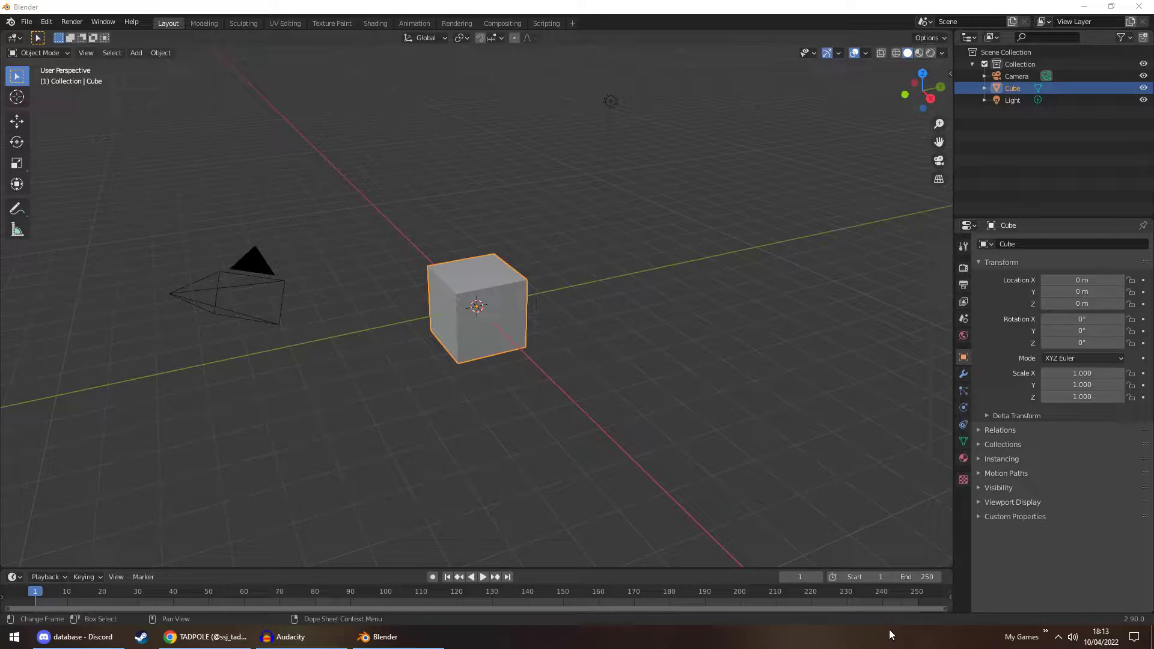
Enable the Screencast Keys overlay for the viewport and hide its settings again
{"action": "left_click", "coordinate": [731, 398]}
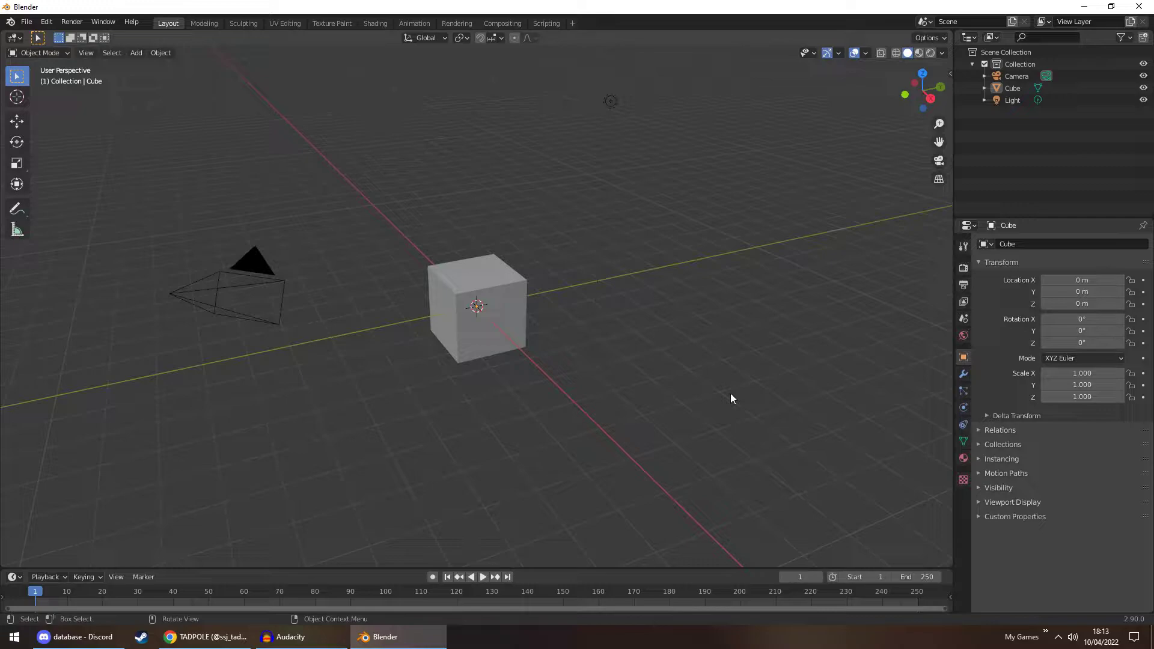
{"action": "key", "text": "n"}
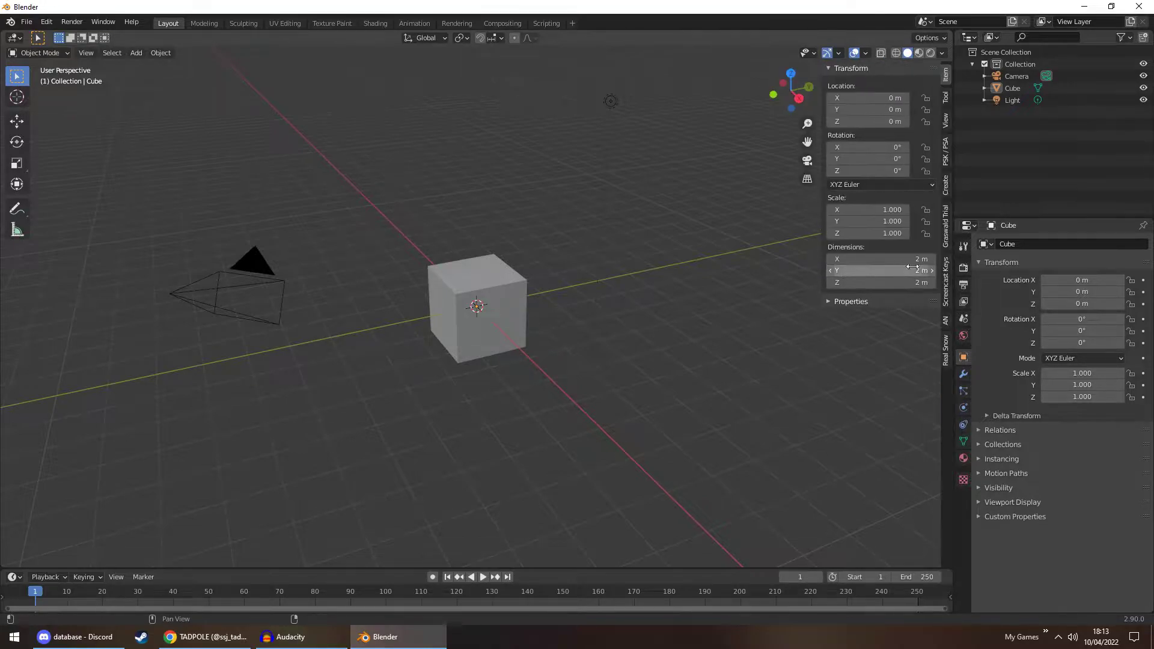
{"action": "left_click", "coordinate": [946, 294]}
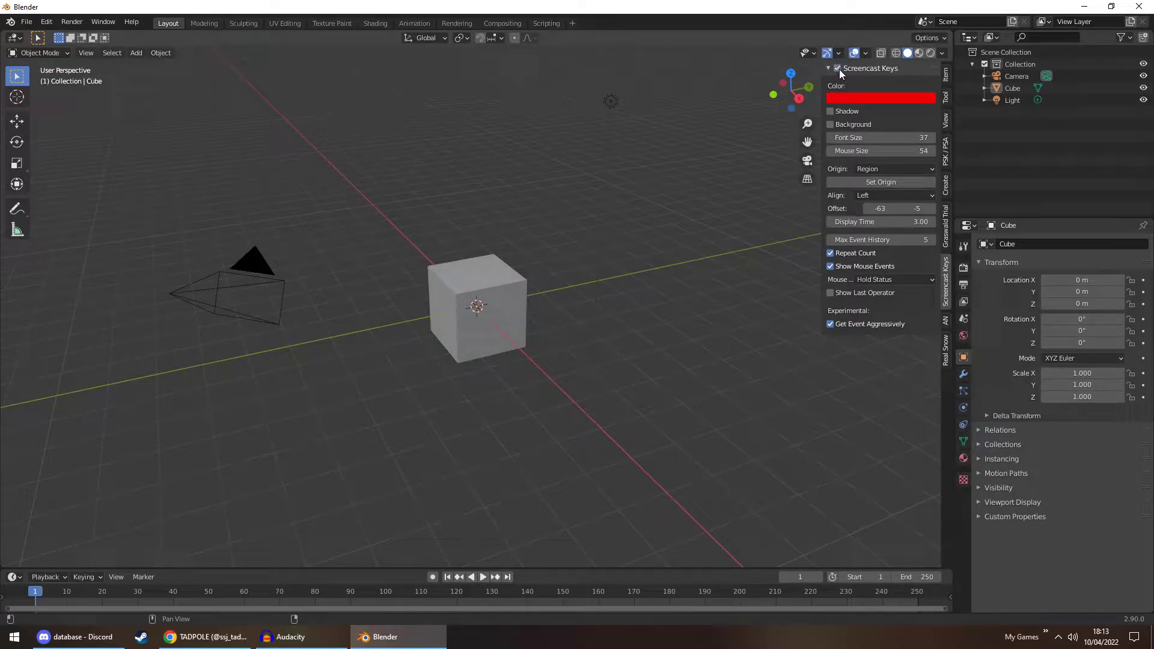
{"action": "key", "text": "n"}
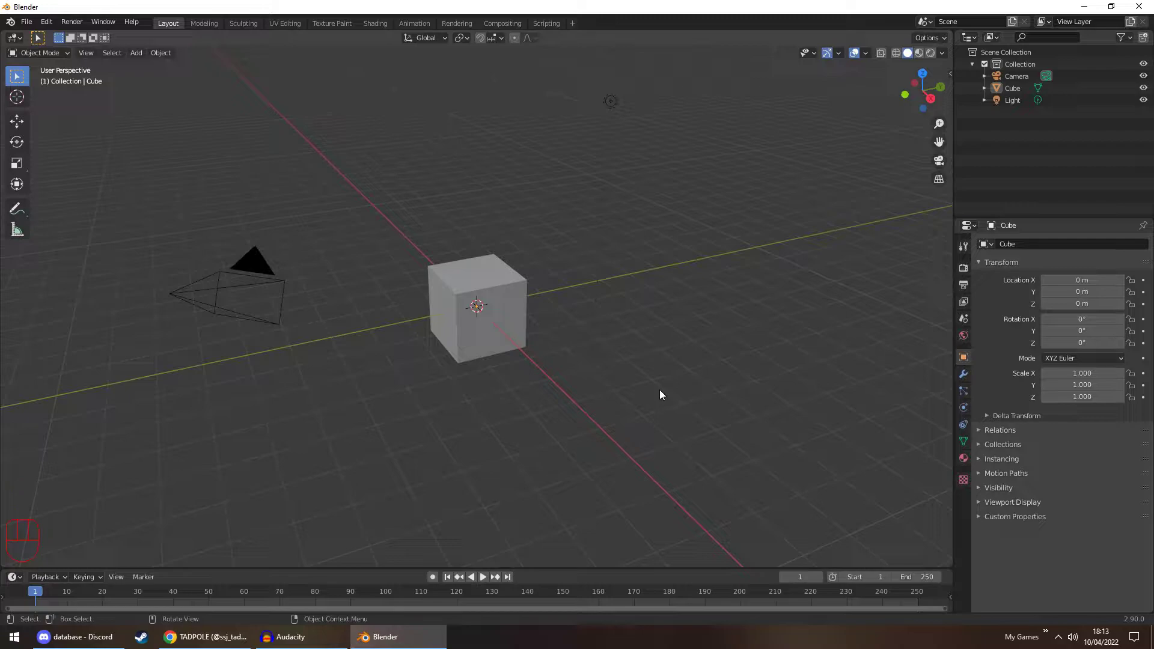
Delete the default camera, cube and light from the scene
{"action": "key", "text": "a"}
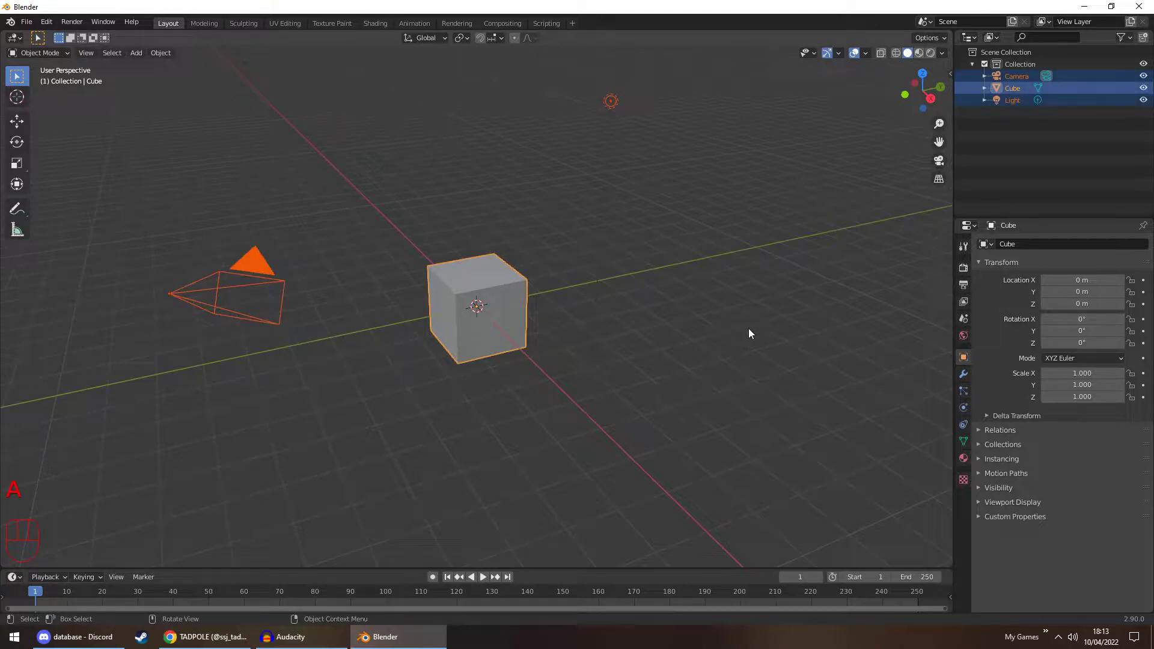
{"action": "key", "text": "Delete"}
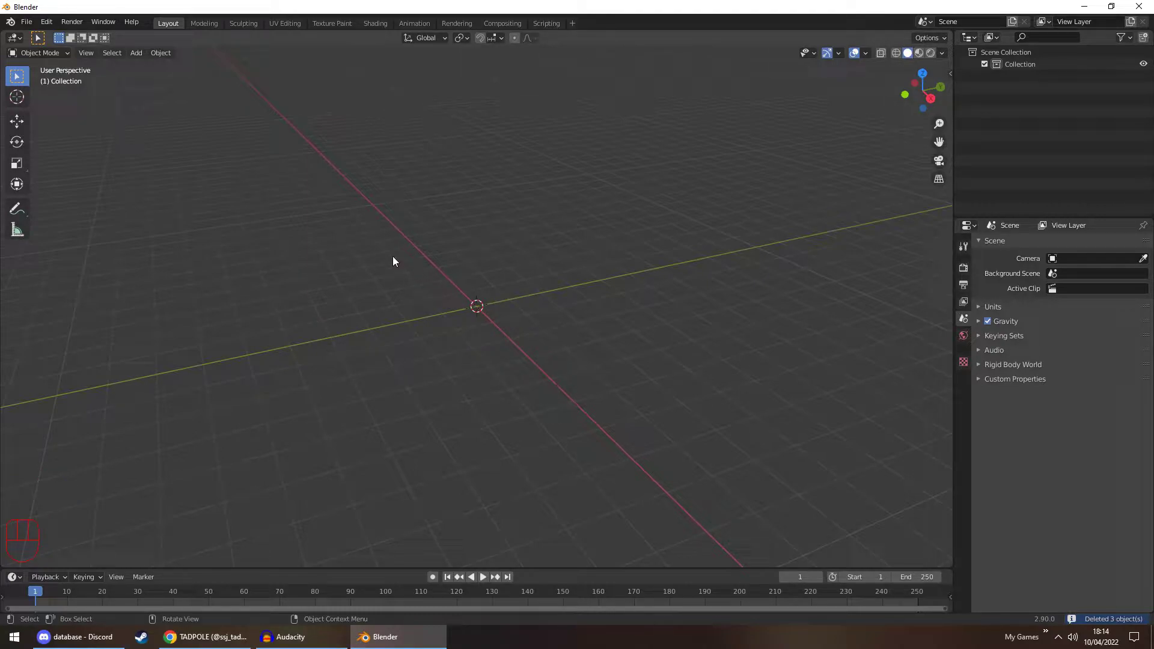
{"action": "left_click", "coordinate": [24, 24]}
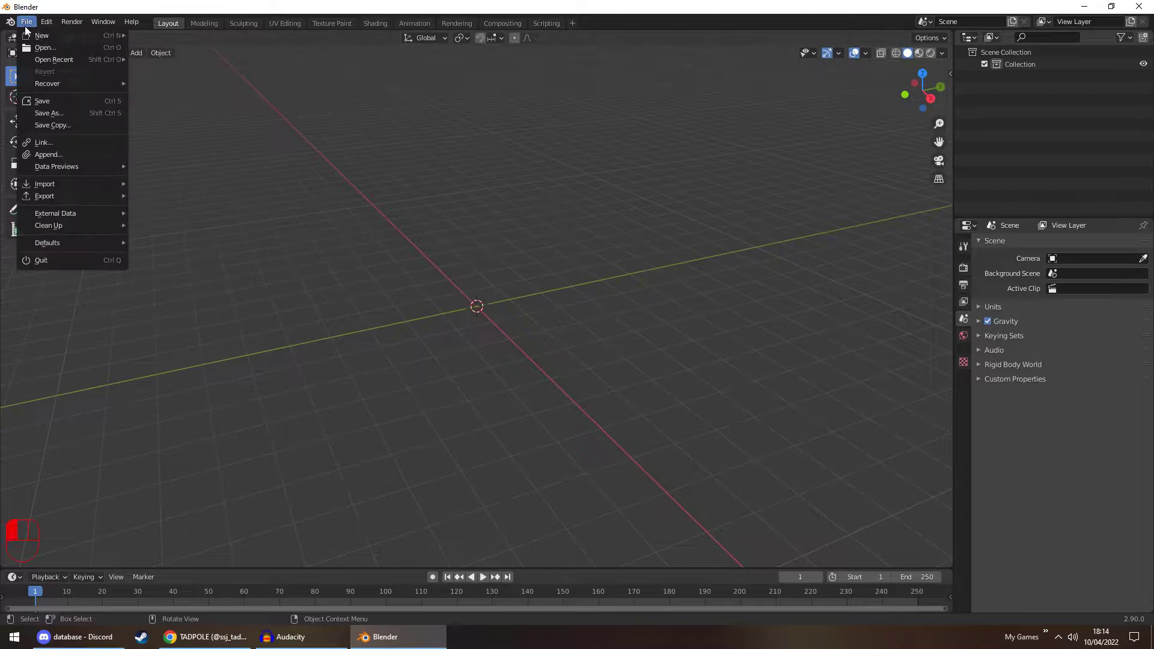
{"action": "key", "text": "i"}
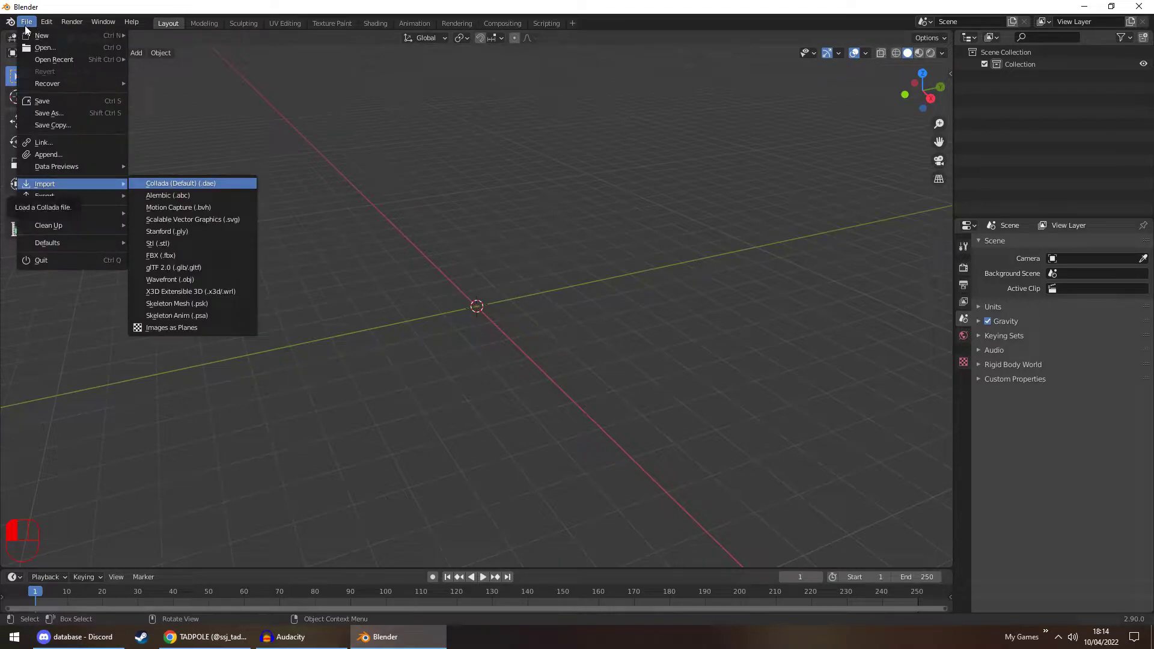
{"action": "key", "text": "w"}
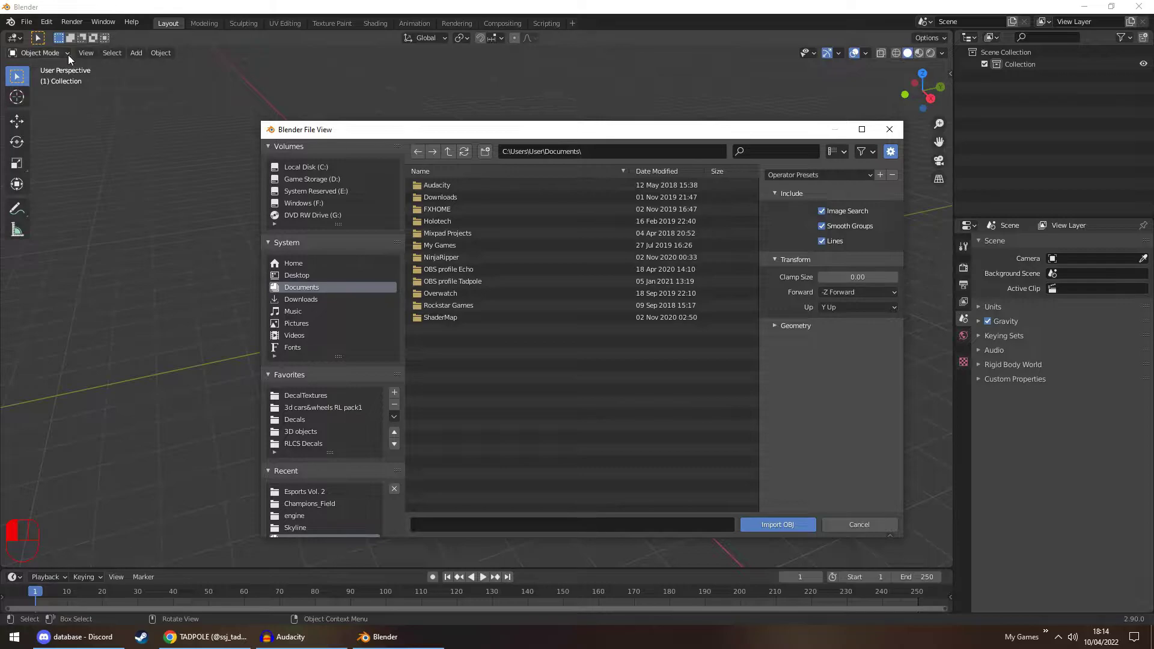
{"action": "left_click", "coordinate": [889, 130]}
Open the import dialog for Wavefront (.obj) files
{"action": "left_click", "coordinate": [26, 21]}
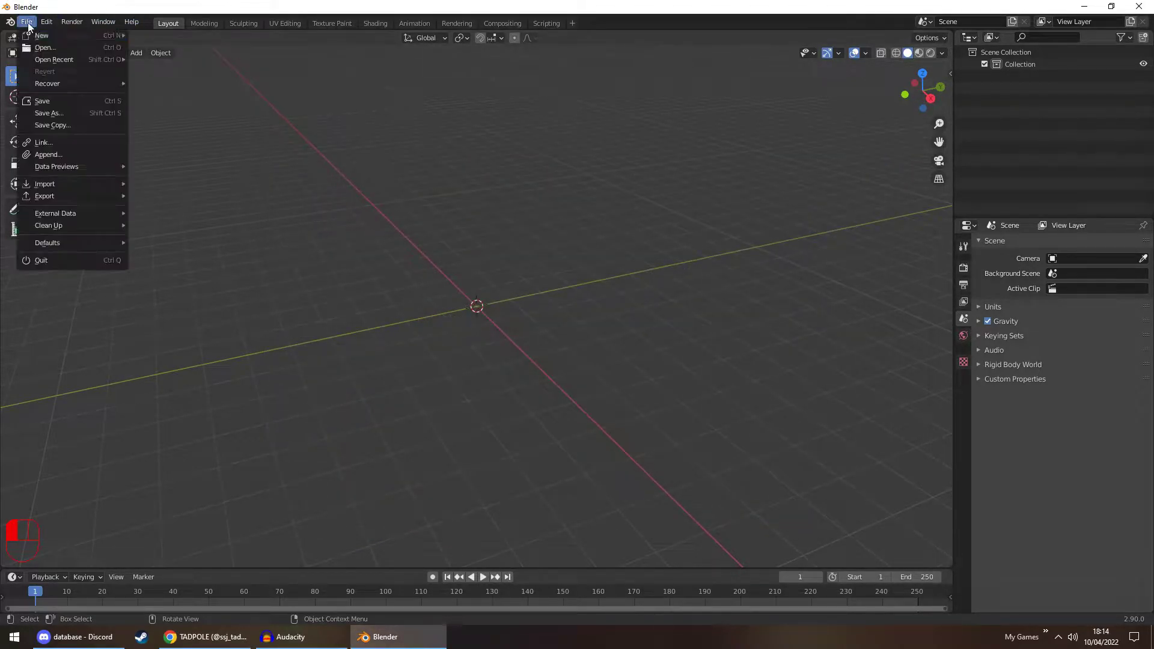
{"action": "mouse_move", "coordinate": [56, 183]}
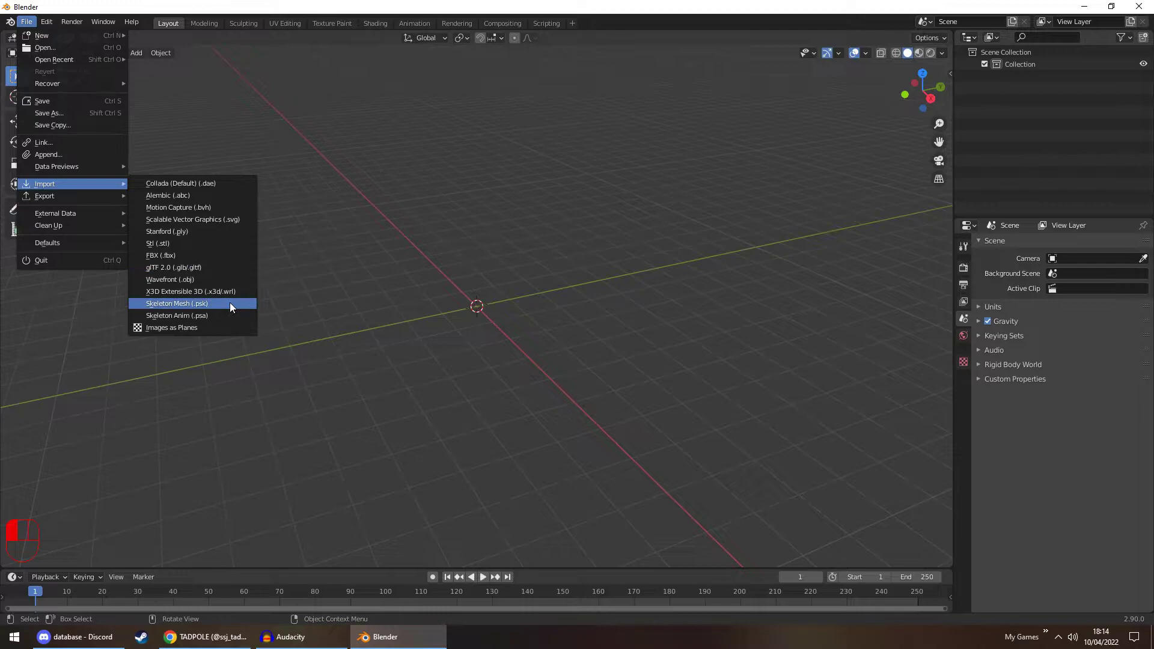
{"action": "left_click", "coordinate": [188, 279]}
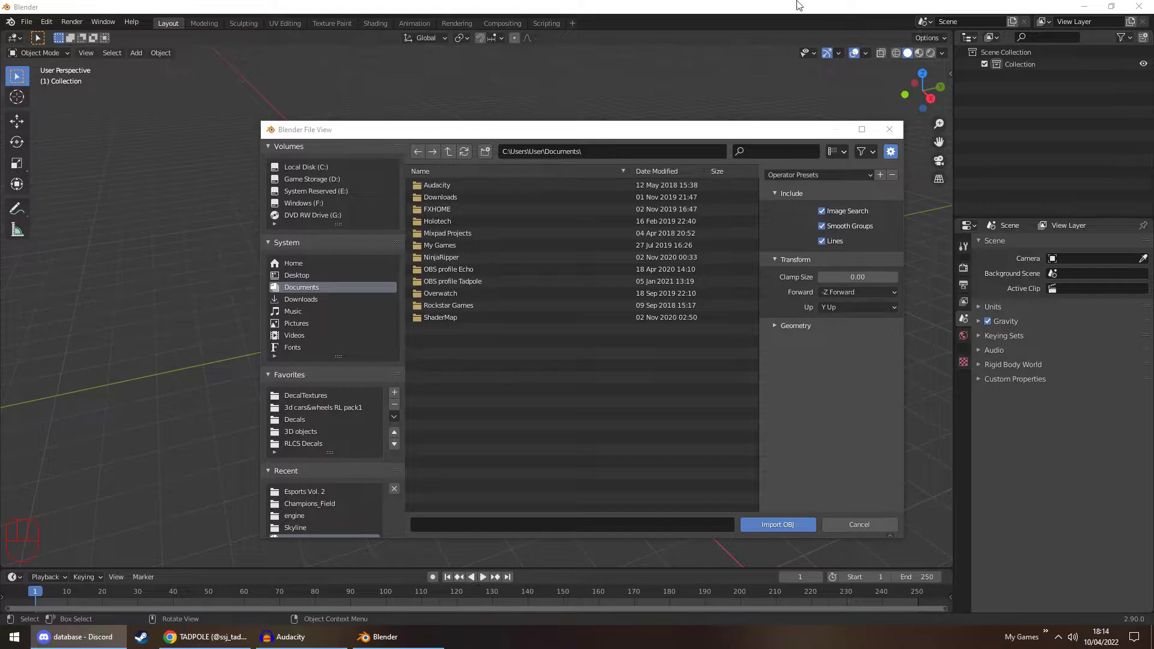
Switch to Discord to view the model database link in the database channel, and return to the Blender import dialog
{"action": "key", "text": "super+shift+Left"}
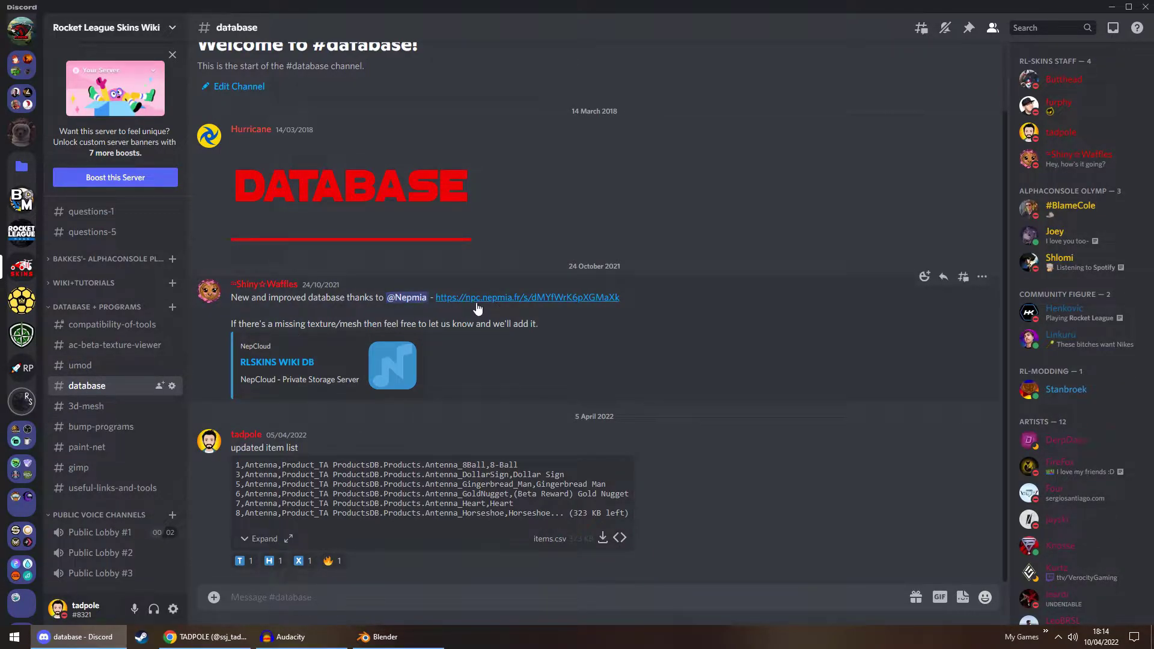
{"action": "left_click_drag", "start_coordinate": [565, 6], "coordinate": [1153, 181]}
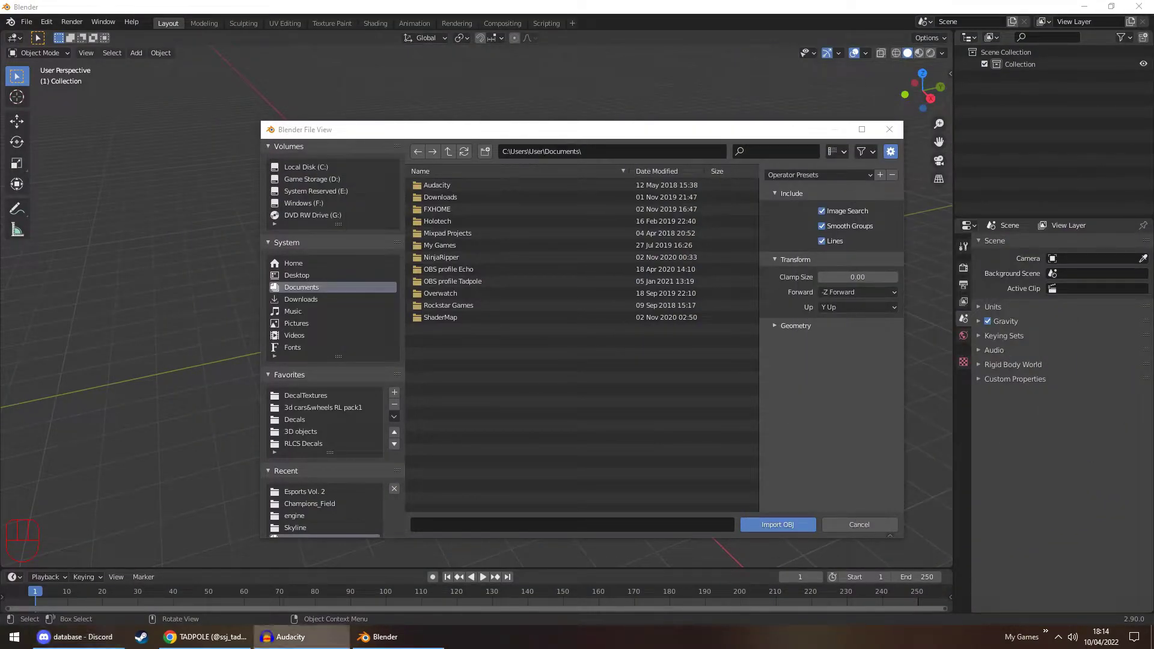
{"action": "left_click", "coordinate": [889, 40]}
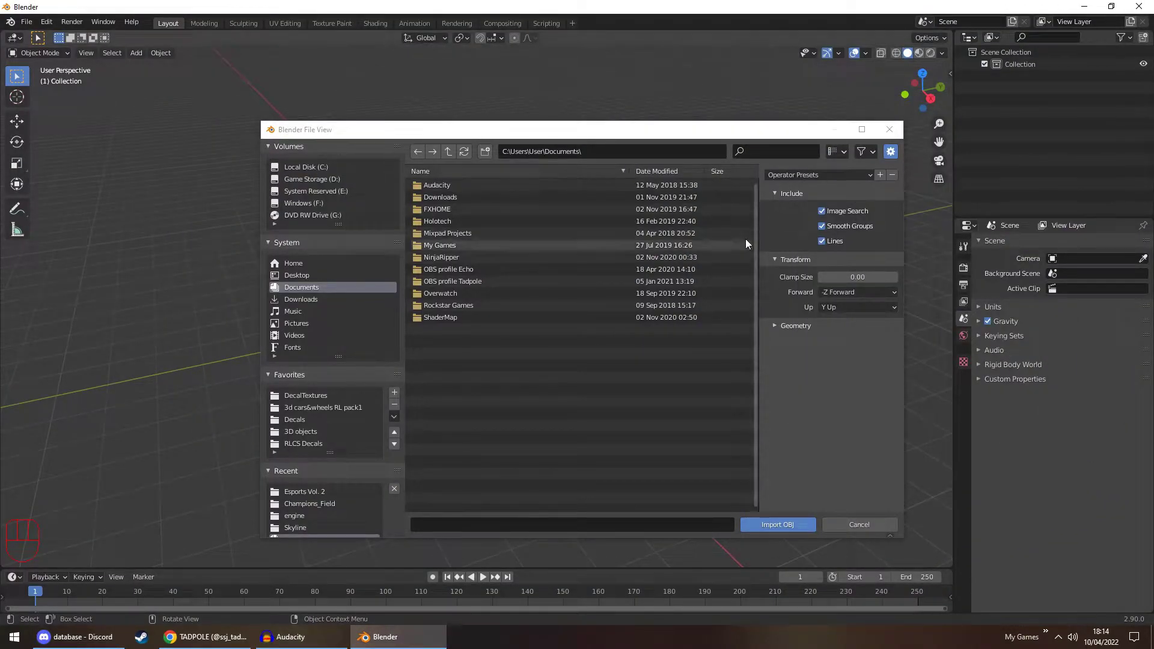
Import body.obj from the Fennec folder under Cars in the 3d cars&wheels RL pack1 directory
{"action": "left_click", "coordinate": [311, 408]}
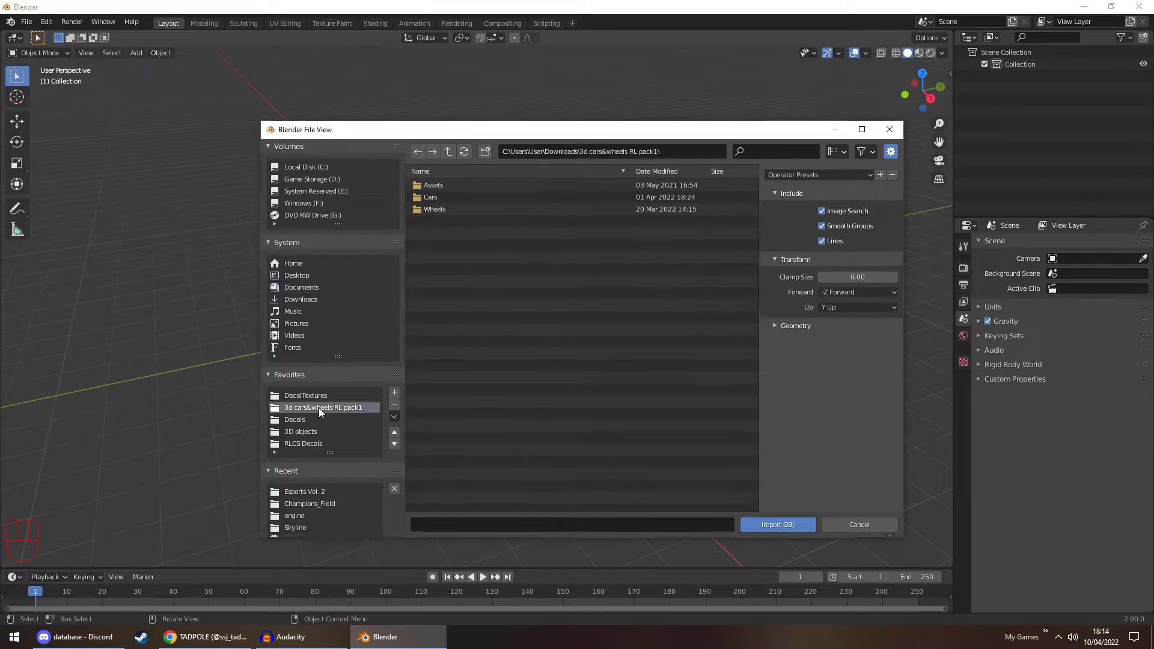
{"action": "double_click", "coordinate": [456, 199]}
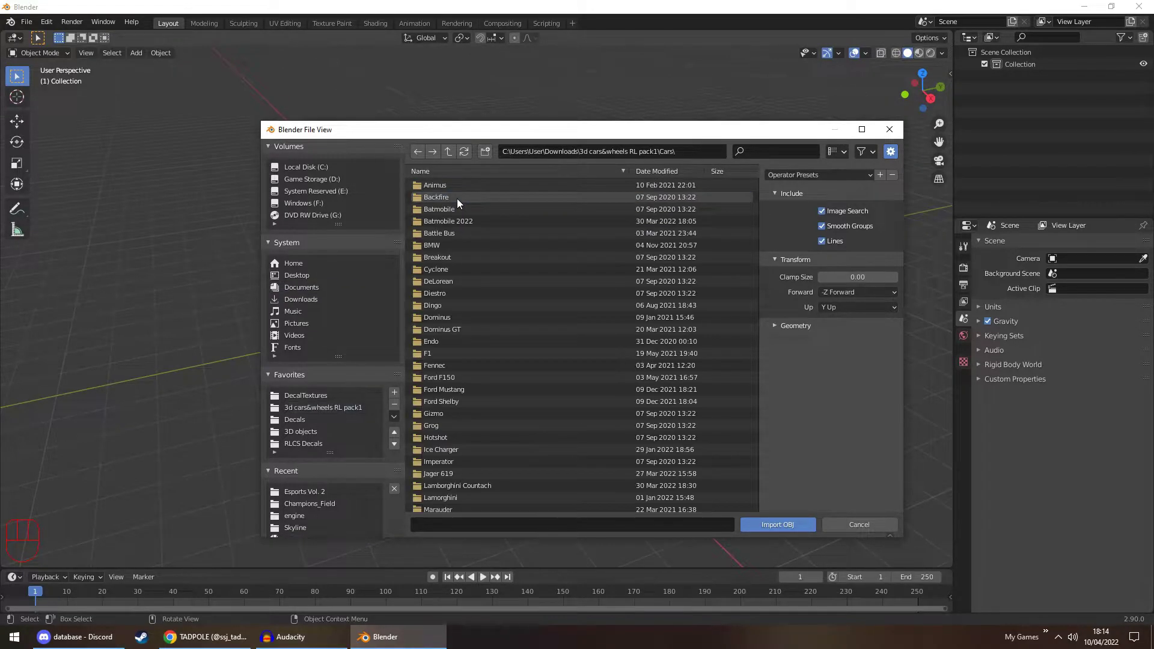
{"action": "scroll", "coordinate": [501, 412], "scroll_direction": "down", "scroll_amount": 6}
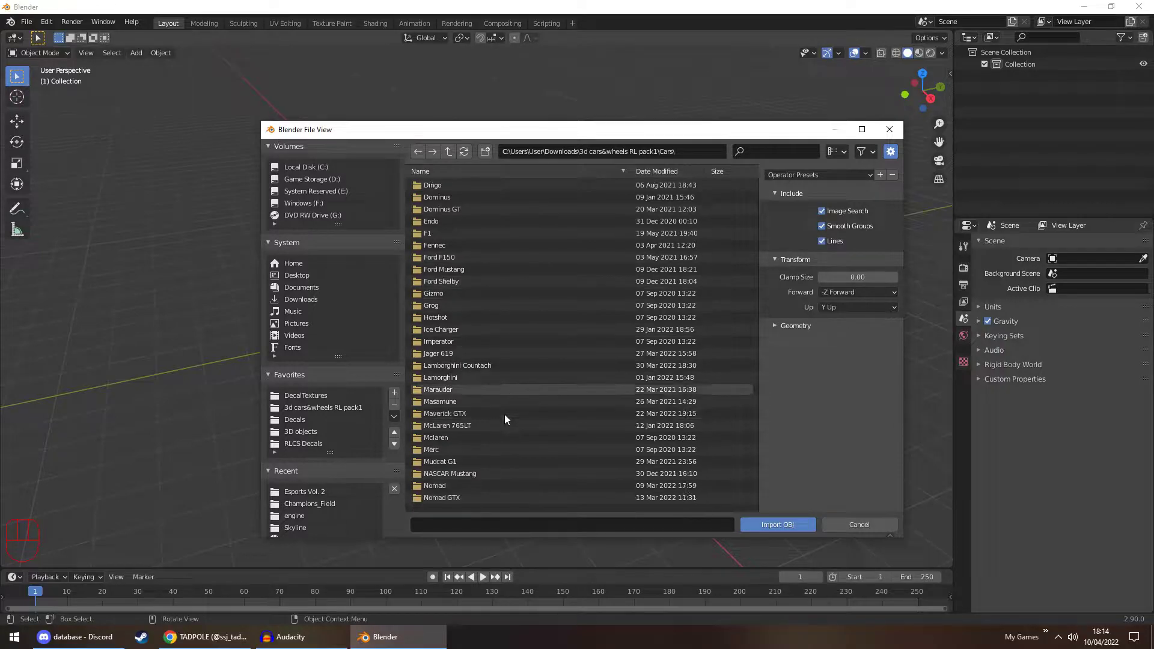
{"action": "scroll", "coordinate": [505, 419], "scroll_direction": "down", "scroll_amount": 3}
{"action": "scroll", "coordinate": [505, 418], "scroll_direction": "up", "scroll_amount": 7}
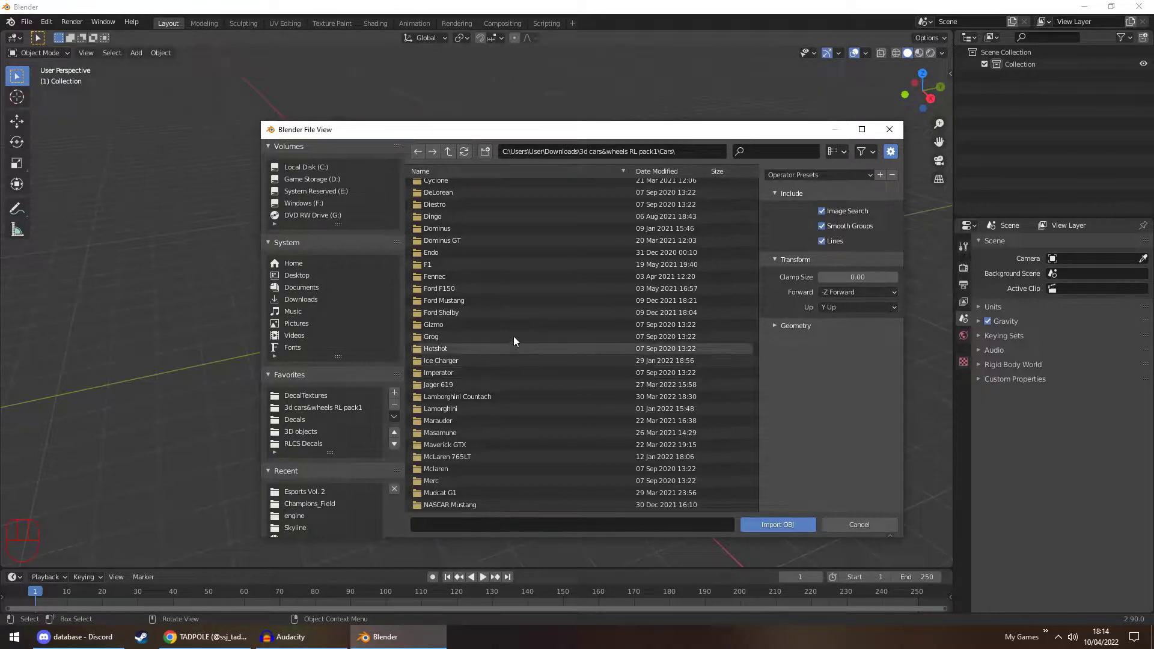
{"action": "double_click", "coordinate": [462, 276]}
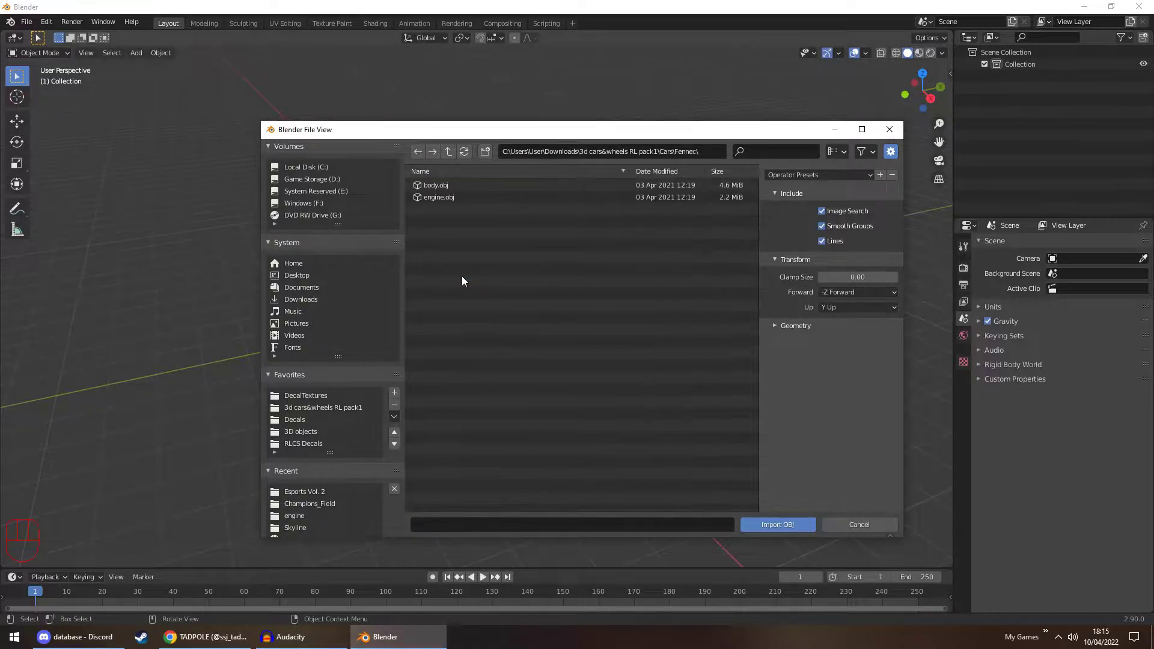
{"action": "left_click", "coordinate": [427, 184]}
{"action": "double_click", "coordinate": [427, 185]}
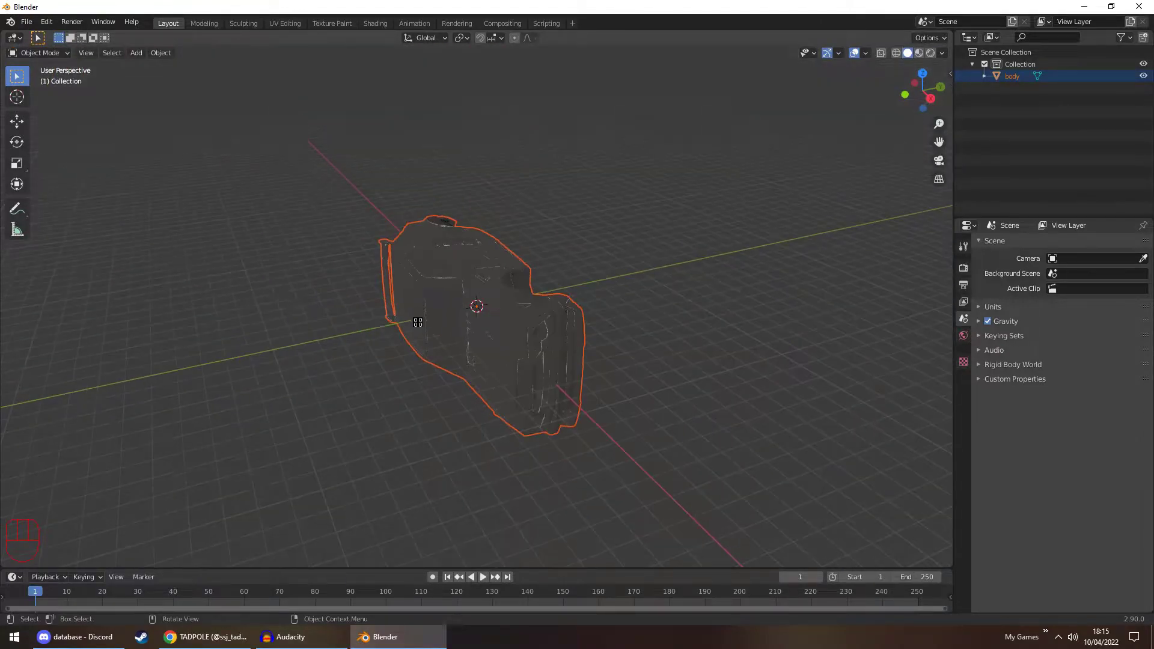
Scale the imported car body down in the global X–Z plane until its X and Y scale are about 0.107
{"action": "middle_click_drag", "start_coordinate": [418, 322], "coordinate": [432, 317]}
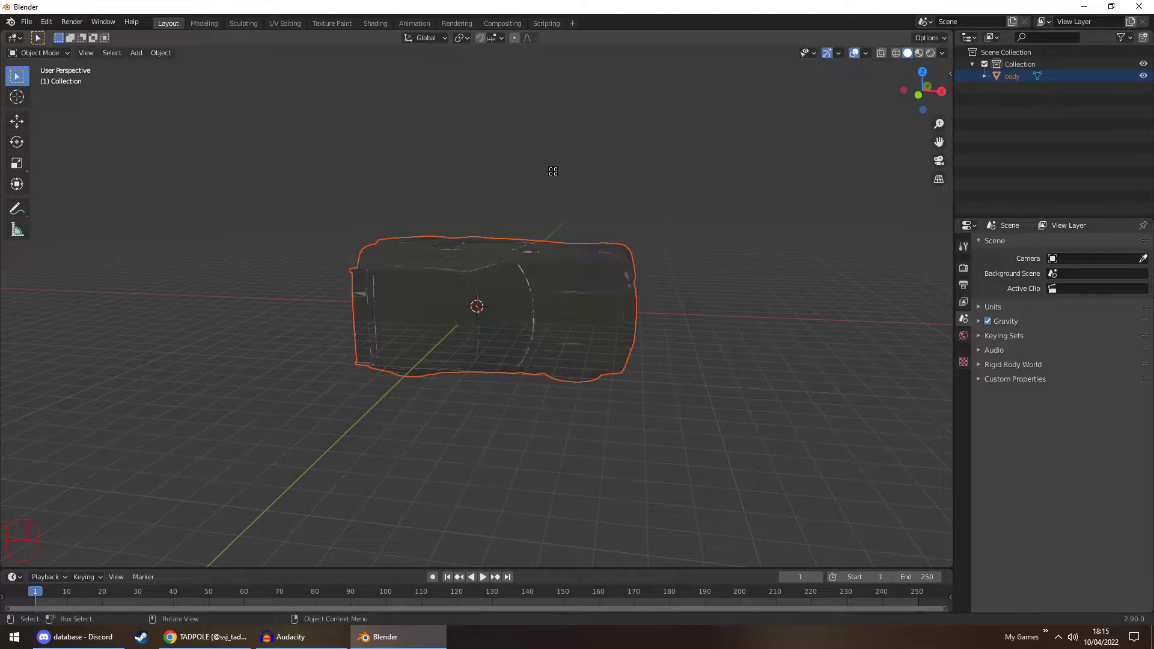
{"action": "left_click", "coordinate": [598, 185]}
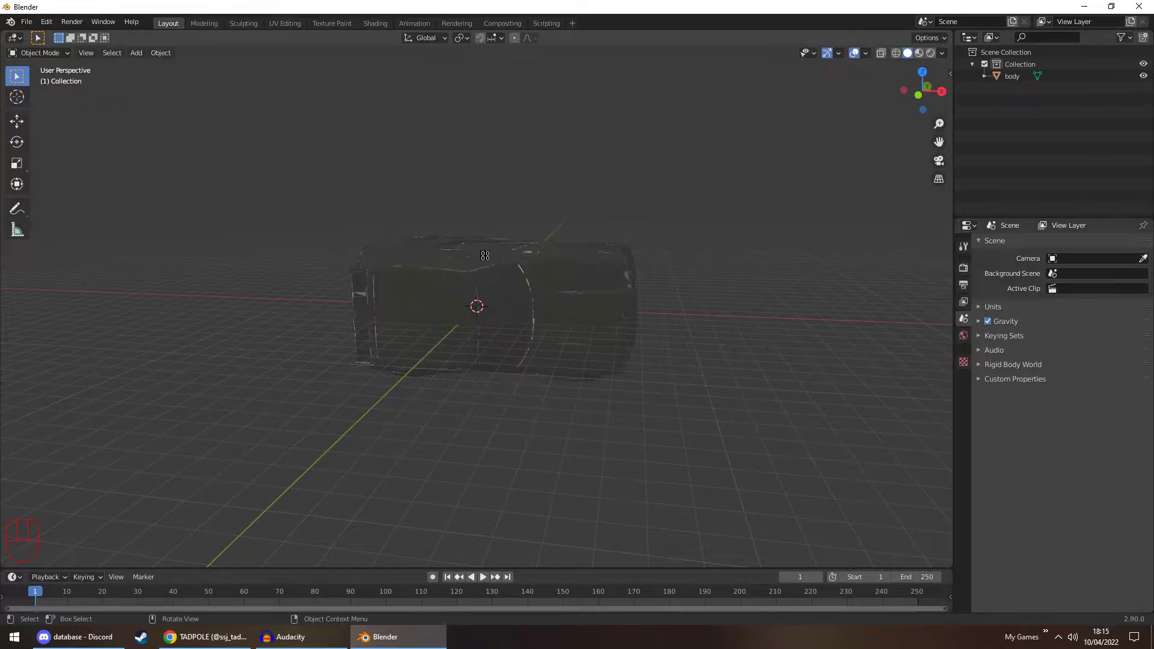
{"action": "left_click", "coordinate": [422, 269]}
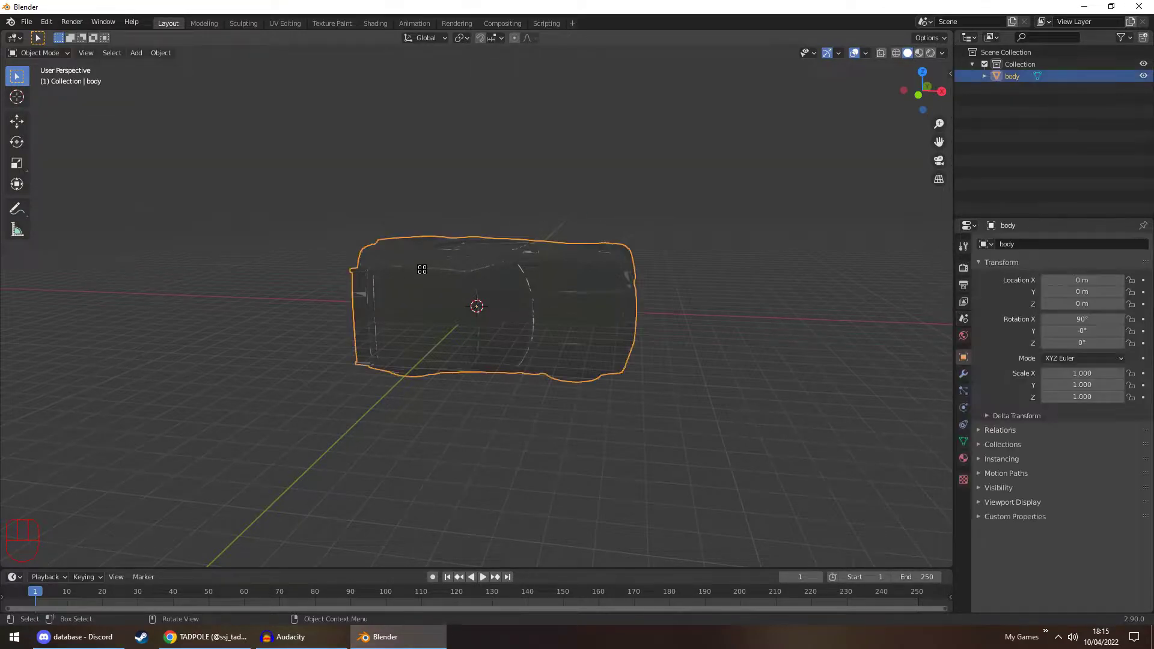
{"action": "key", "text": "space"}
{"action": "key", "text": "s"}
{"action": "middle_click_drag", "start_coordinate": [402, 260], "coordinate": [425, 246]}
{"action": "left_click_drag", "start_coordinate": [491, 299], "coordinate": [493, 296]}
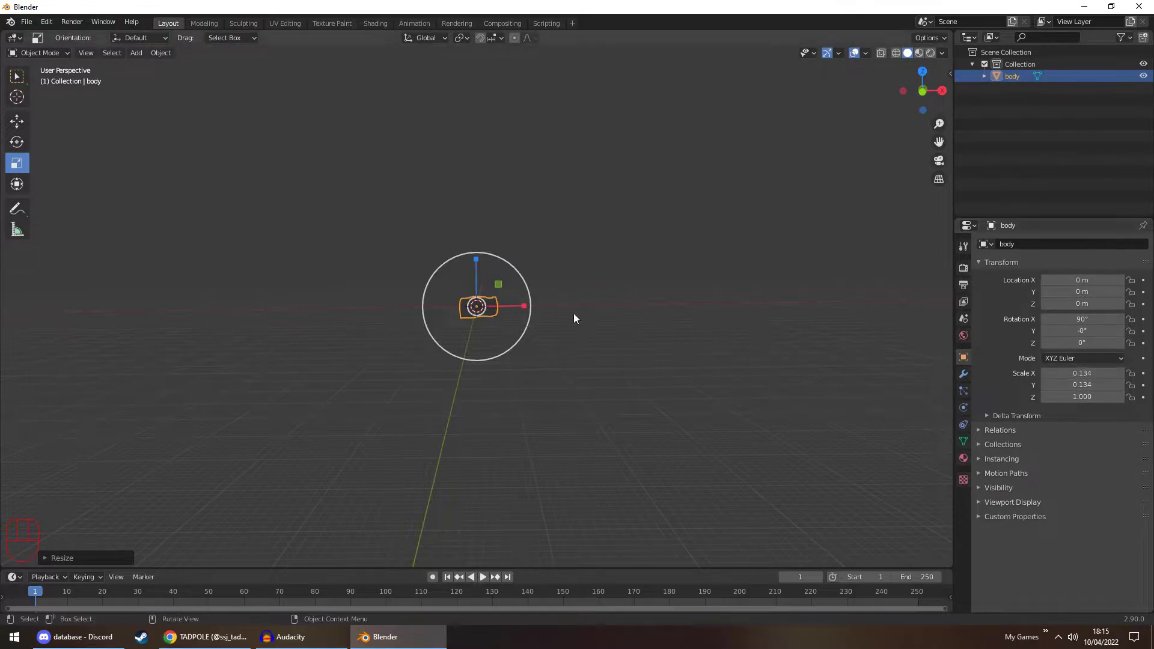
{"action": "left_click_drag", "start_coordinate": [499, 283], "coordinate": [494, 289]}
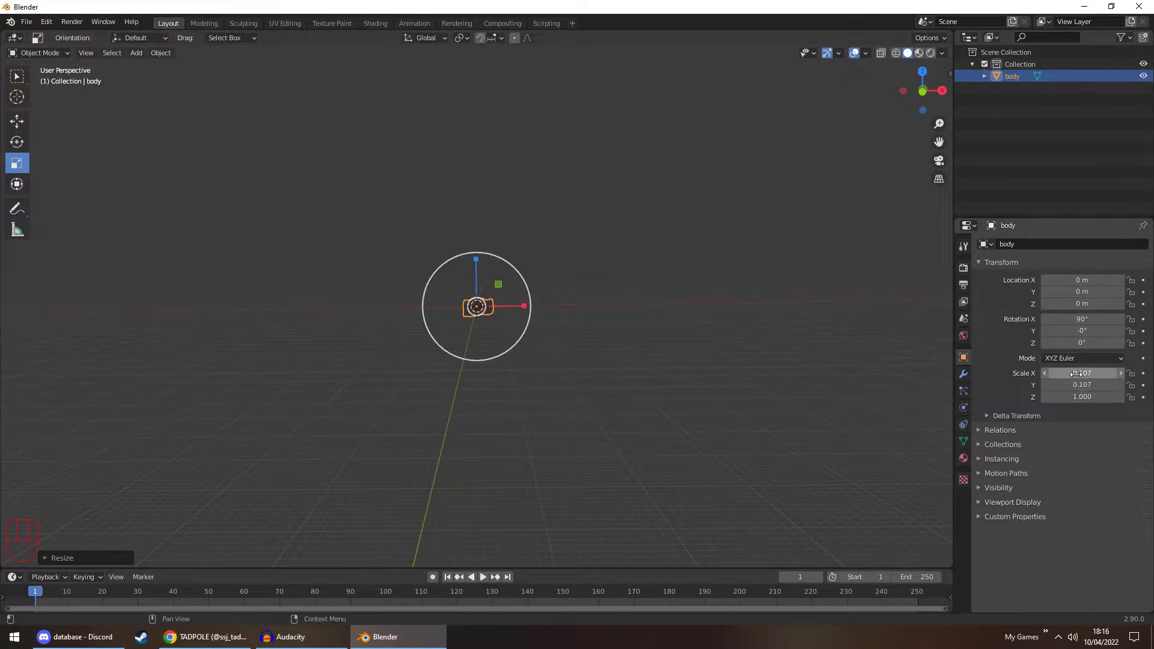
Copy the body's X scale value of 0.107 to its Y and Z scale for uniform proportions
{"action": "key", "text": "ctrl+c"}
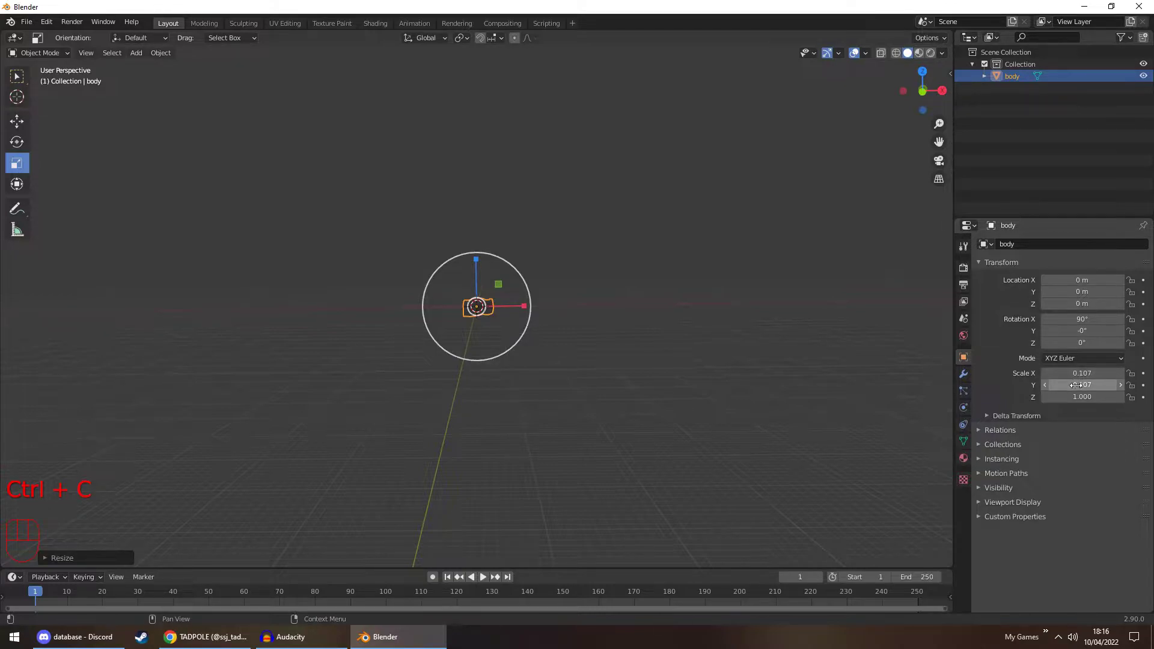
{"action": "key", "text": "ctrl+v"}
{"action": "key", "text": "ctrl+v"}
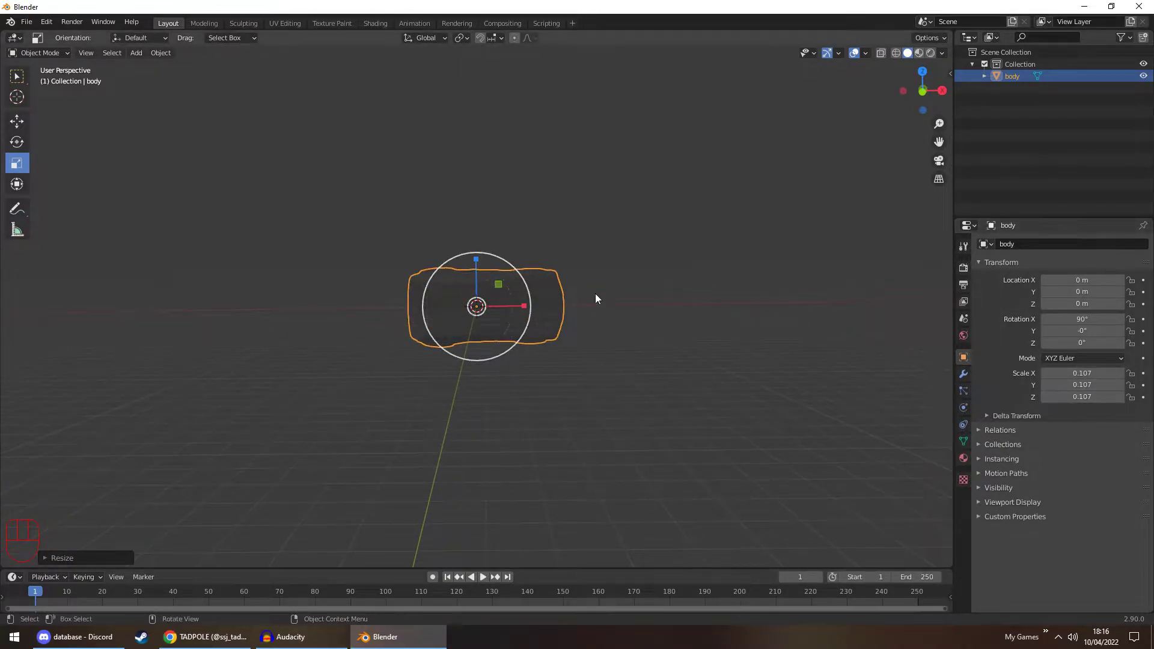
Mirror the car body along X by making its X scale negative, -0.107
{"action": "left_click", "coordinate": [1056, 373]}
{"action": "key", "text": "Return"}
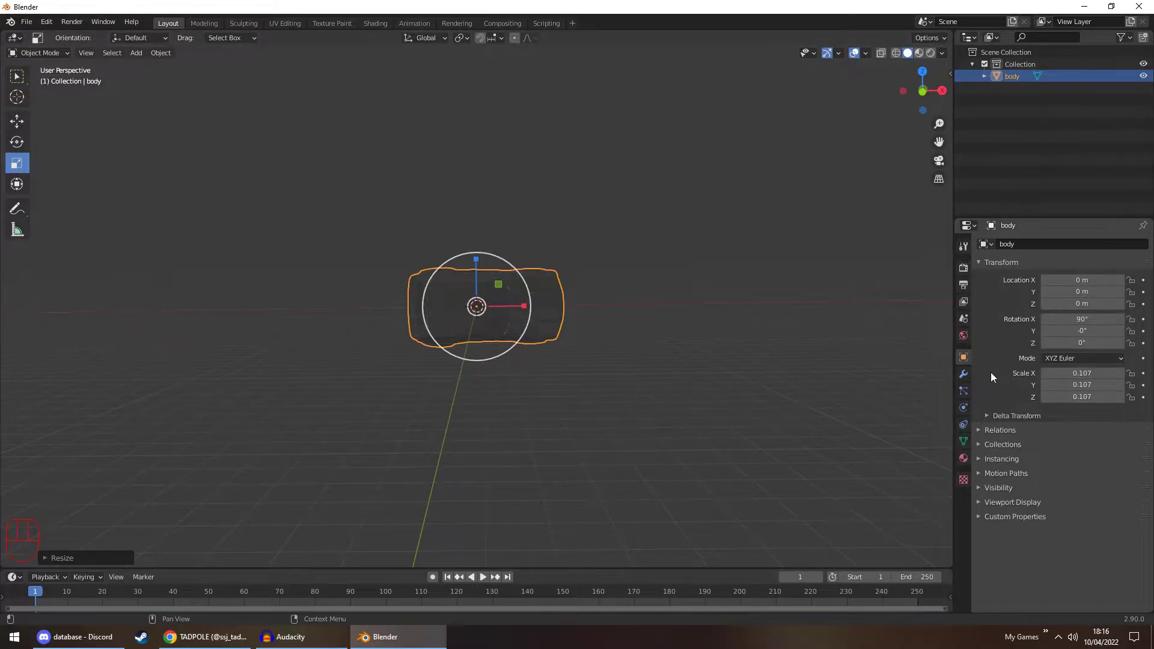
{"action": "left_click", "coordinate": [1069, 373]}
{"action": "left_click", "coordinate": [1046, 373]}
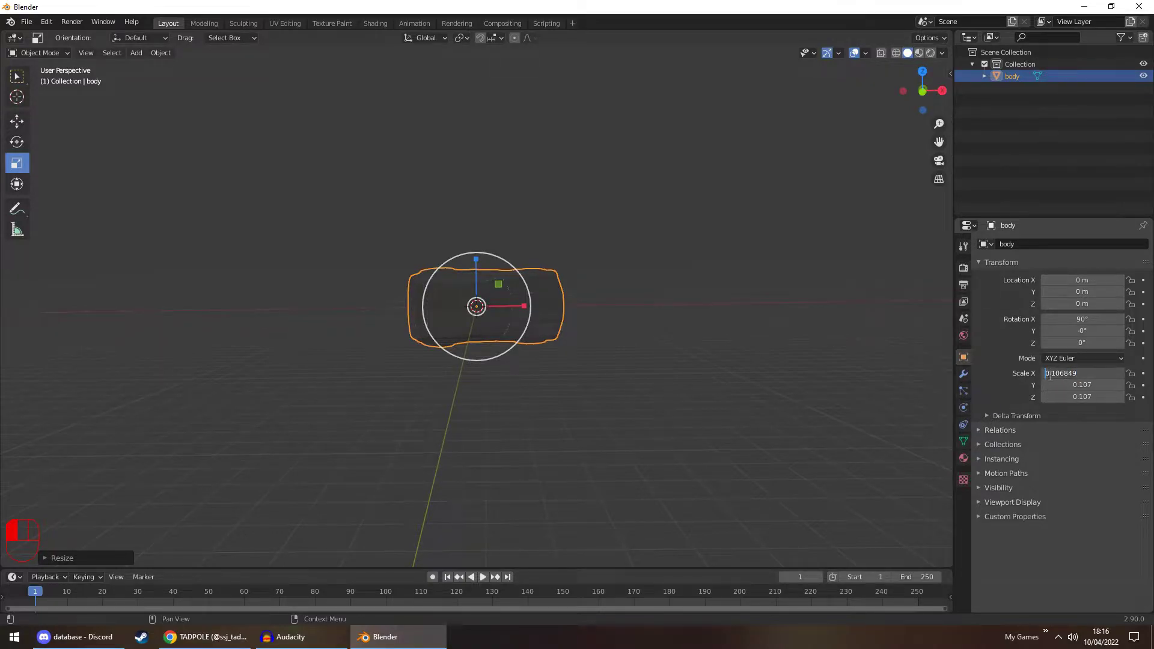
{"action": "type", "text": "-"}
{"action": "key", "text": "Return"}
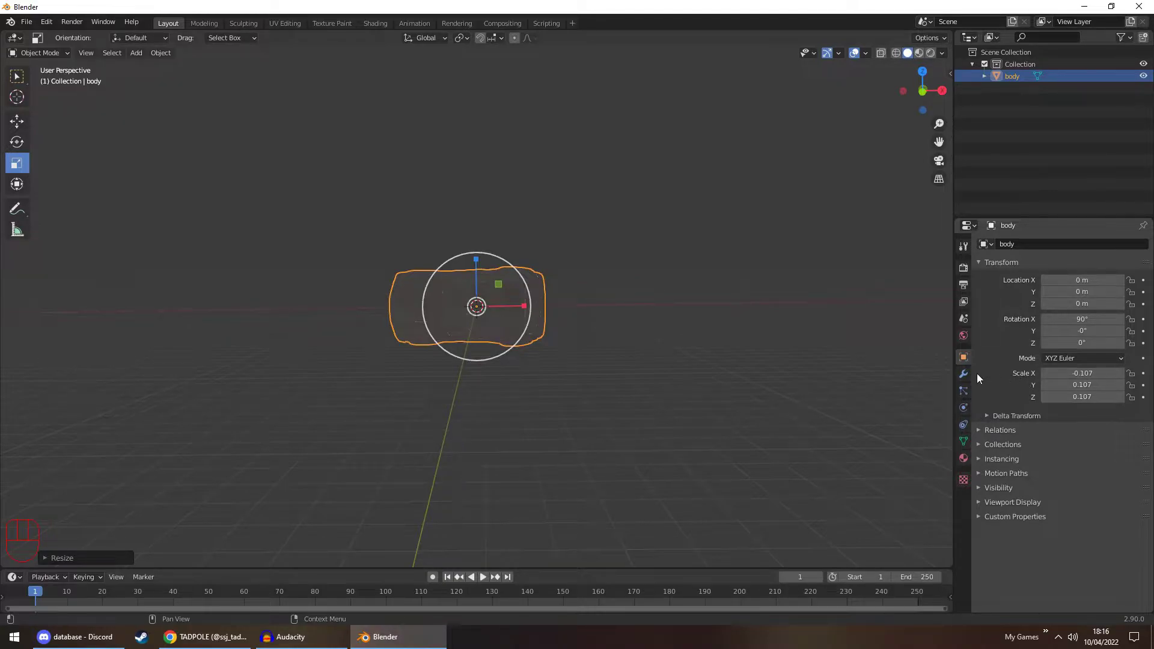
Set the car body's rotation to 180° on Z and 0° on X
{"action": "left_click", "coordinate": [1067, 343]}
{"action": "type", "text": "180"}
{"action": "key", "text": "Return"}
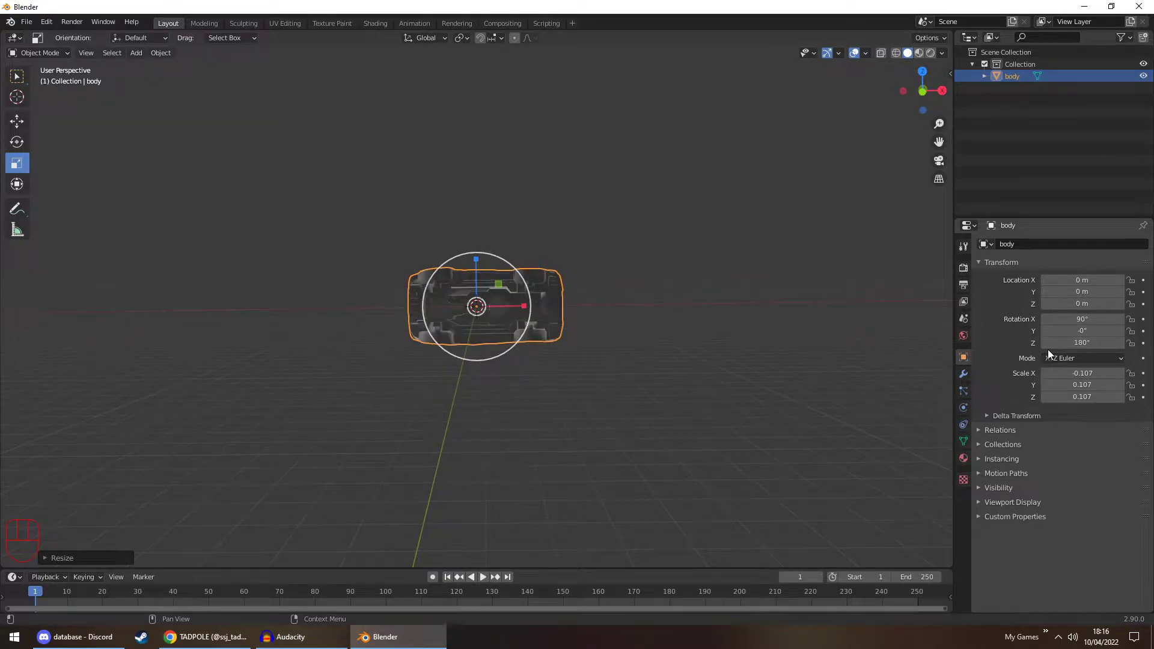
{"action": "left_click", "coordinate": [1075, 320]}
{"action": "type", "text": "0"}
{"action": "key", "text": "Return"}
Check the car body's orientation from an angled view and reselect it
{"action": "left_click", "coordinate": [579, 241]}
{"action": "middle_click_drag", "start_coordinate": [578, 240], "coordinate": [523, 274]}
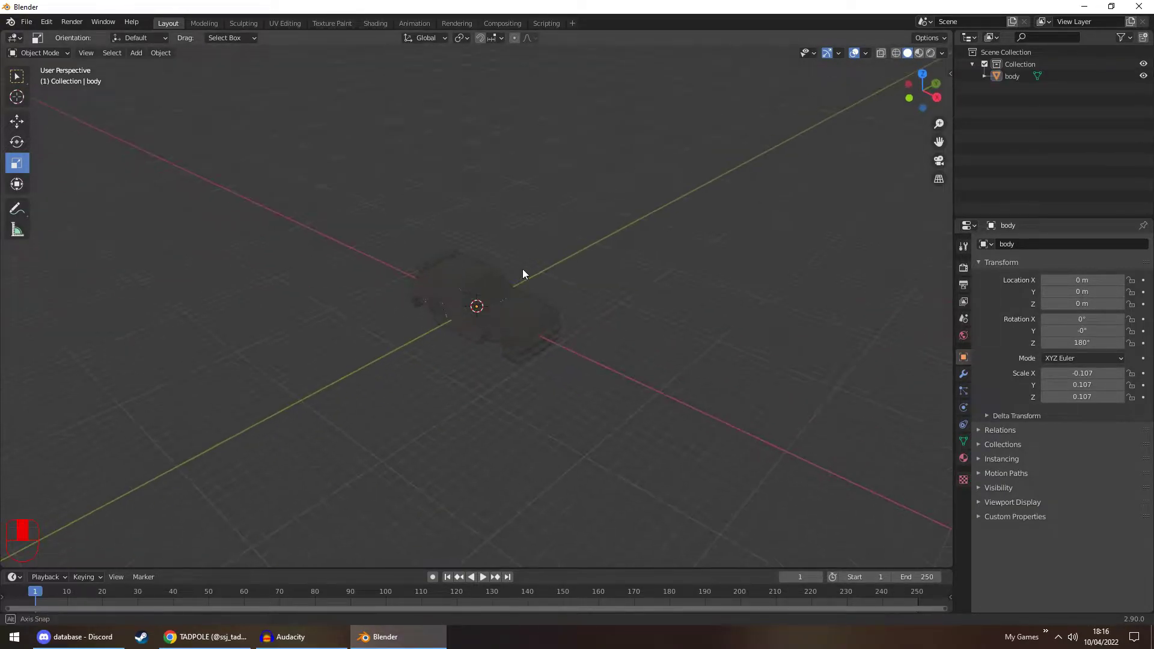
{"action": "scroll", "coordinate": [523, 274], "scroll_direction": "up", "scroll_amount": 1}
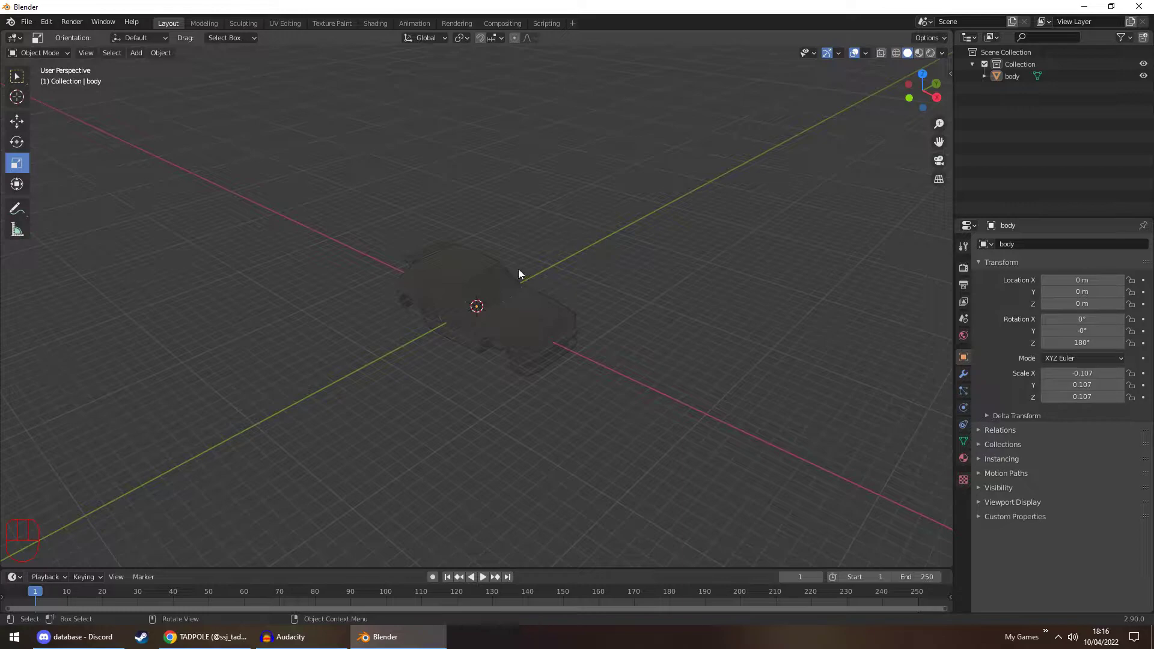
{"action": "left_click", "coordinate": [531, 309]}
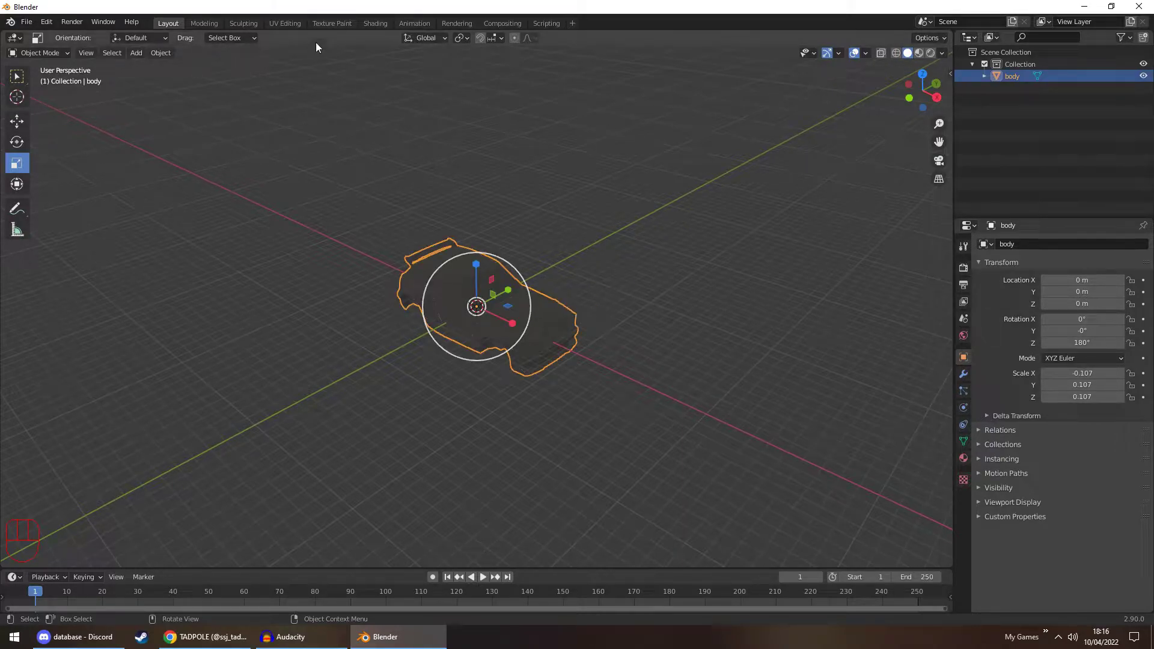
Recalculate the car body's normals to the outside in edit mode and clear its custom split normals data
{"action": "left_click", "coordinate": [285, 23]}
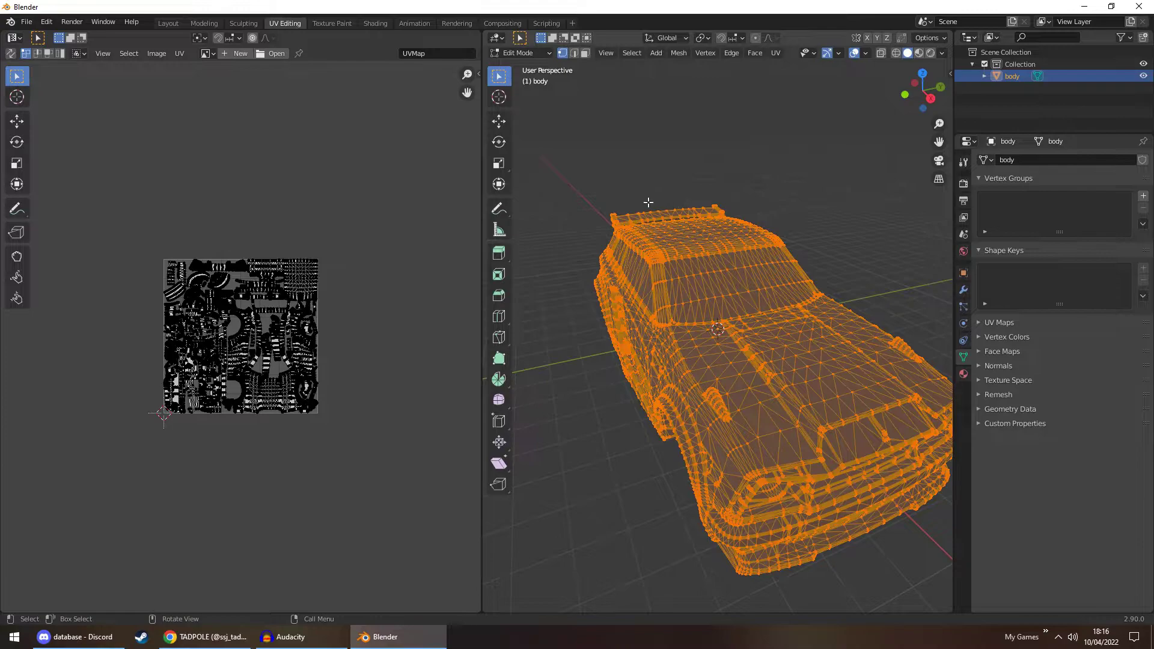
{"action": "key", "text": "alt+n"}
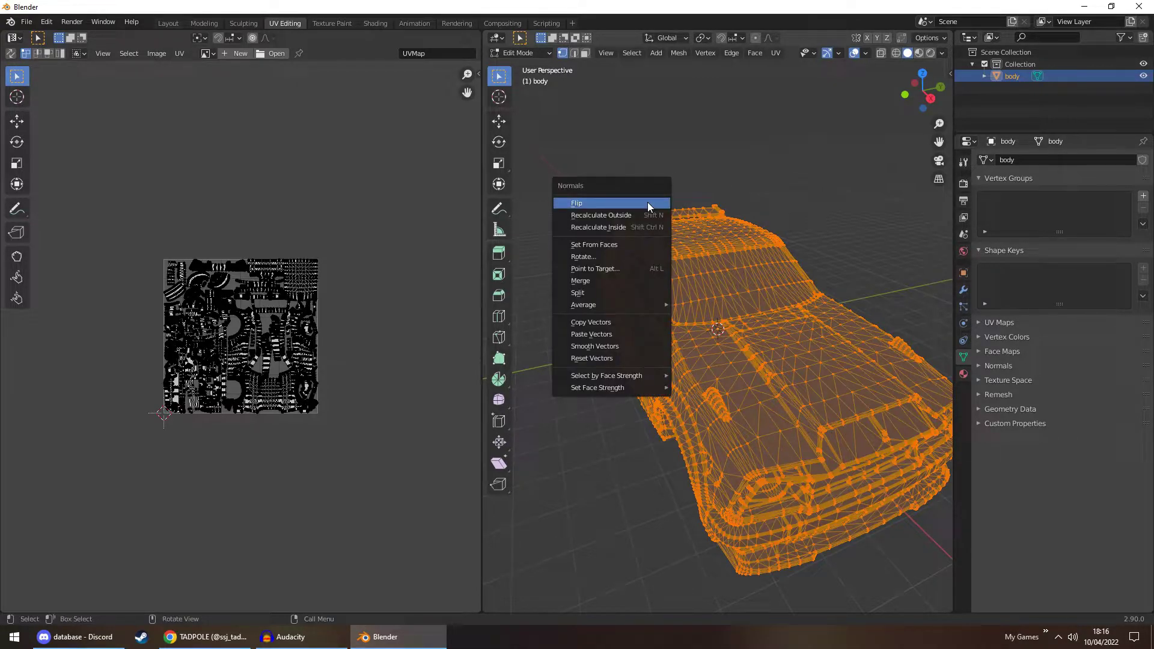
{"action": "left_click", "coordinate": [644, 213]}
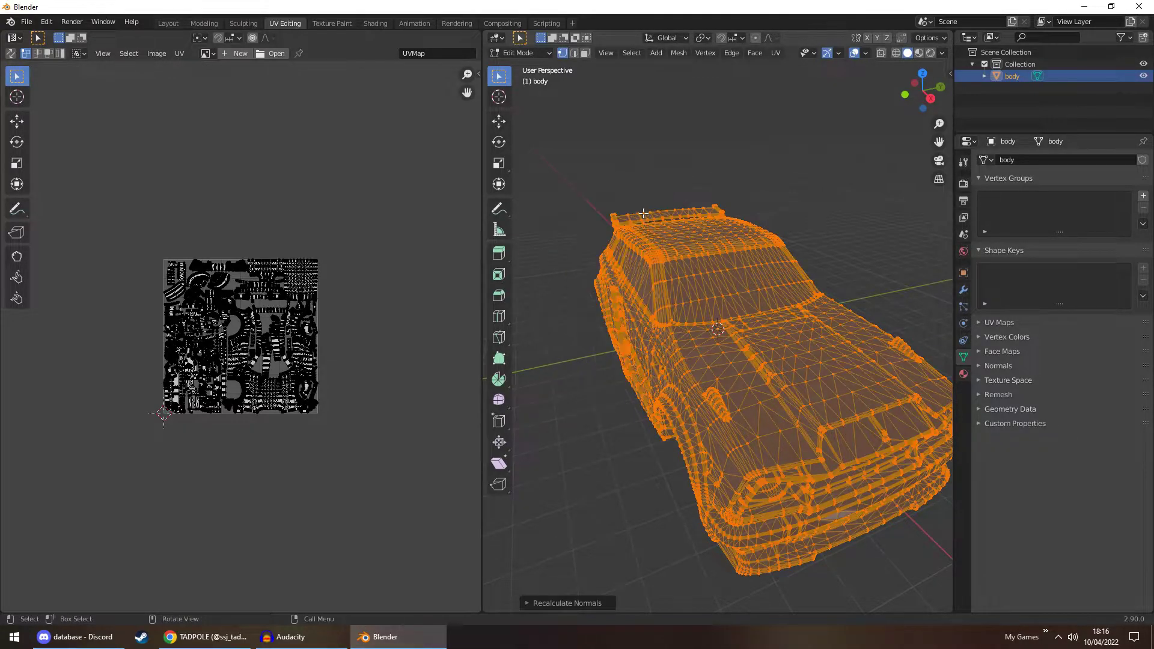
{"action": "left_click", "coordinate": [1019, 409]}
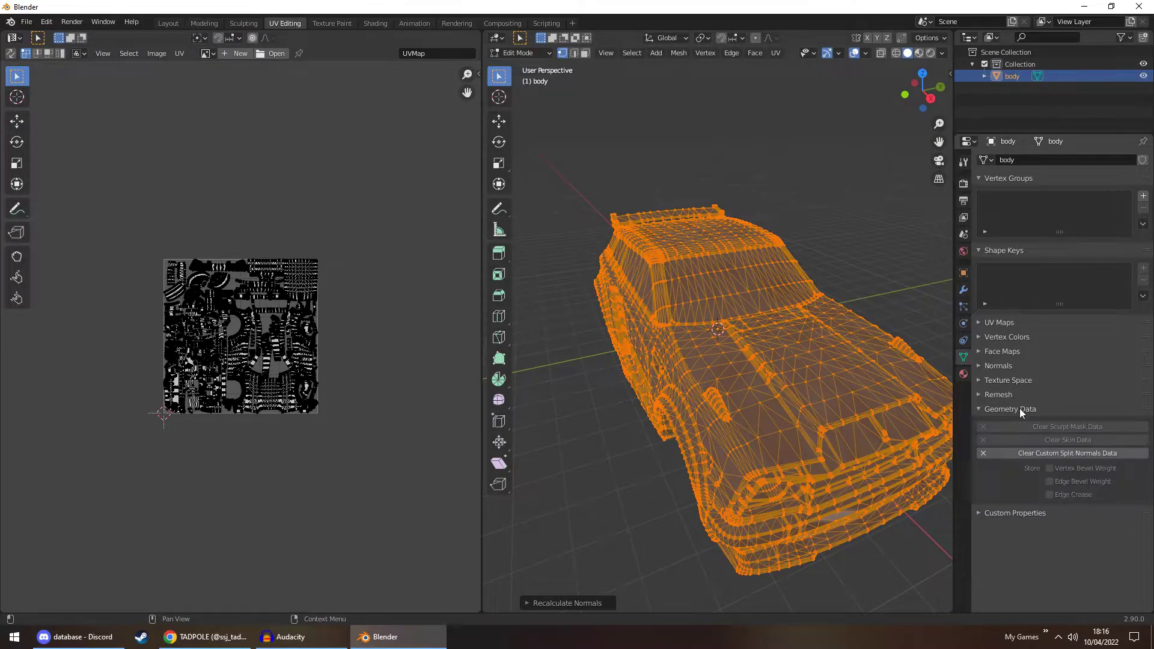
{"action": "left_click", "coordinate": [1027, 453]}
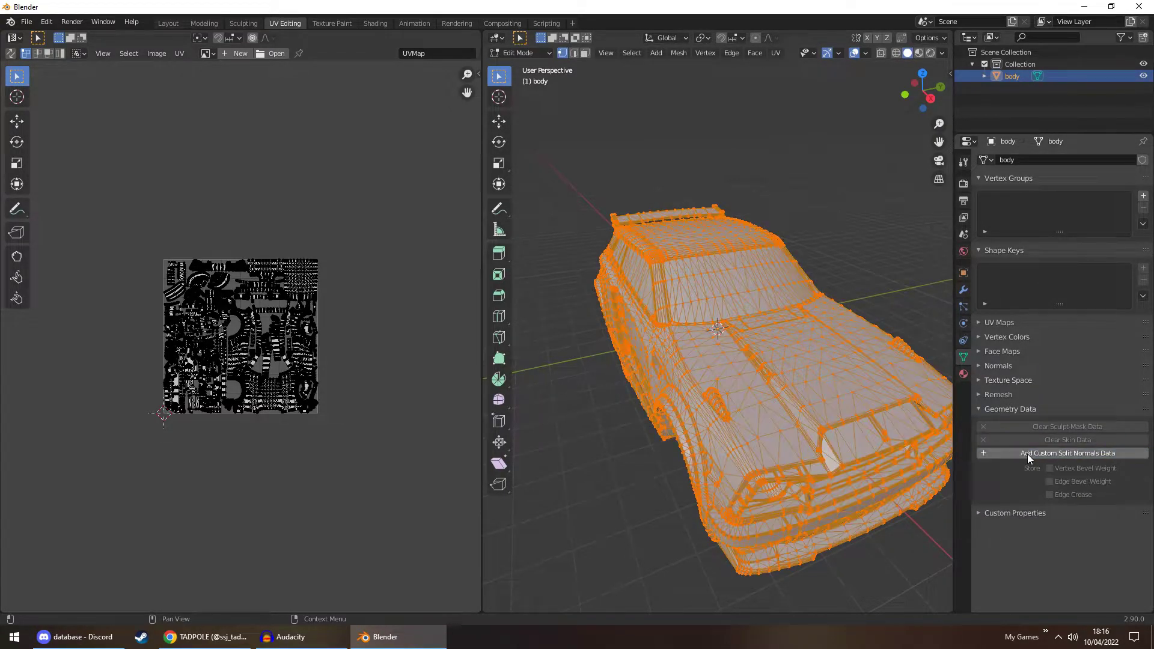
Add a blank 1024 x 1024 px Base Color texture paint slot with alpha to the body's material
{"action": "left_click", "coordinate": [338, 24]}
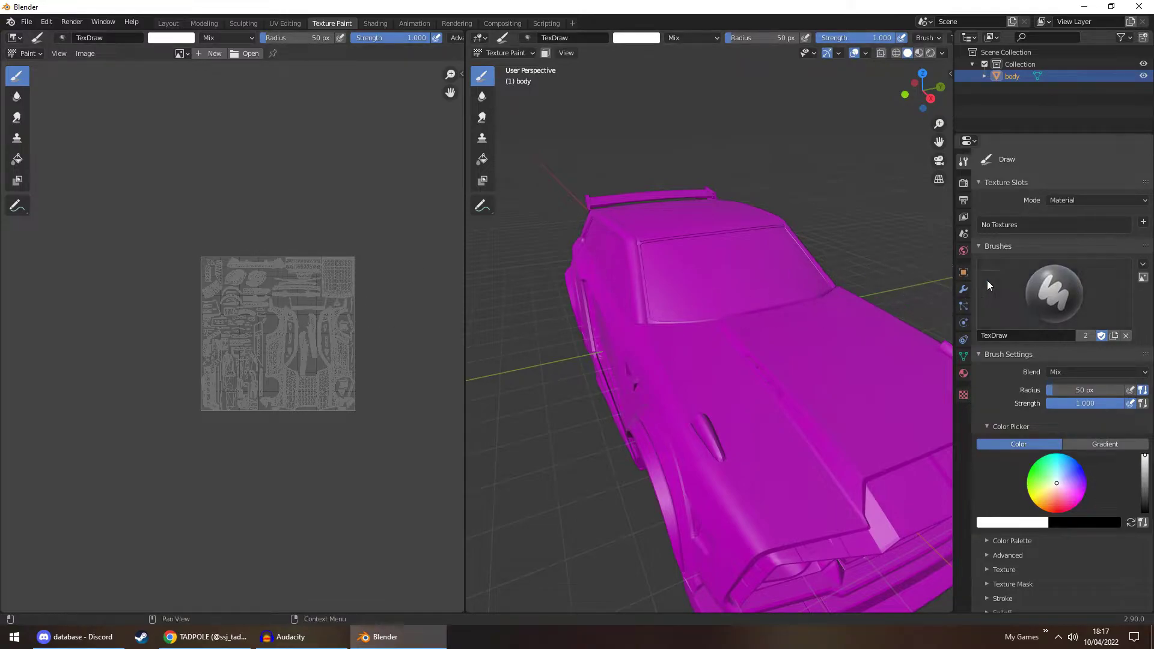
{"action": "left_click", "coordinate": [1143, 222]}
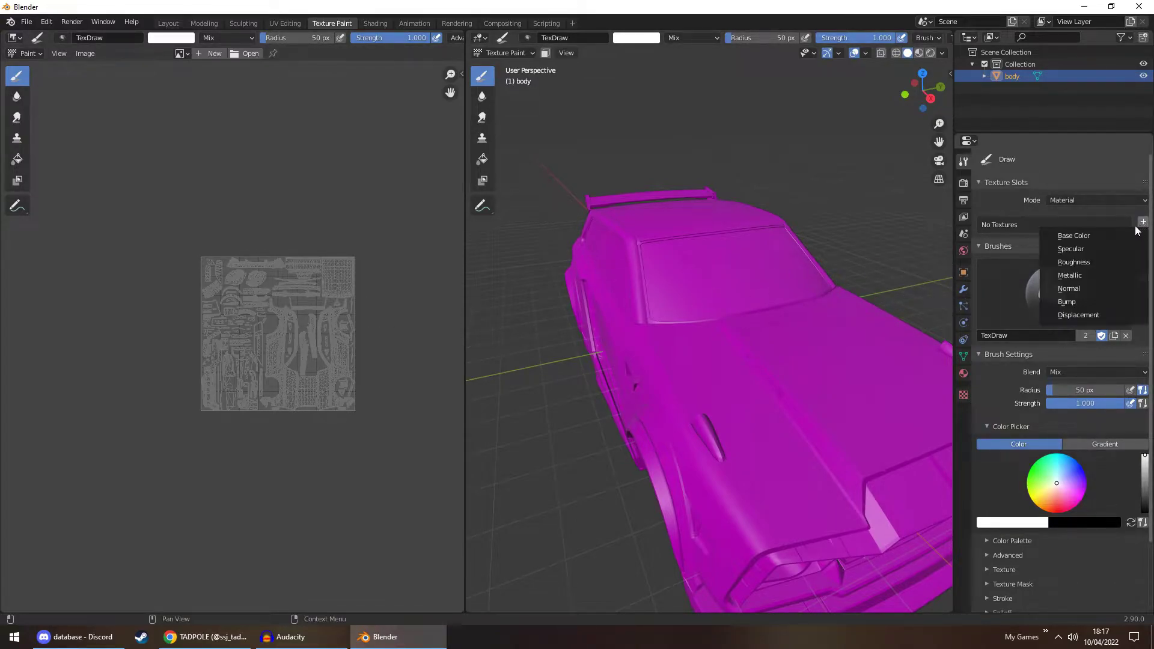
{"action": "left_click", "coordinate": [1141, 222]}
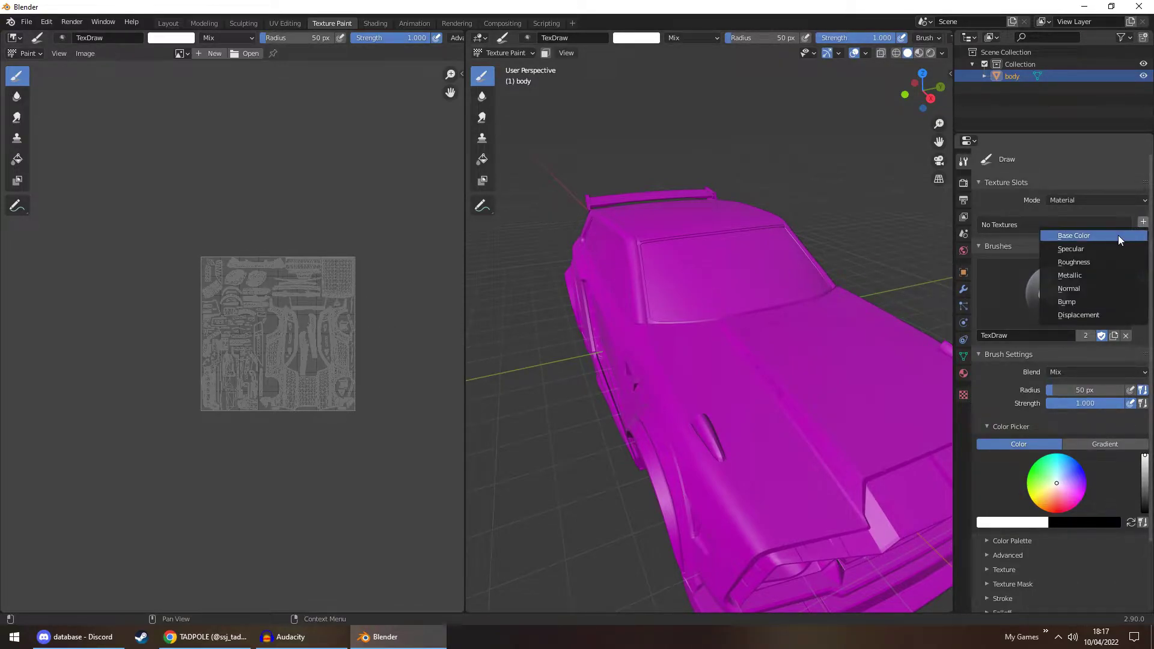
{"action": "left_click", "coordinate": [1118, 236]}
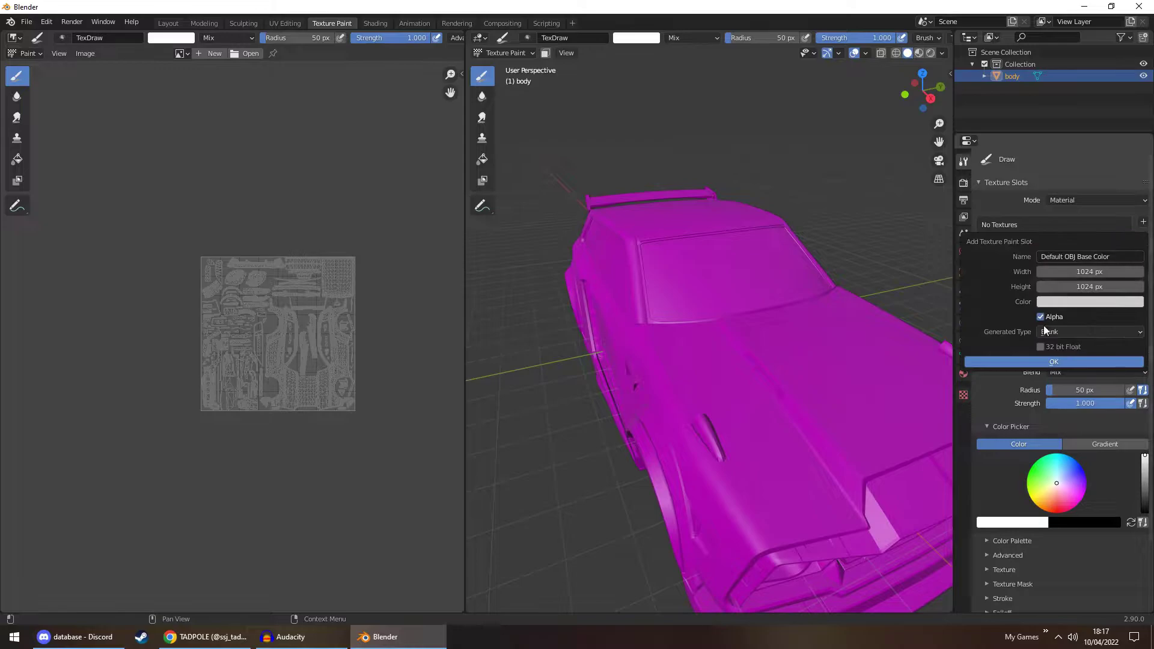
{"action": "left_click", "coordinate": [1024, 364]}
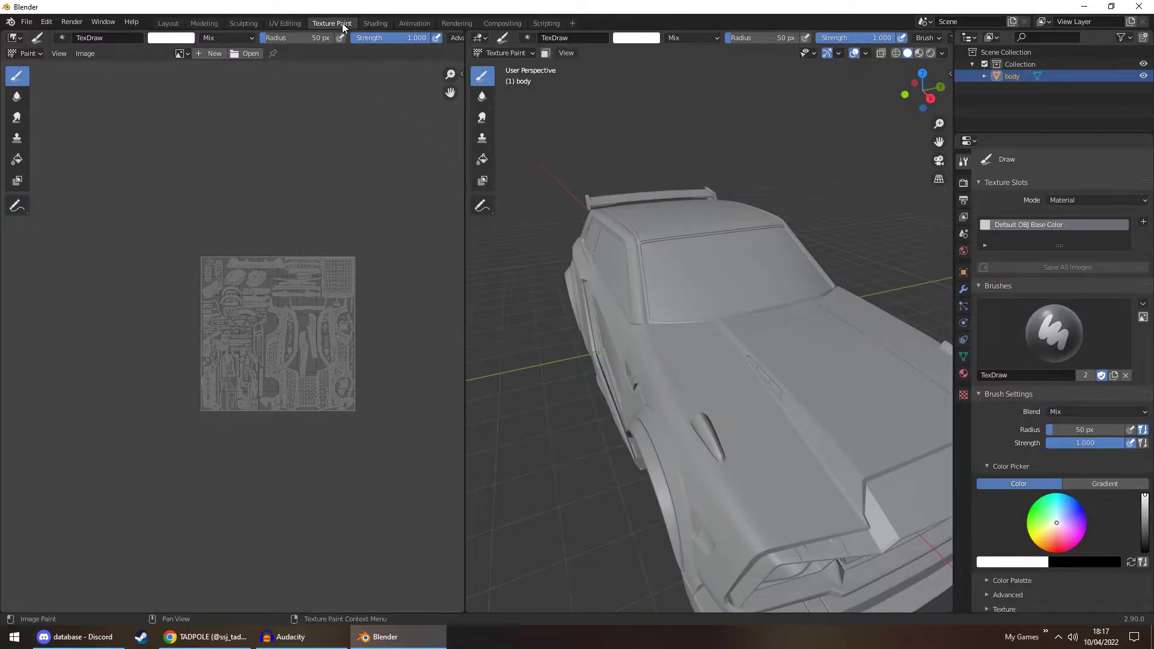
Import the engine's Wavefront OBJ model into the layout scene alongside the car body
{"action": "left_click", "coordinate": [168, 23]}
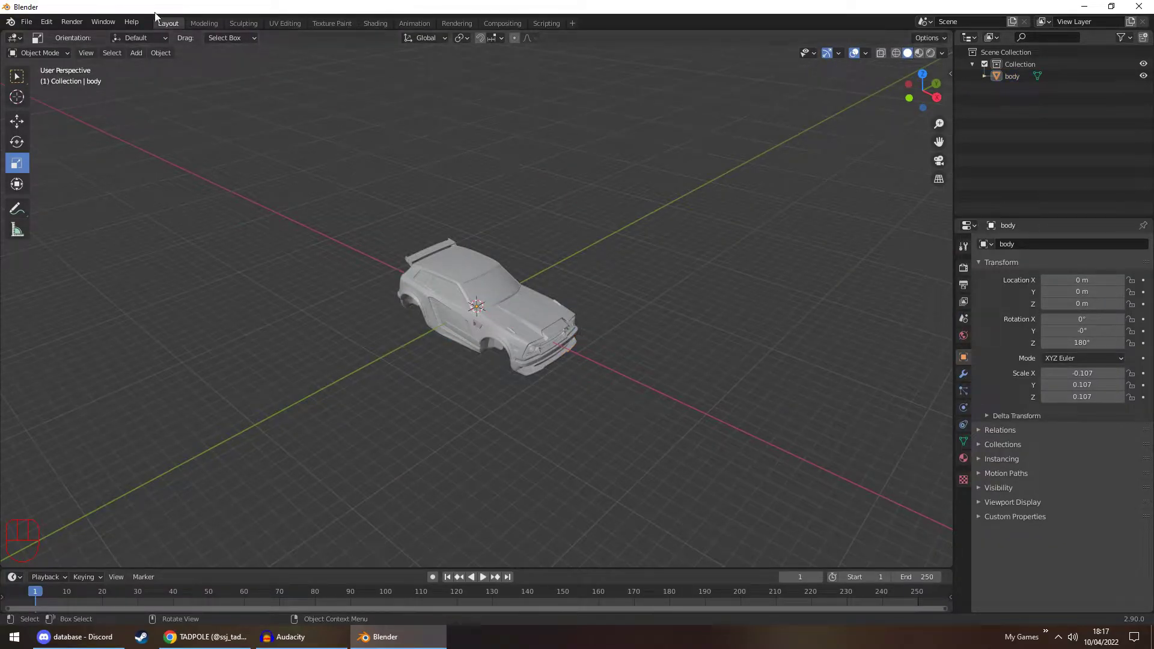
{"action": "left_click", "coordinate": [22, 23]}
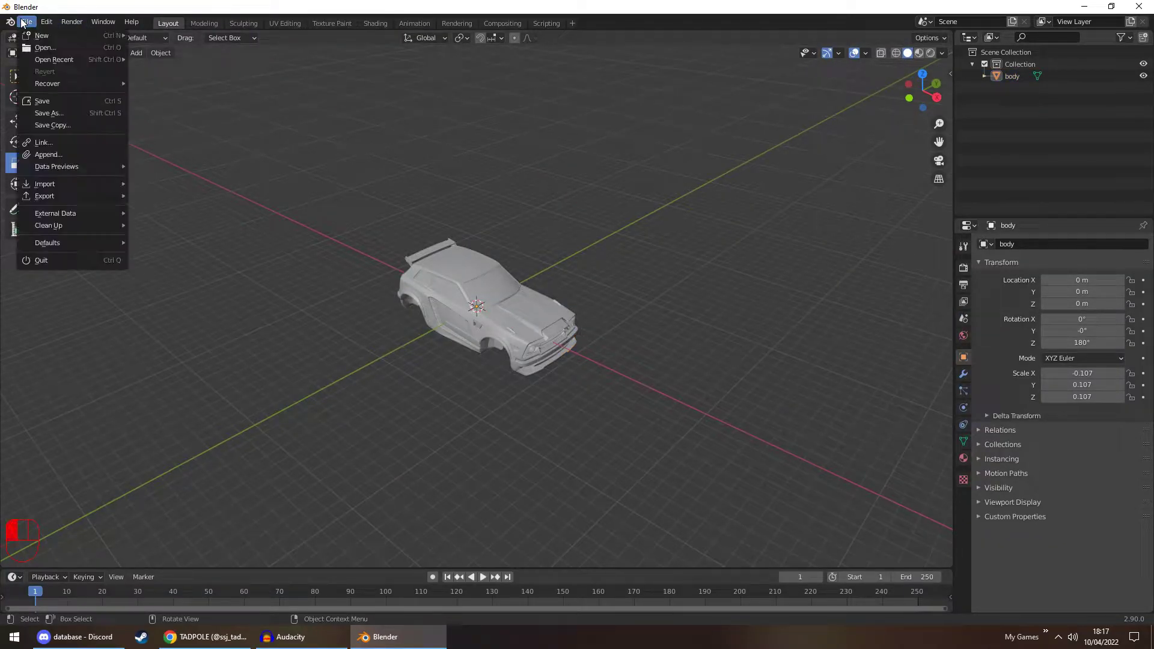
{"action": "mouse_move", "coordinate": [74, 184]}
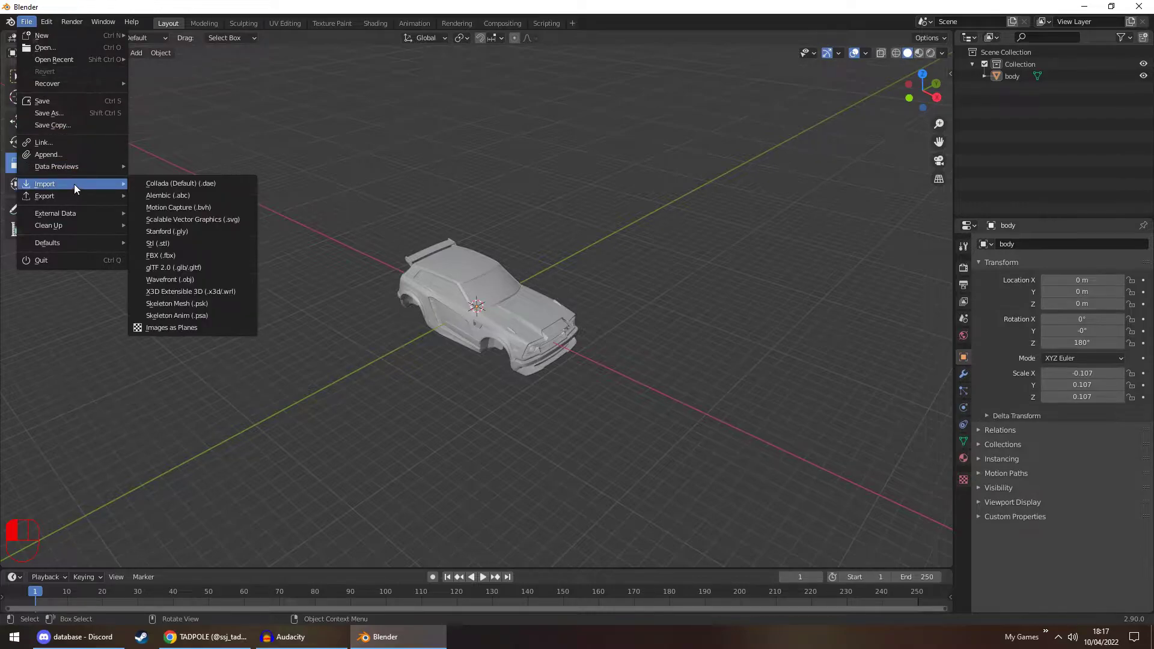
{"action": "left_click", "coordinate": [196, 278]}
{"action": "double_click", "coordinate": [438, 197]}
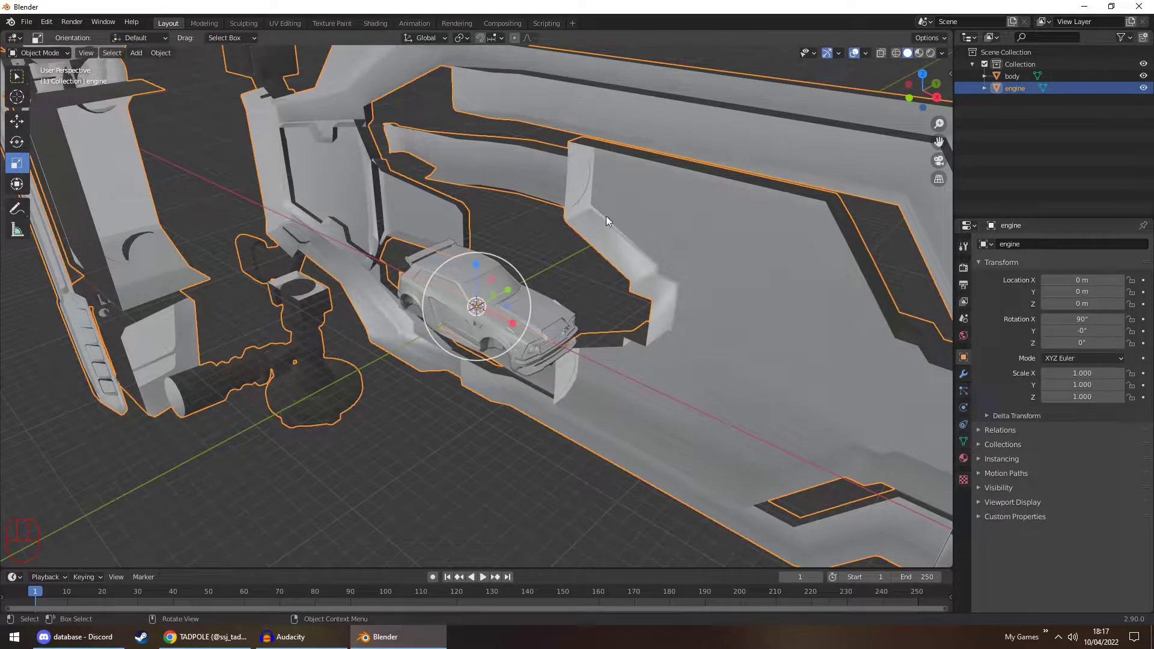
Copy the body's 0.107 scale to all three axes of the engine and mirror it with X scale -0.107
{"action": "left_click", "coordinate": [545, 295]}
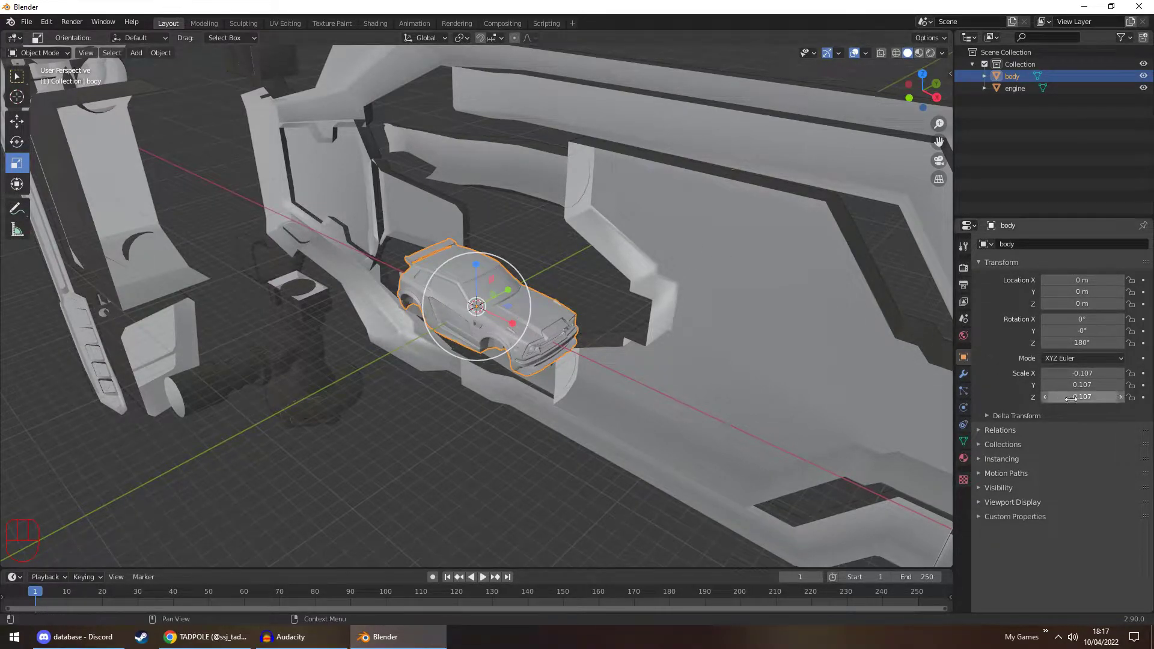
{"action": "key", "text": "ctrl+c"}
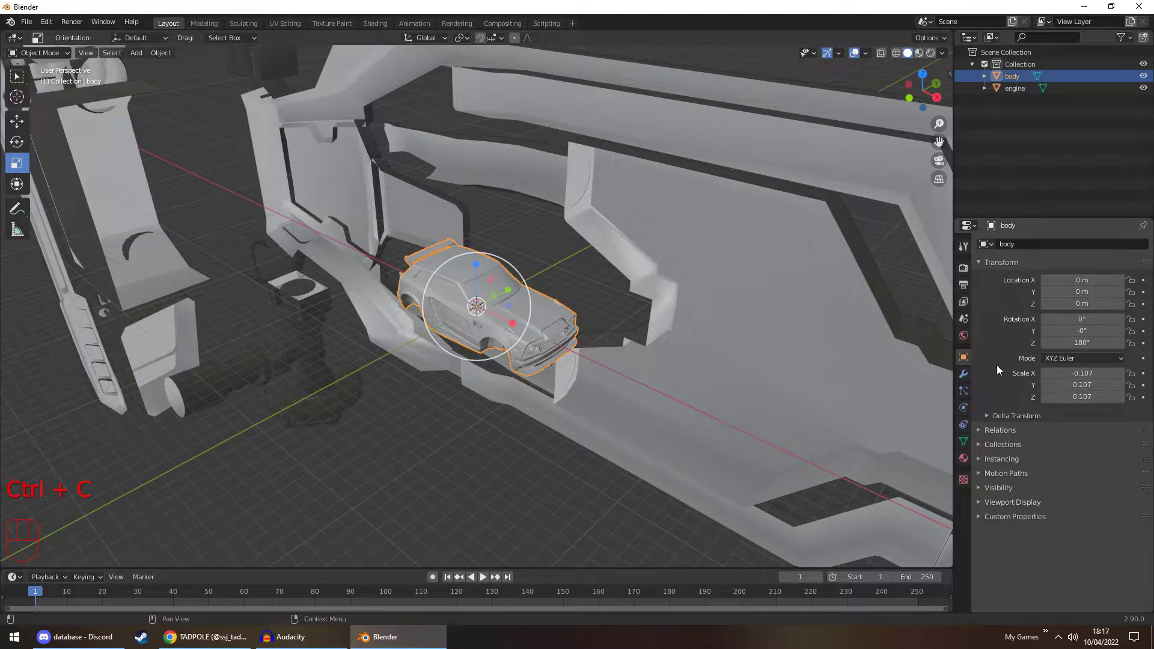
{"action": "left_click", "coordinate": [714, 262]}
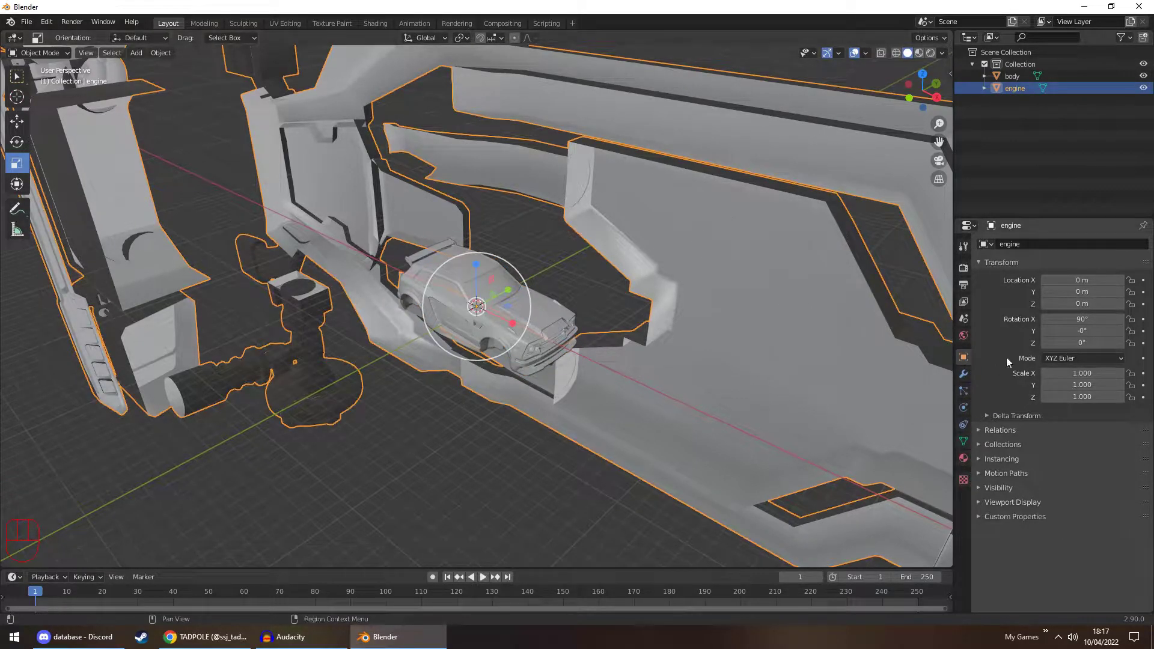
{"action": "key", "text": "ctrl+v"}
{"action": "key", "text": "ctrl+v"}
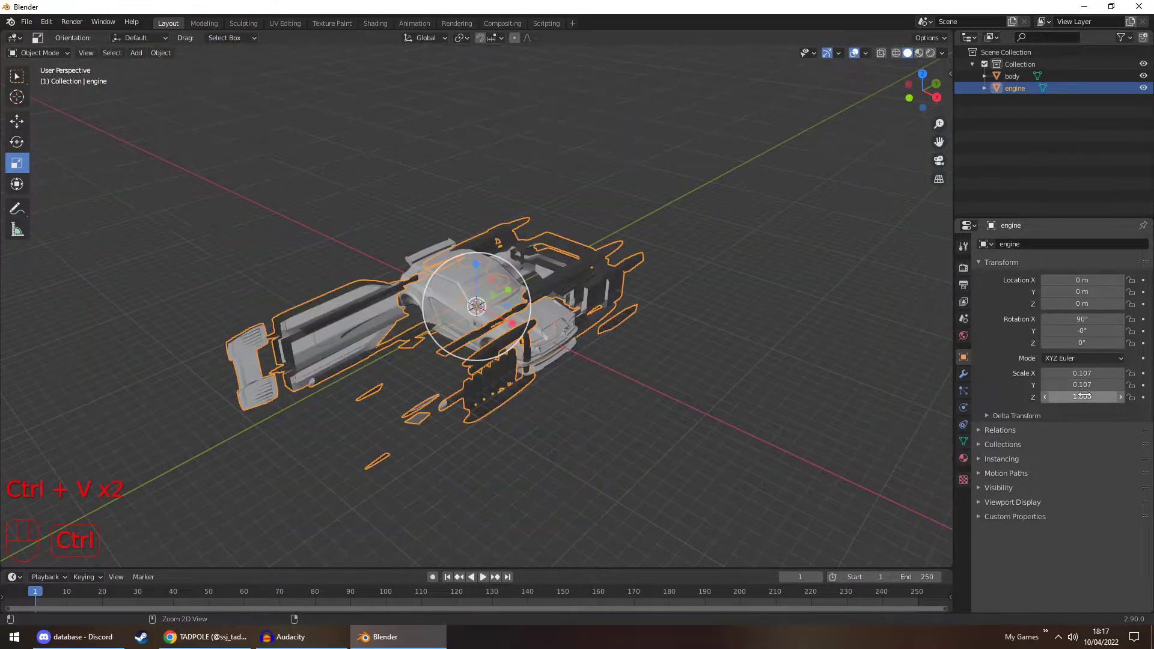
{"action": "key", "text": "ctrl+v"}
{"action": "double_click", "coordinate": [1046, 372]}
{"action": "type", "text": "-"}
{"action": "key", "text": "Return"}
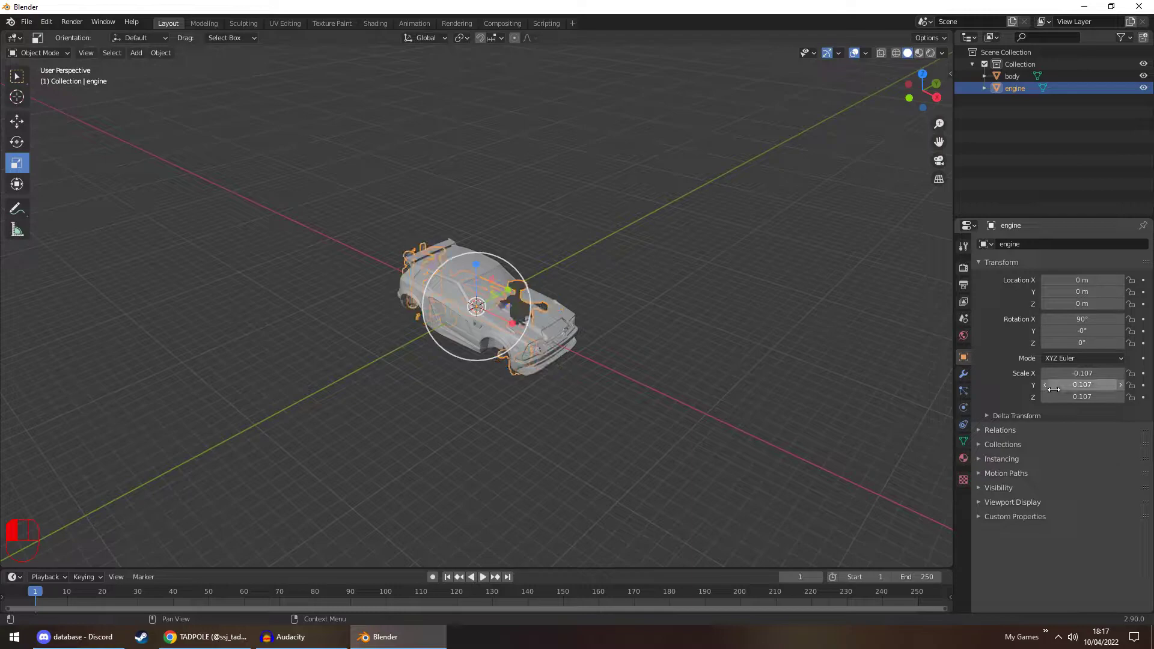
Set the engine's rotation to 180° on Z and 0° on X
{"action": "double_click", "coordinate": [1065, 343]}
{"action": "type", "text": "18"}
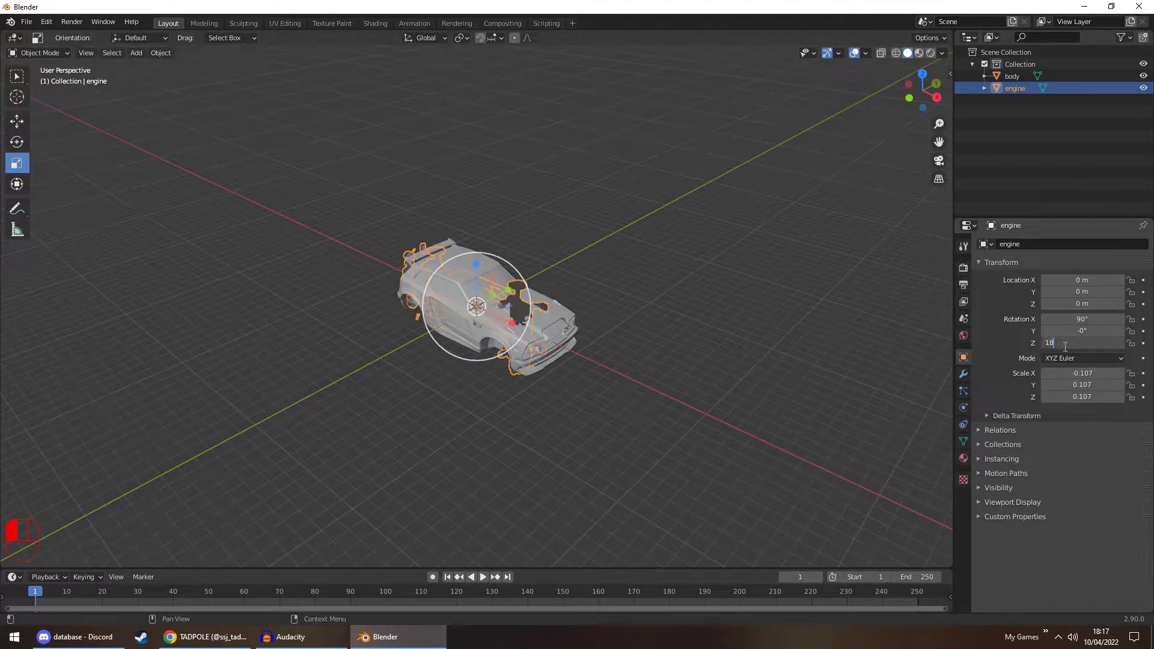
{"action": "key", "text": "Return"}
{"action": "double_click", "coordinate": [1069, 319]}
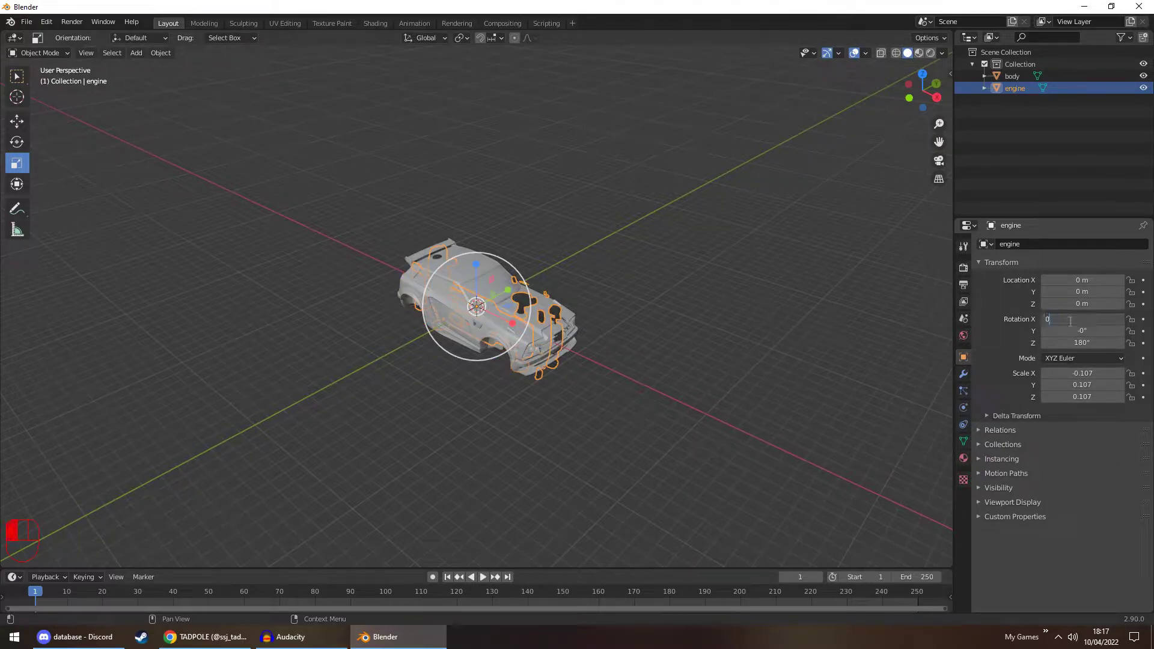
{"action": "type", "text": "0"}
{"action": "key", "text": "Return"}
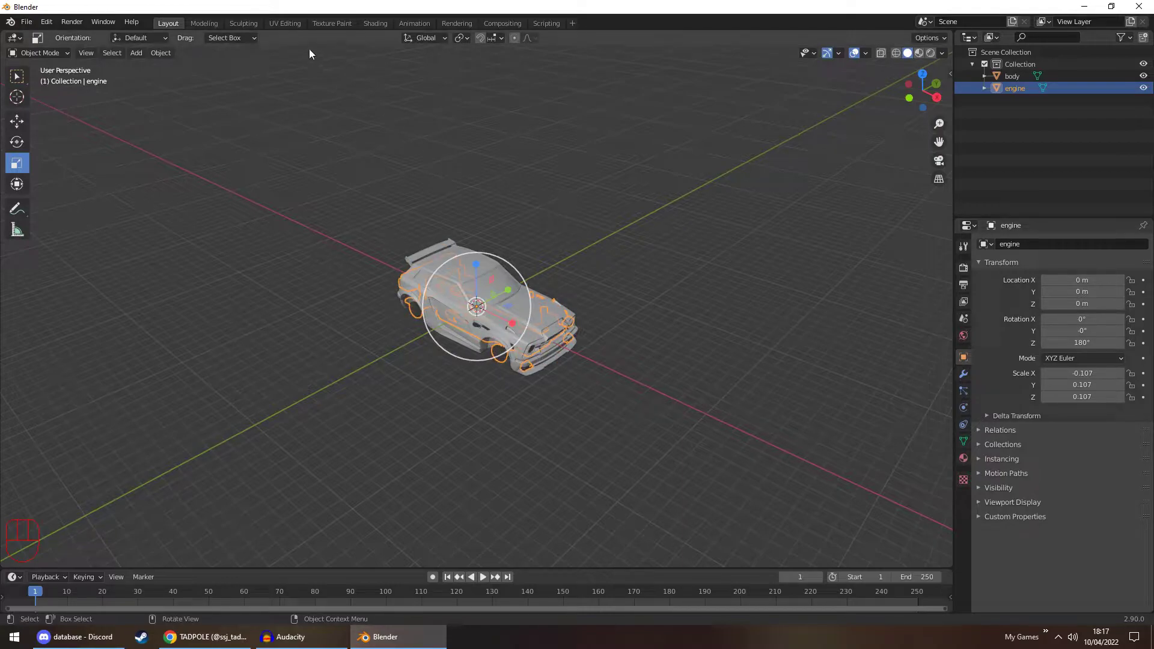
Recalculate the engine's normals to the outside in edit mode and clear its custom split normals data
{"action": "left_click", "coordinate": [290, 24]}
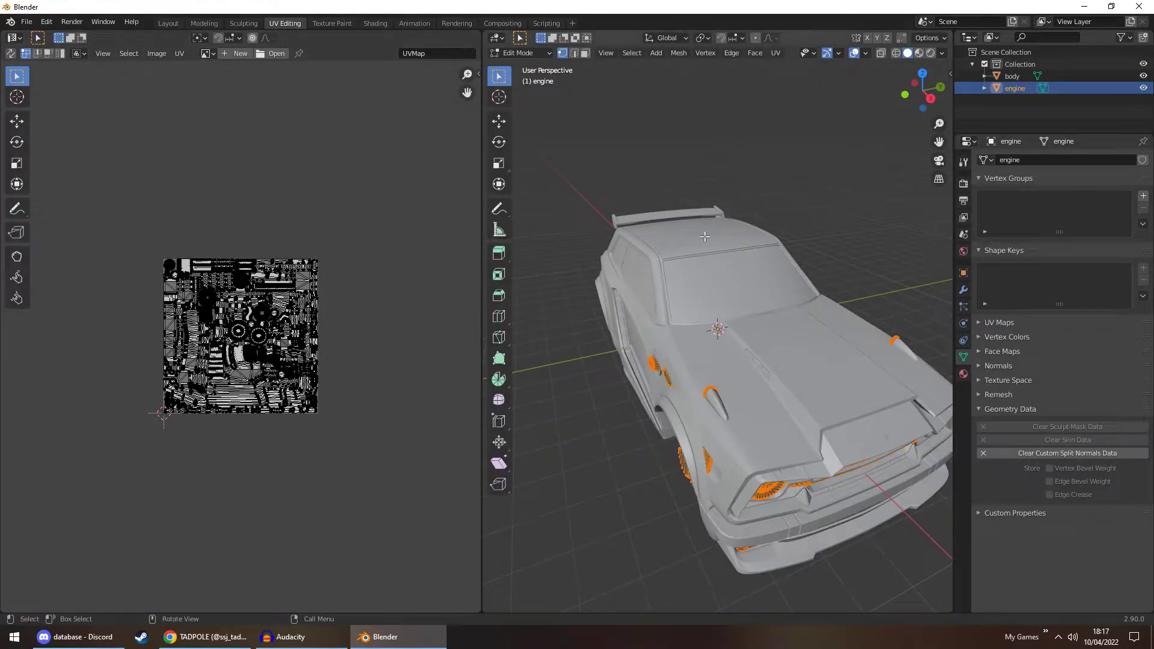
{"action": "key", "text": "alt+n"}
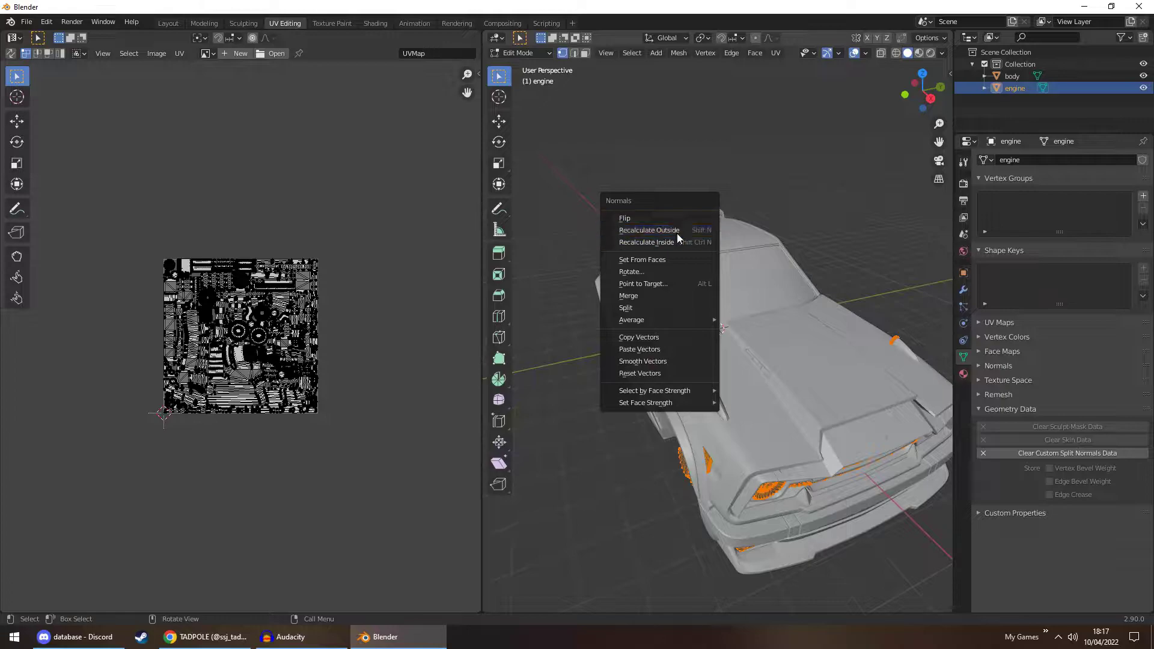
{"action": "left_click", "coordinate": [677, 230]}
{"action": "left_click", "coordinate": [1022, 452]}
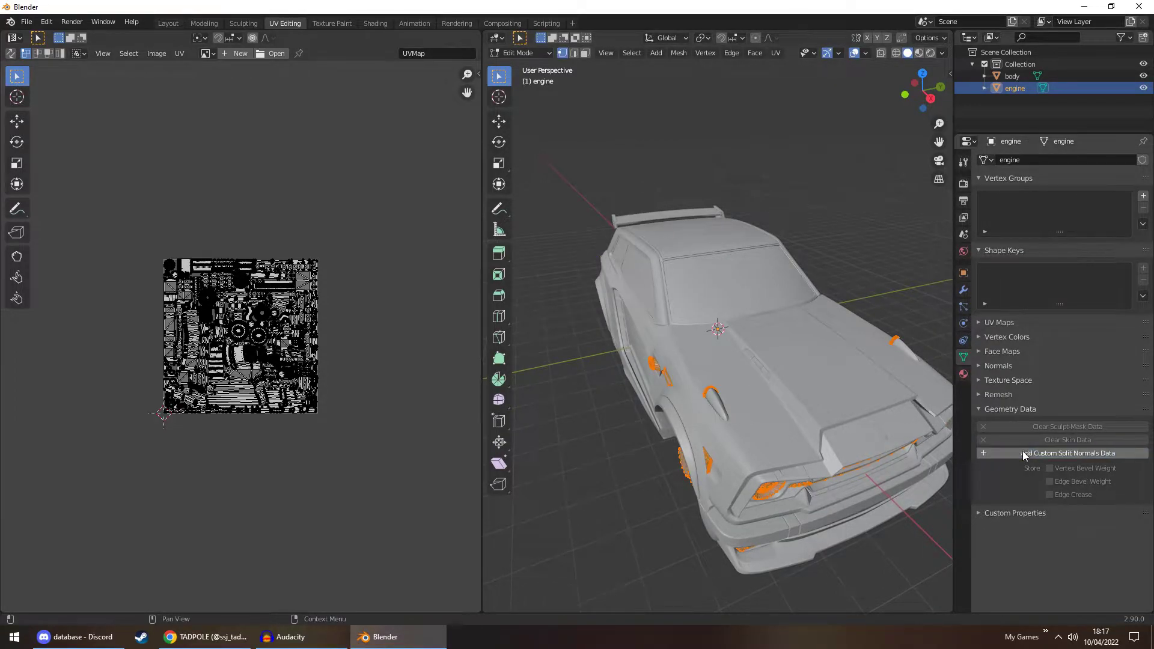
Add a Base Color texture paint slot to the engine's material, selecting the engine object first
{"action": "left_click", "coordinate": [375, 23]}
{"action": "left_click", "coordinate": [319, 22]}
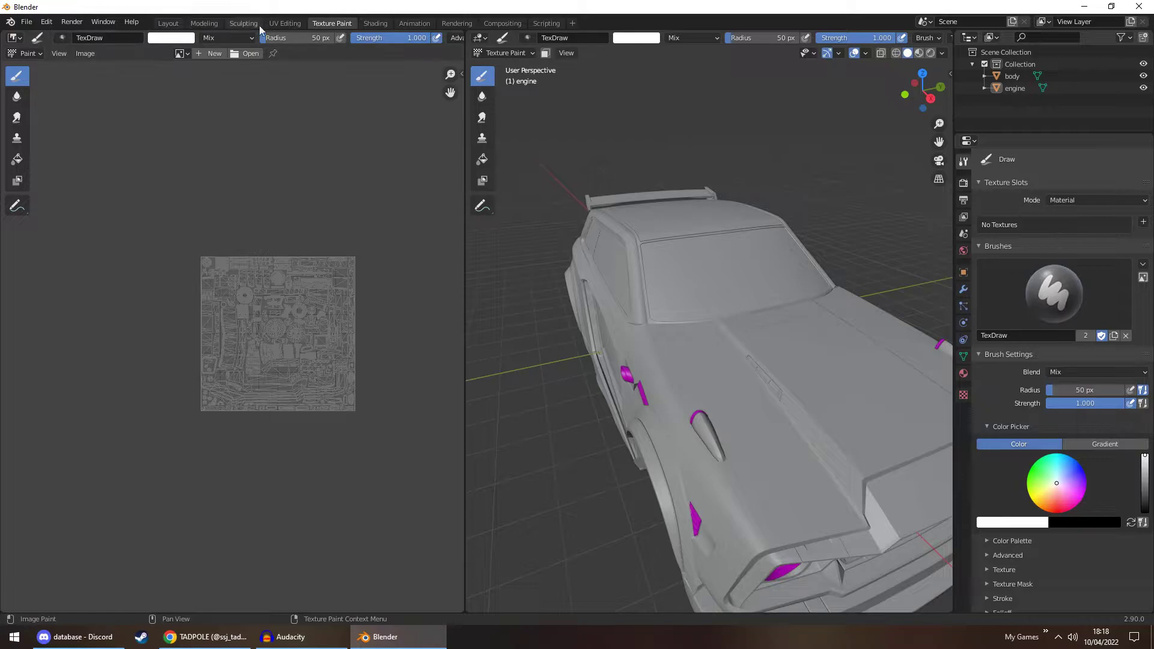
{"action": "left_click", "coordinate": [375, 23]}
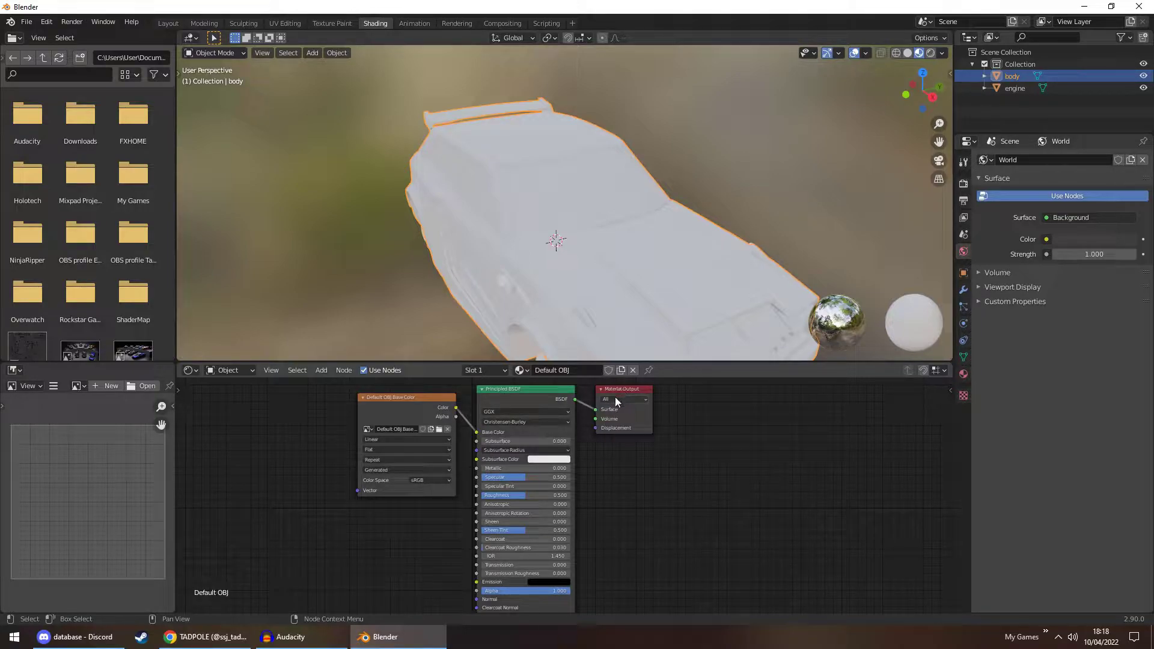
{"action": "left_click", "coordinate": [1007, 89]}
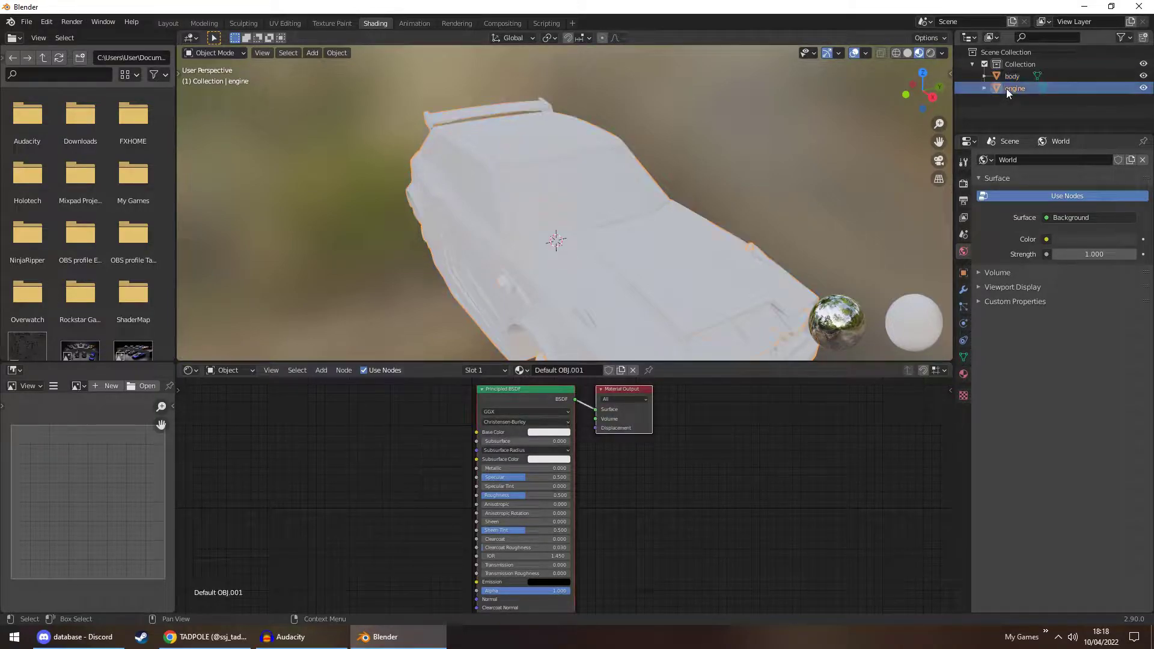
{"action": "left_click", "coordinate": [341, 23]}
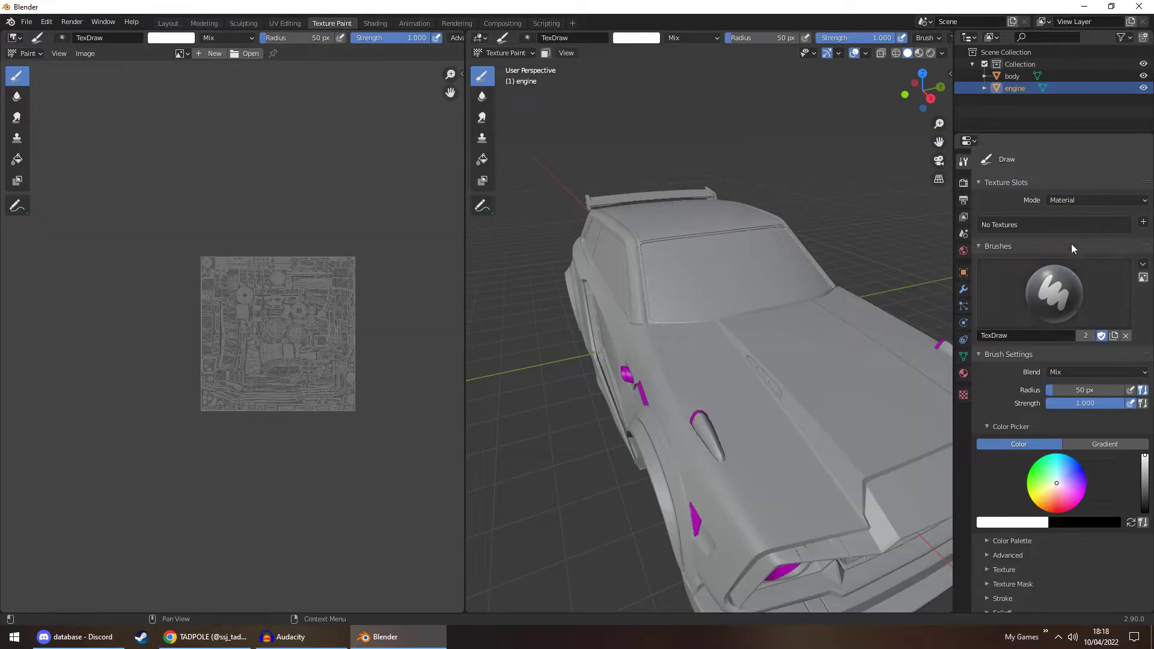
{"action": "left_click", "coordinate": [1145, 226]}
{"action": "left_click", "coordinate": [1039, 353]}
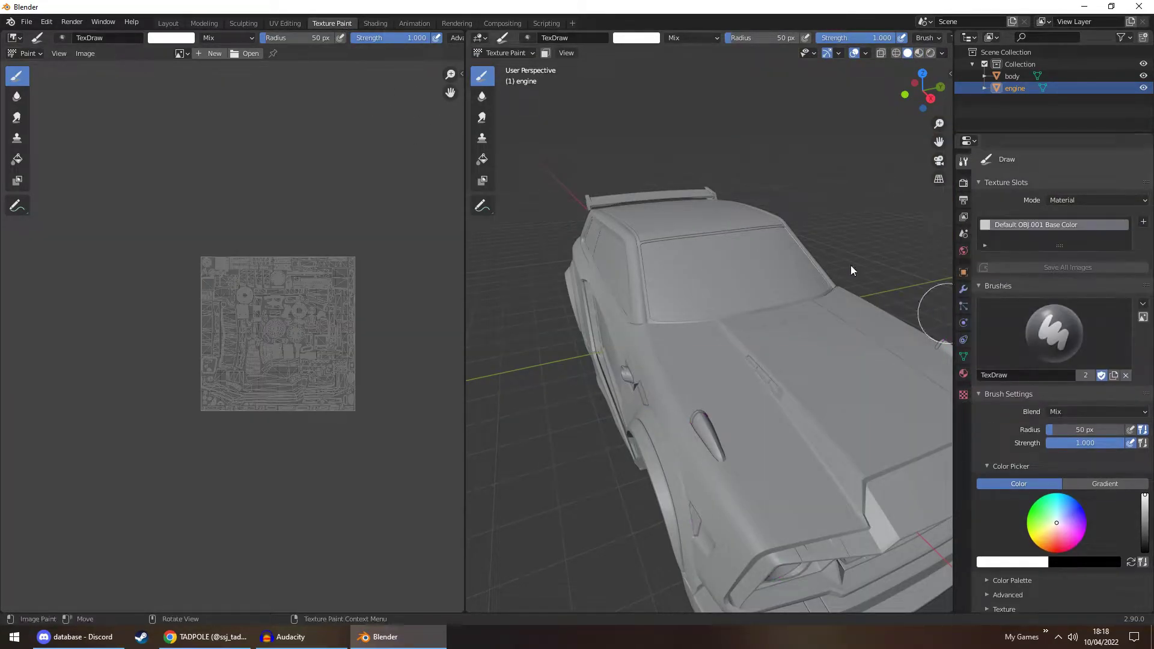
Try adding an Image Texture node beside the base color texture in the engine's material, and delete it again
{"action": "left_click", "coordinate": [373, 23]}
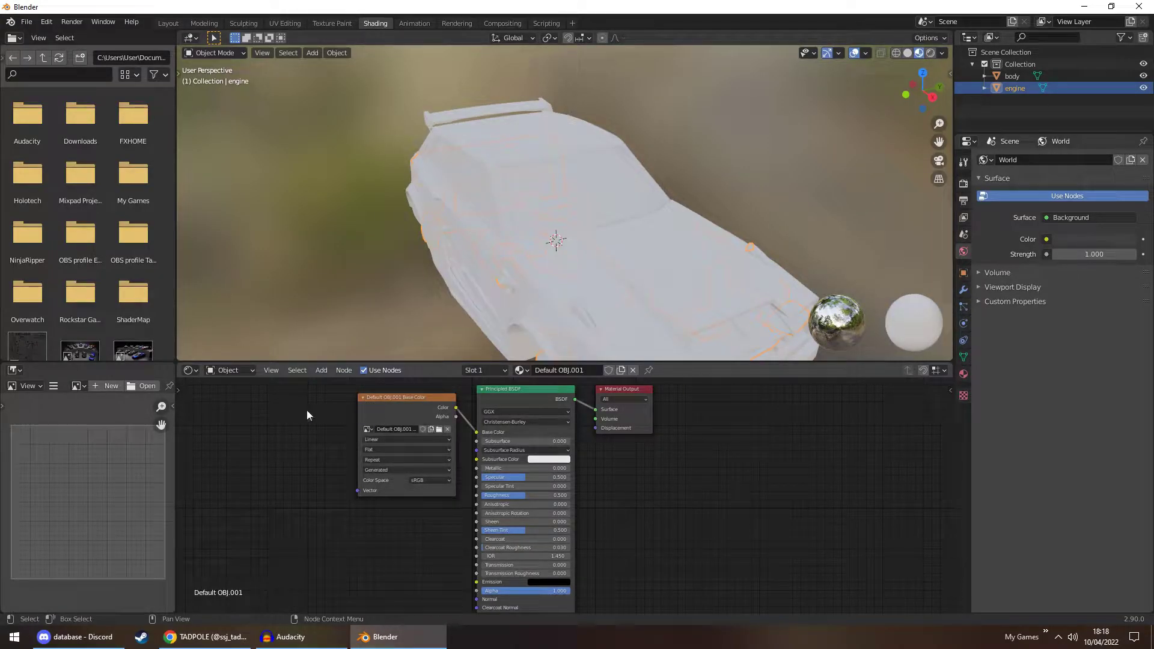
{"action": "key", "text": "shift+a"}
{"action": "left_click", "coordinate": [264, 473]}
{"action": "type", "text": "im"}
{"action": "left_click", "coordinate": [292, 492]}
{"action": "left_click", "coordinate": [286, 485]}
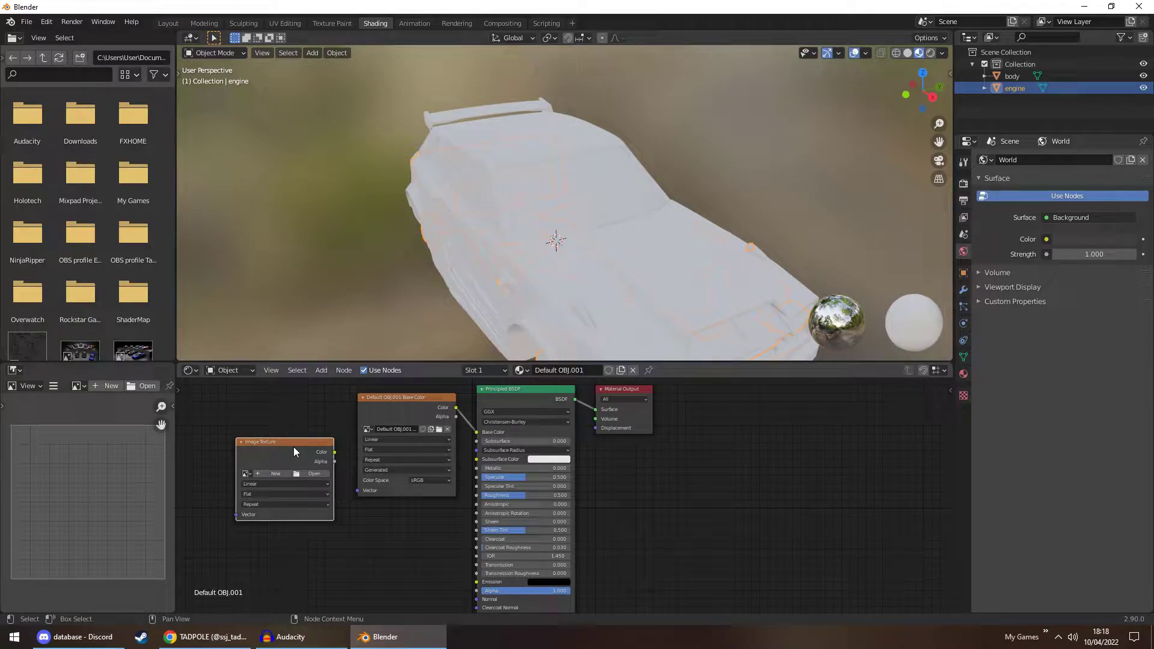
{"action": "key", "text": "Delete"}
Check the assembled car in the layout scene and display the body's material nodes for shading
{"action": "left_click", "coordinate": [168, 24]}
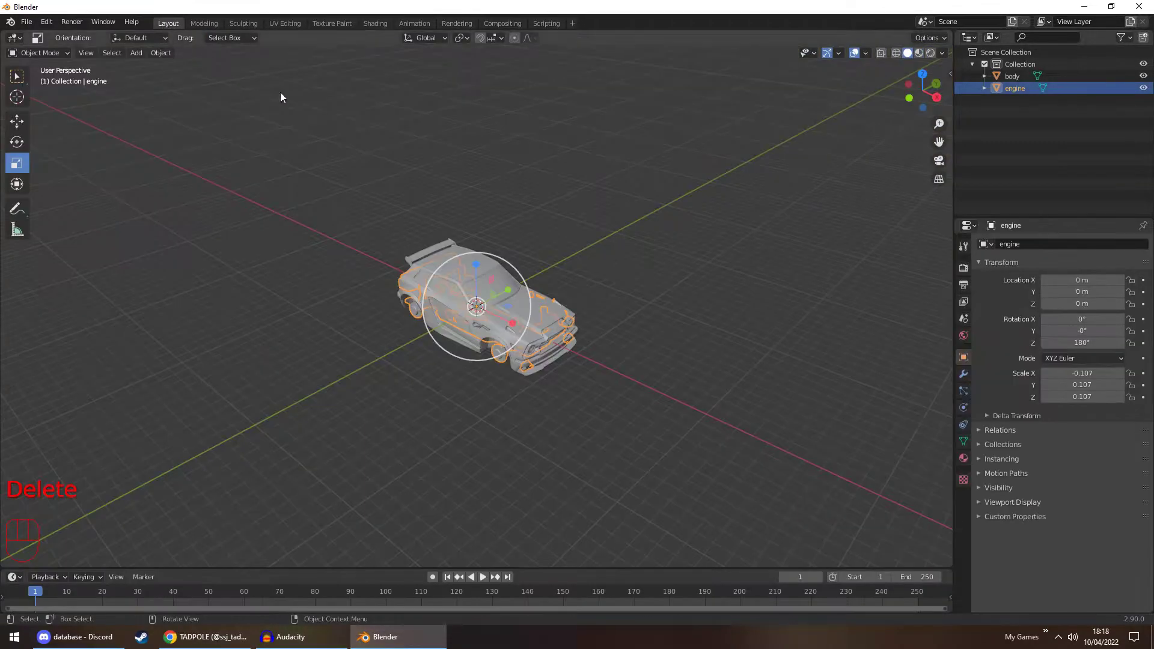
{"action": "left_click", "coordinate": [549, 168]}
{"action": "middle_click_drag", "start_coordinate": [507, 185], "coordinate": [500, 182]}
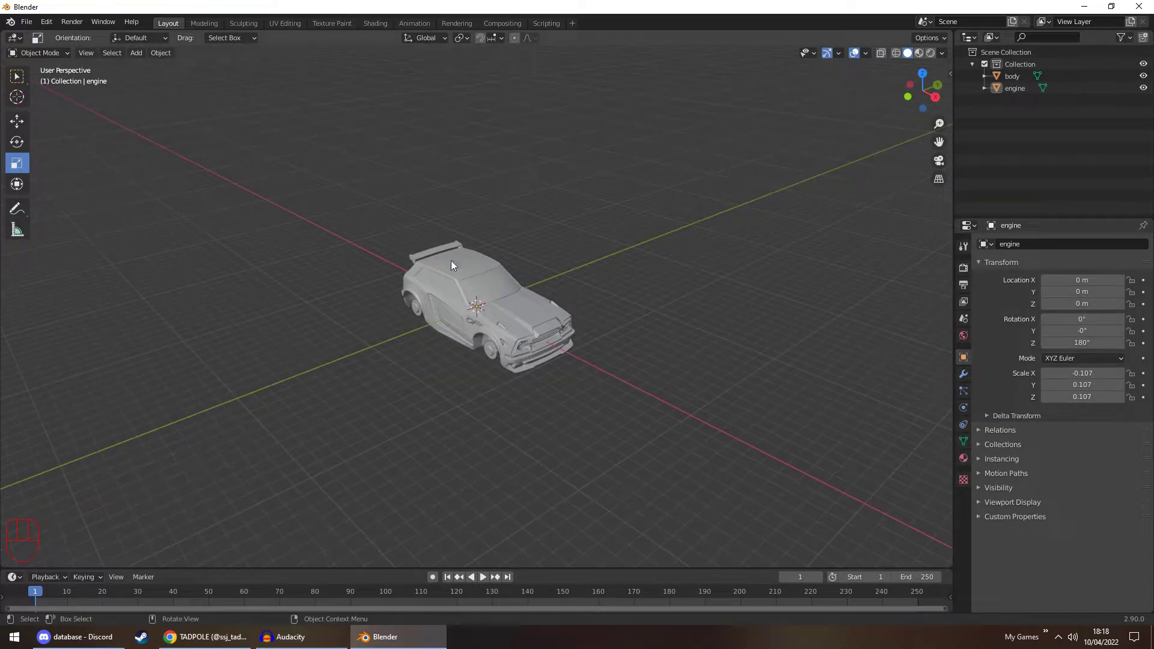
{"action": "left_click", "coordinate": [375, 23]}
{"action": "left_click", "coordinate": [479, 165]}
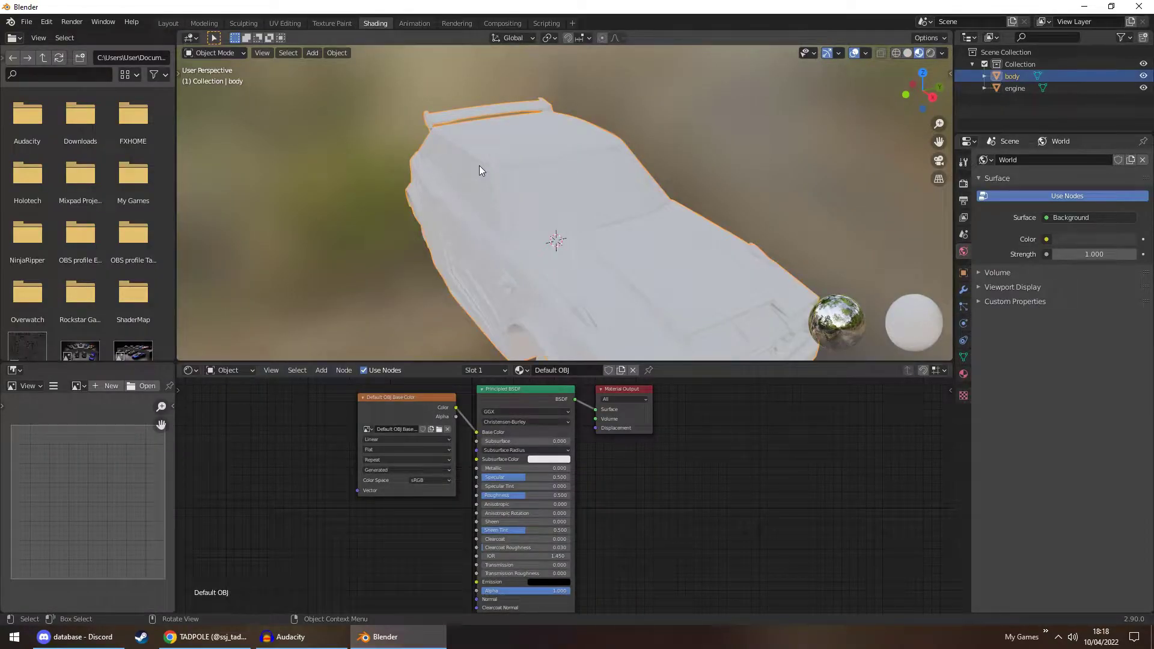
Load the Rocket League PNG from the Fennec decals' Body Texture folder as the car body's base color image
{"action": "left_click", "coordinate": [672, 119]}
{"action": "left_click", "coordinate": [550, 132]}
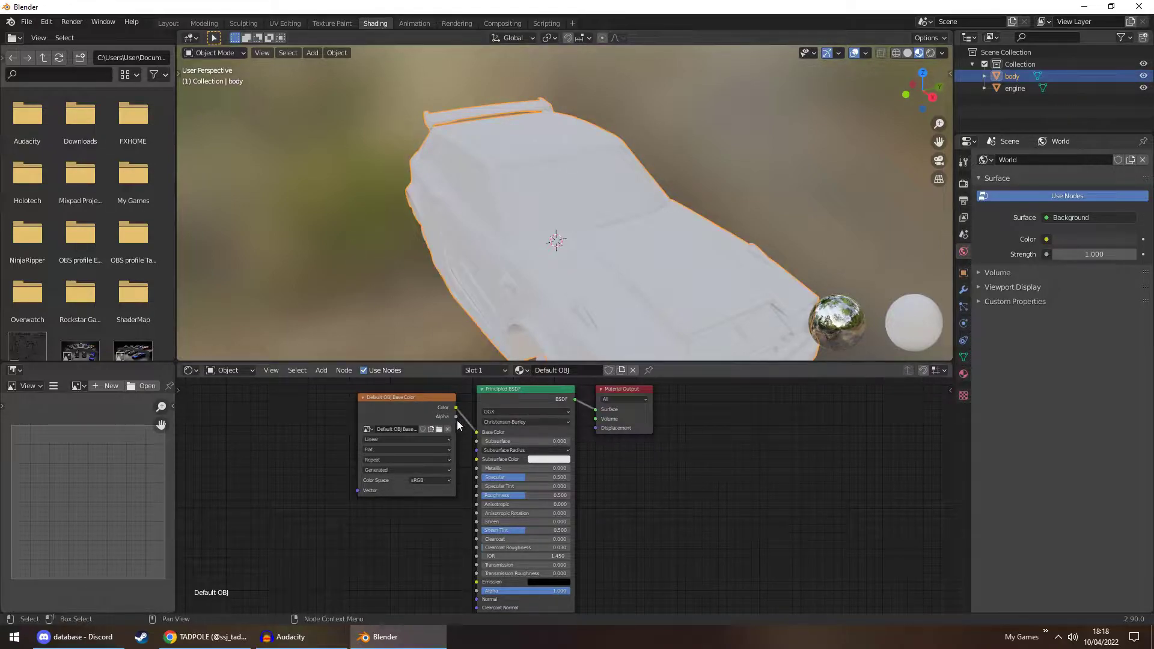
{"action": "left_click", "coordinate": [438, 430]}
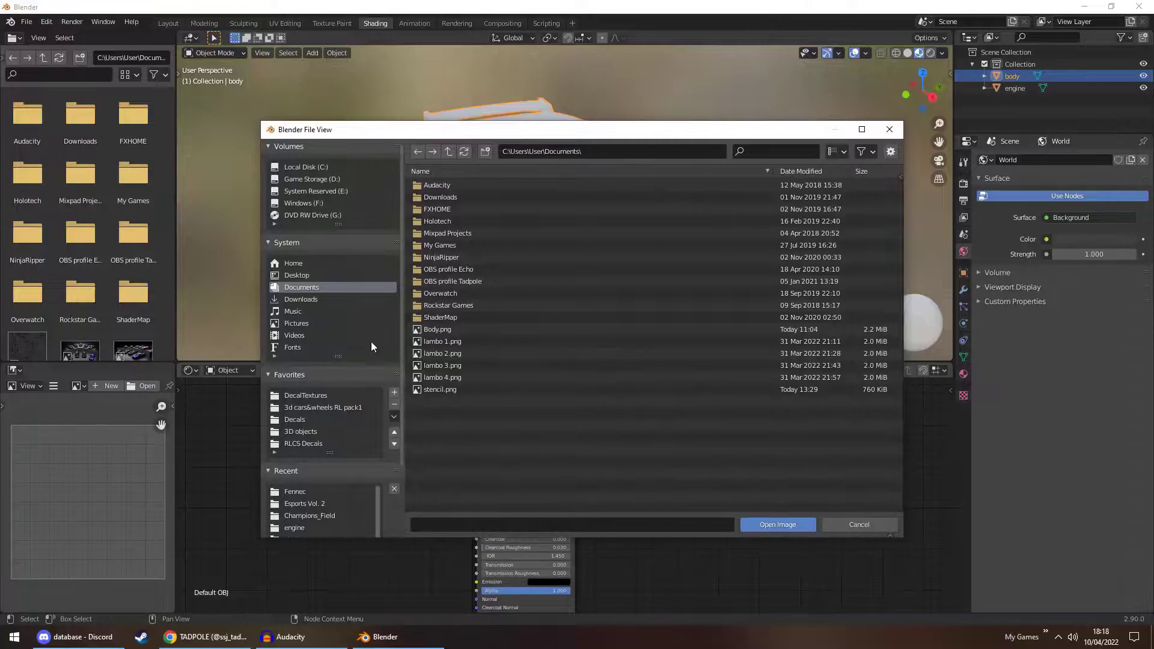
{"action": "left_click", "coordinate": [290, 298]}
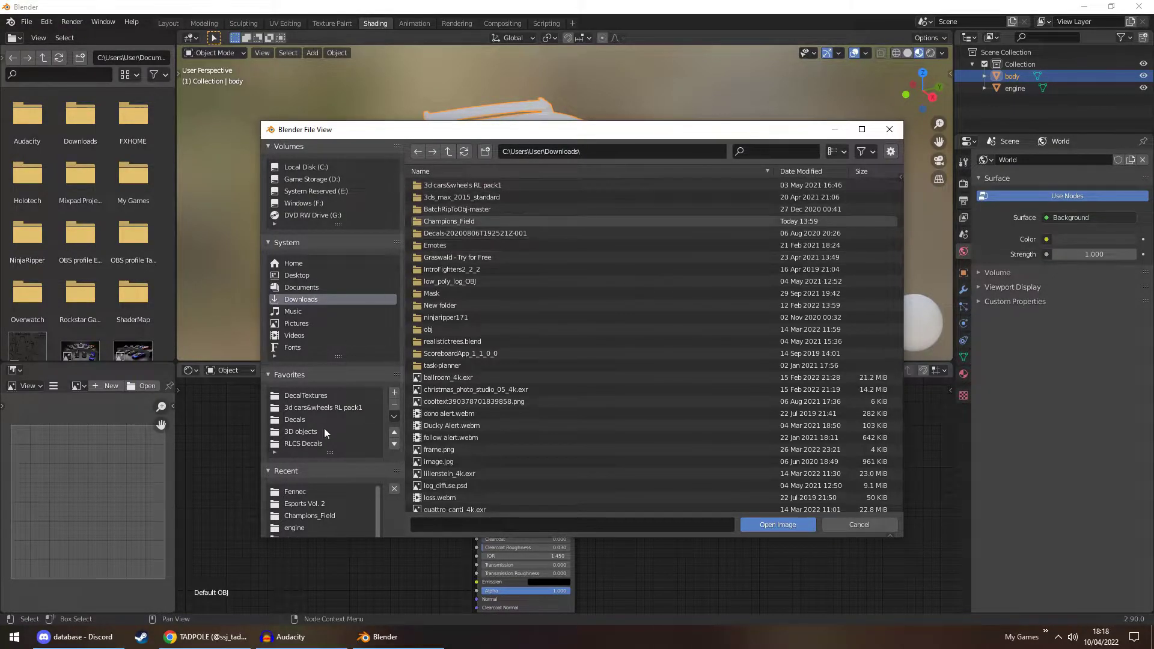
{"action": "left_click", "coordinate": [296, 420]}
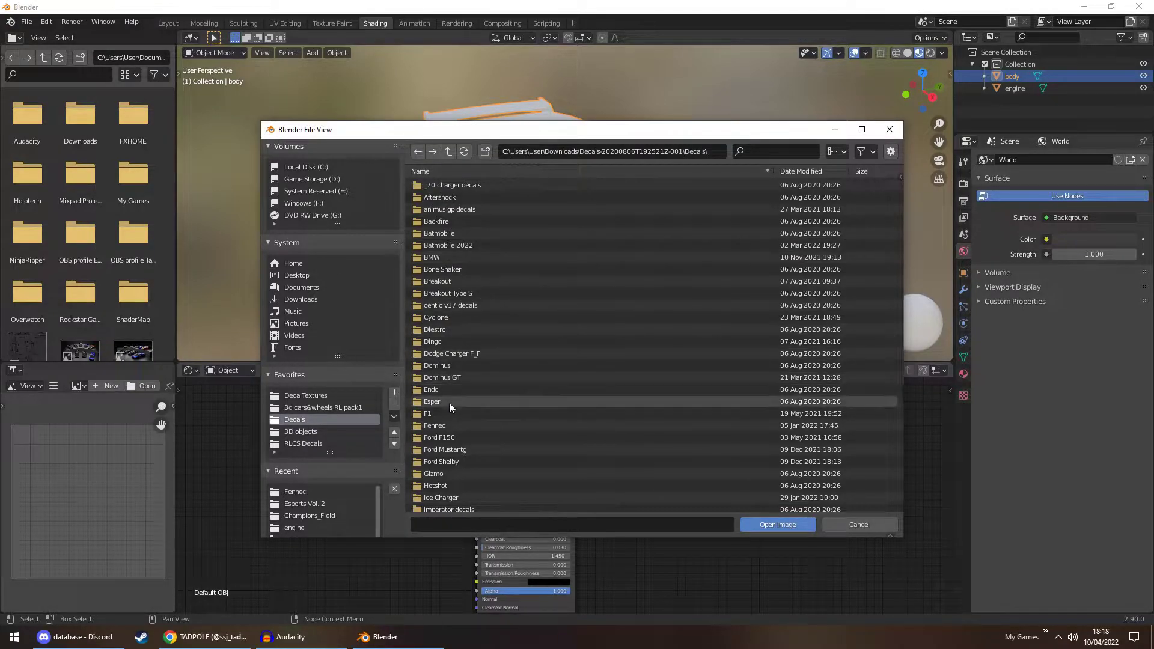
{"action": "left_click", "coordinate": [450, 425]}
{"action": "double_click", "coordinate": [441, 194]}
{"action": "left_click", "coordinate": [450, 152]}
{"action": "double_click", "coordinate": [445, 186]}
{"action": "double_click", "coordinate": [445, 183]}
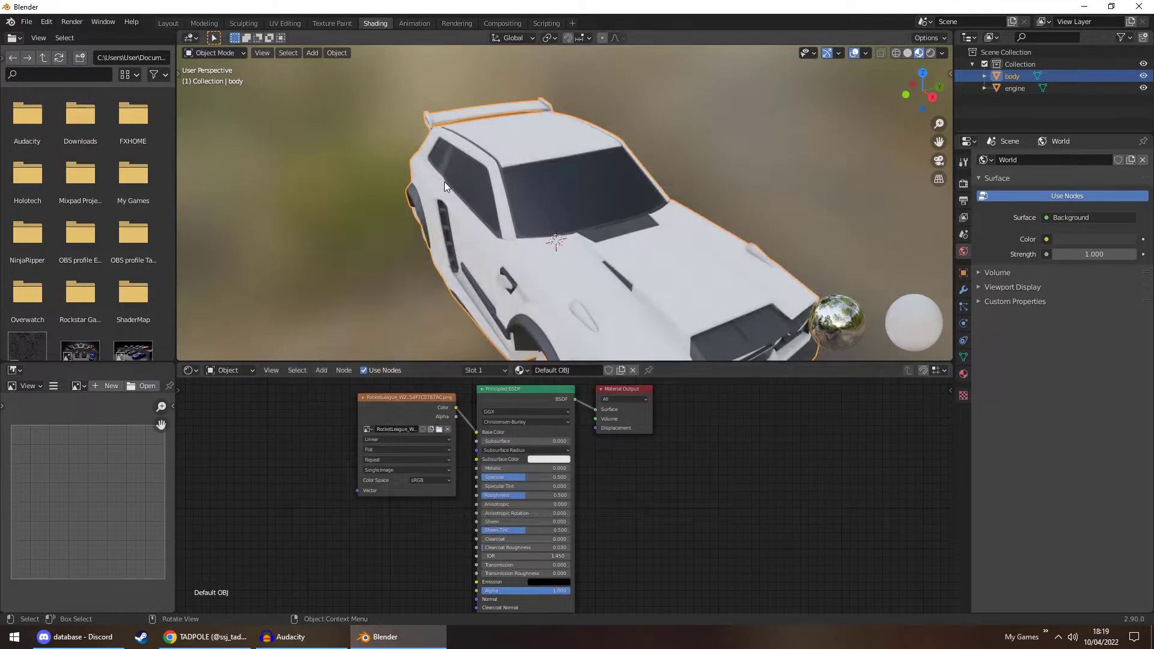
Set the body material's Metallic to 0.791, Specular to 0.209 and Roughness to 0.173
{"action": "left_click", "coordinate": [294, 200]}
{"action": "middle_click_drag", "start_coordinate": [304, 199], "coordinate": [345, 190]}
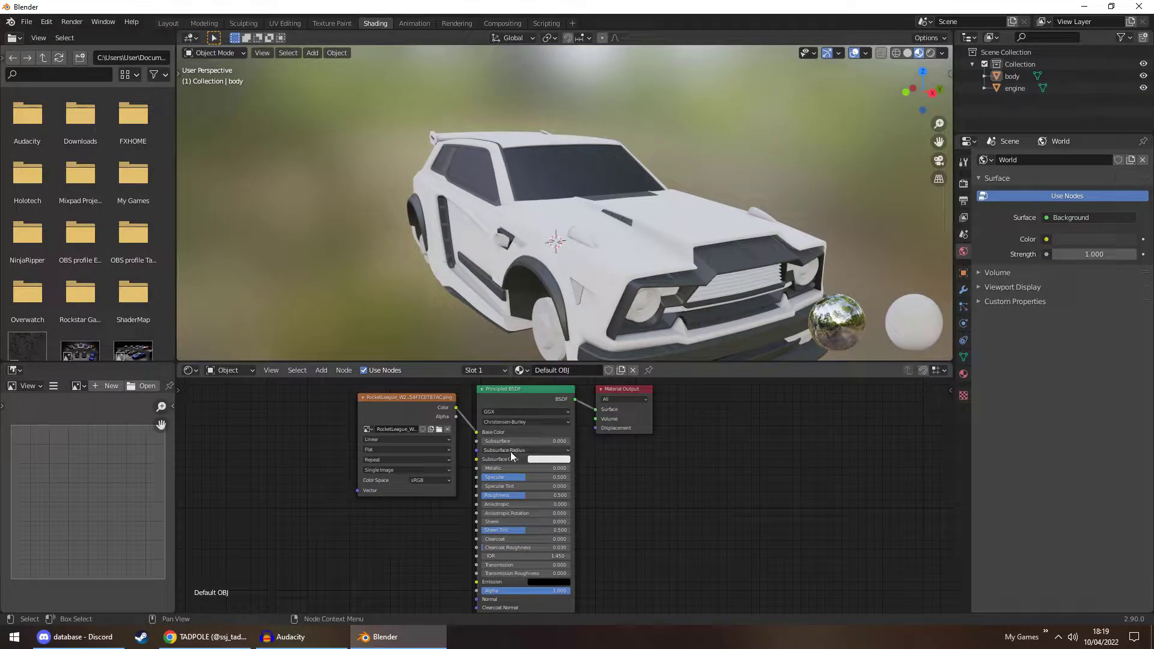
{"action": "left_click_drag", "start_coordinate": [497, 468], "coordinate": [552, 469]}
{"action": "middle_click_drag", "start_coordinate": [612, 287], "coordinate": [541, 221]}
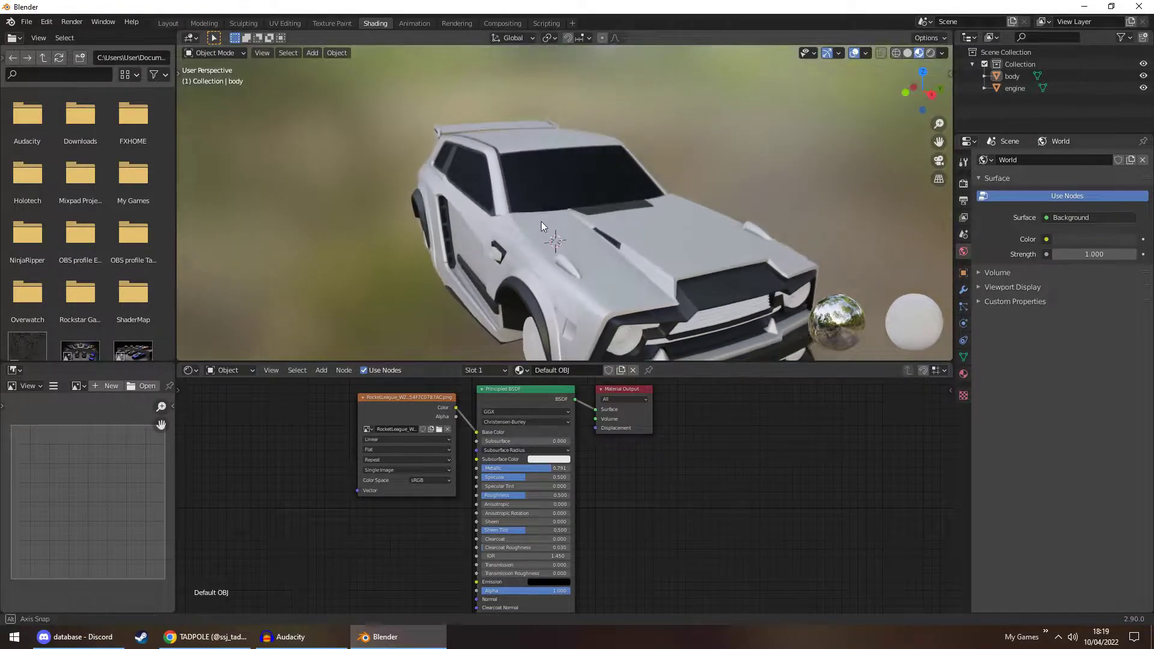
{"action": "left_click_drag", "start_coordinate": [532, 475], "coordinate": [498, 496]}
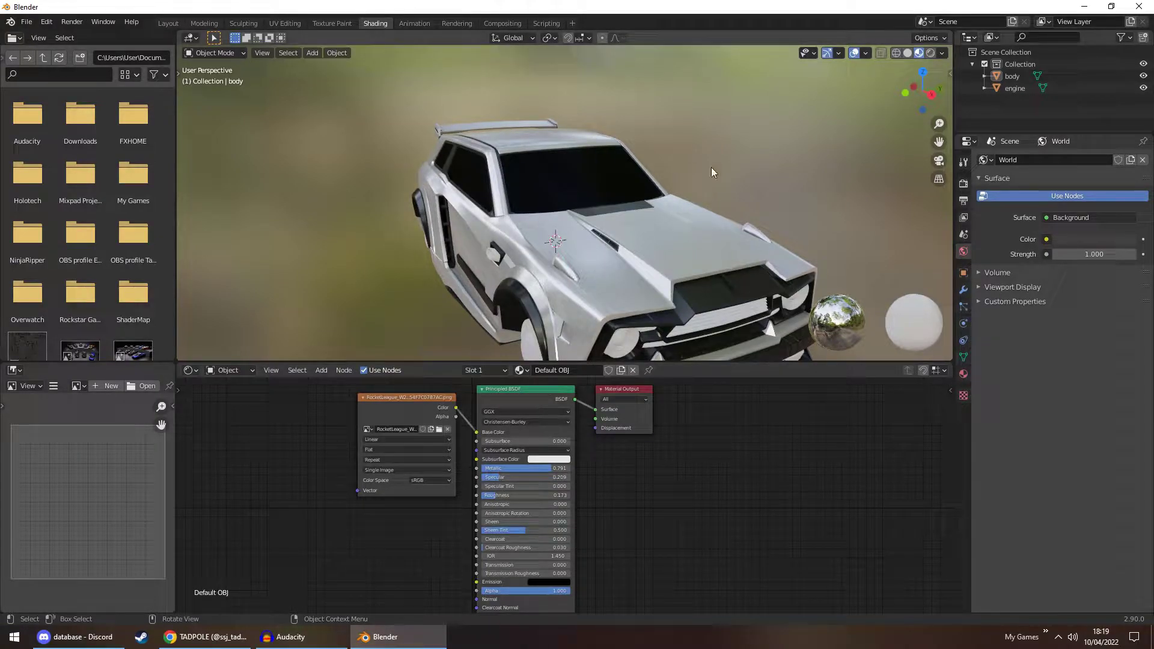
Load Fennec engine.png from the desktop's car assets folder as the engine's base color and set Metallic 0.818, Specular 0.359, Roughness 0.164
{"action": "left_click", "coordinate": [492, 256]}
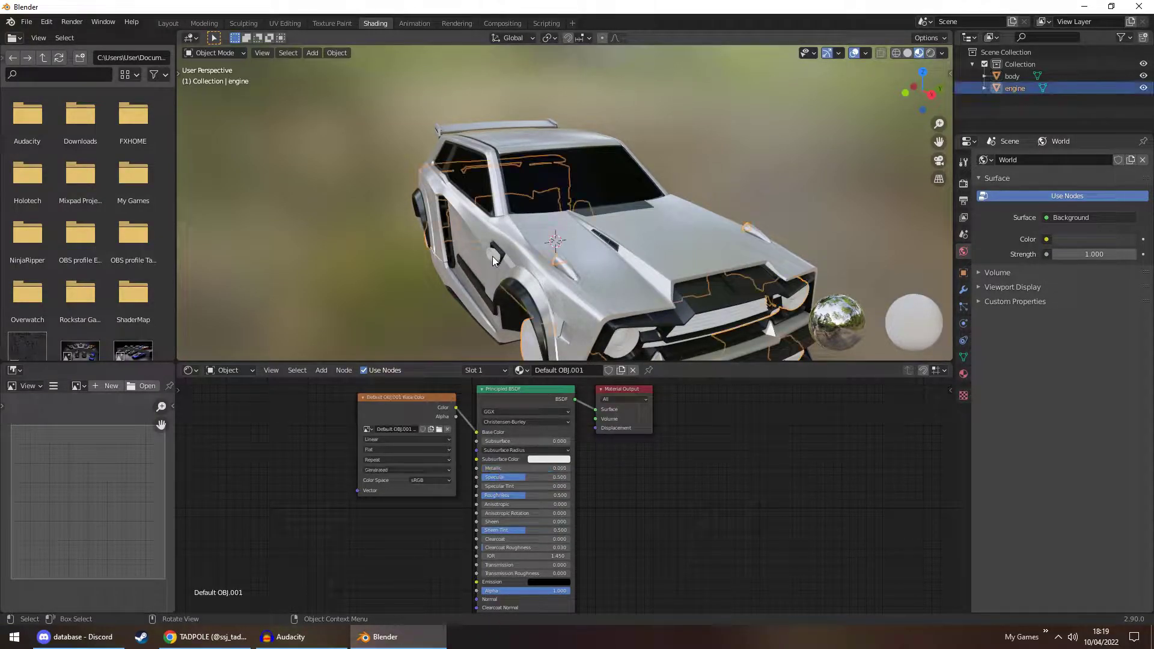
{"action": "left_click", "coordinate": [438, 430]}
{"action": "left_click", "coordinate": [308, 276]}
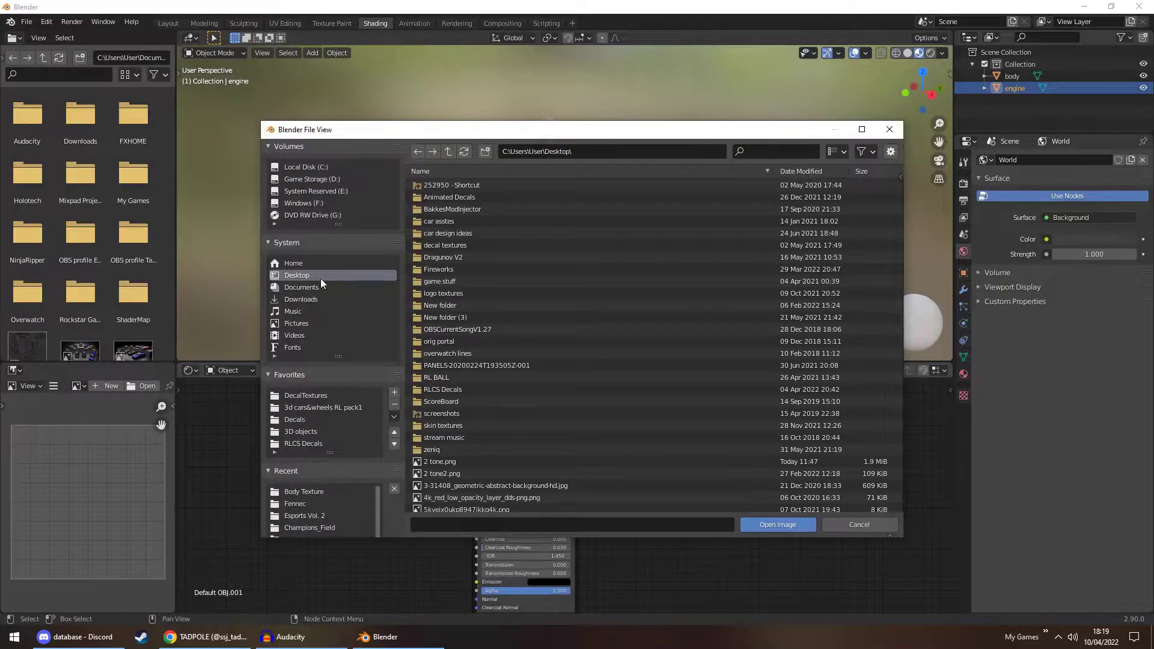
{"action": "double_click", "coordinate": [479, 221]}
{"action": "double_click", "coordinate": [472, 257]}
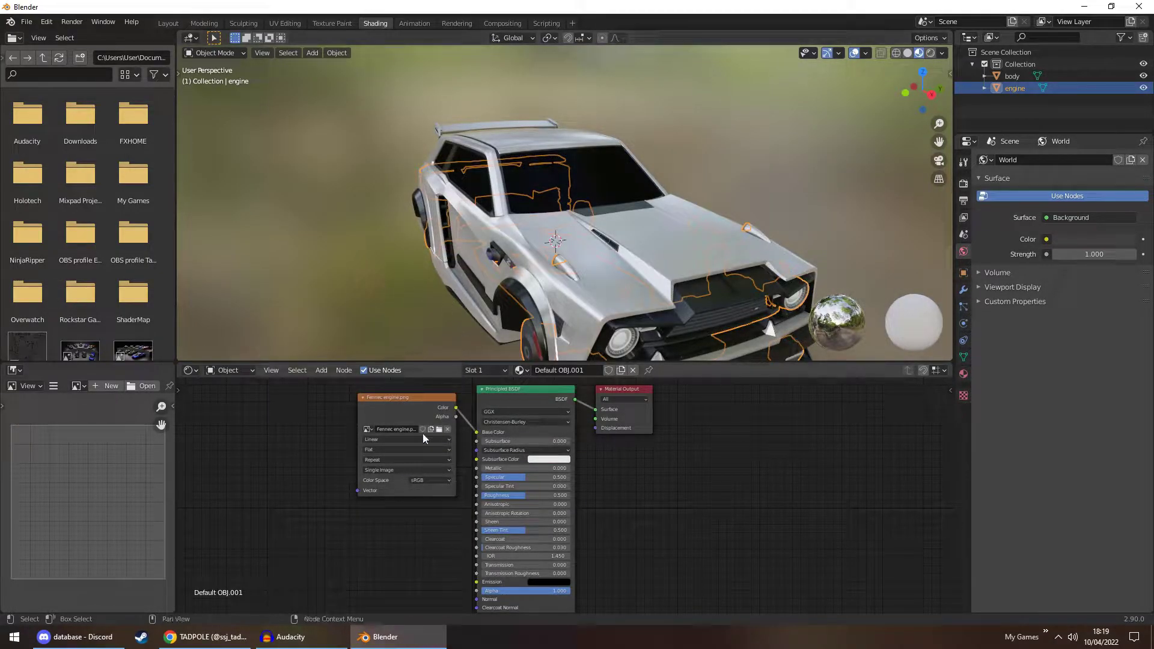
{"action": "left_click_drag", "start_coordinate": [527, 468], "coordinate": [518, 495]}
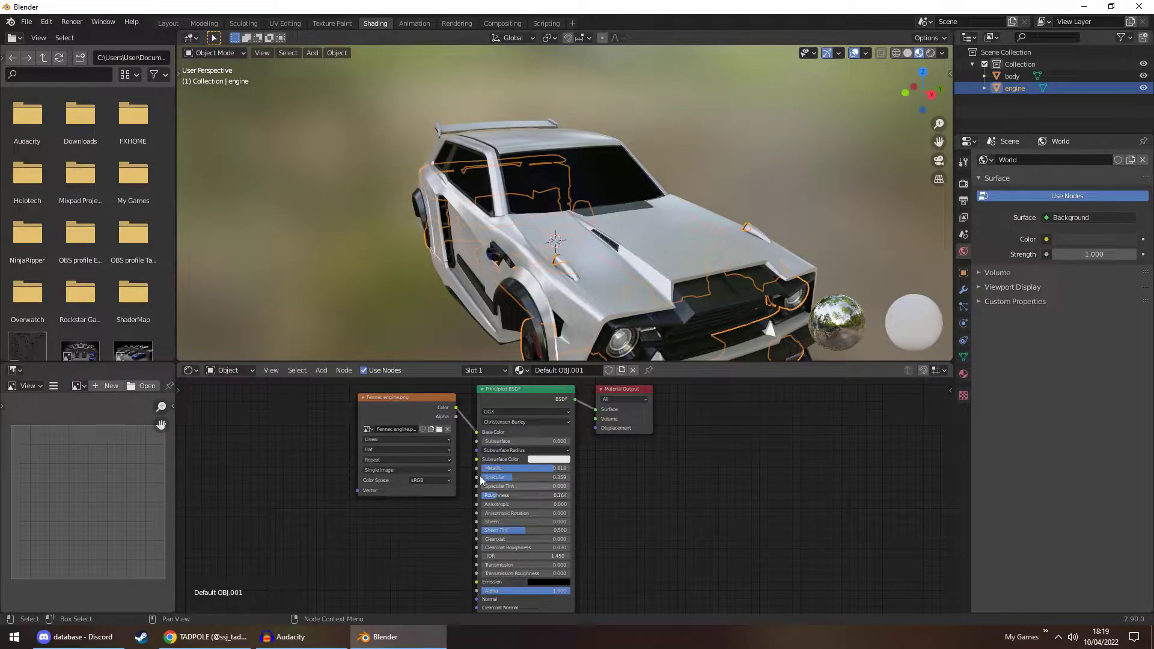
{"action": "left_click", "coordinate": [369, 266]}
Examine the car in the layout scene in wireframe, solid and material preview shading, viewing it from several sides
{"action": "left_click", "coordinate": [168, 23]}
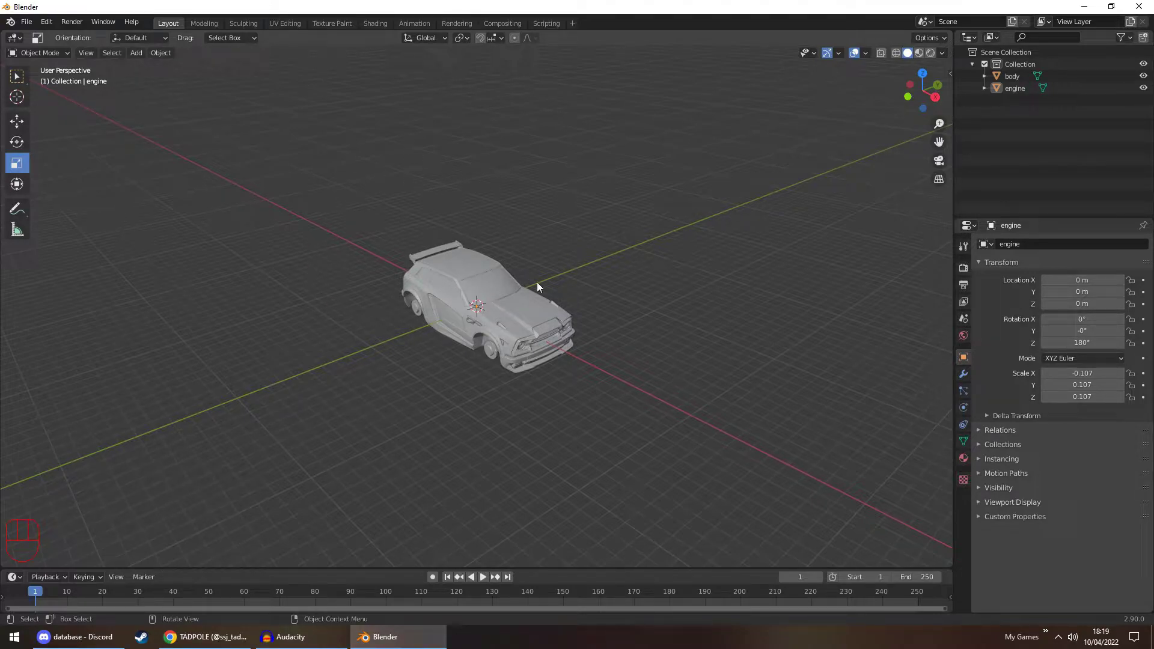
{"action": "left_click", "coordinate": [896, 54]}
{"action": "scroll", "coordinate": [620, 283], "scroll_direction": "up", "scroll_amount": 4}
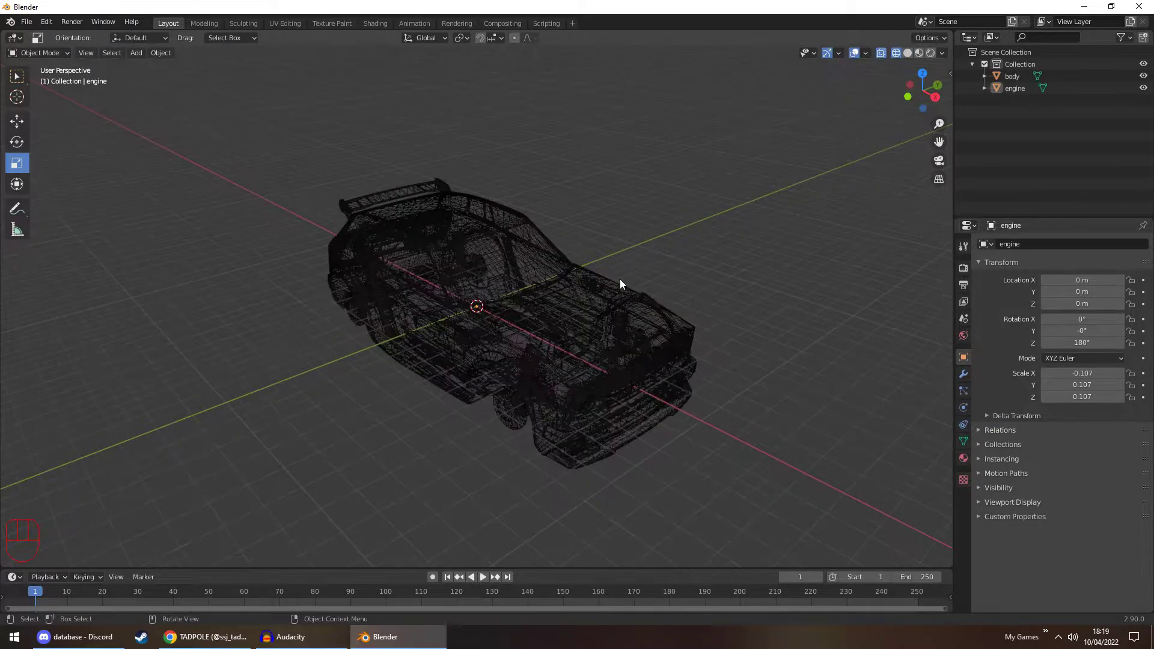
{"action": "left_click", "coordinate": [907, 54]}
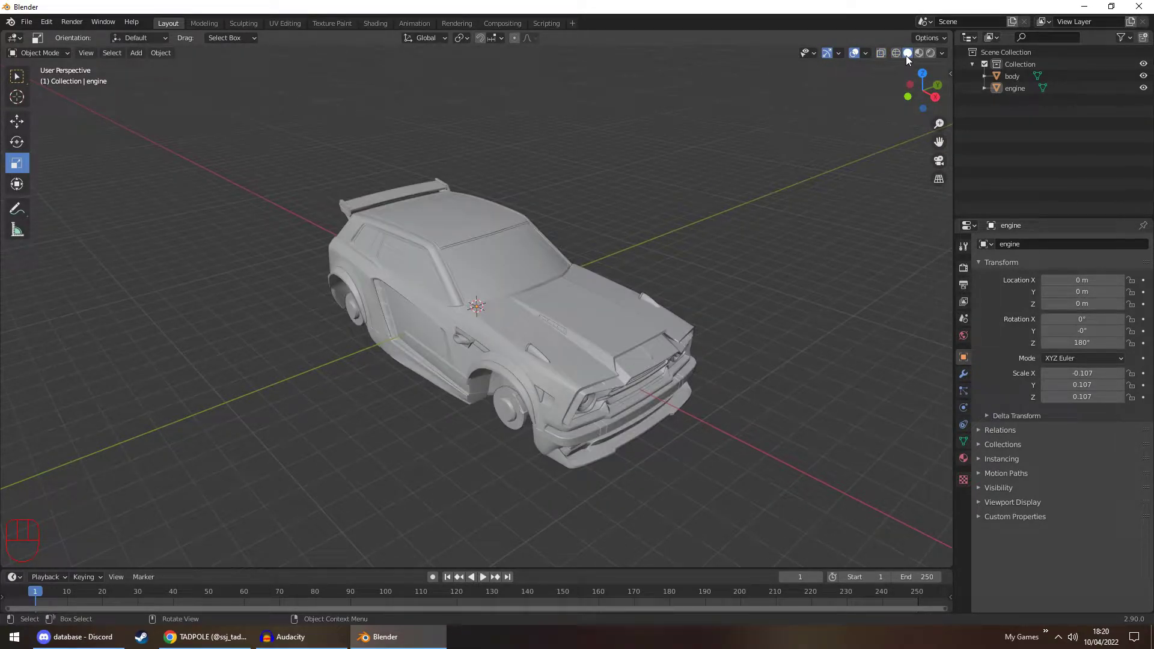
{"action": "left_click", "coordinate": [919, 53]}
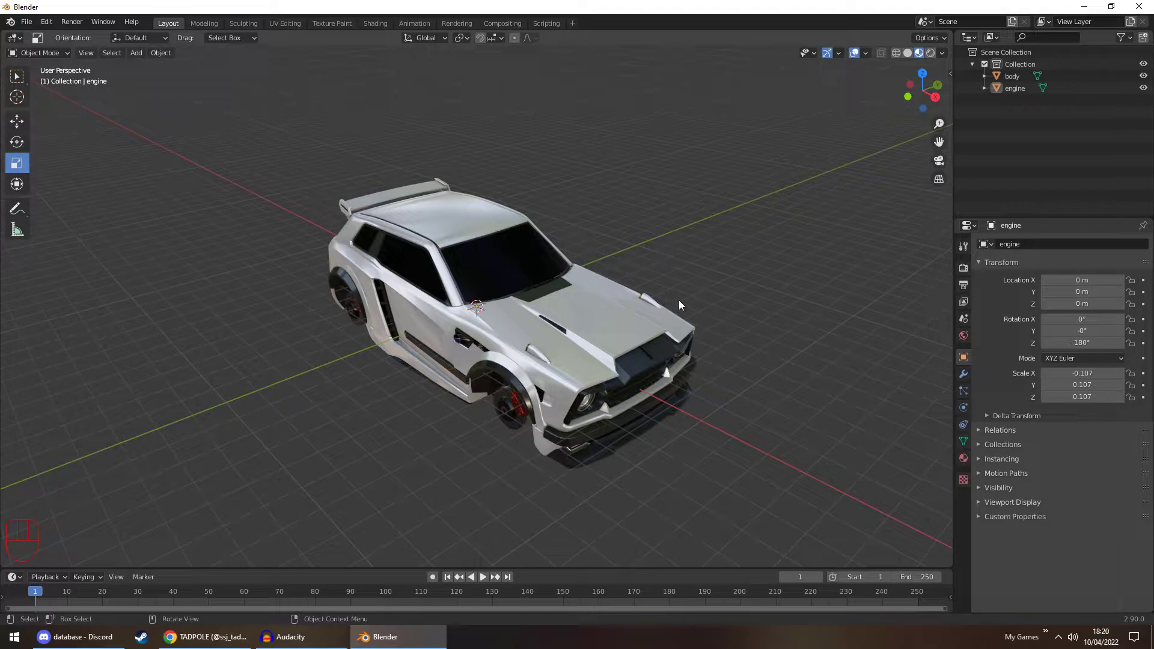
{"action": "middle_click_drag", "start_coordinate": [713, 244], "coordinate": [559, 318]}
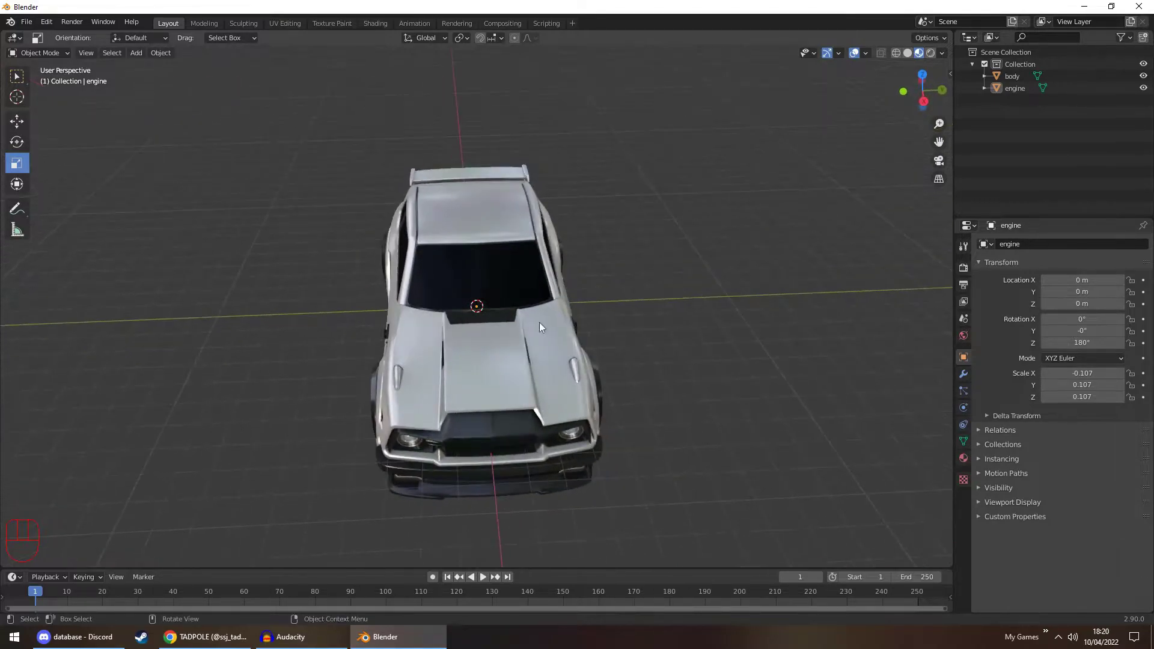
{"action": "middle_click_drag", "start_coordinate": [474, 308], "coordinate": [508, 356]}
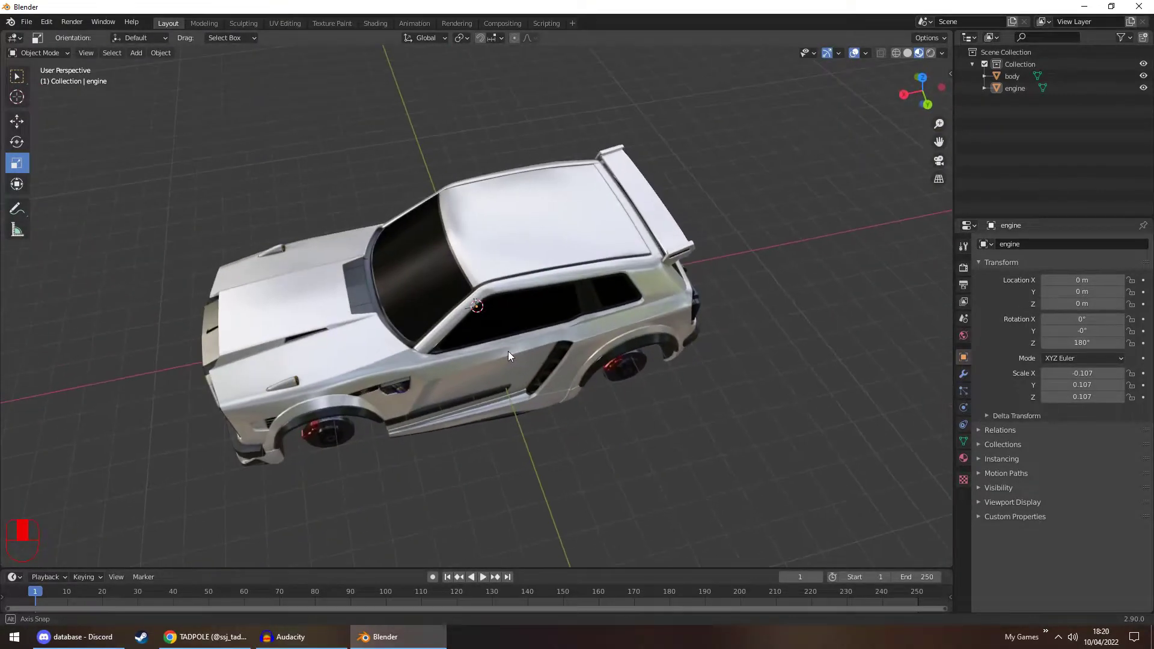
Check the car in rendered shading in the layout scene and switch back to material preview
{"action": "left_click", "coordinate": [374, 23]}
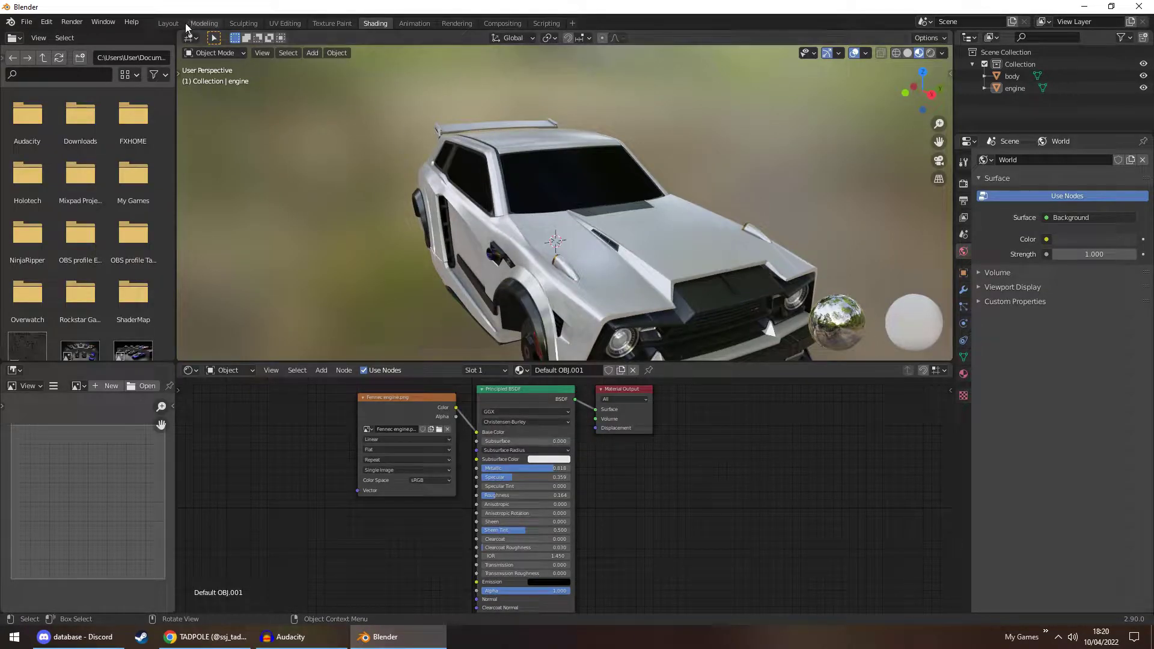
{"action": "left_click", "coordinate": [168, 23]}
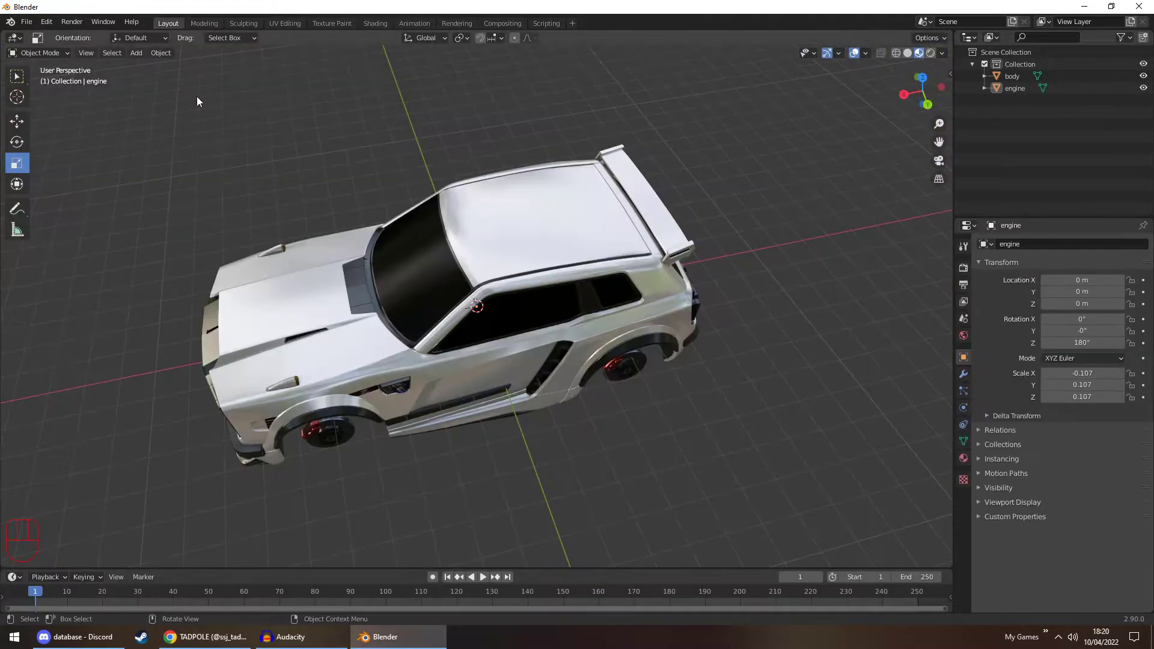
{"action": "left_click", "coordinate": [931, 55]}
{"action": "middle_click_drag", "start_coordinate": [794, 161], "coordinate": [710, 150]}
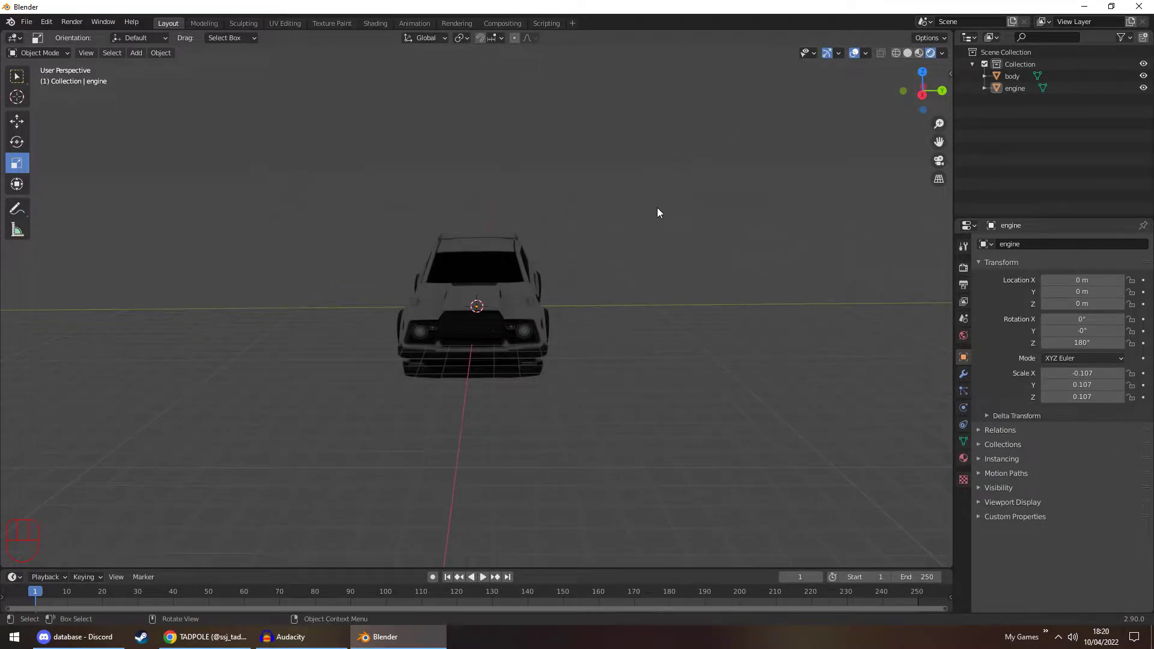
{"action": "middle_click_drag", "start_coordinate": [654, 211], "coordinate": [656, 217]}
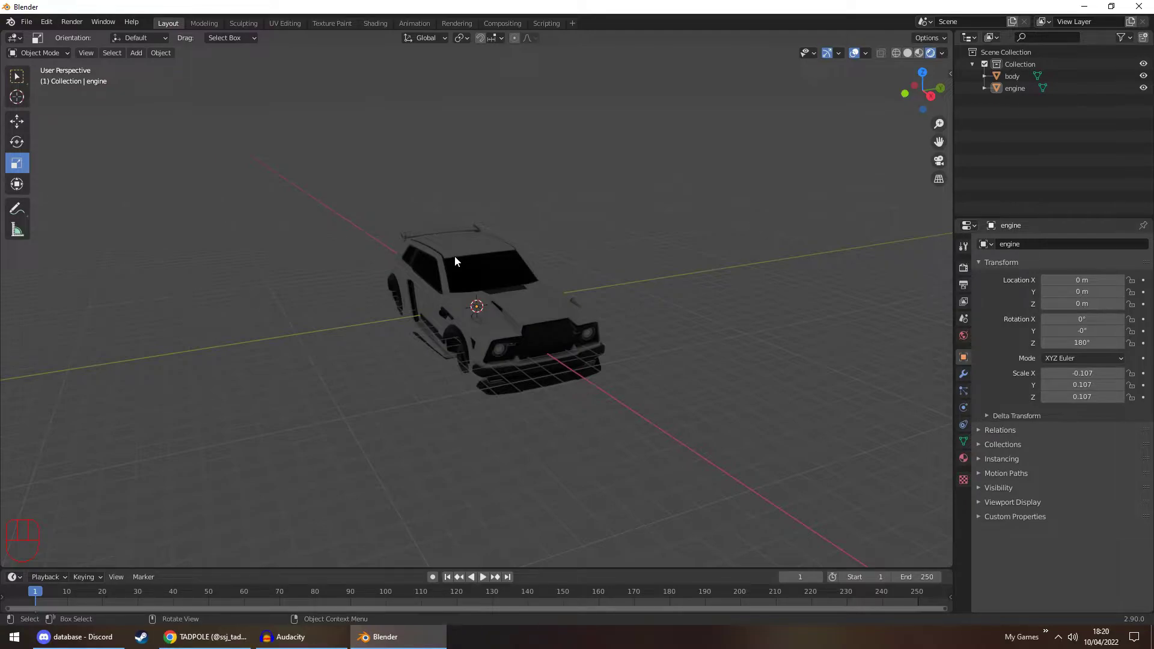
{"action": "left_click", "coordinate": [919, 52]}
{"action": "middle_click_drag", "start_coordinate": [594, 320], "coordinate": [637, 297]}
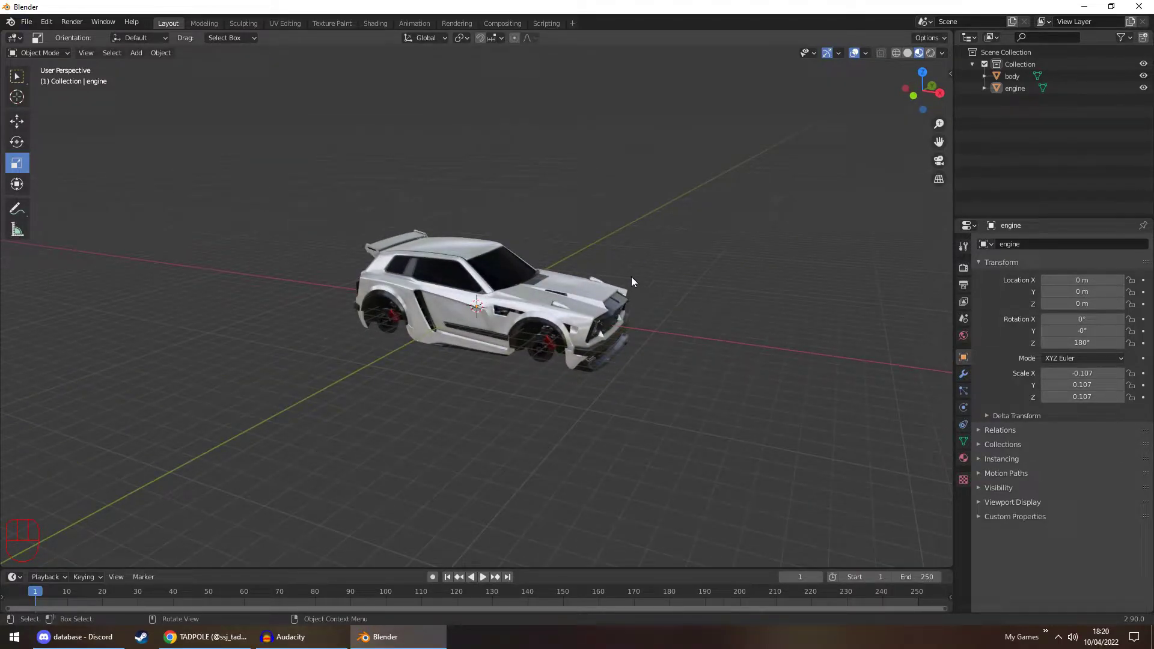
Import Christiano_Rims.obj as a Wavefront file from the car pack's Wheels, Cristianos folder
{"action": "left_click", "coordinate": [25, 24]}
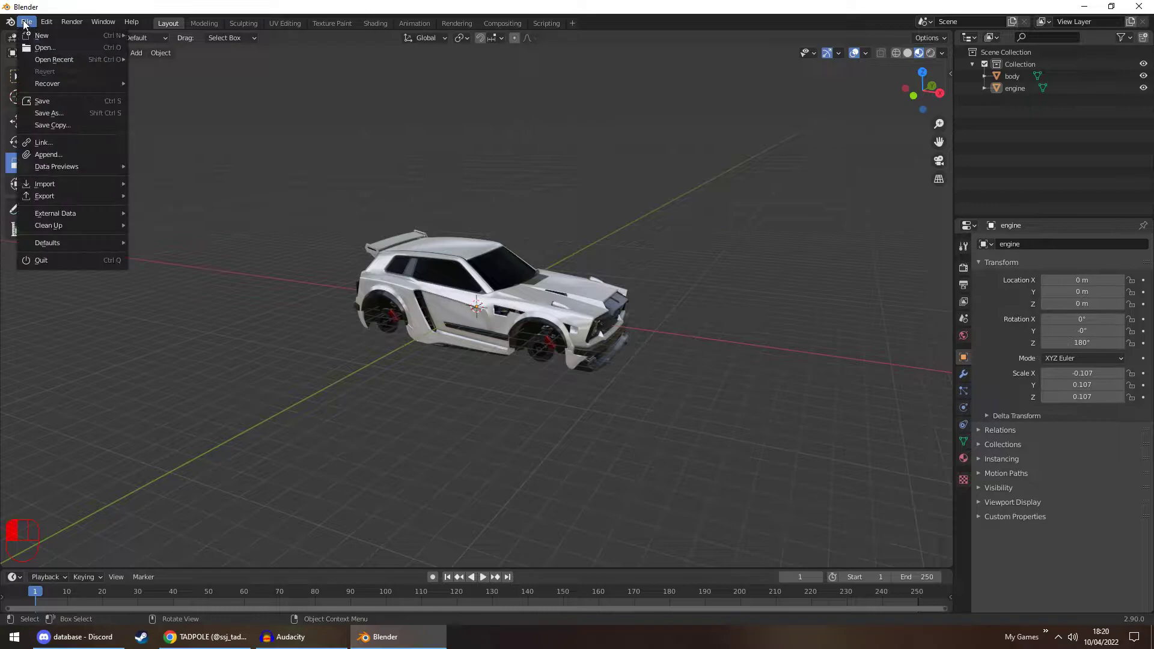
{"action": "mouse_move", "coordinate": [45, 183]}
{"action": "left_click", "coordinate": [180, 304]}
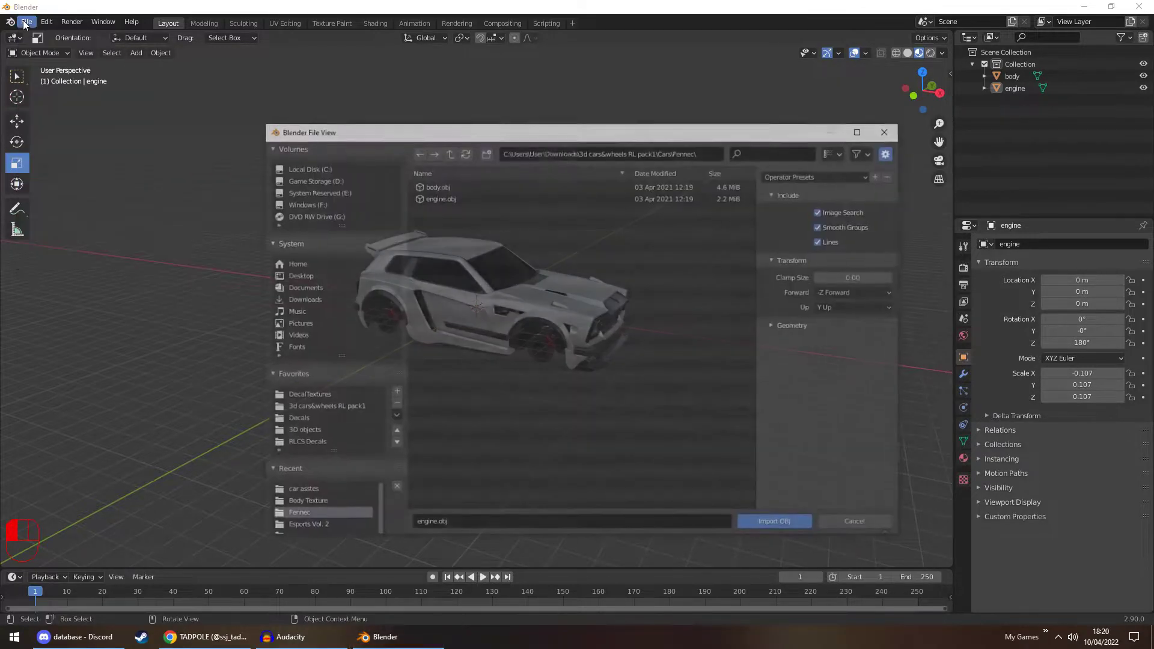
{"action": "left_click", "coordinate": [344, 407]}
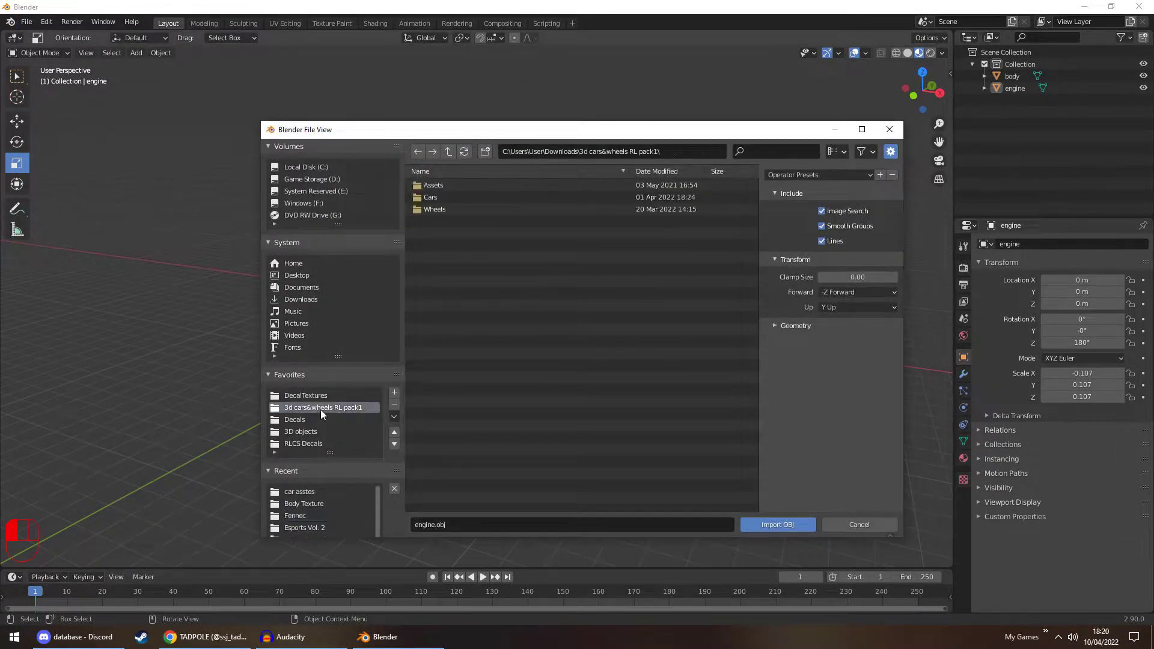
{"action": "left_click", "coordinate": [451, 210]}
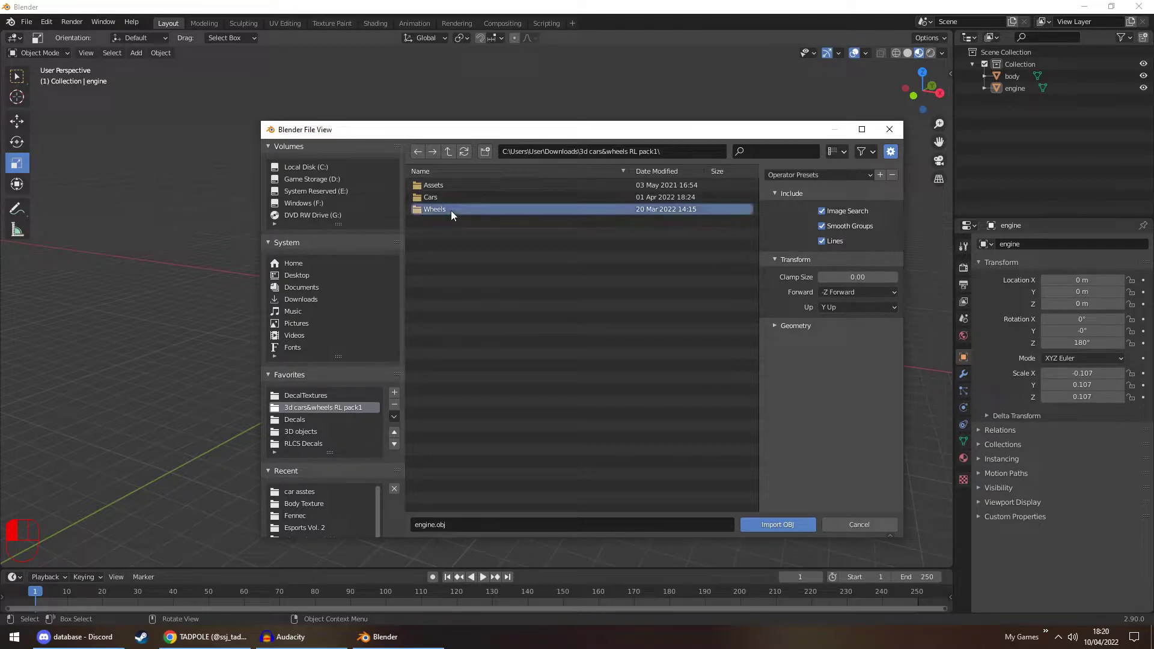
{"action": "double_click", "coordinate": [450, 210]}
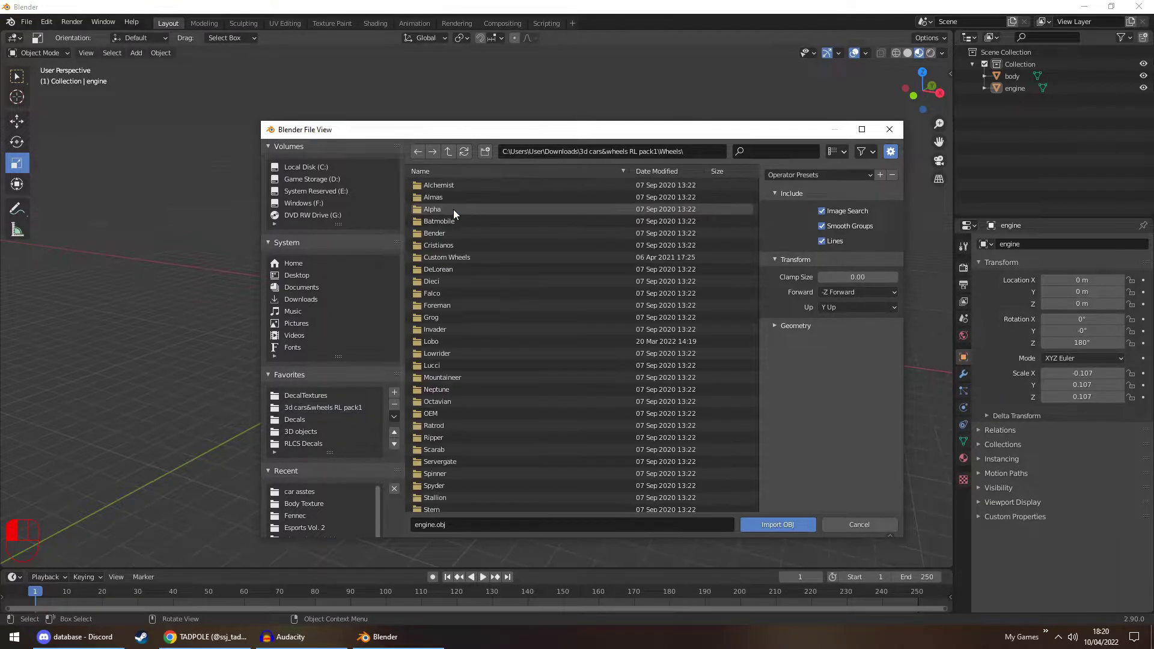
{"action": "left_click", "coordinate": [446, 246]}
{"action": "double_click", "coordinate": [445, 244]}
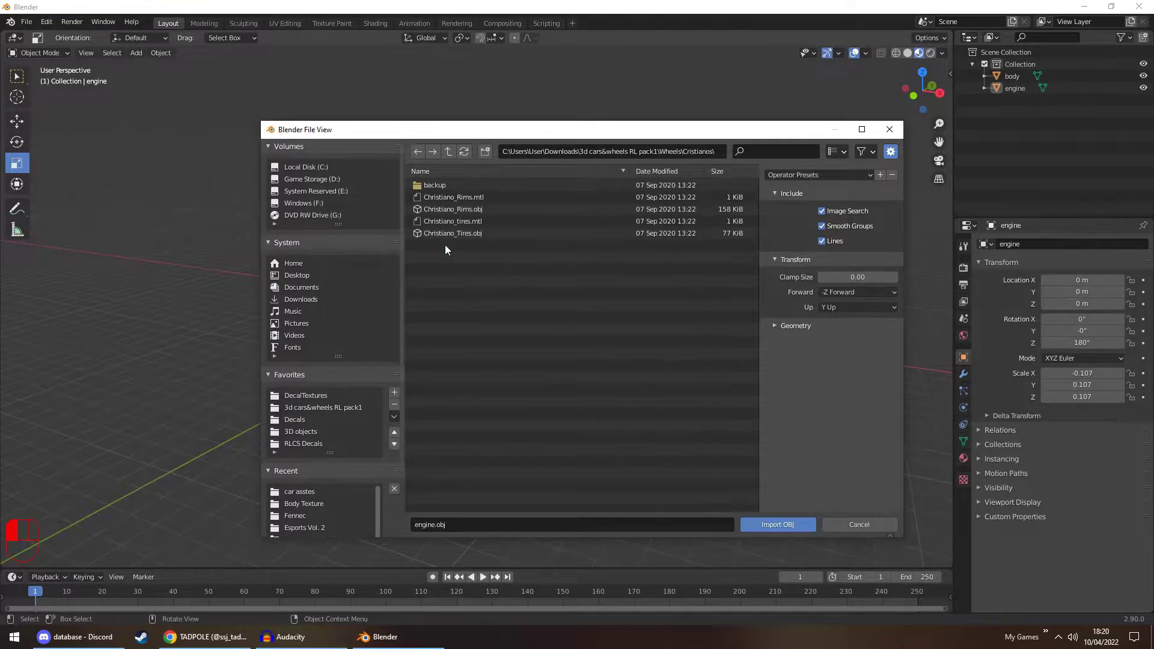
{"action": "double_click", "coordinate": [450, 208]}
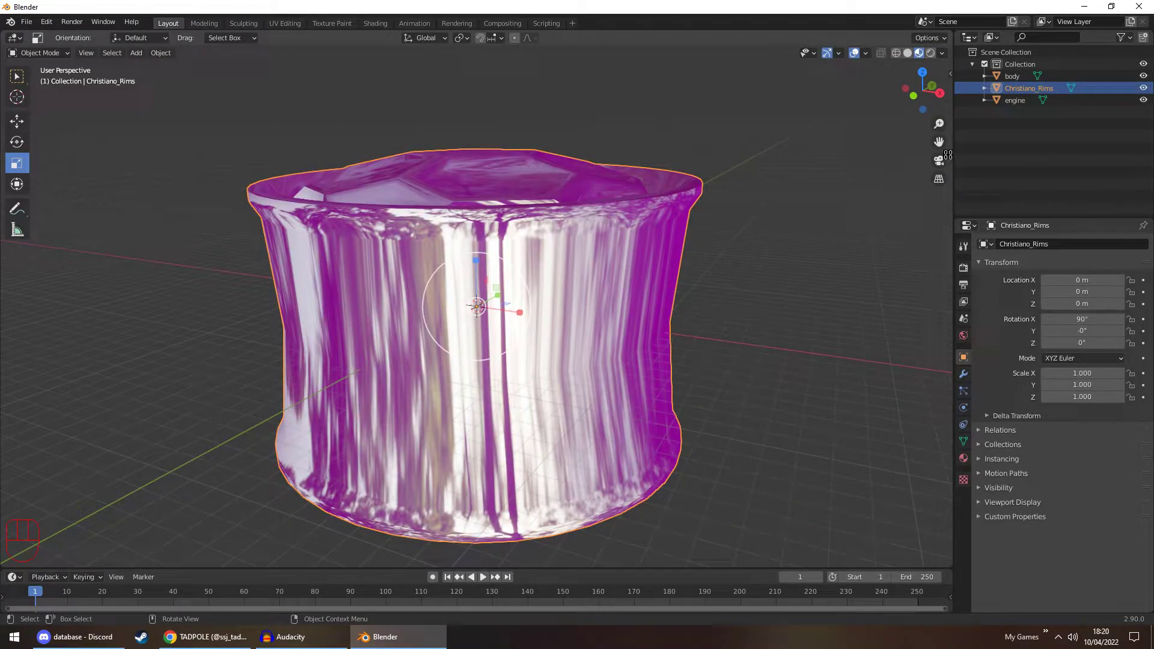
Copy the engine's scale of 0.107 to the X, Y and Z scale of Christiano_Rims
{"action": "left_click", "coordinate": [1015, 101]}
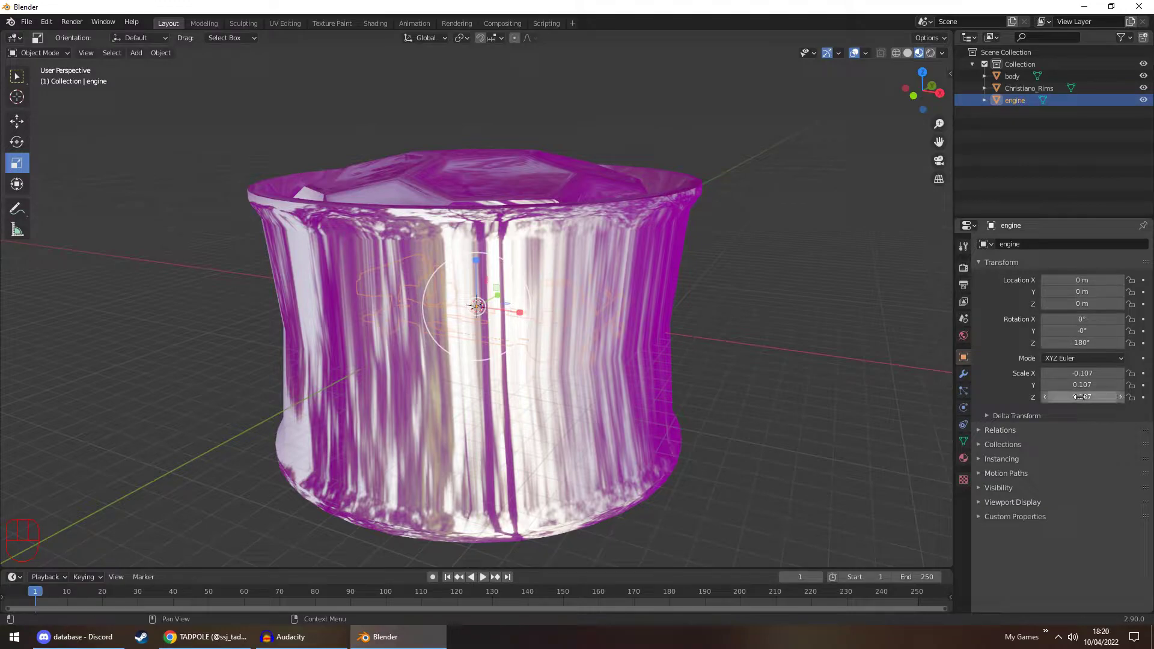
{"action": "key", "text": "ctrl+c"}
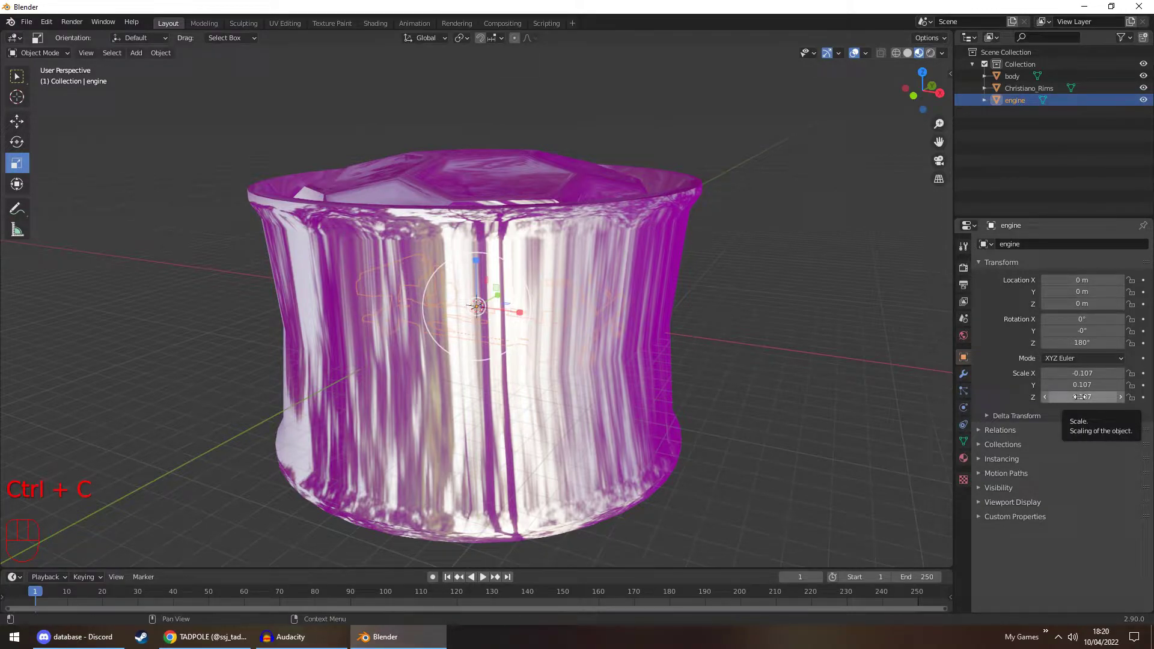
{"action": "left_click", "coordinate": [1012, 89]}
{"action": "key", "text": "ctrl+v"}
{"action": "key", "text": "ctrl+v"}
{"action": "key", "text": "ctrl+v"}
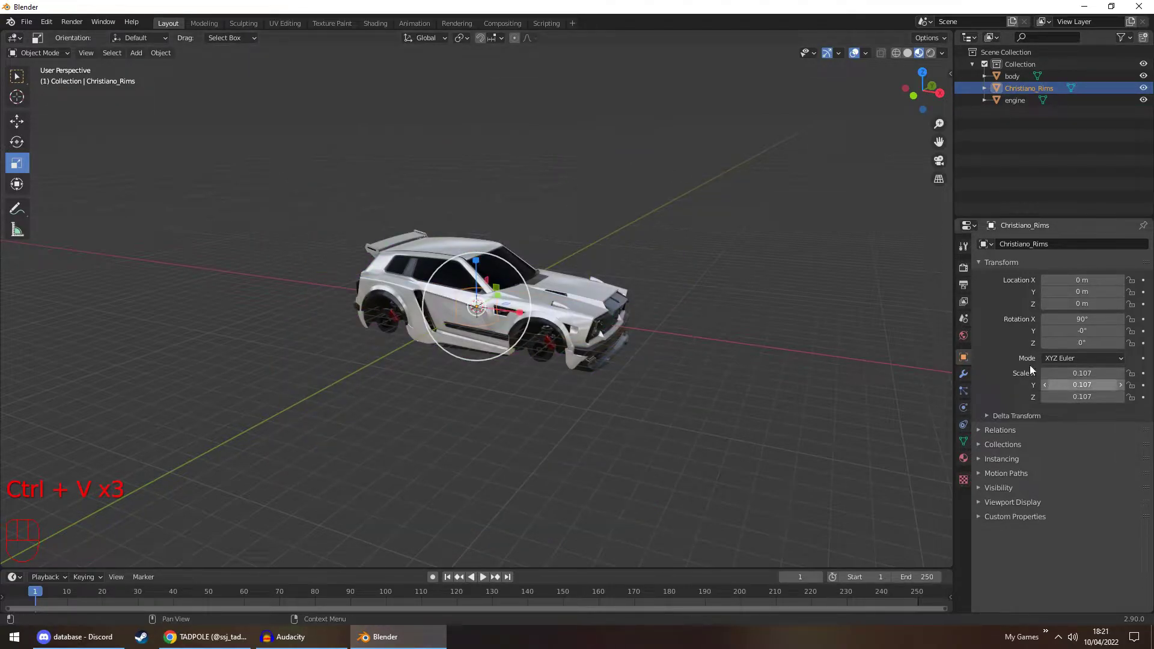
Import the matching wheel tires, Christiano_Tires.obj, from the Cristianos folder
{"action": "left_click", "coordinate": [25, 23]}
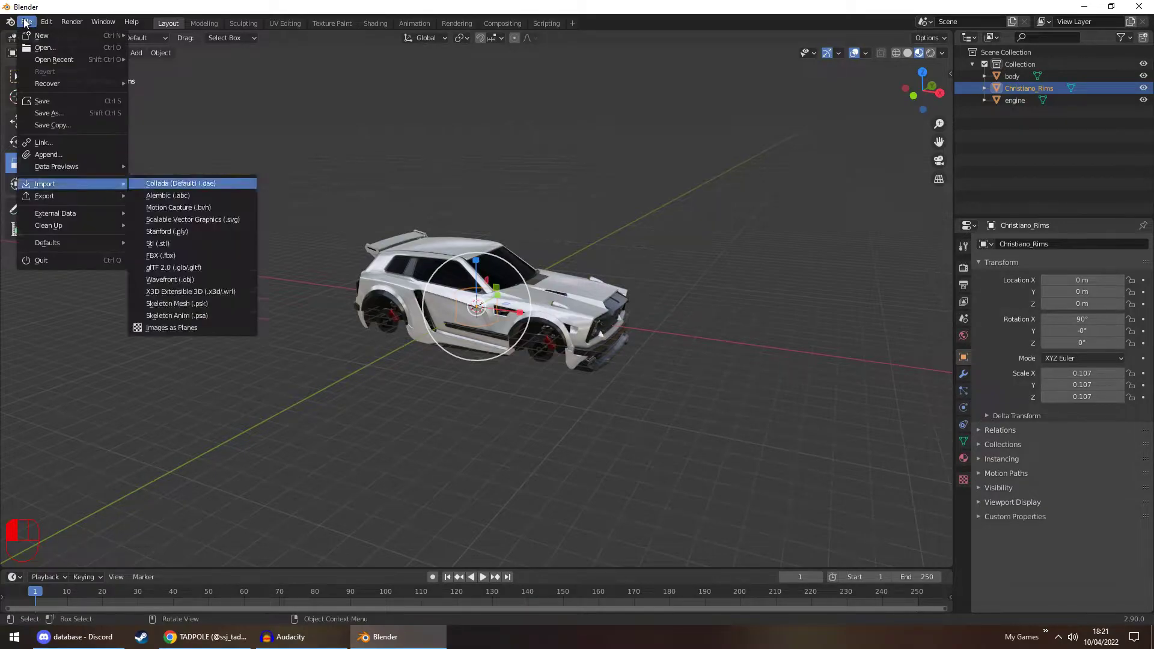
{"action": "left_click", "coordinate": [180, 183]}
{"action": "double_click", "coordinate": [464, 231]}
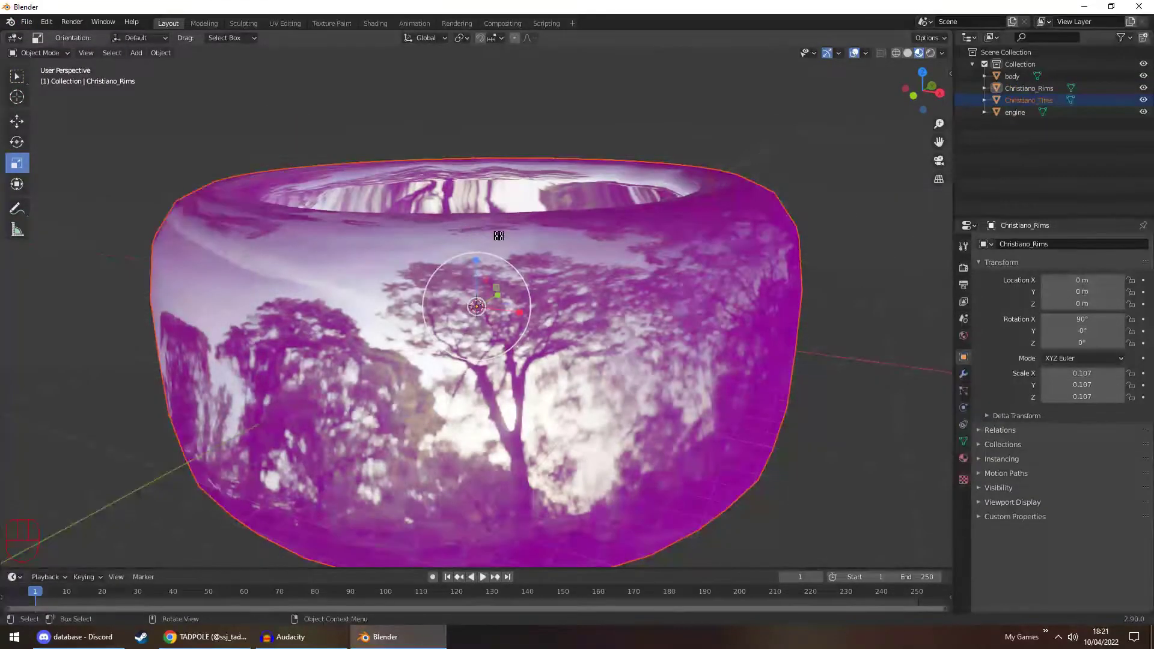
Apply the copied scale of 0.107 to the X, Y and Z scale of Christiano_Tires, then deselect it
{"action": "key", "text": "ctrl+v"}
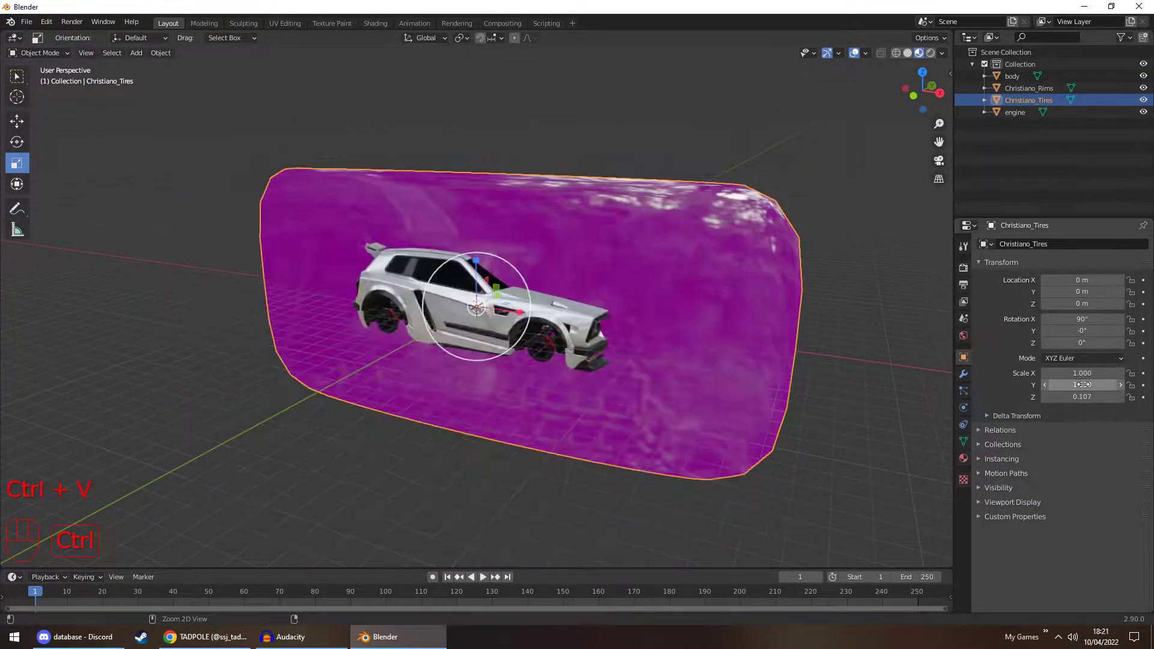
{"action": "key", "text": "ctrl+v"}
{"action": "key", "text": "ctrl+v"}
{"action": "left_click", "coordinate": [775, 267]}
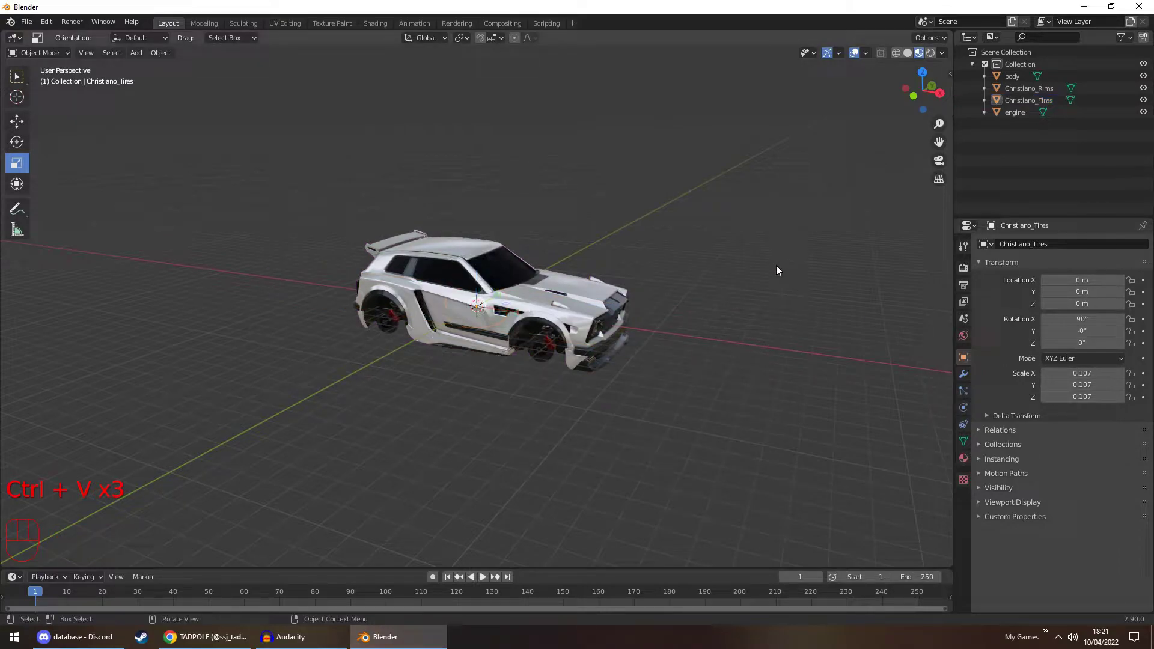
Select Christiano_Rims and activate the Move tool
{"action": "left_click", "coordinate": [1021, 88]}
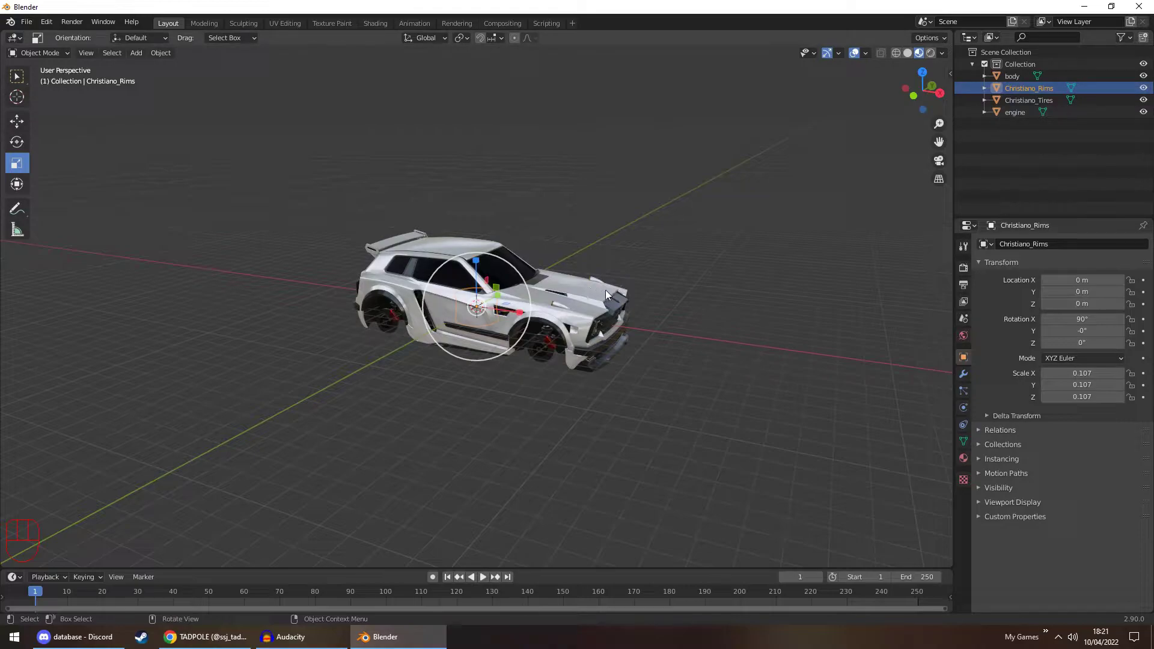
{"action": "key", "text": "space"}
{"action": "key", "text": "g"}
{"action": "middle_click_drag", "start_coordinate": [605, 290], "coordinate": [589, 296]}
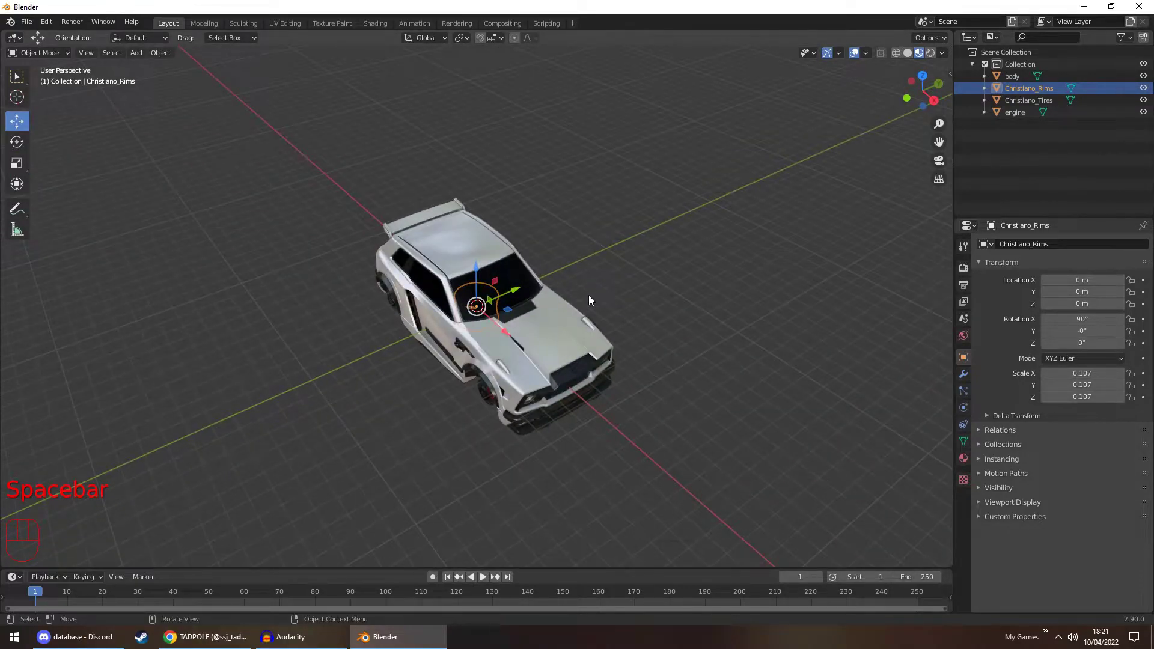
Try resizing Christiano_Rims along the Z axis with the Scale tool and undo the attempt
{"action": "key", "text": "space"}
{"action": "key", "text": "space"}
{"action": "key", "text": "space"}
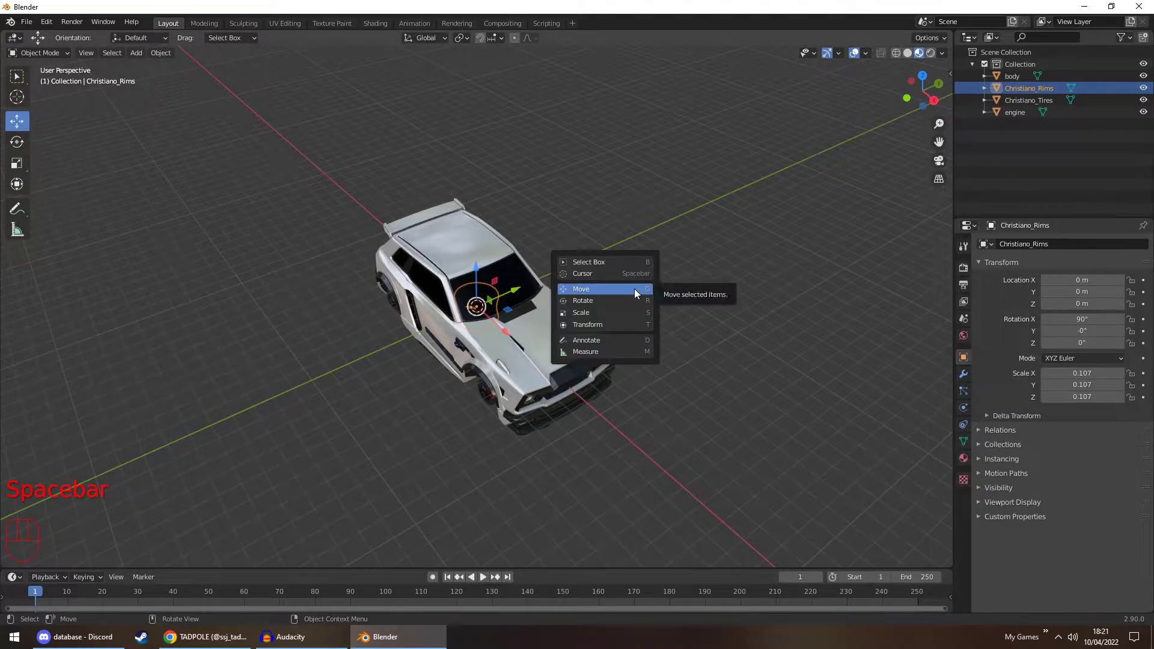
{"action": "key", "text": "s"}
{"action": "left_click_drag", "start_coordinate": [478, 274], "coordinate": [502, 563]}
{"action": "key", "text": "ctrl+z"}
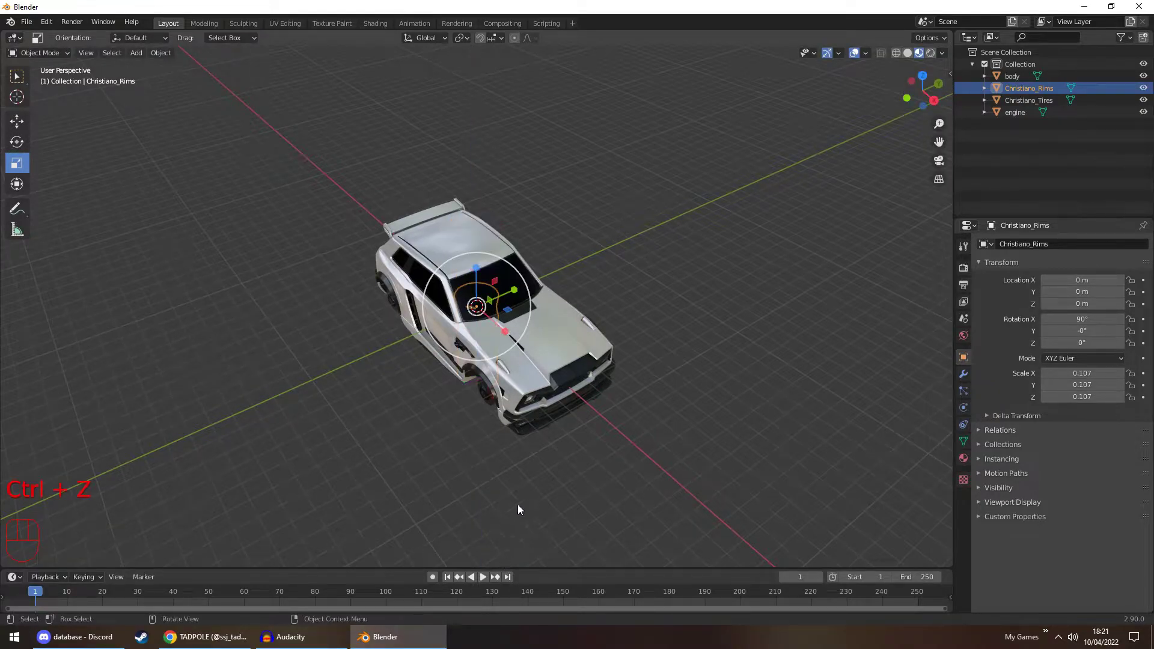
Try moving Christiano_Rims along Y to about -9.26 m and rotating it about X to about 19°, then undo both
{"action": "key", "text": "space"}
{"action": "left_click", "coordinate": [536, 366]}
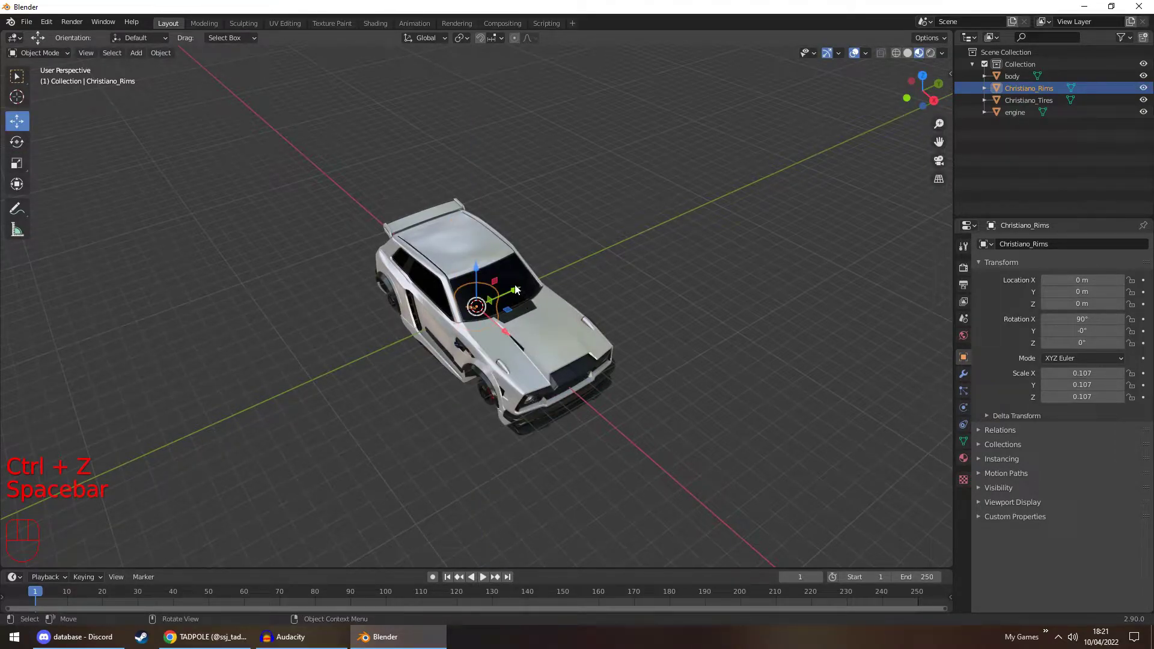
{"action": "left_click_drag", "start_coordinate": [515, 289], "coordinate": [354, 344]}
{"action": "key", "text": "space"}
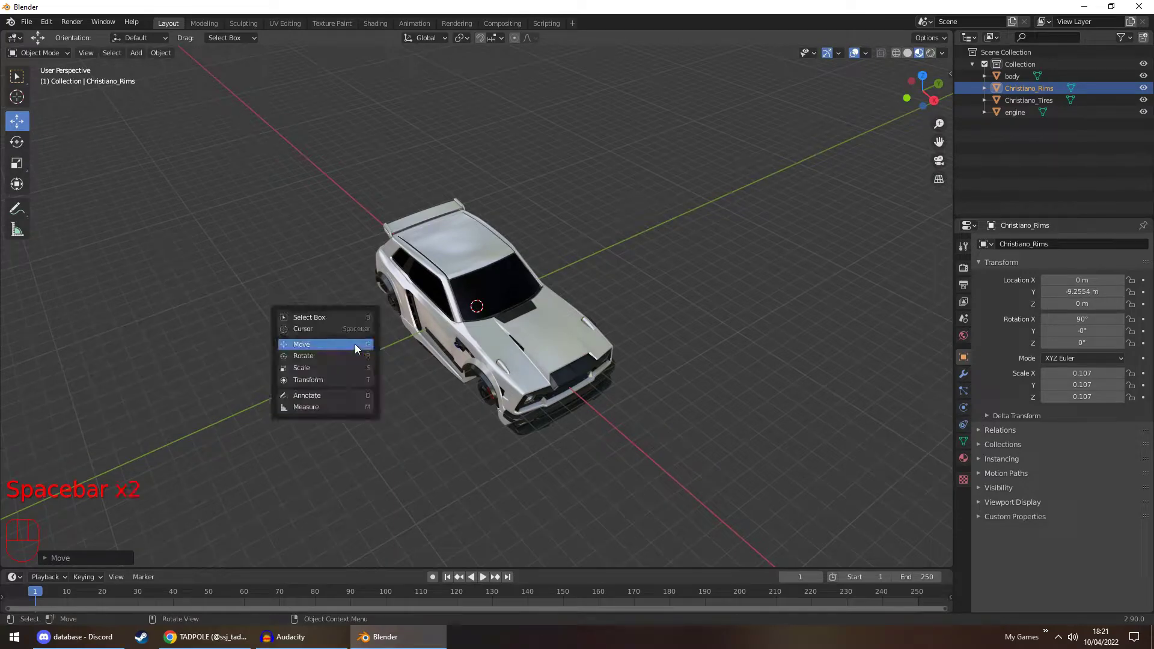
{"action": "key", "text": "r"}
{"action": "left_click_drag", "start_coordinate": [346, 336], "coordinate": [398, 391]}
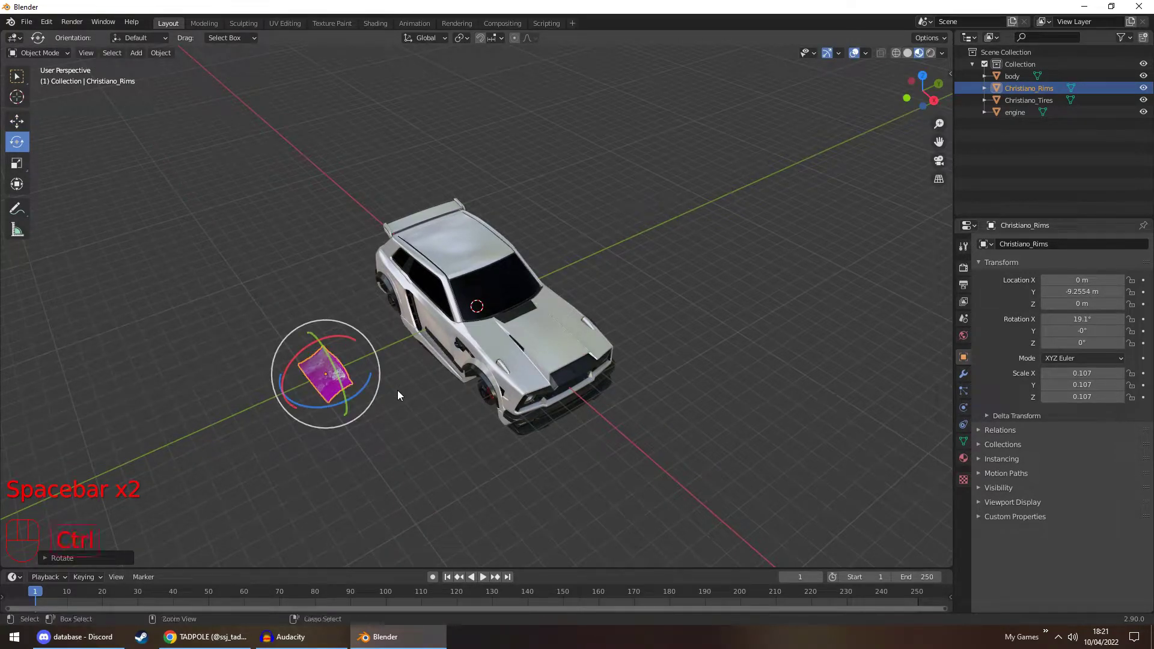
{"action": "key", "text": "ctrl+z"}
{"action": "key", "text": "ctrl+z"}
Move Christiano_Rims out of the car along the Y axis to about -9.8 m
{"action": "key", "text": "space"}
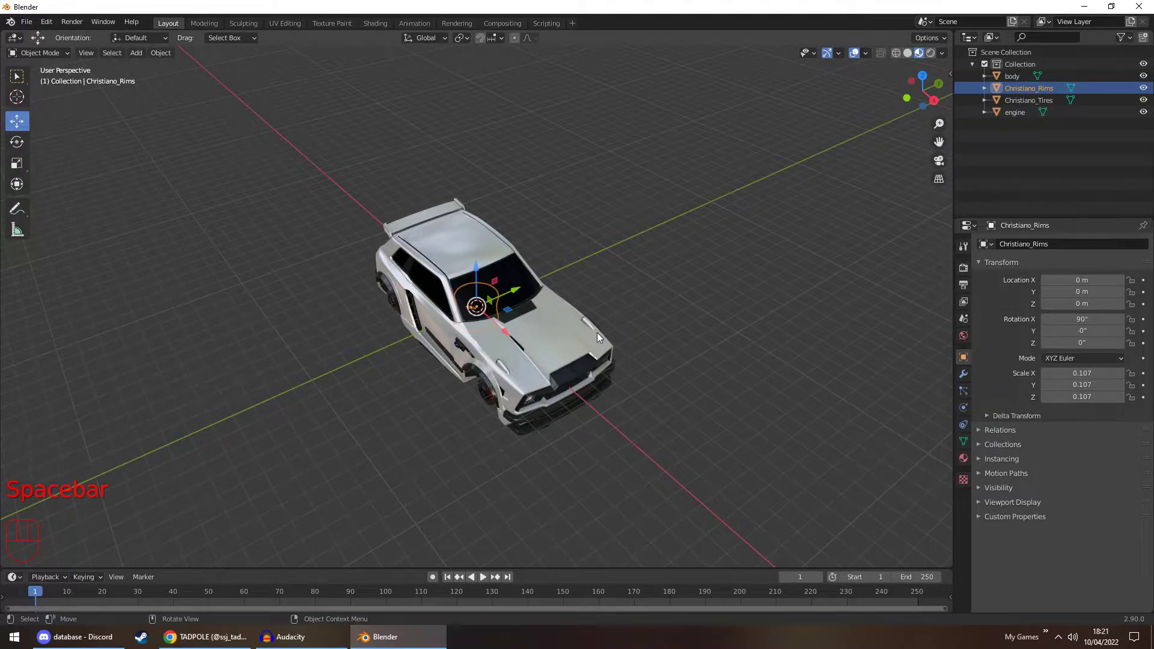
{"action": "left_click_drag", "start_coordinate": [515, 291], "coordinate": [339, 359]}
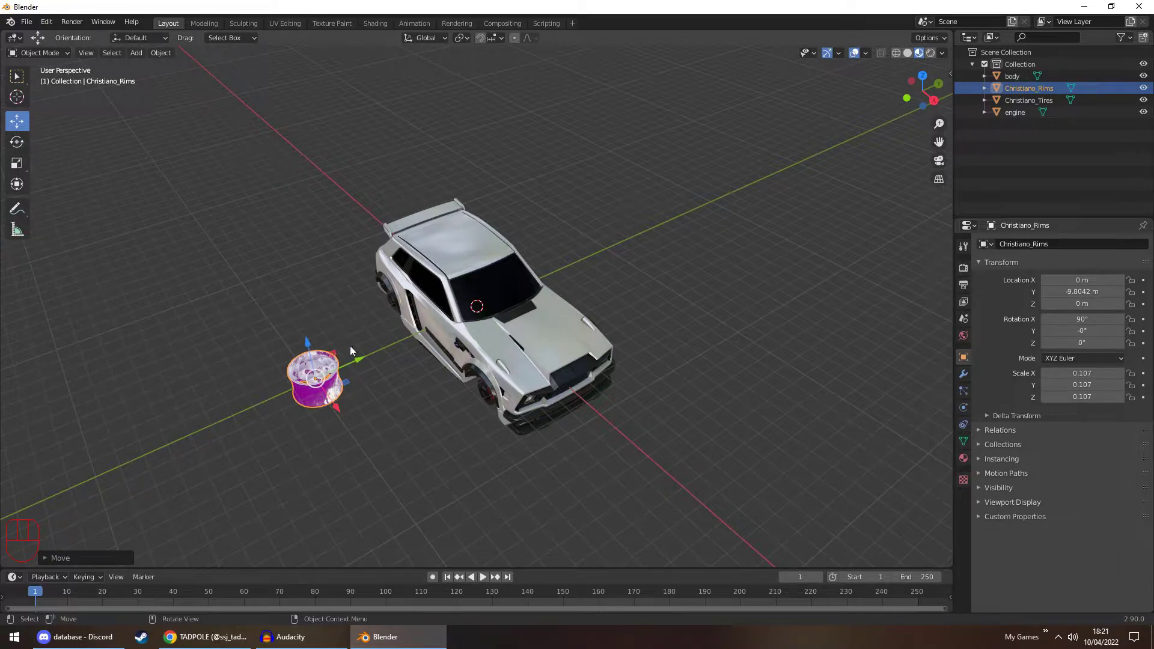
{"action": "middle_click_drag", "start_coordinate": [348, 367], "coordinate": [387, 372]}
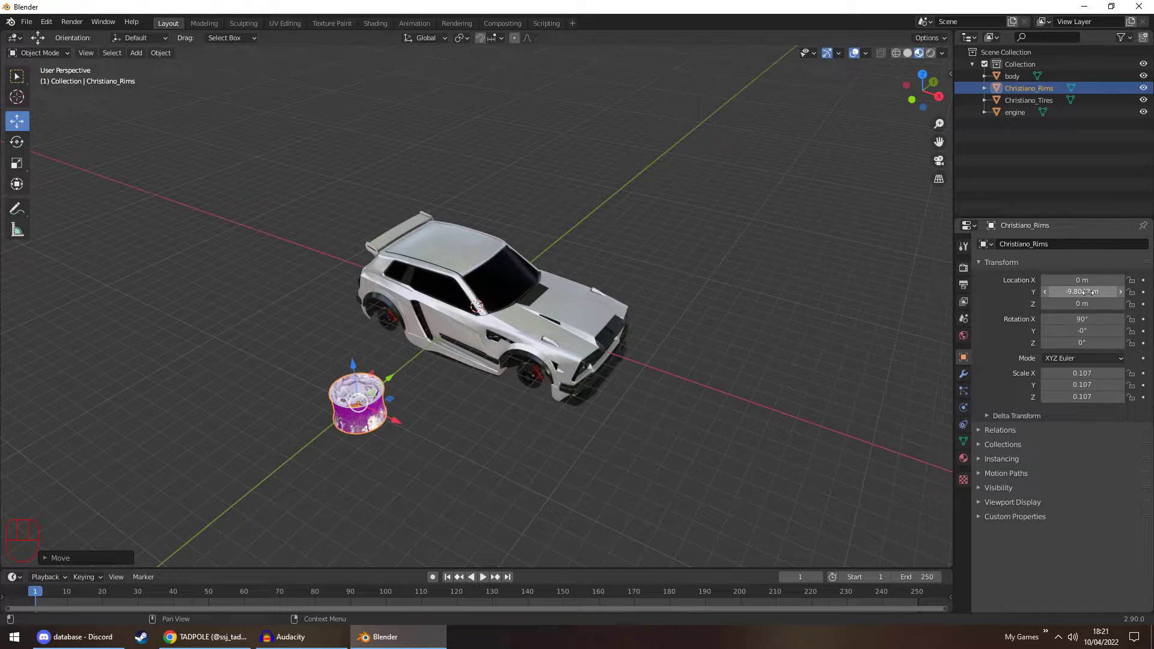
Try an X rotation of 0° on Christiano_Rims and undo it
{"action": "left_click", "coordinate": [1084, 317]}
{"action": "type", "text": "0"}
{"action": "key", "text": "Return"}
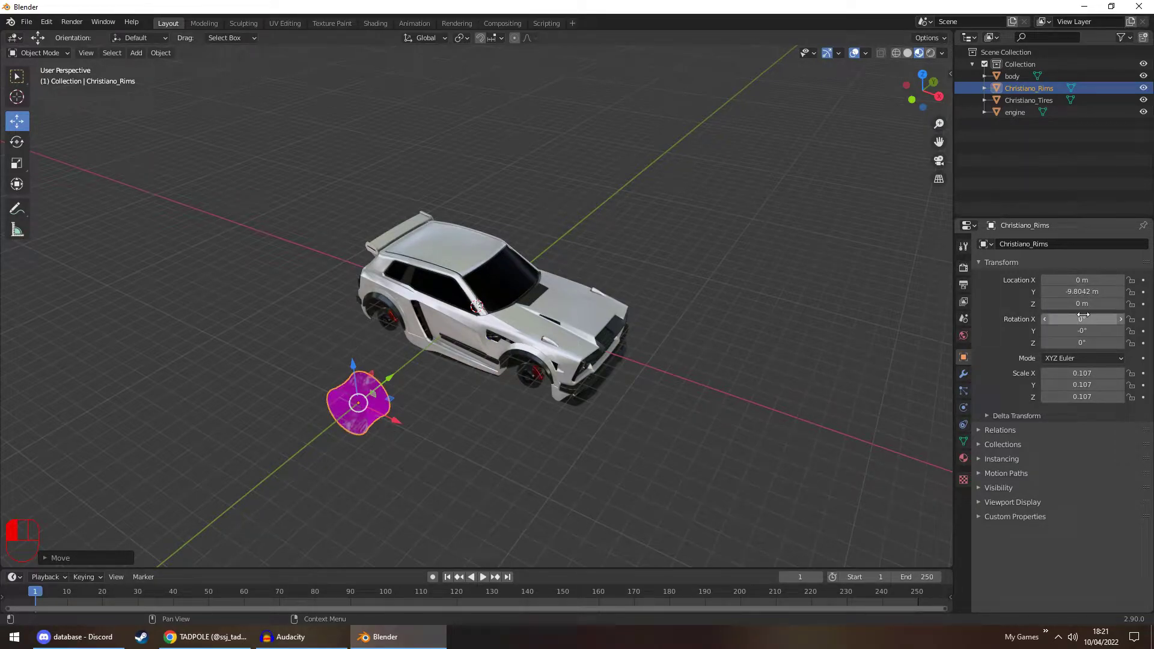
{"action": "key", "text": "ctrl+z"}
Set the X rotation of Christiano_Rims to 180°
{"action": "left_click", "coordinate": [1084, 315]}
{"action": "key", "text": "BackSpace"}
{"action": "key", "text": "BackSpace"}
{"action": "type", "text": "180"}
{"action": "key", "text": "Return"}
{"action": "middle_click_drag", "start_coordinate": [721, 313], "coordinate": [705, 333]}
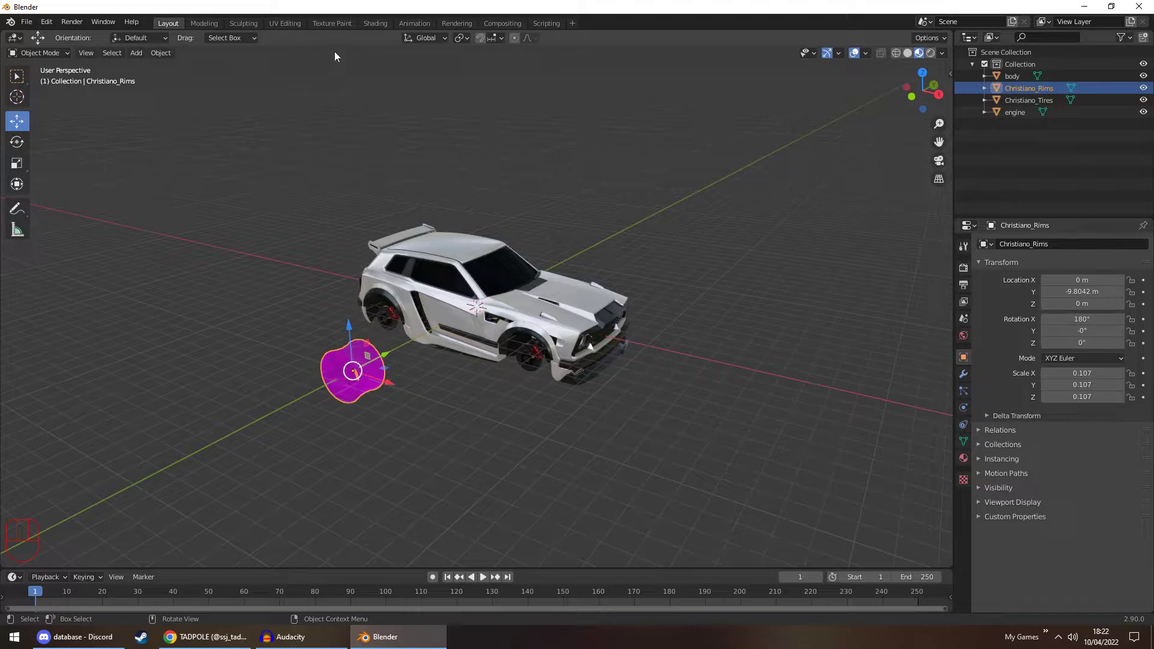
In the UV Editing workspace, recalculate the rims' normals outside and clear their custom split normals data
{"action": "left_click", "coordinate": [286, 23]}
{"action": "key", "text": "alt+n"}
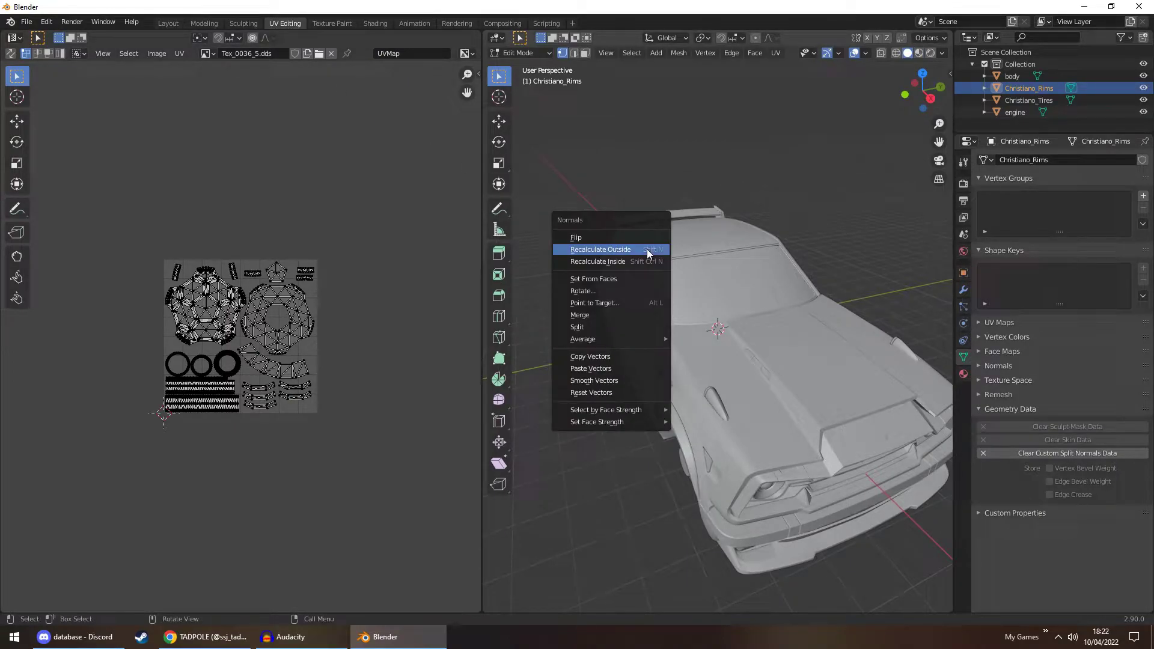
{"action": "left_click", "coordinate": [647, 249]}
{"action": "left_click", "coordinate": [1048, 454]}
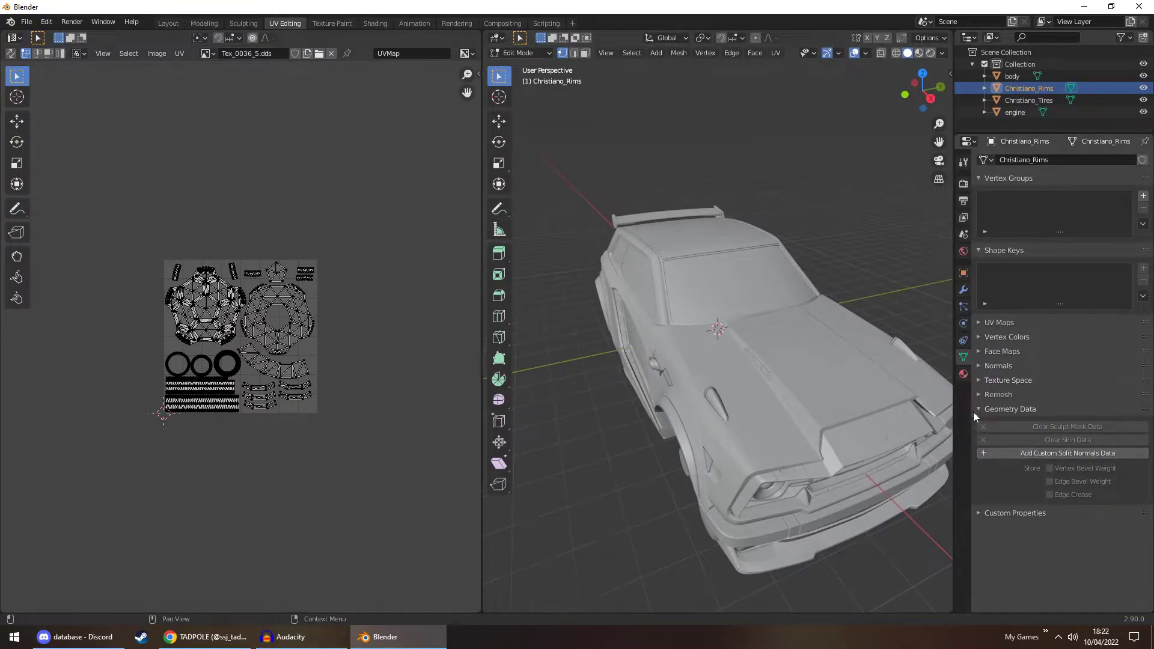
In the Shading workspace, rearrange the rims' two image texture nodes beside the Principled BSDF node
{"action": "left_click", "coordinate": [333, 23]}
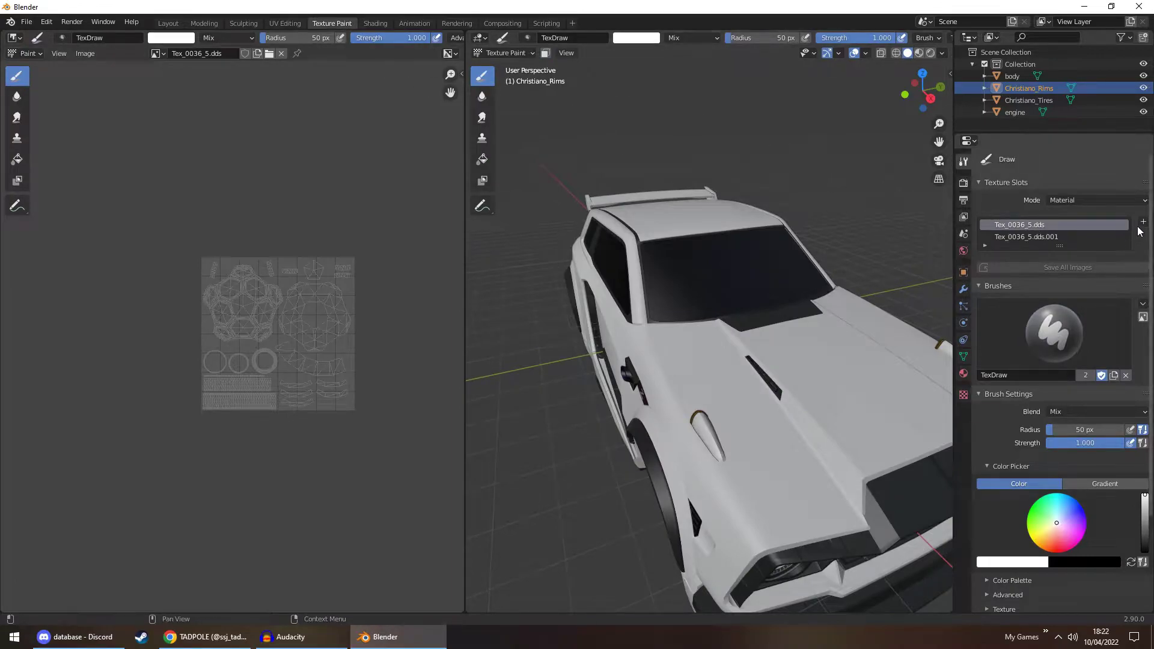
{"action": "left_click", "coordinate": [369, 23]}
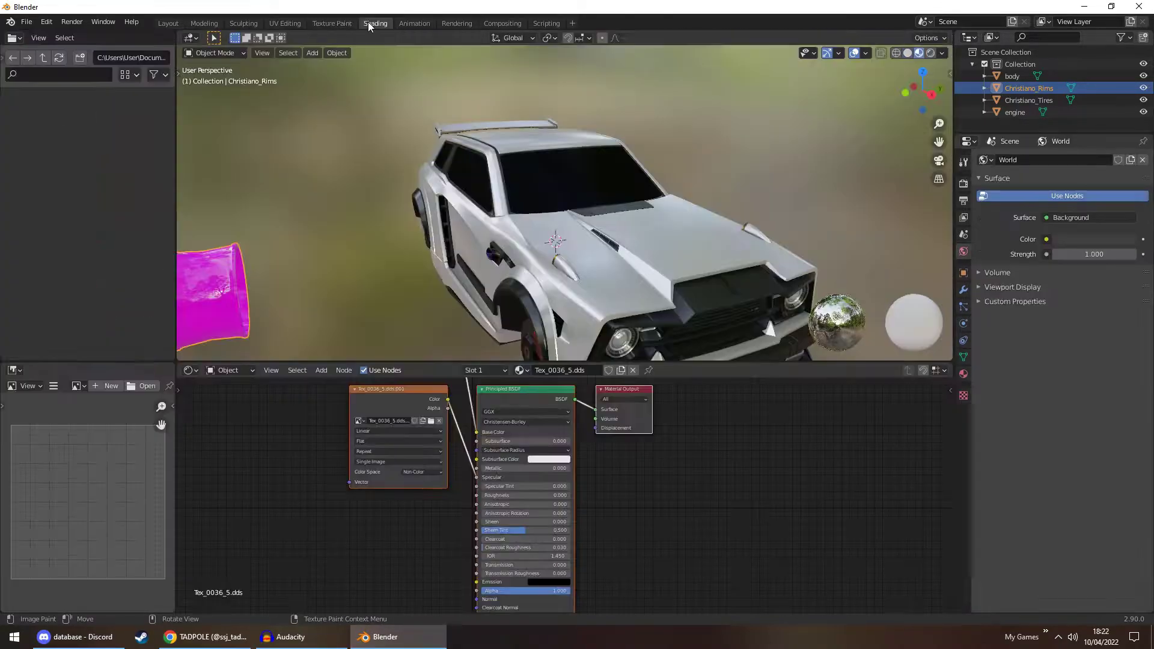
{"action": "scroll", "coordinate": [297, 475], "scroll_direction": "down", "scroll_amount": 3}
{"action": "left_click_drag", "start_coordinate": [414, 394], "coordinate": [459, 434]}
{"action": "key", "text": "g"}
{"action": "left_click", "coordinate": [452, 488]}
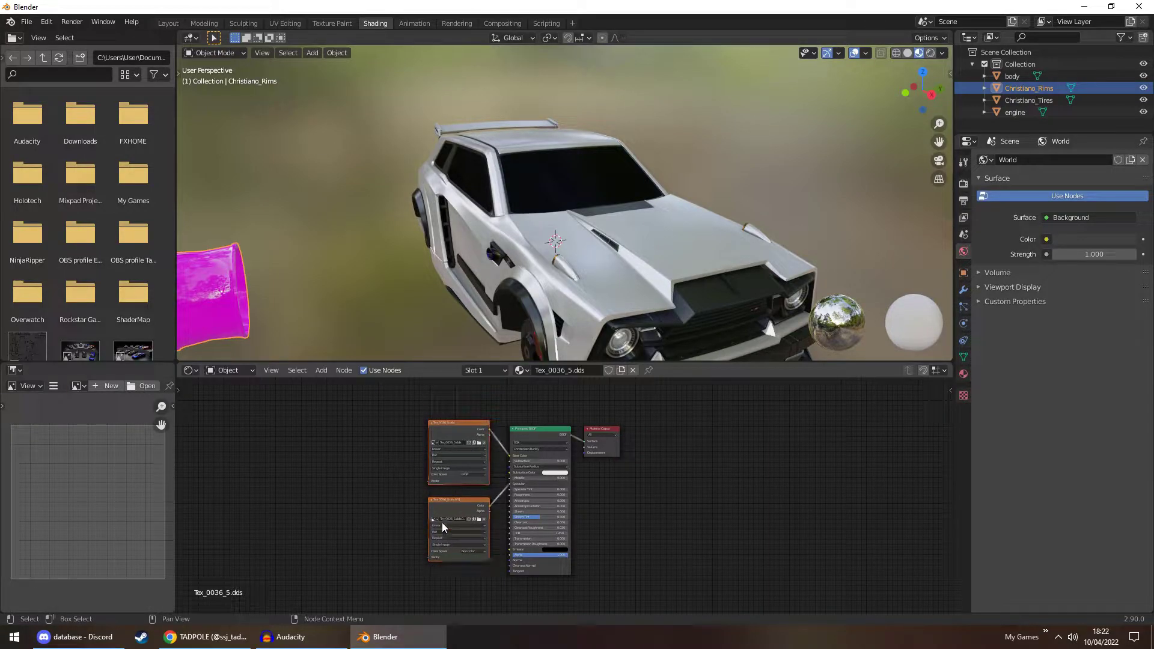
In the Layout workspace, move Christiano_Tires along the Y axis to about -13.6 m, beyond the rims
{"action": "left_click", "coordinate": [168, 23]}
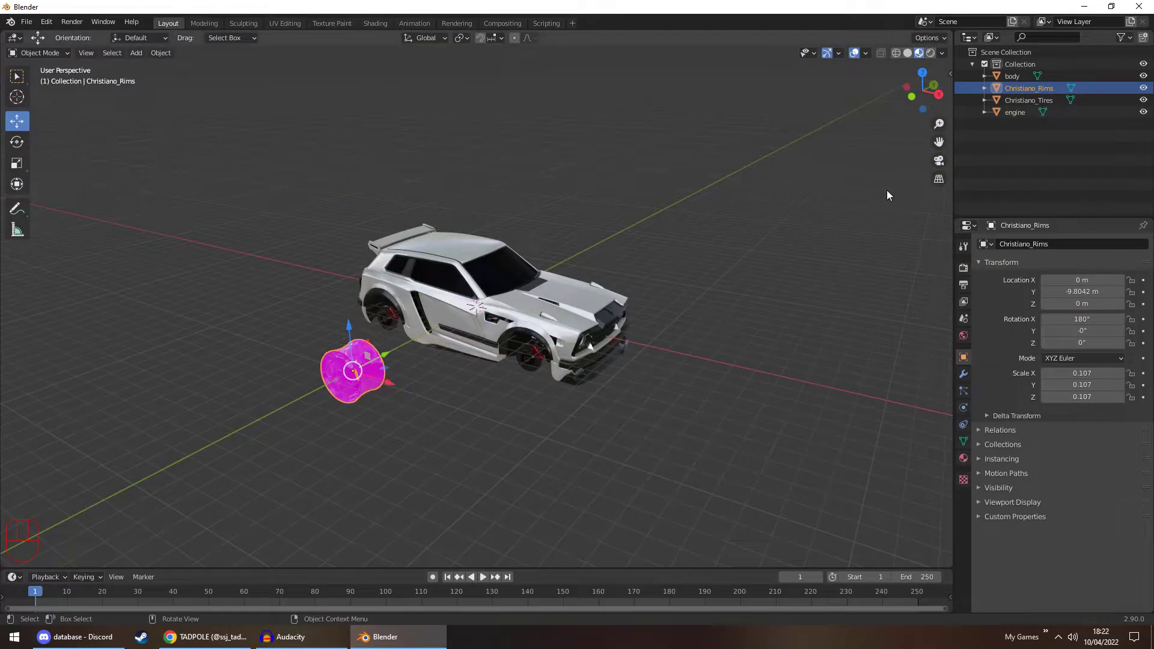
{"action": "left_click", "coordinate": [1037, 100]}
{"action": "left_click_drag", "start_coordinate": [504, 296], "coordinate": [315, 395]}
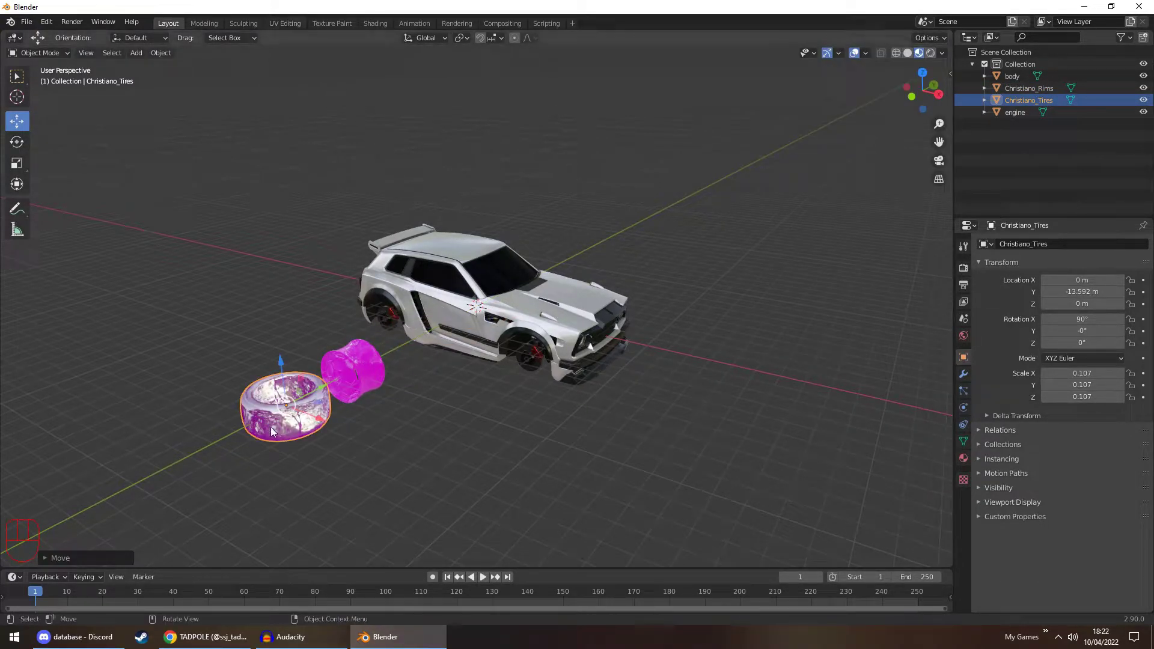
Clear the custom split normals data of the Christiano_Tires mesh in the UV Editing workspace
{"action": "left_click", "coordinate": [283, 23]}
{"action": "right_click", "coordinate": [749, 346]}
{"action": "left_click", "coordinate": [749, 350]}
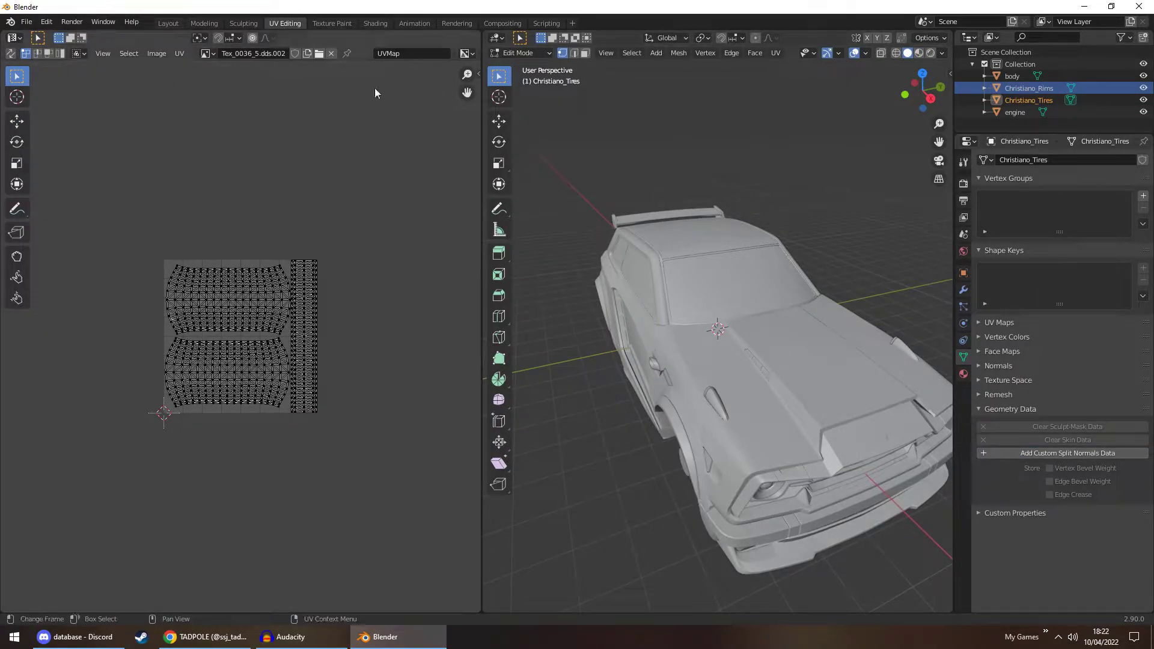
In the Shading workspace, rearrange the tires' two image texture nodes beside the Principled BSDF node
{"action": "left_click", "coordinate": [372, 23]}
{"action": "left_click_drag", "start_coordinate": [455, 410], "coordinate": [434, 470]}
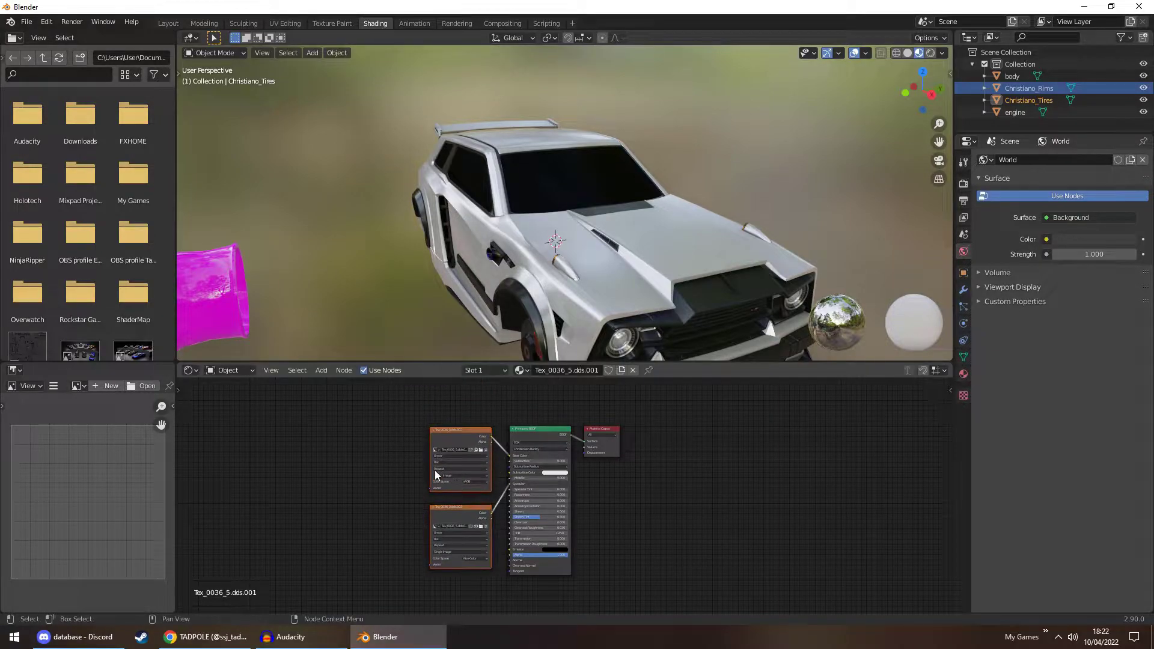
{"action": "left_click", "coordinate": [160, 23]}
{"action": "left_click", "coordinate": [376, 23]}
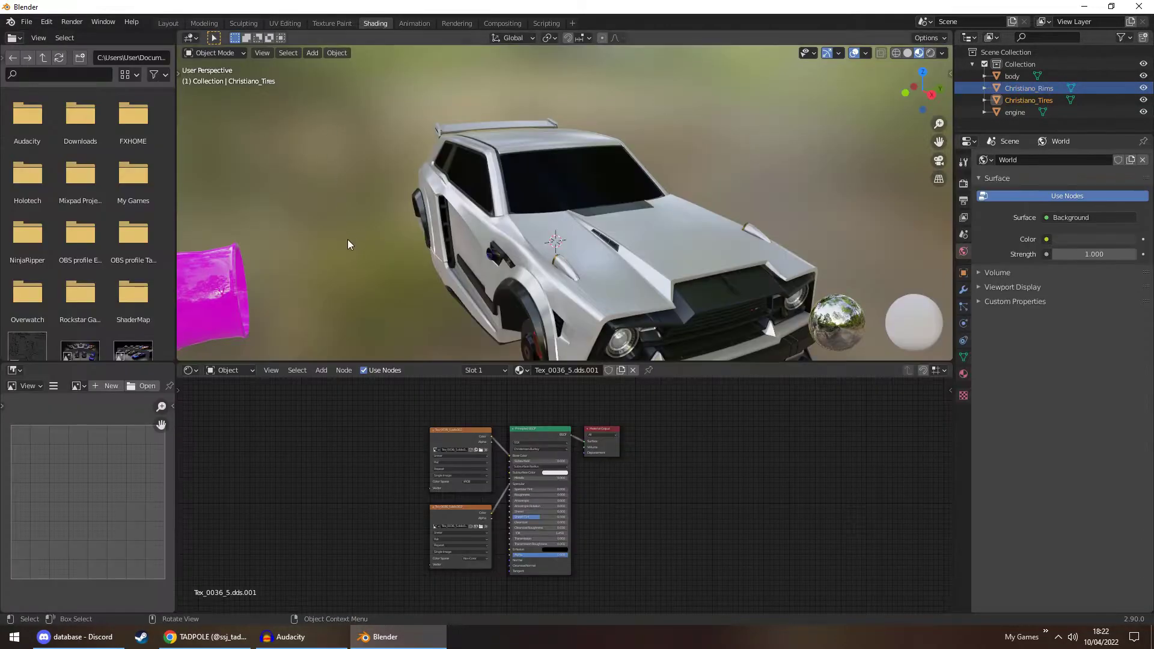
Select only the tire and load tread.png from the car asstes folder into its Base Color image texture node
{"action": "scroll", "coordinate": [265, 233], "scroll_direction": "down", "scroll_amount": 3}
{"action": "middle_click_drag", "start_coordinate": [265, 233], "coordinate": [442, 230], "text": "shift"}
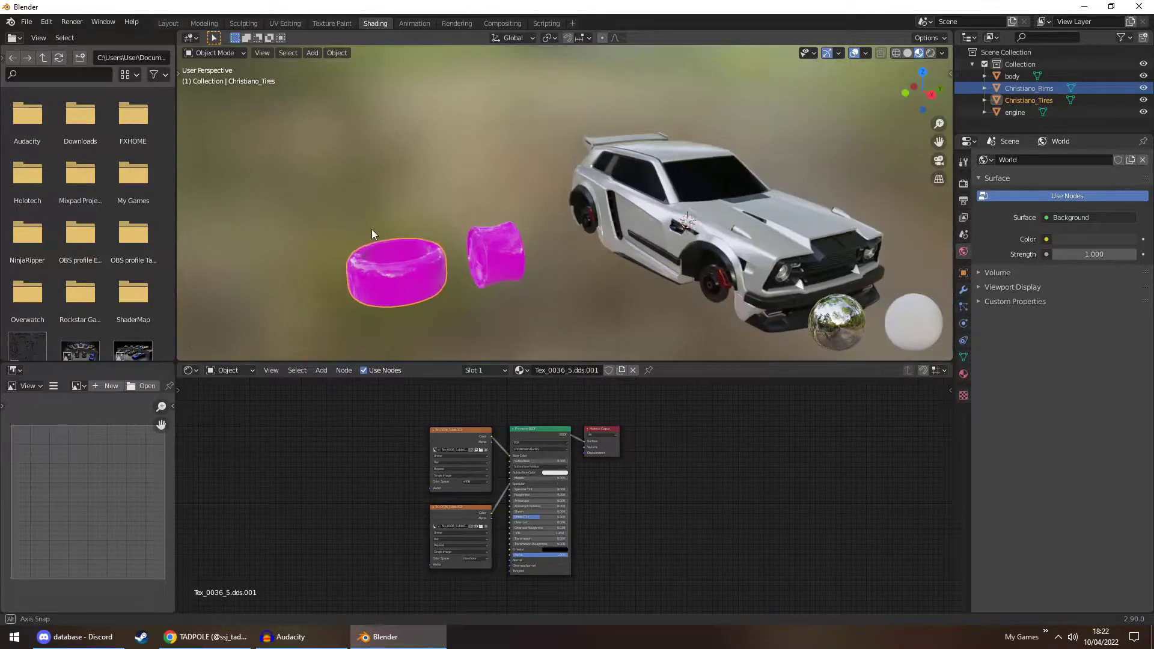
{"action": "left_click", "coordinate": [460, 294]}
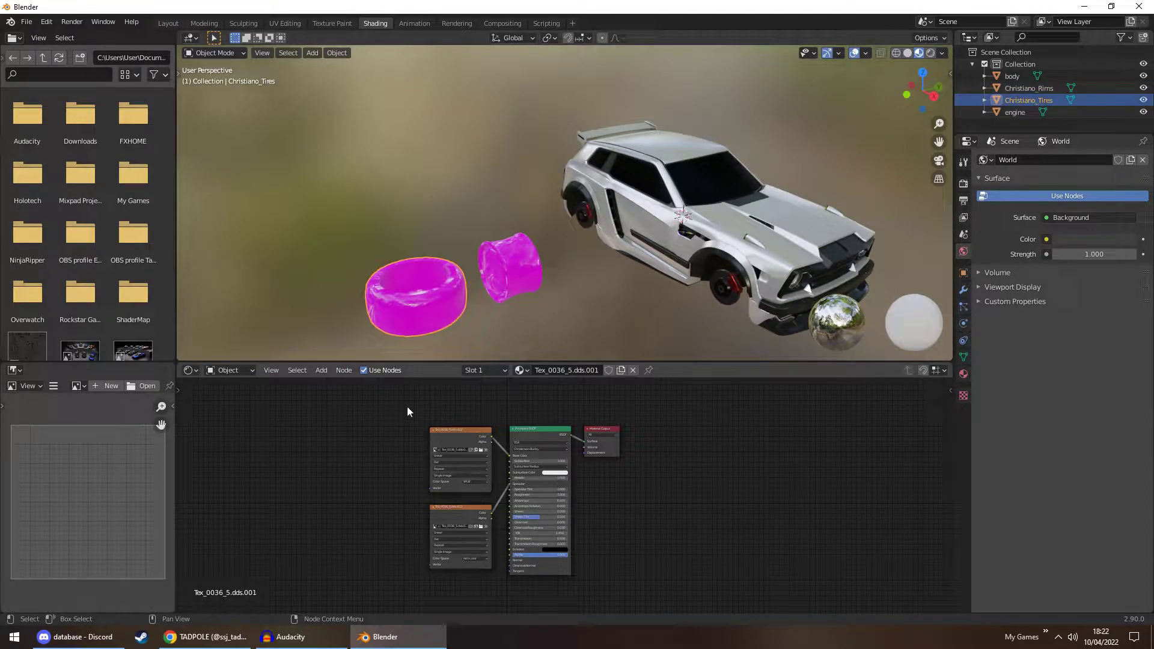
{"action": "scroll", "coordinate": [409, 408], "scroll_direction": "up", "scroll_amount": 2}
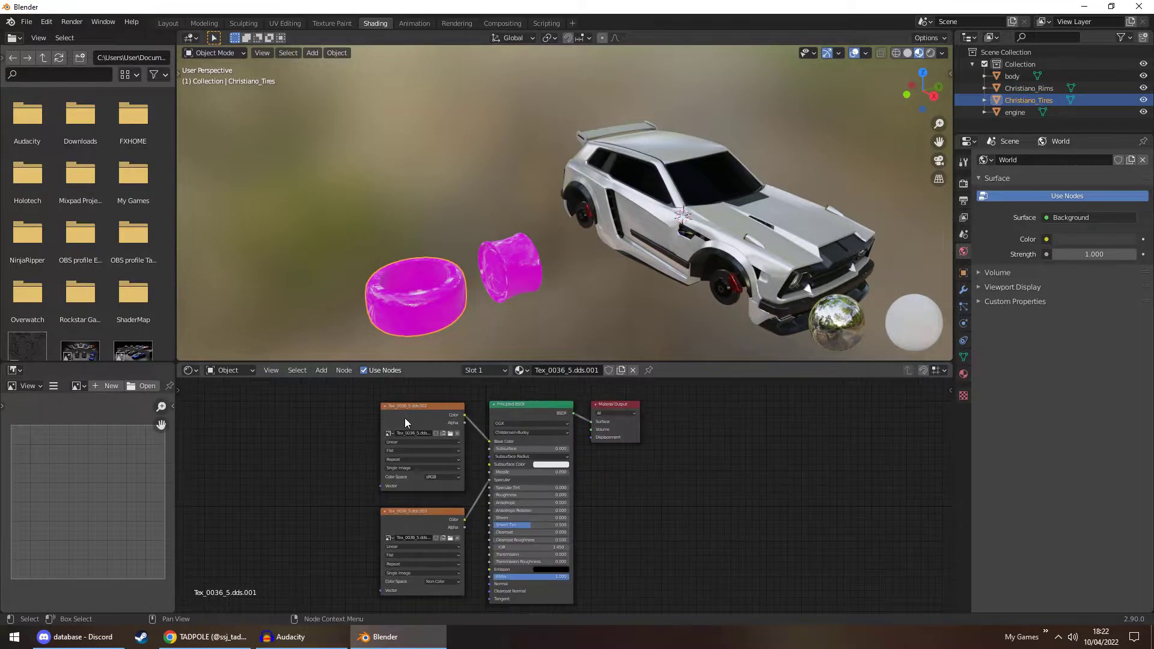
{"action": "left_click", "coordinate": [450, 432]}
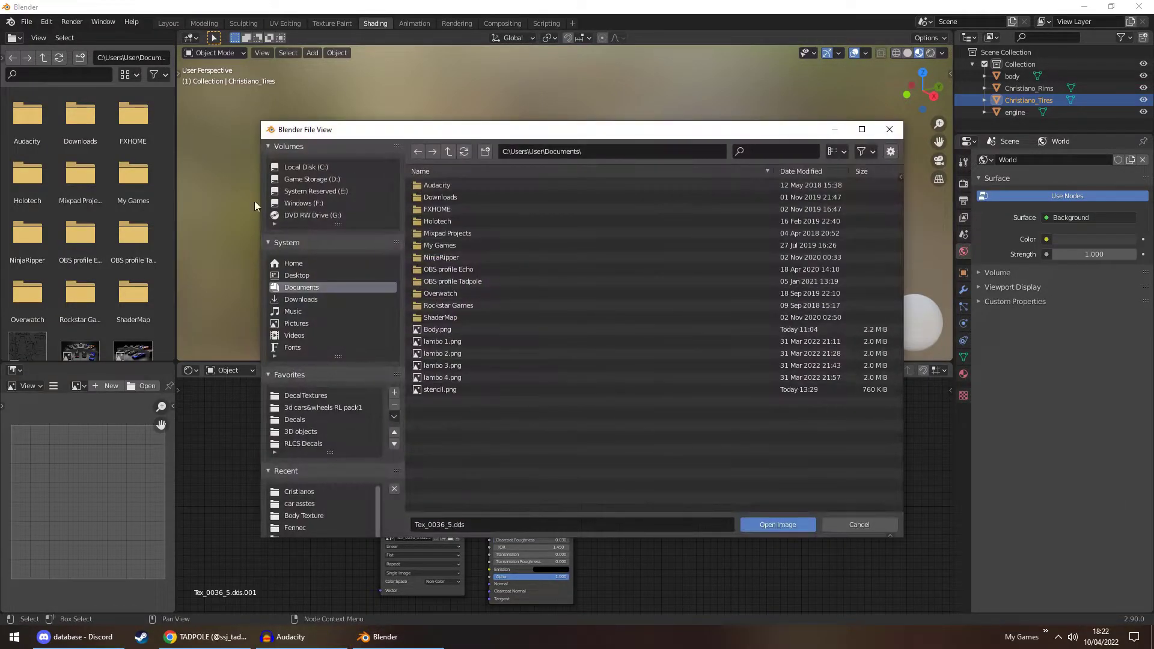
{"action": "left_click", "coordinate": [302, 503]}
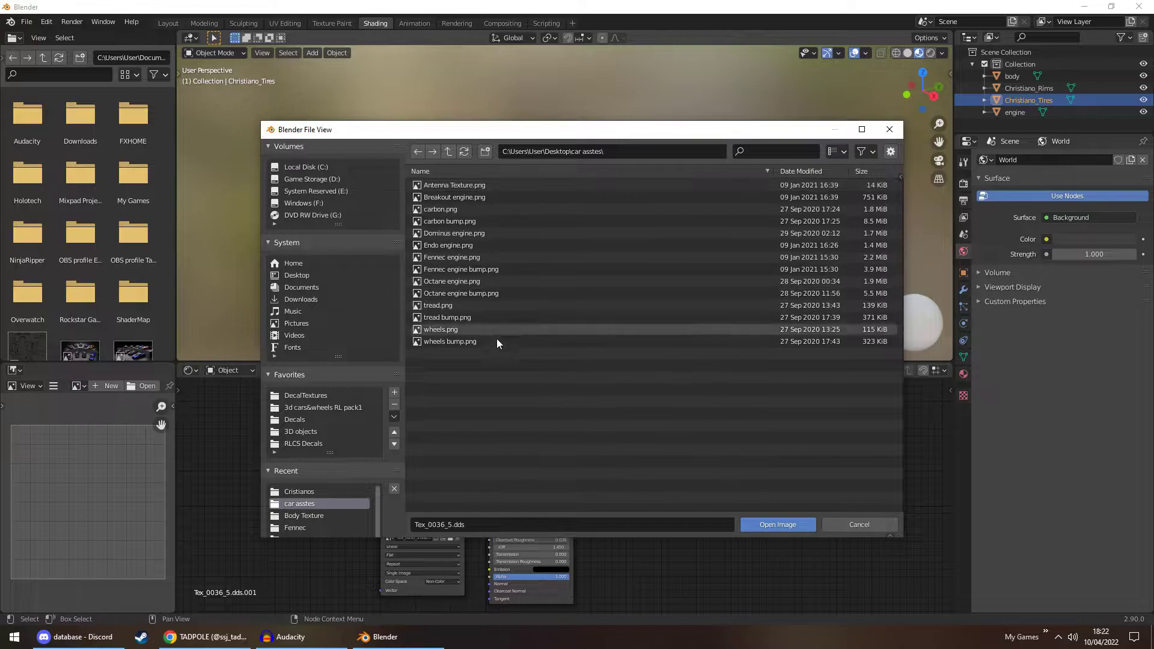
{"action": "double_click", "coordinate": [476, 305]}
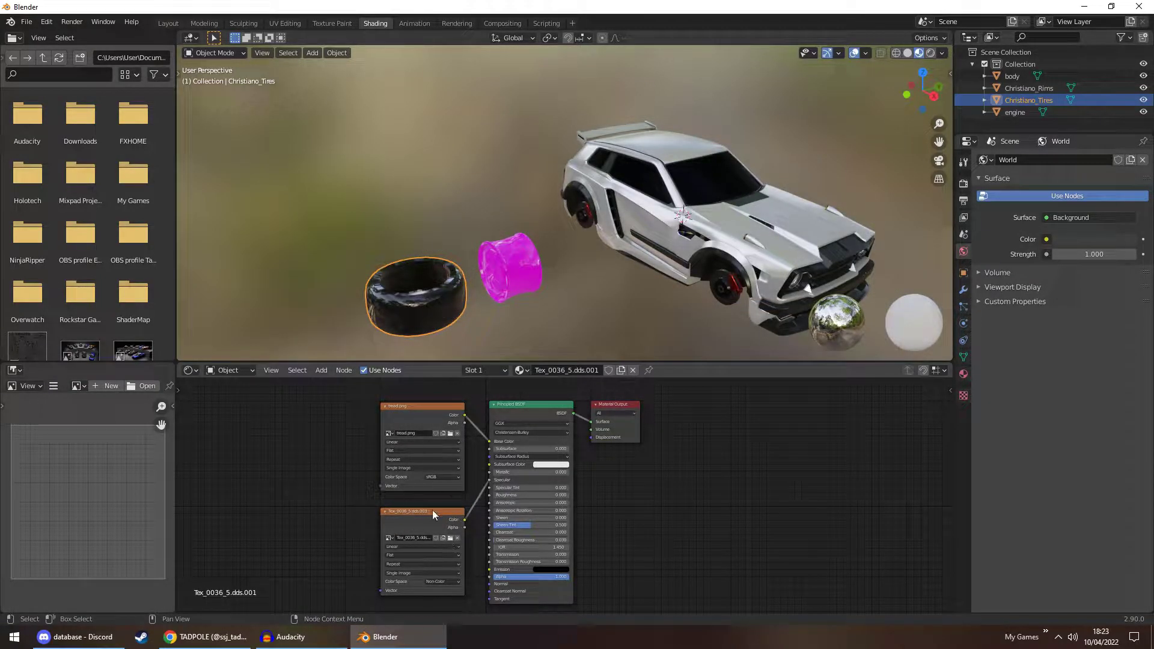
Disconnect the tire's second image texture from the Principled BSDF's Specular input and inspect the tread up close
{"action": "left_click", "coordinate": [450, 537]}
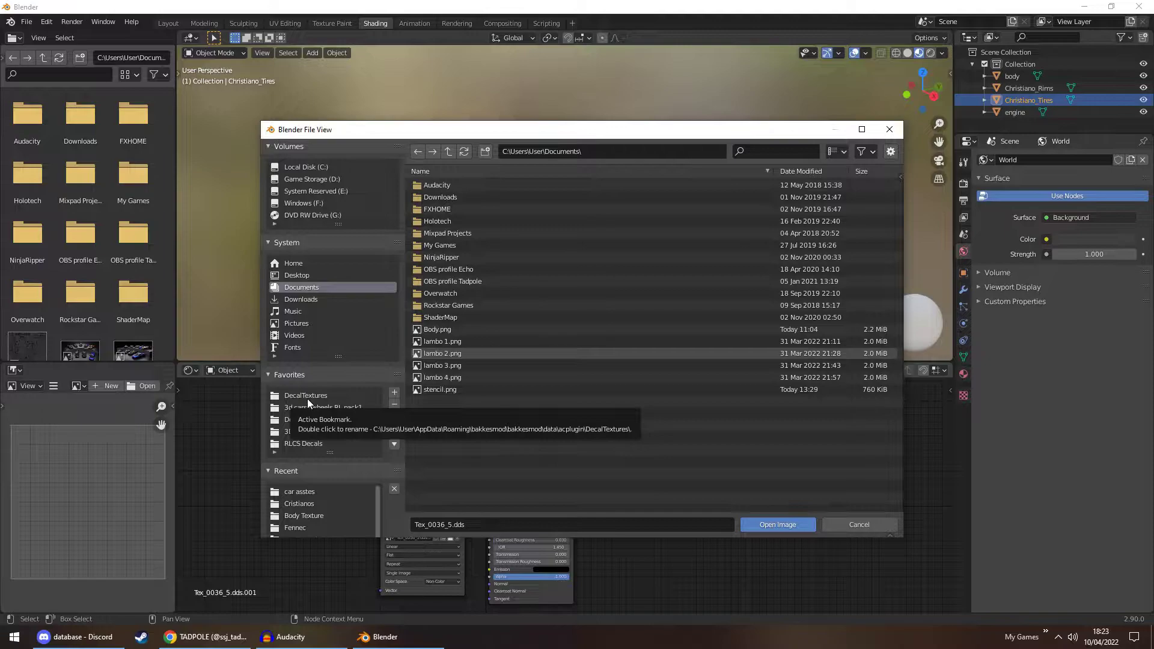
{"action": "left_click", "coordinate": [889, 129]}
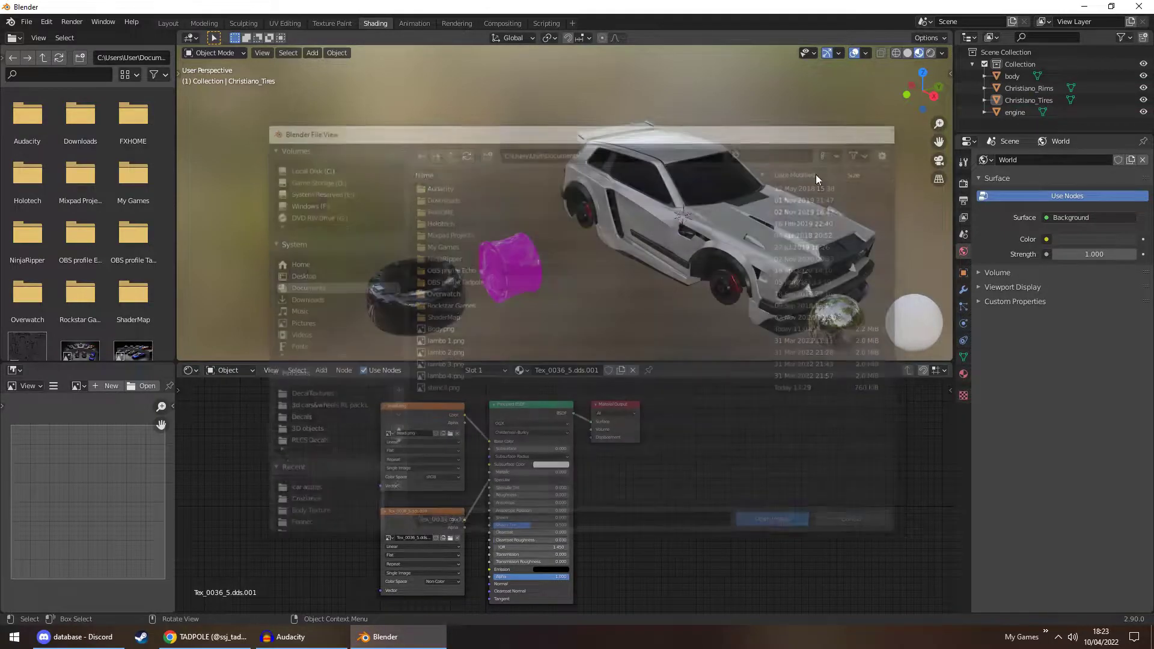
{"action": "middle_click_drag", "start_coordinate": [425, 206], "coordinate": [431, 258]}
{"action": "scroll", "coordinate": [450, 234], "scroll_direction": "up", "scroll_amount": 3}
{"action": "scroll", "coordinate": [501, 282], "scroll_direction": "up", "scroll_amount": 2}
{"action": "scroll", "coordinate": [431, 259], "scroll_direction": "up", "scroll_amount": 2}
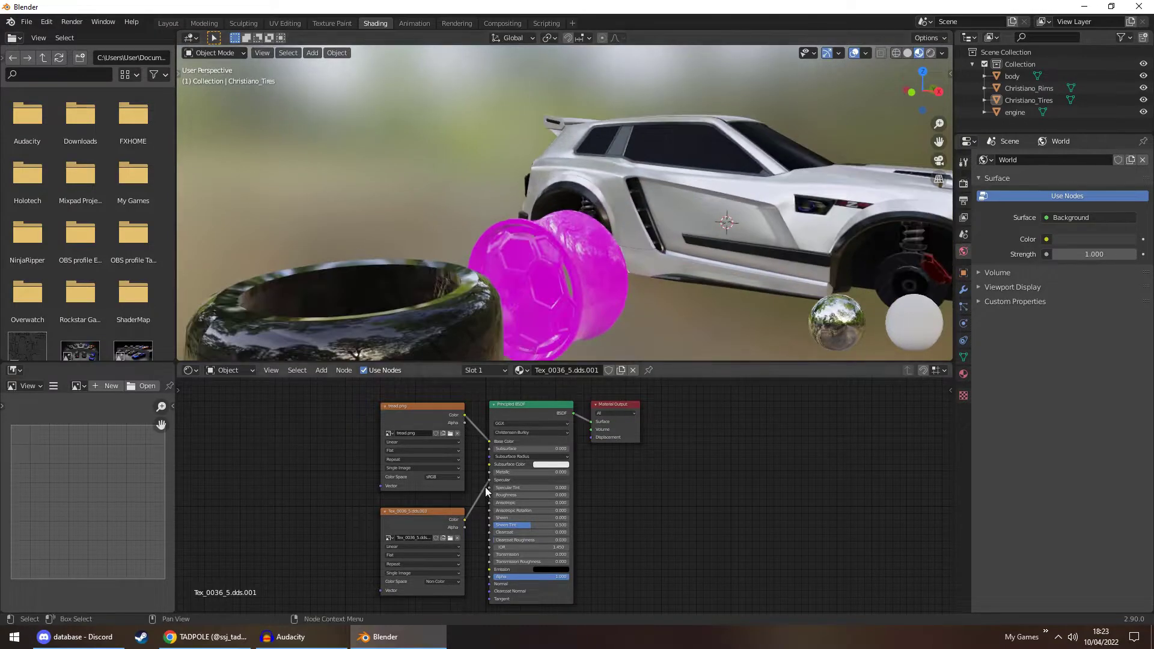
{"action": "middle_click_drag", "start_coordinate": [392, 323], "coordinate": [420, 281]}
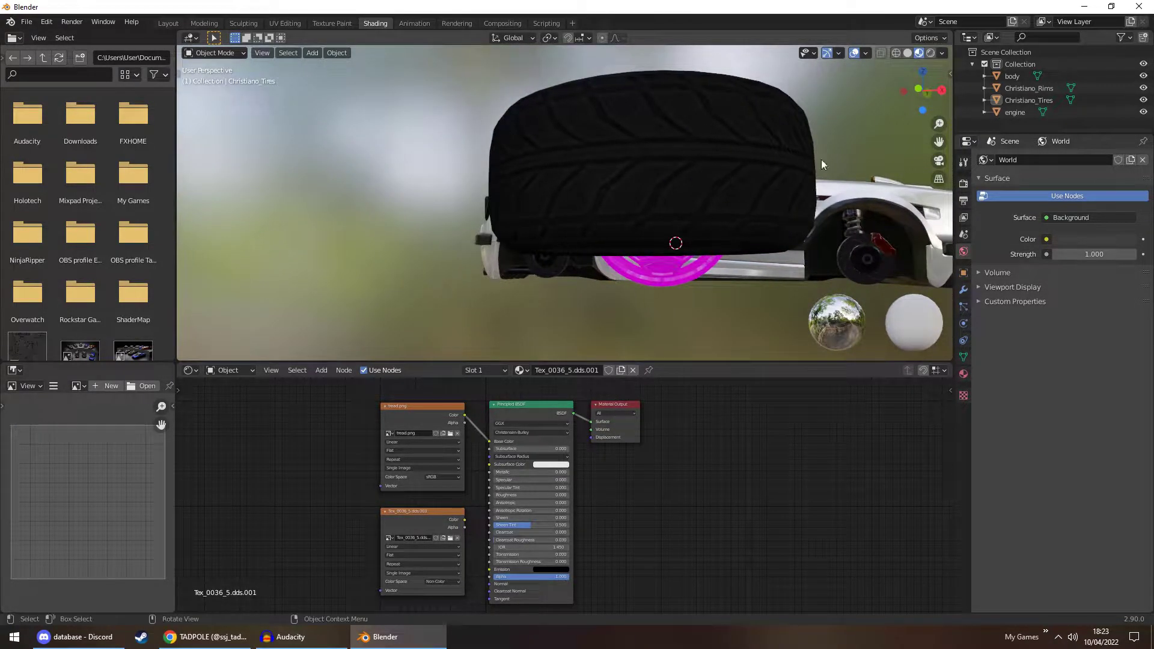
Load tread bump.png from the car asstes folder into the tire's unconnected image texture node and move that node aside
{"action": "left_click", "coordinate": [450, 538]}
{"action": "left_click", "coordinate": [301, 504]}
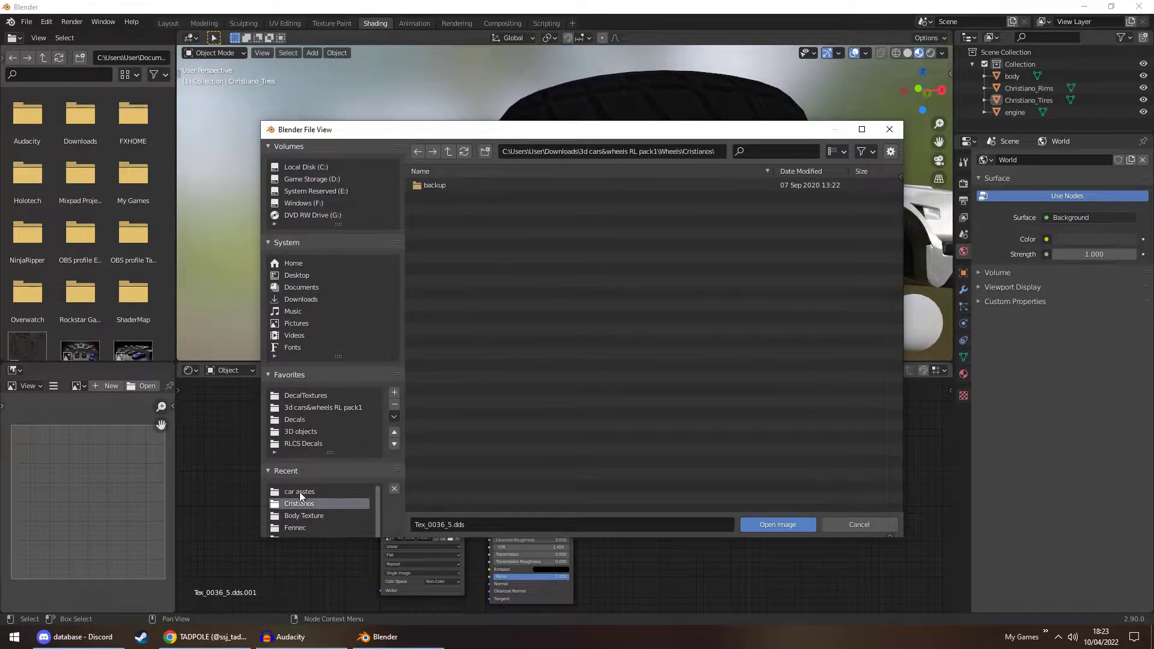
{"action": "left_click", "coordinate": [299, 491]}
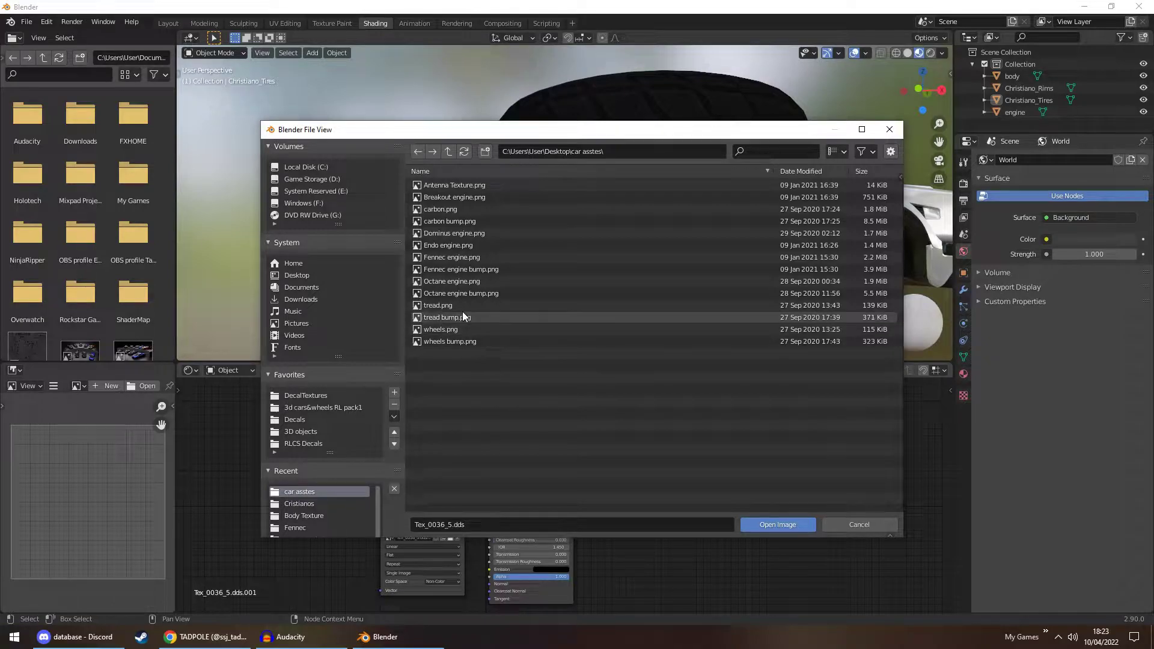
{"action": "double_click", "coordinate": [462, 318]}
{"action": "left_click_drag", "start_coordinate": [425, 528], "coordinate": [321, 495]}
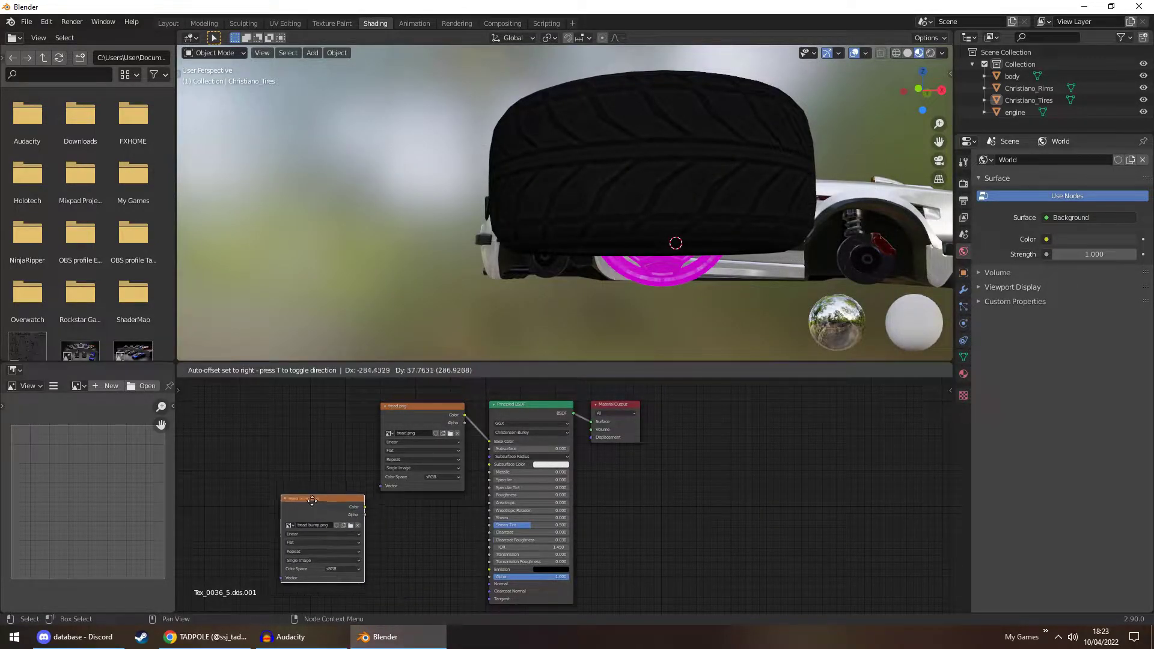
Add a Normal Map node linking the tread bump texture's Color to the tire's Principled BSDF Normal input
{"action": "key", "text": "shift+a"}
{"action": "left_click", "coordinate": [276, 448]}
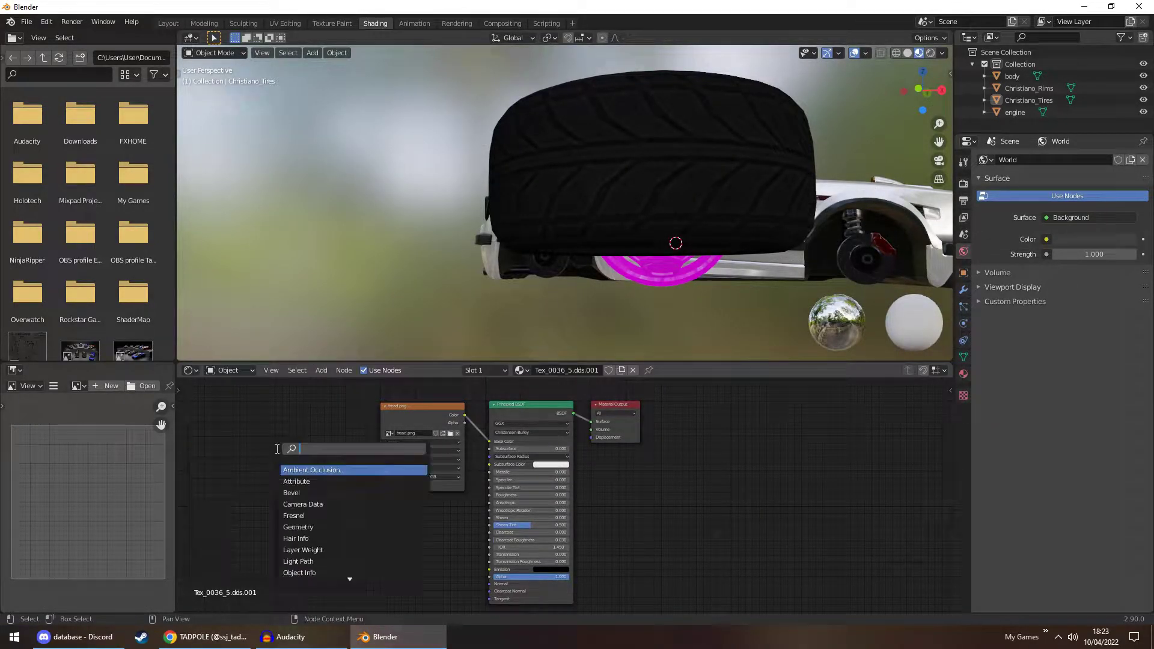
{"action": "type", "text": "norm"}
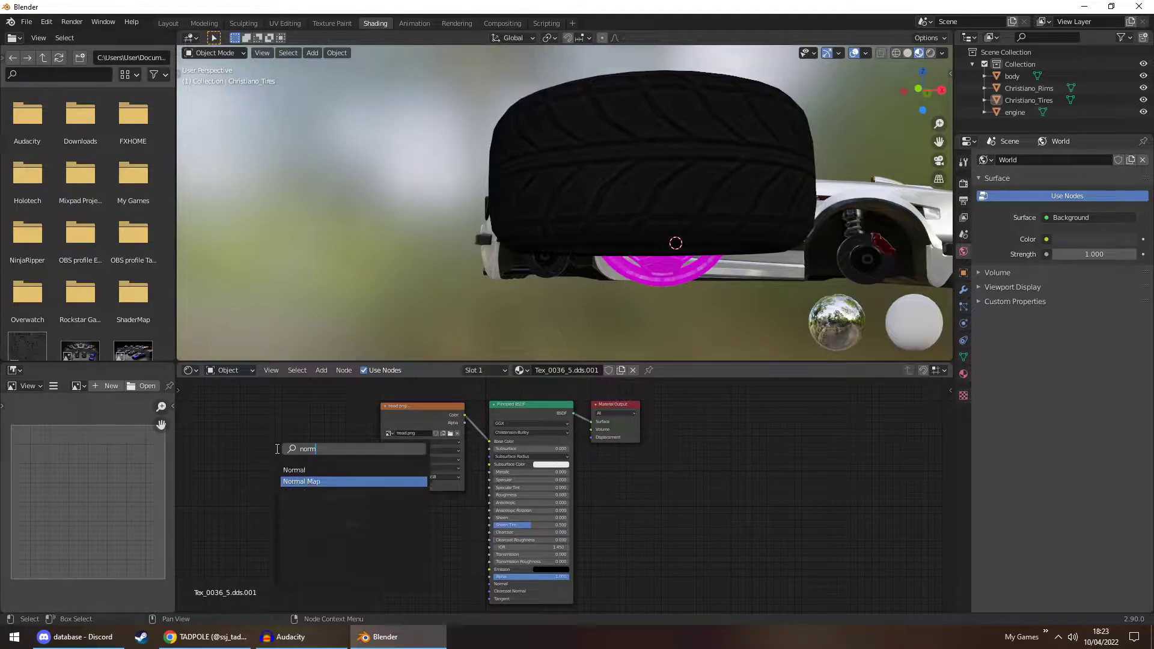
{"action": "left_click", "coordinate": [328, 480]}
{"action": "left_click", "coordinate": [420, 544]}
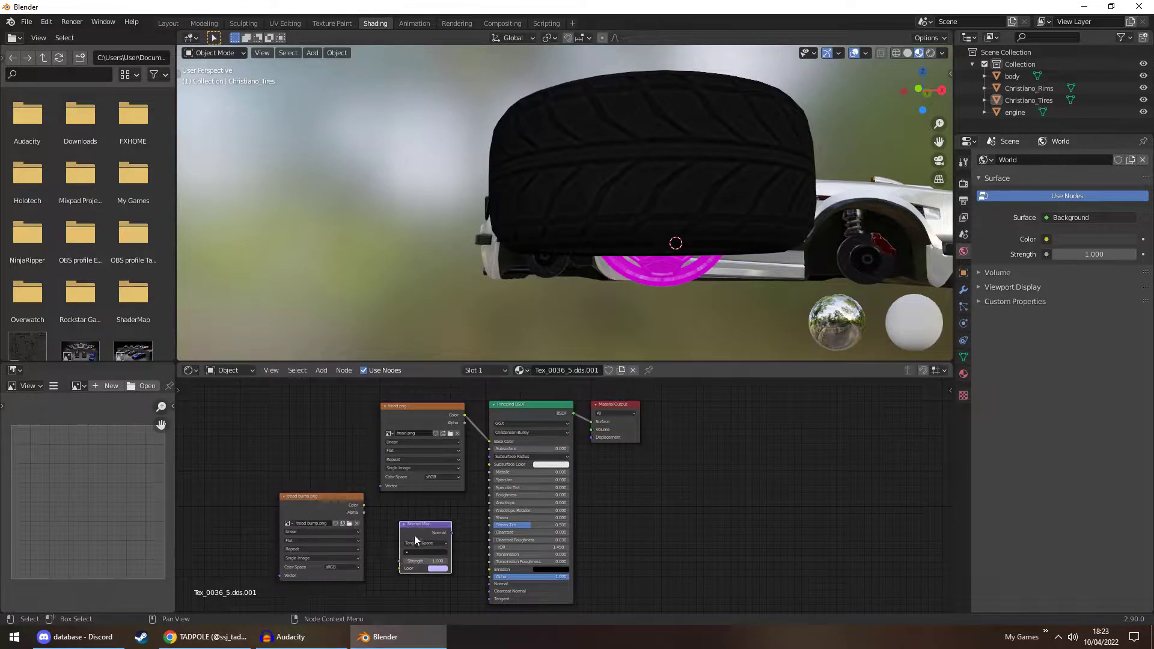
{"action": "left_click_drag", "start_coordinate": [363, 505], "coordinate": [402, 568]}
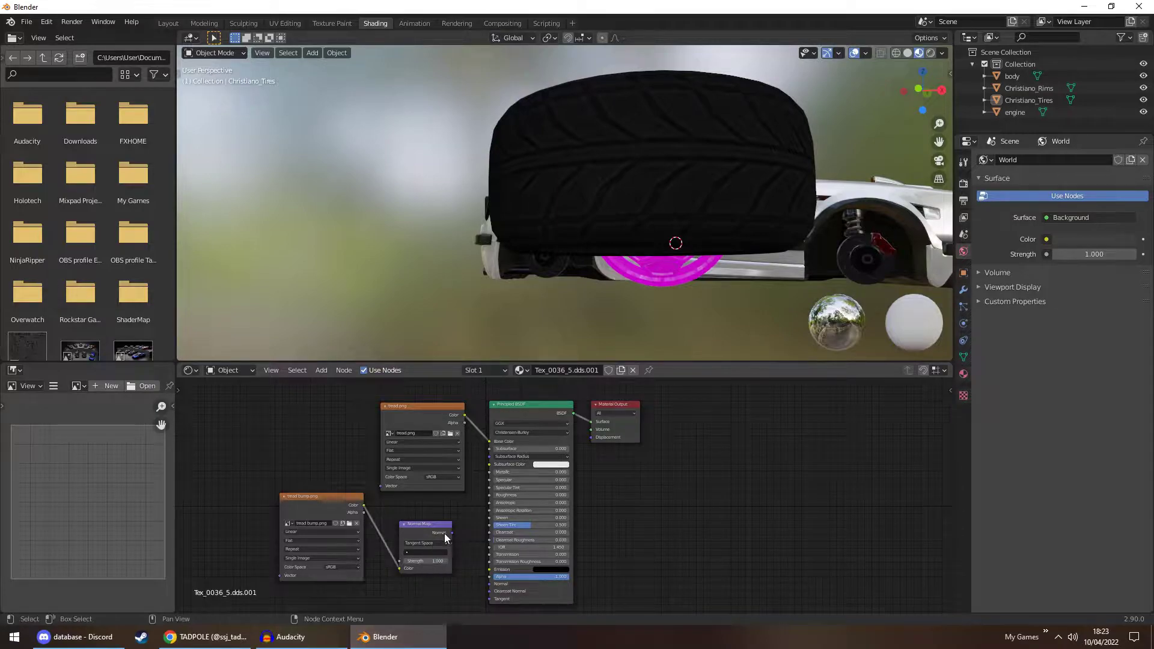
{"action": "left_click_drag", "start_coordinate": [453, 533], "coordinate": [488, 583]}
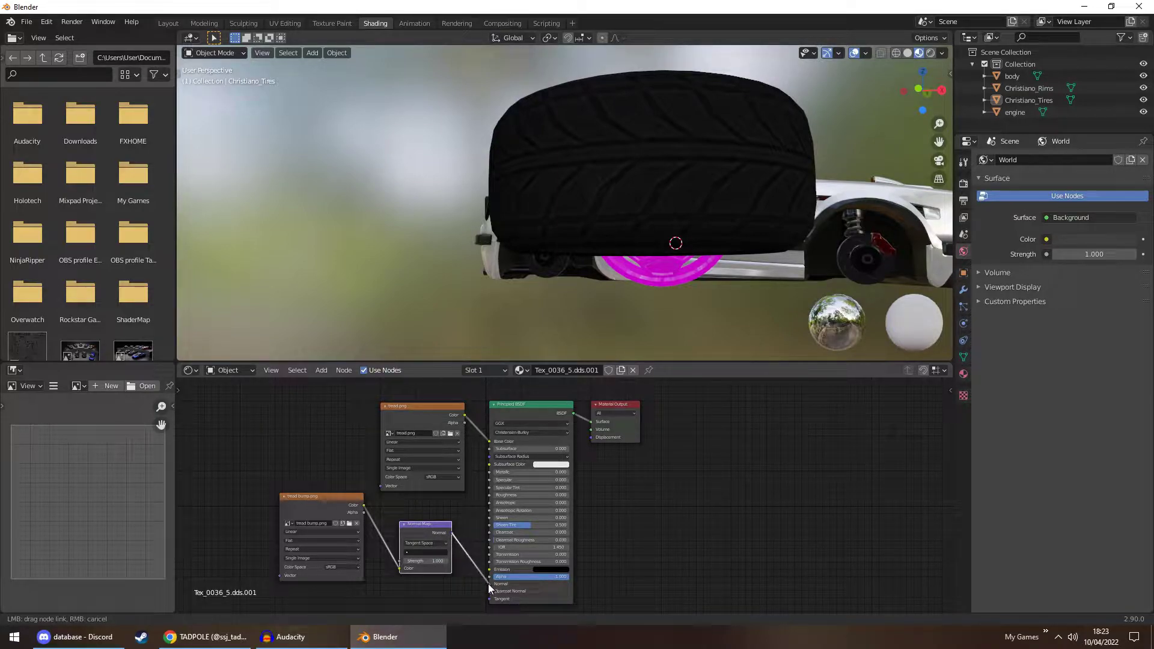
Try a Normal Map strength of about 5 with Blender Object Space on the tire
{"action": "middle_click_drag", "start_coordinate": [623, 271], "coordinate": [583, 274]}
{"action": "mouse_move", "coordinate": [431, 561]}
{"action": "left_mouse_down"}
{"action": "mouse_move", "coordinate": [503, 560]}
{"action": "mouse_move", "coordinate": [488, 560]}
{"action": "left_mouse_up"}
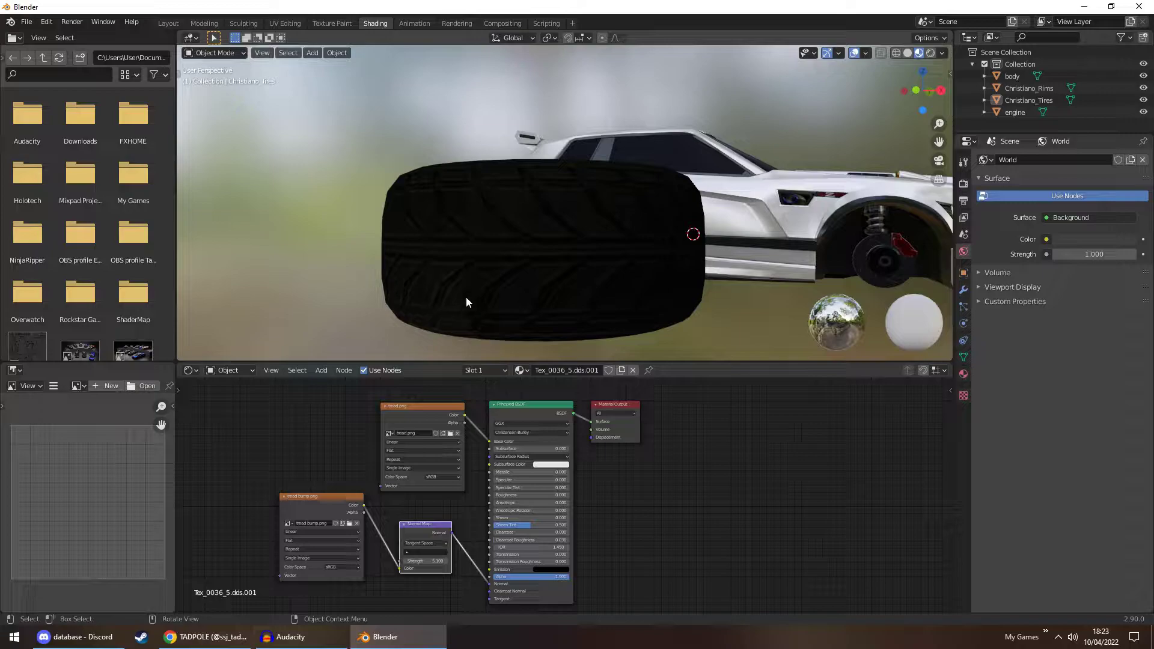
{"action": "left_click", "coordinate": [435, 542]}
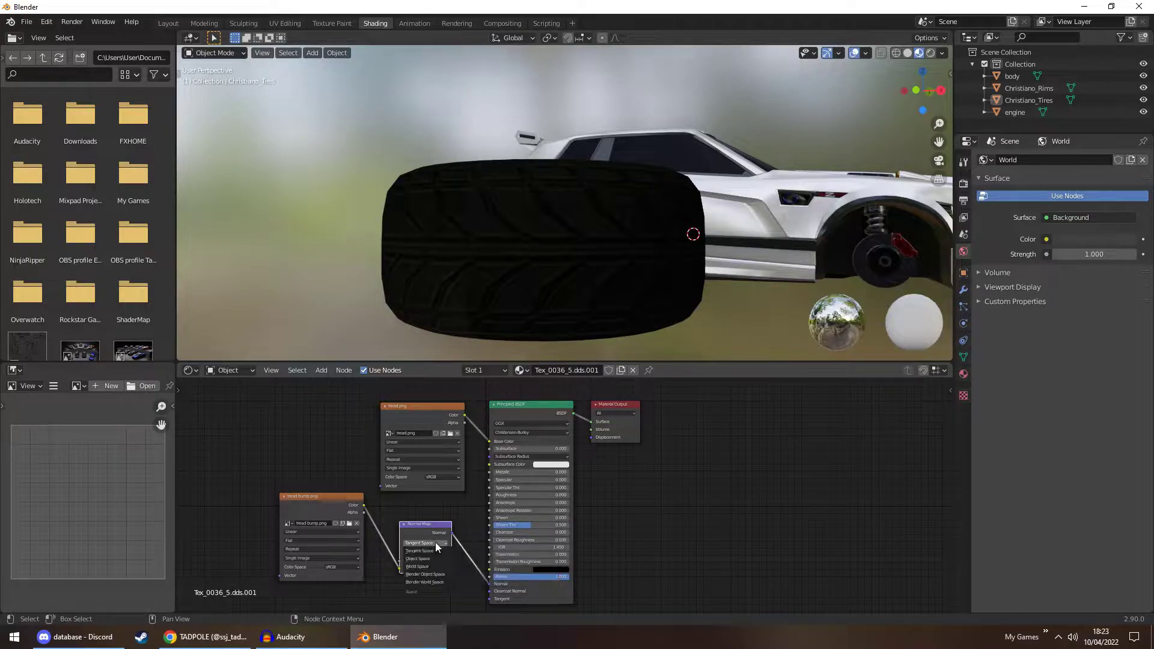
{"action": "left_click", "coordinate": [438, 575]}
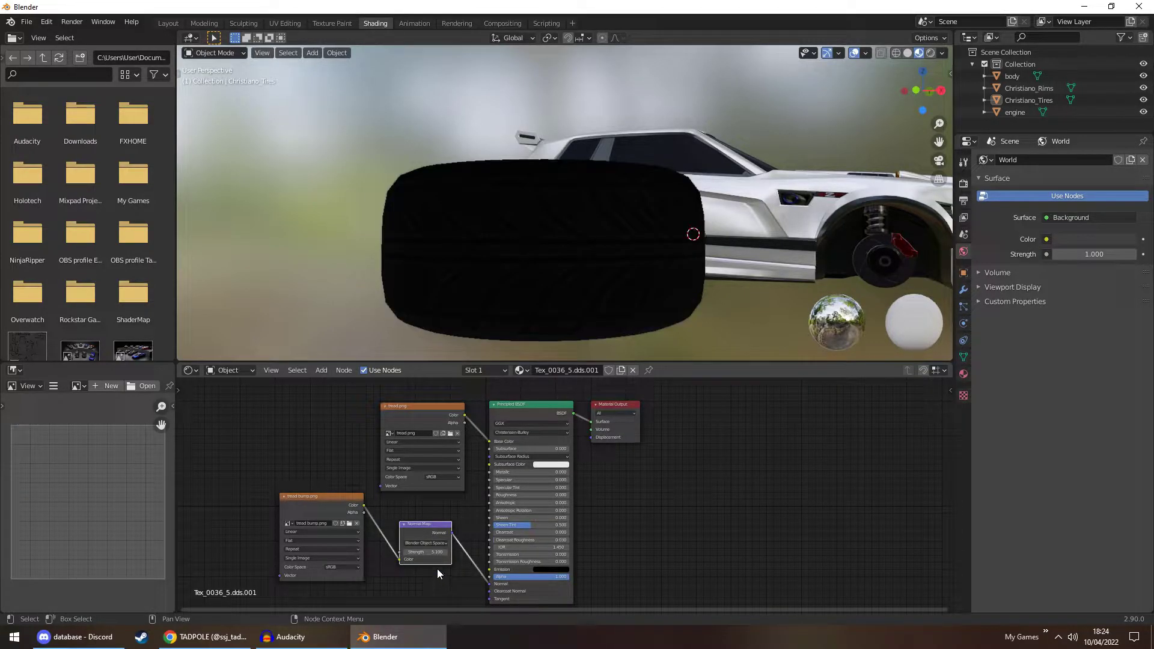
{"action": "middle_click_drag", "start_coordinate": [575, 320], "coordinate": [549, 337]}
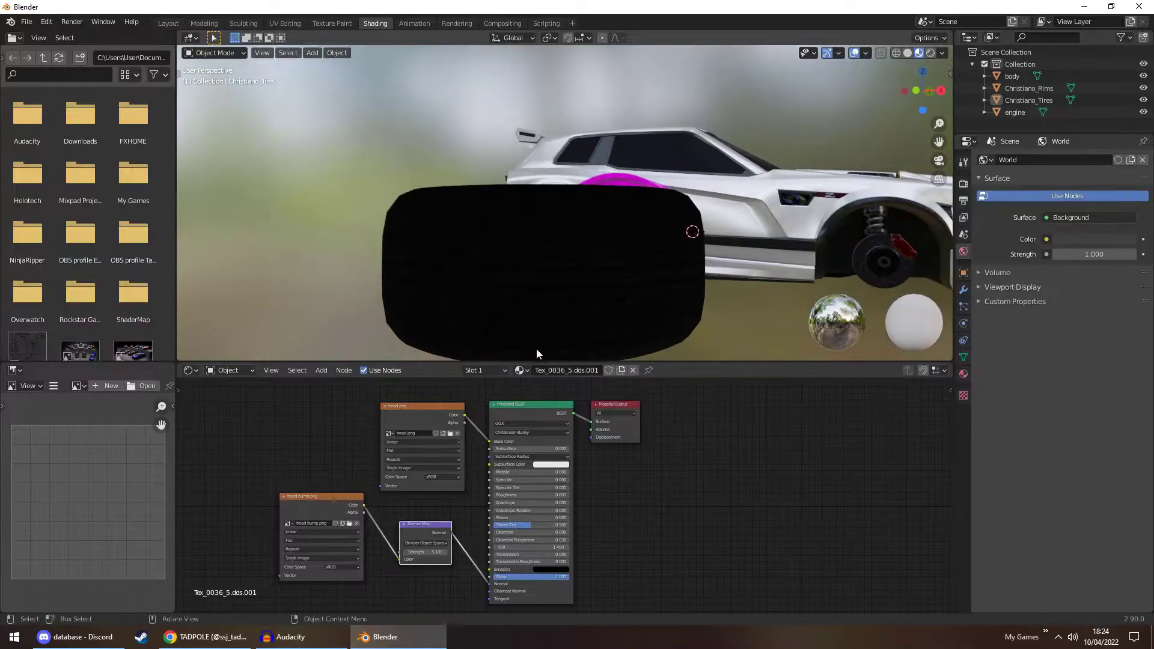
Test Blender World Space on the tire's Normal Map, return it to Blender Object Space, and set its strength to 0.7
{"action": "left_click", "coordinate": [428, 543]}
{"action": "left_click", "coordinate": [436, 582]}
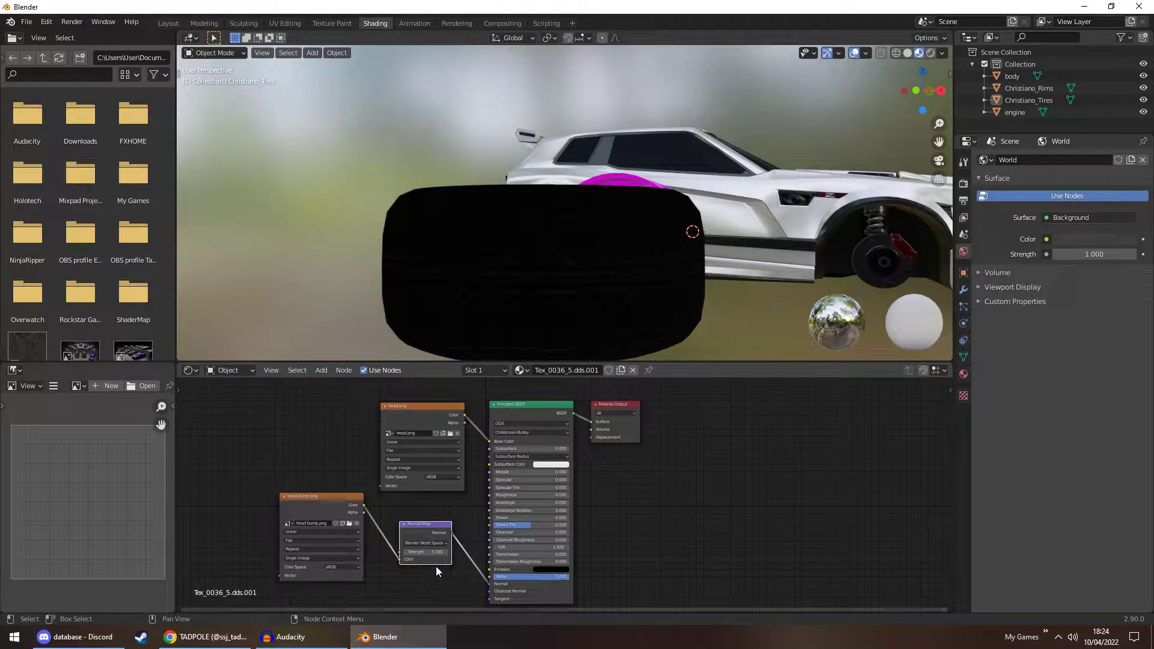
{"action": "left_click", "coordinate": [427, 542]}
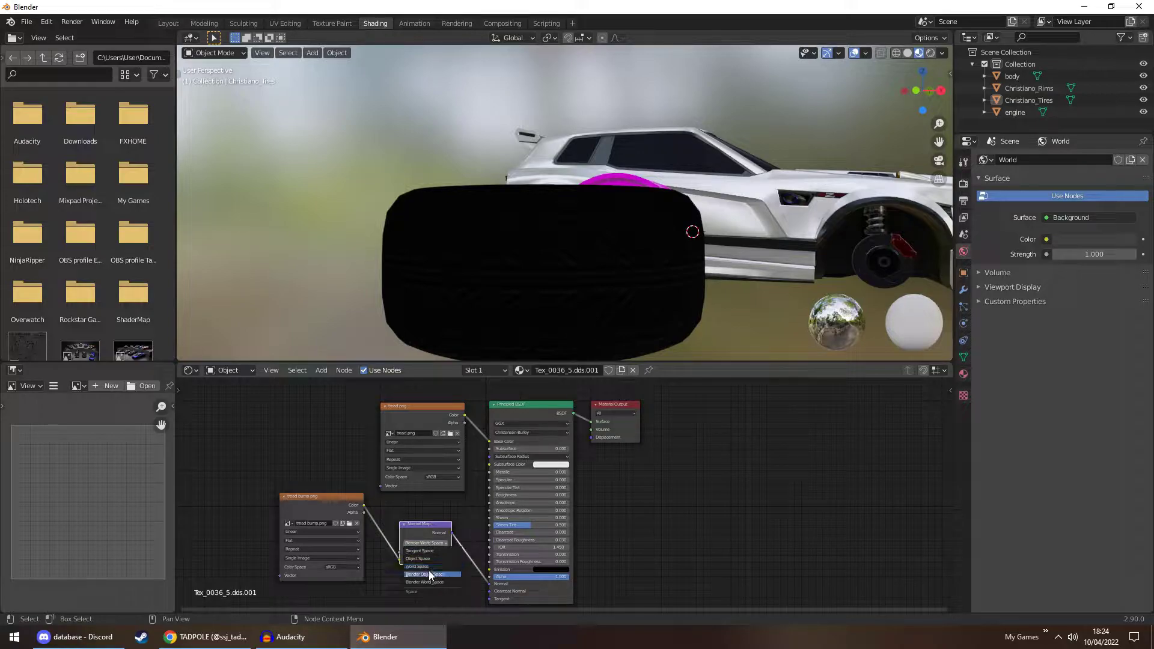
{"action": "left_click", "coordinate": [428, 574]}
{"action": "left_click", "coordinate": [434, 553]}
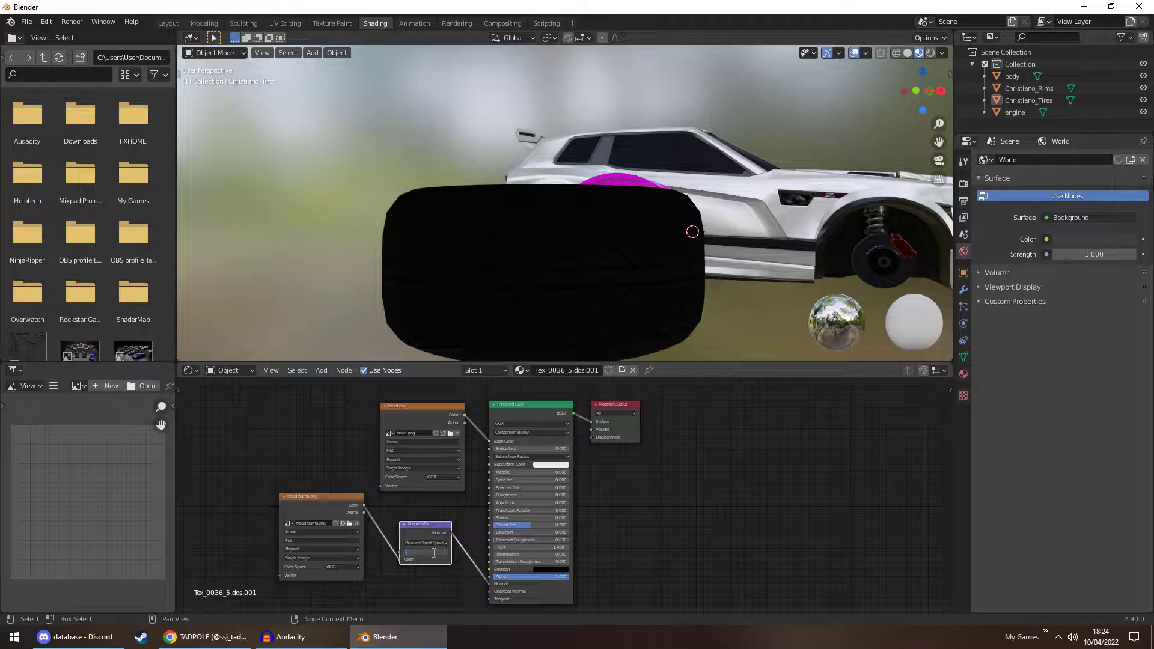
{"action": "key", "text": "Return"}
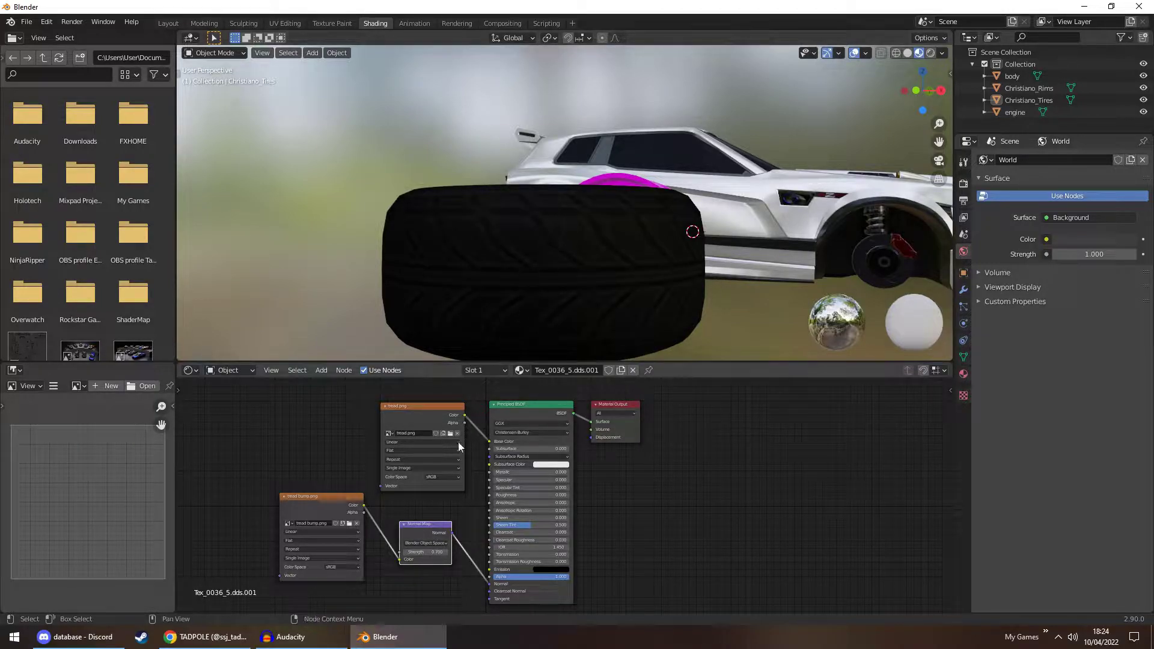
Try the Non-Color color space on the tread bump texture and return it to sRGB
{"action": "left_click", "coordinate": [344, 565]}
{"action": "left_click", "coordinate": [336, 536]}
{"action": "left_click", "coordinate": [333, 565]}
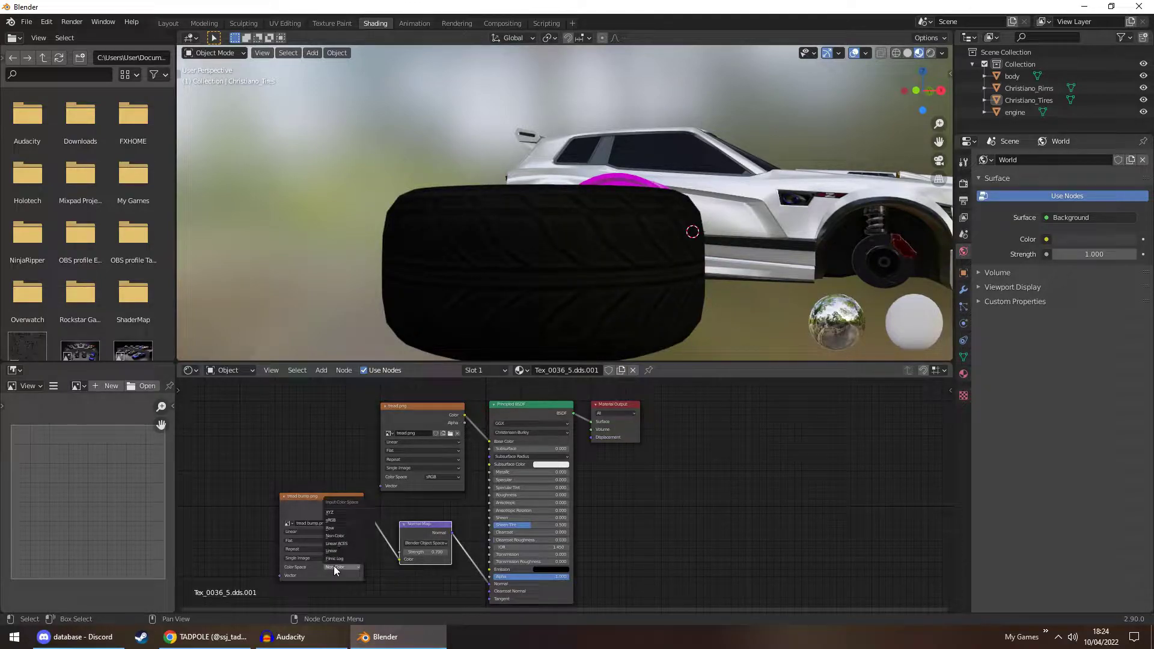
{"action": "left_click", "coordinate": [337, 520]}
{"action": "middle_click_drag", "start_coordinate": [362, 244], "coordinate": [366, 248]}
{"action": "scroll", "coordinate": [376, 257], "scroll_direction": "down", "scroll_amount": 5}
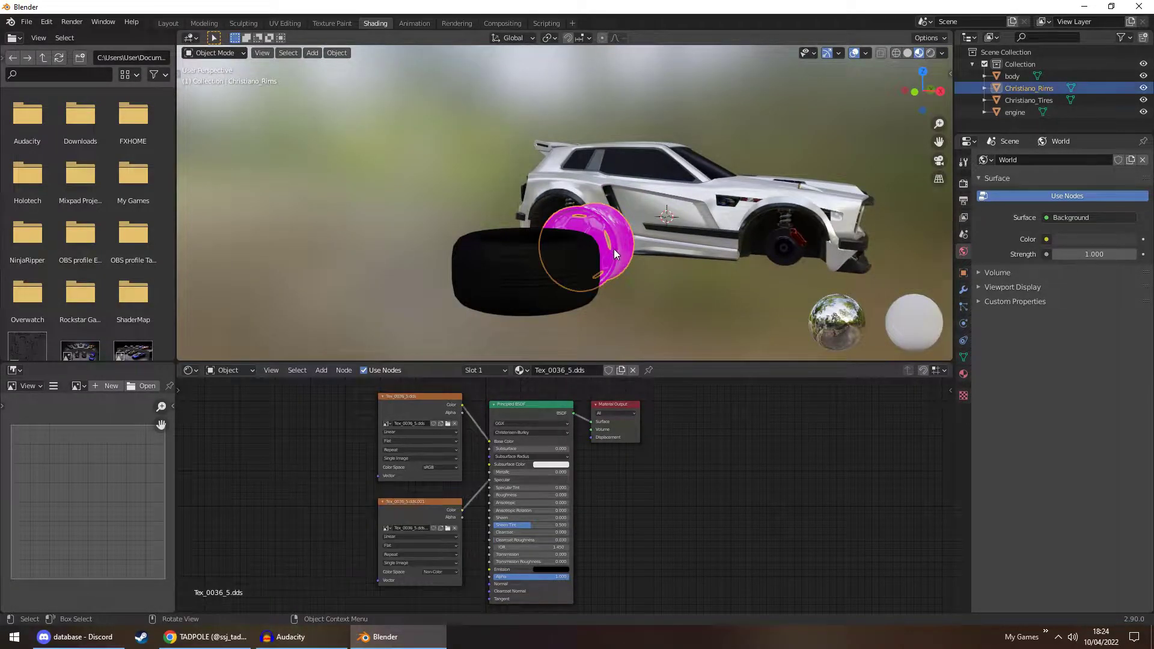
Try higher metallic and roughness values with Tangent Space normals on the tire, and reset metallic and roughness to 0
{"action": "left_click", "coordinate": [548, 257]}
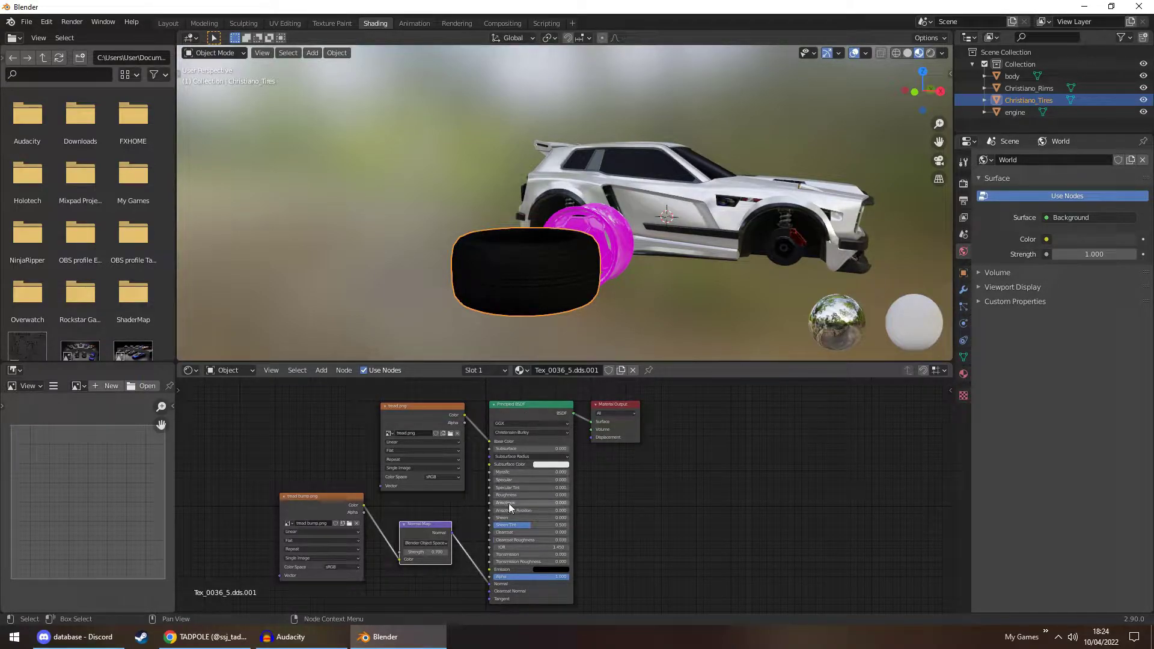
{"action": "mouse_move", "coordinate": [499, 497]}
{"action": "left_mouse_down"}
{"action": "mouse_move", "coordinate": [518, 497]}
{"action": "mouse_move", "coordinate": [502, 495]}
{"action": "left_mouse_up"}
{"action": "mouse_move", "coordinate": [501, 495]}
{"action": "left_mouse_down"}
{"action": "mouse_move", "coordinate": [568, 495]}
{"action": "mouse_move", "coordinate": [515, 494]}
{"action": "left_mouse_up"}
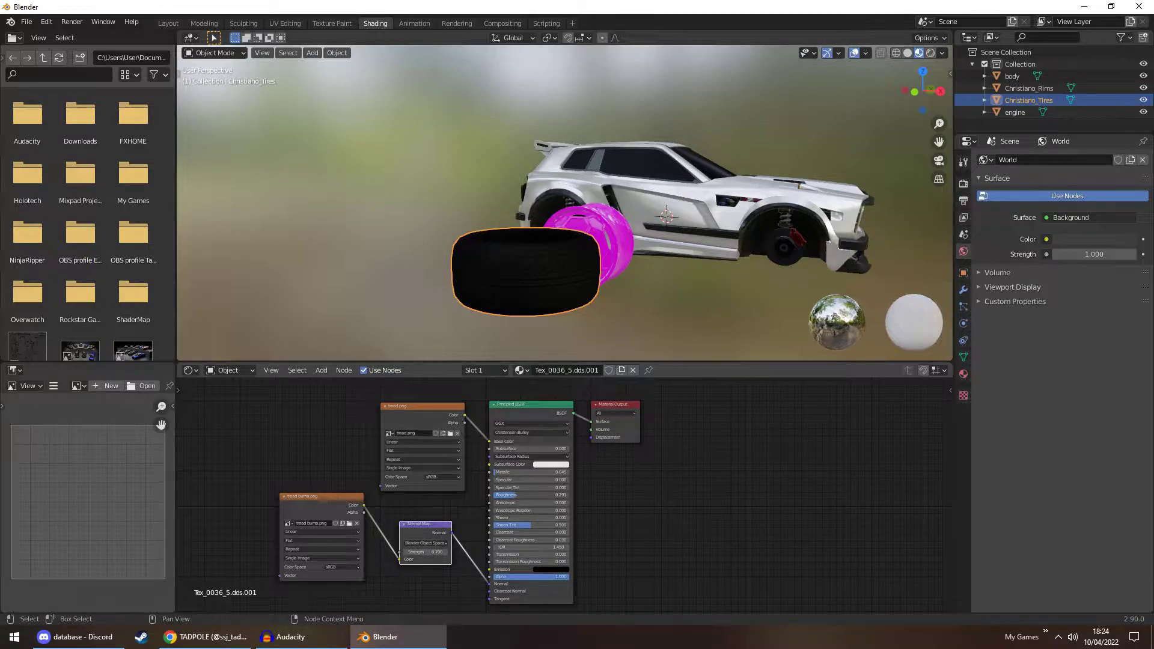
{"action": "left_click", "coordinate": [424, 542]}
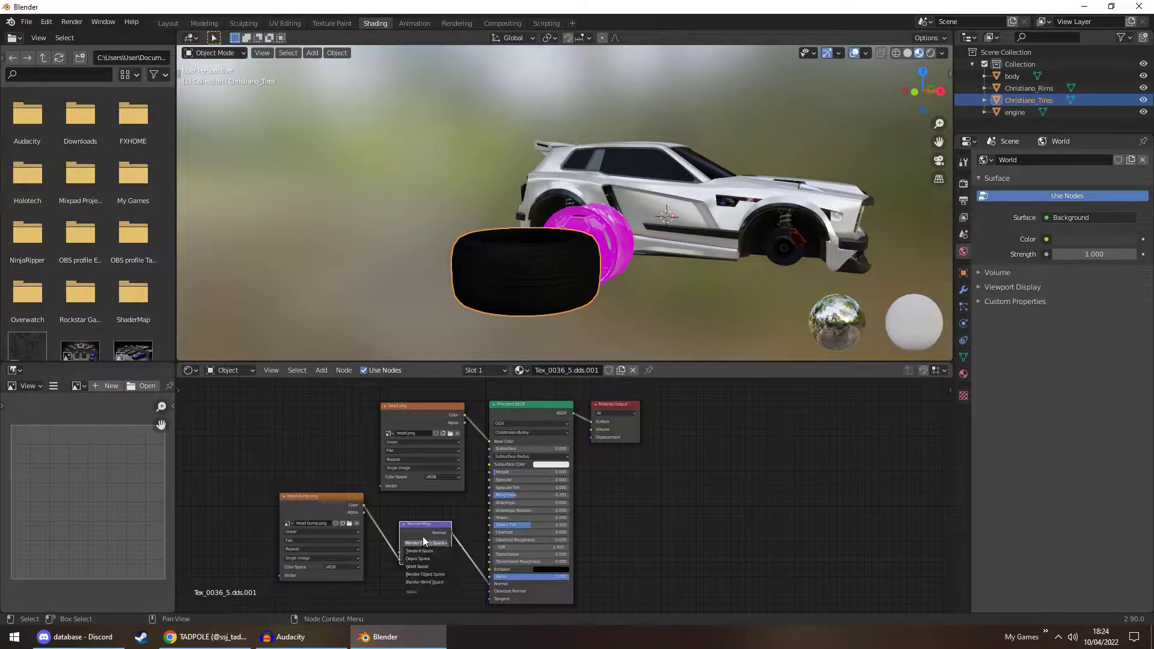
{"action": "left_click", "coordinate": [424, 550]}
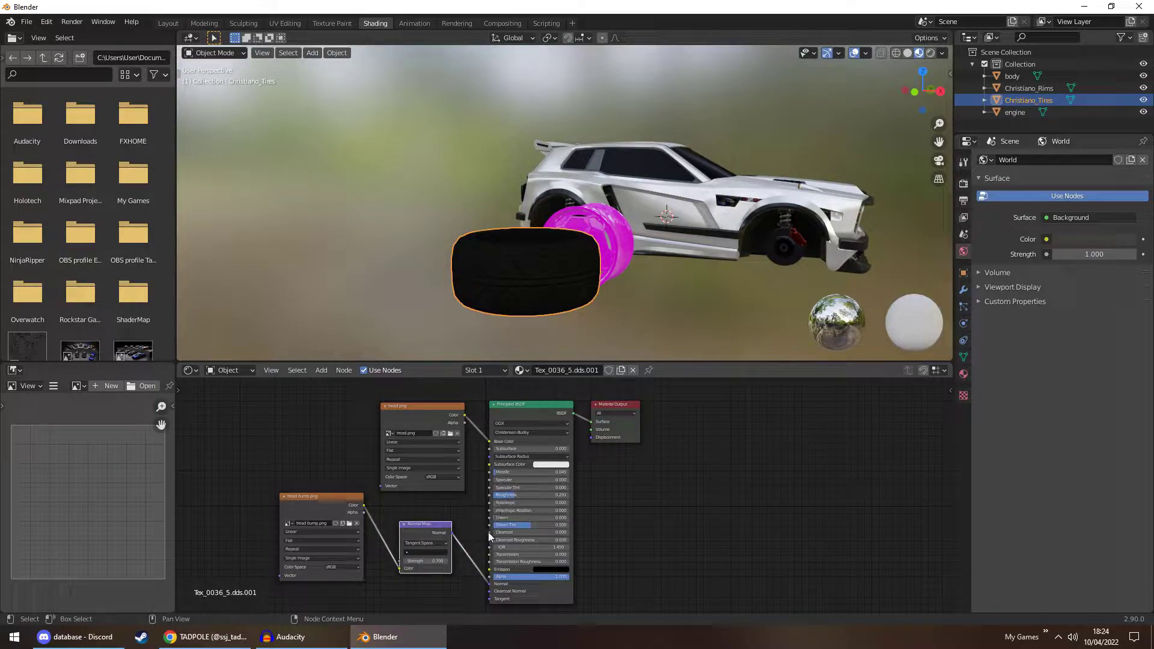
{"action": "mouse_move", "coordinate": [524, 495]}
{"action": "left_mouse_down"}
{"action": "mouse_move", "coordinate": [493, 494]}
{"action": "mouse_move", "coordinate": [494, 472]}
{"action": "left_mouse_up"}
Set the tire's roughness to about 0.114 and, after testing Blender World Space, set its Normal Map to Blender Object Space
{"action": "left_click", "coordinate": [424, 543]}
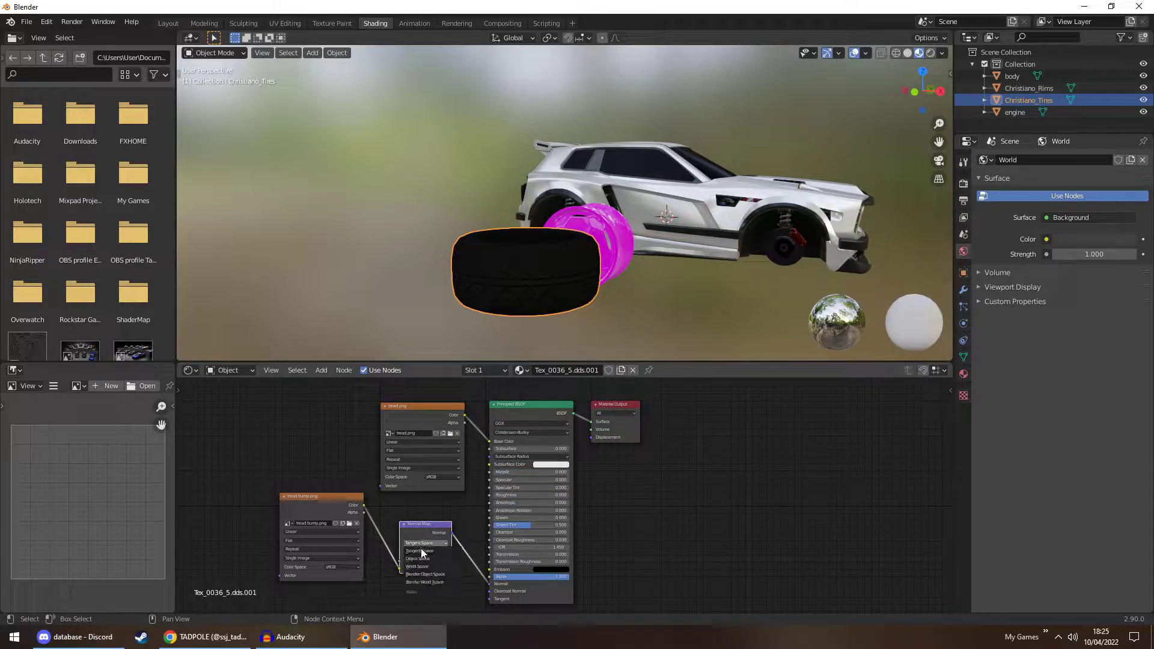
{"action": "left_click", "coordinate": [434, 582]}
{"action": "left_click_drag", "start_coordinate": [498, 497], "coordinate": [507, 498]}
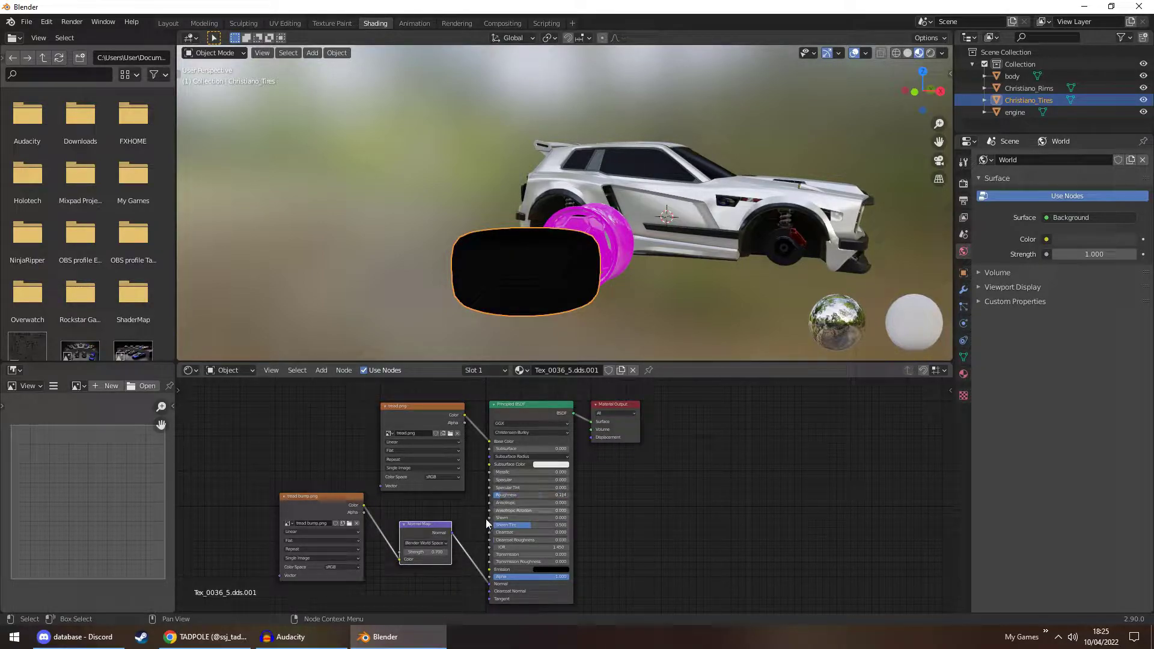
{"action": "left_click", "coordinate": [424, 544]}
{"action": "left_click", "coordinate": [424, 575]}
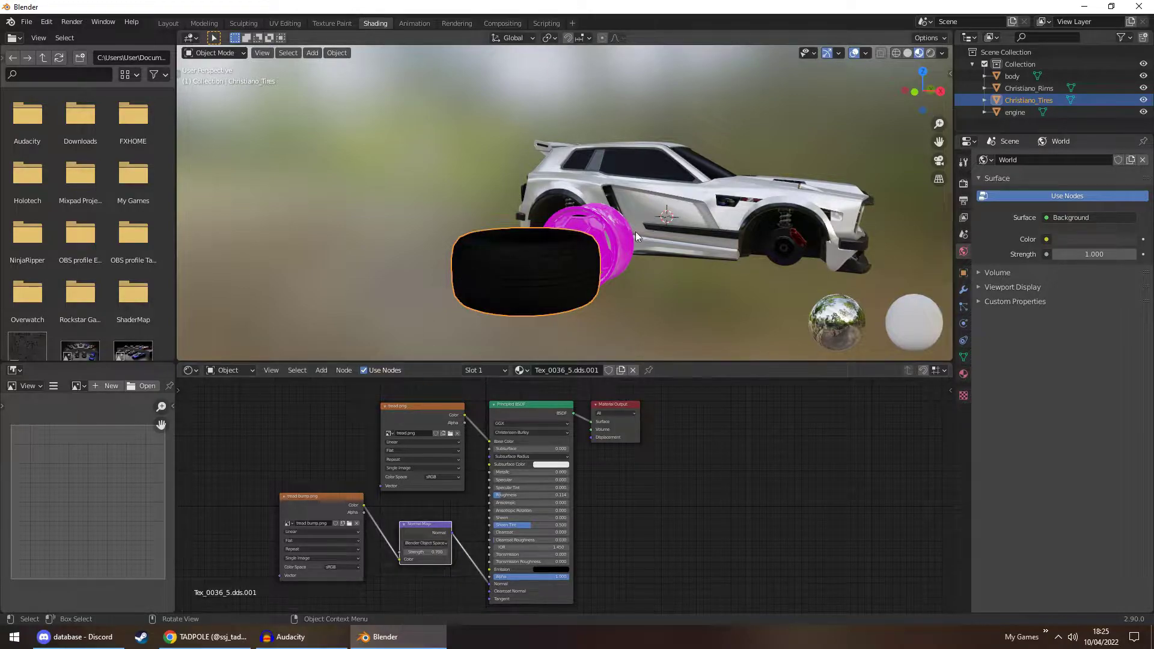
Select the rims and load wheels.png from the car asstes folder into their Base Color image texture node
{"action": "left_click", "coordinate": [611, 229]}
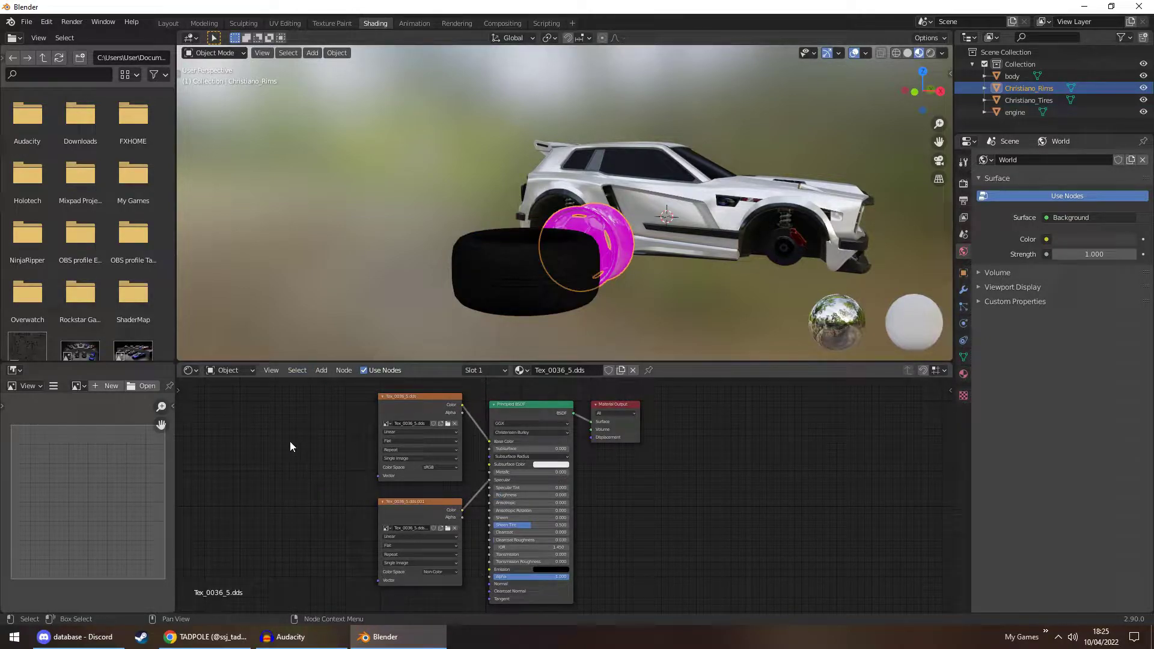
{"action": "middle_click_drag", "start_coordinate": [637, 253], "coordinate": [636, 278]}
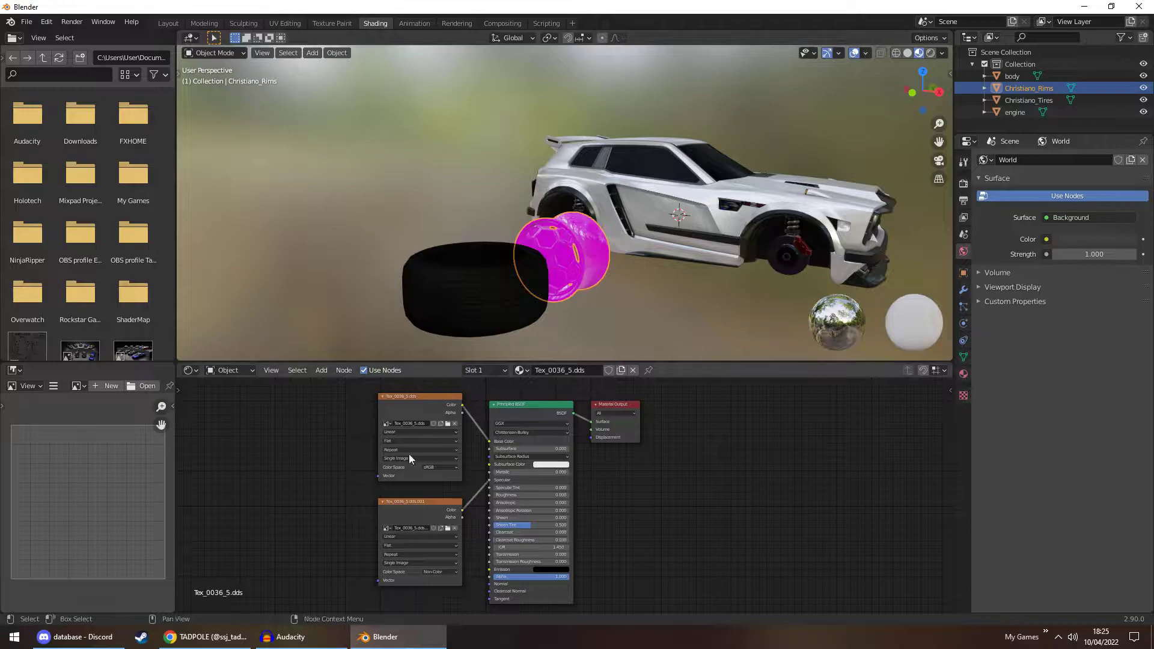
{"action": "left_click", "coordinate": [447, 423]}
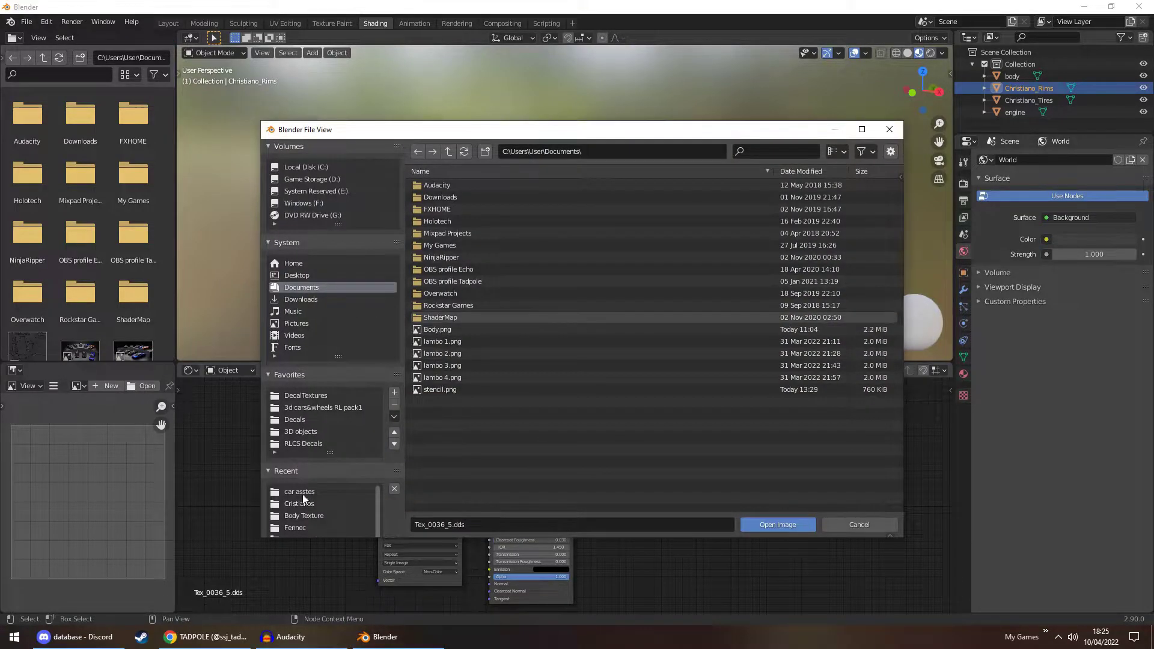
{"action": "left_click", "coordinate": [296, 493]}
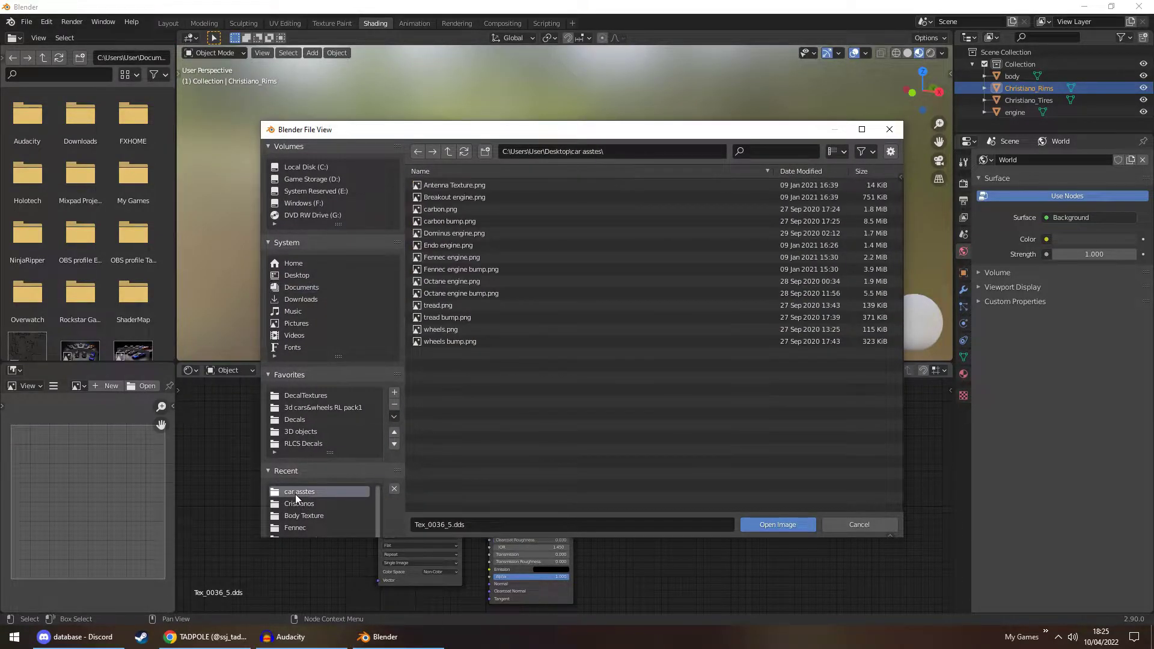
{"action": "double_click", "coordinate": [450, 329]}
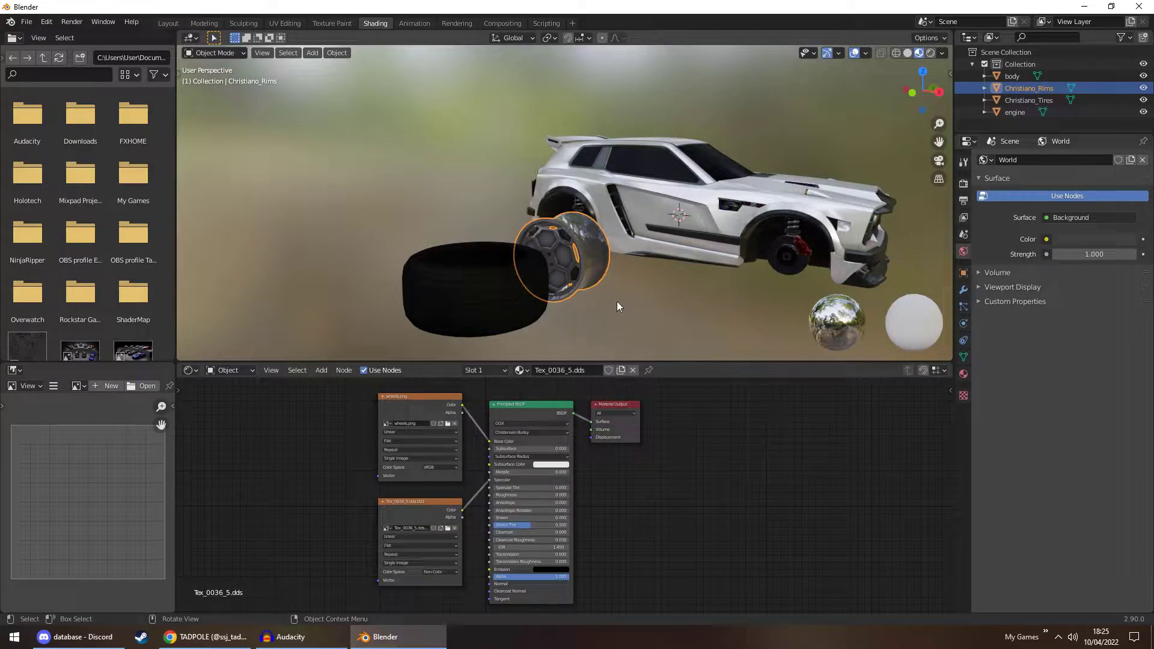
Load tread bump.png into the rims' second image texture node and move that node aside
{"action": "left_click", "coordinate": [448, 527]}
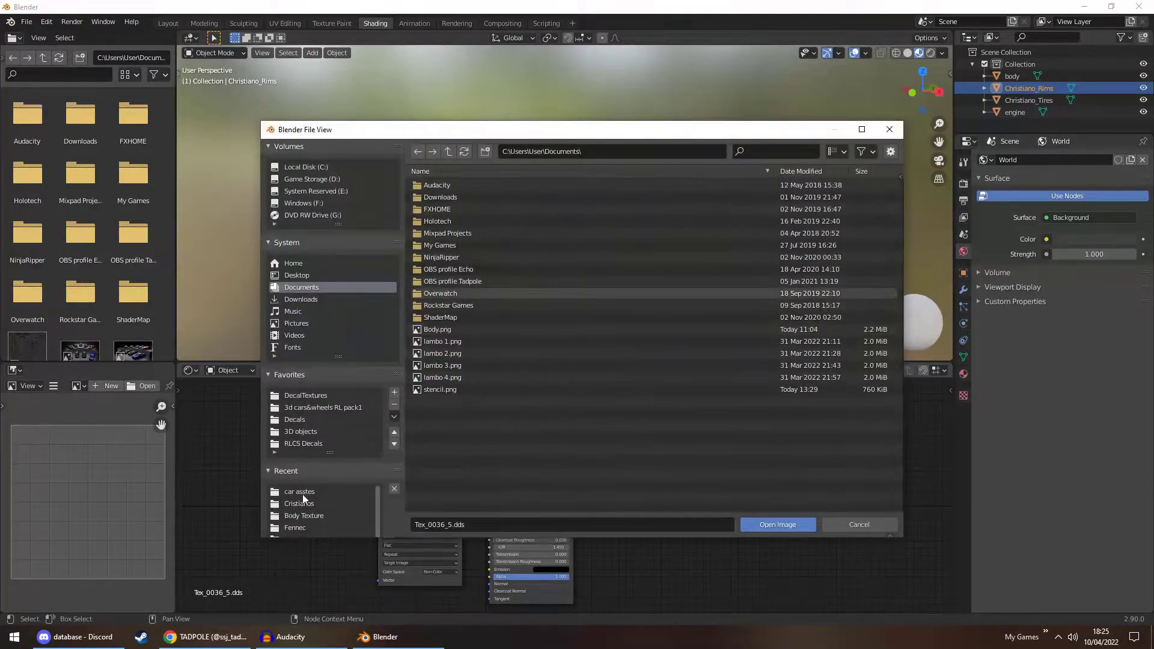
{"action": "left_click", "coordinate": [298, 492]}
{"action": "double_click", "coordinate": [458, 317]}
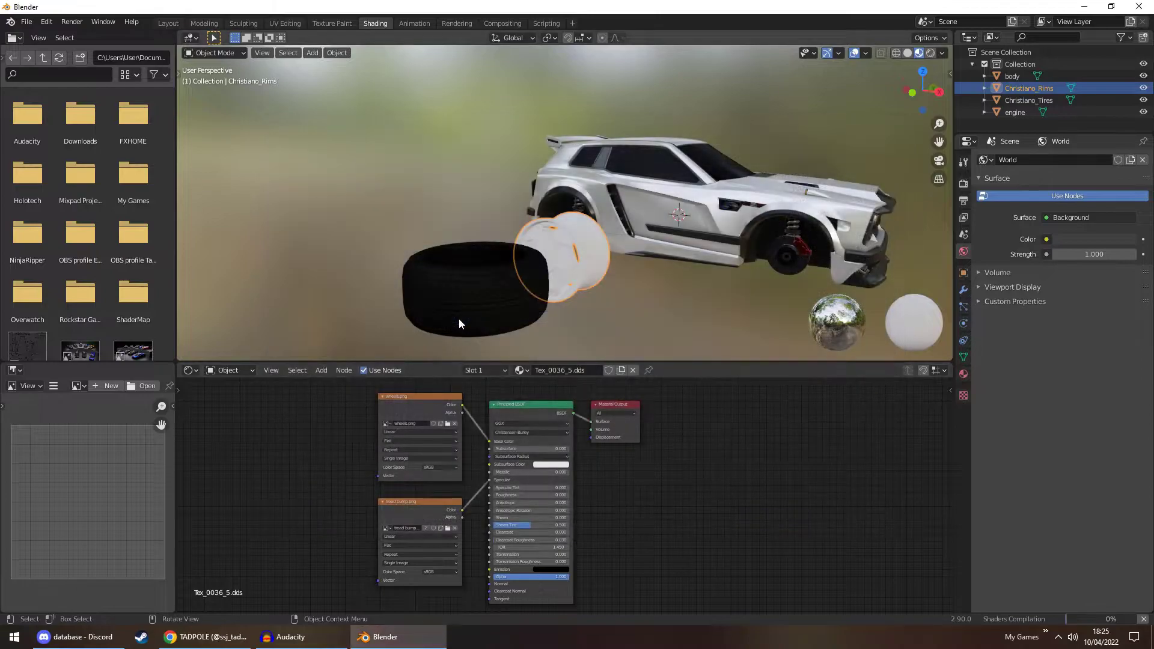
{"action": "left_click_drag", "start_coordinate": [437, 508], "coordinate": [337, 513]}
Insert a Normal Map node after the rims' bump texture and connect it to the Principled BSDF's Normal input instead of Specular
{"action": "key", "text": "shift+a"}
{"action": "left_click", "coordinate": [305, 463]}
{"action": "type", "text": "no"}
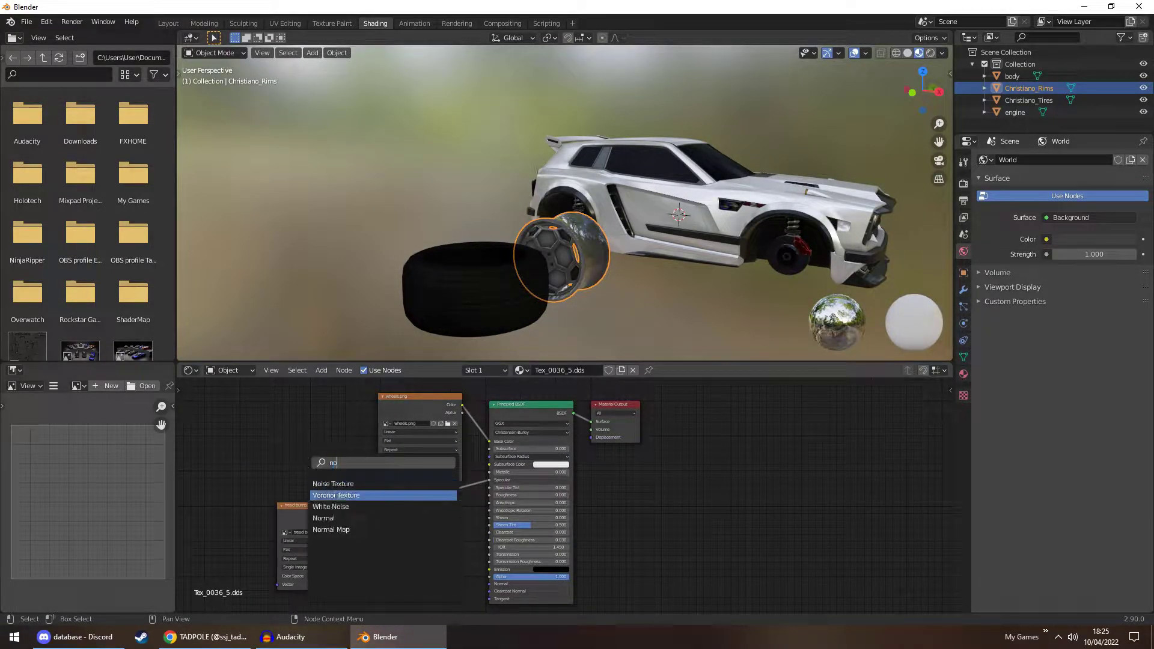
{"action": "left_click", "coordinate": [331, 529]}
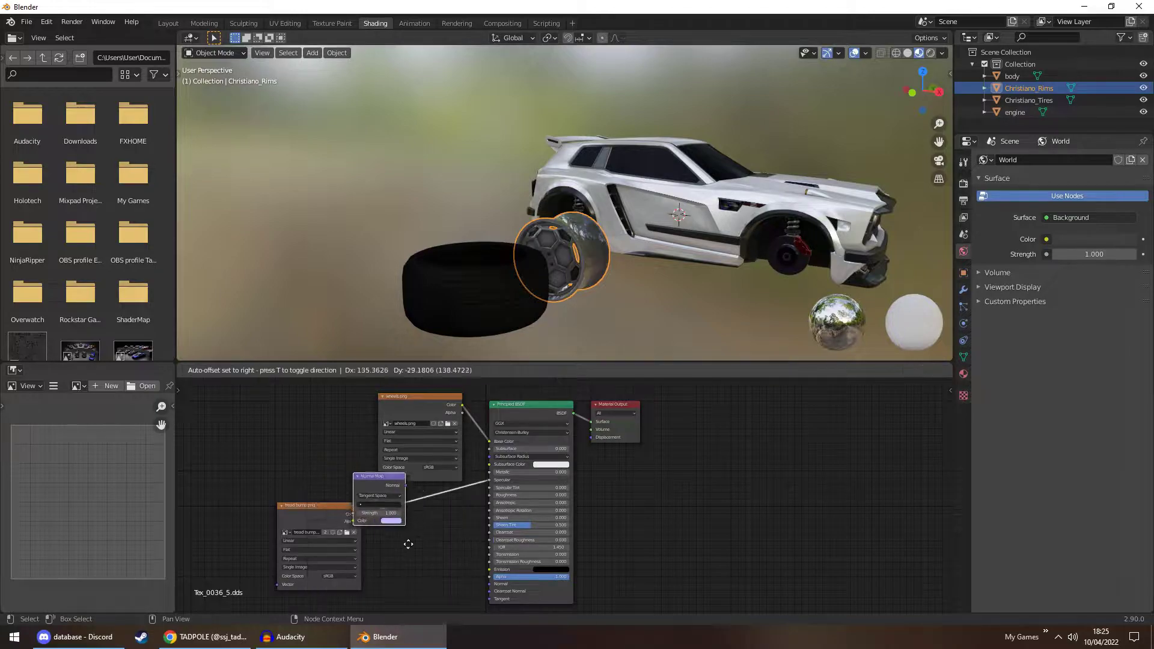
{"action": "left_click", "coordinate": [447, 535]}
{"action": "left_click_drag", "start_coordinate": [488, 481], "coordinate": [489, 583]}
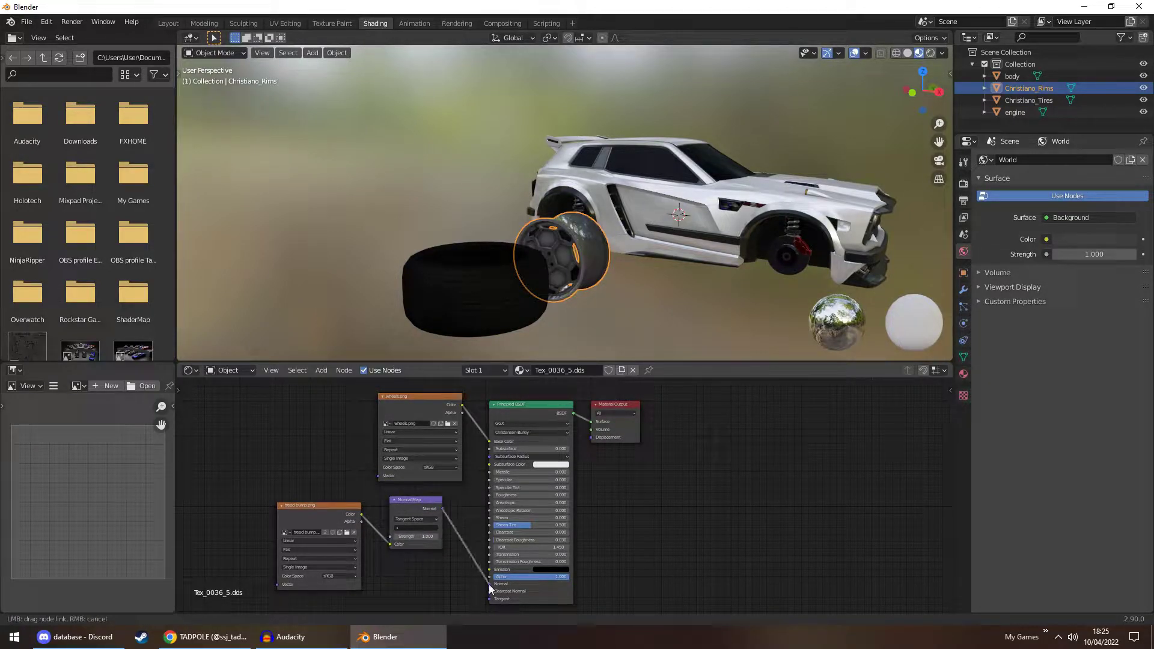
Move the rims' Normal Map node lower and replace the bump texture with wheels bump.png from the car asstes folder
{"action": "left_click_drag", "start_coordinate": [413, 502], "coordinate": [417, 536]}
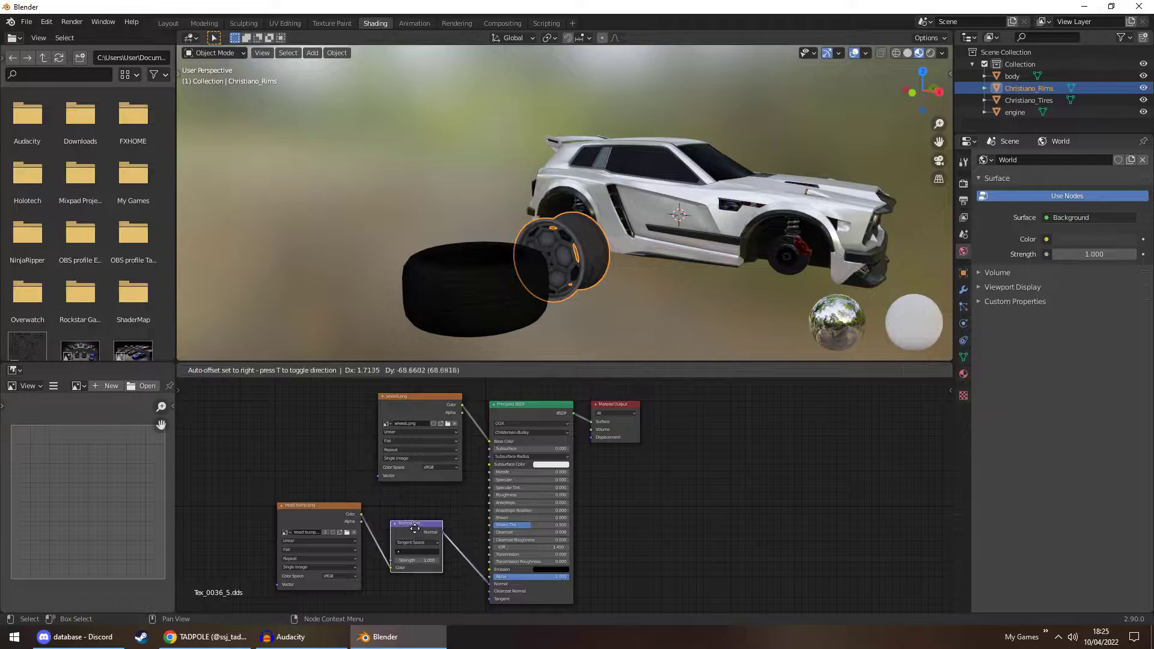
{"action": "middle_click_drag", "start_coordinate": [618, 303], "coordinate": [612, 305]}
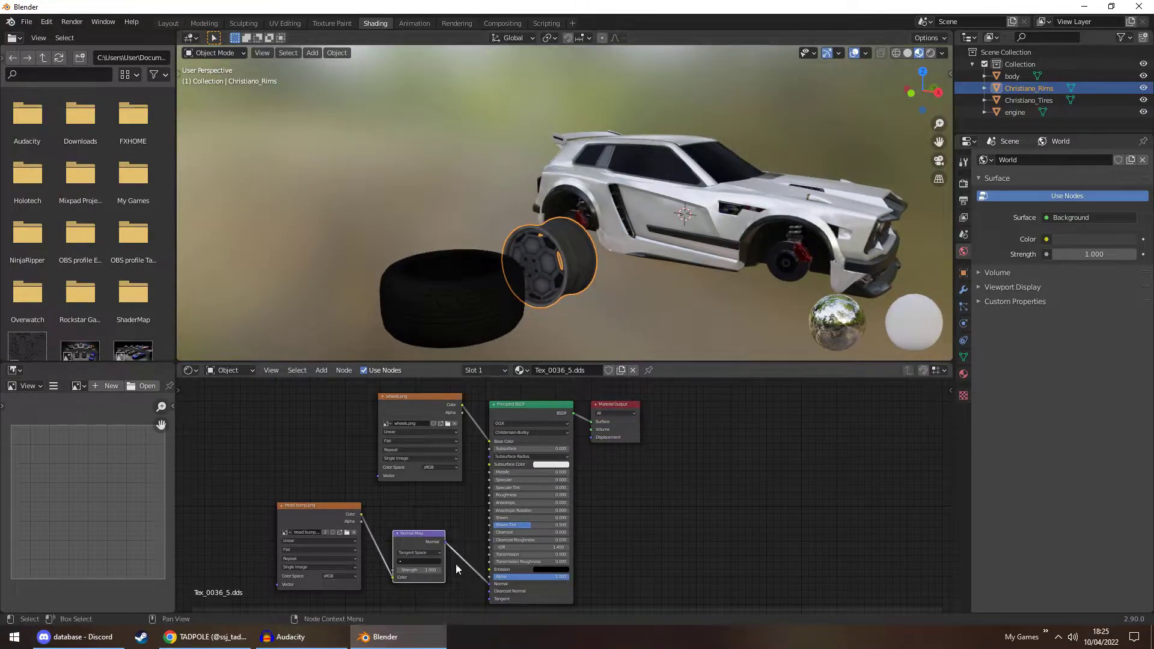
{"action": "left_click", "coordinate": [346, 532]}
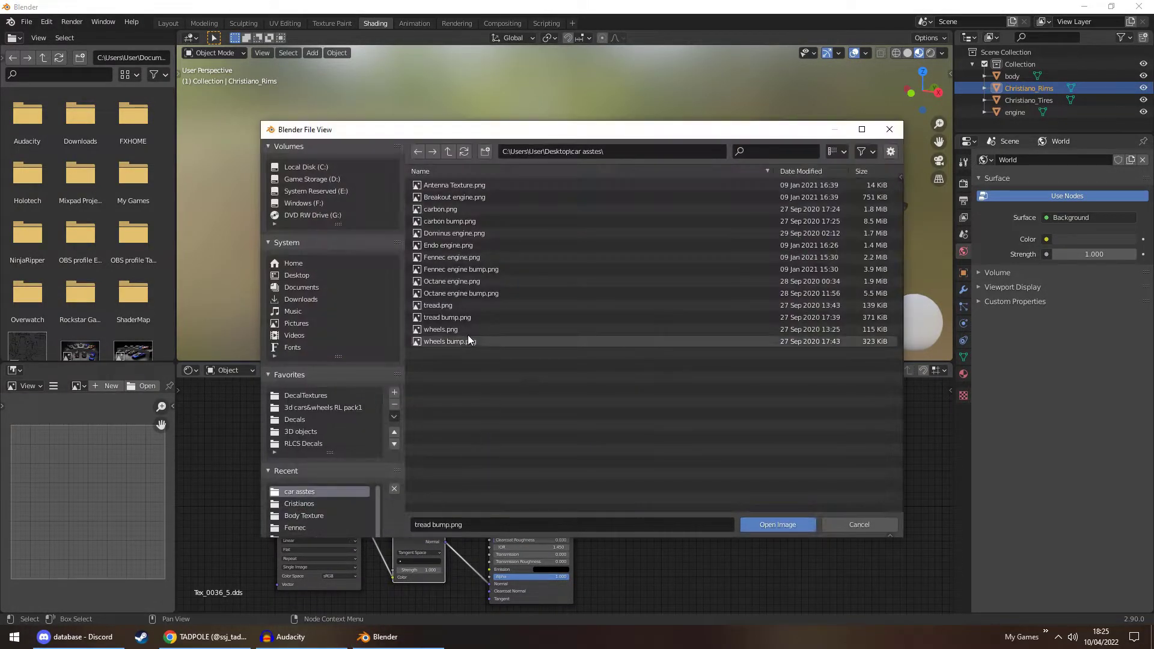
{"action": "double_click", "coordinate": [457, 340]}
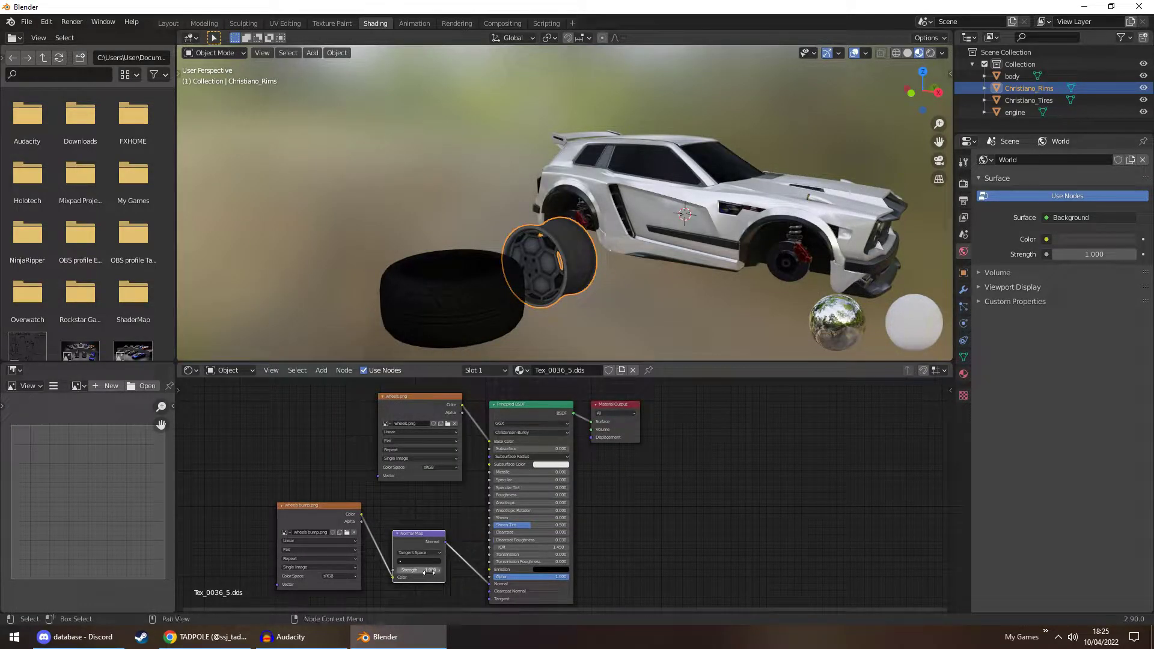
Set the rims' Principled BSDF metallic to about 0.37 and roughness to 0.223, keeping the Normal Map strength at 1.000
{"action": "mouse_move", "coordinate": [502, 472]}
{"action": "left_mouse_down"}
{"action": "mouse_move", "coordinate": [522, 472]}
{"action": "mouse_move", "coordinate": [526, 495]}
{"action": "mouse_move", "coordinate": [507, 489]}
{"action": "left_mouse_up"}
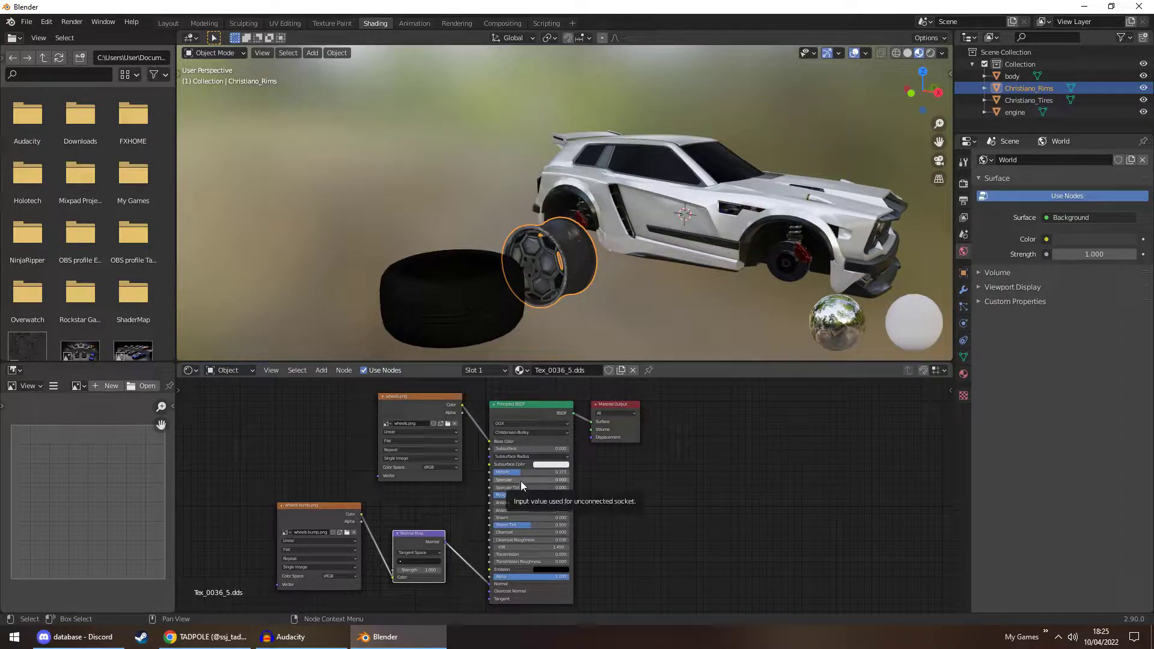
{"action": "left_click", "coordinate": [421, 569]}
{"action": "type", "text": "0.223"}
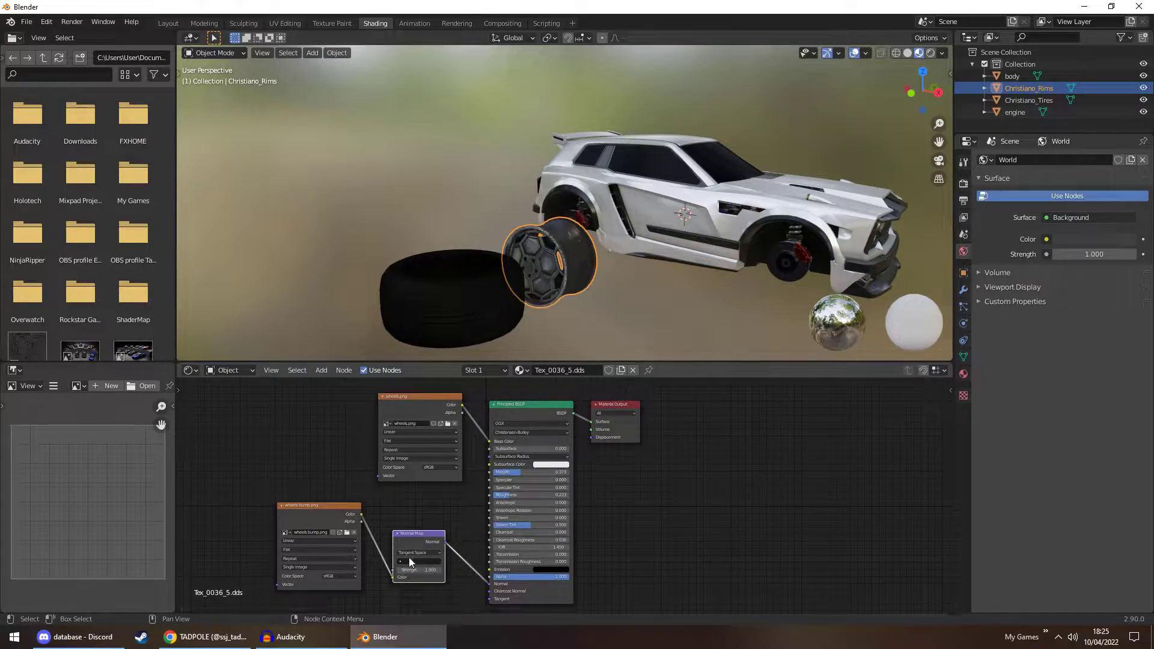
{"action": "key", "text": "Return"}
{"action": "left_click_drag", "start_coordinate": [421, 570], "coordinate": [439, 572]}
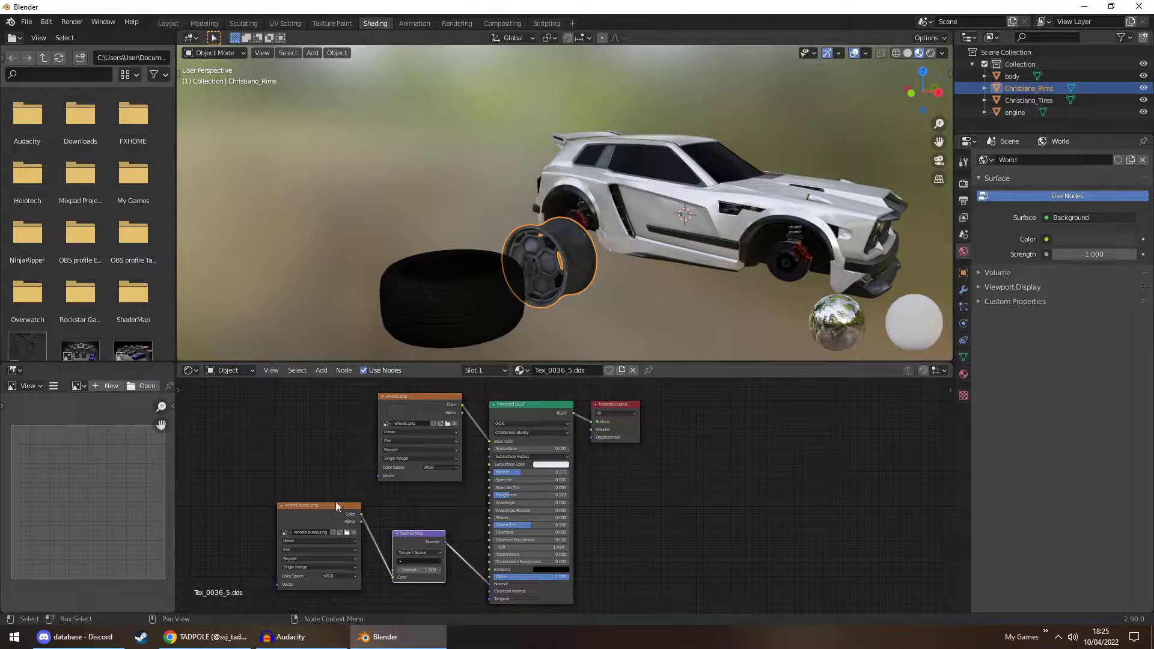
Select the tire in the Layout workspace and rotate it upright, setting its X rotation to 0°
{"action": "left_click", "coordinate": [168, 23]}
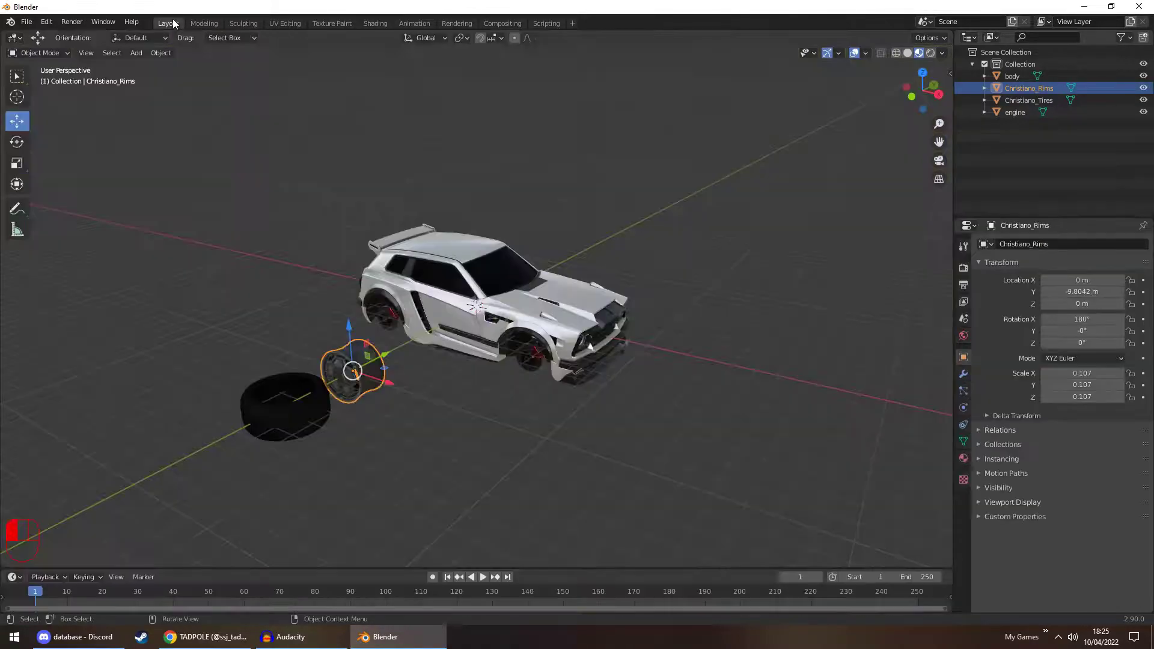
{"action": "left_click", "coordinate": [373, 399]}
{"action": "left_click", "coordinate": [307, 413]}
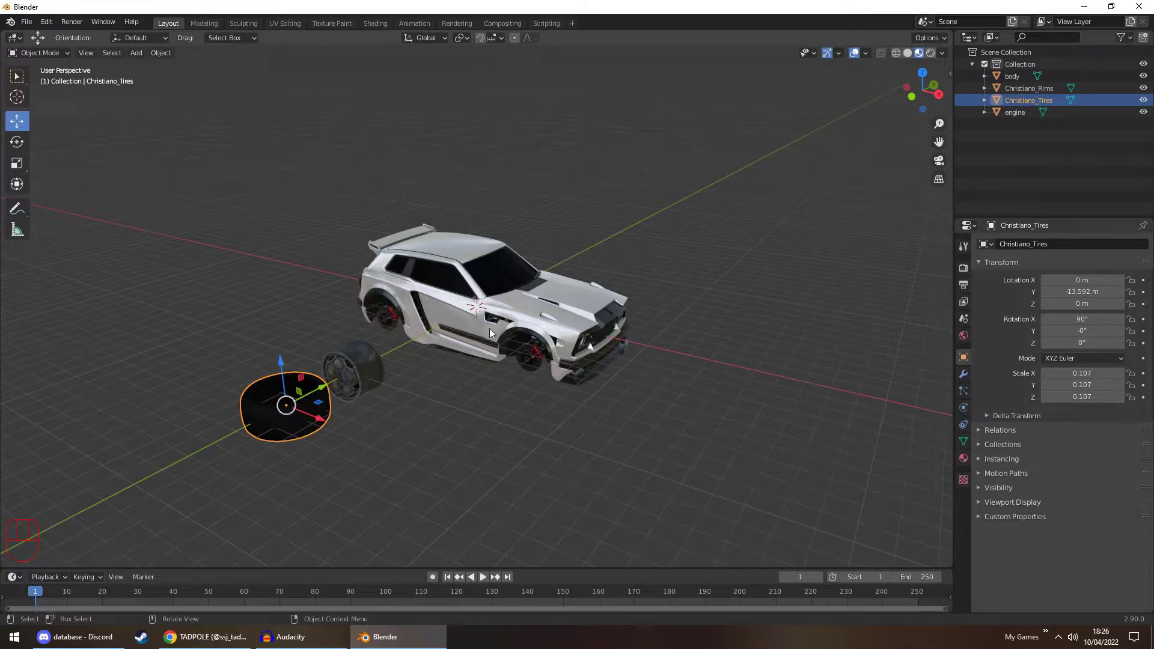
{"action": "left_click", "coordinate": [380, 447]}
{"action": "left_click", "coordinate": [291, 414]}
{"action": "key", "text": "space"}
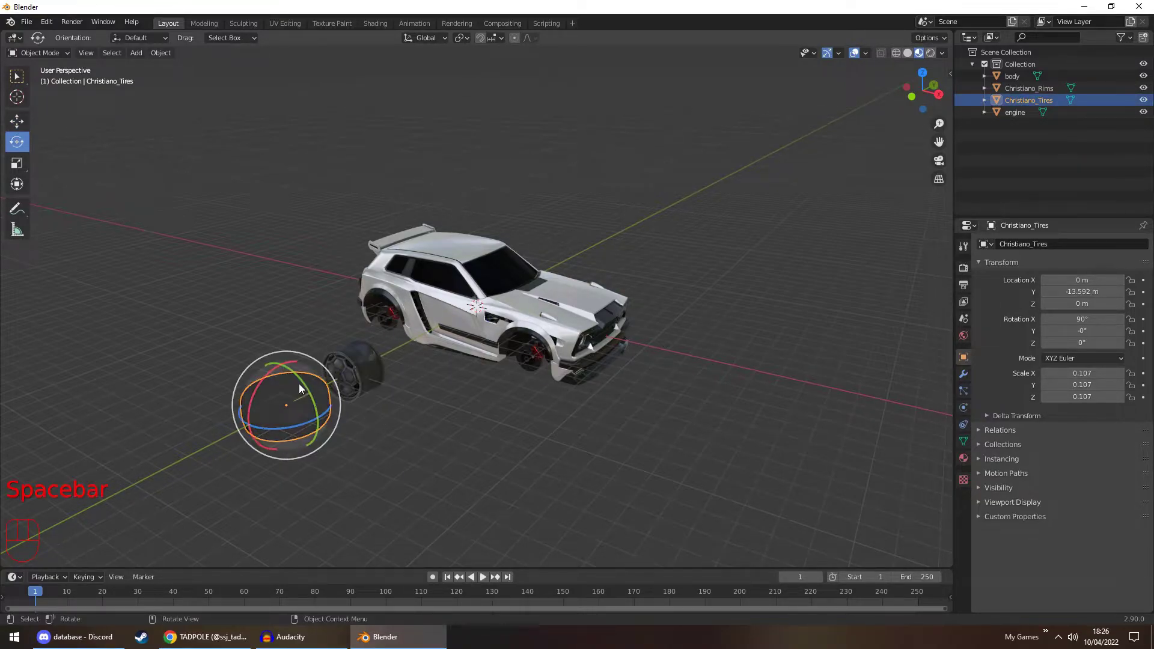
{"action": "middle_click_drag", "start_coordinate": [280, 374], "coordinate": [396, 404]}
{"action": "left_click_drag", "start_coordinate": [214, 362], "coordinate": [217, 391]}
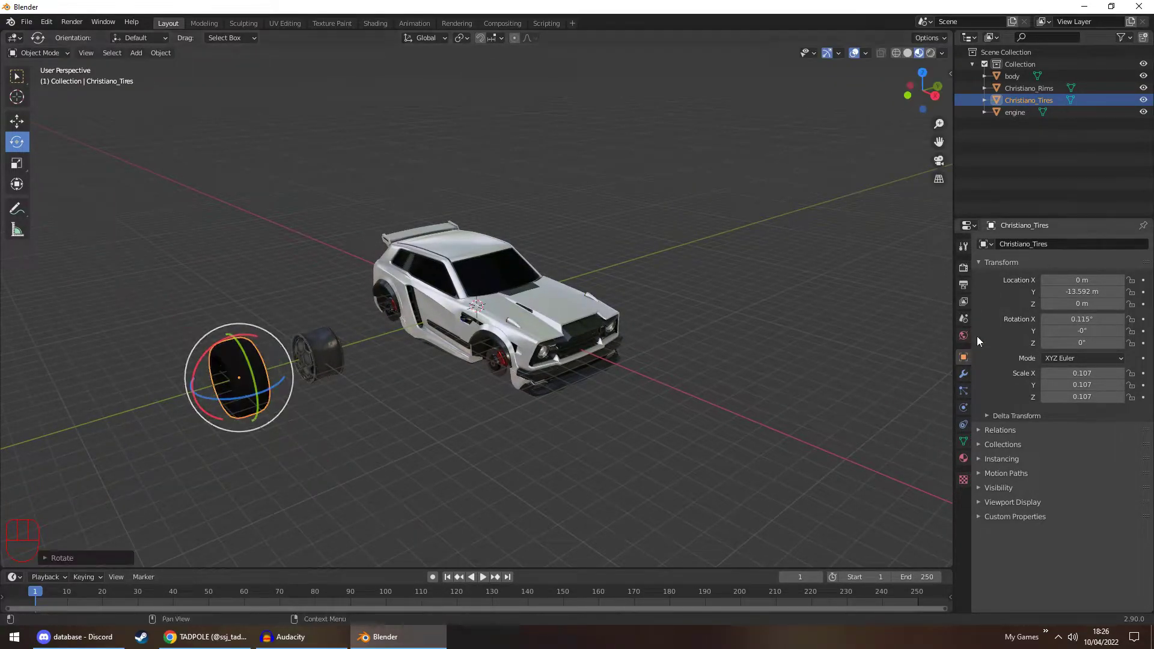
{"action": "left_click_drag", "start_coordinate": [1080, 319], "coordinate": [1071, 355]}
Copy the tire's Y location of -13.592 m to the rims so they sit inside the tire
{"action": "key", "text": "ctrl+c"}
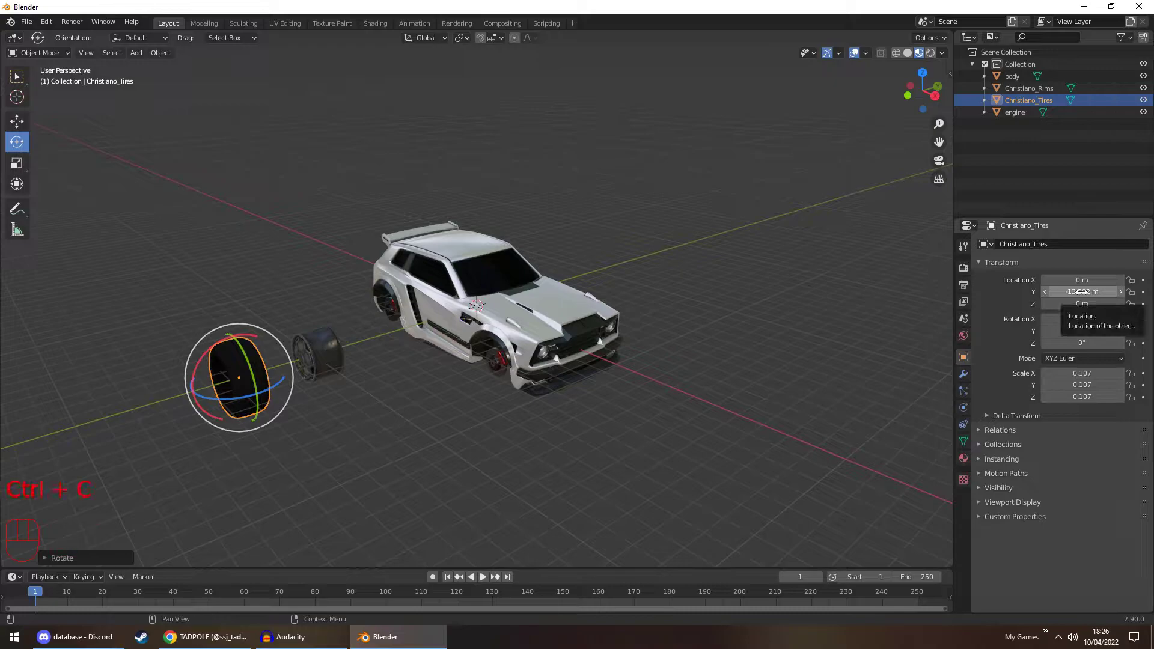
{"action": "left_click", "coordinate": [321, 358]}
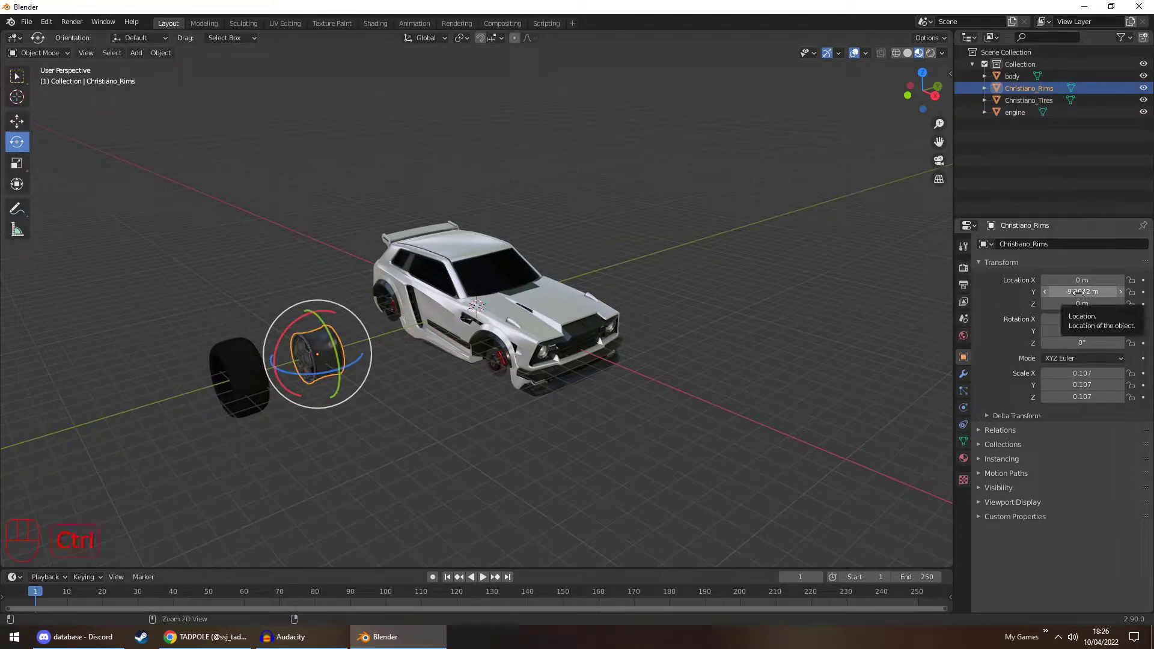
{"action": "key", "text": "ctrl+v"}
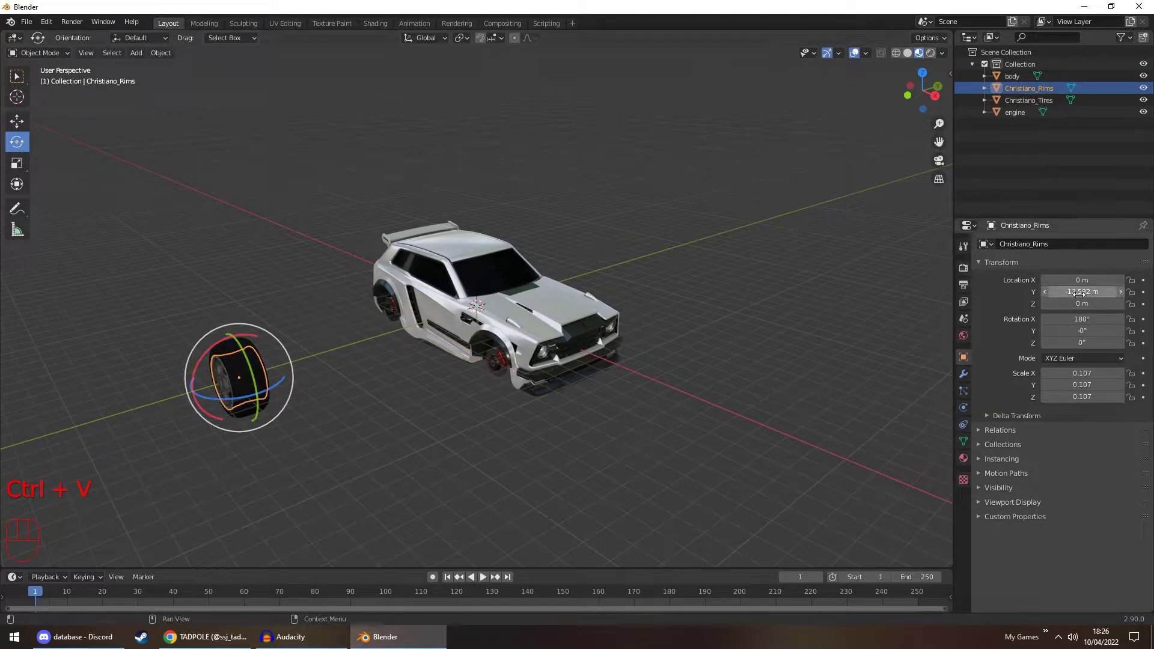
{"action": "left_click", "coordinate": [676, 436]}
{"action": "middle_click_drag", "start_coordinate": [395, 438], "coordinate": [482, 415]}
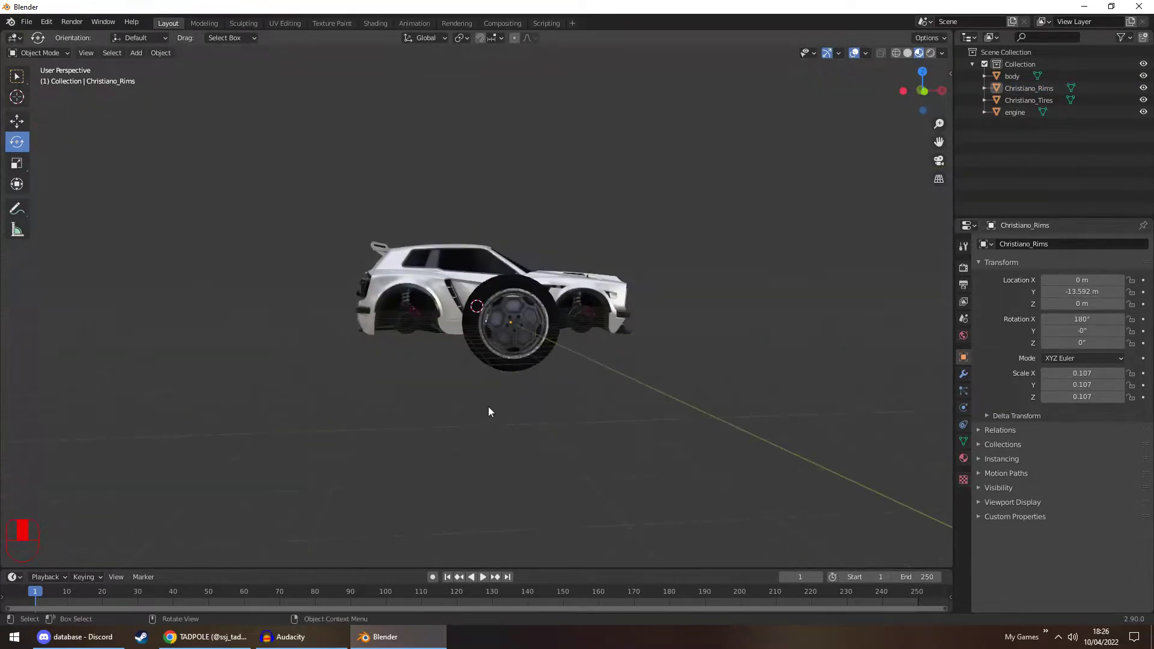
{"action": "scroll", "coordinate": [482, 415], "scroll_direction": "up", "scroll_amount": 4}
Select the rims and set their Y rotation to 180°, first resetting it to 0 after a freehand rotation
{"action": "left_click", "coordinate": [425, 377]}
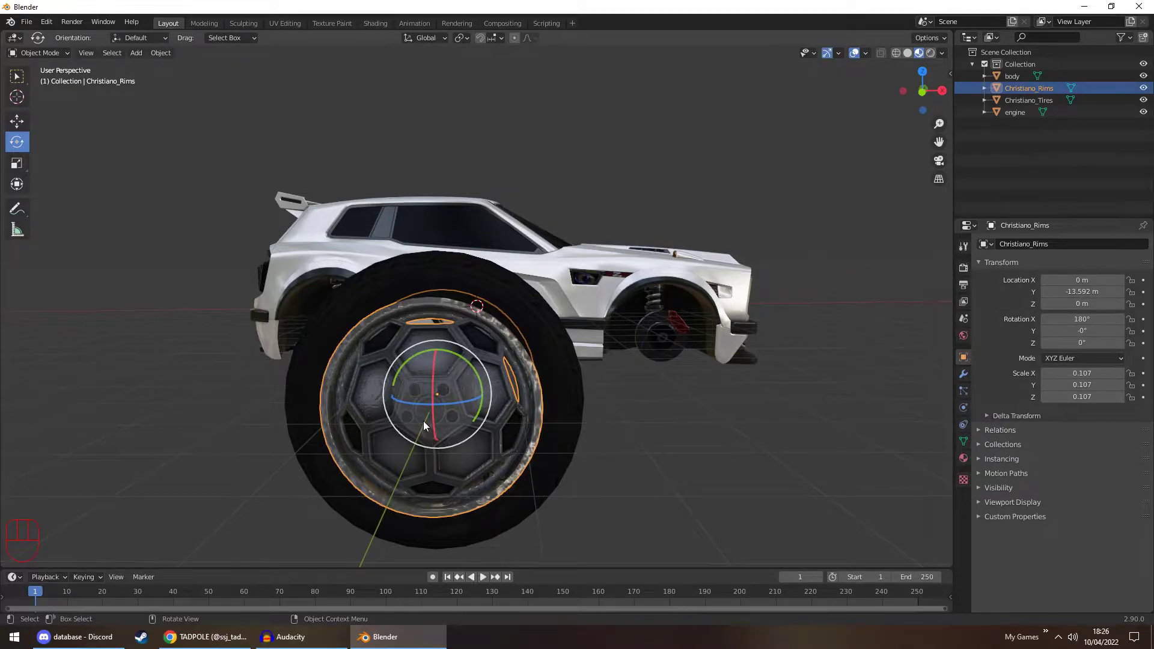
{"action": "mouse_move", "coordinate": [452, 353]}
{"action": "left_mouse_down"}
{"action": "mouse_move", "coordinate": [481, 388]}
{"action": "mouse_move", "coordinate": [463, 359]}
{"action": "mouse_move", "coordinate": [432, 350]}
{"action": "mouse_move", "coordinate": [472, 366]}
{"action": "mouse_move", "coordinate": [437, 362]}
{"action": "mouse_move", "coordinate": [454, 367]}
{"action": "left_mouse_up"}
{"action": "left_click", "coordinate": [1082, 331]}
{"action": "key", "text": "ctrl+a"}
{"action": "type", "text": "0"}
{"action": "key", "text": "Return"}
{"action": "left_click", "coordinate": [1082, 331]}
{"action": "type", "text": "180"}
{"action": "key", "text": "Return"}
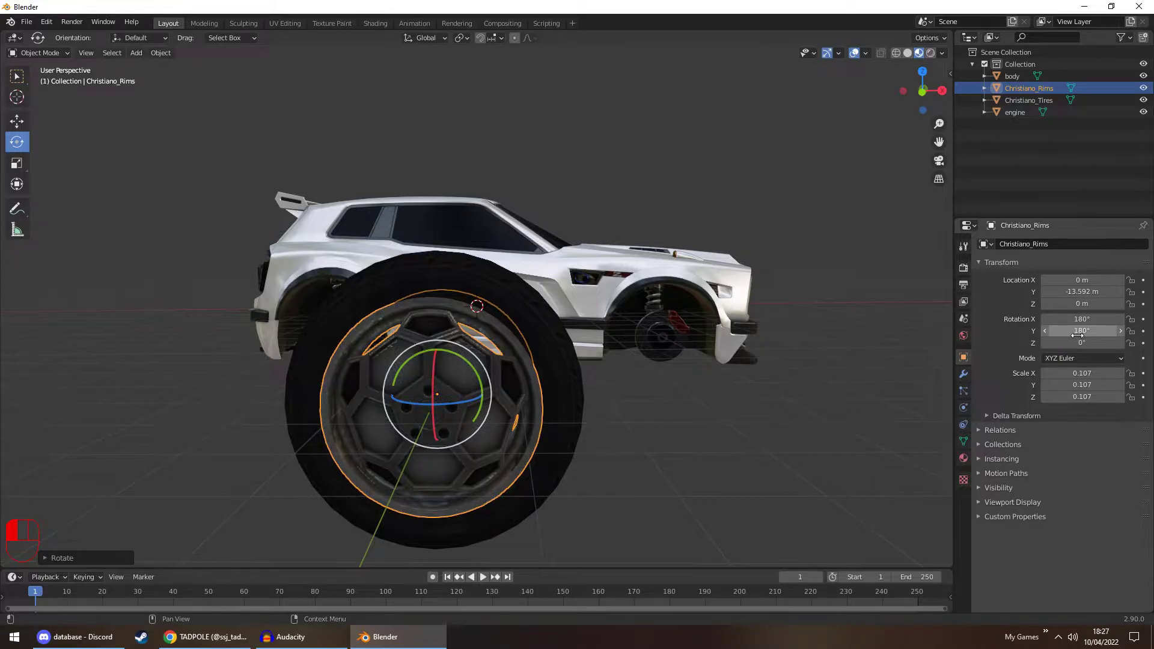
{"action": "middle_click_drag", "start_coordinate": [844, 372], "coordinate": [683, 373]}
{"action": "left_click", "coordinate": [442, 448]}
{"action": "middle_click_drag", "start_coordinate": [442, 448], "coordinate": [465, 450]}
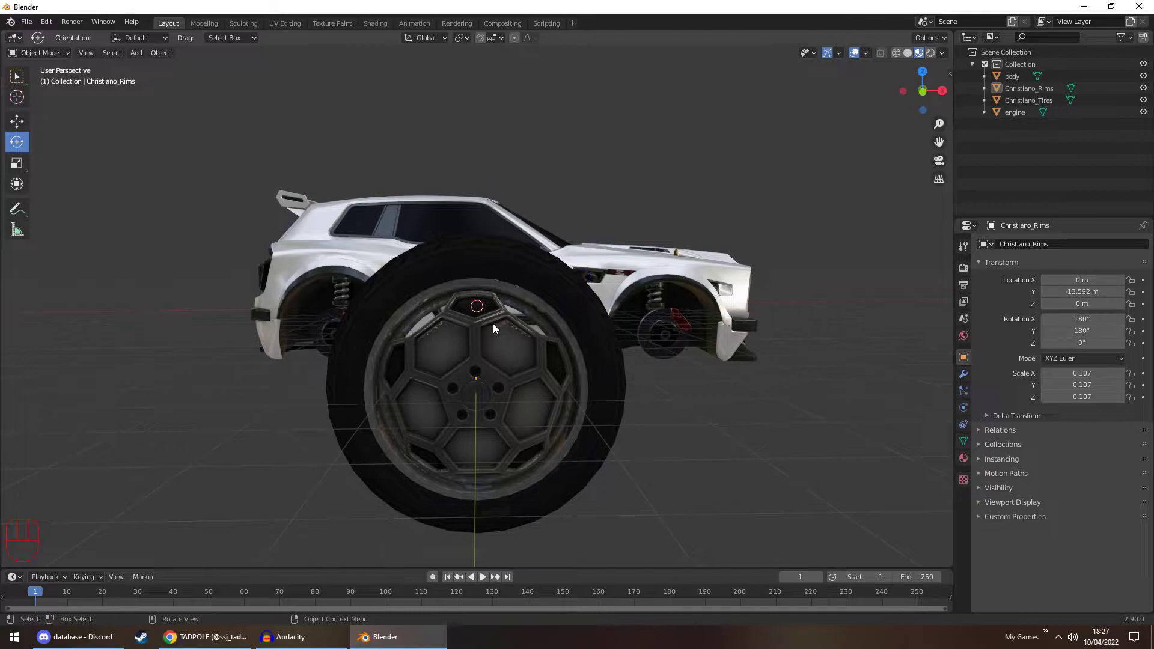
Try moving the tire alone along the X axis, and undo the move
{"action": "left_click", "coordinate": [614, 368]}
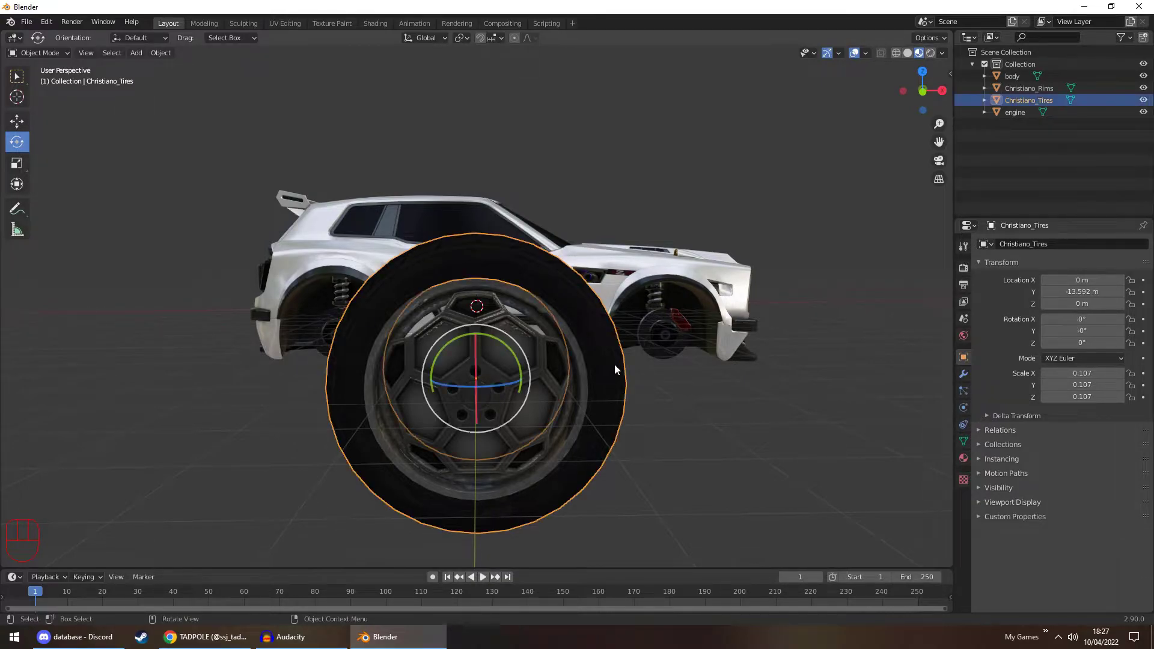
{"action": "key", "text": "space"}
{"action": "left_click_drag", "start_coordinate": [515, 375], "coordinate": [777, 389]}
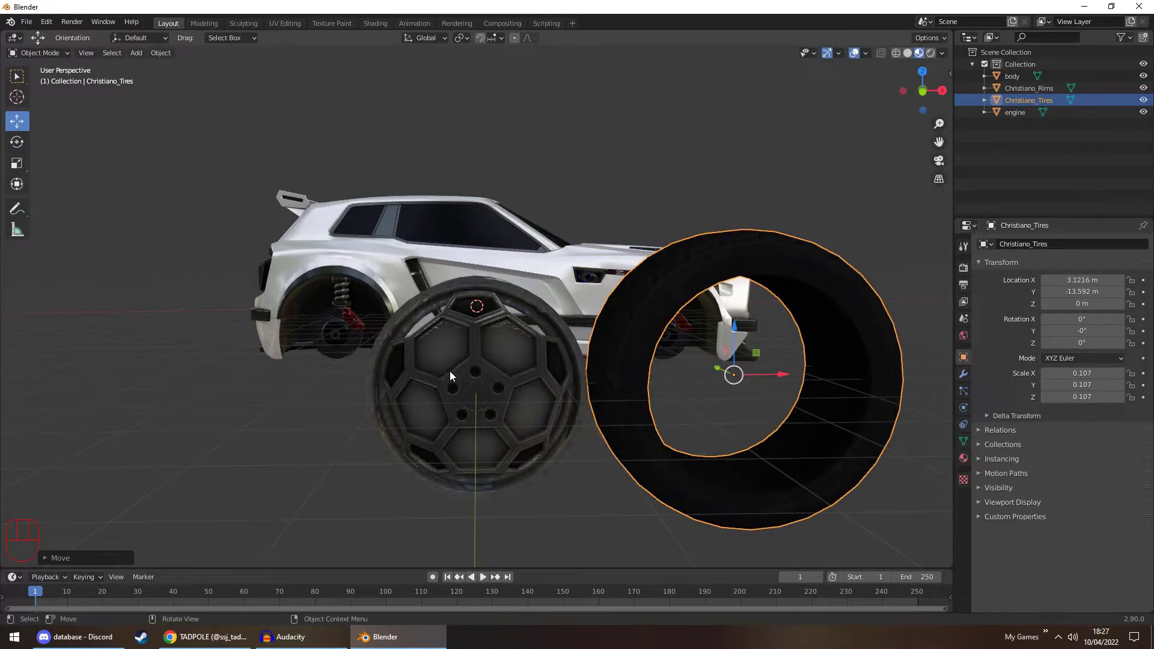
{"action": "key", "text": "ctrl+z"}
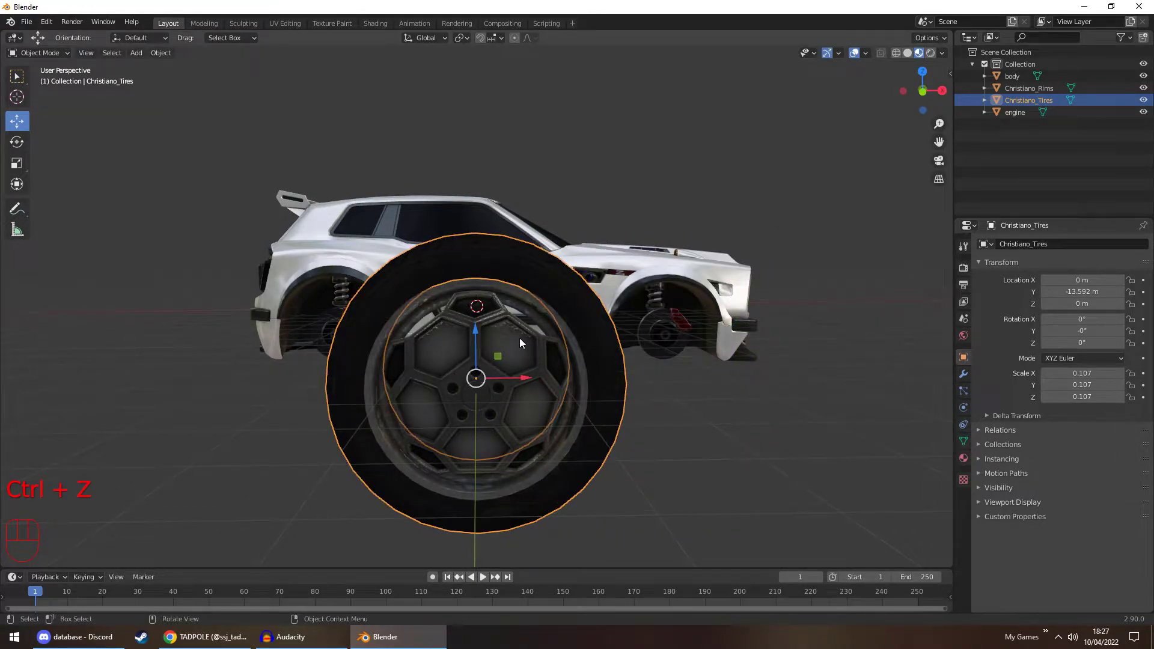
Select the rims together with the tire and parent the rims to the tire using Object (Keep Transform)
{"action": "left_click", "coordinate": [506, 379]}
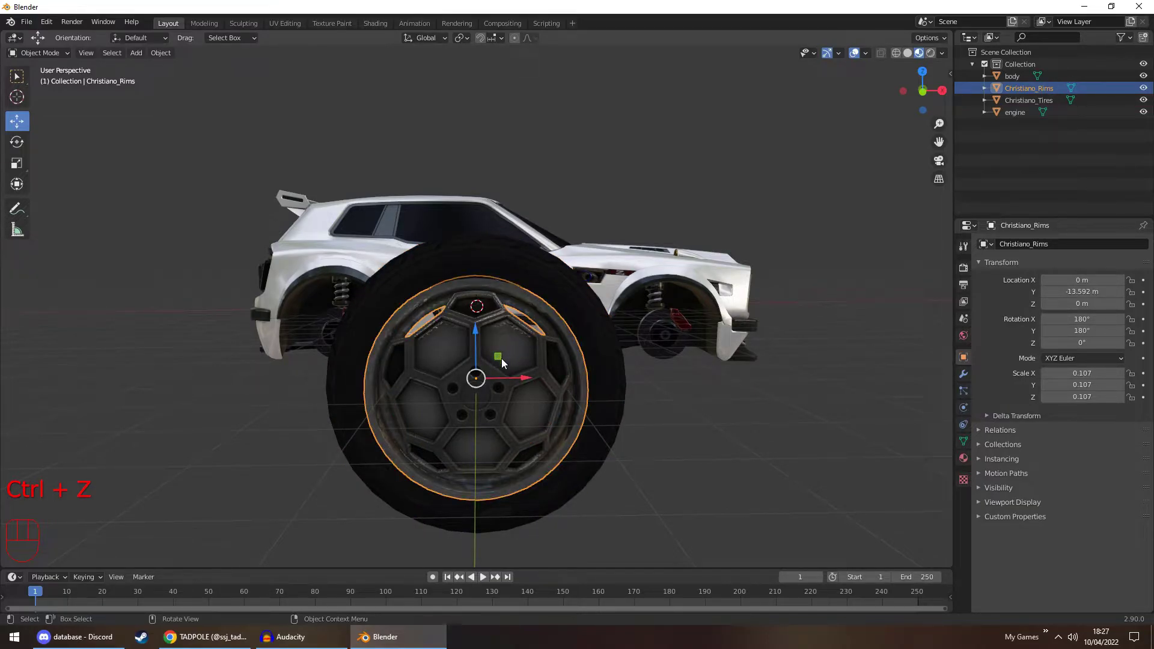
{"action": "key", "text": "shift"}
{"action": "left_click", "coordinate": [577, 313], "text": "shift"}
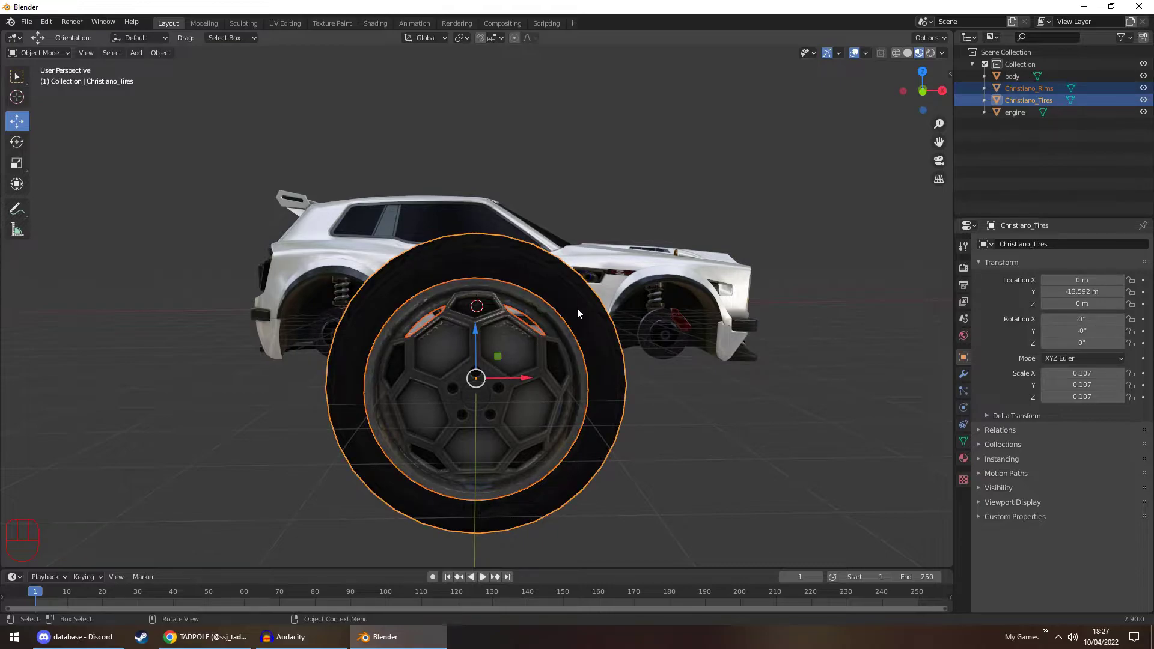
{"action": "key", "text": "ctrl+p"}
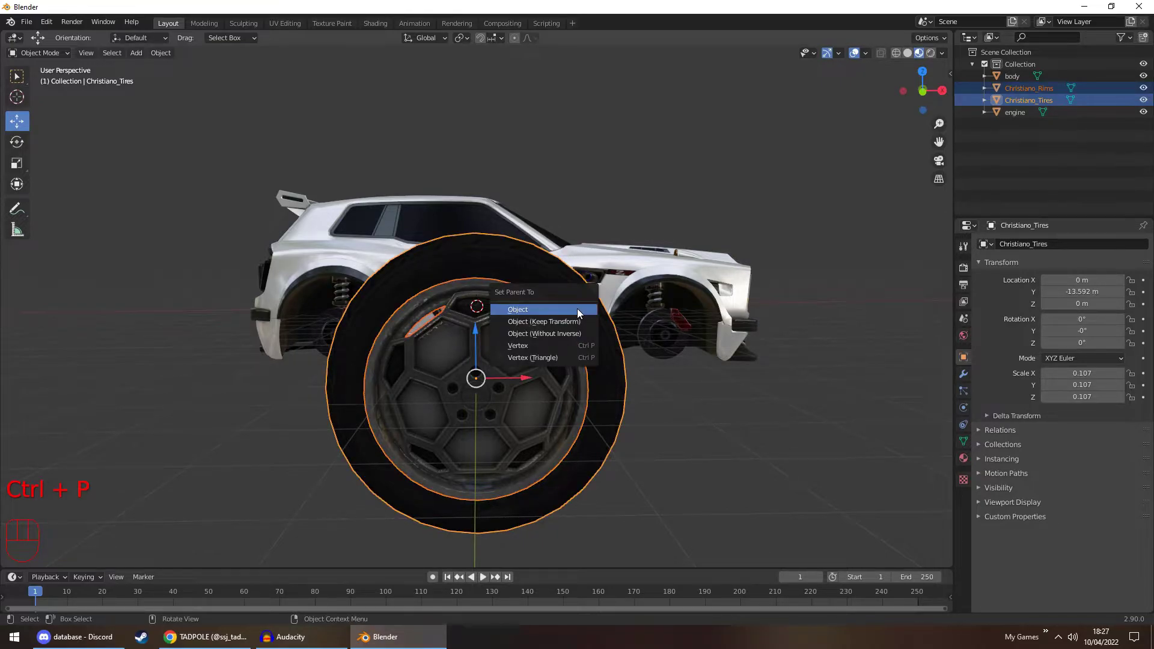
{"action": "left_click", "coordinate": [550, 323]}
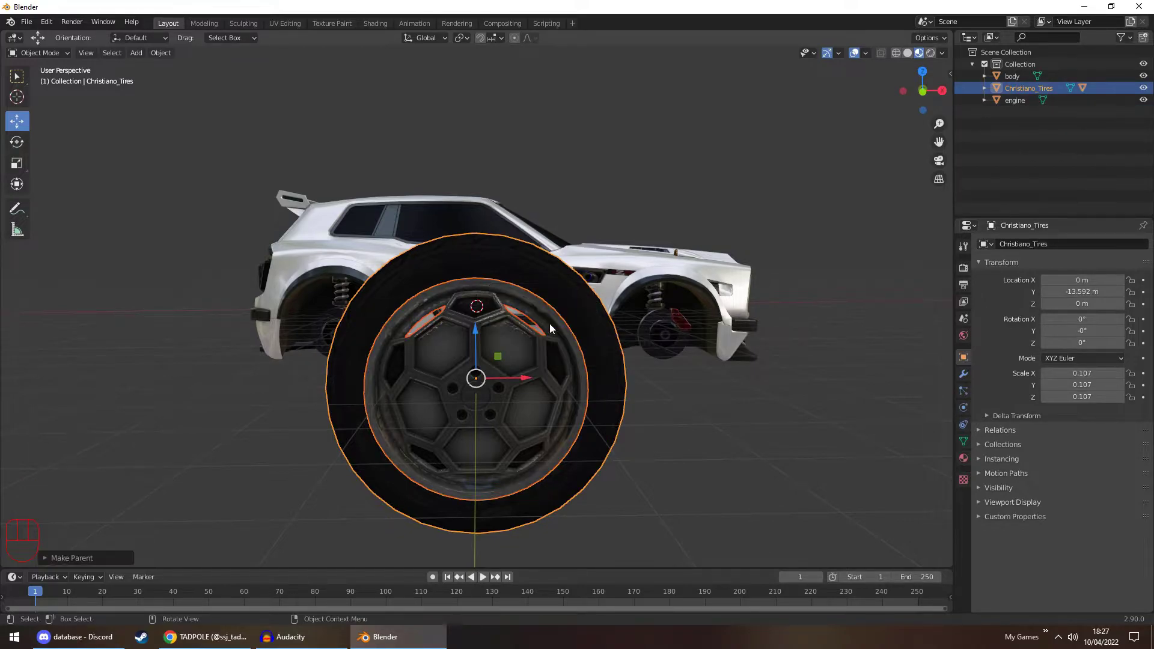
{"action": "left_click", "coordinate": [726, 420]}
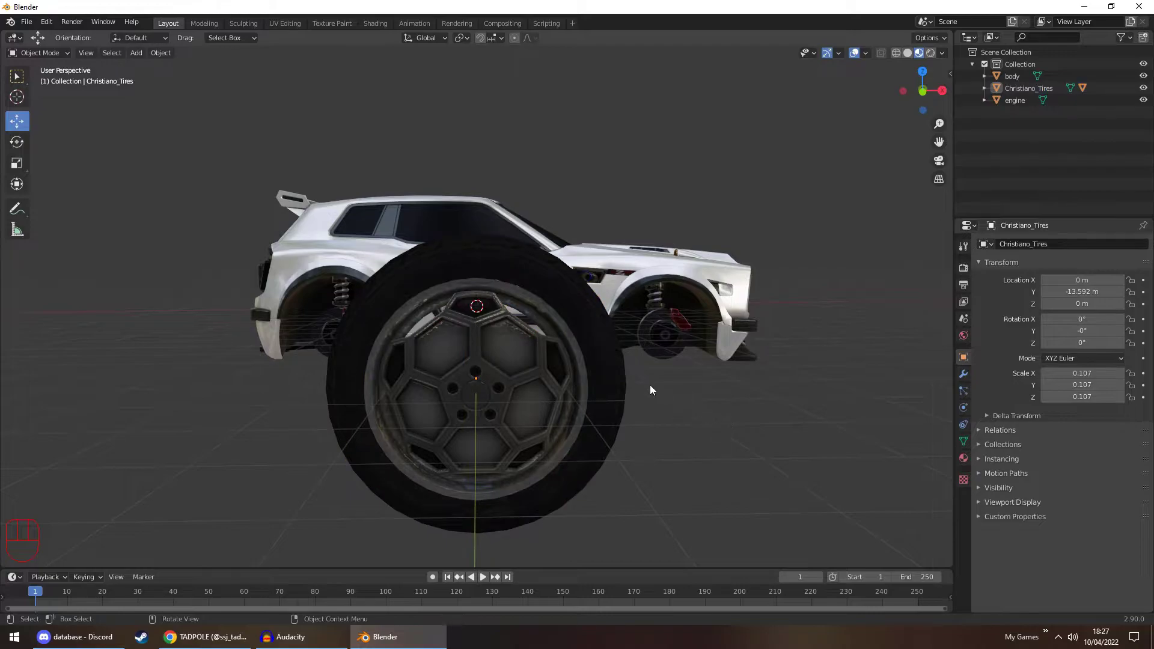
Move the wheel beside the car's front wheel arch, to about X 4.85 m and Y -5.96 m
{"action": "left_click", "coordinate": [608, 374]}
{"action": "left_click_drag", "start_coordinate": [524, 378], "coordinate": [305, 378]}
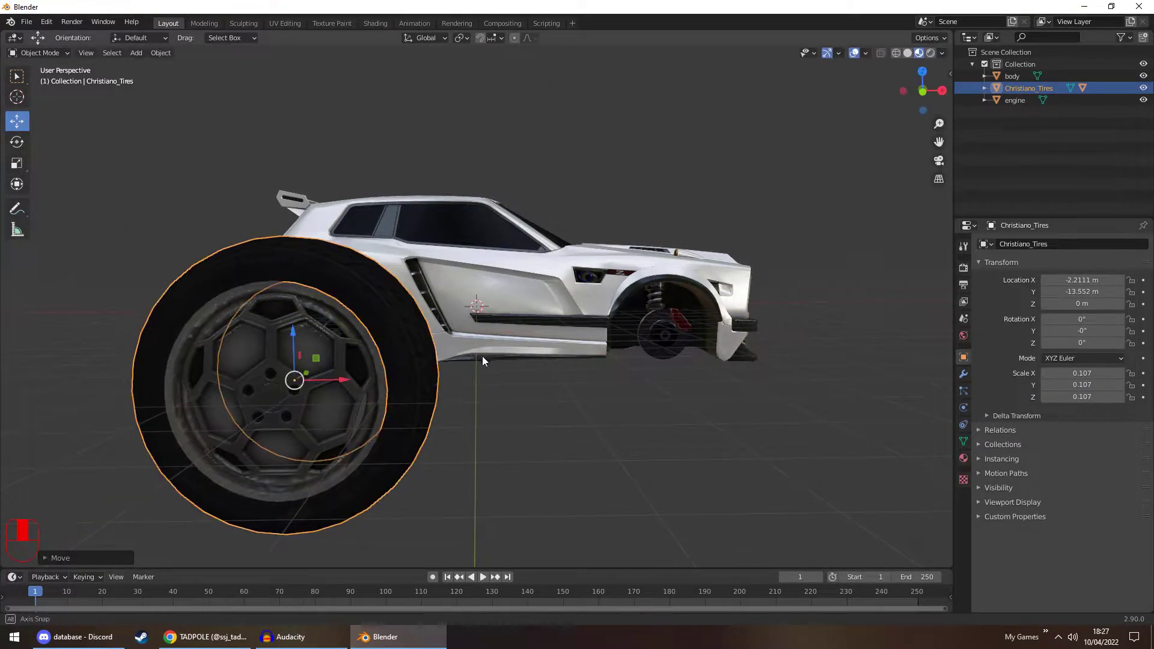
{"action": "middle_click_drag", "start_coordinate": [485, 356], "coordinate": [447, 368]}
{"action": "scroll", "coordinate": [384, 369], "scroll_direction": "down", "scroll_amount": 3}
{"action": "left_click_drag", "start_coordinate": [273, 368], "coordinate": [564, 344]}
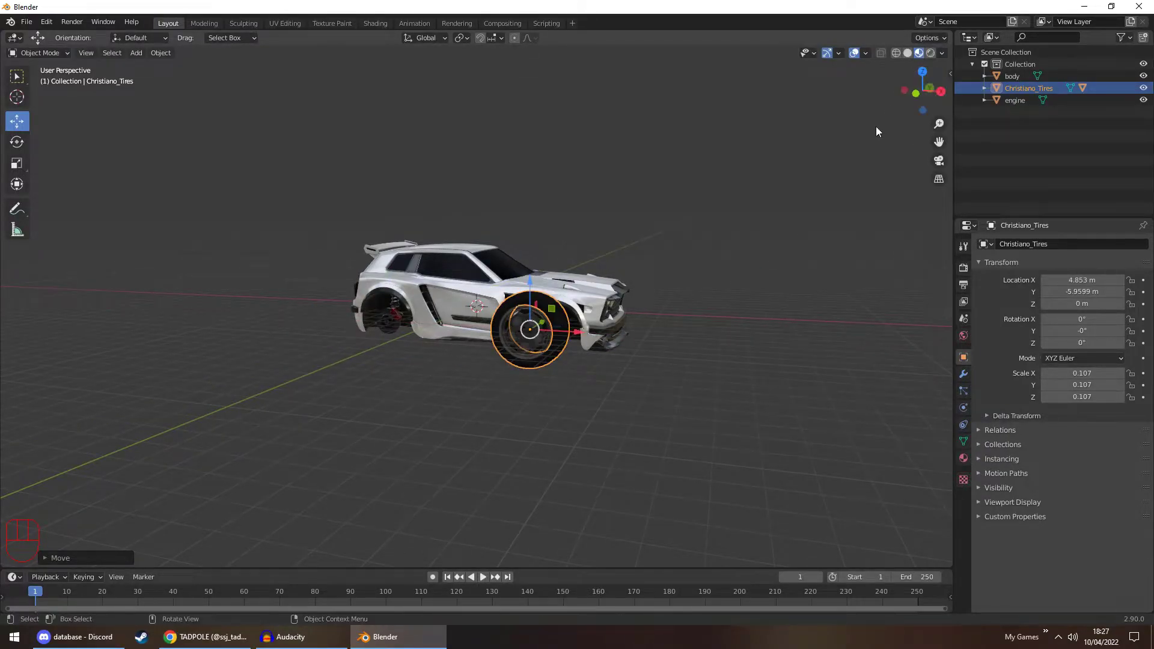
Lower the wheel to about Z -0.53 m in front orthographic view and switch the viewport to wireframe shading
{"action": "middle_click_drag", "start_coordinate": [748, 132], "coordinate": [777, 124]}
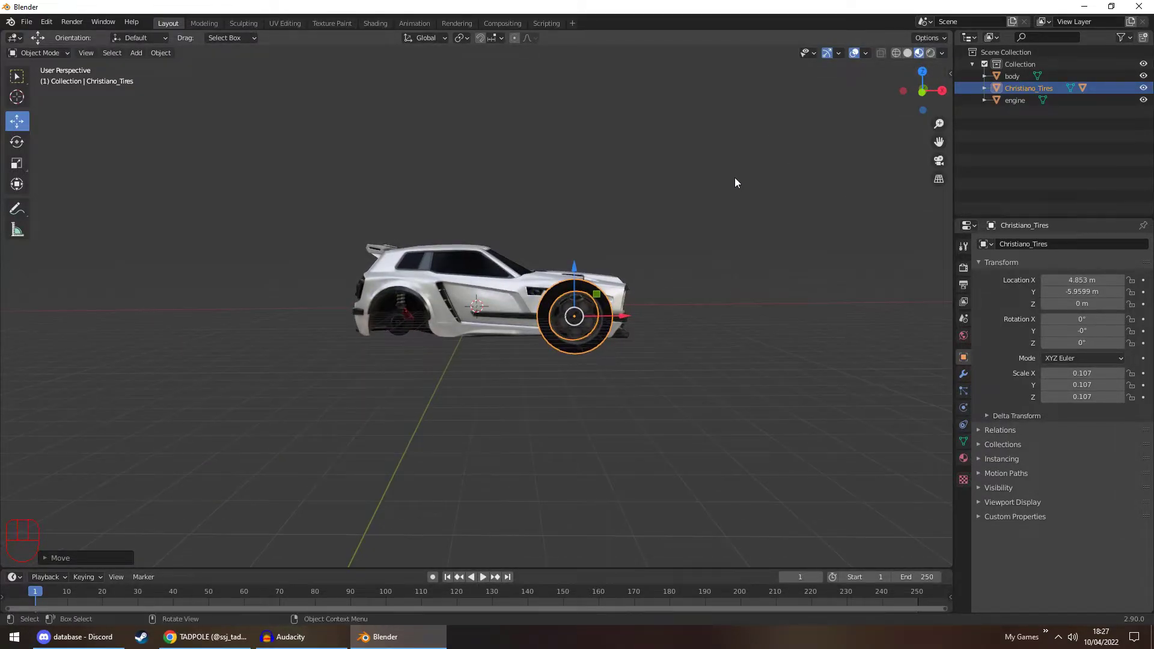
{"action": "scroll", "coordinate": [715, 205], "scroll_direction": "up", "scroll_amount": 4}
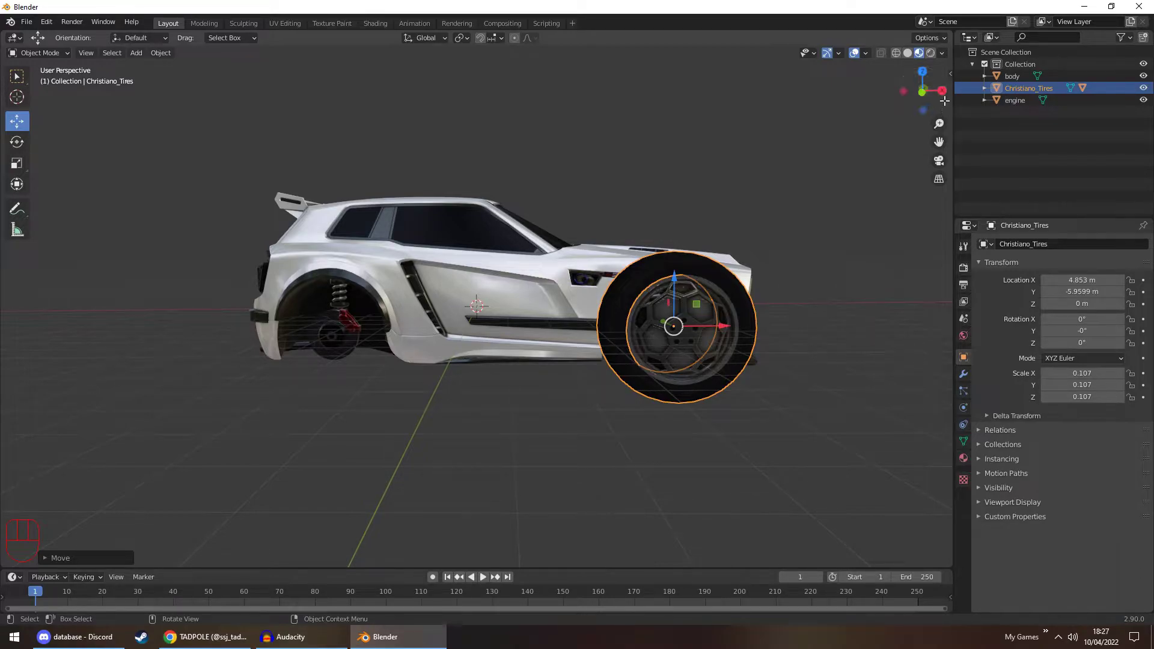
{"action": "middle_click_drag", "start_coordinate": [885, 103], "coordinate": [827, 151]}
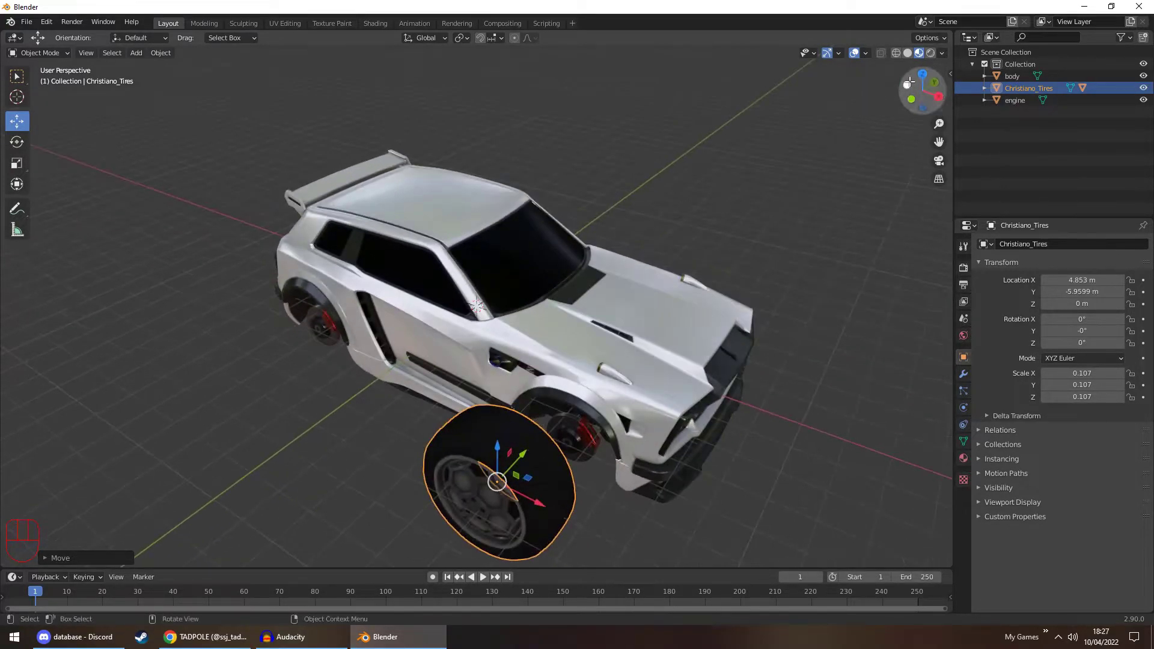
{"action": "left_click_drag", "start_coordinate": [911, 98], "coordinate": [824, 119]}
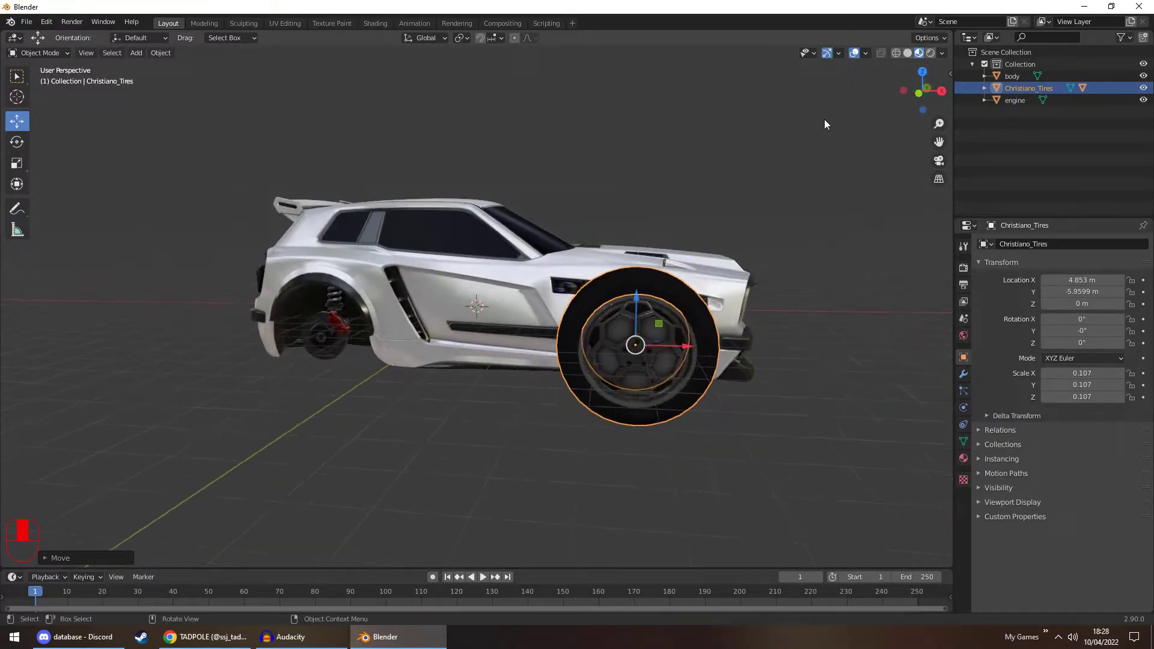
{"action": "left_click", "coordinate": [919, 93]}
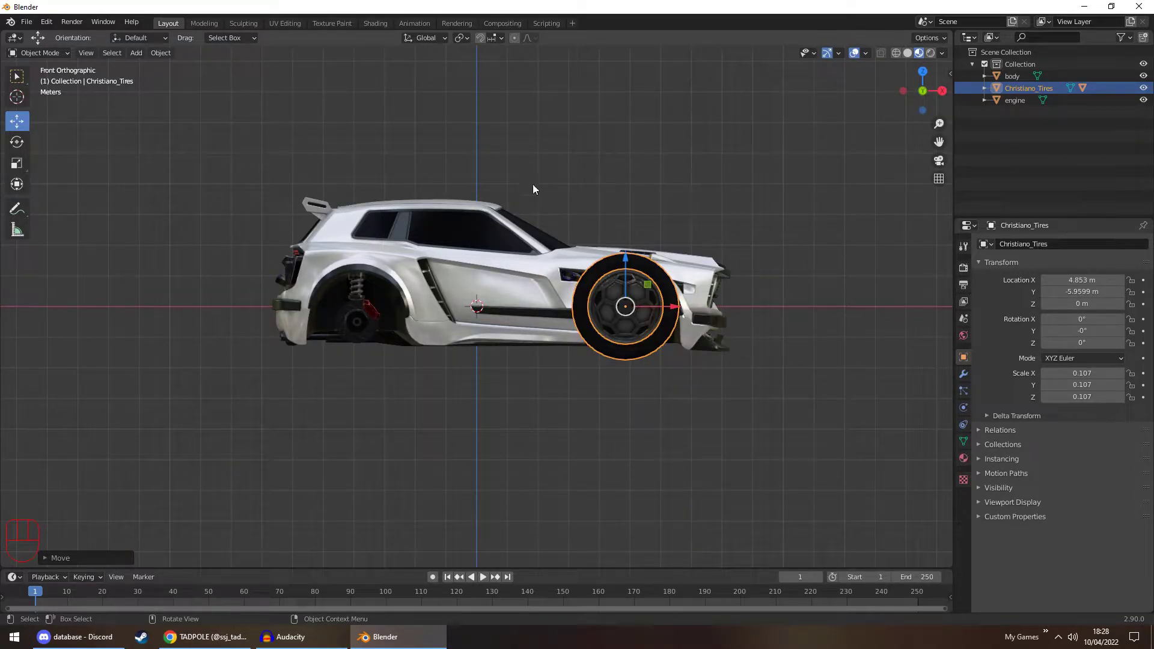
{"action": "scroll", "coordinate": [623, 261], "scroll_direction": "up", "scroll_amount": 5}
{"action": "left_click_drag", "start_coordinate": [939, 142], "coordinate": [518, 103]}
{"action": "left_click_drag", "start_coordinate": [429, 240], "coordinate": [642, 278]}
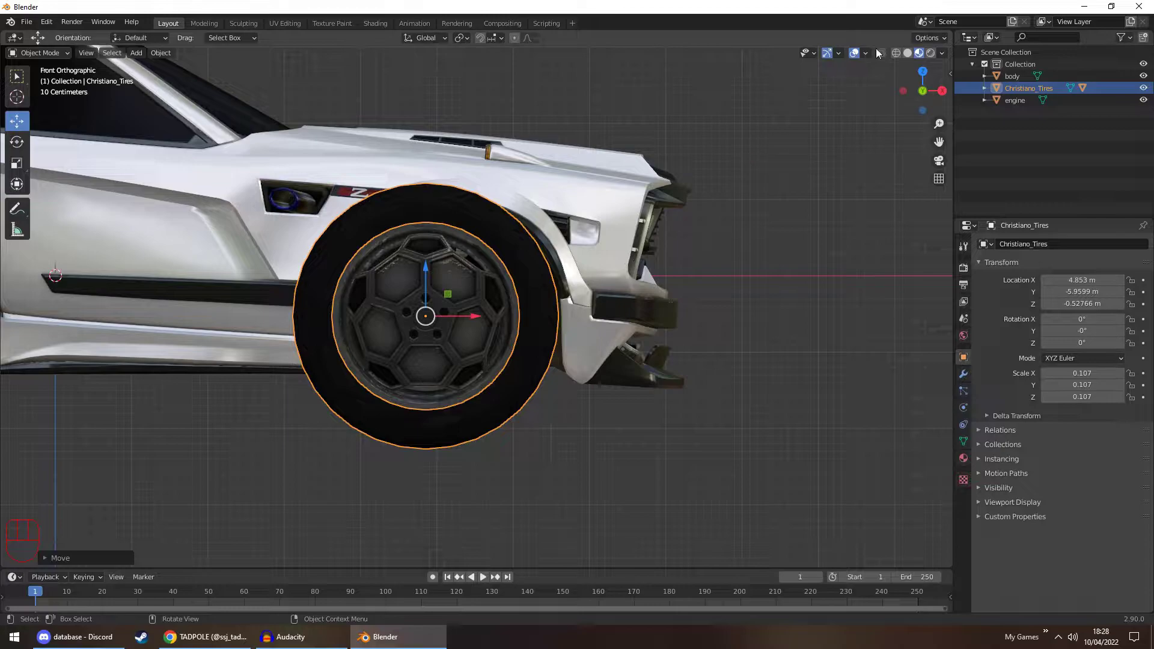
{"action": "left_click", "coordinate": [895, 52]}
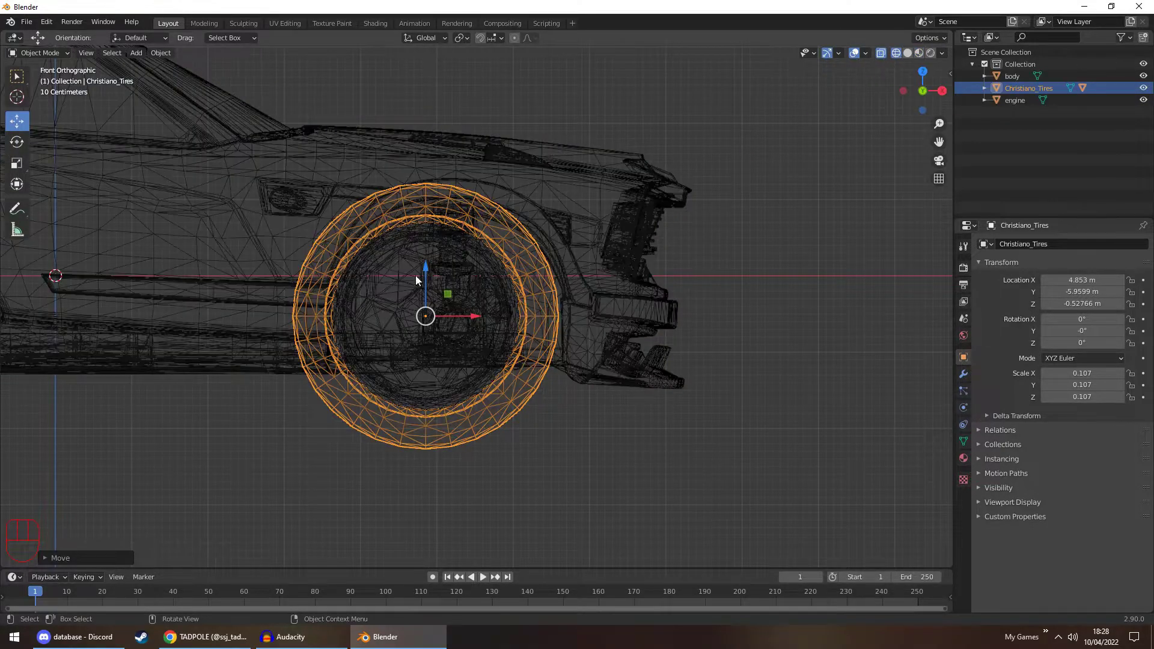
Lower the wheel below the front arch to about Z -2.96 m and examine the exposed brake hub in material preview shading
{"action": "left_click_drag", "start_coordinate": [423, 278], "coordinate": [424, 420]}
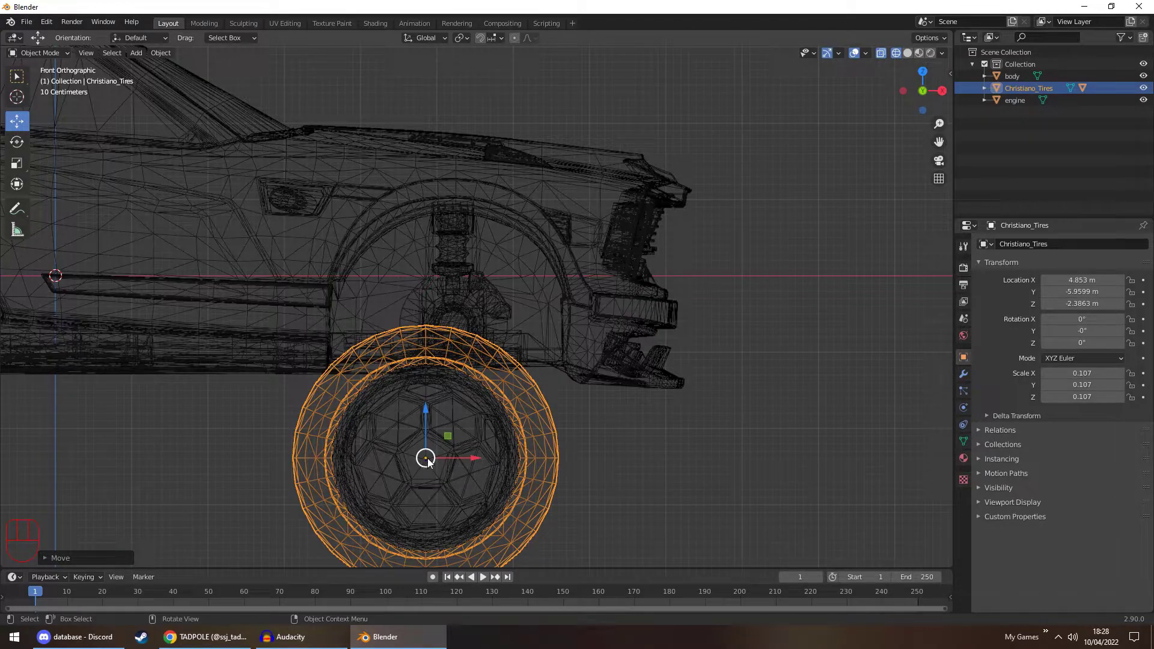
{"action": "left_click_drag", "start_coordinate": [425, 414], "coordinate": [425, 456]}
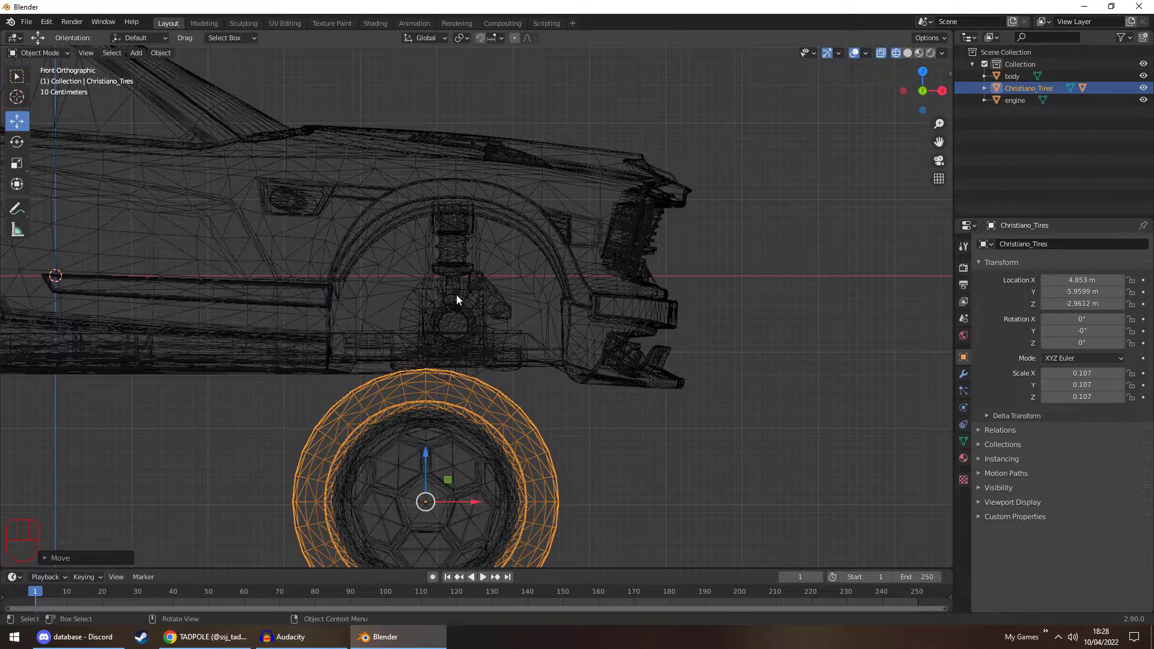
{"action": "left_click", "coordinate": [908, 53]}
{"action": "left_click", "coordinate": [918, 53]}
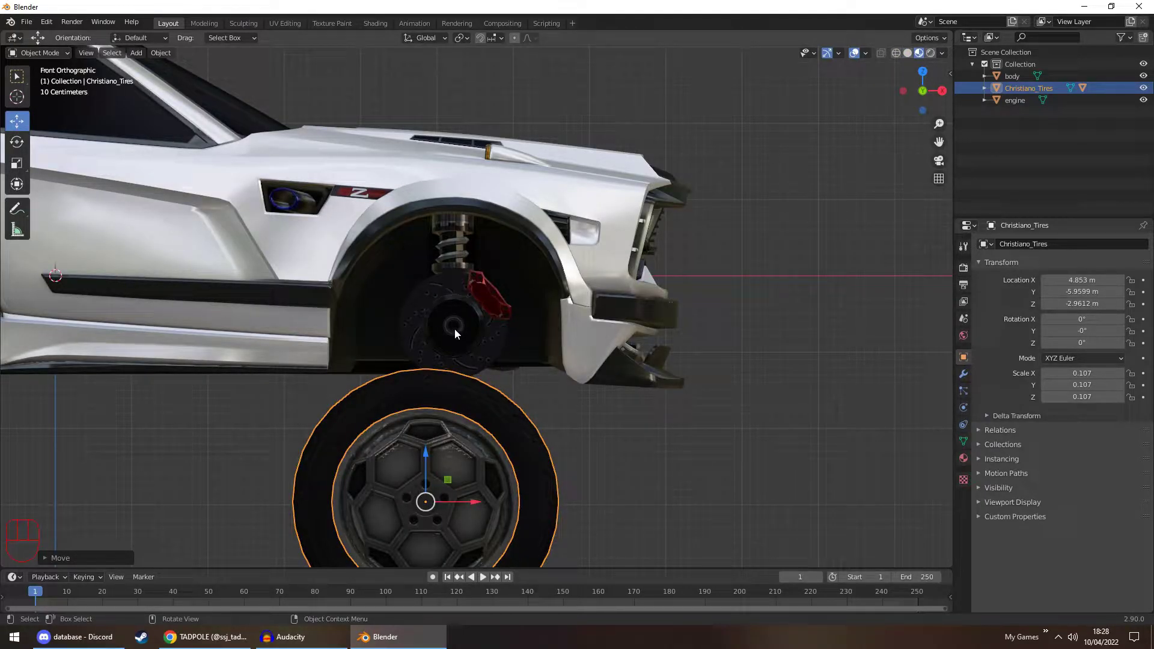
{"action": "left_click", "coordinate": [896, 53]}
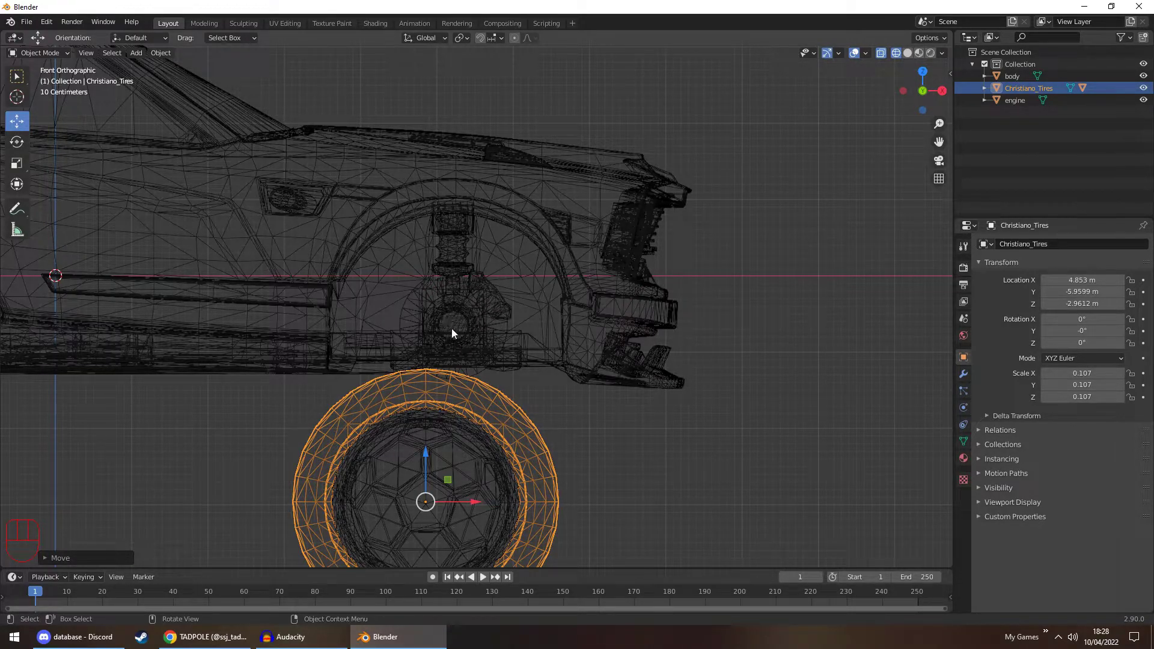
Centre the wheel on the front brake hub in wireframe, at about X 5.22 m and Z -0.64 m
{"action": "left_click_drag", "start_coordinate": [424, 449], "coordinate": [438, 261]}
{"action": "scroll", "coordinate": [441, 276], "scroll_direction": "up", "scroll_amount": 2}
{"action": "scroll", "coordinate": [441, 276], "scroll_direction": "up", "scroll_amount": 1}
{"action": "left_click_drag", "start_coordinate": [443, 316], "coordinate": [497, 324]}
{"action": "mouse_move", "coordinate": [444, 275]}
{"action": "left_mouse_down"}
{"action": "mouse_move", "coordinate": [444, 312]}
{"action": "mouse_move", "coordinate": [443, 295]}
{"action": "left_mouse_up"}
{"action": "left_click_drag", "start_coordinate": [486, 341], "coordinate": [481, 341]}
{"action": "left_click_drag", "start_coordinate": [437, 289], "coordinate": [436, 292]}
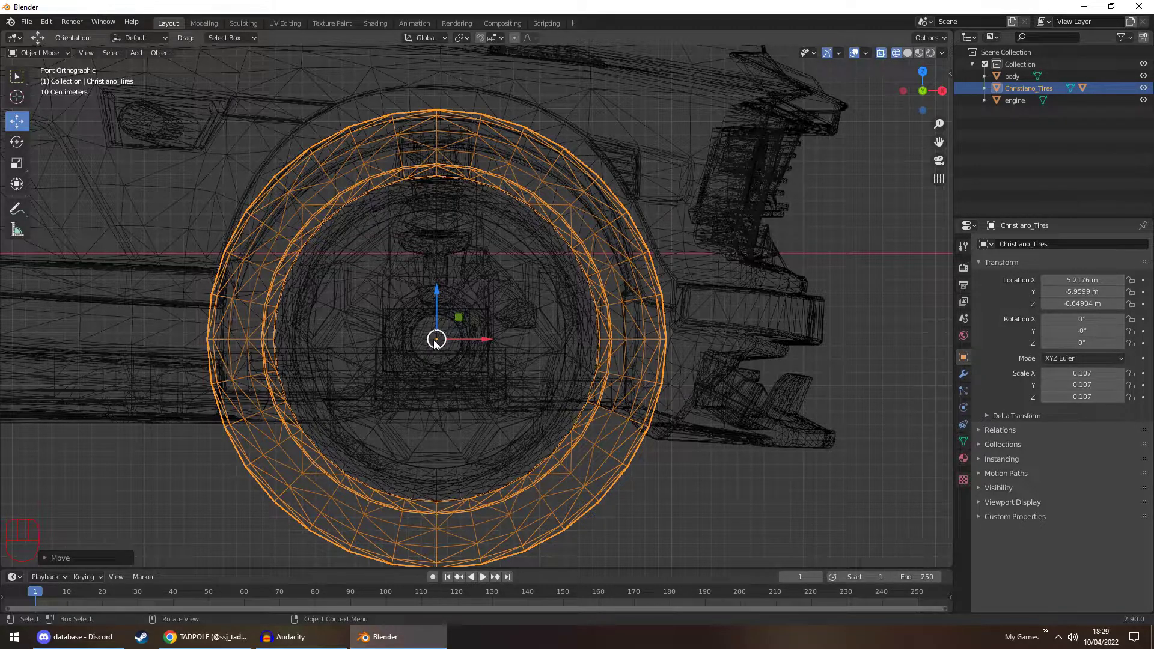
{"action": "left_click_drag", "start_coordinate": [437, 312], "coordinate": [471, 154]}
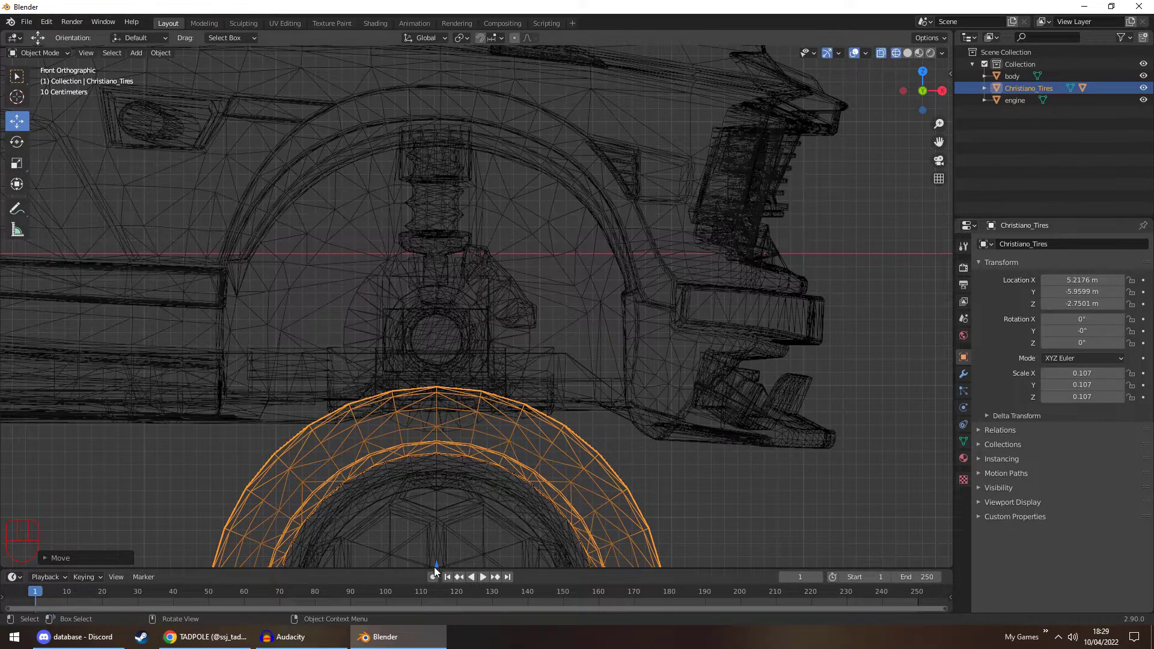
{"action": "left_click_drag", "start_coordinate": [436, 563], "coordinate": [439, 293]}
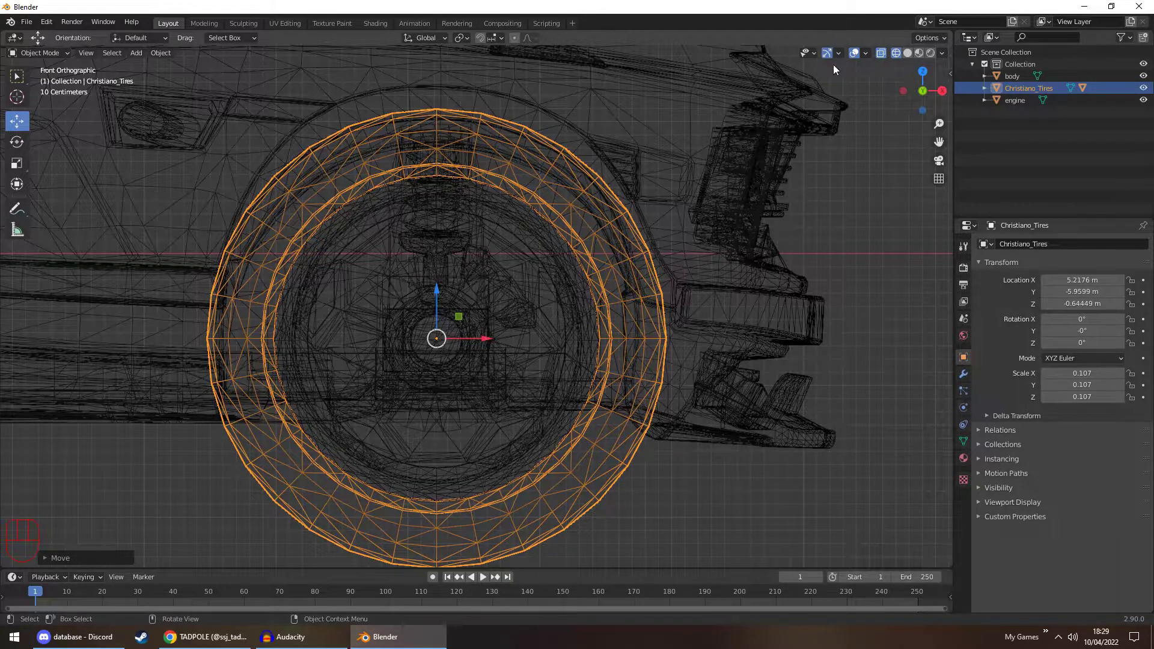
Switch to solid shading and move the wheel along Y towards the front arch, to about Y -3.83 m
{"action": "left_click", "coordinate": [907, 53]}
{"action": "middle_click_drag", "start_coordinate": [630, 211], "coordinate": [569, 220]}
{"action": "scroll", "coordinate": [567, 221], "scroll_direction": "down", "scroll_amount": 5}
{"action": "left_click_drag", "start_coordinate": [191, 357], "coordinate": [341, 356]}
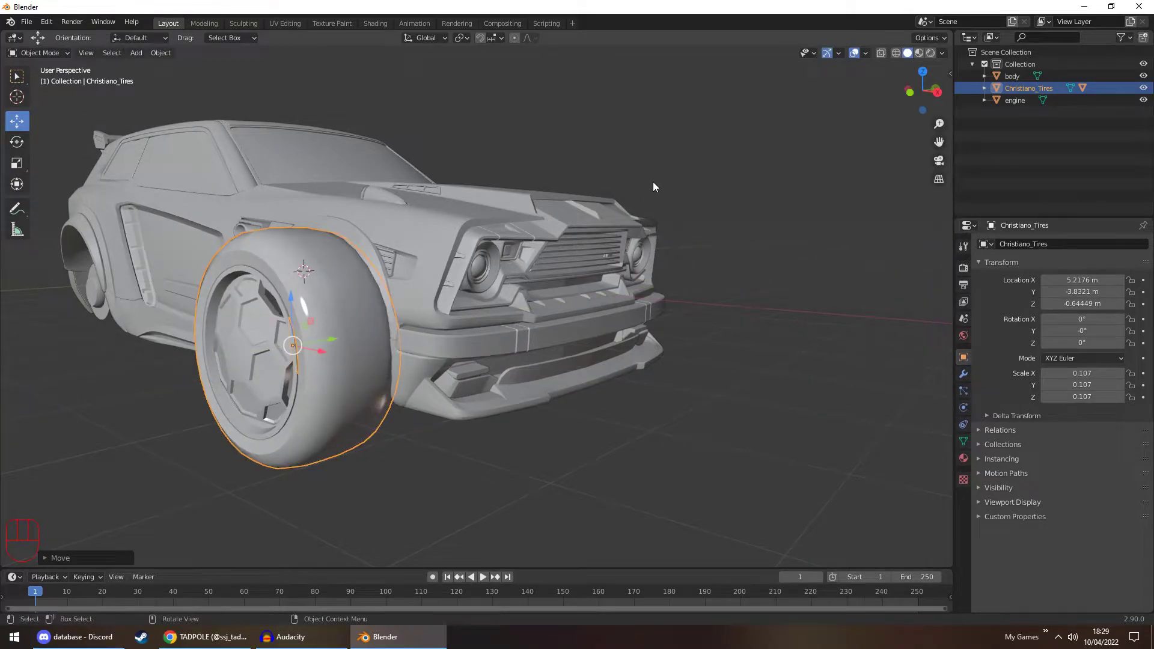
Scale the wheel down uniformly to 0.084 on X, Y and Z so it fits inside the front wheel arch
{"action": "left_click", "coordinate": [912, 88]}
{"action": "scroll", "coordinate": [560, 270], "scroll_direction": "up", "scroll_amount": 5}
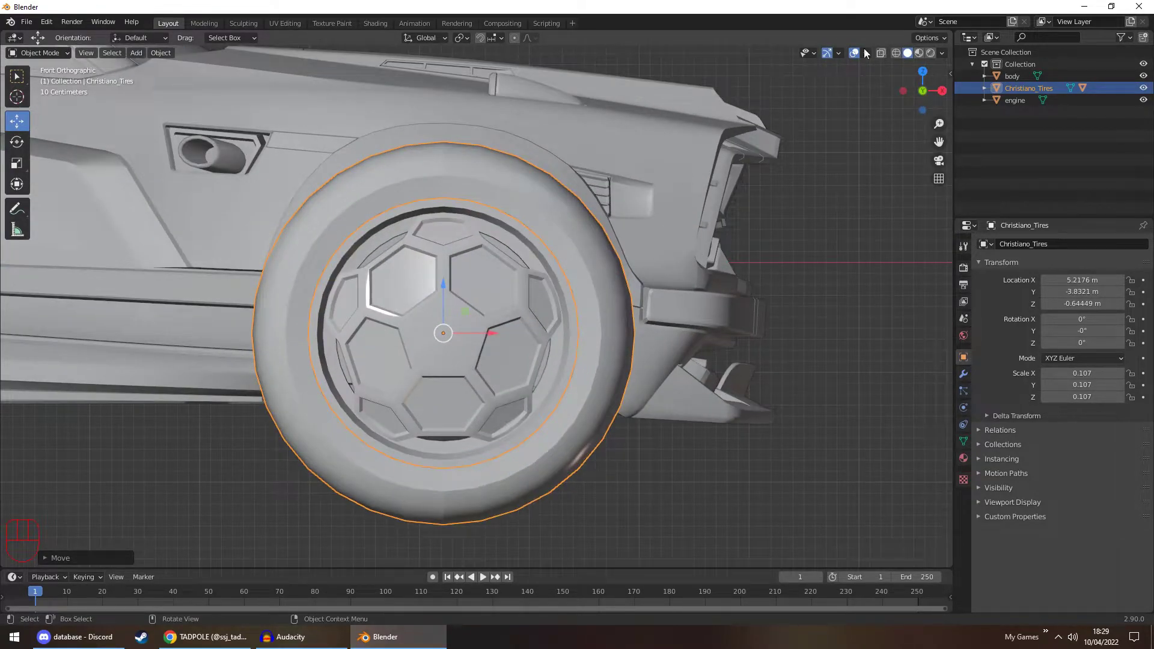
{"action": "left_click", "coordinate": [895, 53]}
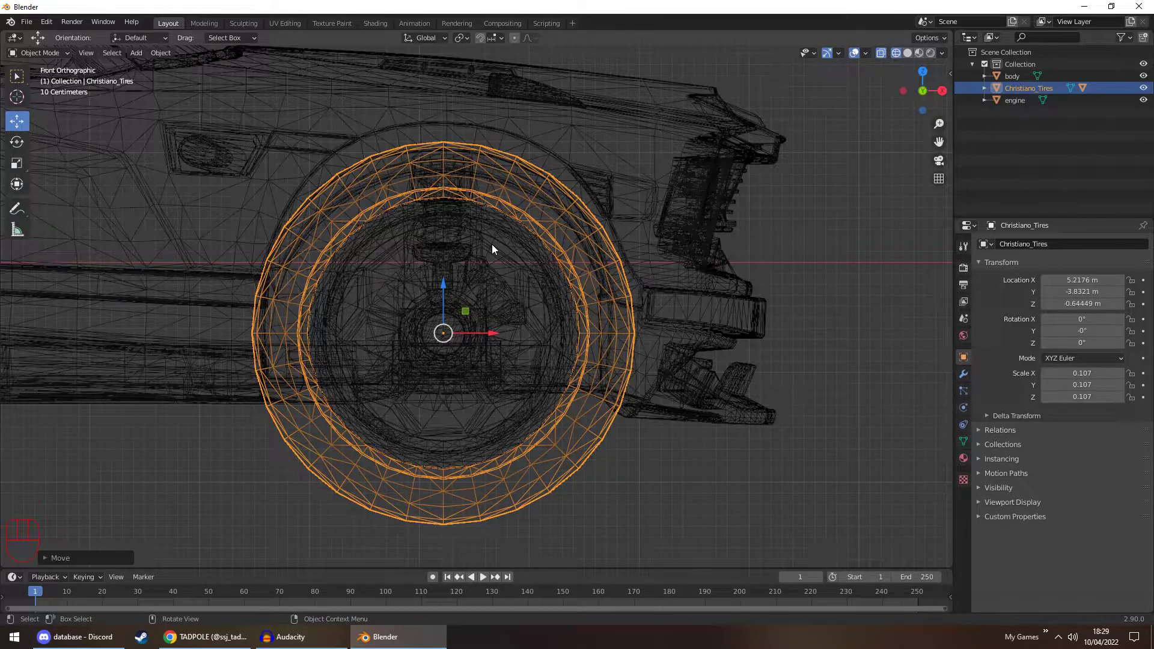
{"action": "key", "text": "space"}
{"action": "key", "text": "s"}
{"action": "left_click_drag", "start_coordinate": [443, 288], "coordinate": [443, 297]}
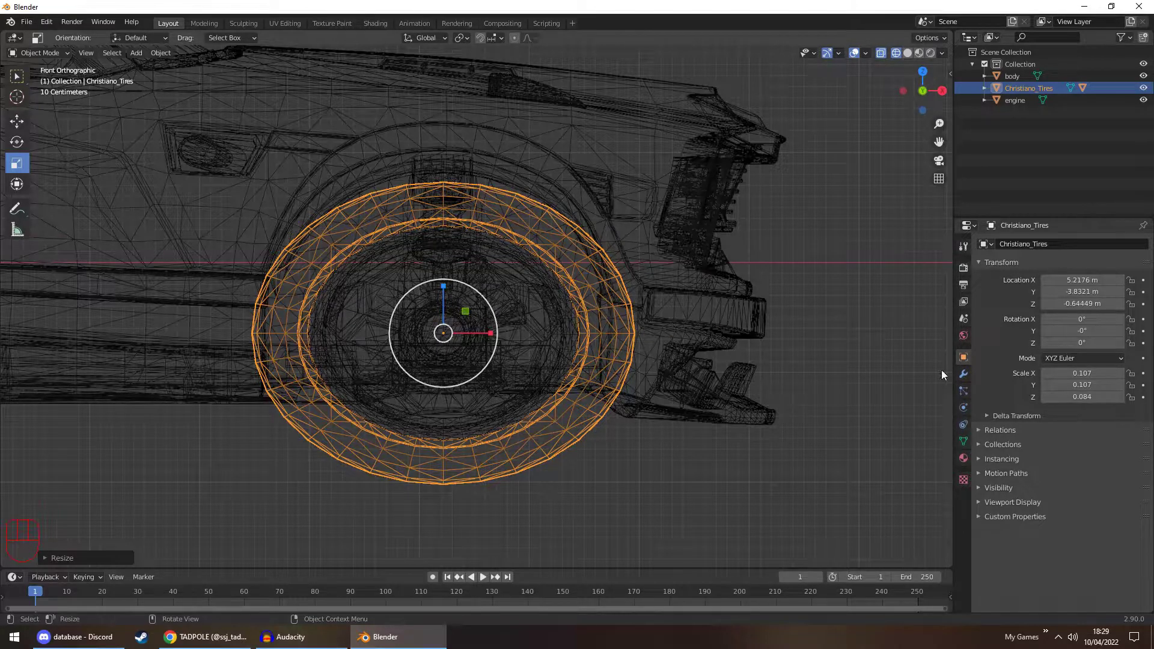
{"action": "mouse_move", "coordinate": [1080, 397]}
{"action": "left_mouse_down"}
{"action": "mouse_move", "coordinate": [1130, 397]}
{"action": "mouse_move", "coordinate": [1077, 397]}
{"action": "left_mouse_up"}
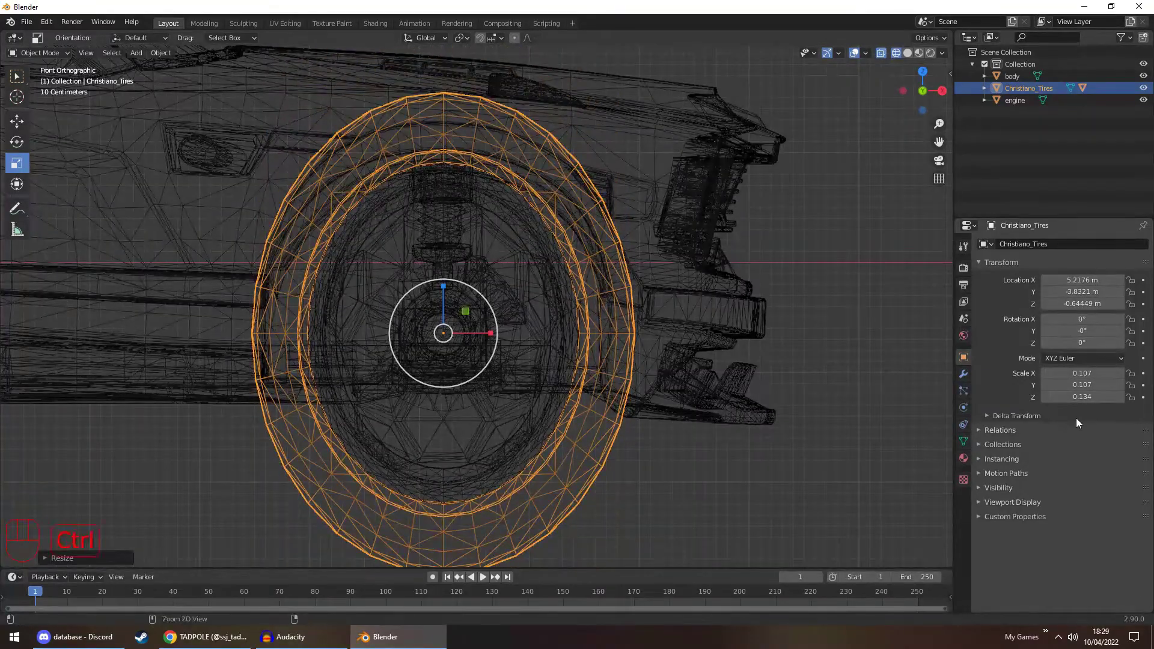
{"action": "key", "text": "ctrl+z"}
{"action": "key", "text": "ctrl+c"}
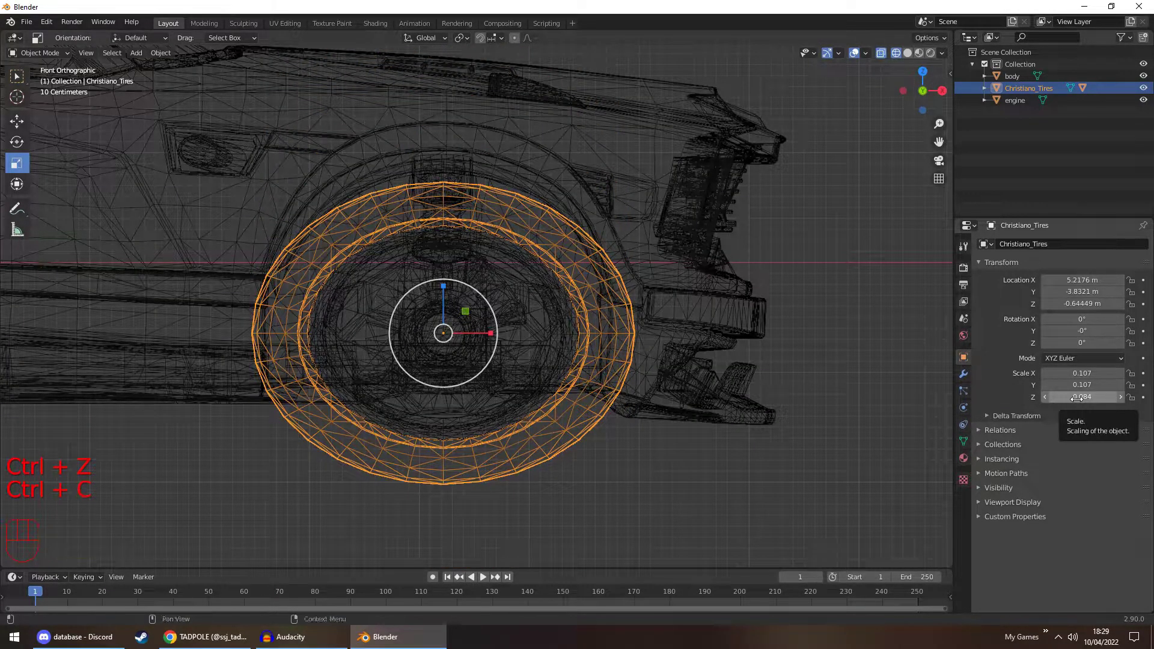
{"action": "key", "text": "ctrl+v"}
{"action": "key", "text": "ctrl+v"}
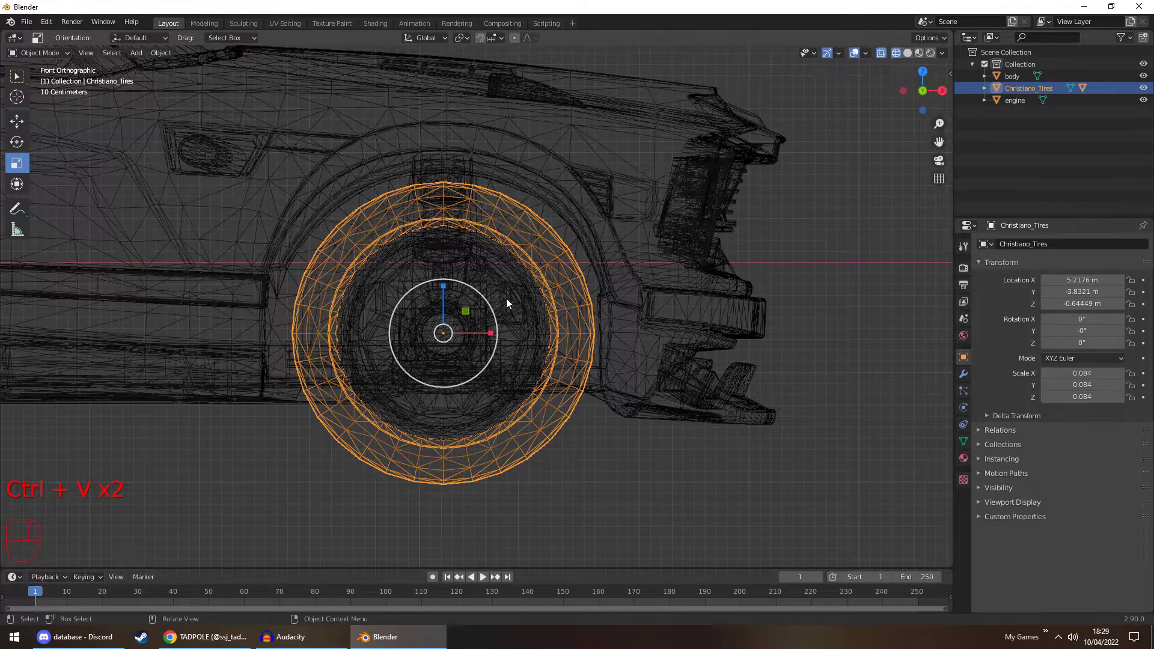
Move the wheel outwards from the car to about Y -4.83 m in bottom orthographic view, keeping the tire selected
{"action": "key", "text": "space"}
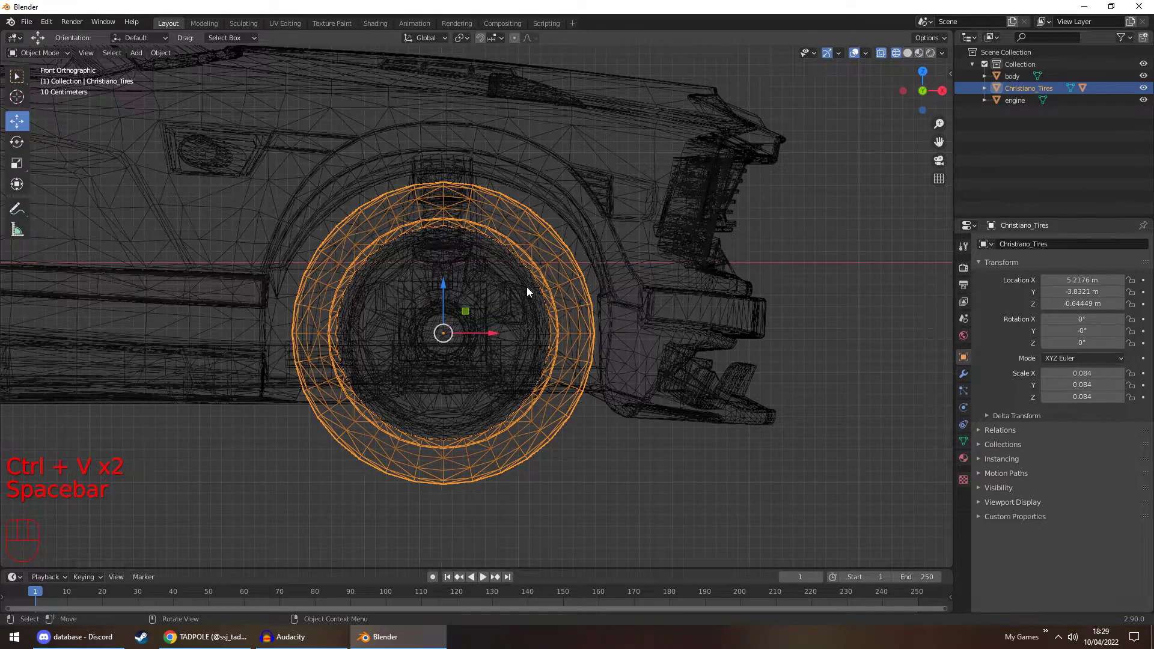
{"action": "left_click", "coordinate": [923, 110]}
{"action": "scroll", "coordinate": [661, 174], "scroll_direction": "up", "scroll_amount": 2}
{"action": "middle_click_drag", "start_coordinate": [585, 164], "coordinate": [549, 343], "text": "shift"}
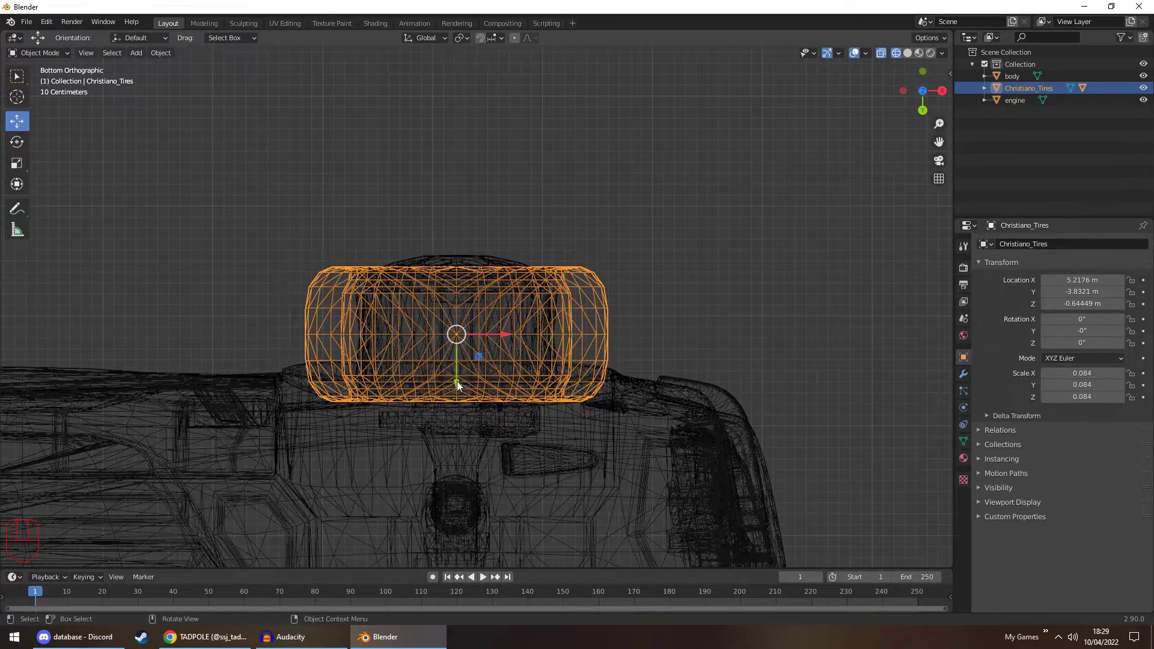
{"action": "left_click_drag", "start_coordinate": [457, 381], "coordinate": [452, 270]}
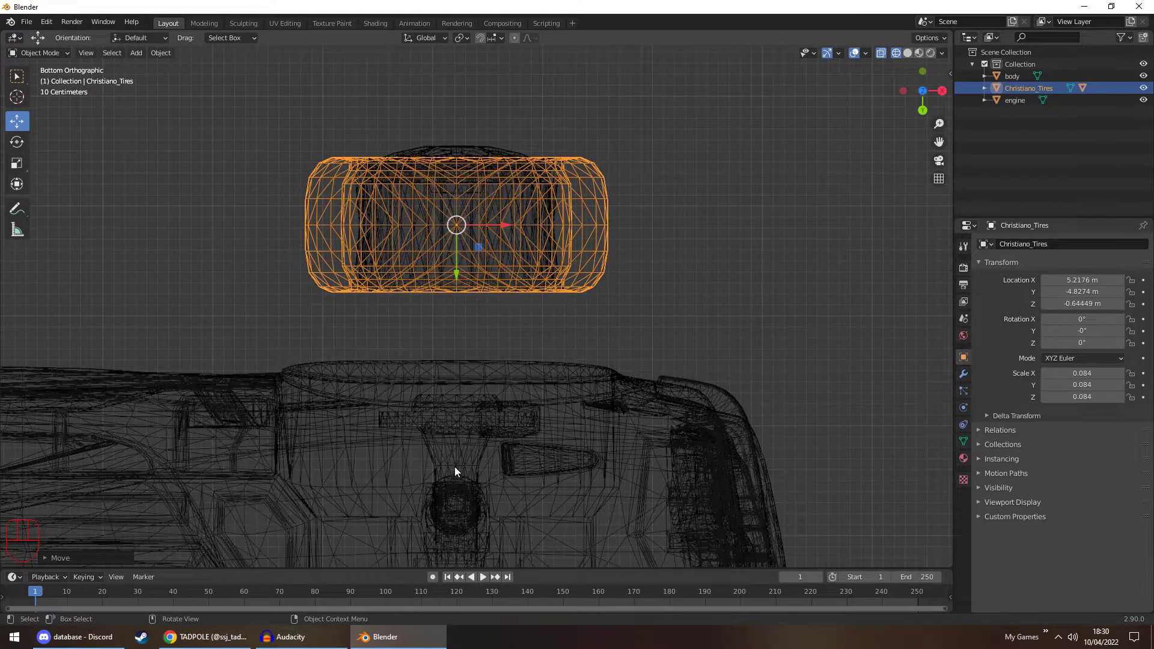
{"action": "left_click", "coordinate": [950, 124]}
{"action": "middle_click_drag", "start_coordinate": [830, 188], "coordinate": [832, 175], "text": "shift"}
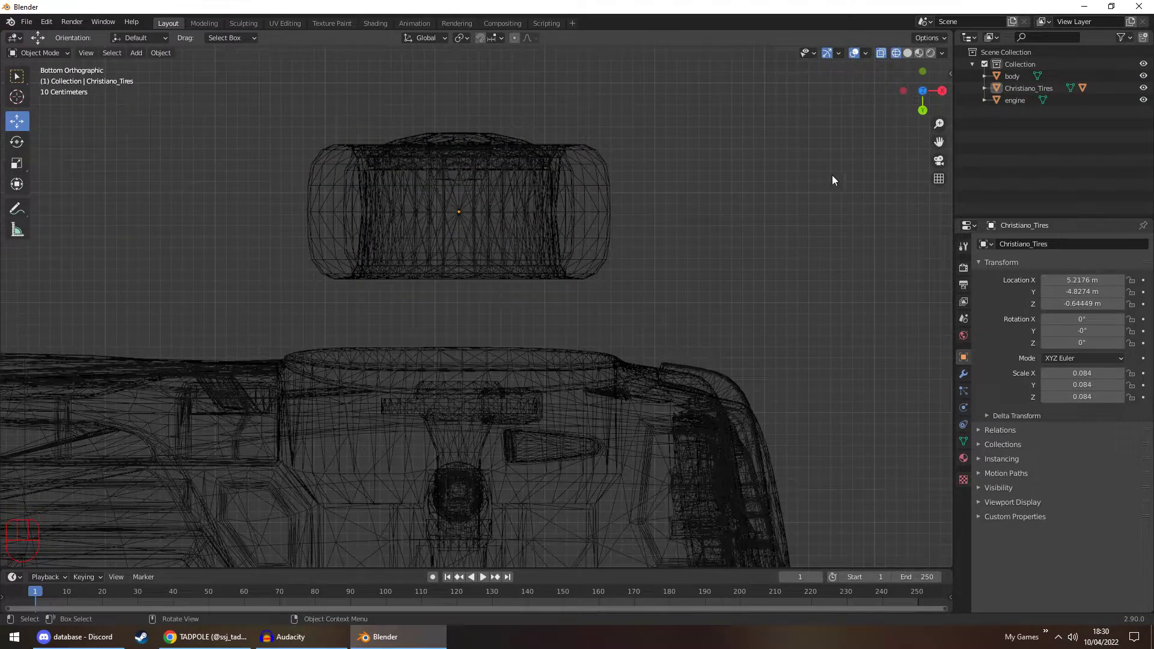
{"action": "left_click", "coordinate": [605, 190]}
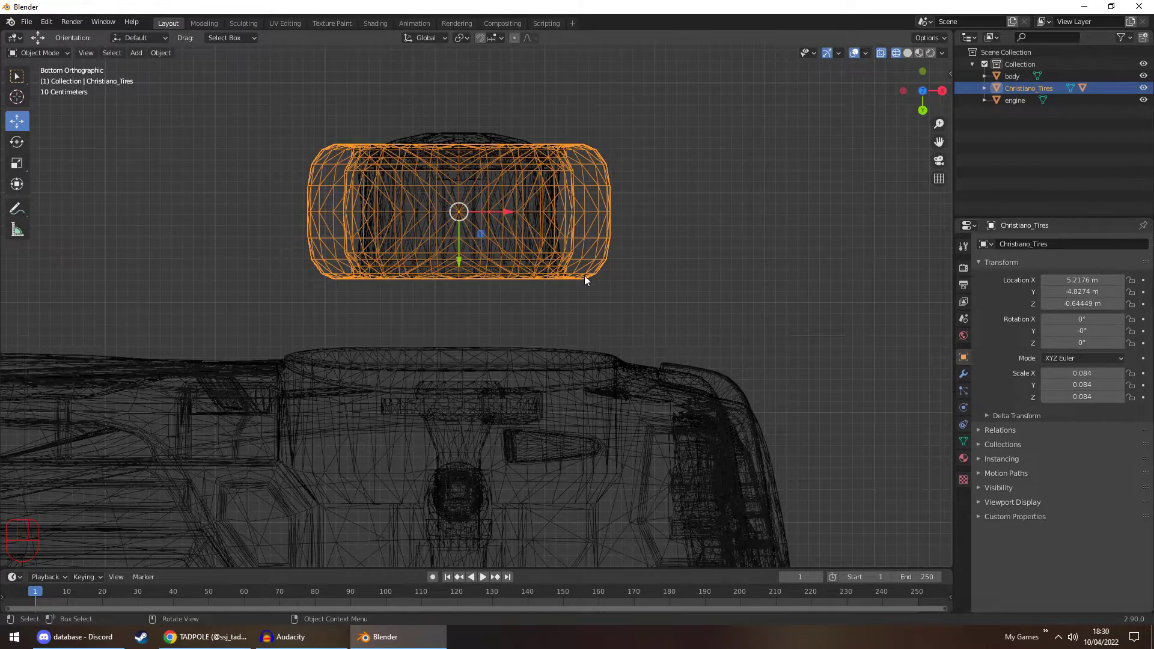
Try the wheel deep inside the arch at about Y -2.77 m, pull it out to about Y -4.72 m and examine the hub
{"action": "left_click_drag", "start_coordinate": [457, 257], "coordinate": [470, 486]}
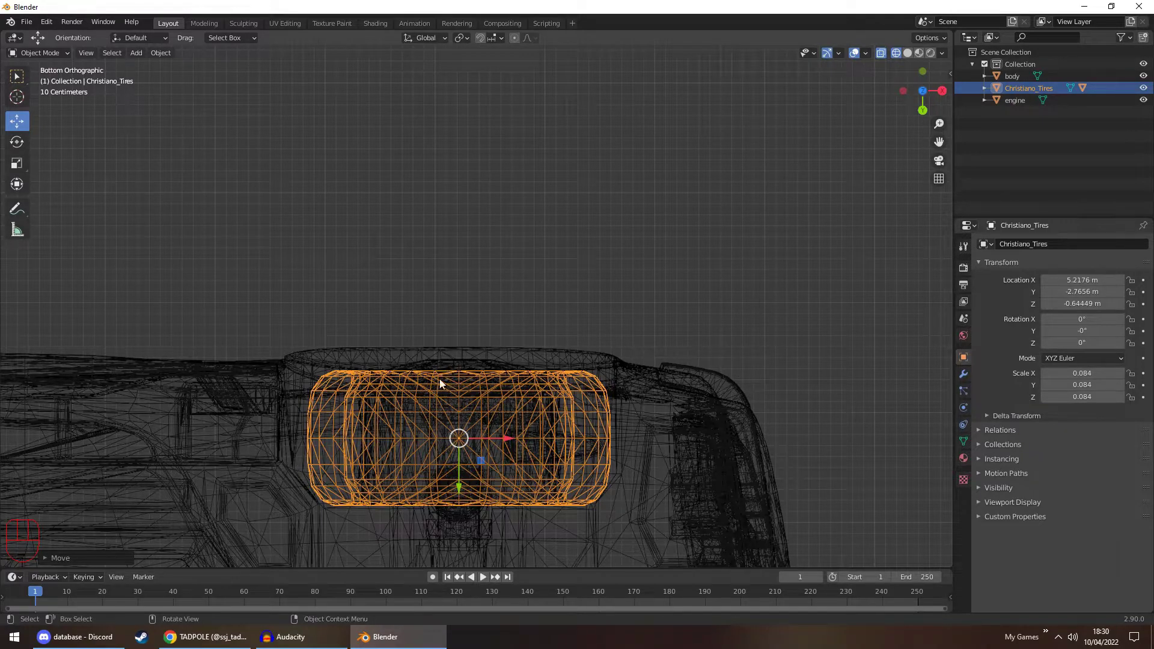
{"action": "left_click_drag", "start_coordinate": [464, 477], "coordinate": [512, 274]}
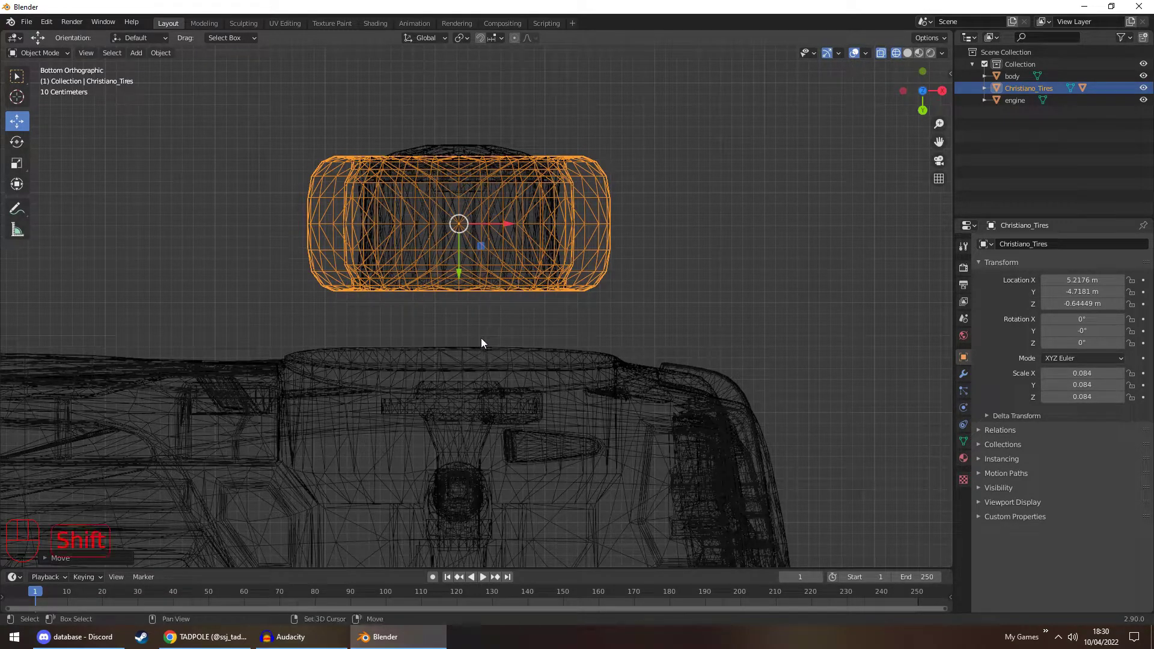
{"action": "scroll", "coordinate": [481, 338], "scroll_direction": "up", "scroll_amount": 1}
{"action": "scroll", "coordinate": [487, 279], "scroll_direction": "up", "scroll_amount": 1}
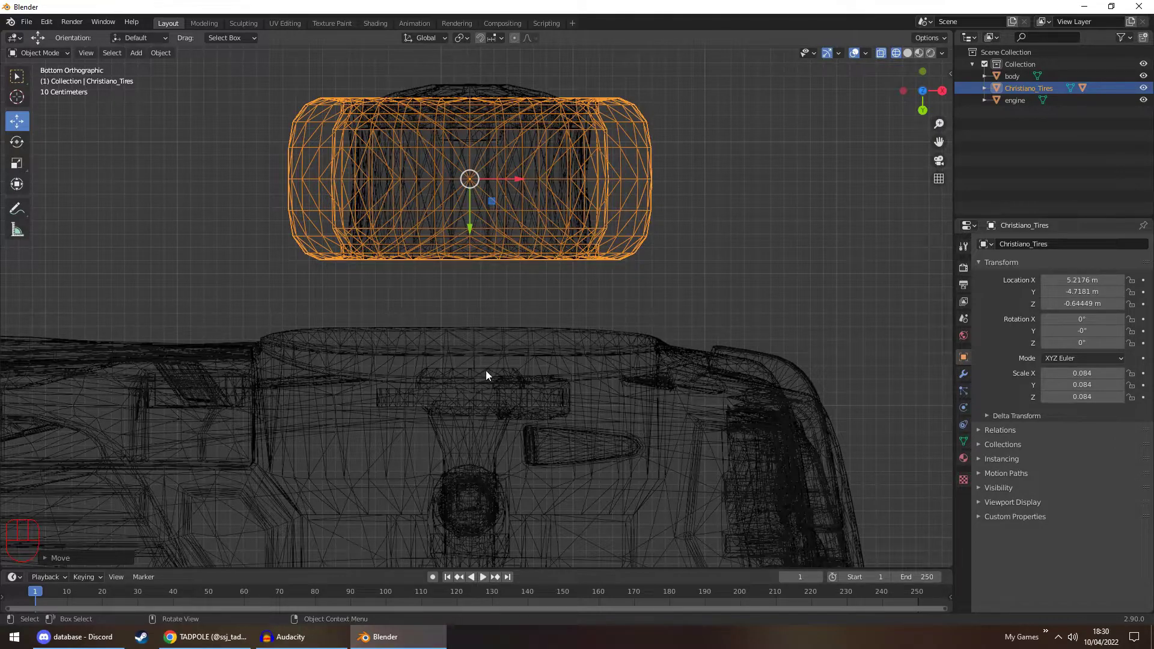
{"action": "left_click", "coordinate": [907, 54]}
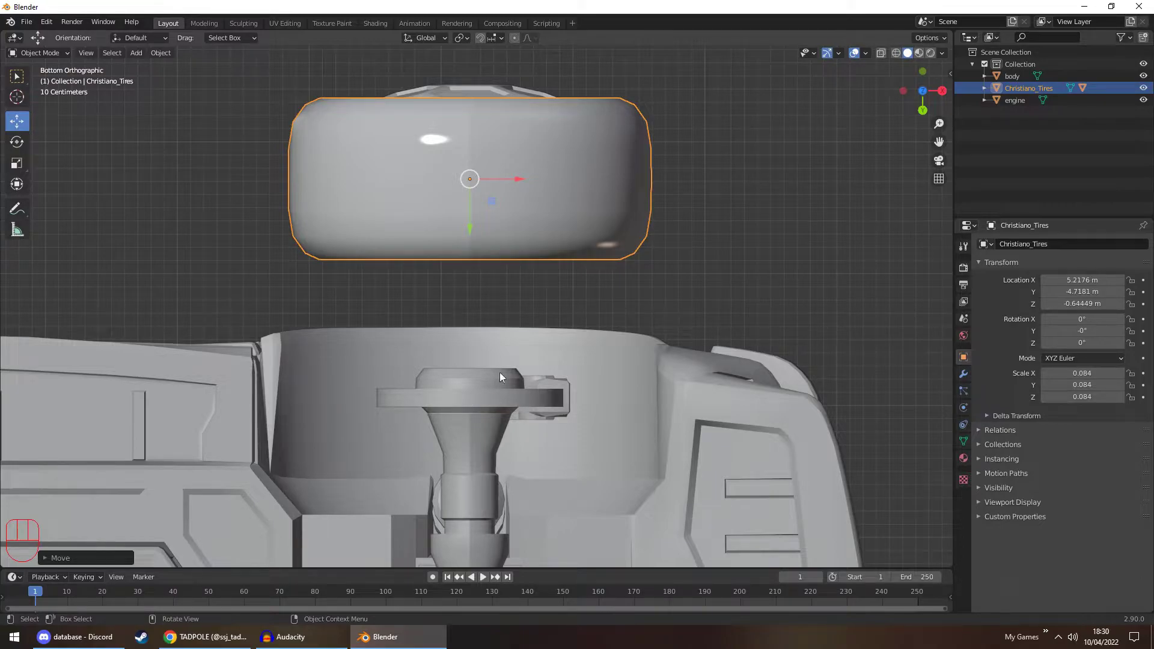
{"action": "left_click", "coordinate": [896, 53]}
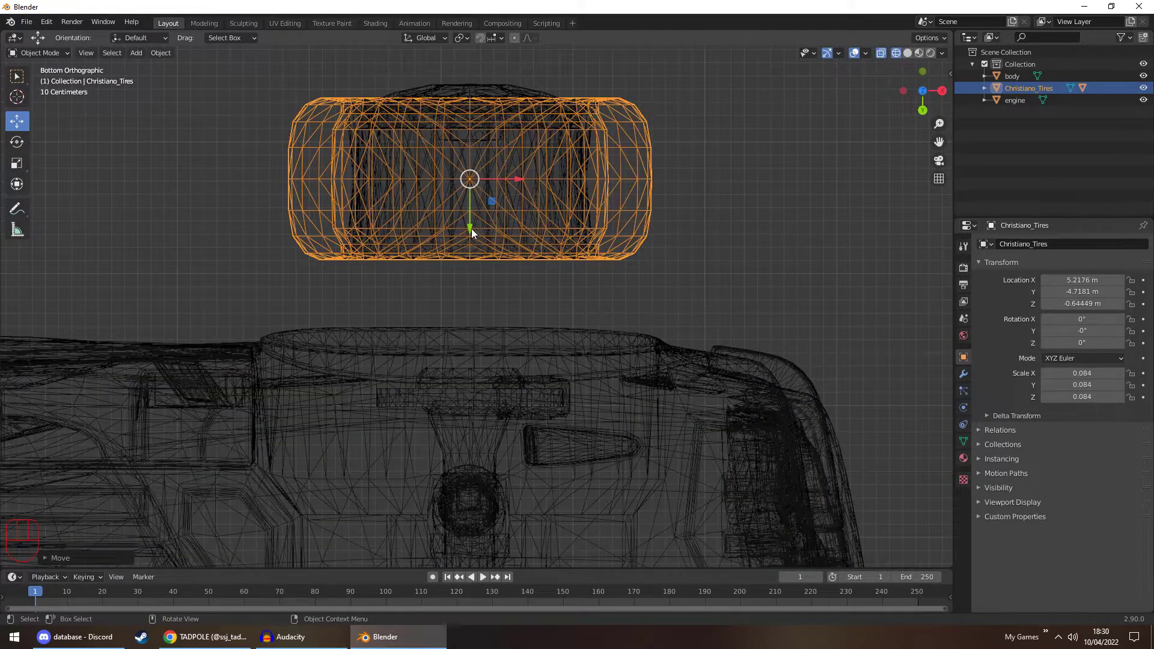
Move the wheel into the front arch to about Y -3.28 m and check its fit in solid shading
{"action": "left_click_drag", "start_coordinate": [470, 226], "coordinate": [488, 418]}
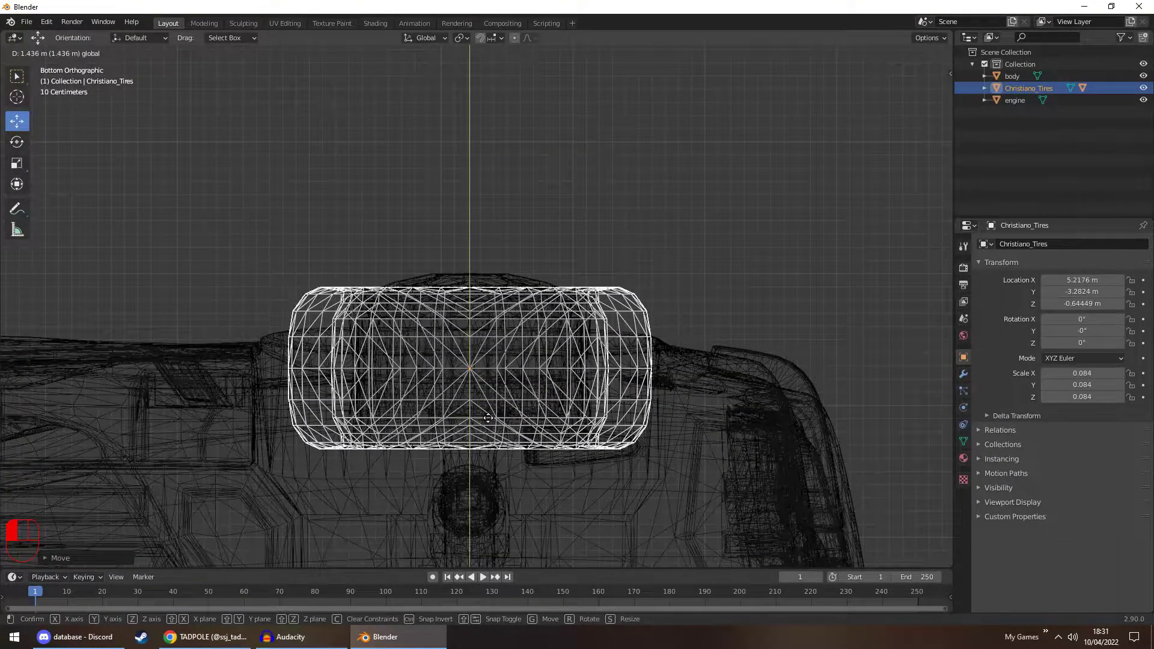
{"action": "left_click_drag", "start_coordinate": [488, 418], "coordinate": [488, 417]}
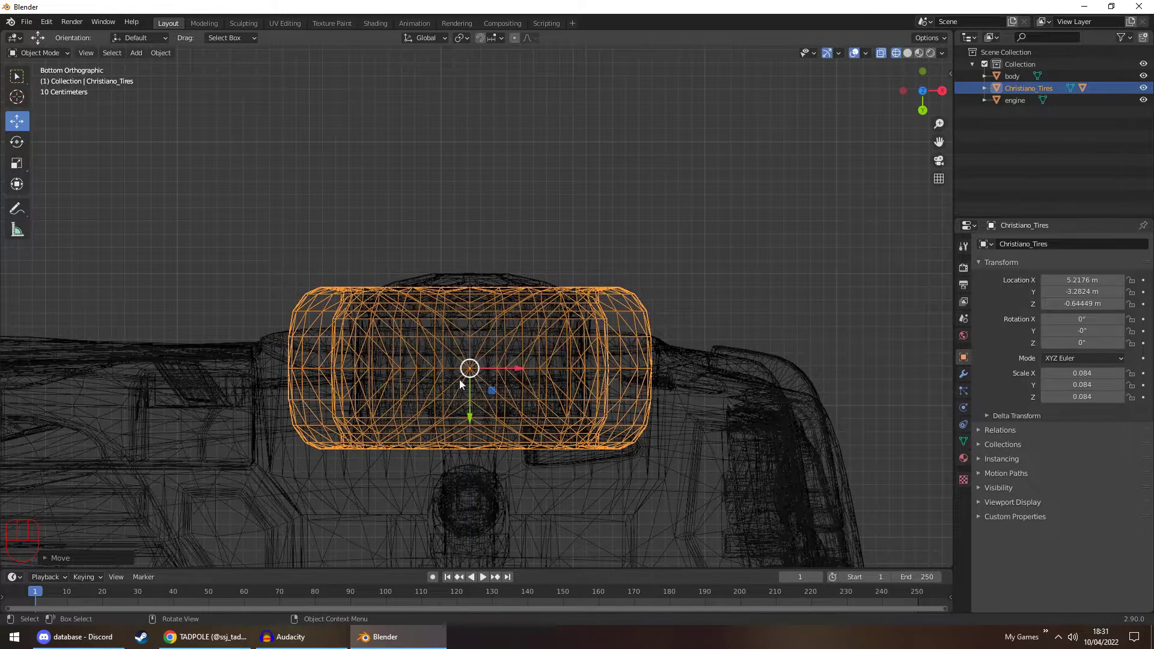
{"action": "left_click", "coordinate": [907, 53]}
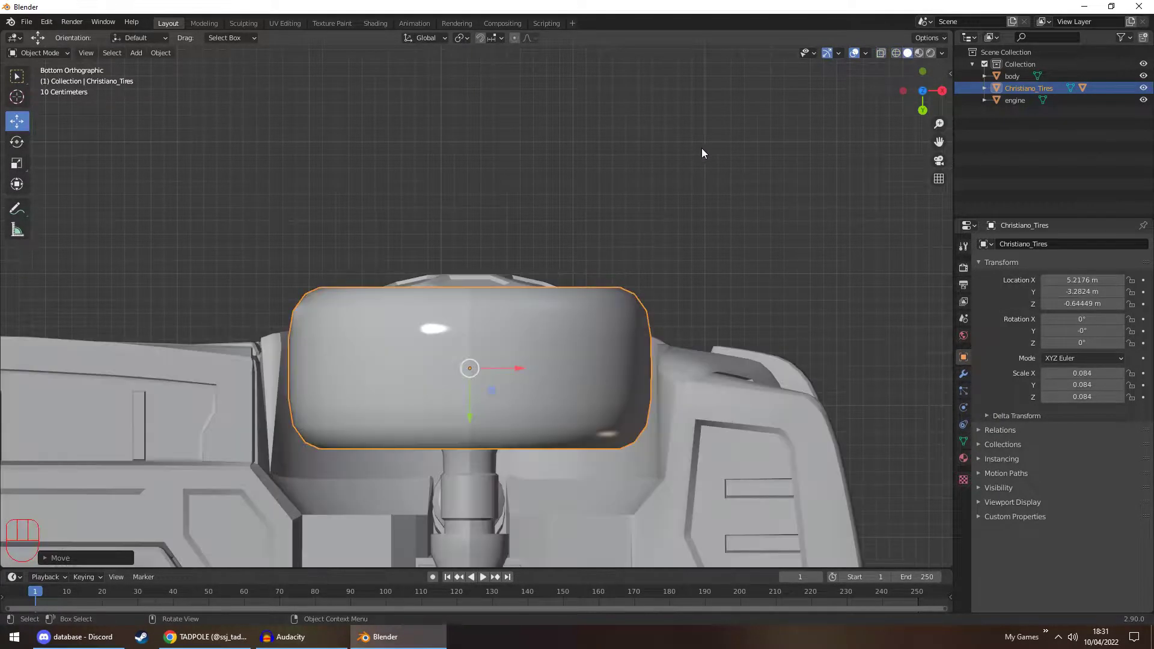
{"action": "middle_click_drag", "start_coordinate": [702, 147], "coordinate": [627, 290]}
{"action": "scroll", "coordinate": [628, 289], "scroll_direction": "down", "scroll_amount": 4}
{"action": "left_click", "coordinate": [665, 151]}
{"action": "mouse_move", "coordinate": [664, 152]}
{"action": "middle_mouse_down"}
{"action": "mouse_move", "coordinate": [671, 136]}
{"action": "mouse_move", "coordinate": [609, 155]}
{"action": "mouse_move", "coordinate": [655, 134]}
{"action": "mouse_move", "coordinate": [614, 124]}
{"action": "mouse_move", "coordinate": [860, 111]}
{"action": "middle_mouse_up"}
{"action": "scroll", "coordinate": [661, 118], "scroll_direction": "down", "scroll_amount": 3}
{"action": "left_click", "coordinate": [924, 112]}
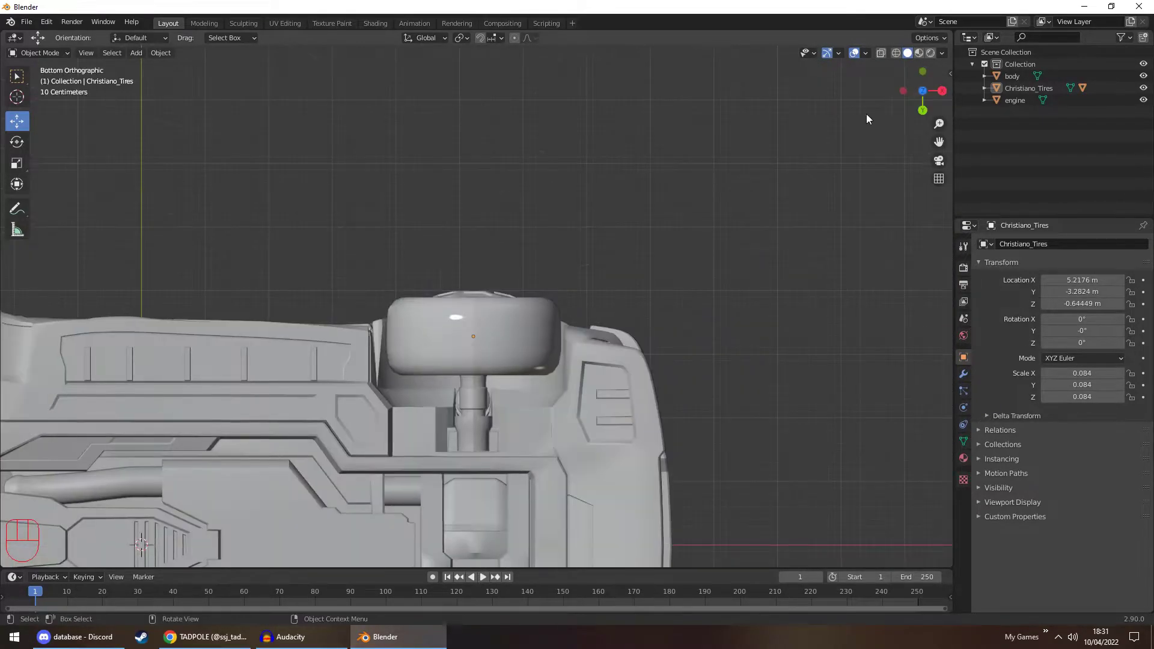
Push the wheel further into the arch to about Y -3.07 m and inspect the car in solid shading
{"action": "left_click", "coordinate": [896, 53]}
{"action": "scroll", "coordinate": [655, 240], "scroll_direction": "up", "scroll_amount": 3}
{"action": "left_click", "coordinate": [489, 395]}
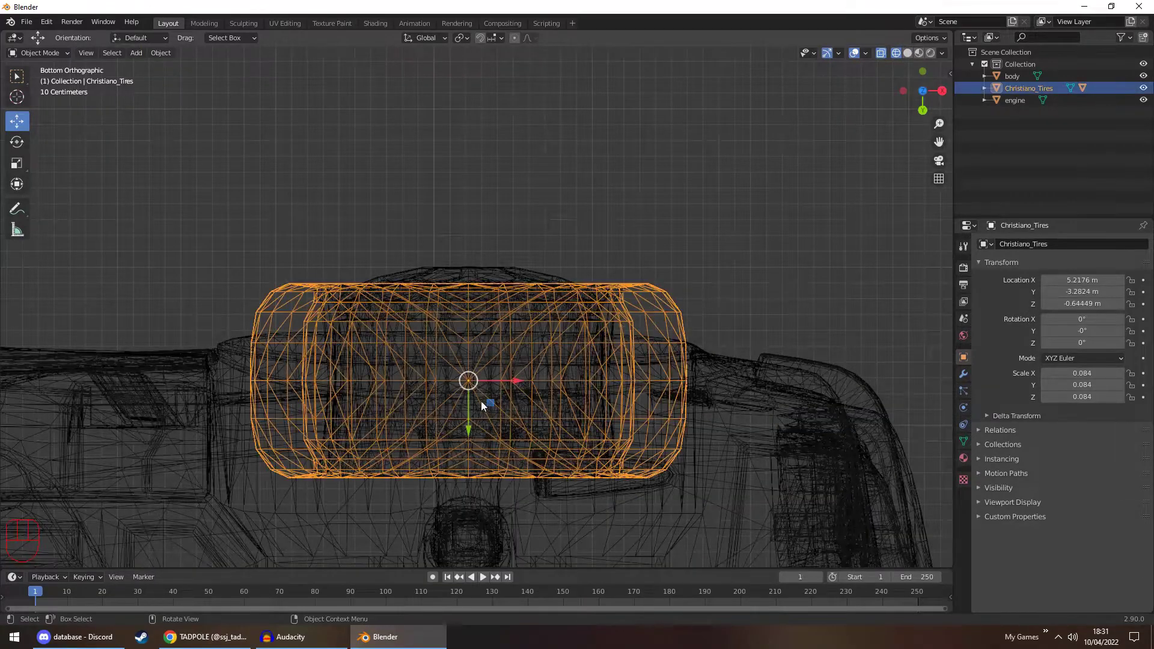
{"action": "left_click_drag", "start_coordinate": [467, 427], "coordinate": [460, 466]}
{"action": "left_click", "coordinate": [908, 53]}
{"action": "left_click", "coordinate": [705, 175]}
{"action": "mouse_move", "coordinate": [705, 175]}
{"action": "middle_mouse_down"}
{"action": "mouse_move", "coordinate": [610, 336]}
{"action": "mouse_move", "coordinate": [563, 337]}
{"action": "mouse_move", "coordinate": [691, 318]}
{"action": "mouse_move", "coordinate": [657, 232]}
{"action": "mouse_move", "coordinate": [660, 303]}
{"action": "mouse_move", "coordinate": [622, 272]}
{"action": "middle_mouse_up"}
{"action": "scroll", "coordinate": [692, 322], "scroll_direction": "down", "scroll_amount": 5}
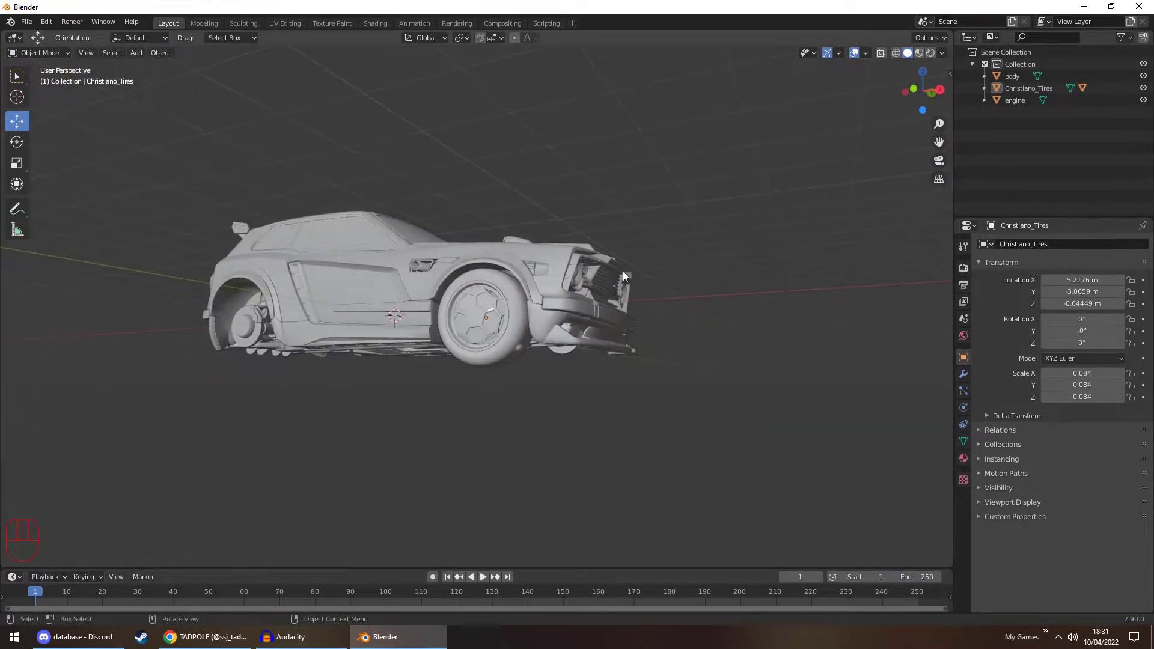
Select the front wheel's rims together with its tire in front orthographic view and copy both objects
{"action": "left_click", "coordinate": [928, 93]}
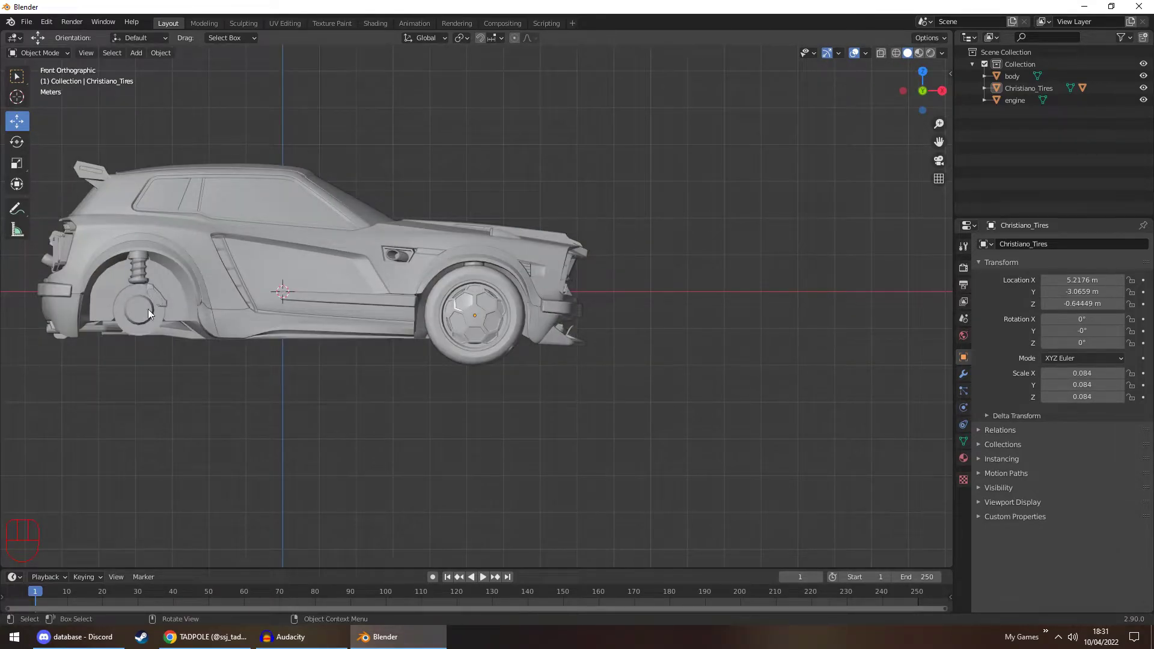
{"action": "scroll", "coordinate": [465, 244], "scroll_direction": "up", "scroll_amount": 3}
{"action": "middle_click_drag", "start_coordinate": [465, 244], "coordinate": [752, 337], "text": "shift"}
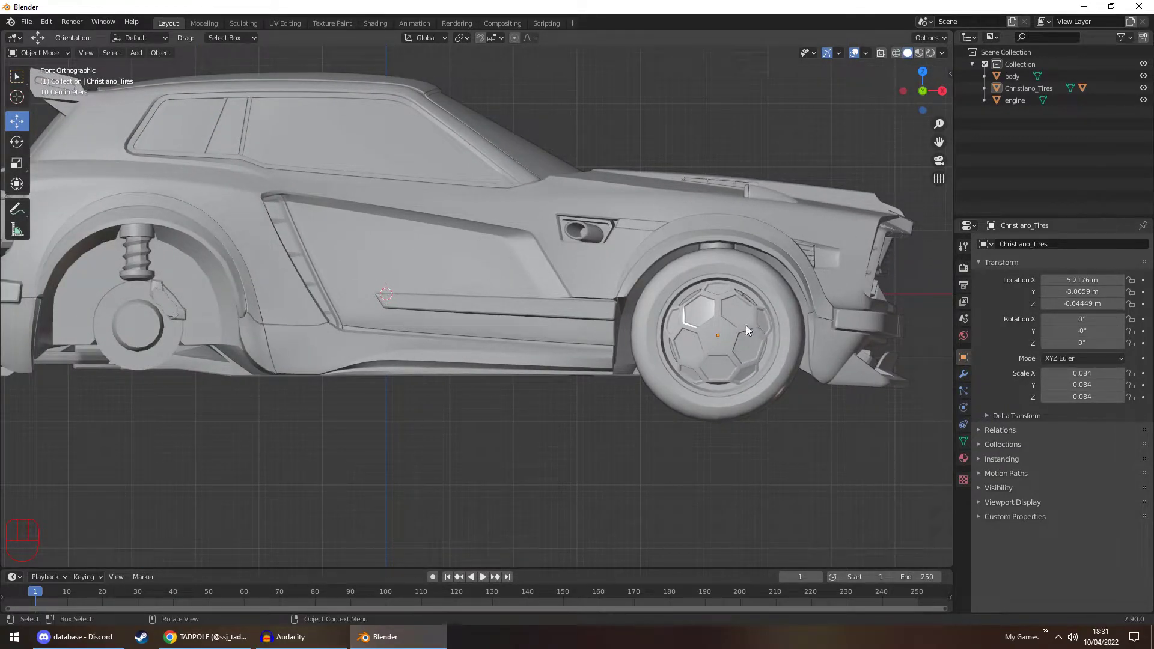
{"action": "left_click", "coordinate": [726, 334]}
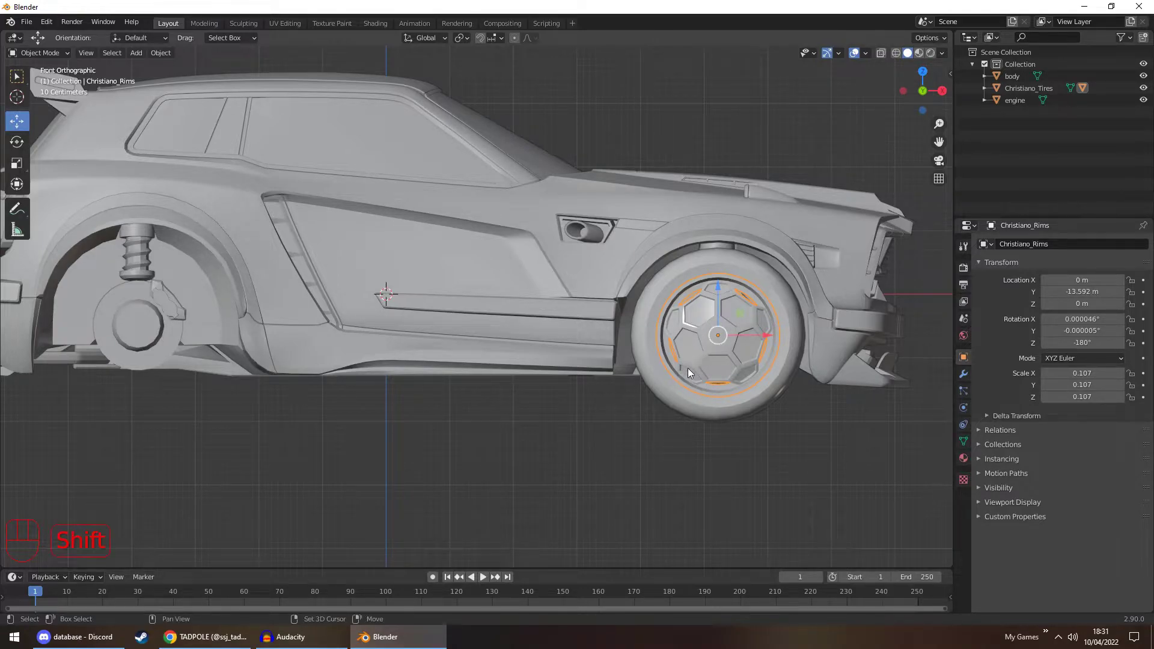
{"action": "left_click", "coordinate": [672, 399], "text": "shift"}
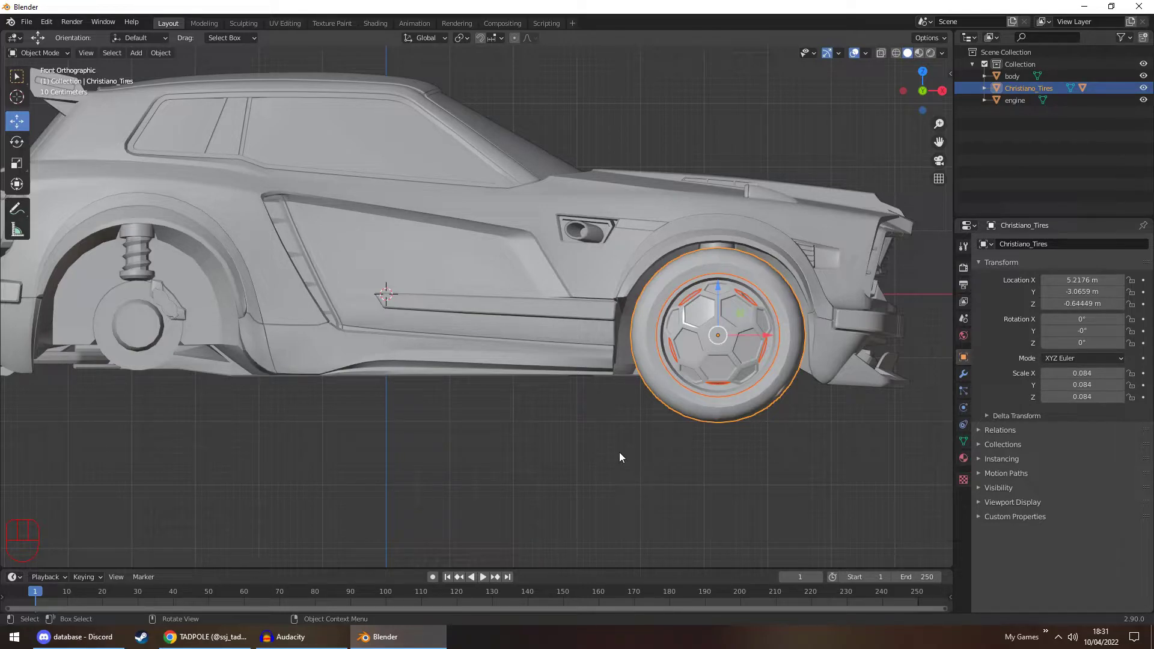
{"action": "key", "text": "ctrl+c"}
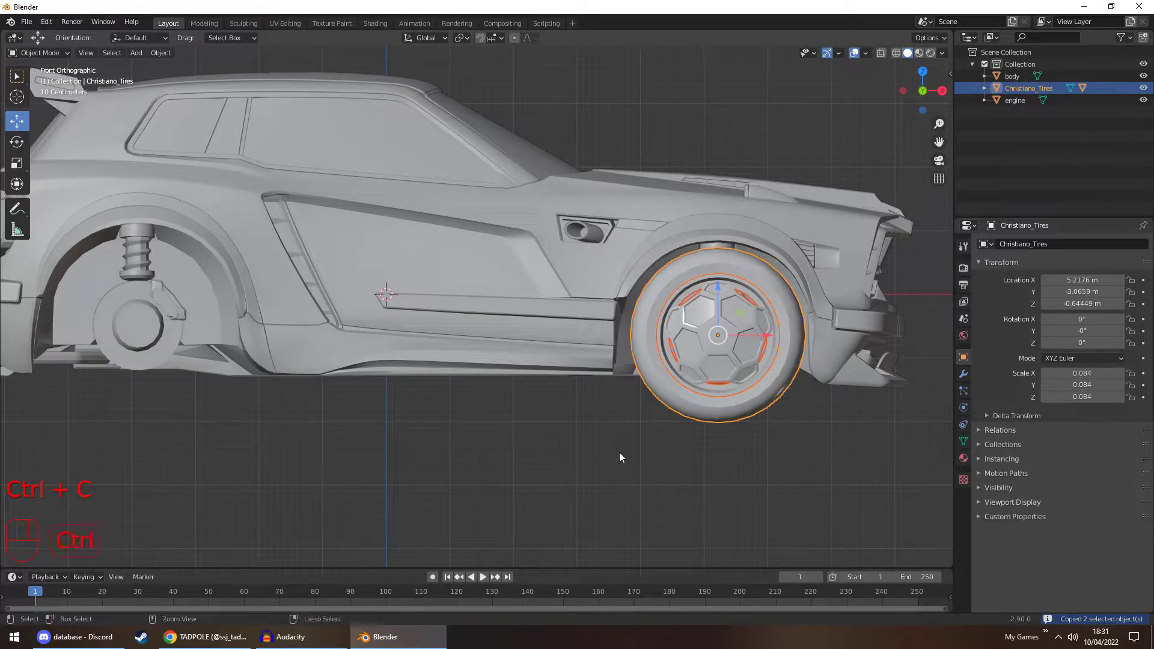
Paste the copied front wheel objects and move the duplicate tire and rim back along X to about -2.48 m, near the rear arch
{"action": "key", "text": "ctrl+v"}
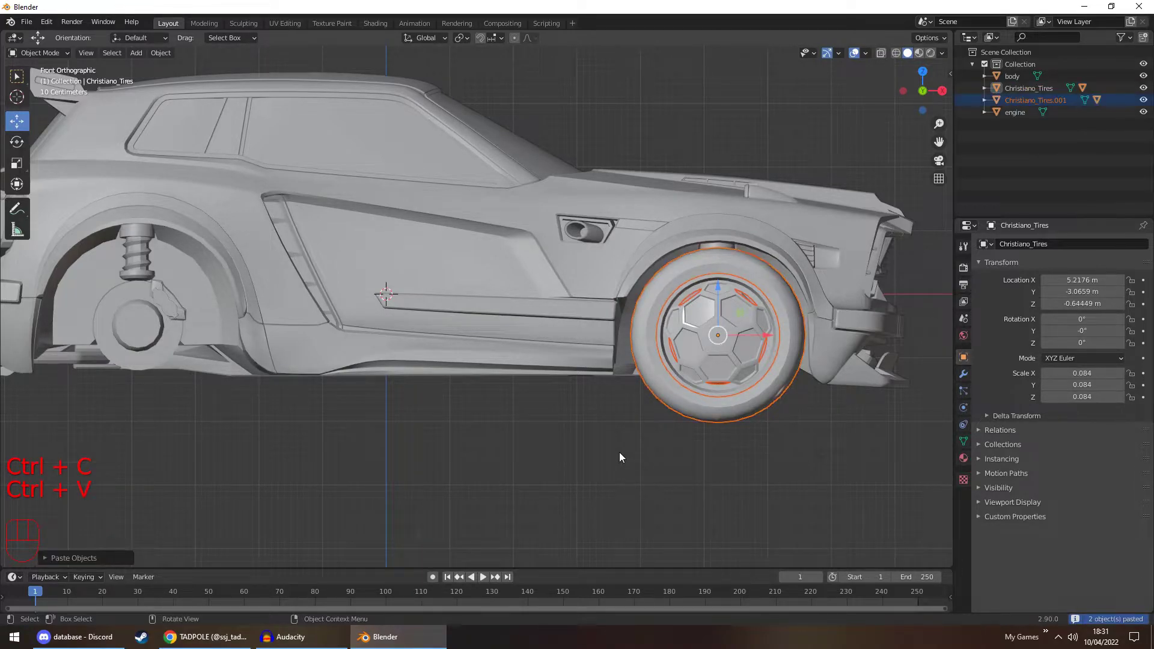
{"action": "left_click", "coordinate": [1034, 100]}
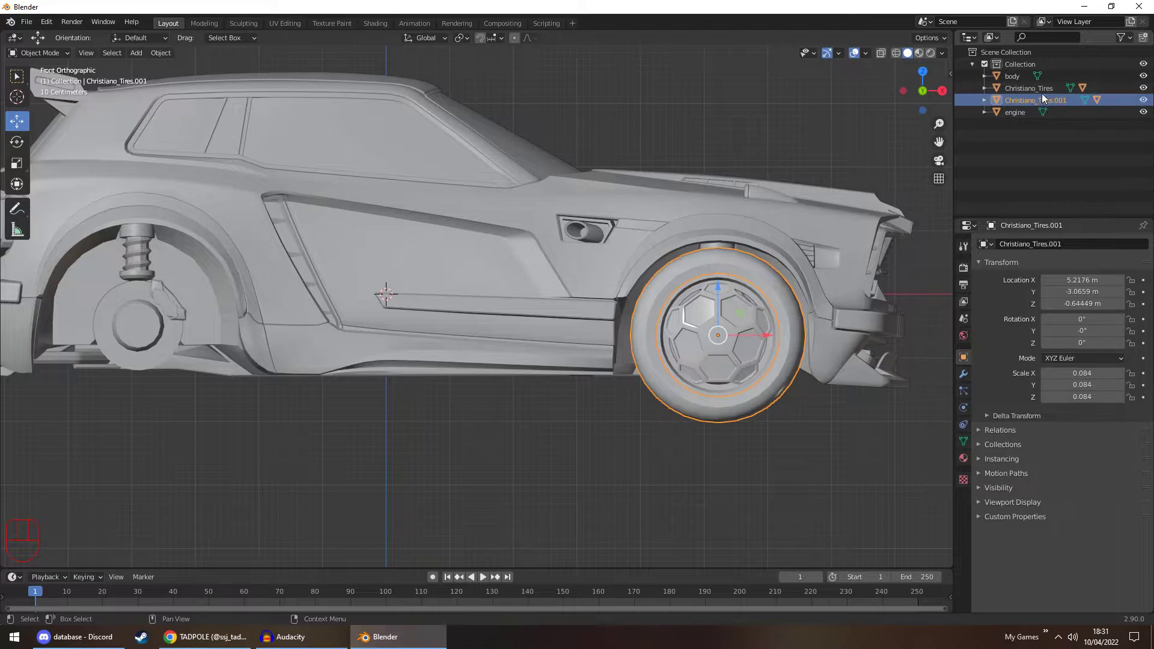
{"action": "left_click_drag", "start_coordinate": [768, 335], "coordinate": [274, 320]}
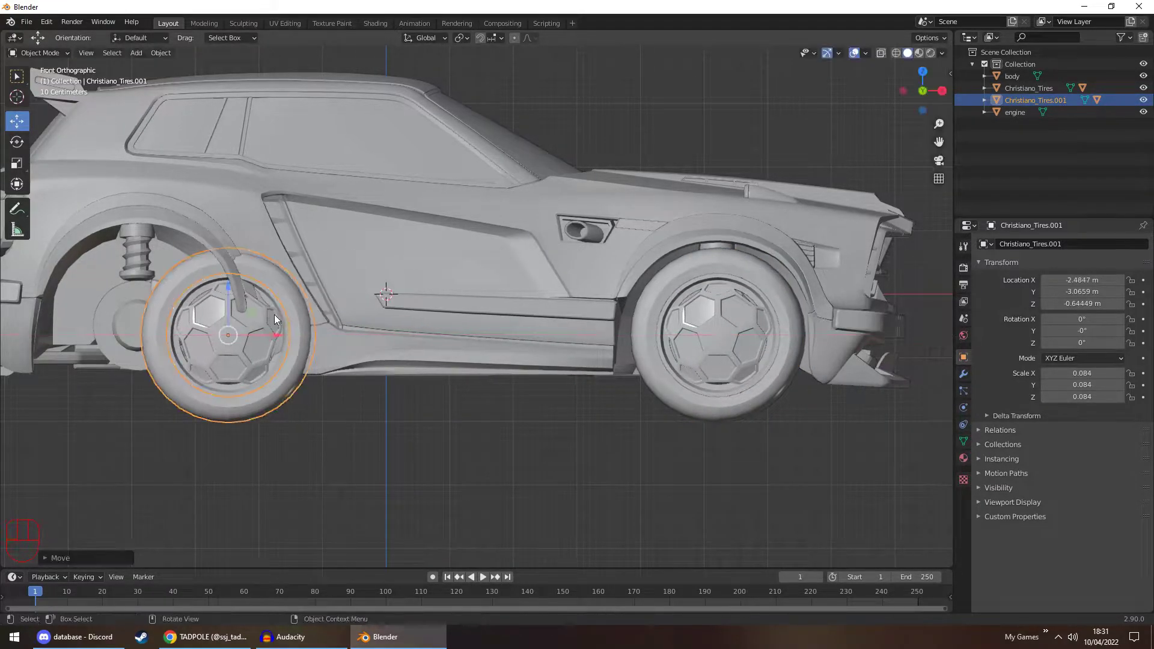
{"action": "middle_click_drag", "start_coordinate": [283, 309], "coordinate": [552, 299], "text": "shift"}
{"action": "scroll", "coordinate": [495, 272], "scroll_direction": "up", "scroll_amount": 2}
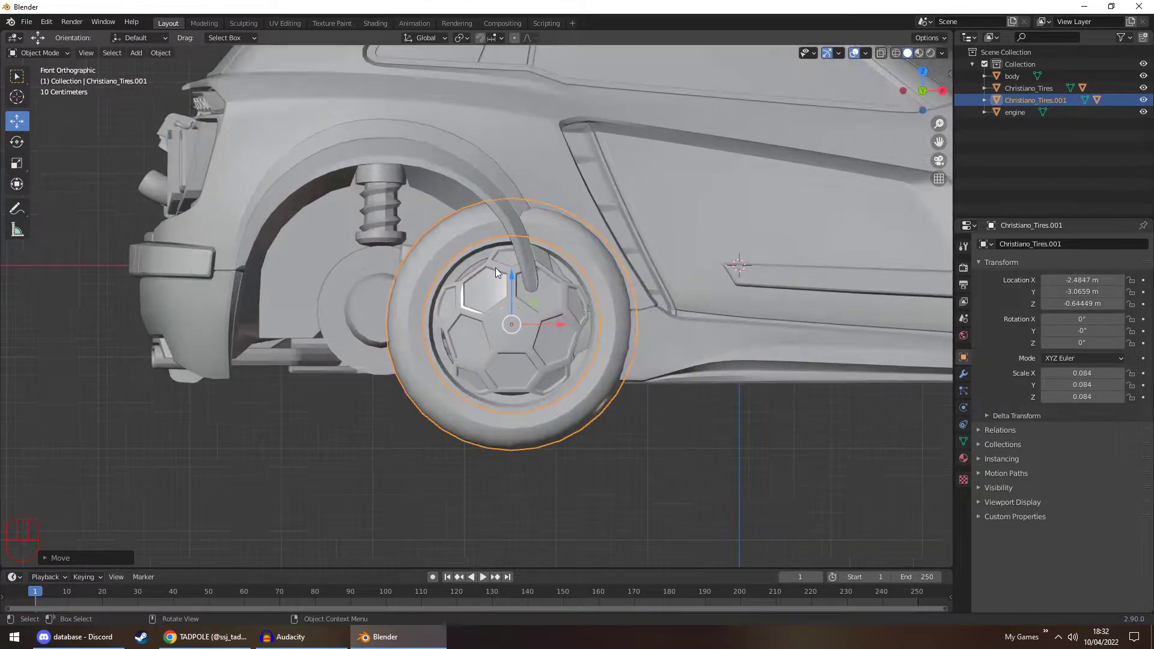
In wireframe shading, centre the duplicate wheel on the rear hub at about X -3.90 m and Z -0.485 m
{"action": "left_click", "coordinate": [881, 53]}
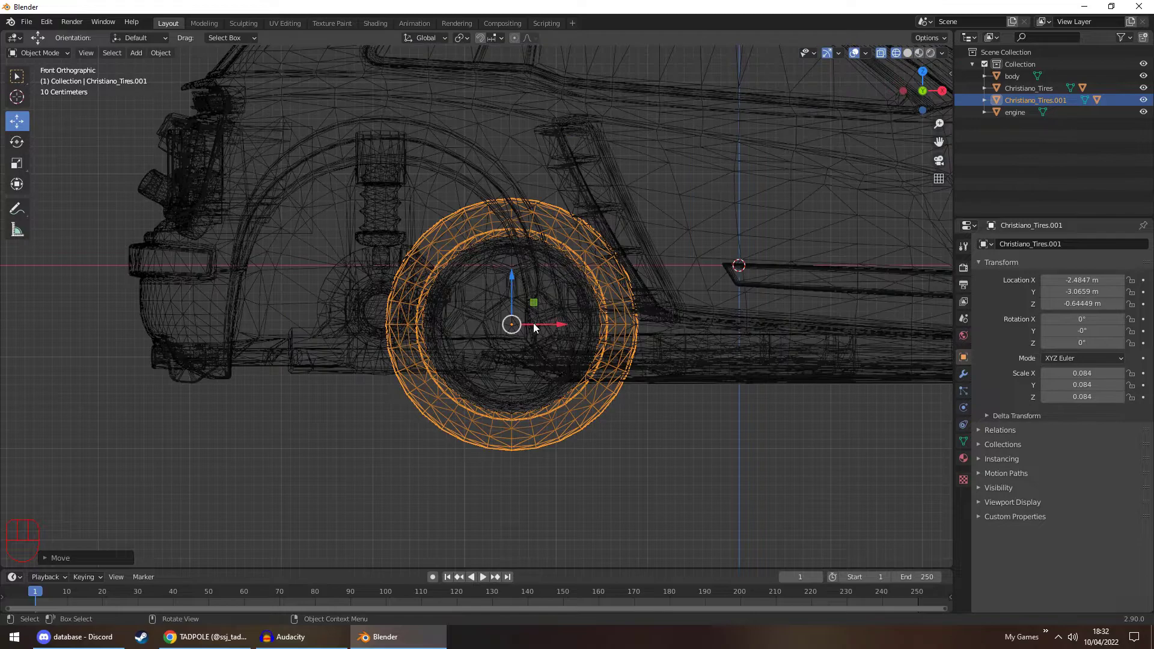
{"action": "left_click_drag", "start_coordinate": [553, 325], "coordinate": [428, 309]}
{"action": "scroll", "coordinate": [427, 308], "scroll_direction": "down", "scroll_amount": 4}
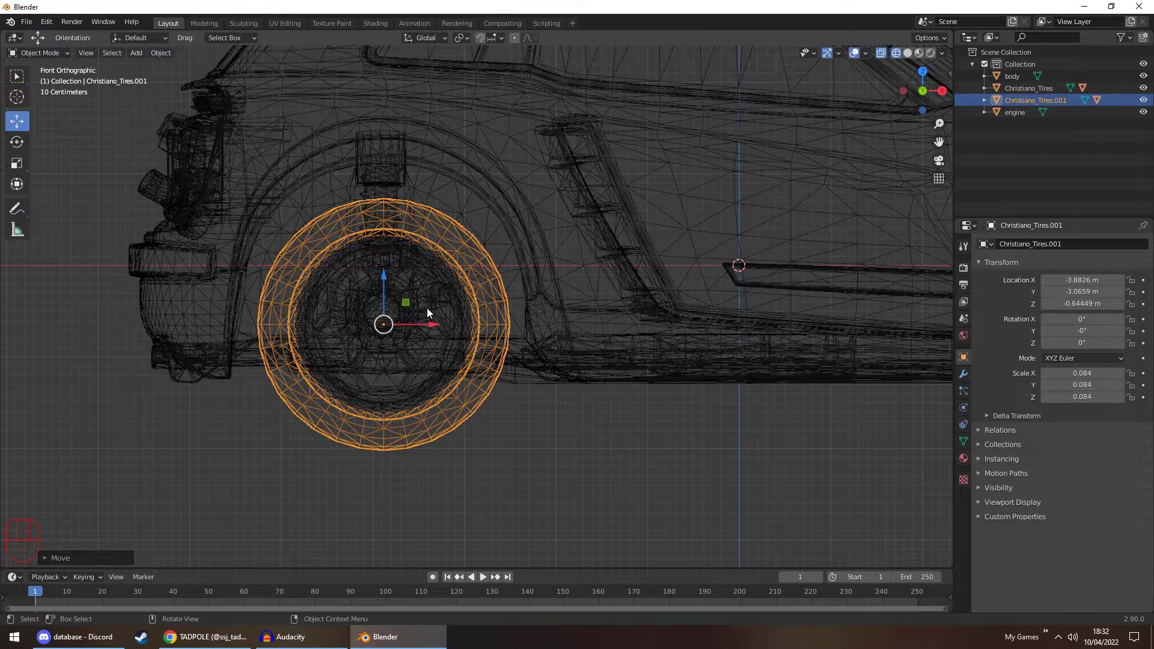
{"action": "left_click_drag", "start_coordinate": [480, 315], "coordinate": [481, 349]}
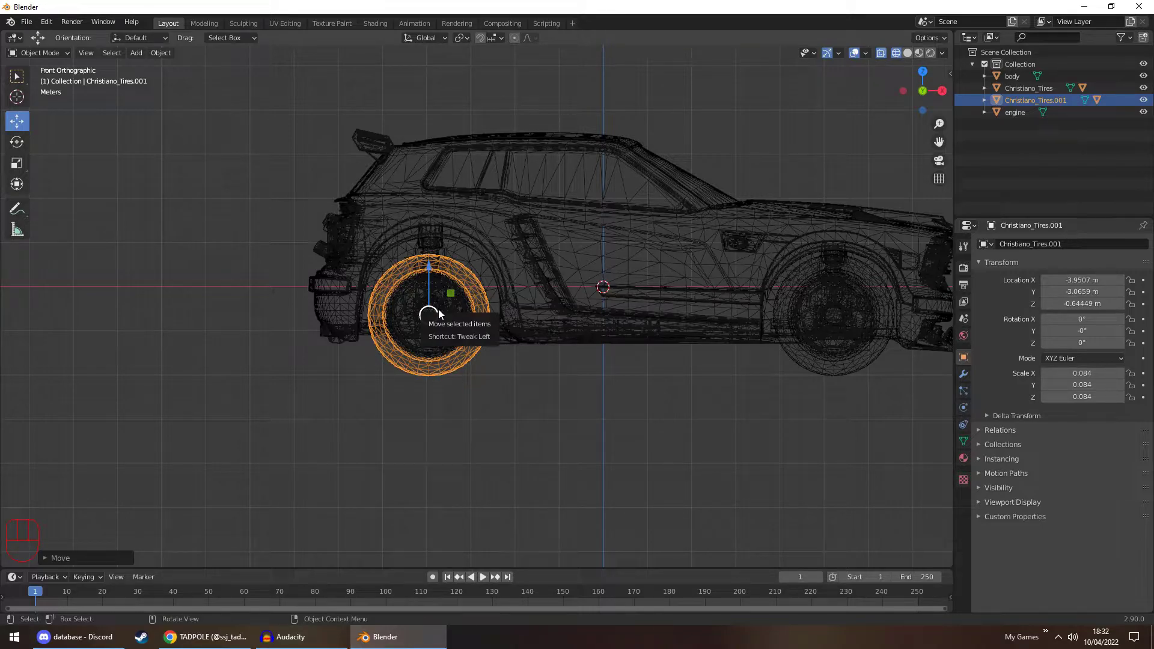
{"action": "scroll", "coordinate": [470, 276], "scroll_direction": "up", "scroll_amount": 6}
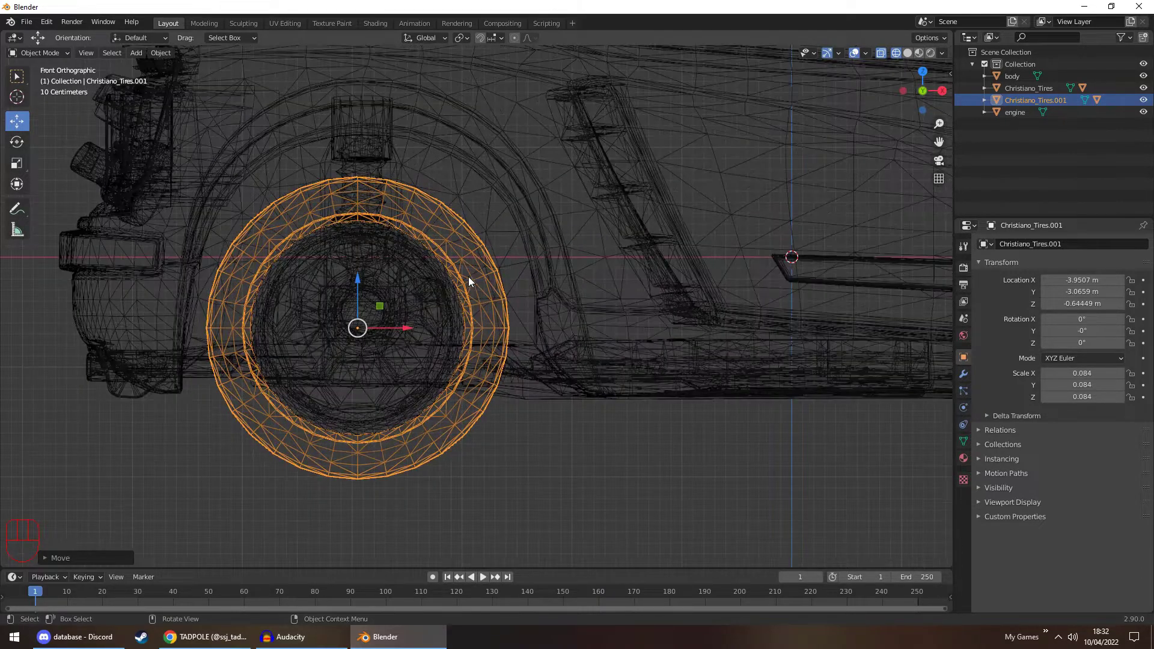
{"action": "left_click_drag", "start_coordinate": [334, 286], "coordinate": [334, 264]}
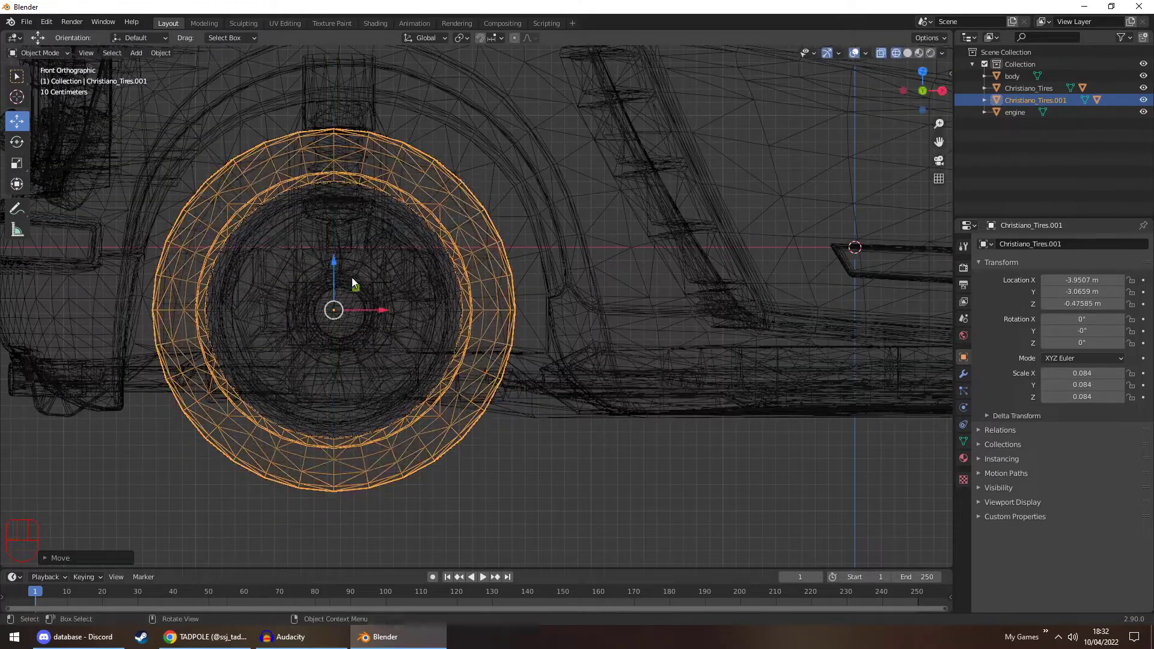
{"action": "left_click_drag", "start_coordinate": [384, 309], "coordinate": [390, 309]}
{"action": "left_click_drag", "start_coordinate": [340, 266], "coordinate": [340, 267]}
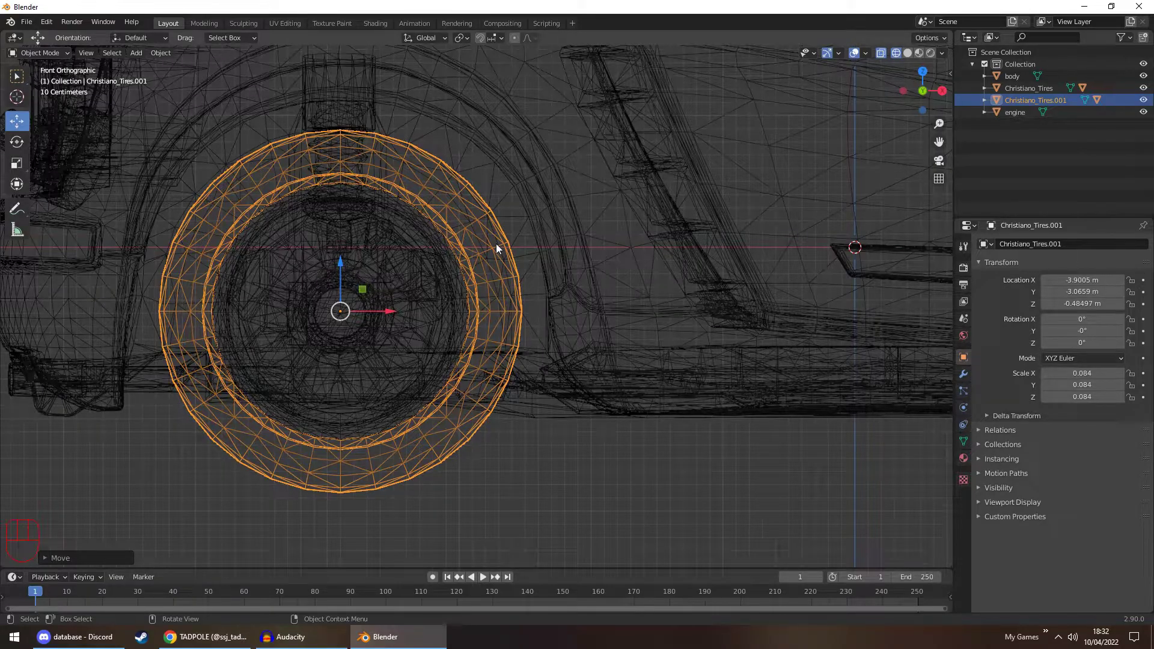
Scale the rear wheel to about 0.091 on Z and copy that value to its X and Y scale
{"action": "key", "text": "space"}
{"action": "key", "text": "s"}
{"action": "left_click_drag", "start_coordinate": [339, 263], "coordinate": [340, 258]}
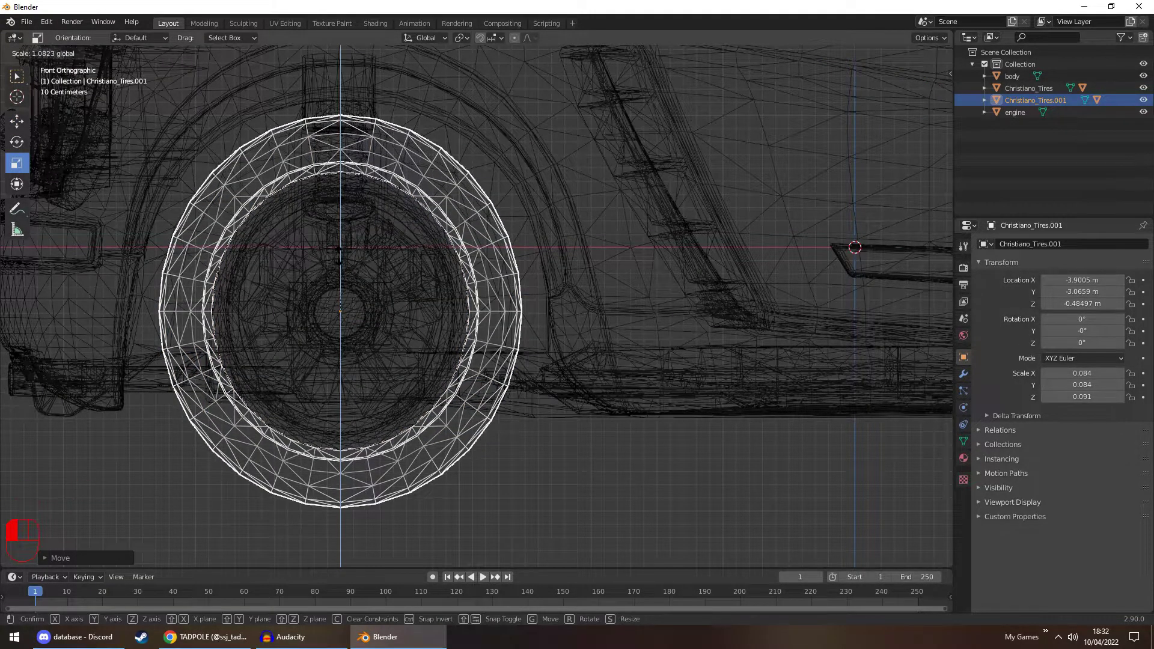
{"action": "left_click", "coordinate": [355, 87]}
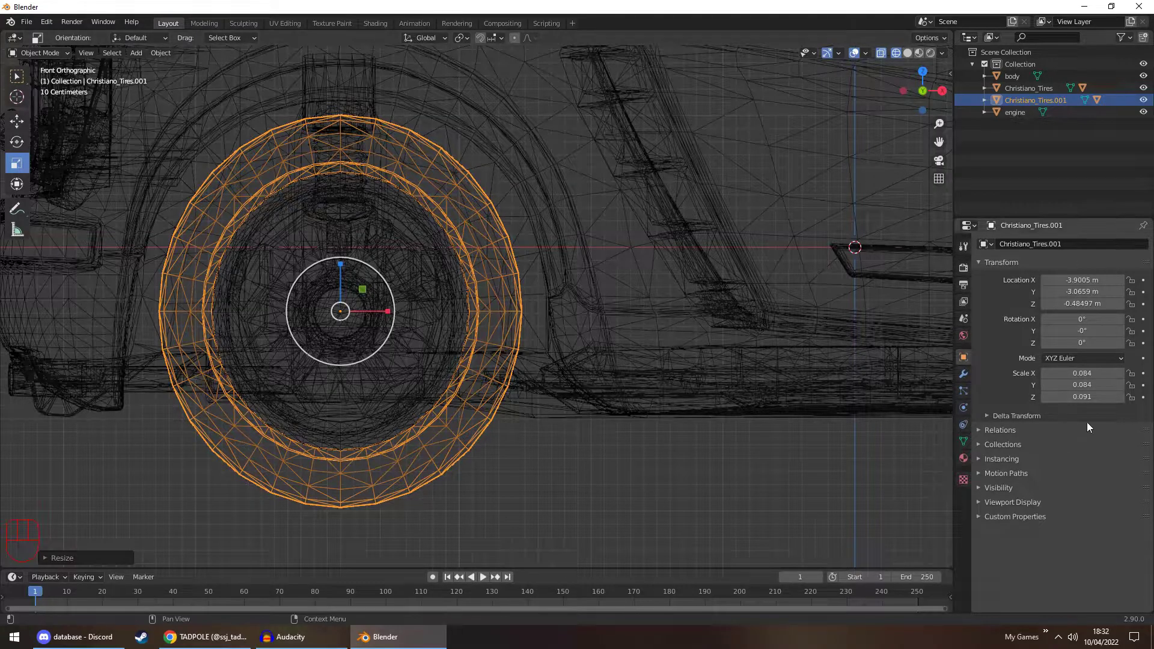
{"action": "key", "text": "ctrl+c"}
{"action": "key", "text": "ctrl+v"}
{"action": "key", "text": "ctrl+v"}
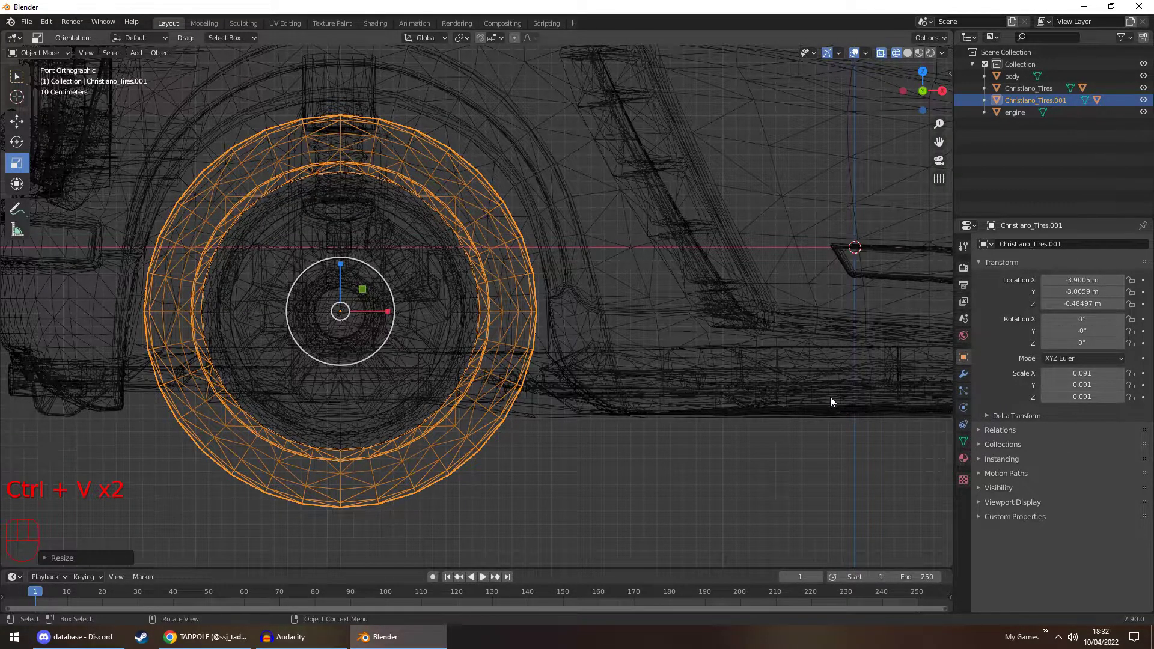
Deselect the rear wheel and check both wheels on the whole car in solid shading and material preview
{"action": "scroll", "coordinate": [831, 401], "scroll_direction": "down", "scroll_amount": 6}
{"action": "left_click", "coordinate": [789, 391]}
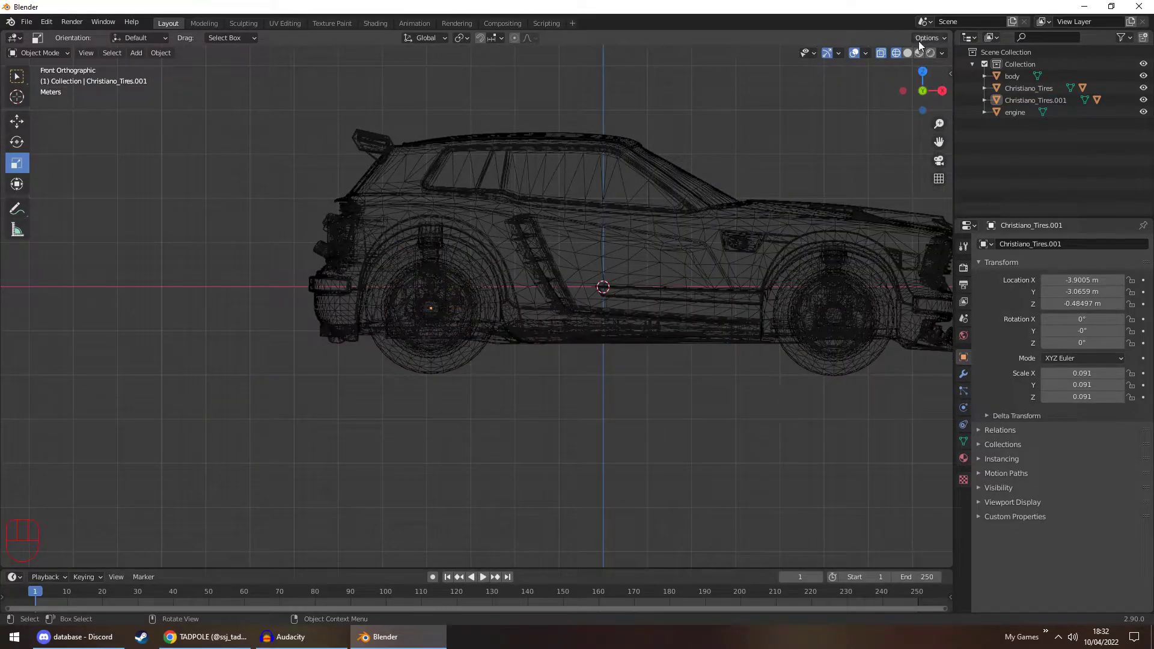
{"action": "left_click", "coordinate": [908, 53]}
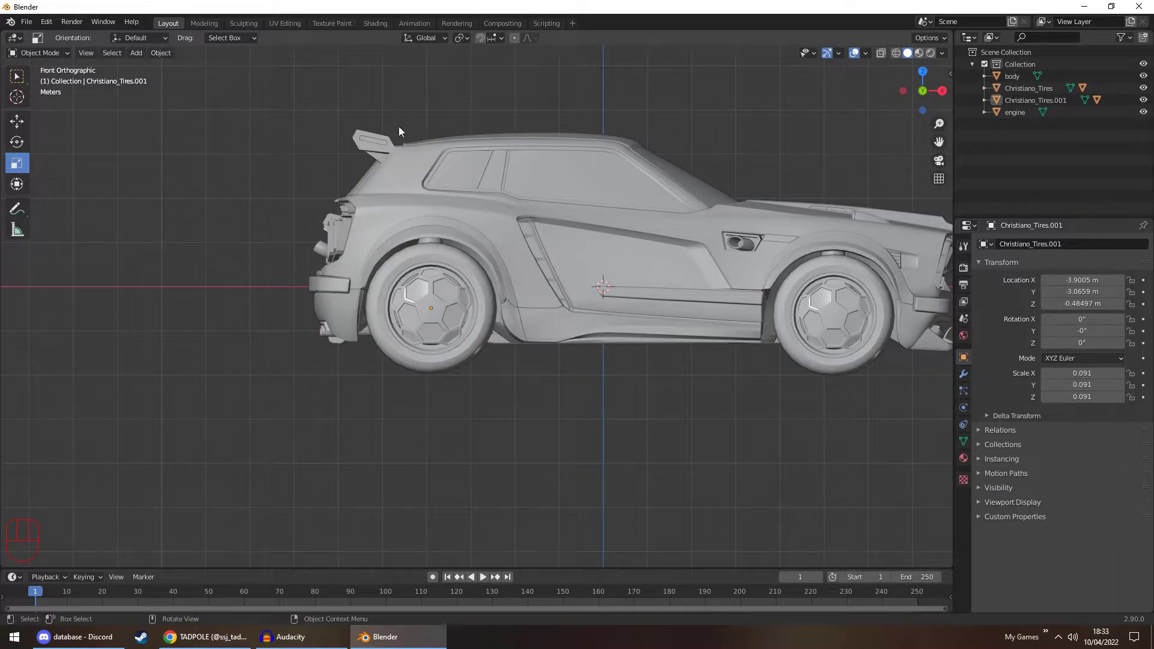
{"action": "left_click", "coordinate": [919, 53]}
Add a plane, lower it to about Z -1.96 m under the tires and stretch it along X to a scale of about 7.84
{"action": "left_click", "coordinate": [136, 53]}
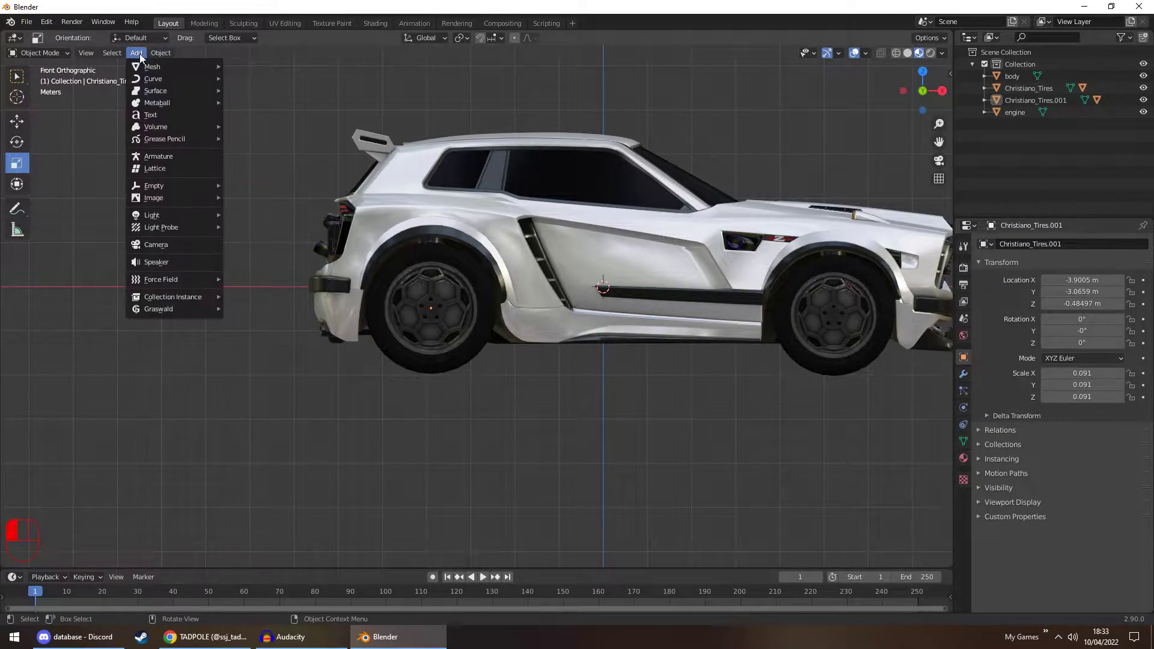
{"action": "mouse_move", "coordinate": [174, 67]}
{"action": "left_click", "coordinate": [237, 67]}
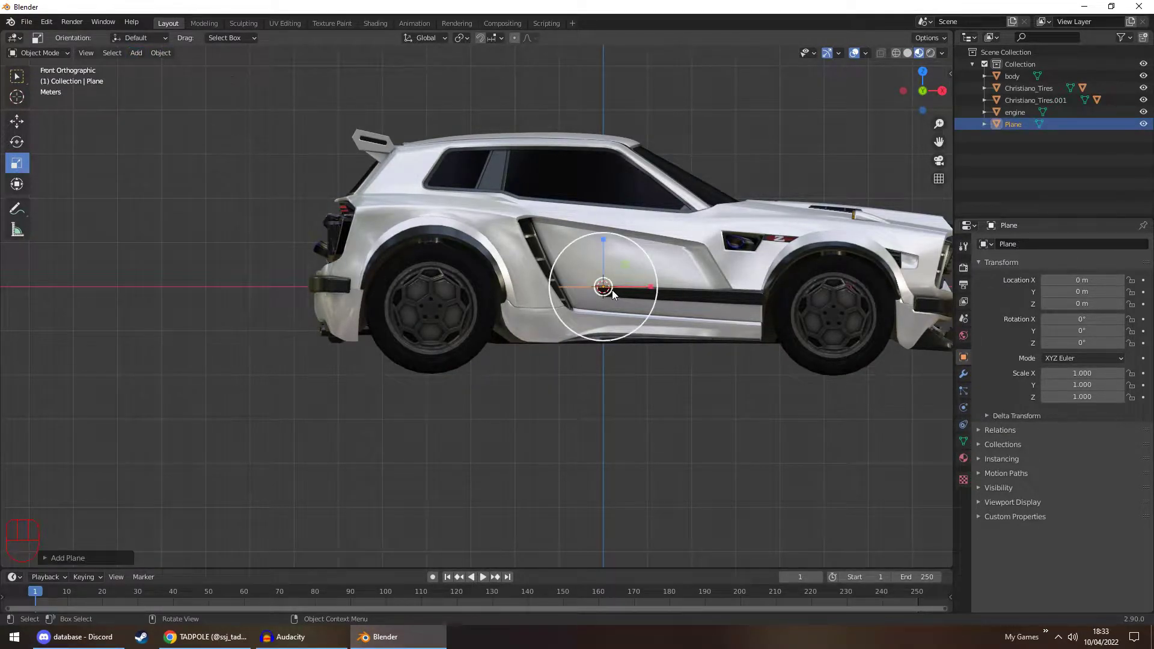
{"action": "key", "text": "space"}
{"action": "left_click_drag", "start_coordinate": [610, 257], "coordinate": [58, 390]}
{"action": "key", "text": "space"}
{"action": "left_click", "coordinate": [577, 363]}
{"action": "scroll", "coordinate": [508, 325], "scroll_direction": "up", "scroll_amount": 2}
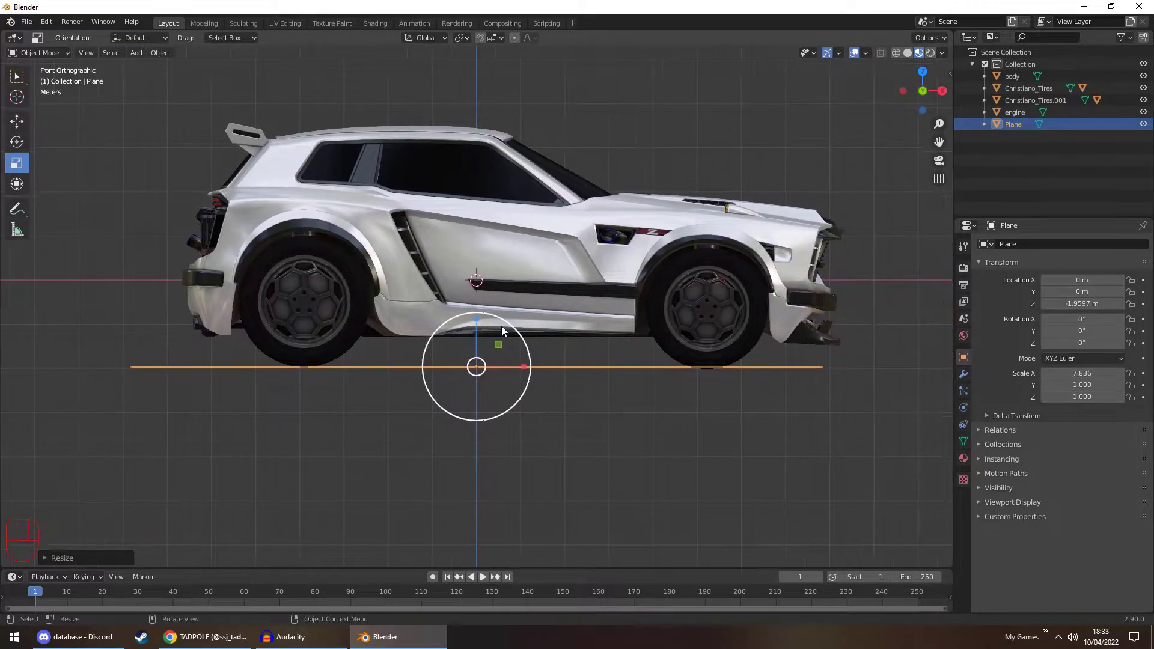
Examine in front orthographic view how the plane lines up with the bottoms of the front and rear tires
{"action": "key", "text": "space"}
{"action": "left_click", "coordinate": [497, 334]}
{"action": "scroll", "coordinate": [496, 333], "scroll_direction": "up", "scroll_amount": 3}
{"action": "scroll", "coordinate": [496, 333], "scroll_direction": "up", "scroll_amount": 2}
{"action": "middle_click_drag", "start_coordinate": [659, 331], "coordinate": [450, 325], "text": "shift"}
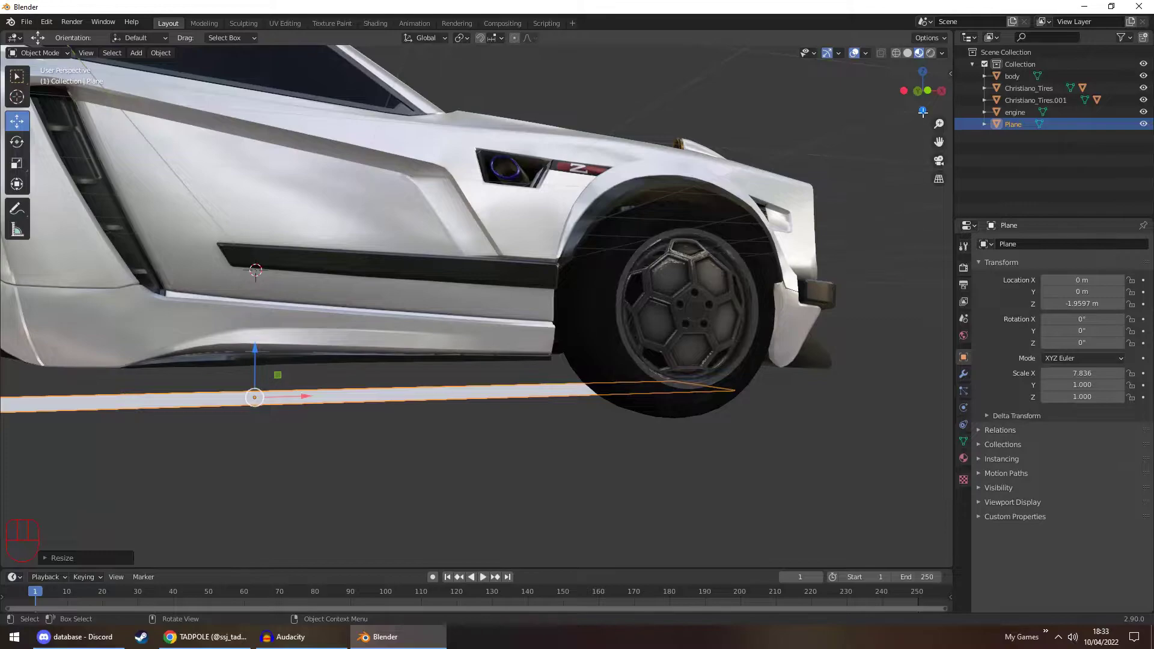
{"action": "left_click", "coordinate": [923, 90]}
{"action": "left_click", "coordinate": [922, 91]}
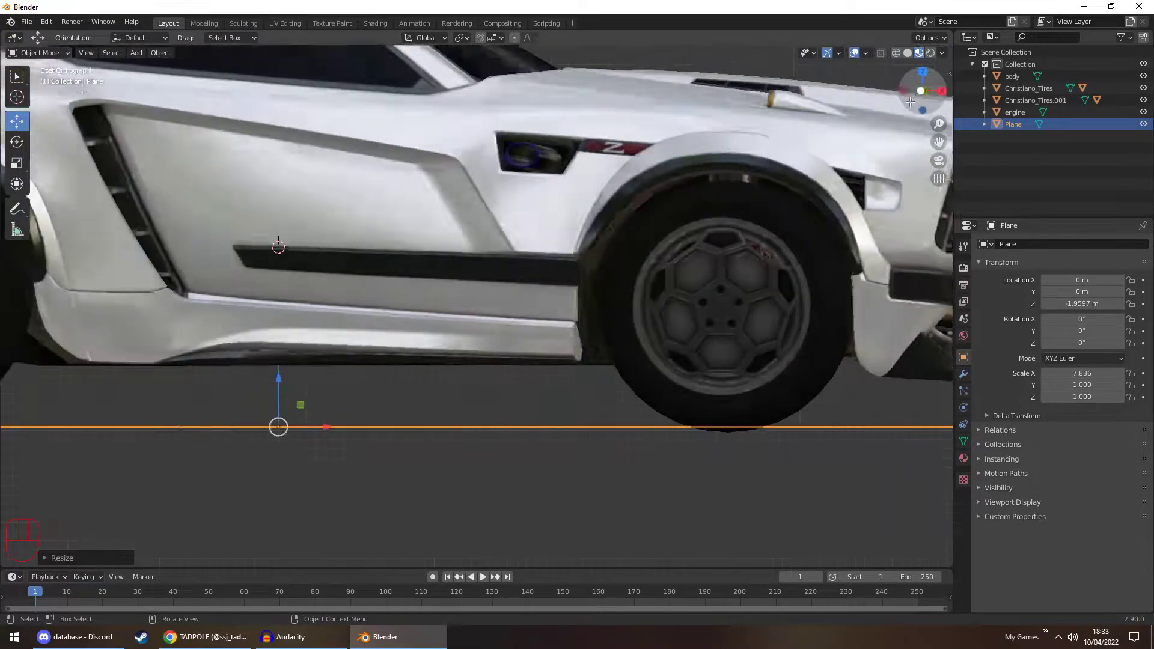
{"action": "mouse_move", "coordinate": [546, 335]}
{"action": "middle_mouse_down", "text": "shift"}
{"action": "mouse_move", "coordinate": [470, 332]}
{"action": "mouse_move", "coordinate": [564, 323]}
{"action": "middle_mouse_up", "text": "shift"}
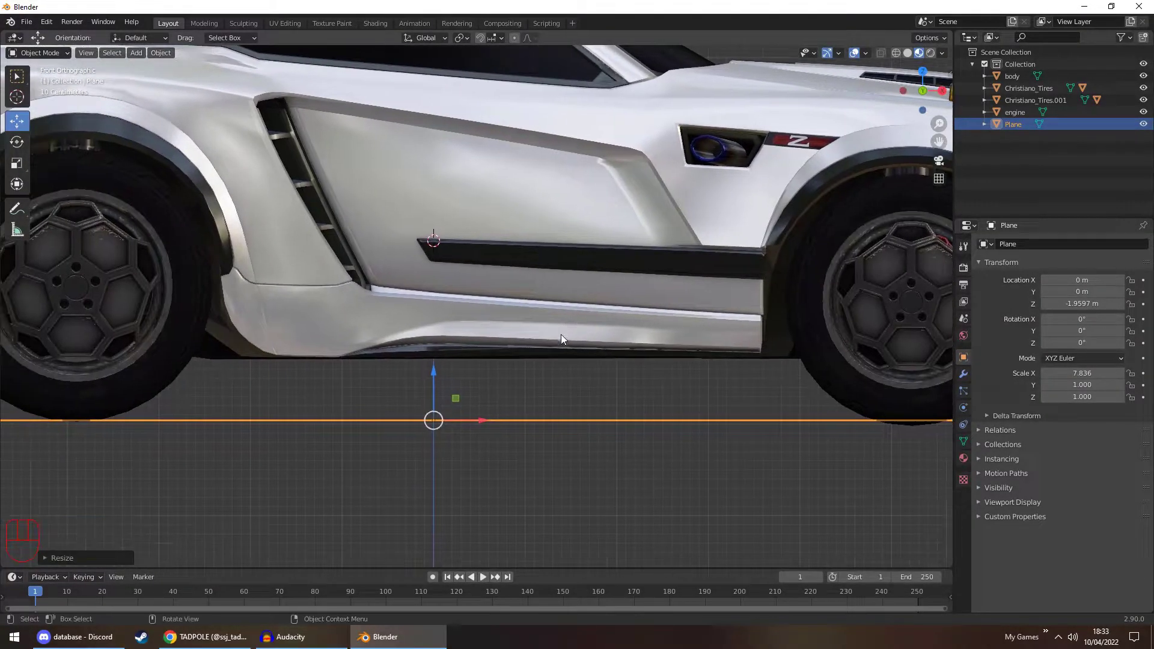
{"action": "scroll", "coordinate": [562, 333], "scroll_direction": "down", "scroll_amount": 1}
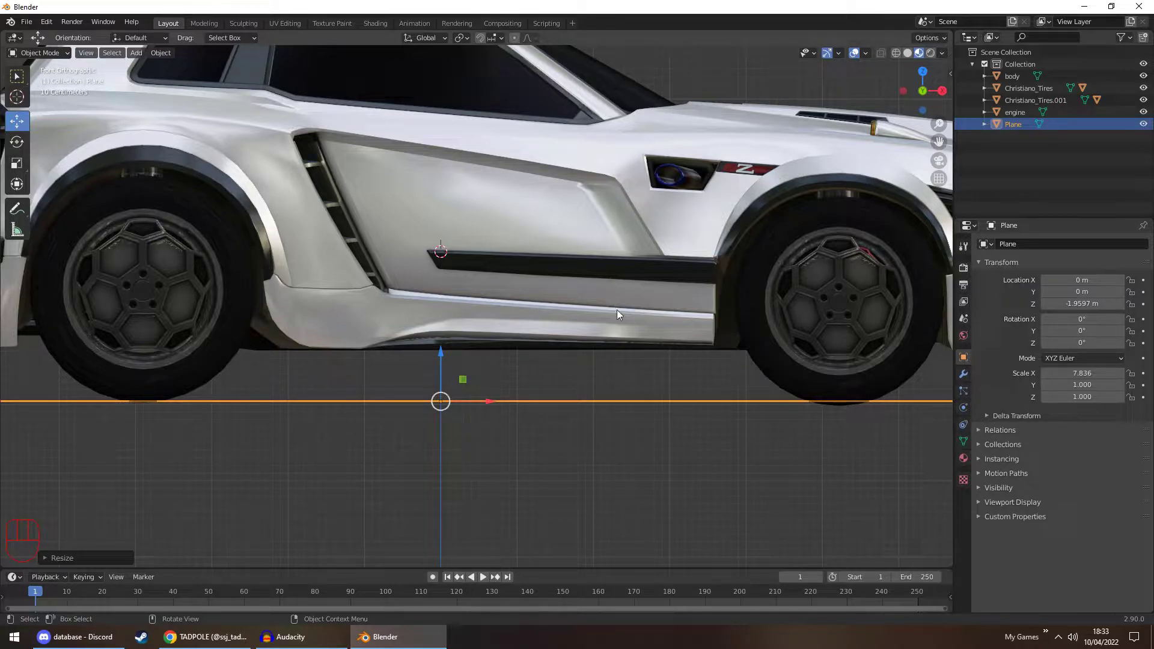
Adjust the plane's height against the bottom of the front tire, leaving it at about Z -1.93 m
{"action": "scroll", "coordinate": [672, 317], "scroll_direction": "up", "scroll_amount": 3}
{"action": "middle_click_drag", "start_coordinate": [668, 332], "coordinate": [308, 309], "text": "shift"}
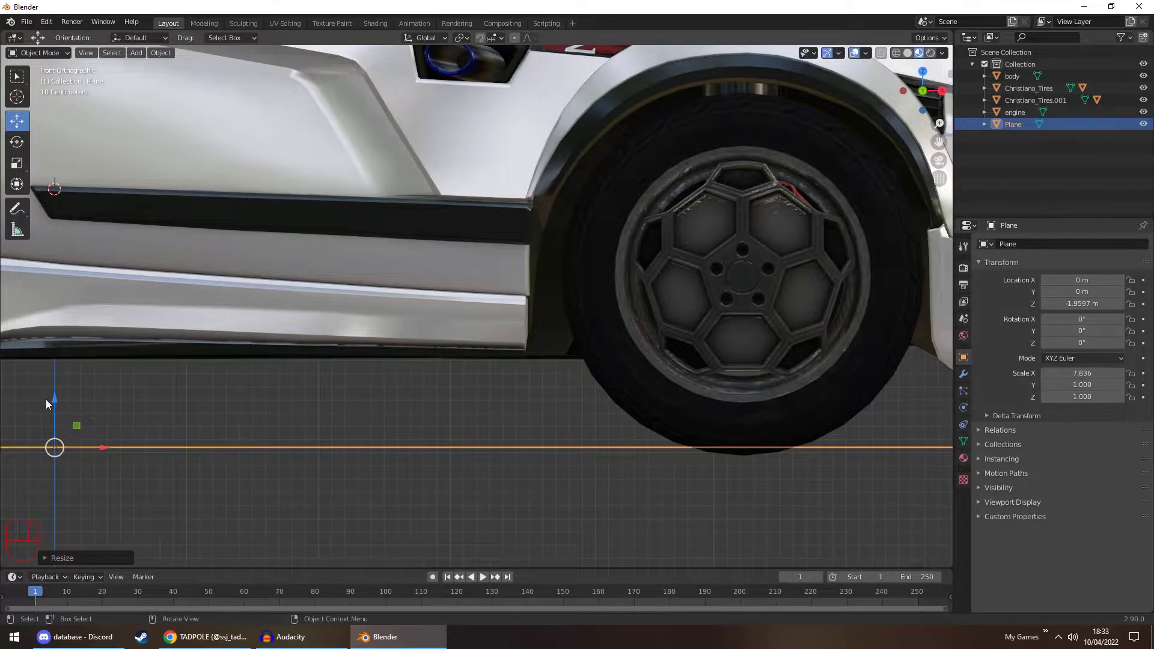
{"action": "key", "text": "g"}
{"action": "key", "text": "z"}
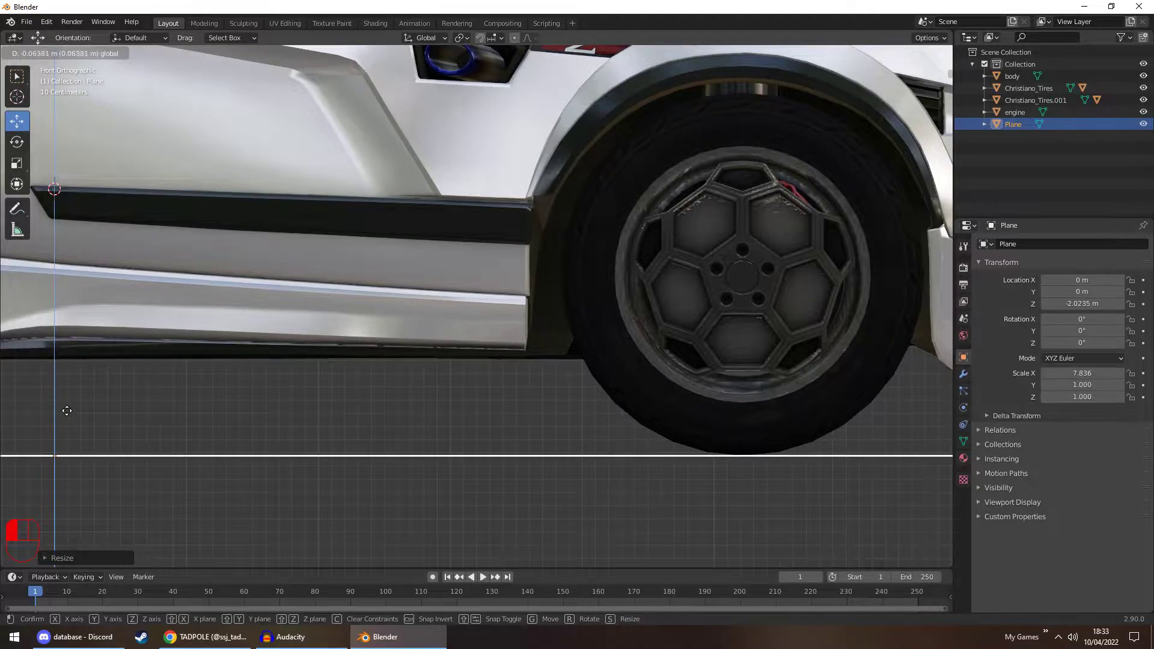
{"action": "left_click", "coordinate": [65, 411]}
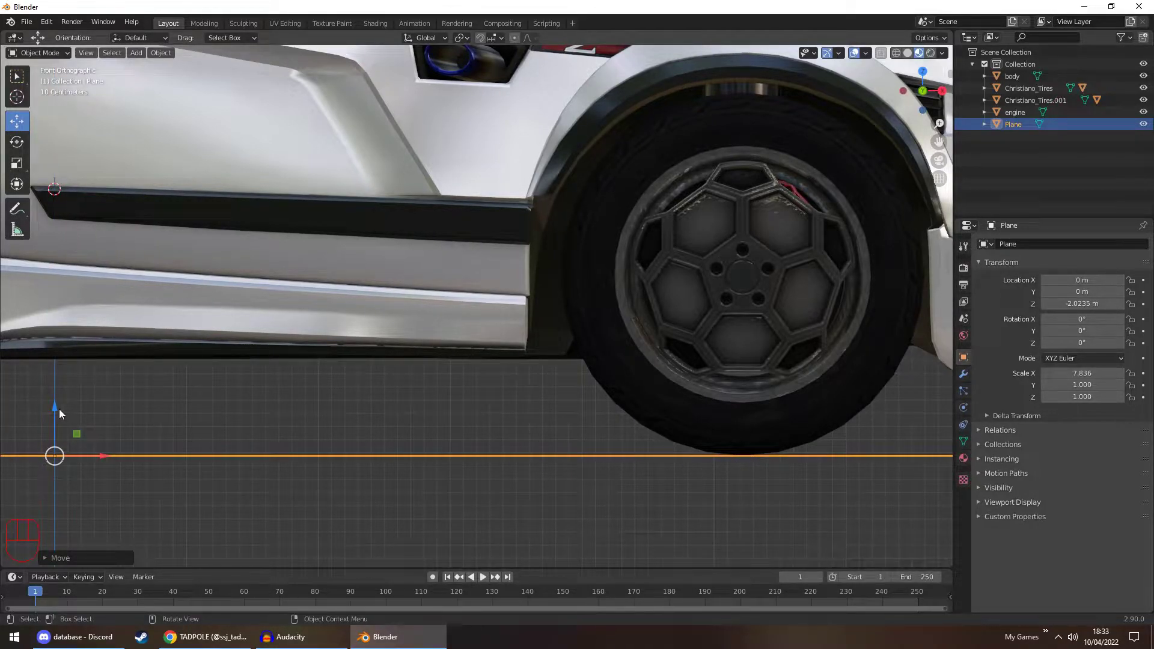
{"action": "left_click_drag", "start_coordinate": [59, 409], "coordinate": [55, 403]}
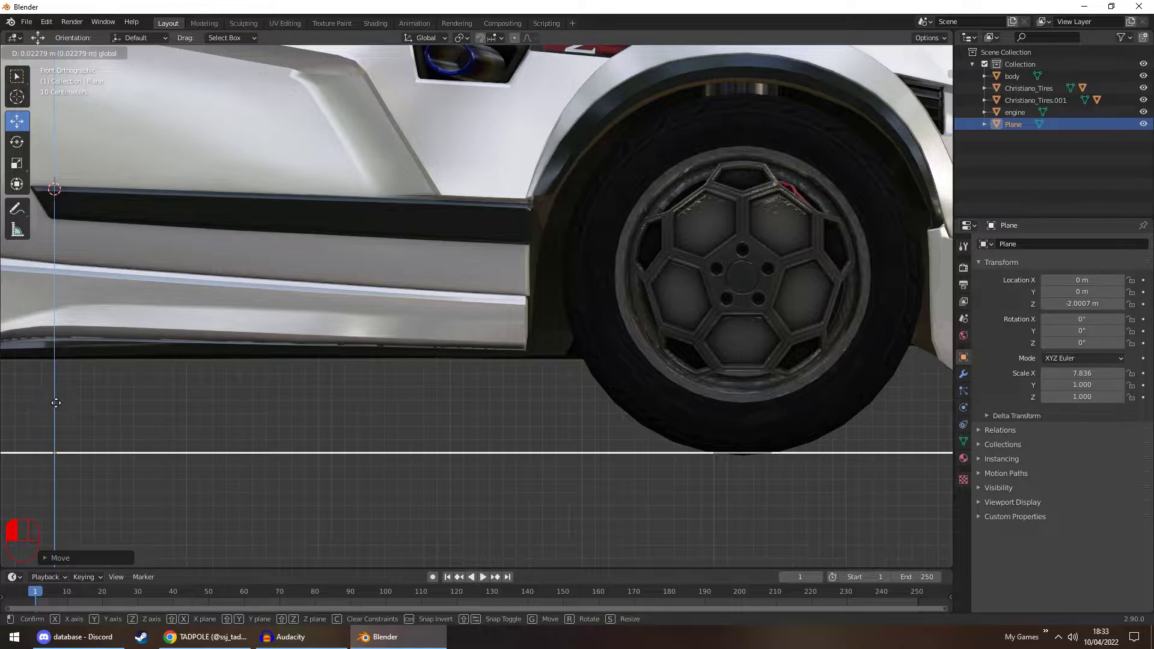
{"action": "left_click_drag", "start_coordinate": [56, 403], "coordinate": [56, 401]}
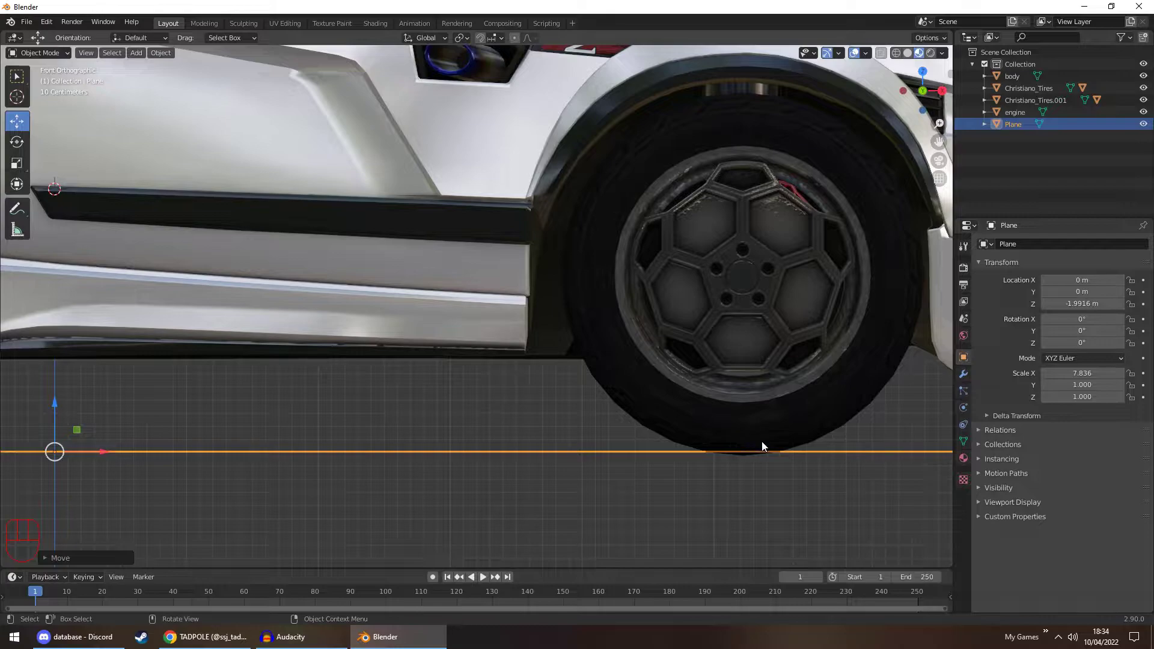
{"action": "left_click_drag", "start_coordinate": [54, 403], "coordinate": [55, 392]}
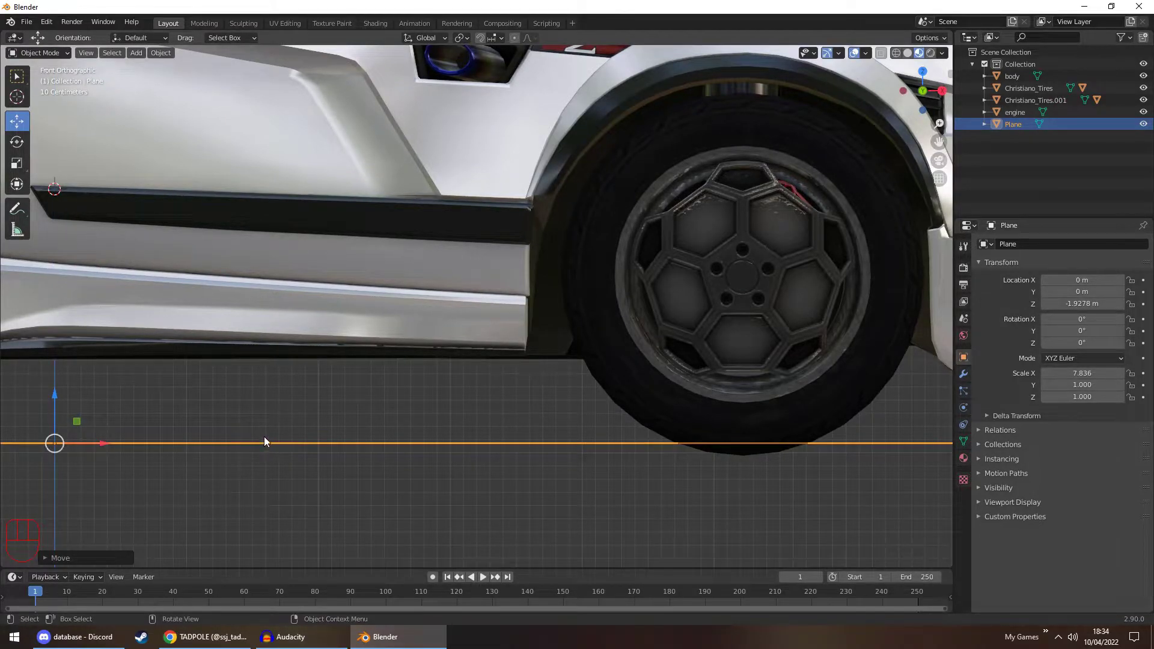
Compare the bottom edge of the rear tire with the ground plane by selecting each in turn
{"action": "middle_click_drag", "start_coordinate": [133, 344], "coordinate": [578, 357], "text": "shift"}
{"action": "middle_click_drag", "start_coordinate": [255, 342], "coordinate": [605, 342], "text": "shift"}
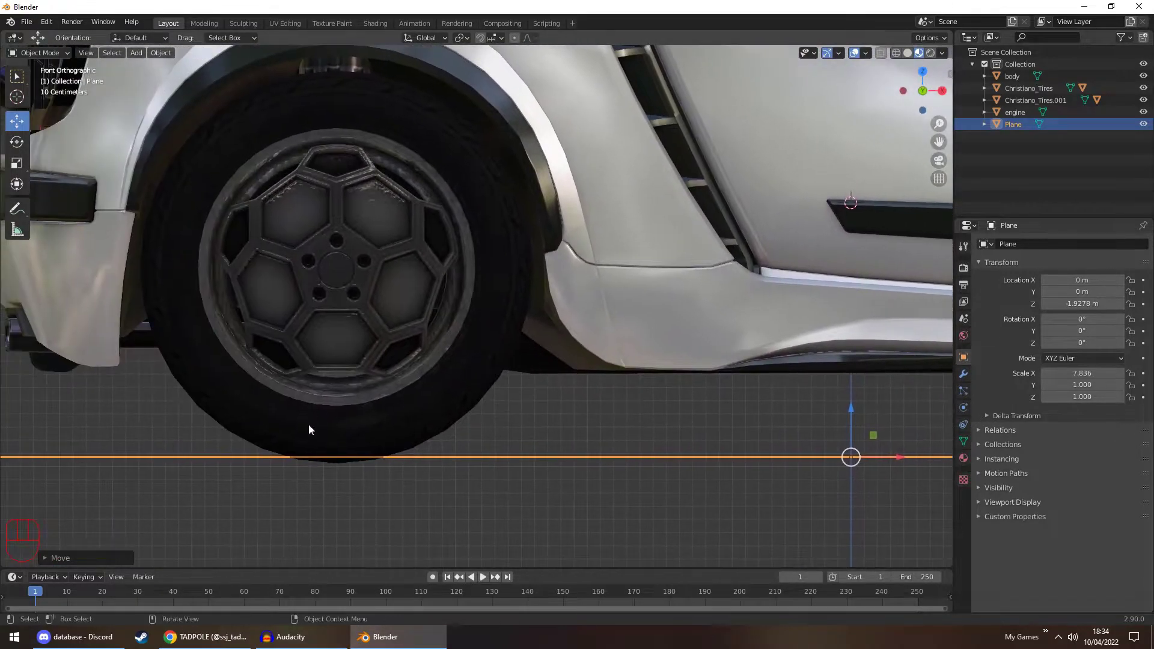
{"action": "left_click", "coordinate": [461, 414]}
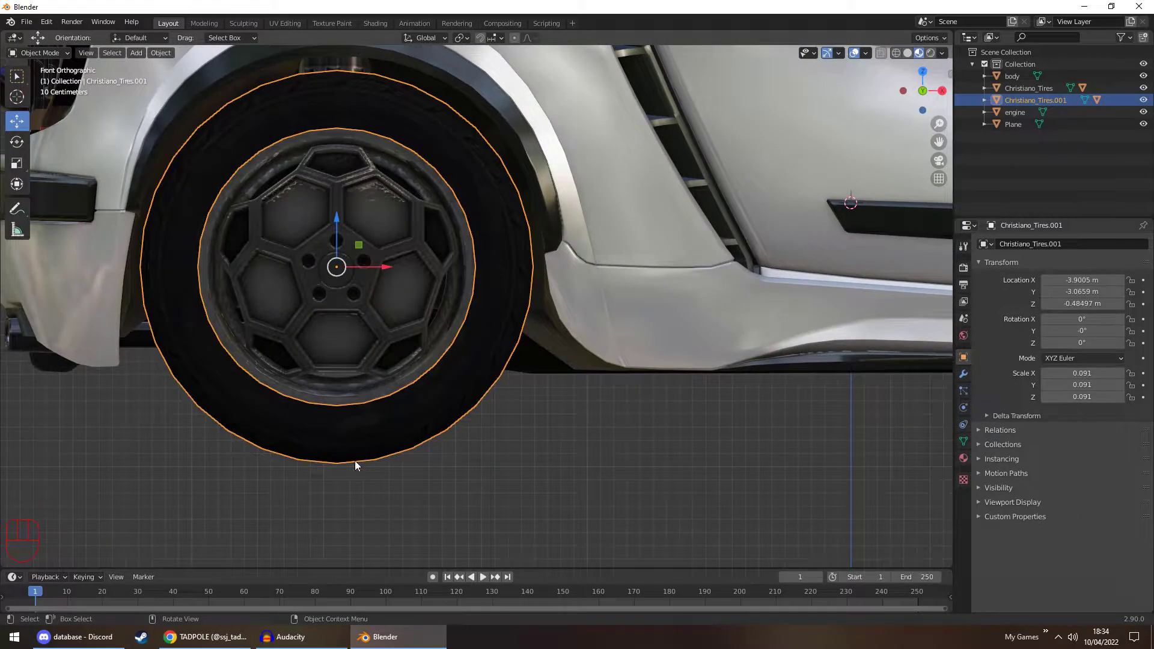
{"action": "left_click_drag", "start_coordinate": [642, 423], "coordinate": [583, 529]}
{"action": "left_click_drag", "start_coordinate": [602, 425], "coordinate": [721, 562]}
{"action": "left_click", "coordinate": [1022, 124]}
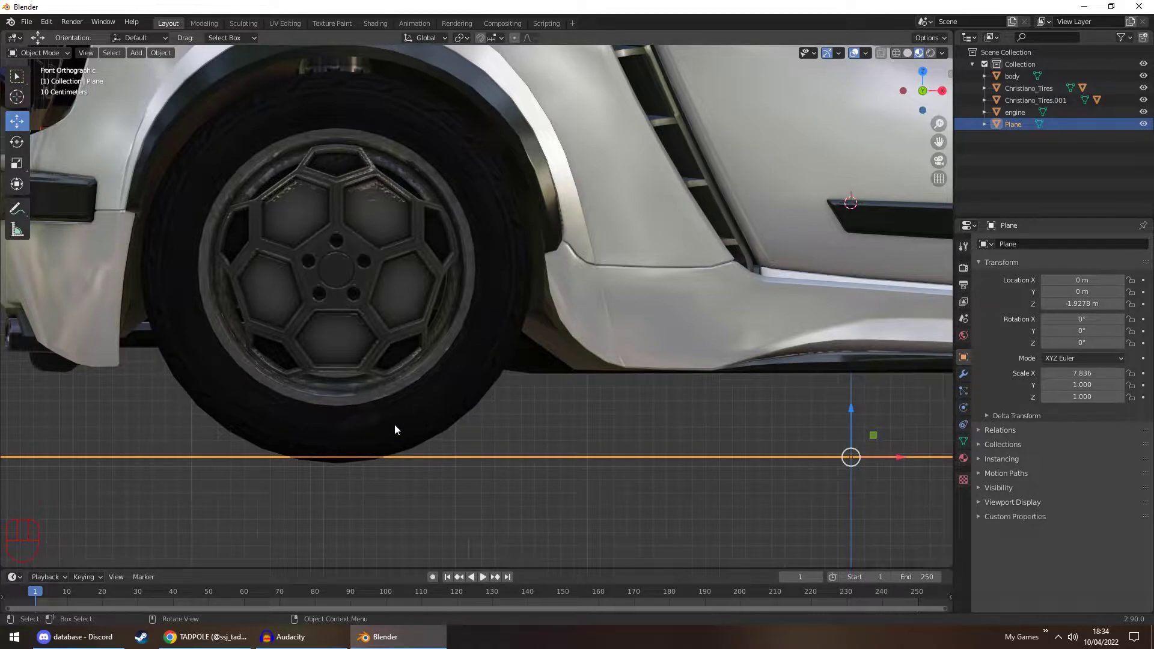
Scale the rear wheel up along Z to about 0.096 and reselect the plane to compare their heights
{"action": "key", "text": "space"}
{"action": "left_click", "coordinate": [459, 336]}
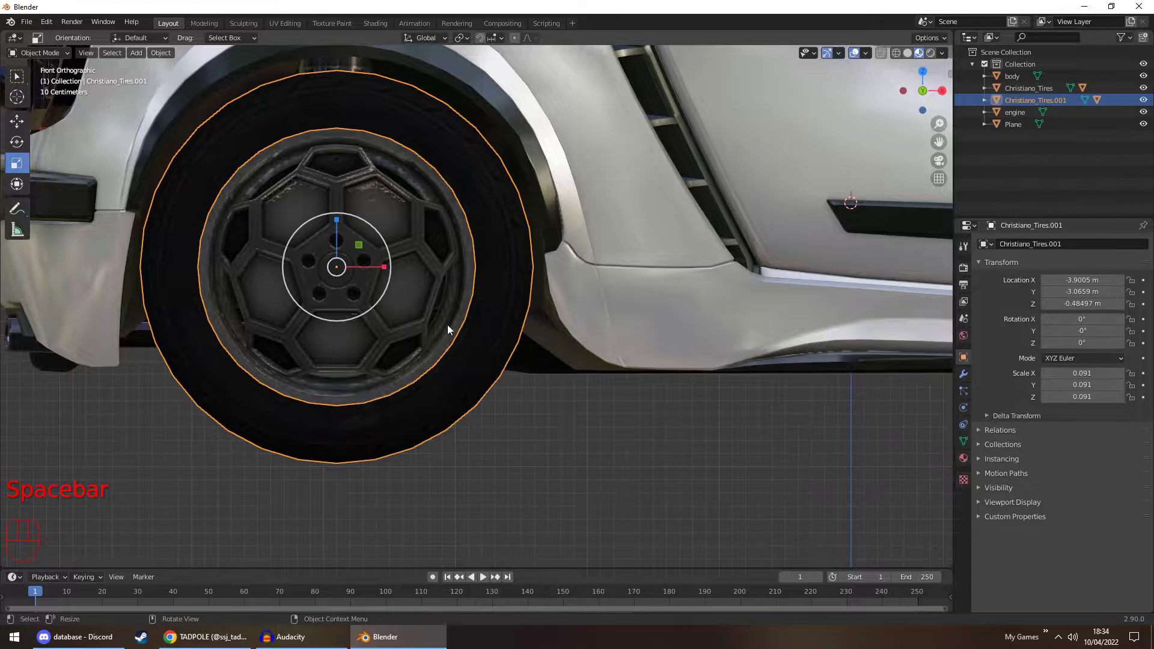
{"action": "key", "text": "s"}
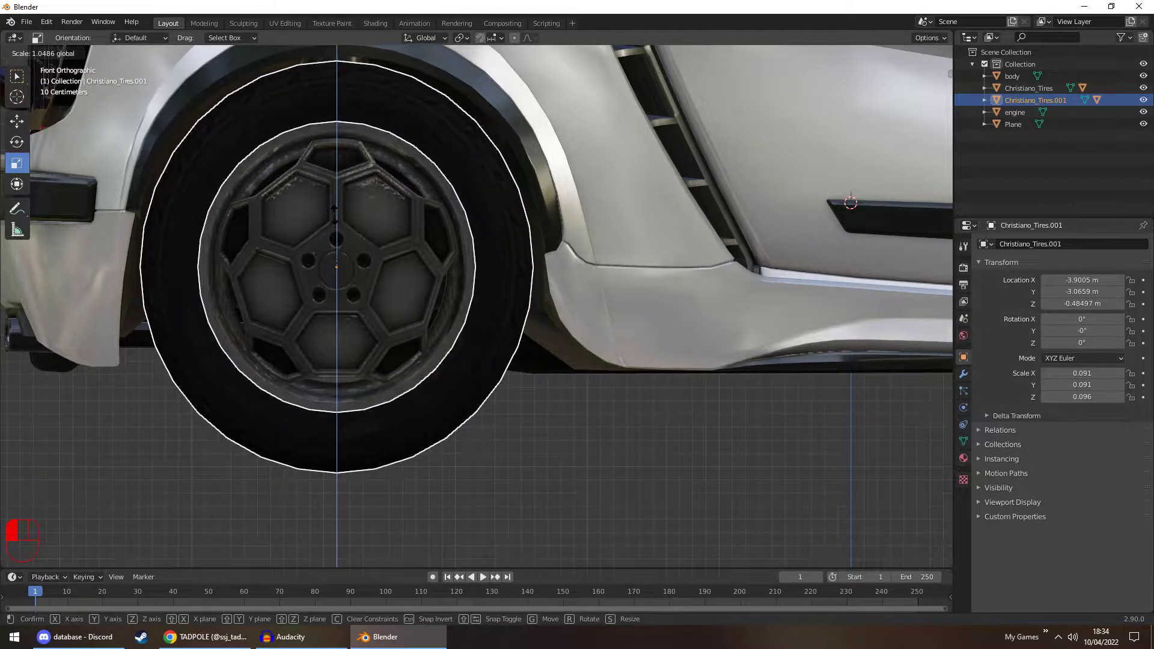
{"action": "left_click", "coordinate": [335, 210]}
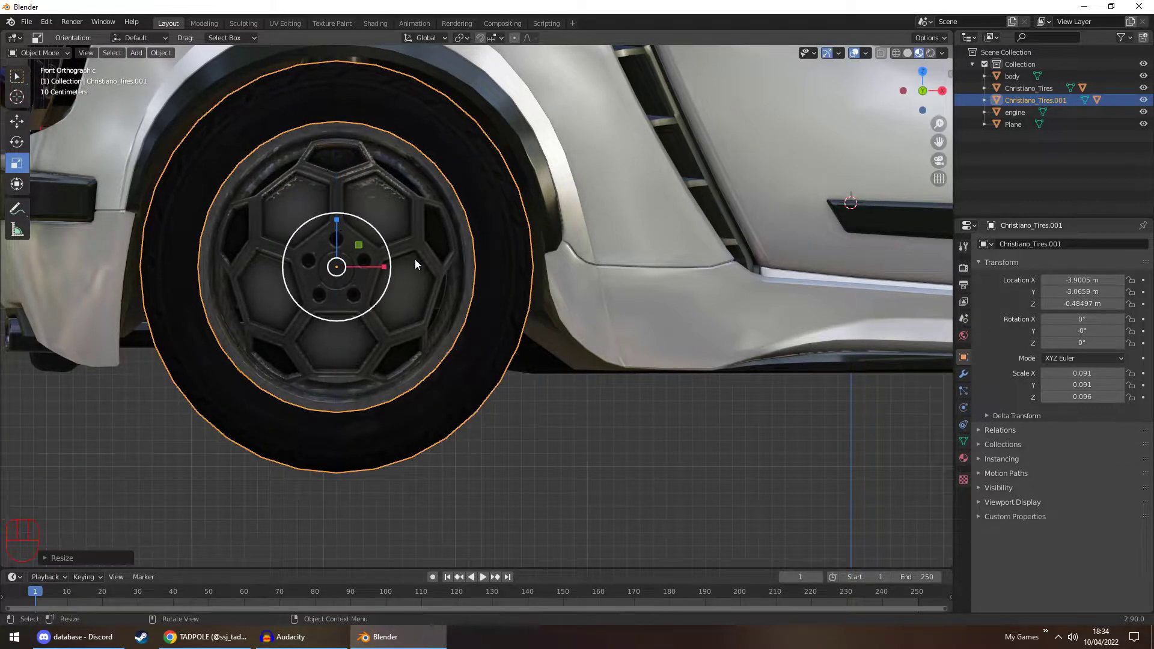
{"action": "left_click", "coordinate": [1020, 123]}
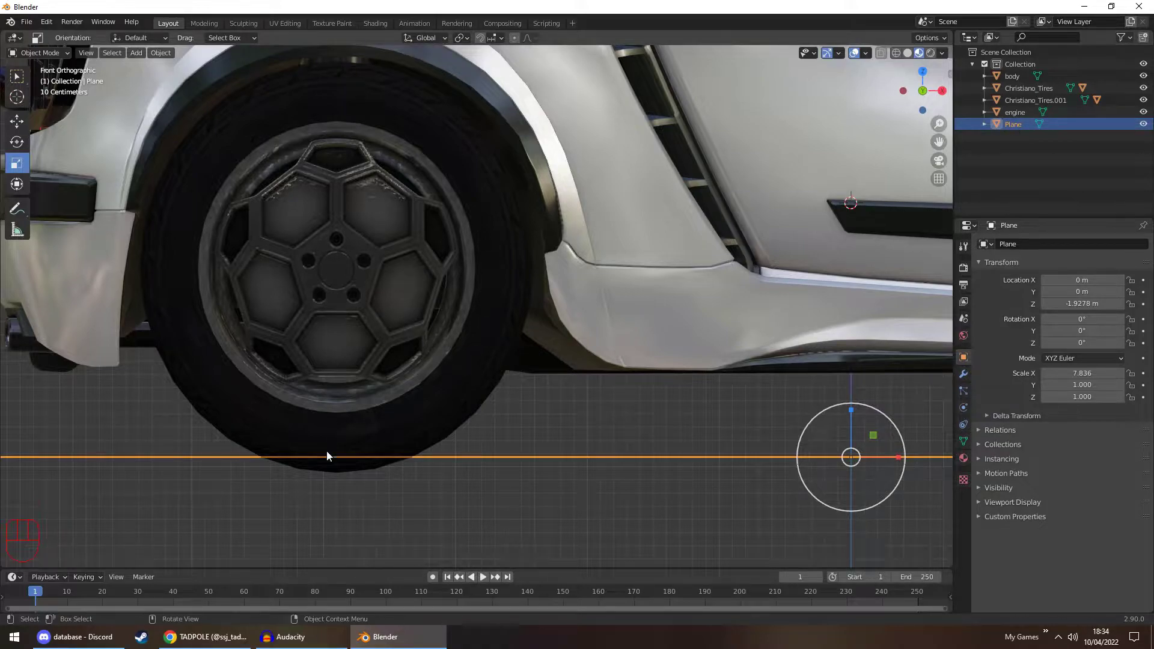
Scale the rear wheel along Z to about 0.095 and reselect the plane to compare it with the tire's bottom
{"action": "left_click", "coordinate": [470, 386]}
{"action": "left_click_drag", "start_coordinate": [337, 219], "coordinate": [338, 224]}
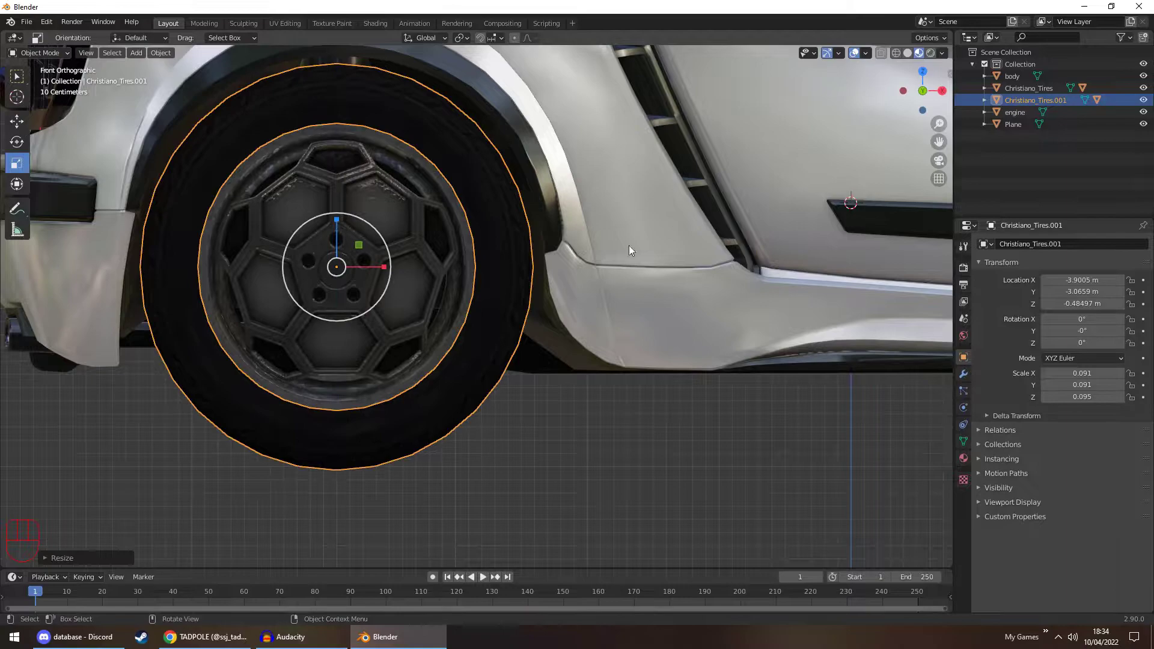
{"action": "left_click", "coordinate": [1019, 124]}
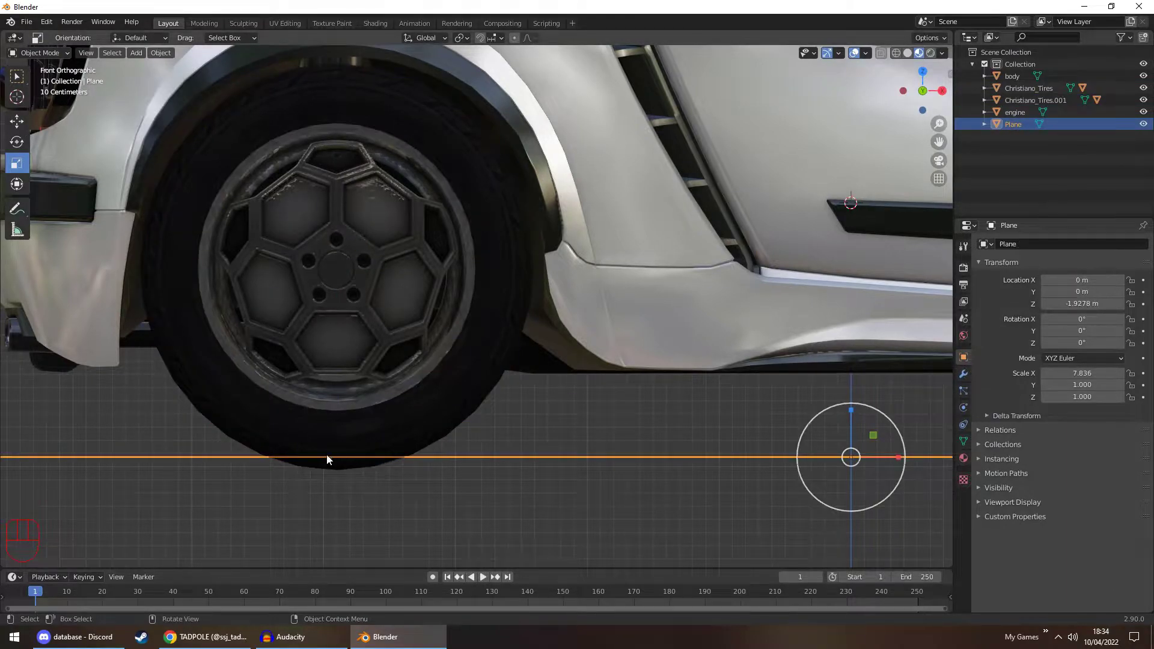
Copy the rear wheel's Z scale of 0.095 to its Y and X scale
{"action": "left_click", "coordinate": [477, 384]}
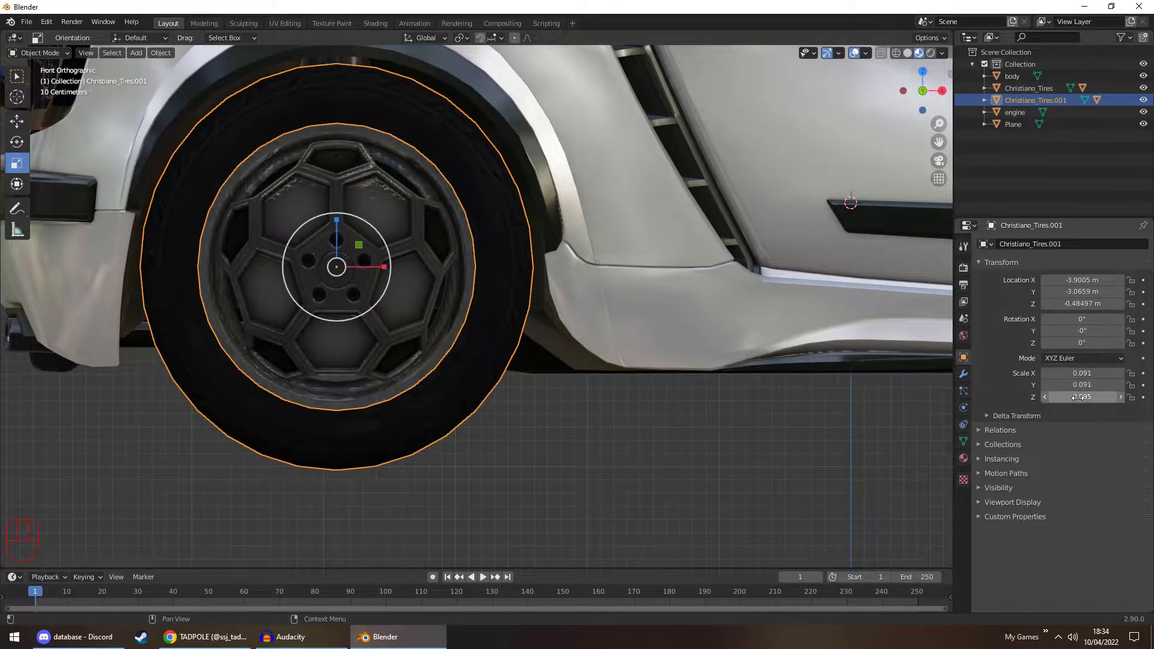
{"action": "key", "text": "ctrl+c"}
{"action": "key", "text": "ctrl+v"}
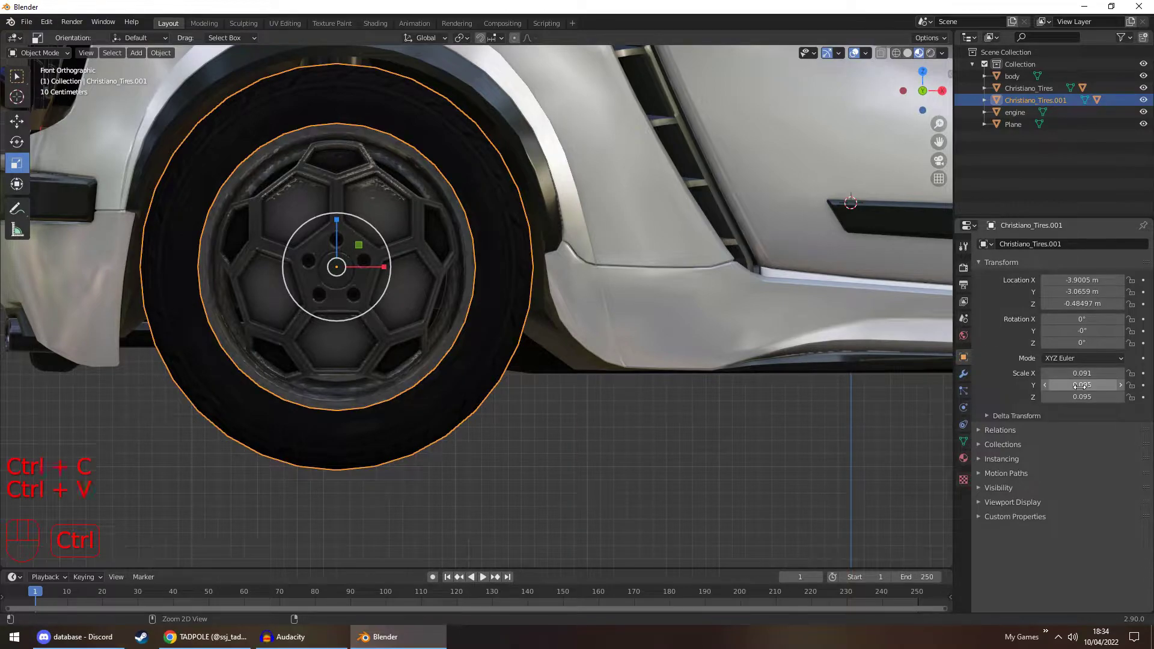
{"action": "key", "text": "ctrl+v"}
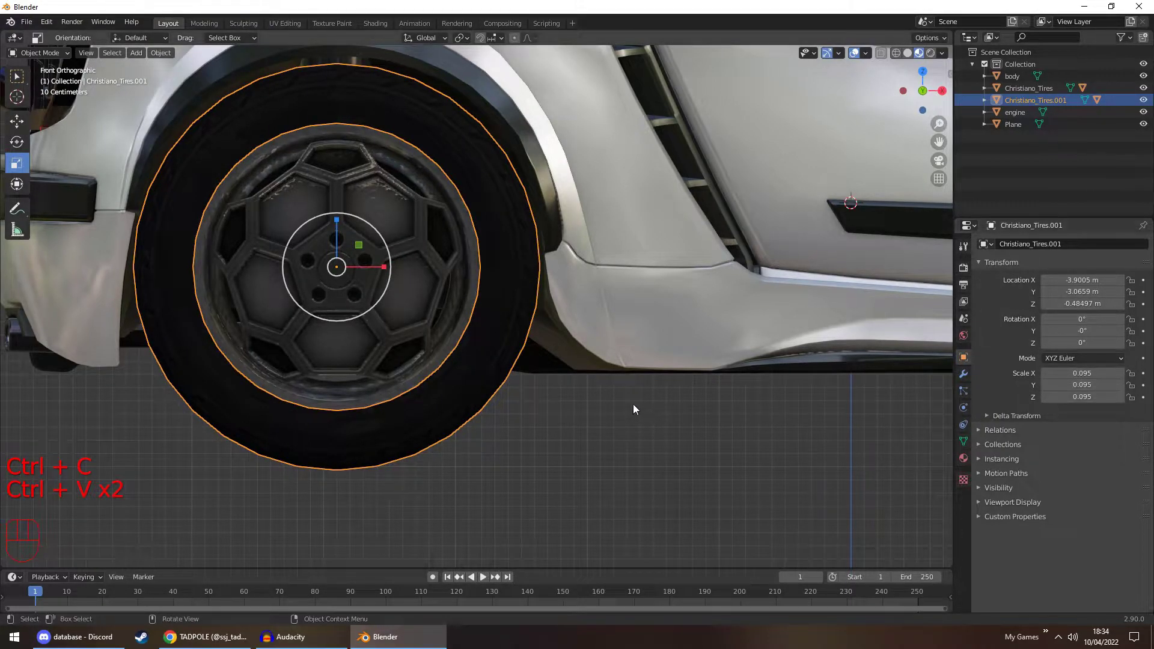
{"action": "left_click", "coordinate": [741, 439]}
Hide the ground plane beneath the car
{"action": "scroll", "coordinate": [795, 362], "scroll_direction": "down", "scroll_amount": 6}
{"action": "middle_click_drag", "start_coordinate": [795, 361], "coordinate": [861, 328]}
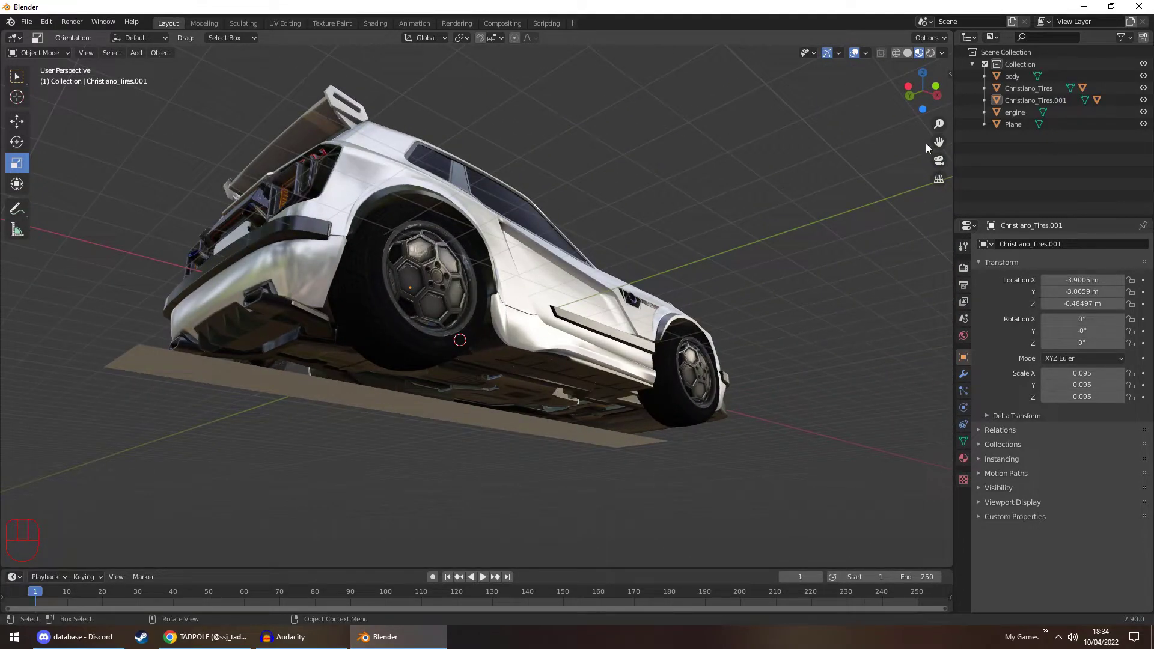
{"action": "left_click", "coordinate": [508, 422]}
{"action": "key", "text": "h"}
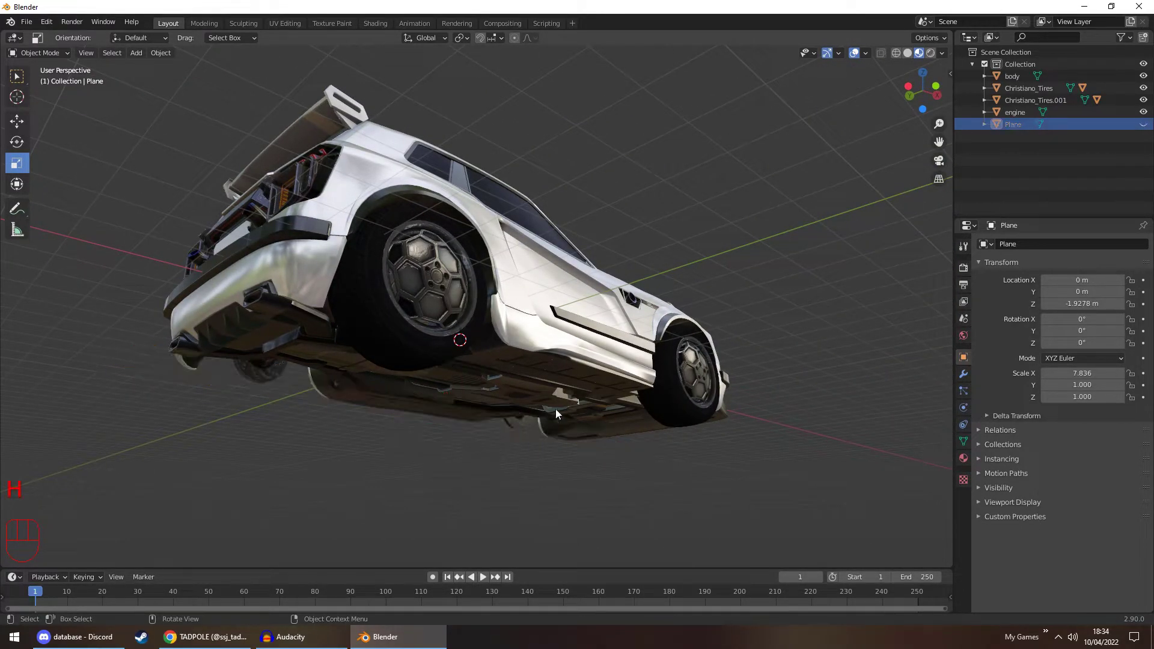
Duplicate the rear wheel's rim and tire together by copying and pasting them
{"action": "left_click", "coordinate": [422, 288]}
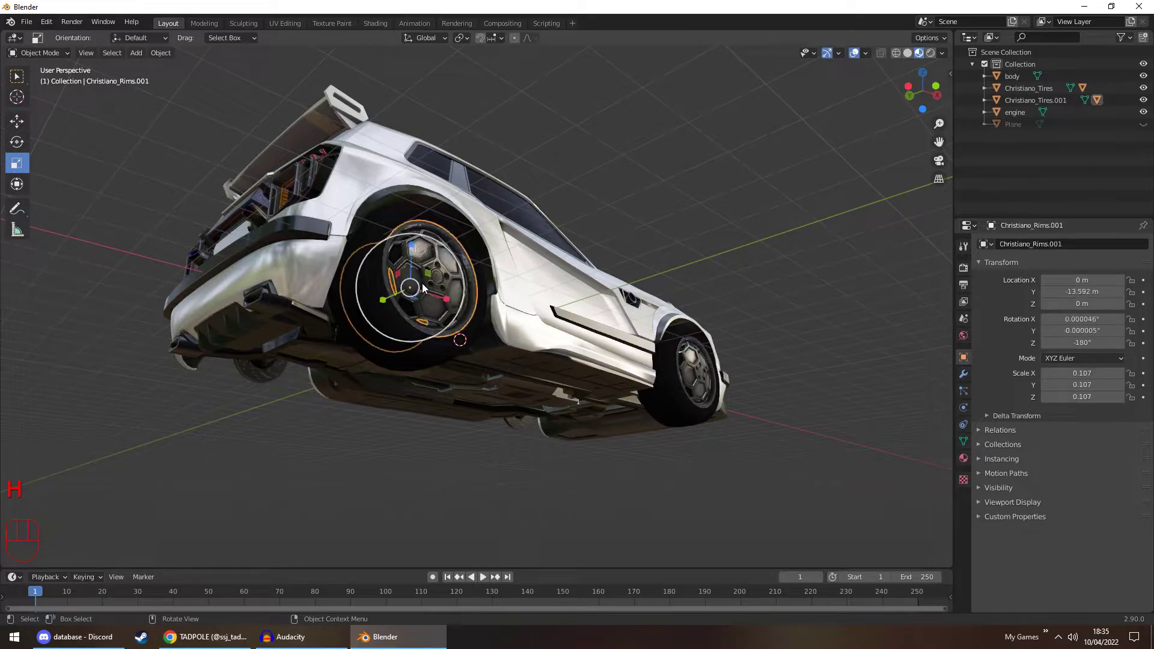
{"action": "key", "text": "space"}
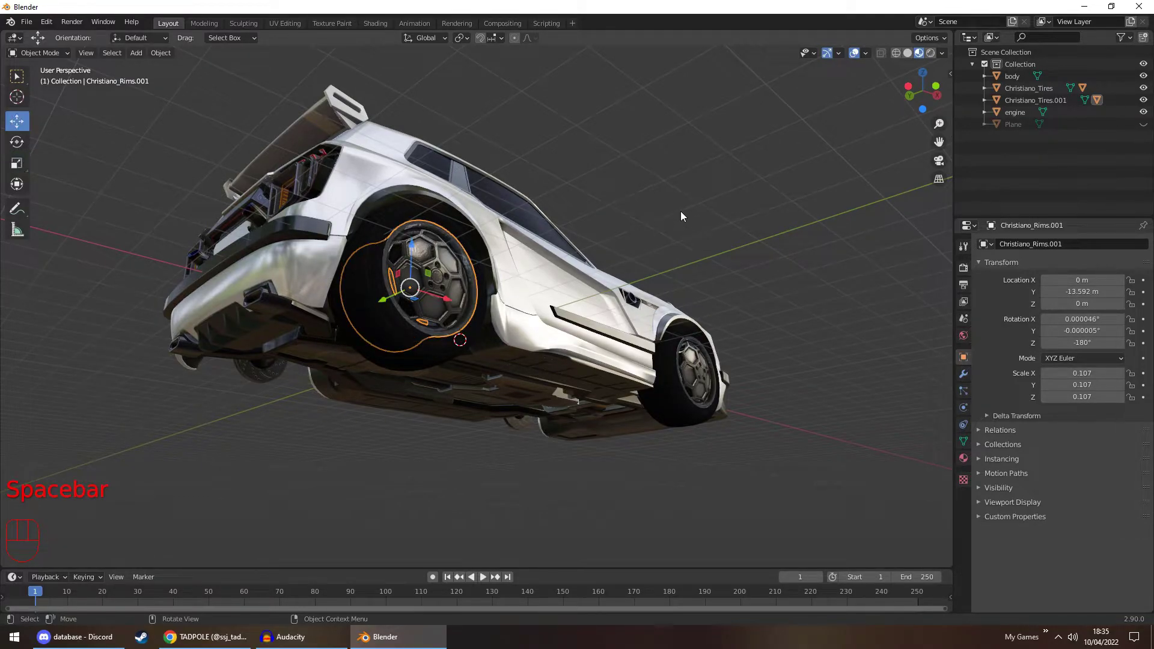
{"action": "middle_click_drag", "start_coordinate": [680, 211], "coordinate": [669, 230]}
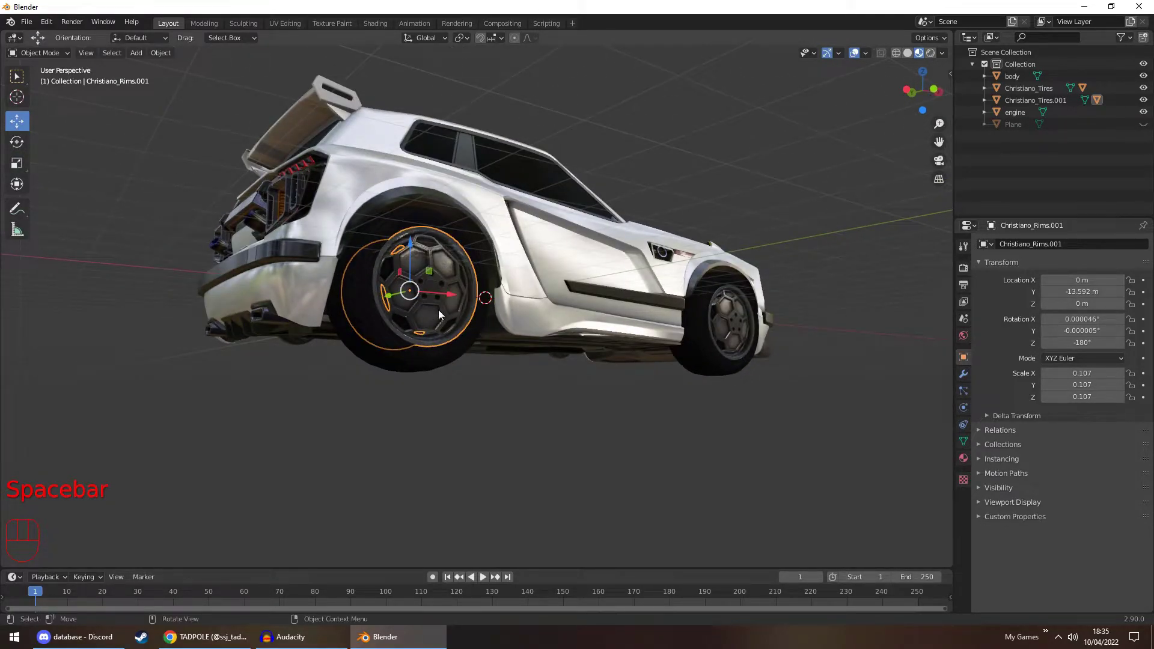
{"action": "left_click", "coordinate": [372, 351], "text": "shift"}
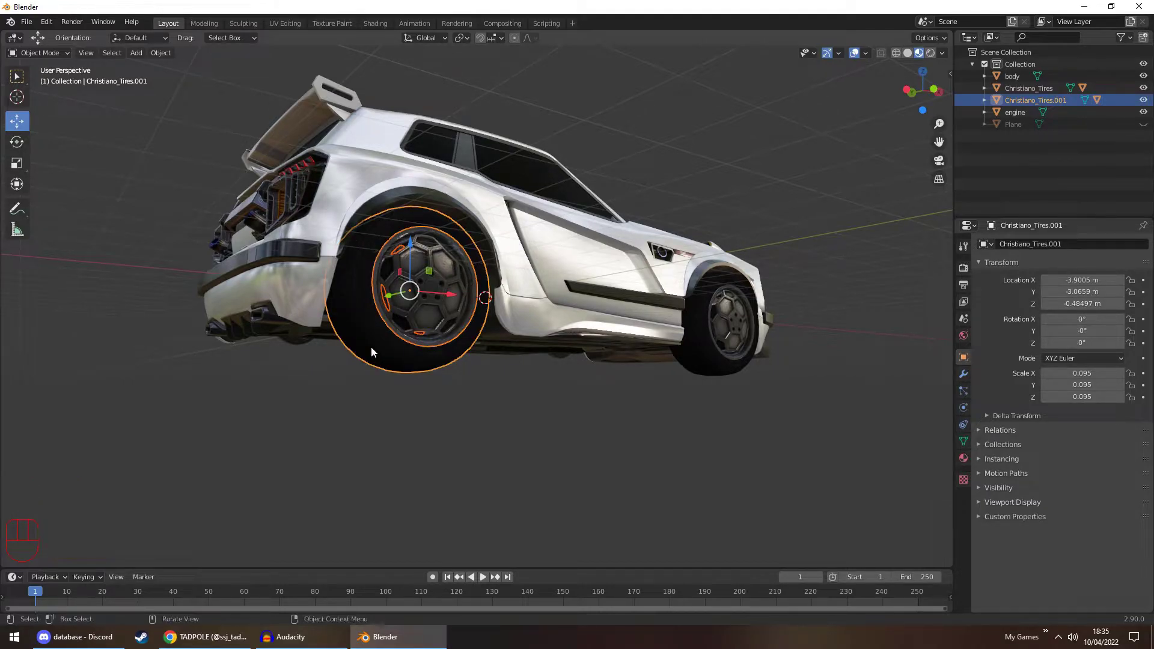
{"action": "key", "text": "ctrl"}
{"action": "key", "text": "ctrl+c"}
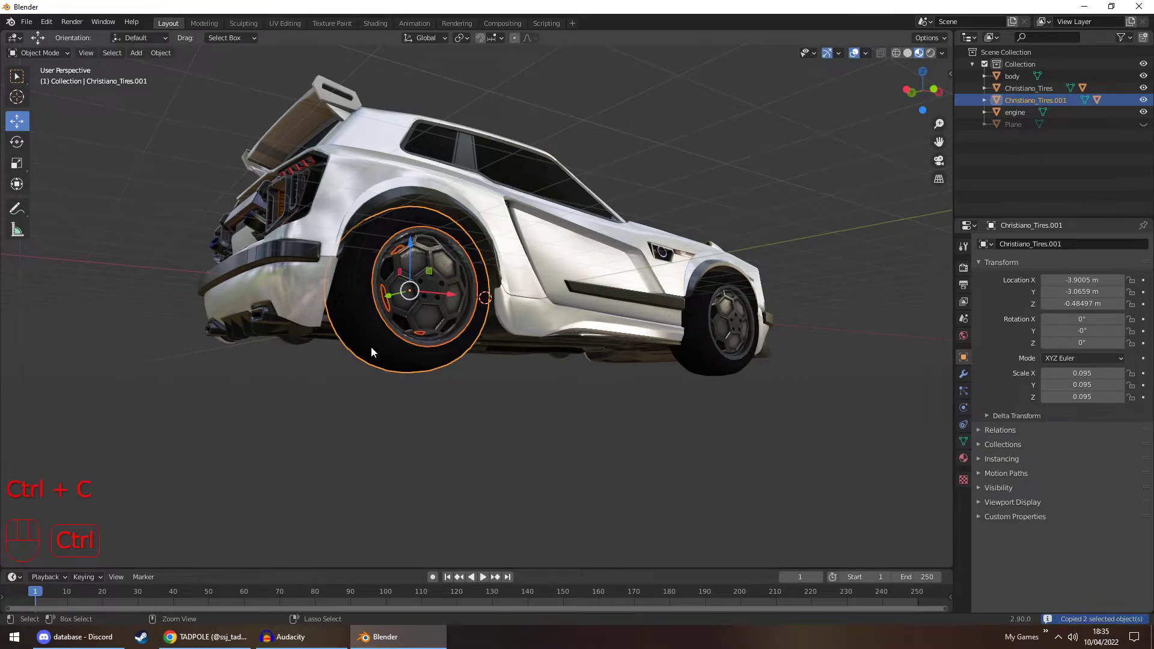
{"action": "key", "text": "ctrl+v"}
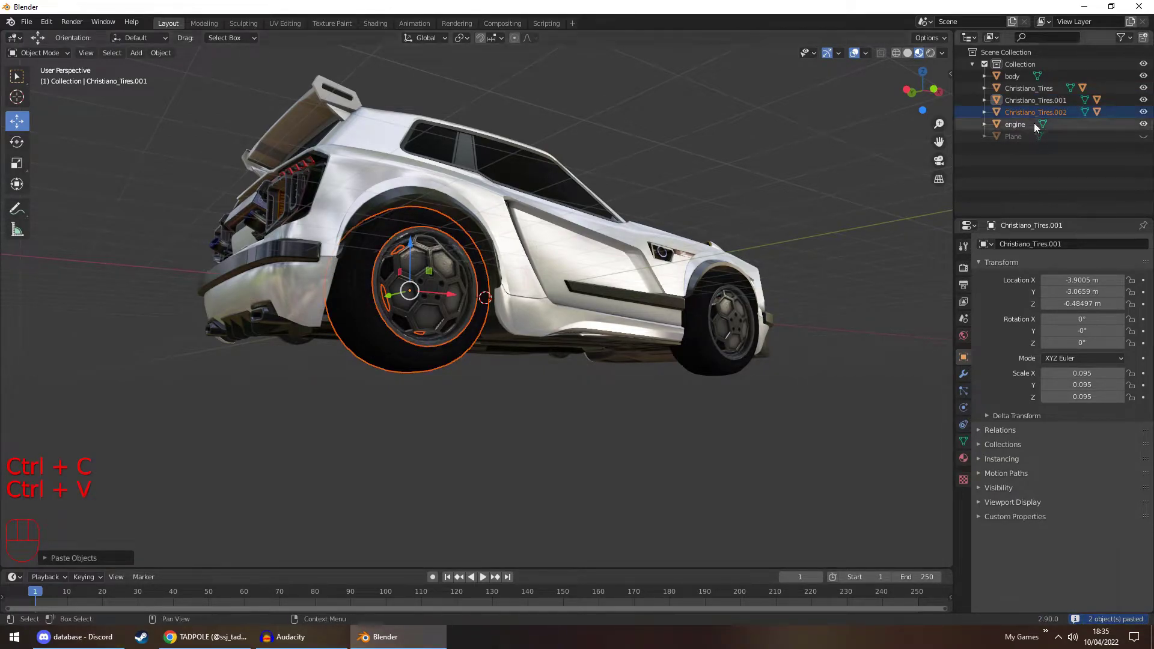
Move the duplicated wheel along Y out beyond the car's opposite side, to about 6.10 m
{"action": "middle_click_drag", "start_coordinate": [715, 258], "coordinate": [390, 291]}
{"action": "left_click_drag", "start_coordinate": [390, 291], "coordinate": [124, 316]}
{"action": "middle_click_drag", "start_coordinate": [124, 316], "coordinate": [482, 316], "text": "shift"}
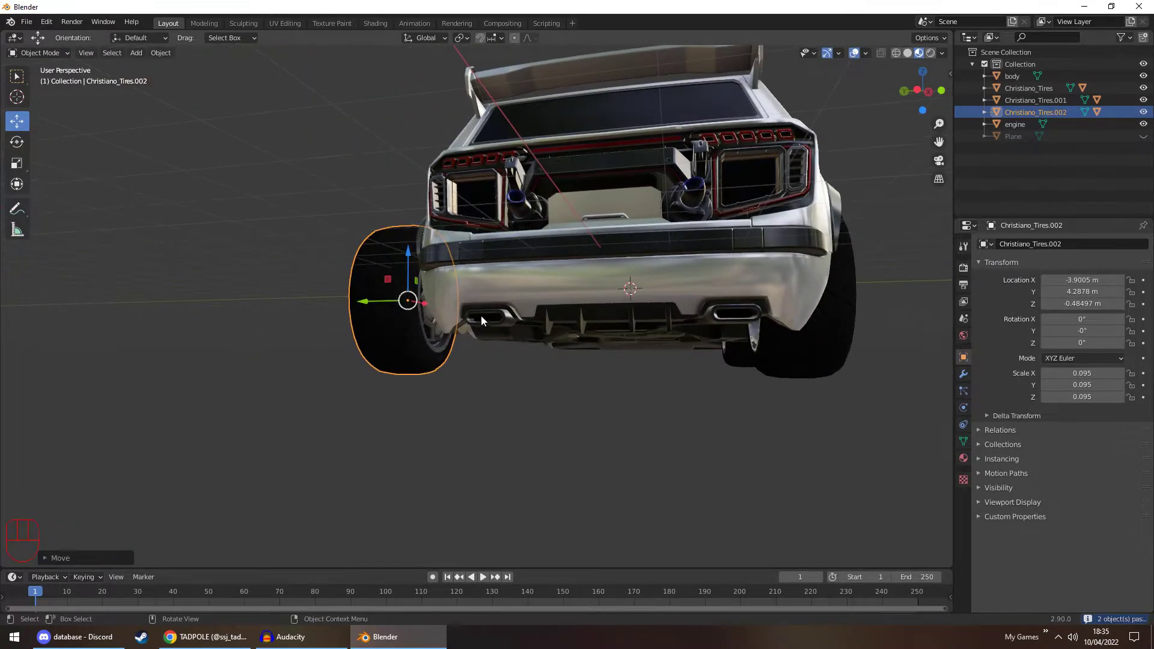
{"action": "left_click_drag", "start_coordinate": [360, 308], "coordinate": [283, 312]}
{"action": "middle_click_drag", "start_coordinate": [256, 305], "coordinate": [599, 273]}
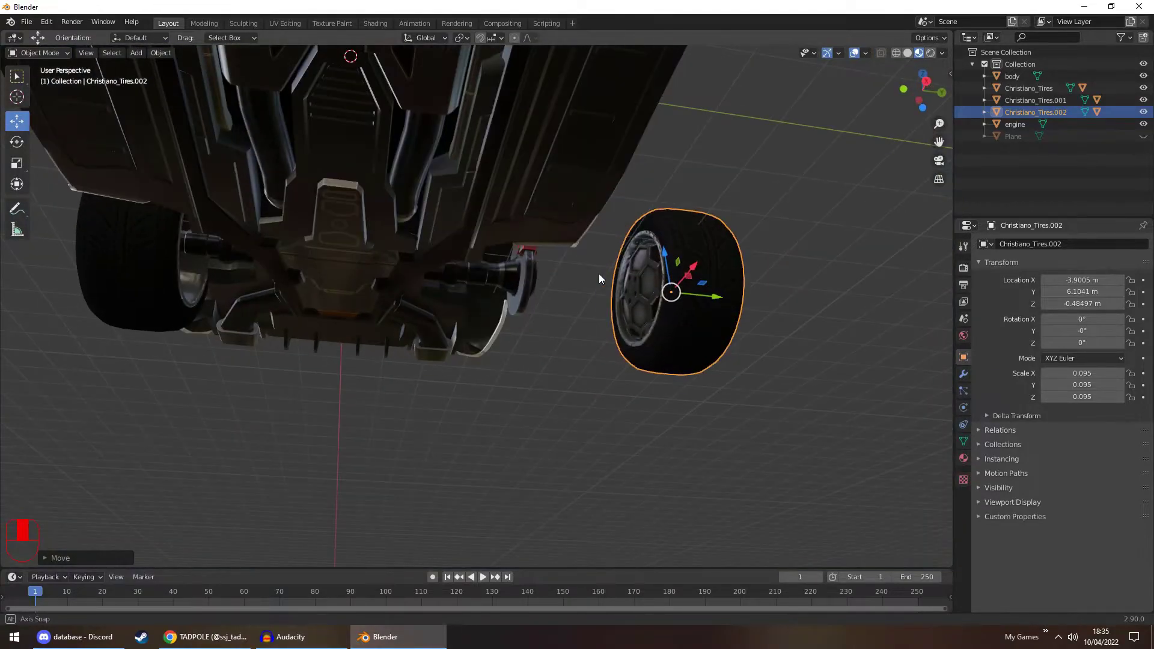
Rotate the duplicated wheel freehand about Z to about 177° and check its alignment from below
{"action": "left_click", "coordinate": [917, 101]}
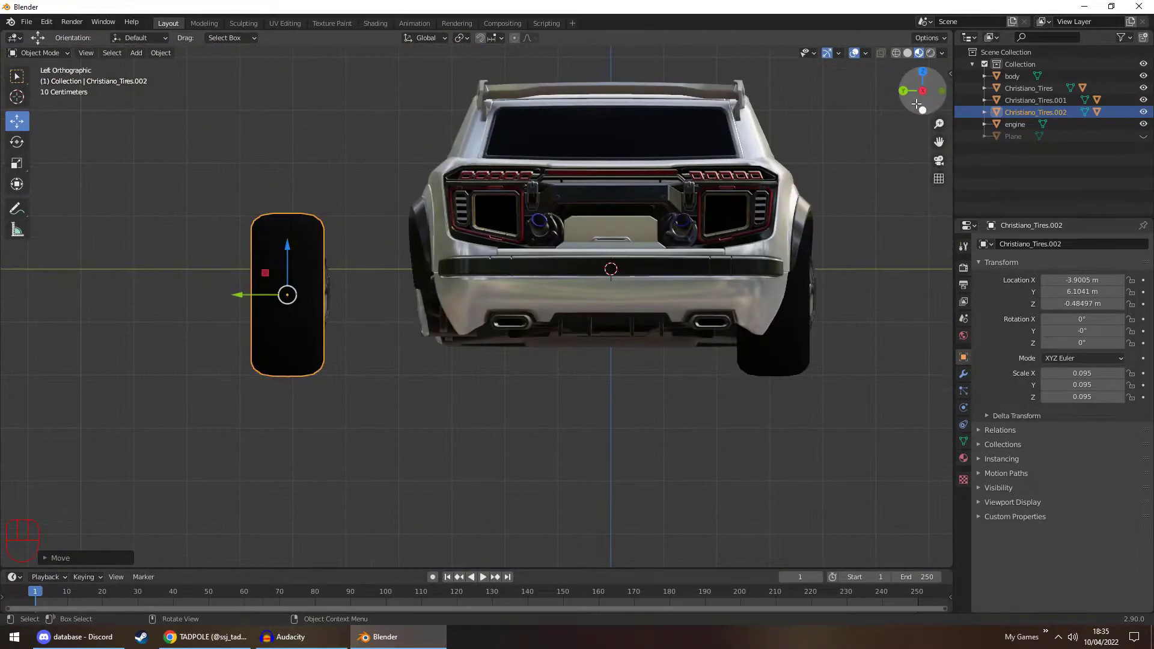
{"action": "left_click", "coordinate": [922, 109]}
{"action": "middle_click_drag", "start_coordinate": [767, 190], "coordinate": [643, 297]}
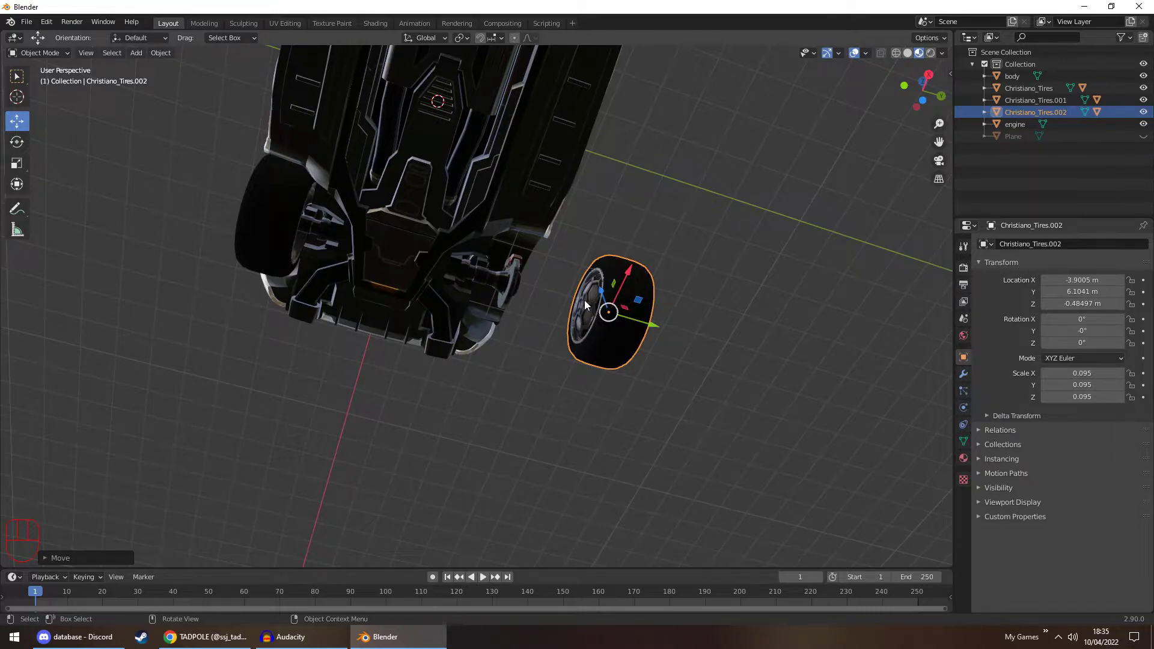
{"action": "left_click", "coordinate": [584, 300]}
{"action": "left_click", "coordinate": [709, 340]}
{"action": "left_click", "coordinate": [644, 273]}
{"action": "key", "text": "space"}
{"action": "key", "text": "r"}
{"action": "left_click_drag", "start_coordinate": [638, 278], "coordinate": [580, 346]}
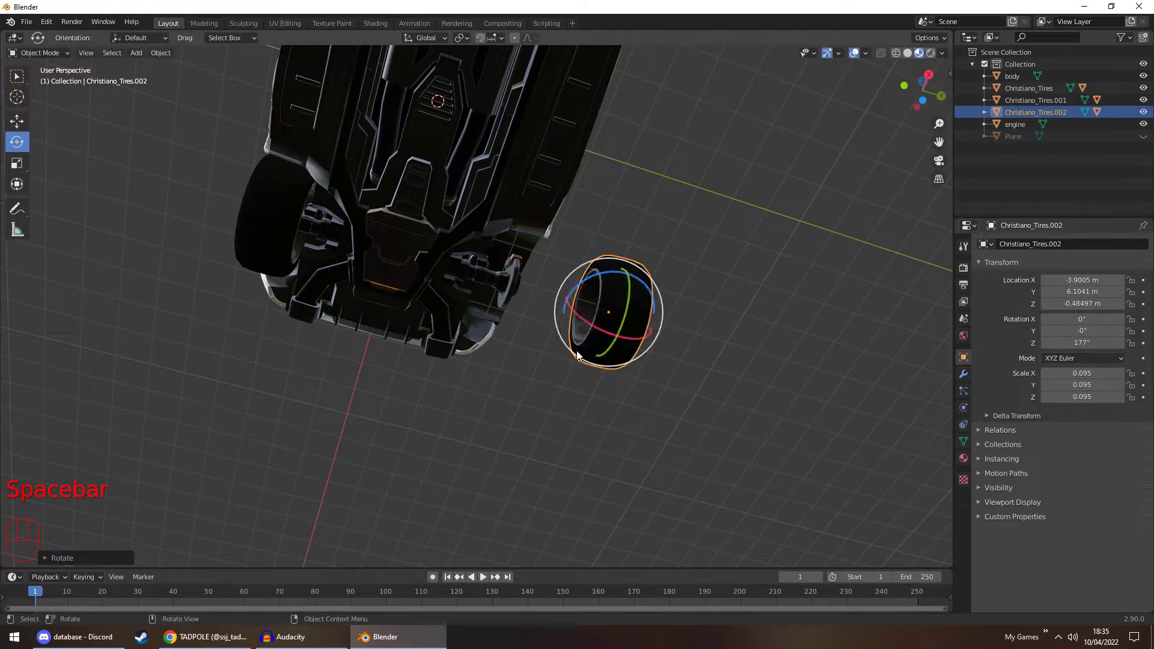
{"action": "left_click", "coordinate": [691, 293]}
{"action": "middle_click_drag", "start_coordinate": [690, 292], "coordinate": [890, 143]}
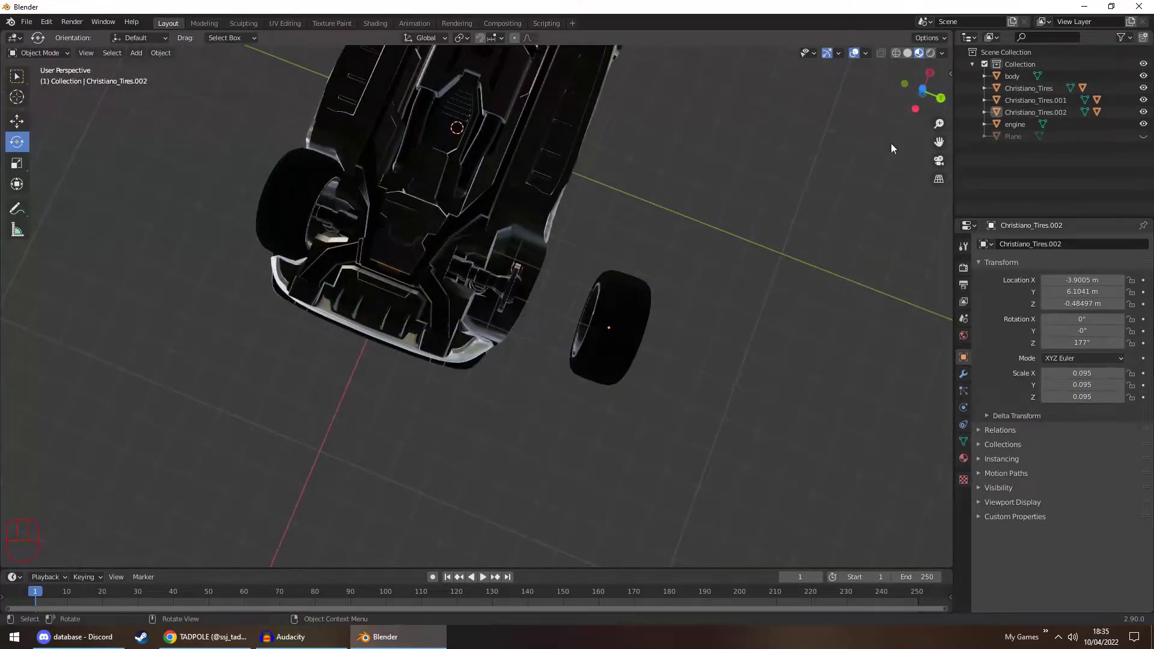
Compare the duplicated wheel with the mounted rear wheel from below and set its Z rotation to 0°
{"action": "left_click", "coordinate": [923, 94]}
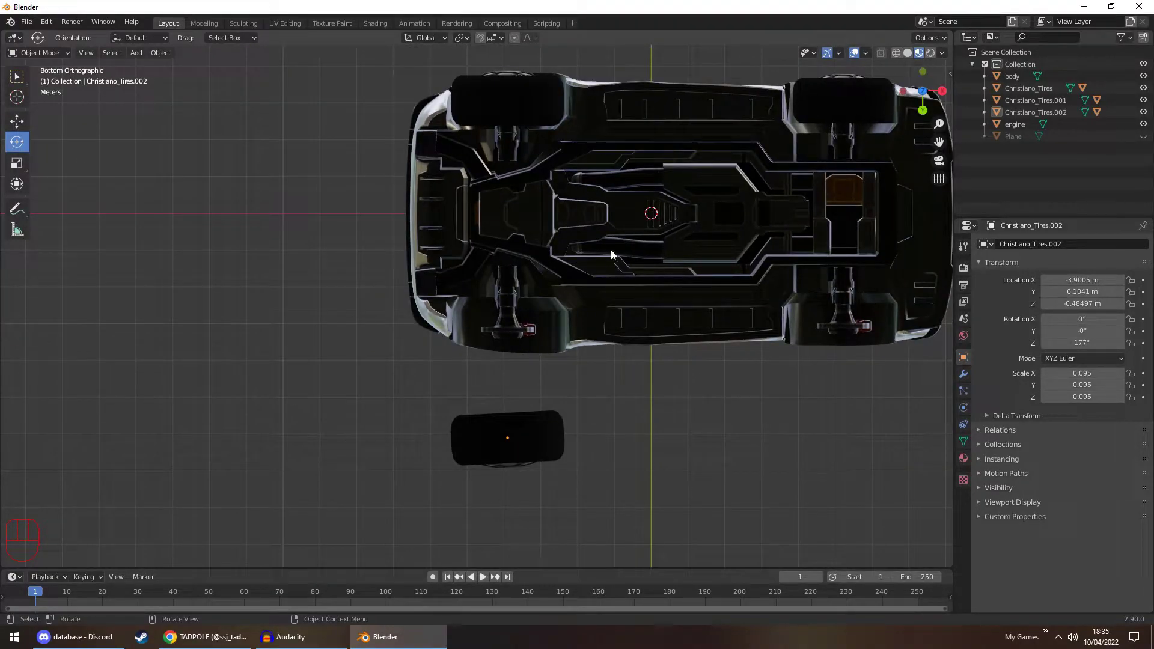
{"action": "scroll", "coordinate": [551, 422], "scroll_direction": "up", "scroll_amount": 4}
{"action": "middle_click_drag", "start_coordinate": [619, 441], "coordinate": [600, 250], "text": "shift"}
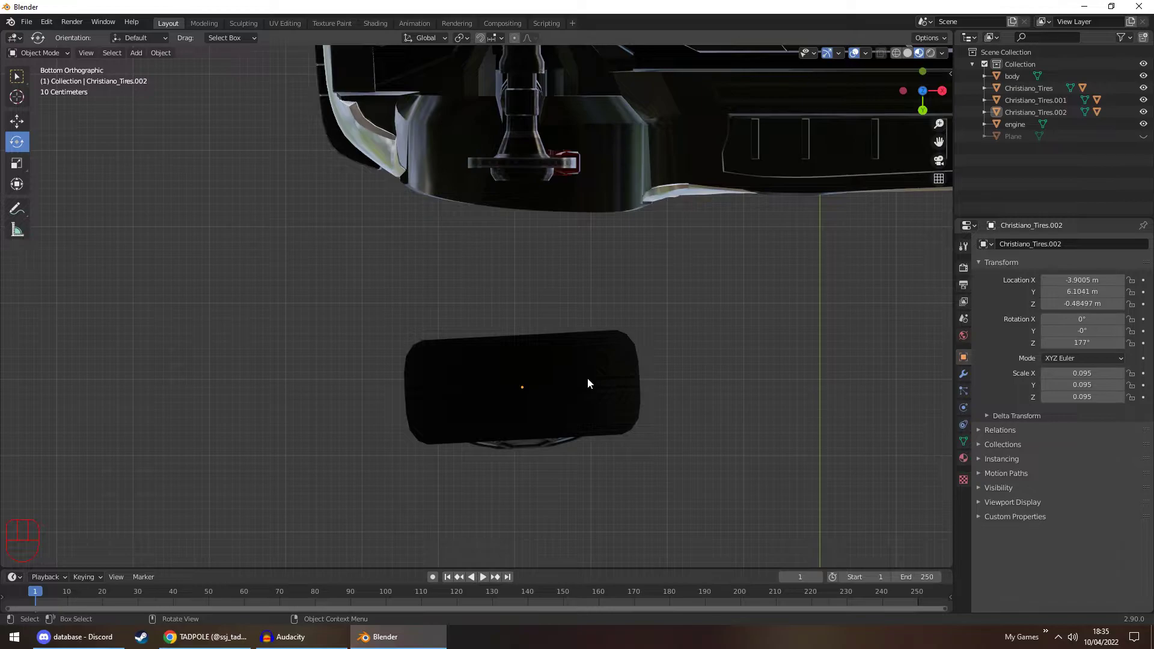
{"action": "middle_click_drag", "start_coordinate": [743, 220], "coordinate": [633, 380], "text": "shift"}
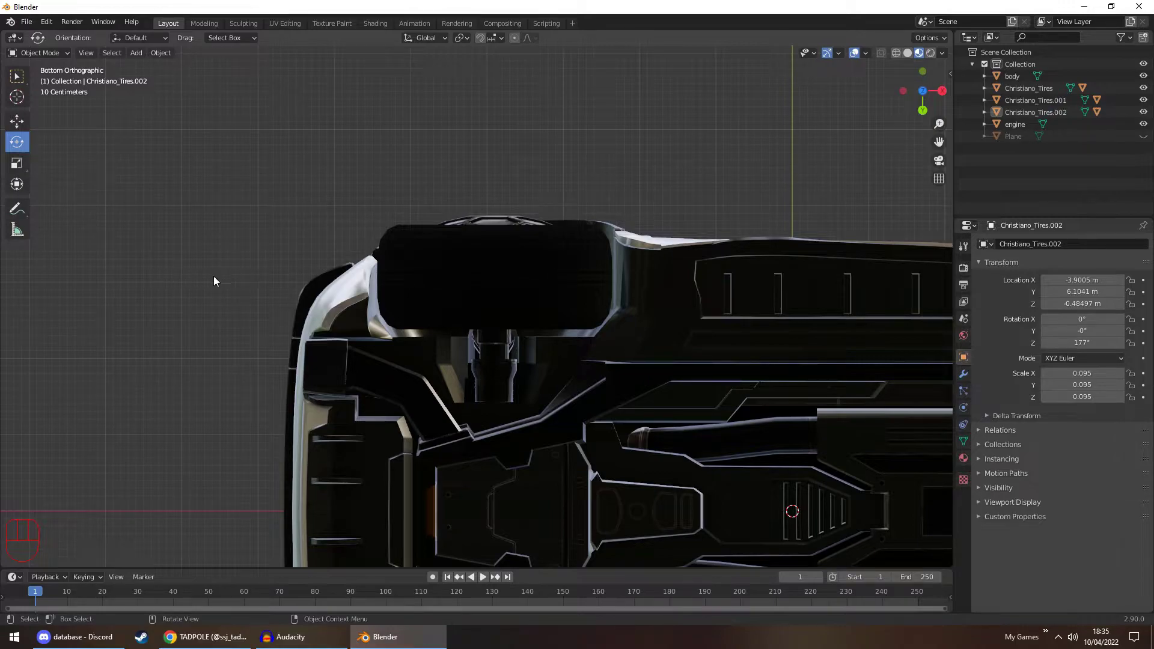
{"action": "scroll", "coordinate": [543, 345], "scroll_direction": "down", "scroll_amount": 10, "text": "shift"}
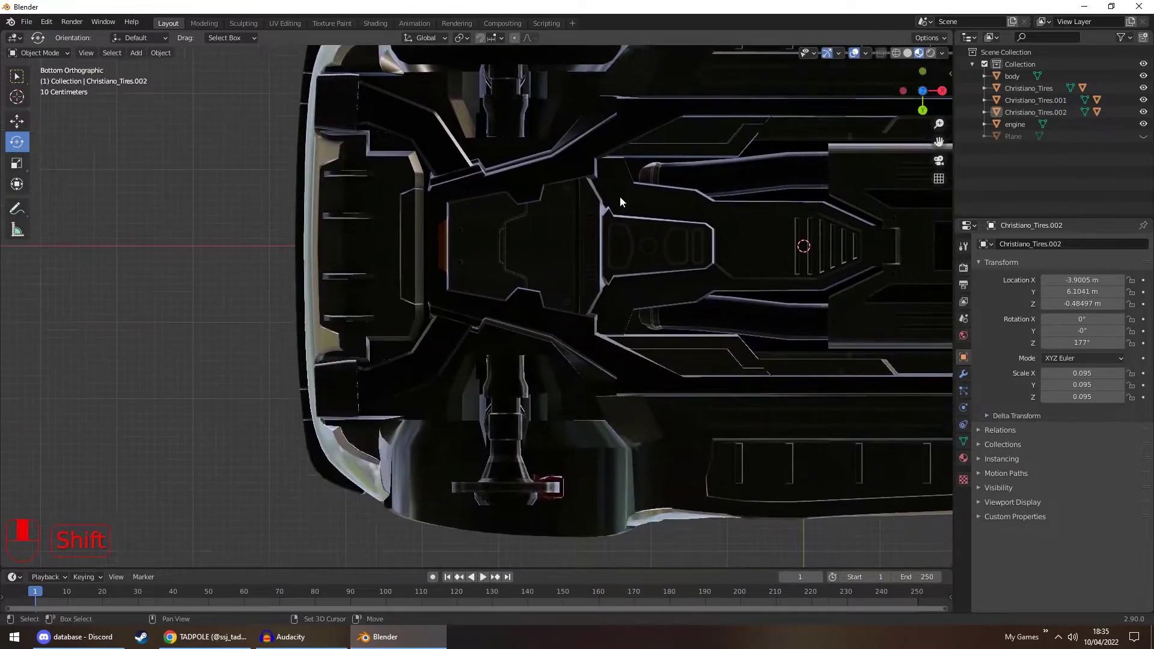
{"action": "left_click", "coordinate": [569, 502]}
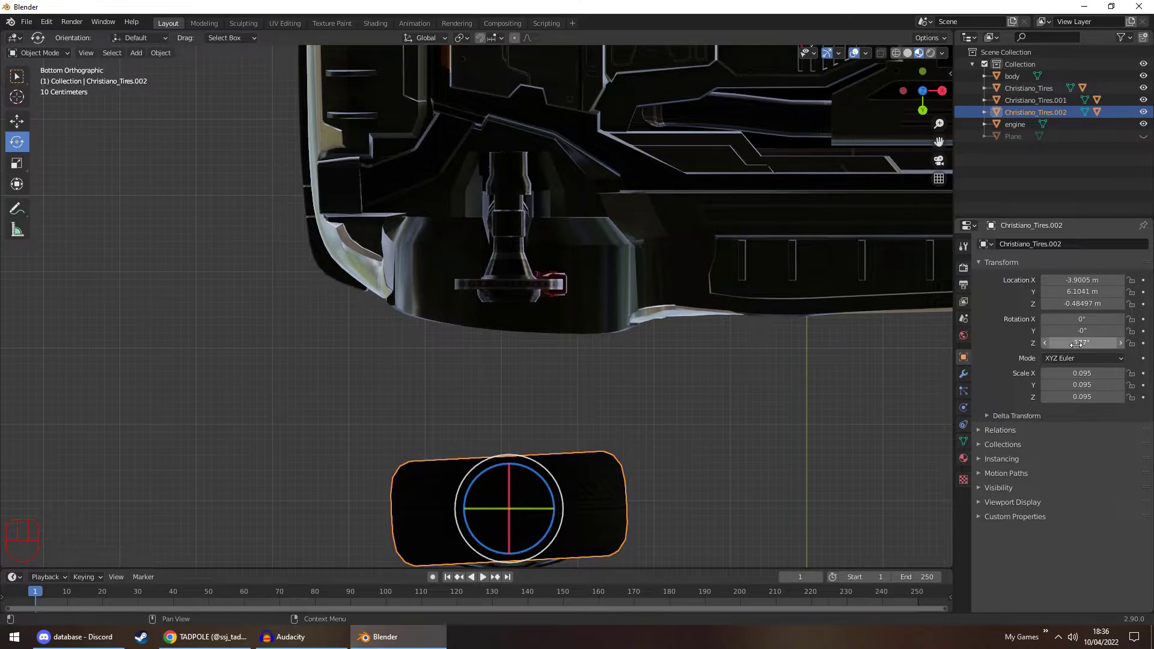
{"action": "left_click", "coordinate": [1077, 343]}
{"action": "type", "text": "0"}
{"action": "key", "text": "Return"}
{"action": "left_click", "coordinate": [561, 417]}
Set the Z rotation of the duplicated wheel's rim to 0°
{"action": "middle_click_drag", "start_coordinate": [562, 418], "coordinate": [640, 351]}
{"action": "left_click", "coordinate": [622, 336]}
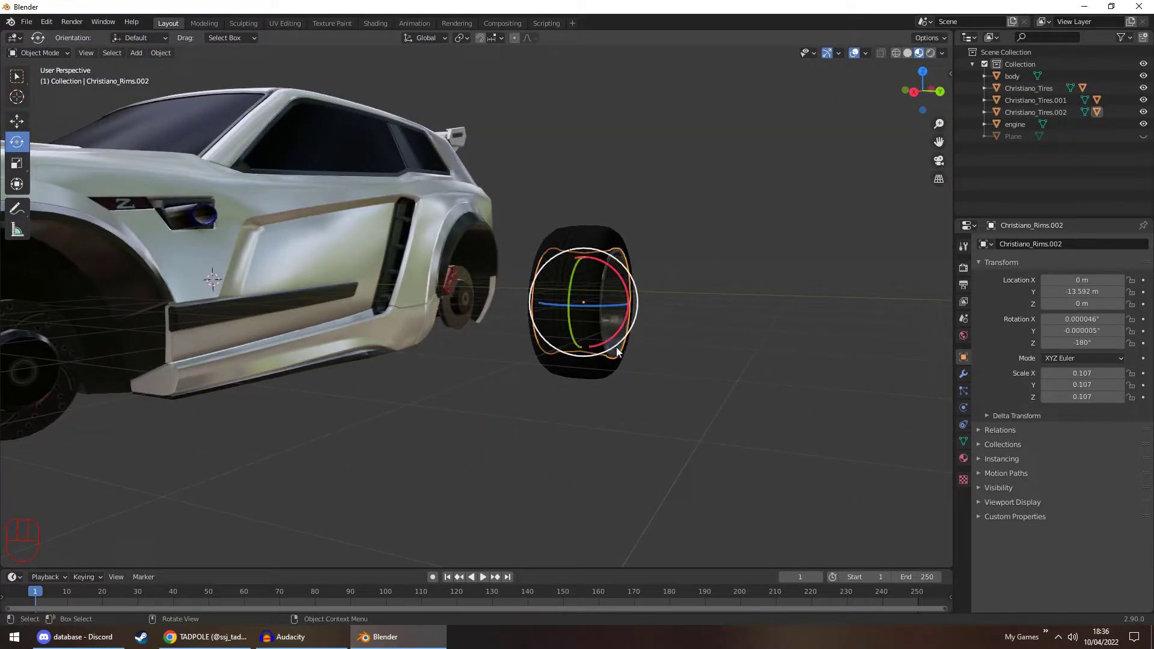
{"action": "left_click", "coordinate": [1073, 342]}
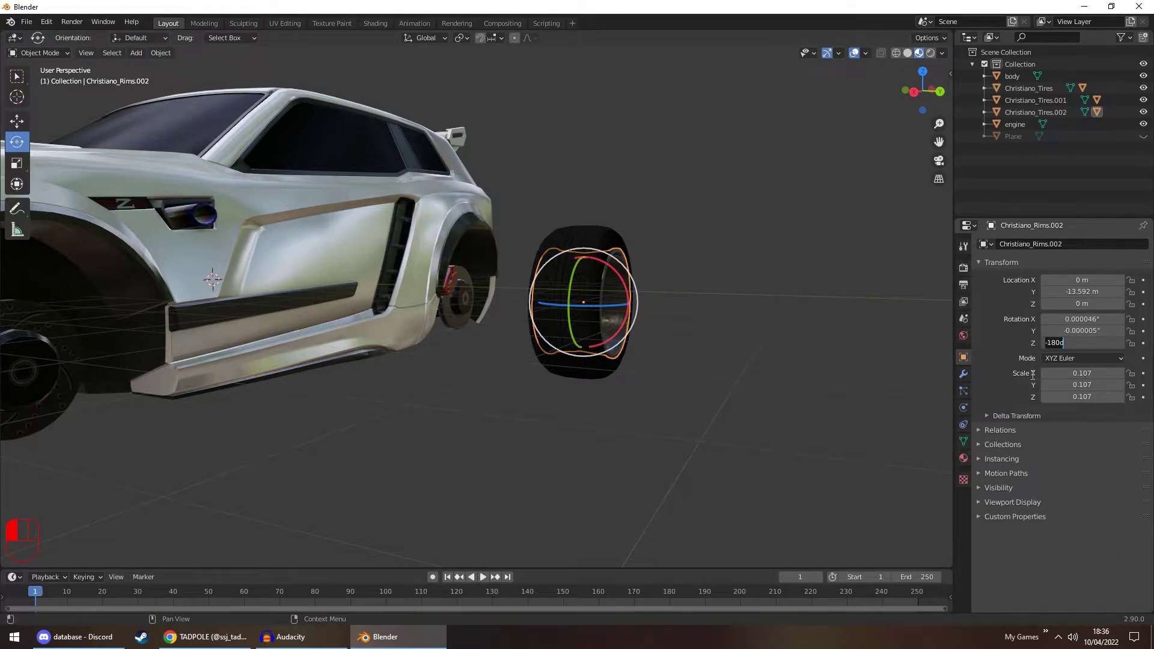
{"action": "key", "text": "Return"}
{"action": "left_click", "coordinate": [782, 331]}
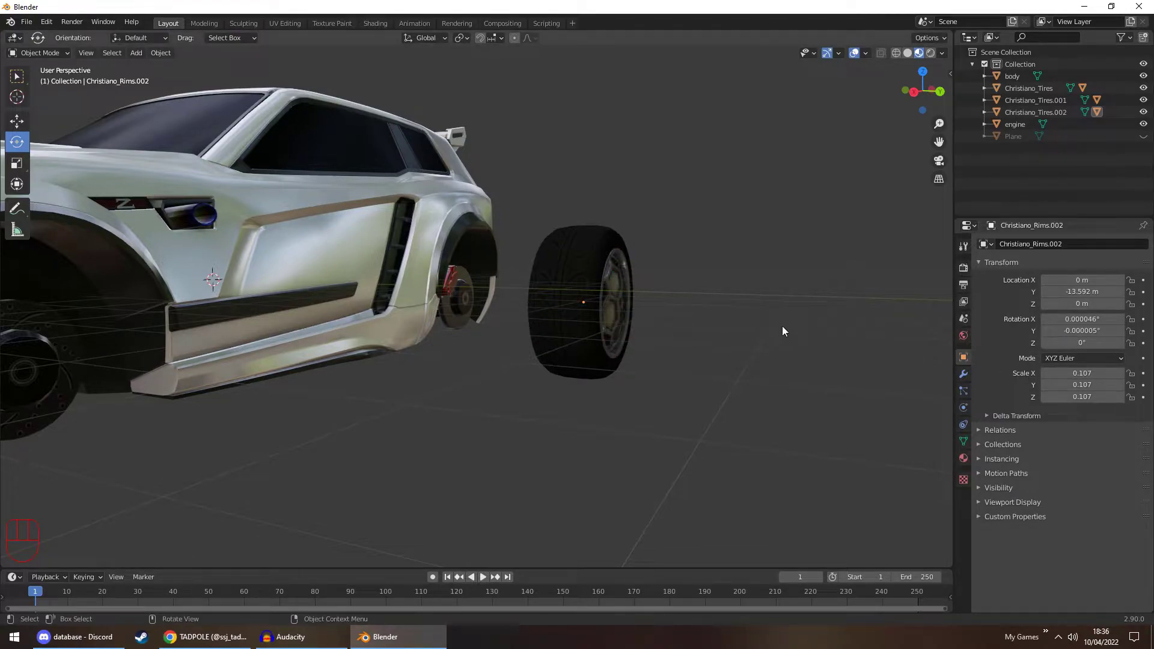
Move the duplicated wheel along Y toward the empty rear arch in bottom view, to about 4.23 m
{"action": "left_click", "coordinate": [558, 322]}
{"action": "key", "text": "space"}
{"action": "middle_click_drag", "start_coordinate": [752, 337], "coordinate": [526, 294]}
{"action": "middle_click_drag", "start_coordinate": [341, 344], "coordinate": [407, 331]}
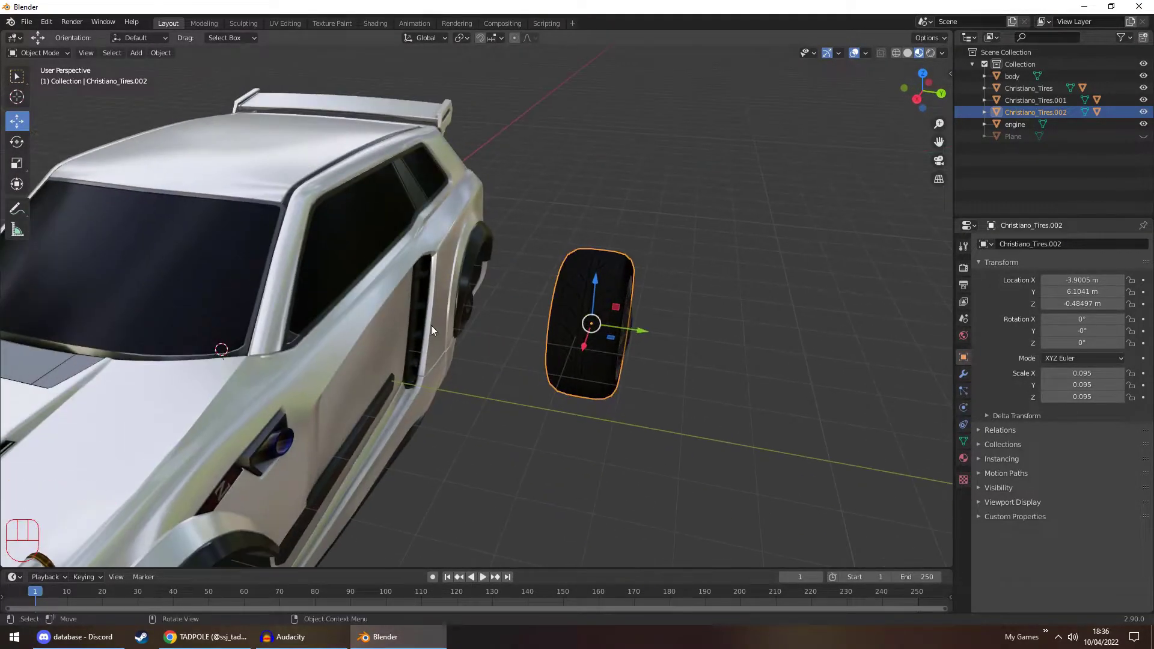
{"action": "middle_click_drag", "start_coordinate": [583, 323], "coordinate": [626, 323]}
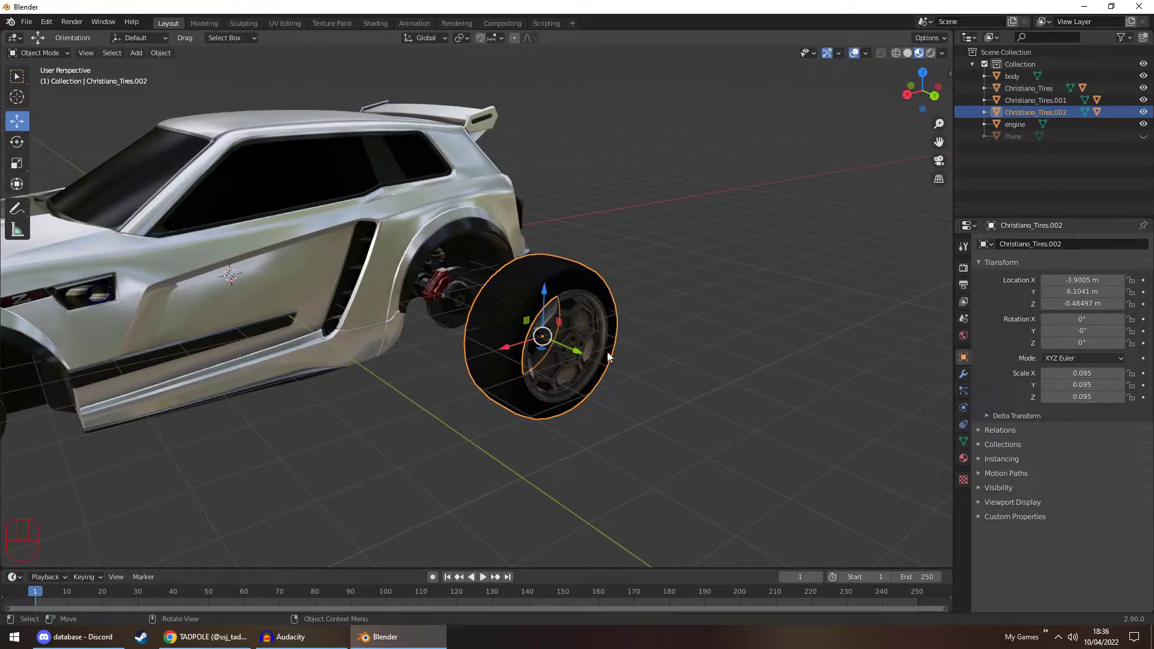
{"action": "left_click", "coordinate": [923, 109]}
{"action": "left_click_drag", "start_coordinate": [496, 470], "coordinate": [515, 379]}
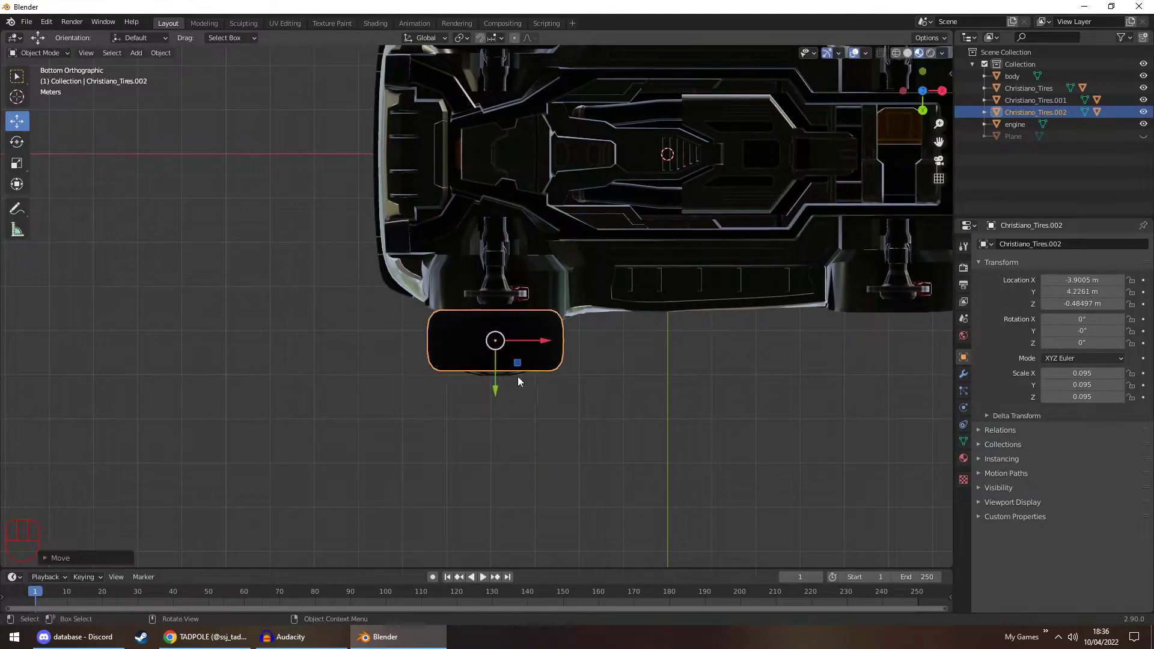
Switch the viewport to wireframe display and move the original rear wheel outward along Y to about -3.18 m
{"action": "scroll", "coordinate": [537, 282], "scroll_direction": "up", "scroll_amount": 8}
{"action": "left_click", "coordinate": [896, 52]}
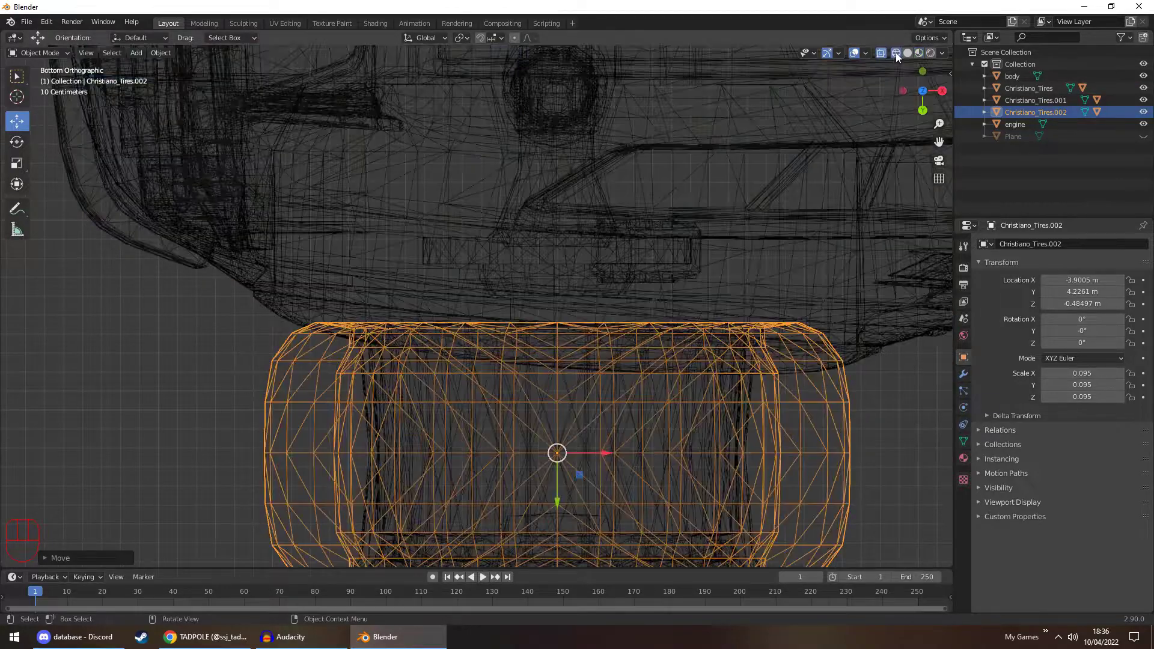
{"action": "middle_click_drag", "start_coordinate": [669, 71], "coordinate": [649, 219], "text": "shift"}
{"action": "scroll", "coordinate": [648, 215], "scroll_direction": "down", "scroll_amount": 3}
{"action": "middle_click_drag", "start_coordinate": [636, 293], "coordinate": [601, 79], "text": "shift"}
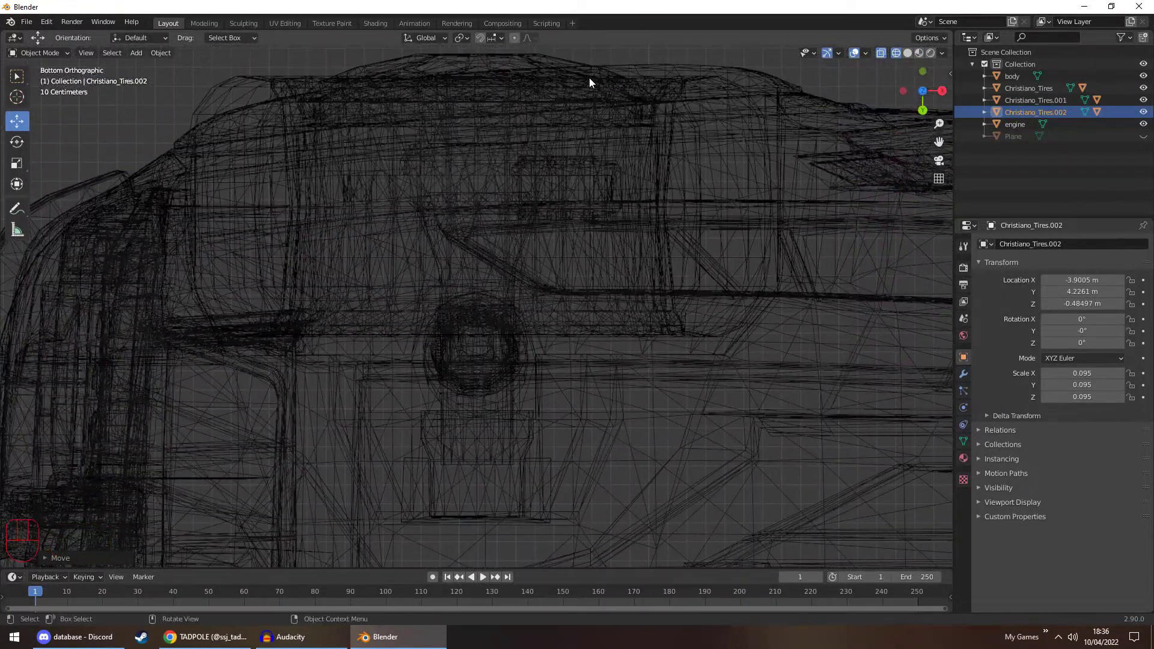
{"action": "left_click", "coordinate": [230, 91]}
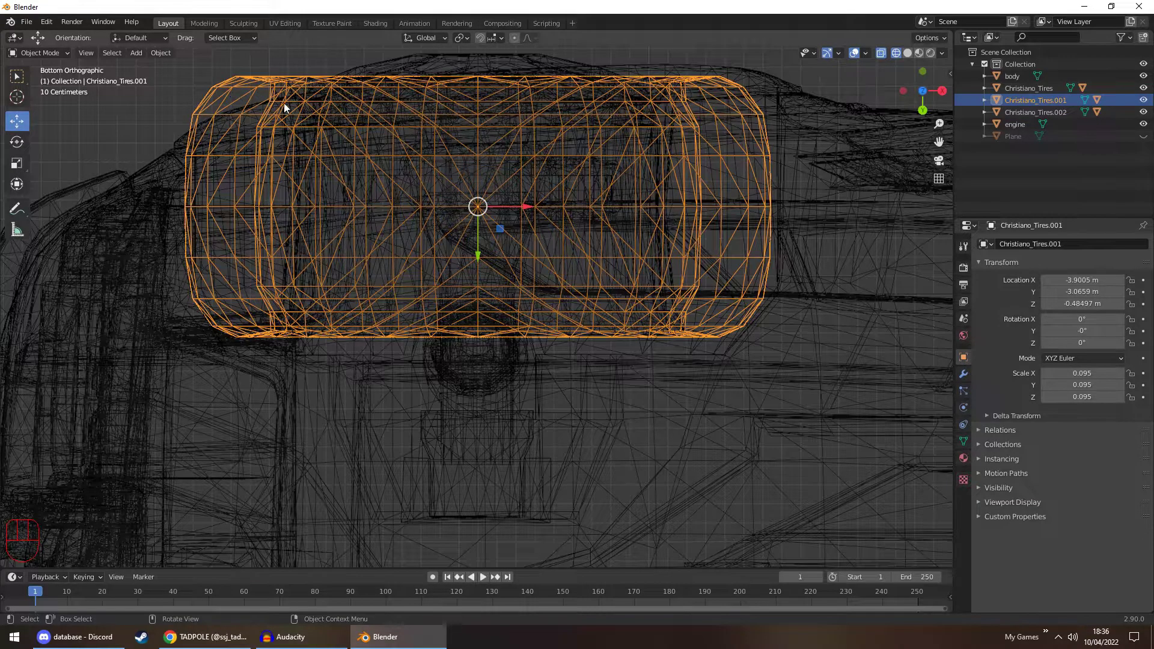
{"action": "left_click_drag", "start_coordinate": [477, 251], "coordinate": [507, 228]}
{"action": "scroll", "coordinate": [637, 289], "scroll_direction": "down", "scroll_amount": 5, "text": "shift"}
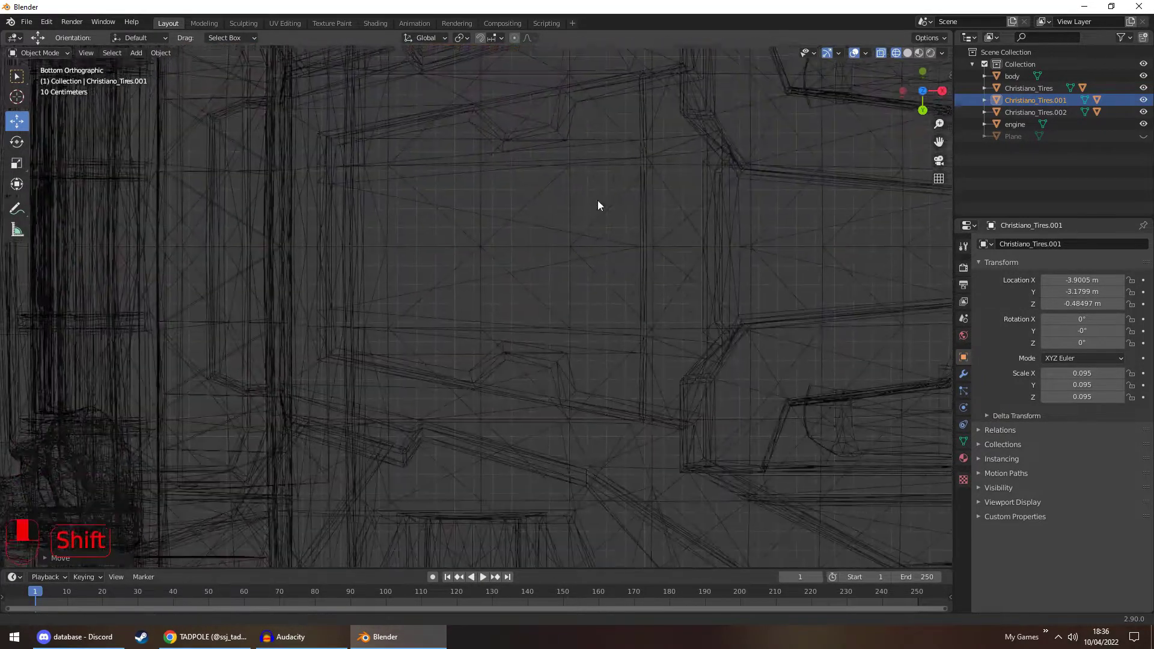
{"action": "middle_click_drag", "start_coordinate": [599, 543], "coordinate": [604, 200]}
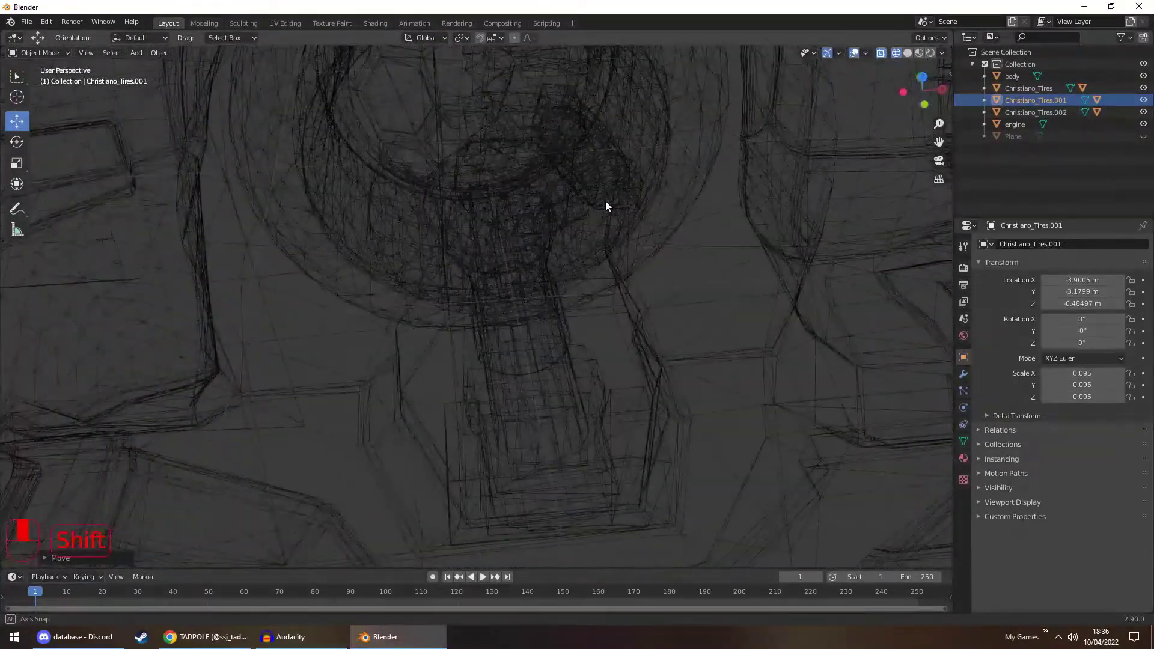
Move the duplicated rear wheel inward along Y into its arch in bottom view, to about 3.18 m
{"action": "scroll", "coordinate": [738, 184], "scroll_direction": "down", "scroll_amount": 8}
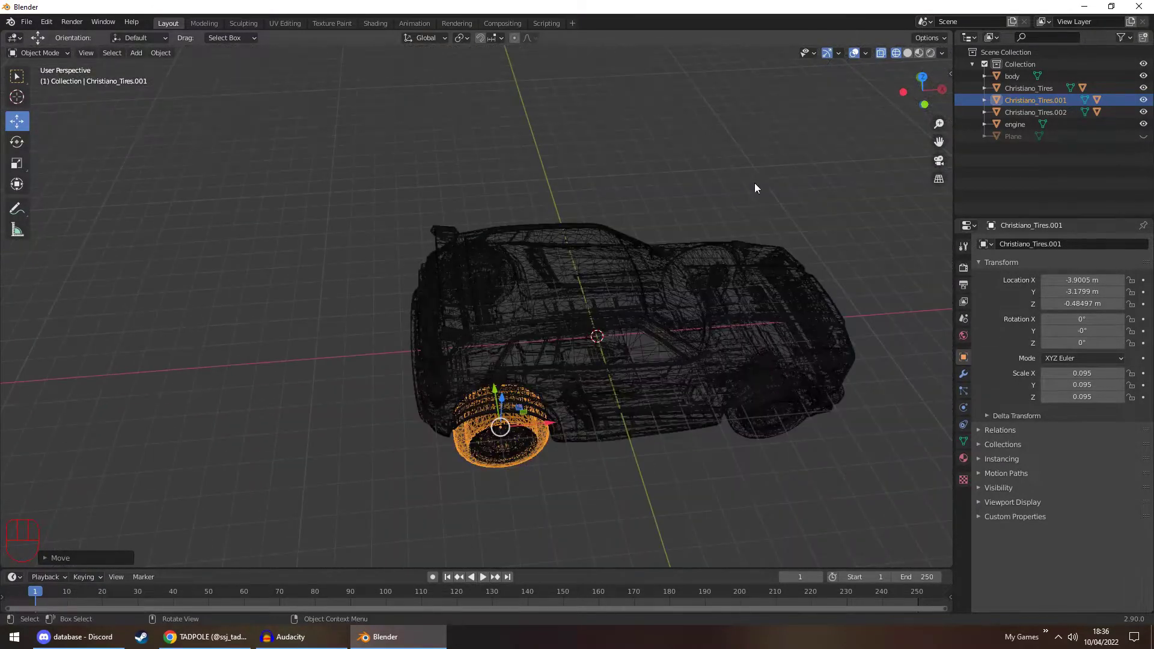
{"action": "middle_click_drag", "start_coordinate": [663, 389], "coordinate": [709, 354]}
{"action": "left_click", "coordinate": [440, 340]}
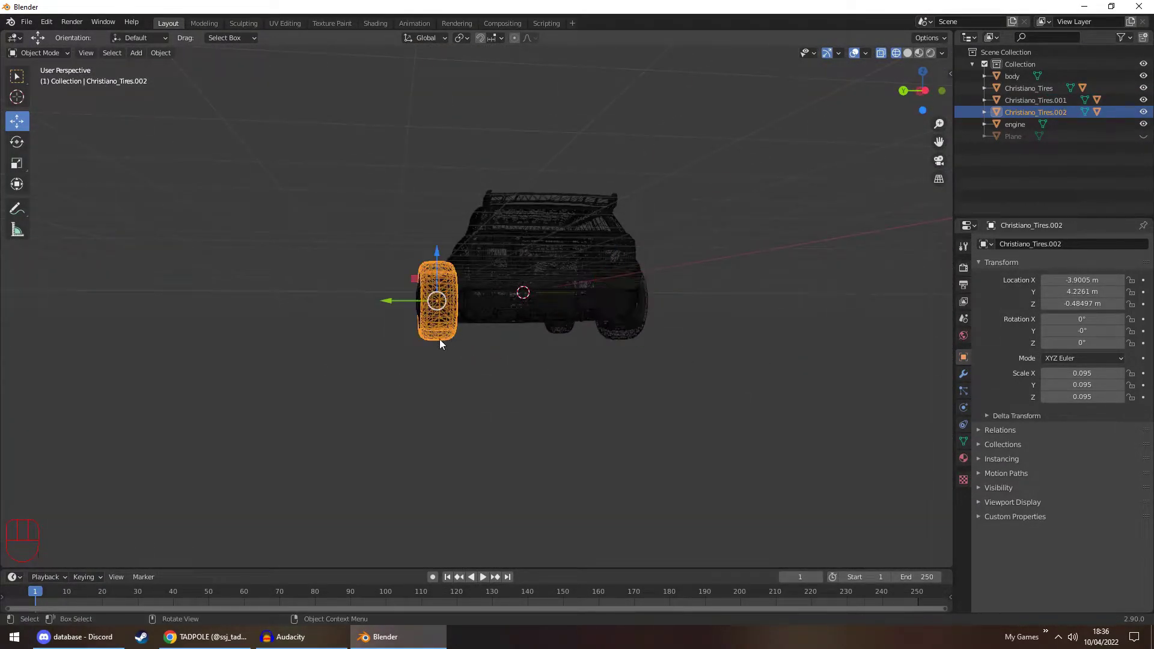
{"action": "left_click", "coordinate": [923, 110]}
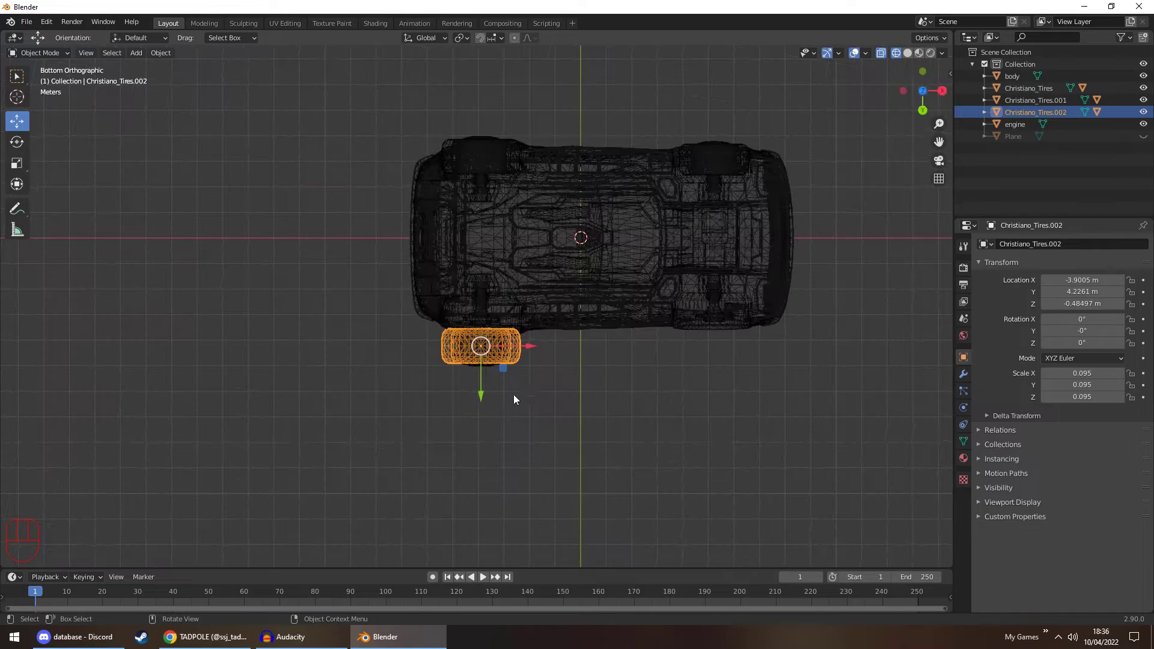
{"action": "scroll", "coordinate": [514, 399], "scroll_direction": "up", "scroll_amount": 9}
{"action": "left_click_drag", "start_coordinate": [496, 554], "coordinate": [511, 414]}
{"action": "scroll", "coordinate": [676, 273], "scroll_direction": "down", "scroll_amount": 7}
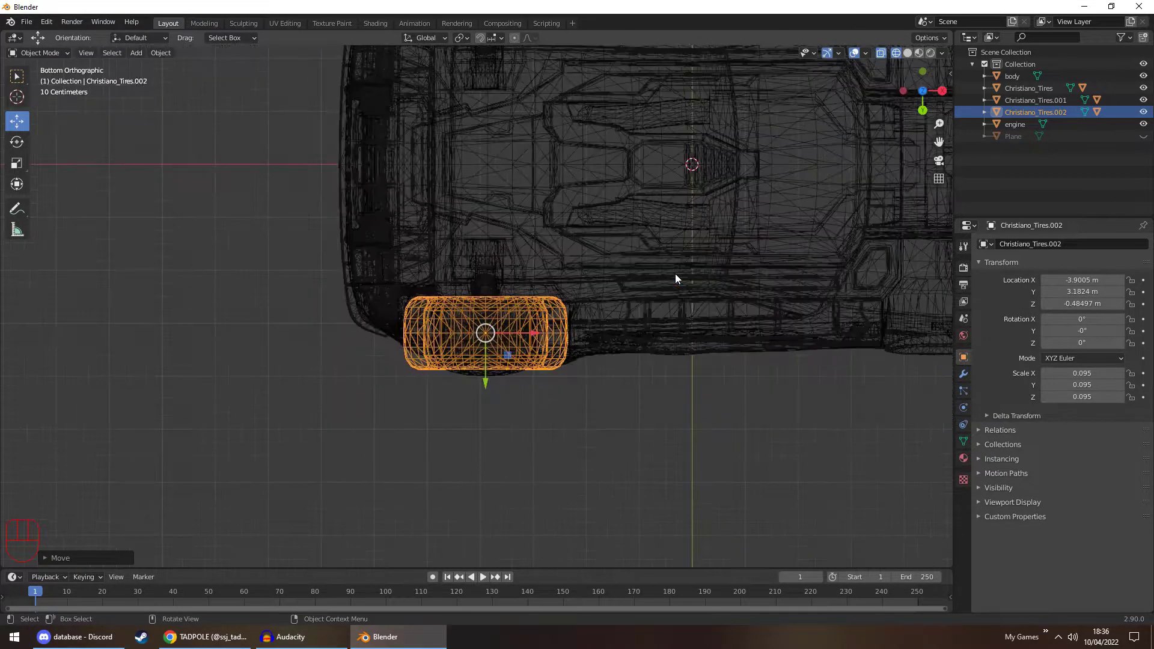
Switch the viewport to solid display and duplicate the mounted front wheel's tire and rim in place
{"action": "left_click", "coordinate": [907, 53]}
{"action": "mouse_move", "coordinate": [816, 110]}
{"action": "middle_mouse_down"}
{"action": "mouse_move", "coordinate": [748, 250]}
{"action": "mouse_move", "coordinate": [665, 290]}
{"action": "mouse_move", "coordinate": [630, 280]}
{"action": "mouse_move", "coordinate": [524, 295]}
{"action": "mouse_move", "coordinate": [726, 287]}
{"action": "mouse_move", "coordinate": [696, 278]}
{"action": "mouse_move", "coordinate": [687, 334]}
{"action": "middle_mouse_up"}
{"action": "left_click", "coordinate": [629, 280]}
{"action": "left_click", "coordinate": [681, 339]}
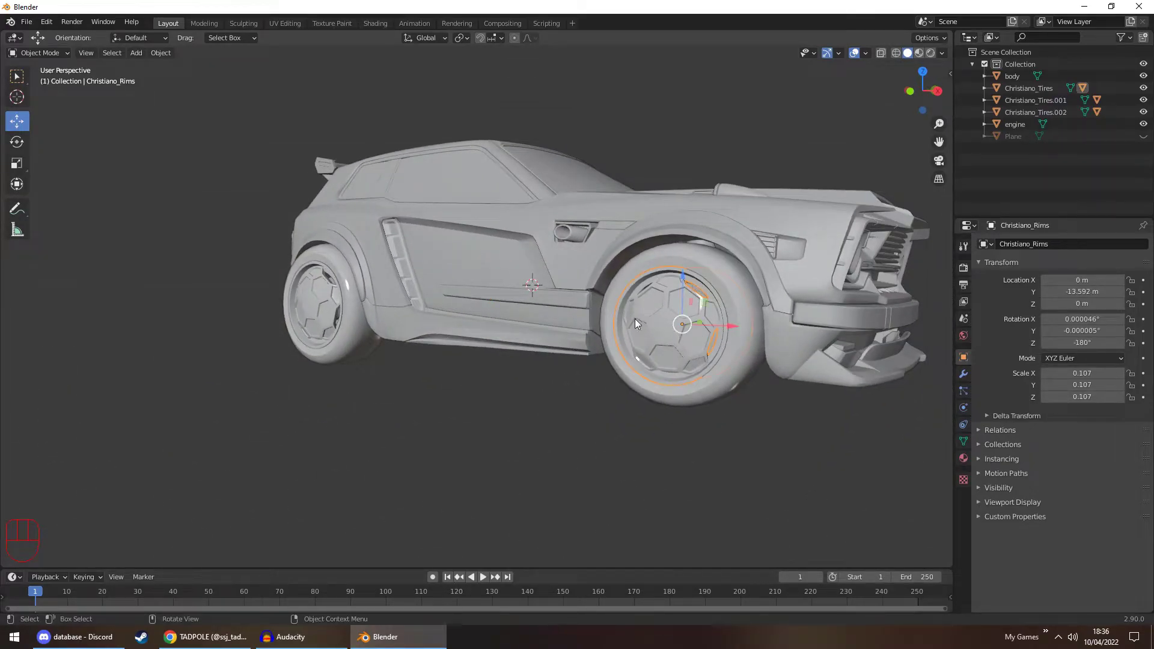
{"action": "left_click", "coordinate": [744, 369], "text": "shift"}
{"action": "key", "text": "ctrl+c"}
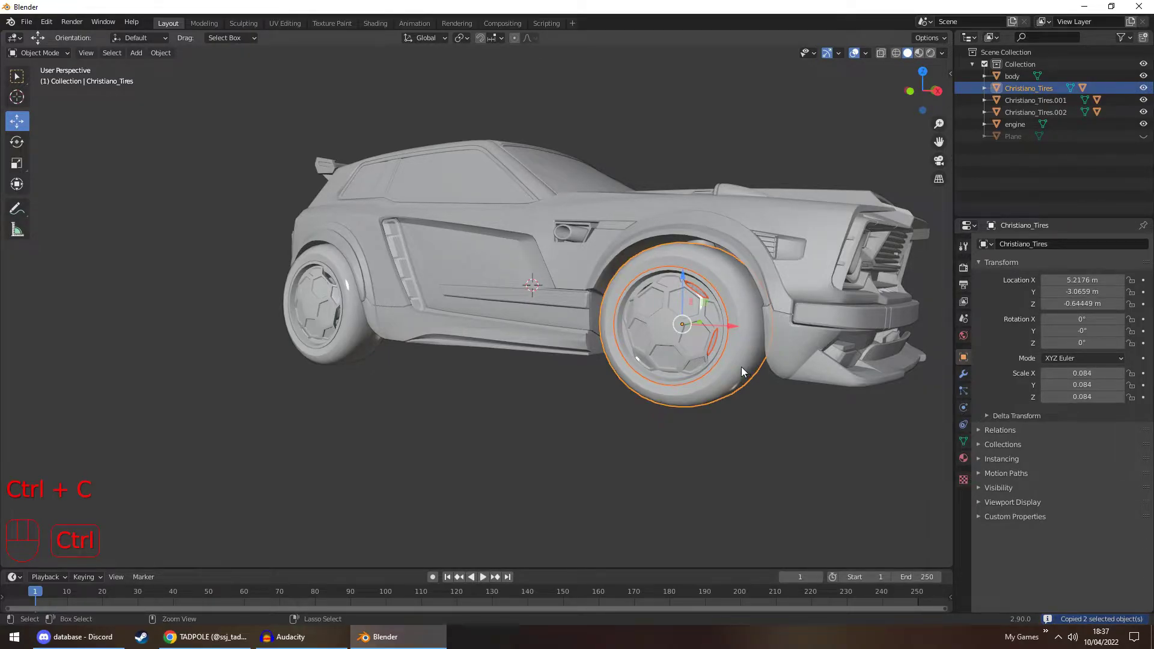
{"action": "key", "text": "ctrl+v"}
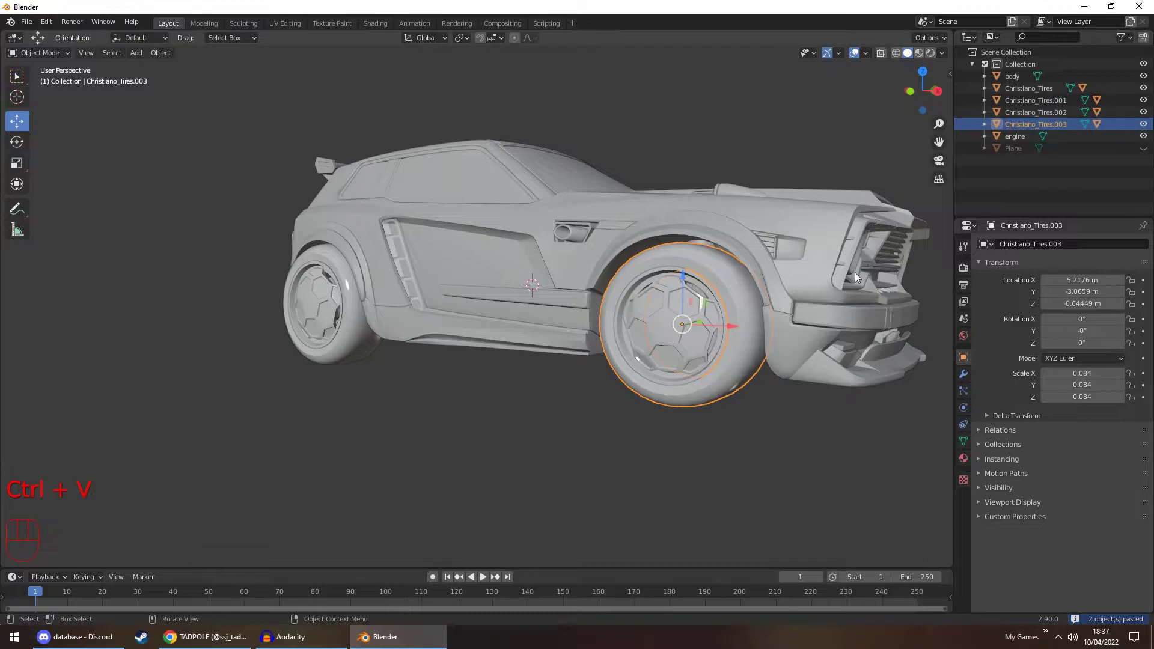
Move the duplicated front wheel along Y across the car to about 6.43 m and turn its rim to face outward
{"action": "middle_click_drag", "start_coordinate": [855, 272], "coordinate": [447, 316]}
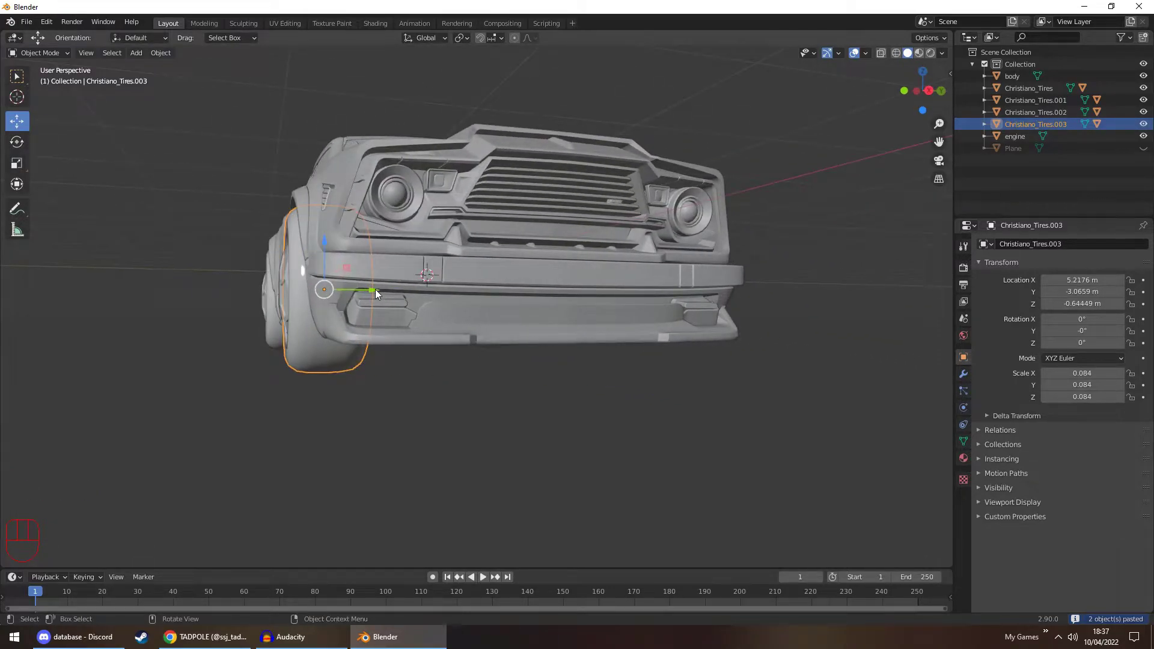
{"action": "left_click_drag", "start_coordinate": [375, 290], "coordinate": [835, 293]}
{"action": "left_click", "coordinate": [760, 304]}
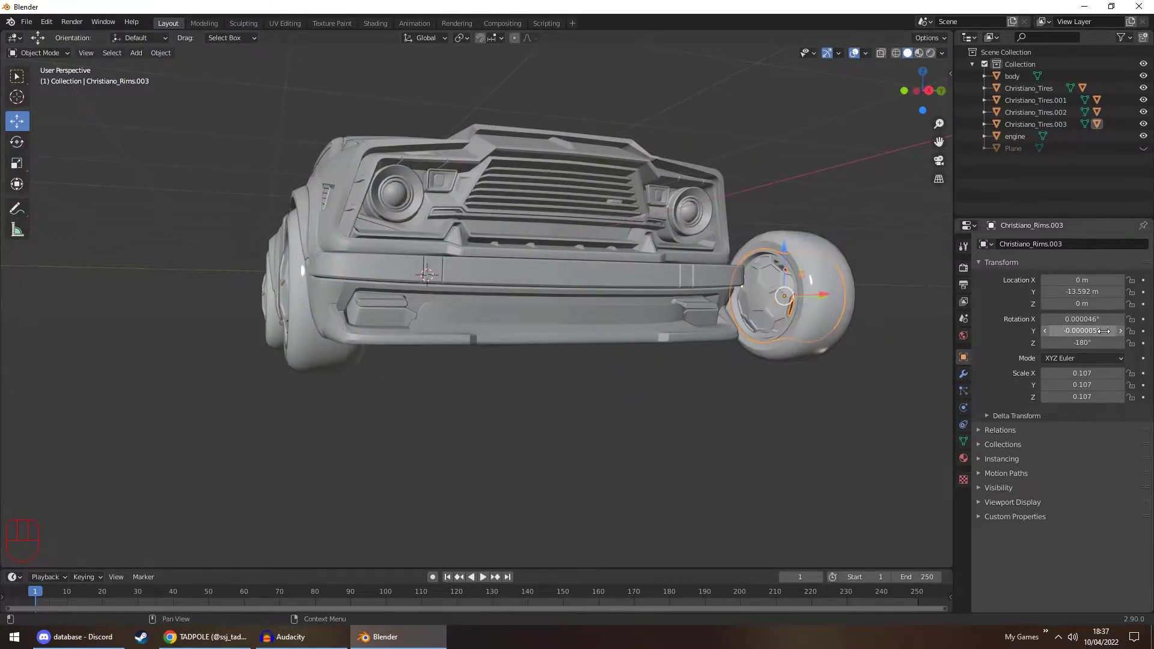
{"action": "left_click", "coordinate": [828, 336]}
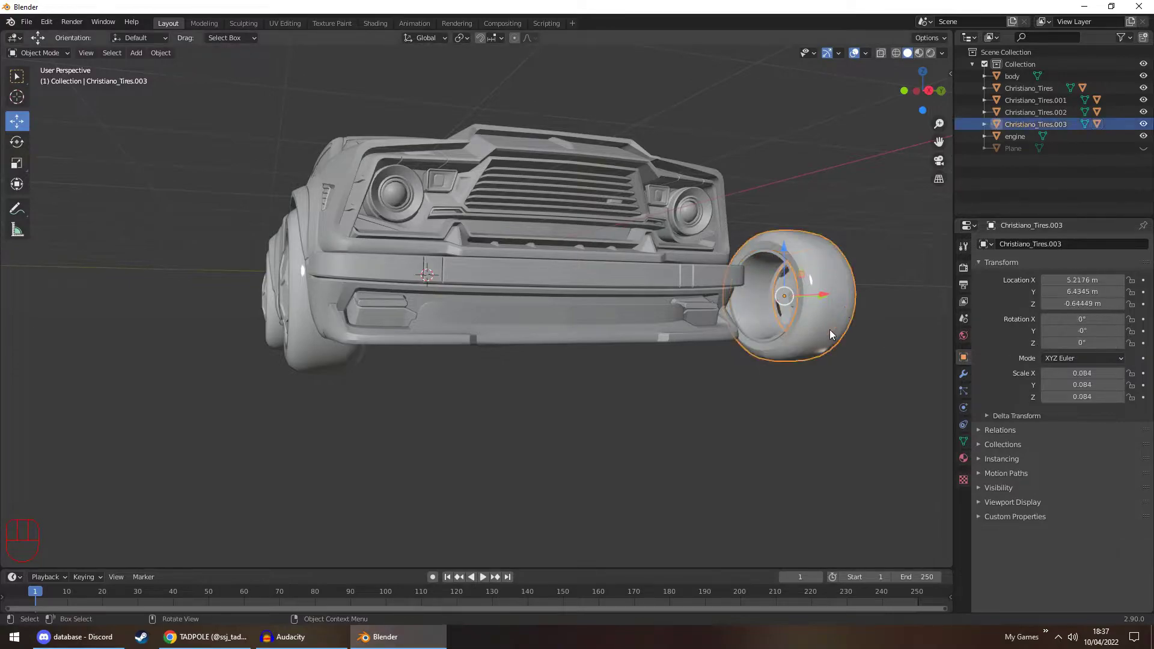
Fit the duplicated front wheel into the empty front arch in wireframe bottom view, moving it along Y to about 3.05 m
{"action": "left_click", "coordinate": [922, 110]}
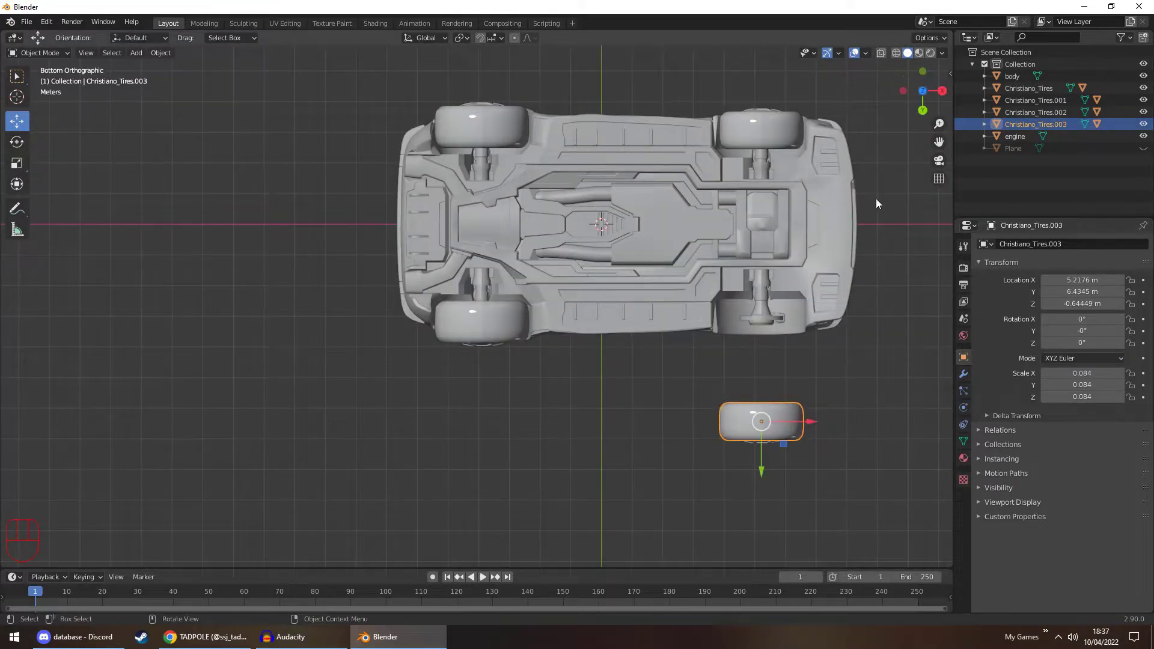
{"action": "left_click", "coordinate": [896, 52]}
{"action": "middle_click_drag", "start_coordinate": [831, 277], "coordinate": [561, 269], "text": "shift"}
{"action": "scroll", "coordinate": [493, 459], "scroll_direction": "up", "scroll_amount": 2}
{"action": "left_click_drag", "start_coordinate": [493, 437], "coordinate": [500, 352]}
{"action": "scroll", "coordinate": [495, 261], "scroll_direction": "up", "scroll_amount": 5}
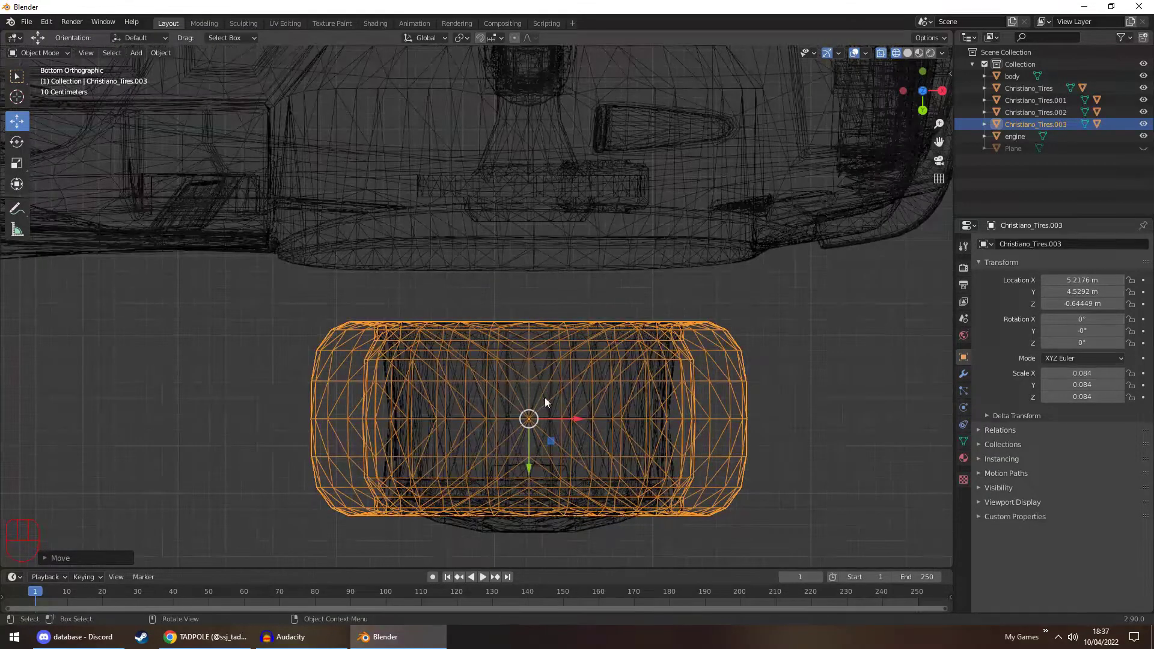
{"action": "left_click_drag", "start_coordinate": [526, 472], "coordinate": [537, 230]}
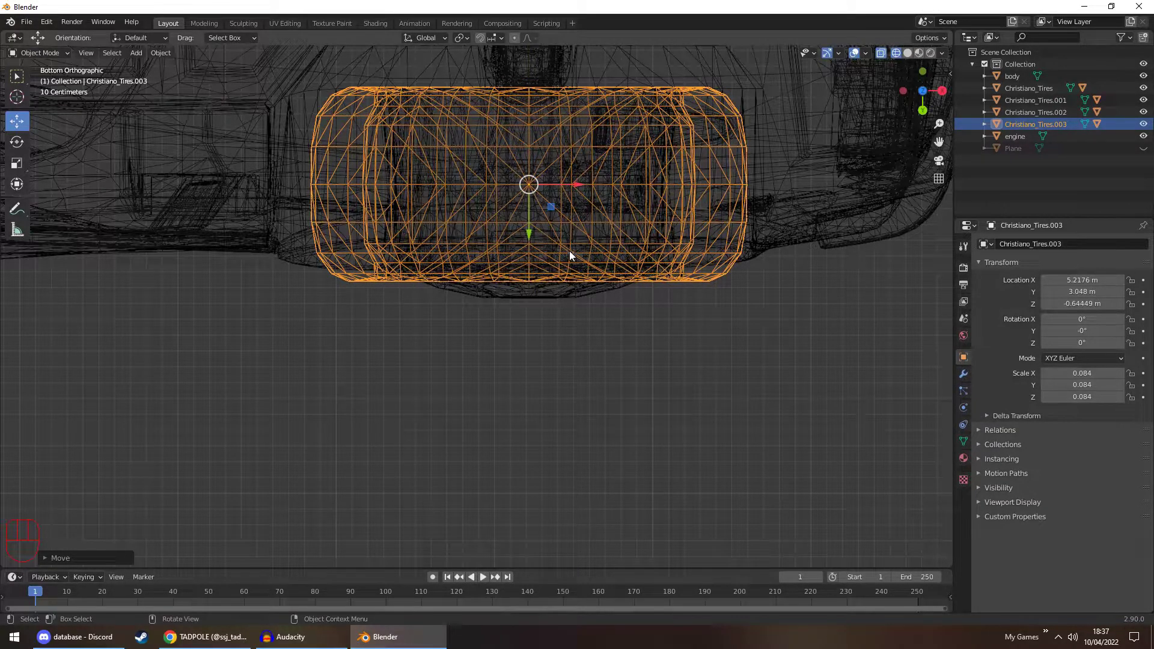
Switch the viewport to Material Preview and inspect the fit of all four wheels from both sides of the car
{"action": "left_click", "coordinate": [666, 376]}
{"action": "middle_click_drag", "start_coordinate": [665, 377], "coordinate": [781, 312]}
{"action": "left_click_drag", "start_coordinate": [922, 90], "coordinate": [857, 154]}
{"action": "scroll", "coordinate": [857, 157], "scroll_direction": "down", "scroll_amount": 5}
{"action": "middle_click_drag", "start_coordinate": [774, 157], "coordinate": [738, 240]}
{"action": "left_click", "coordinate": [919, 54]}
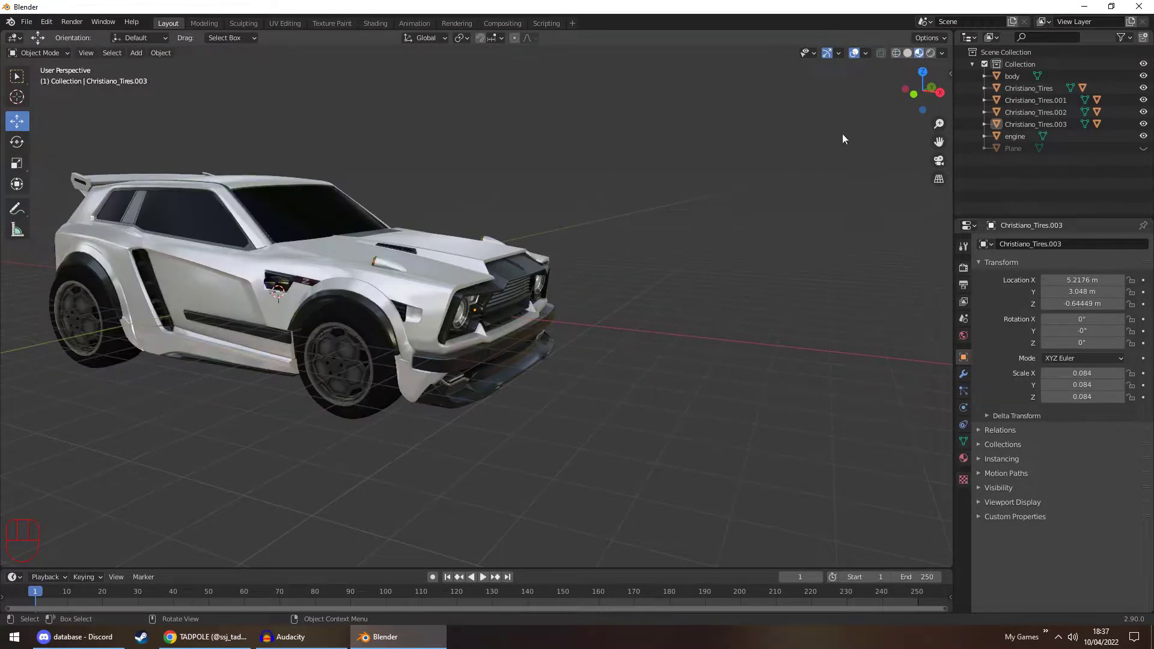
{"action": "middle_click_drag", "start_coordinate": [727, 189], "coordinate": [488, 158]}
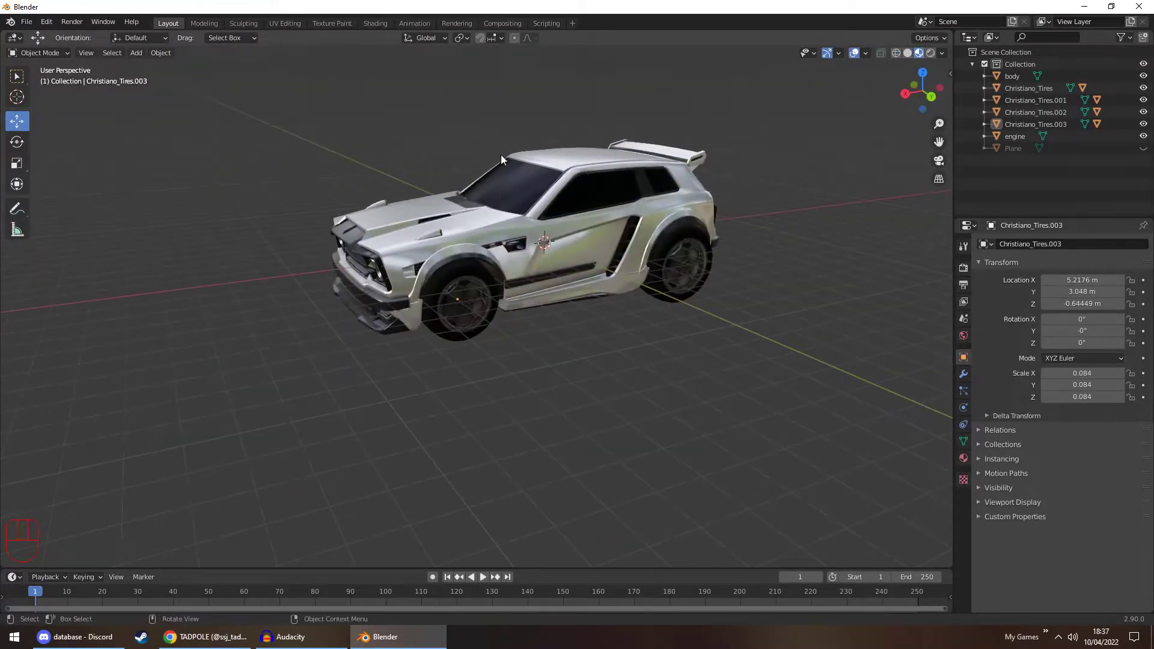
{"action": "left_click", "coordinate": [856, 53]}
{"action": "middle_click_drag", "start_coordinate": [773, 233], "coordinate": [679, 178]}
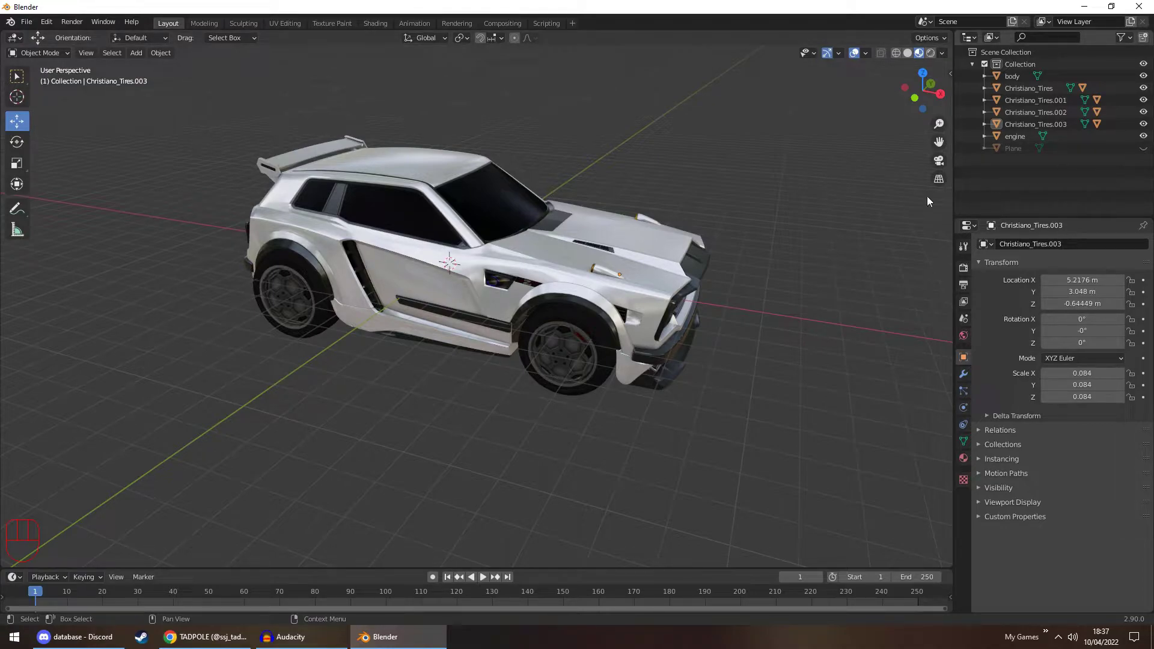
Unhide the Plane beneath the car and stretch it along Y to a scale of about 119.777
{"action": "left_click", "coordinate": [1143, 148]}
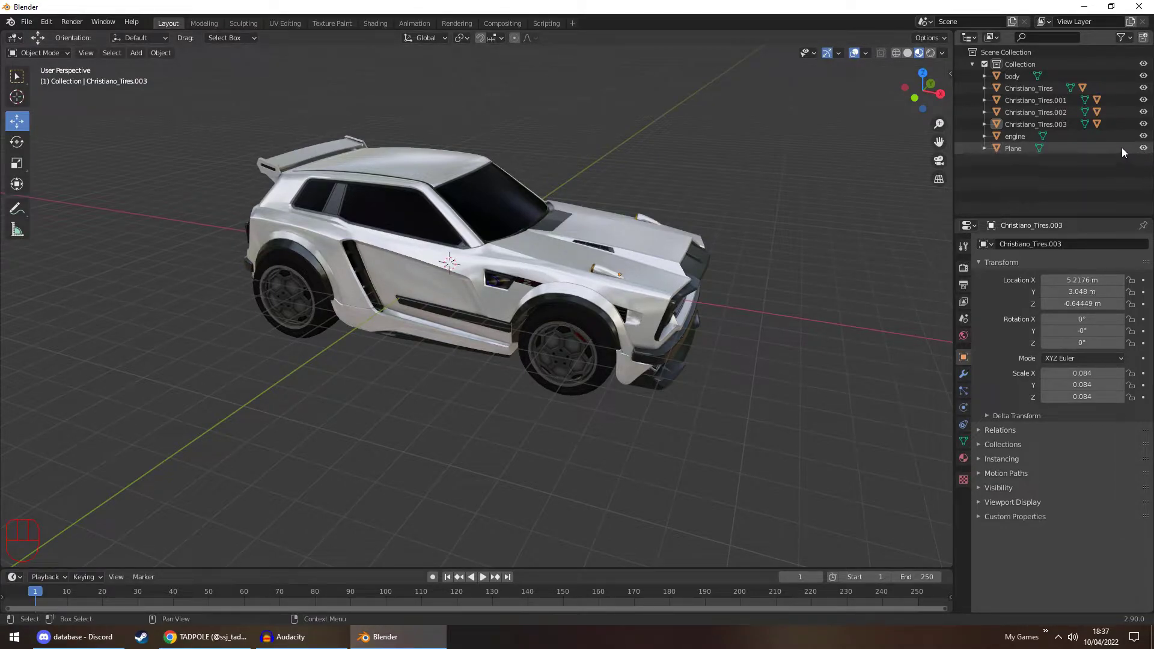
{"action": "left_click", "coordinate": [1120, 147]}
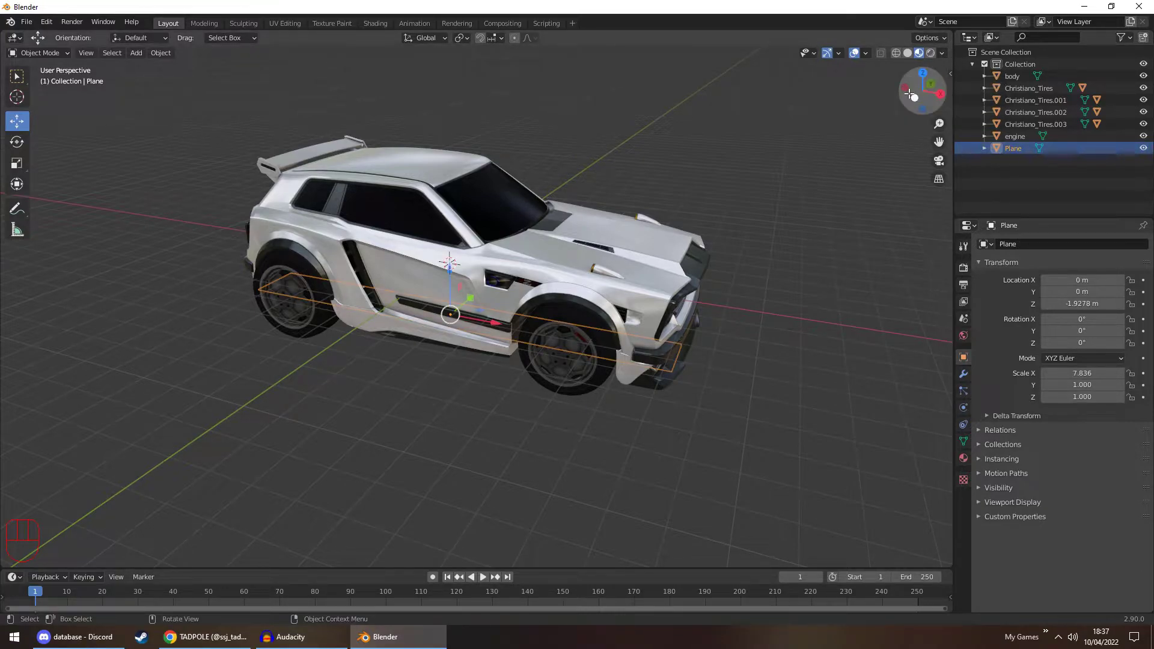
{"action": "left_click", "coordinate": [924, 73]}
{"action": "scroll", "coordinate": [738, 222], "scroll_direction": "down", "scroll_amount": 8}
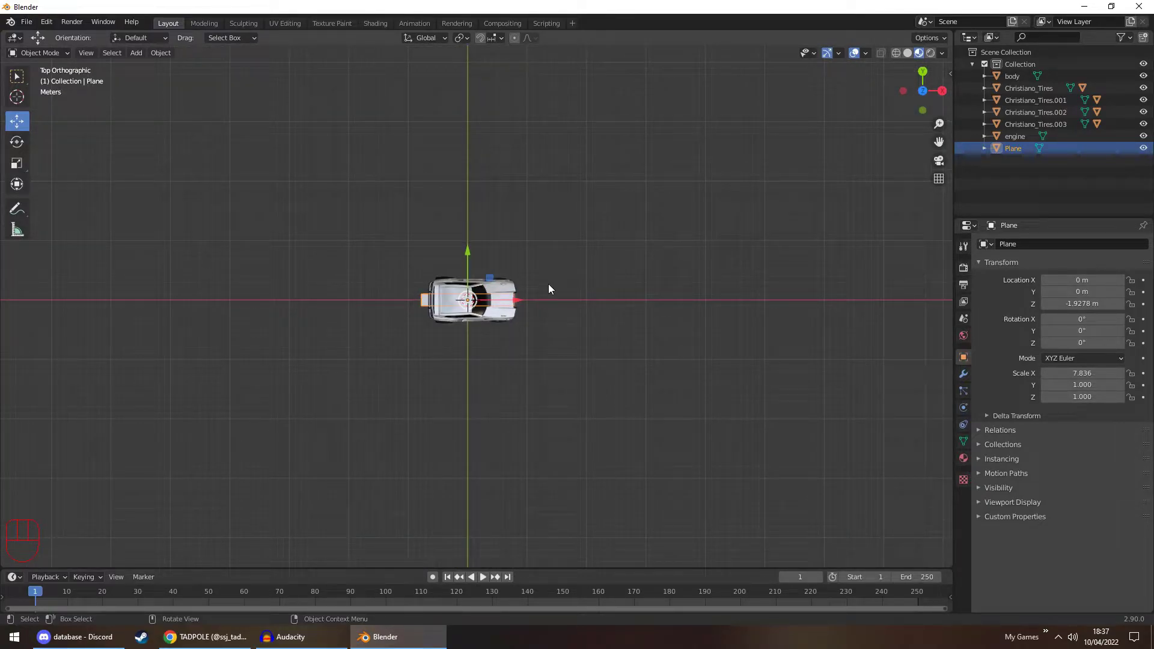
{"action": "key", "text": "space"}
{"action": "key", "text": "s"}
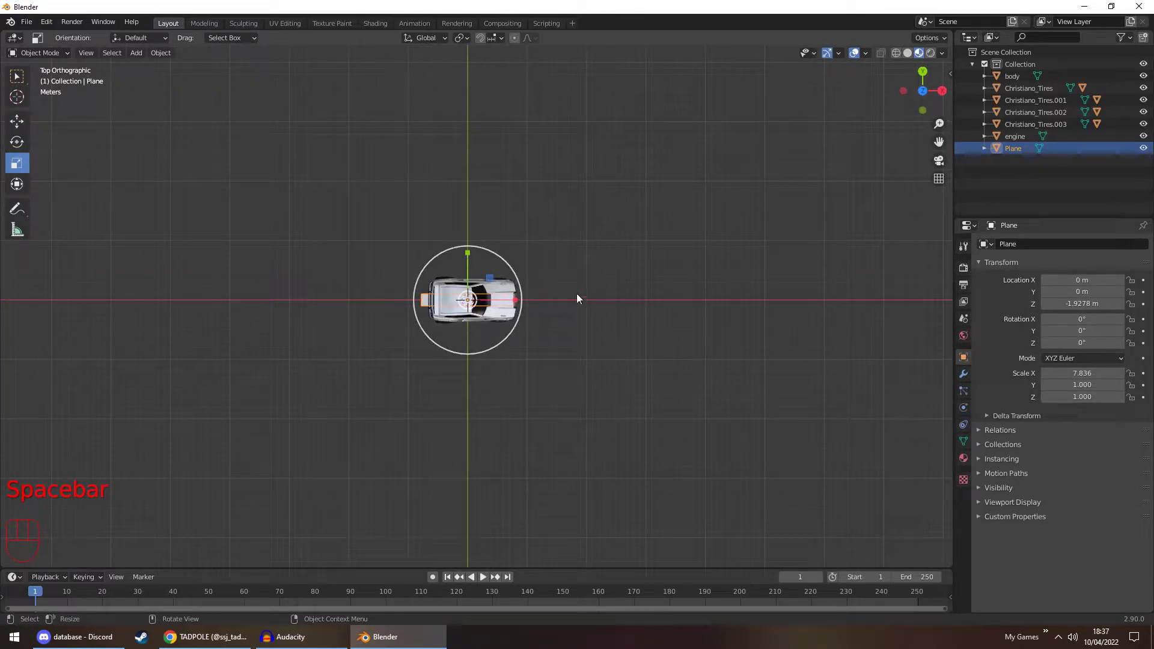
{"action": "left_click_drag", "start_coordinate": [474, 258], "coordinate": [480, 113]}
{"action": "left_click_drag", "start_coordinate": [468, 256], "coordinate": [472, 120]}
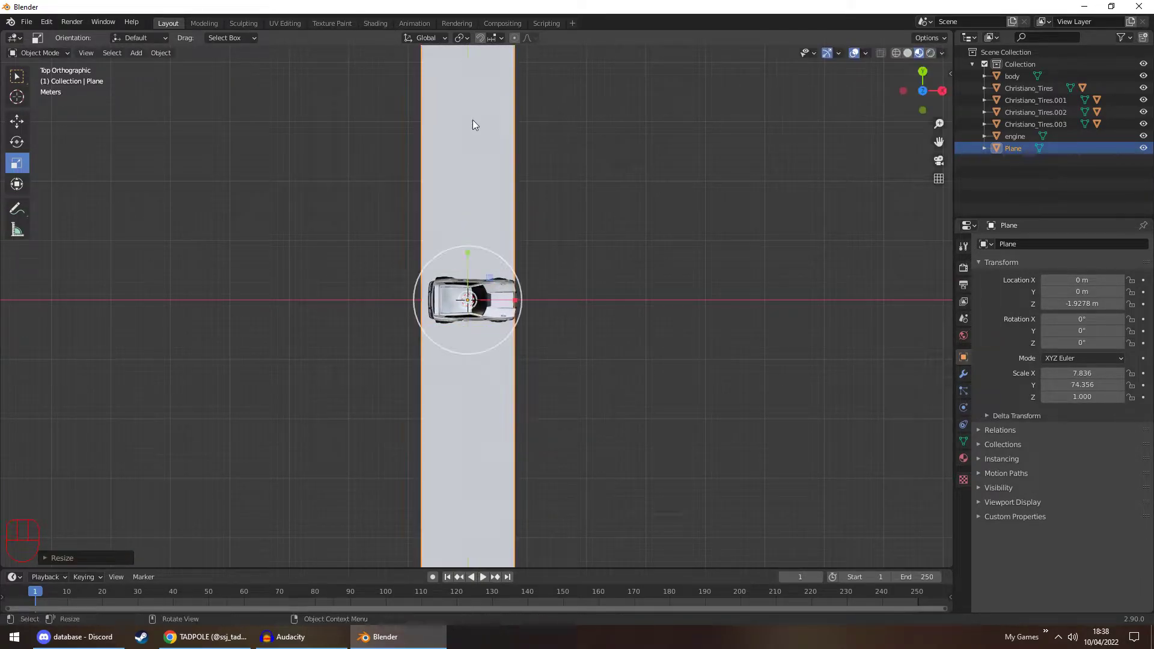
{"action": "left_click_drag", "start_coordinate": [470, 251], "coordinate": [471, 218]}
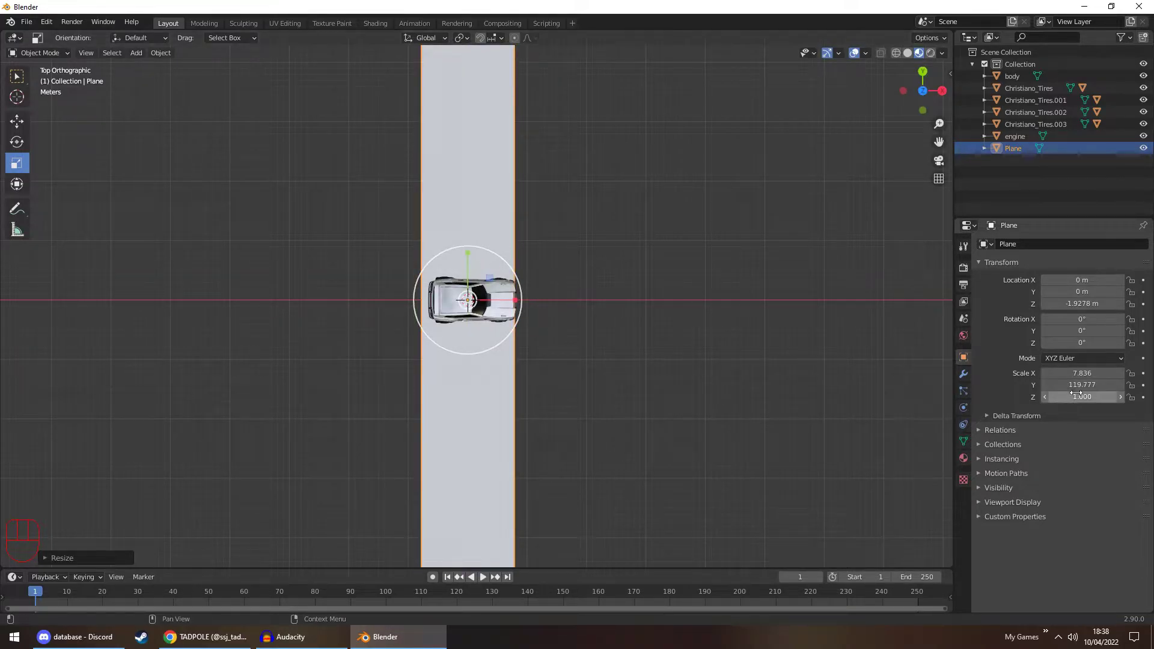
Copy the plane's Y scale of 119.777 to its X scale to make the ground square
{"action": "scroll", "coordinate": [648, 291], "scroll_direction": "down", "scroll_amount": 8}
{"action": "scroll", "coordinate": [515, 330], "scroll_direction": "up", "scroll_amount": 2}
{"action": "scroll", "coordinate": [547, 337], "scroll_direction": "up", "scroll_amount": 5}
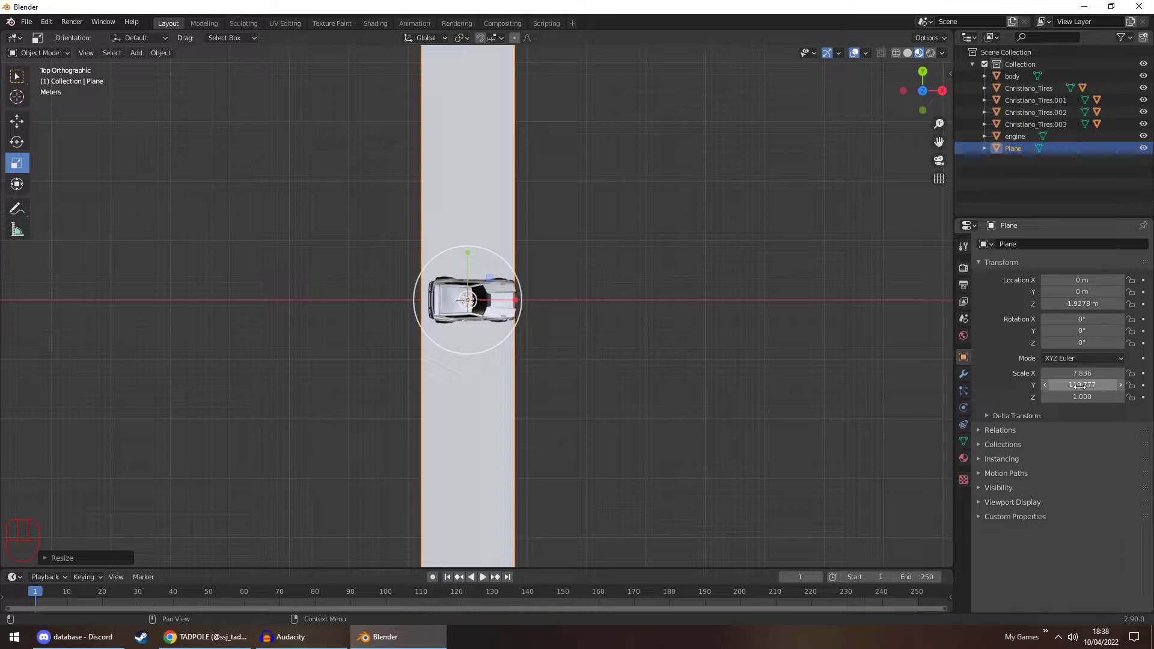
{"action": "key", "text": "ctrl+c"}
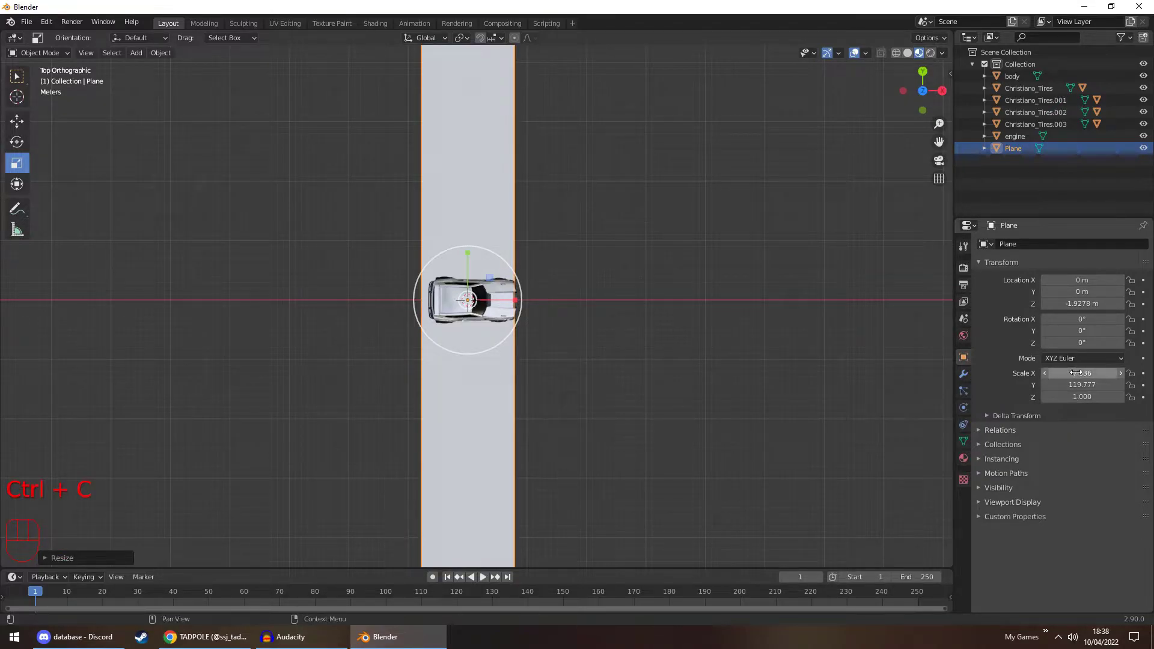
{"action": "key", "text": "ctrl+v"}
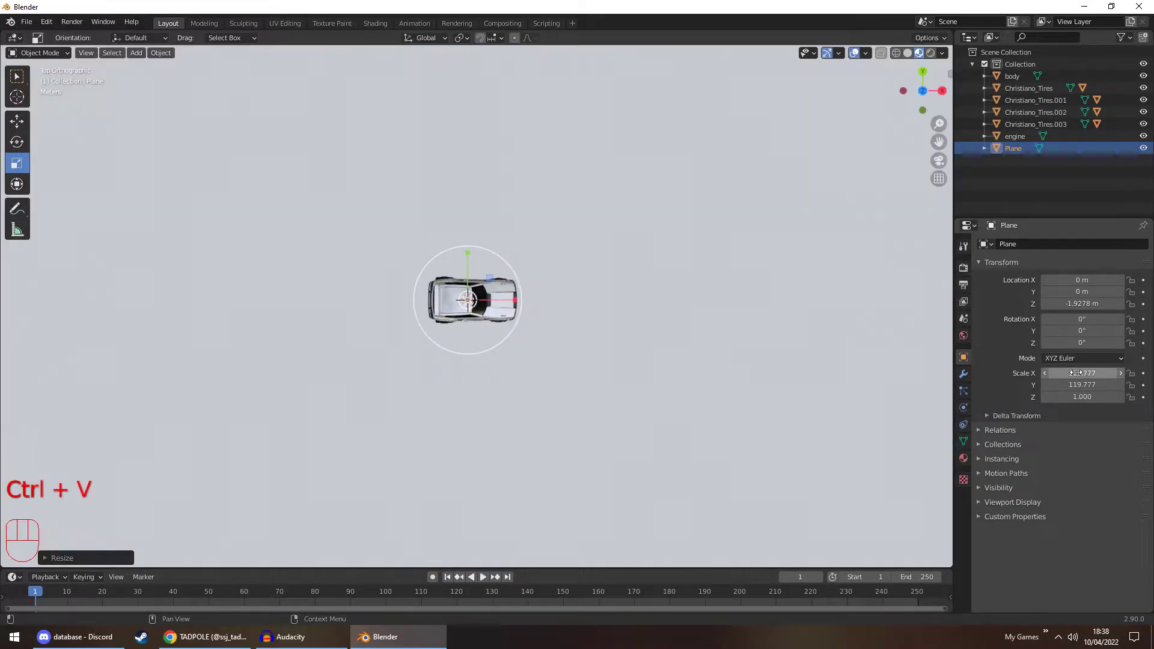
{"action": "scroll", "coordinate": [799, 326], "scroll_direction": "down", "scroll_amount": 5}
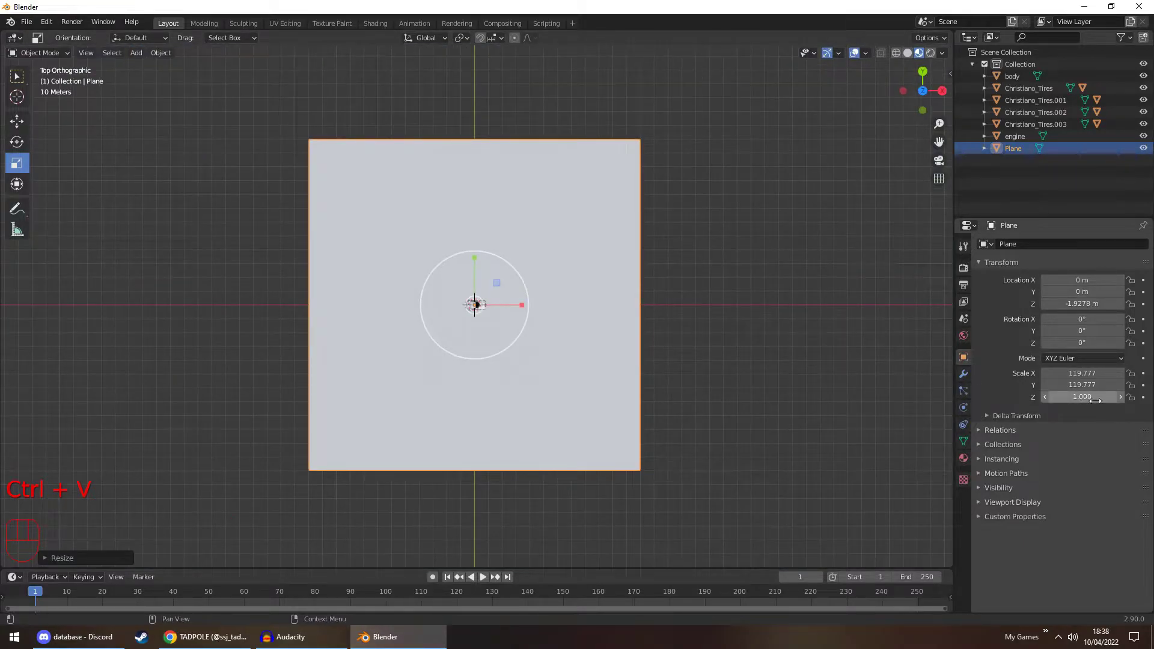
Try scaling the plane along Z to about 1.21, and restore its Z scale to 1
{"action": "middle_click_drag", "start_coordinate": [806, 329], "coordinate": [781, 317]}
{"action": "left_click_drag", "start_coordinate": [1082, 396], "coordinate": [709, 374]}
{"action": "left_click_drag", "start_coordinate": [1073, 396], "coordinate": [865, 346]}
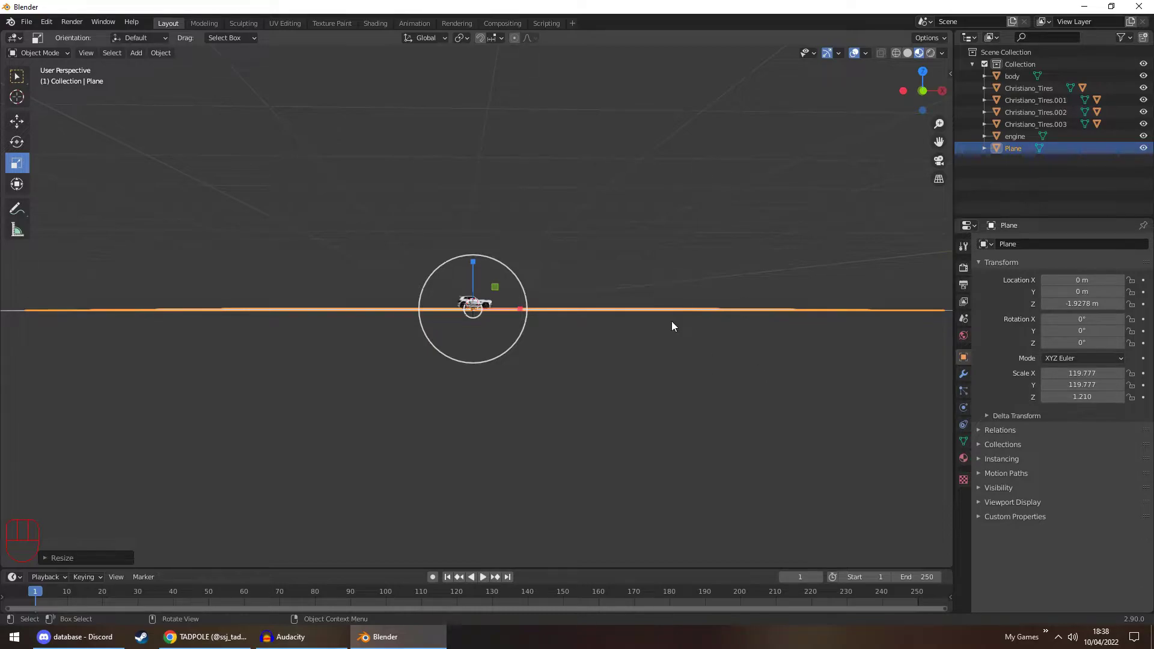
{"action": "left_click", "coordinate": [1063, 397]}
{"action": "type", "text": "1"}
{"action": "key", "text": "Return"}
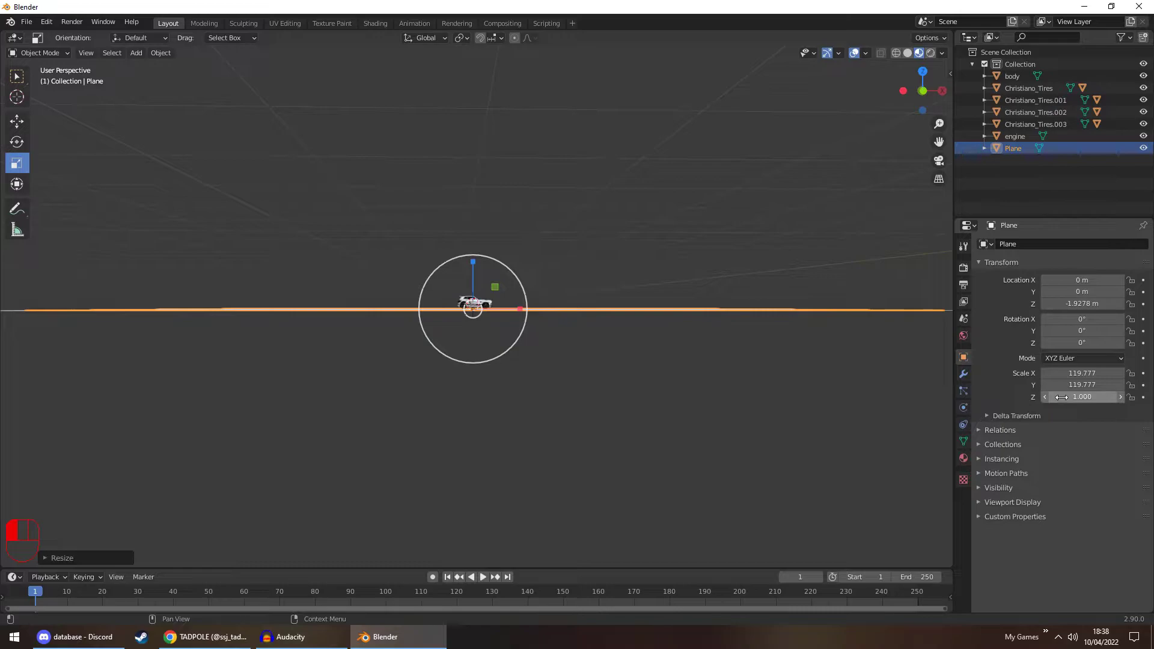
Select the ground plane and examine its height against the bottoms of the tires in front view and at ground level
{"action": "left_click", "coordinate": [697, 204]}
{"action": "middle_click_drag", "start_coordinate": [697, 204], "coordinate": [601, 280]}
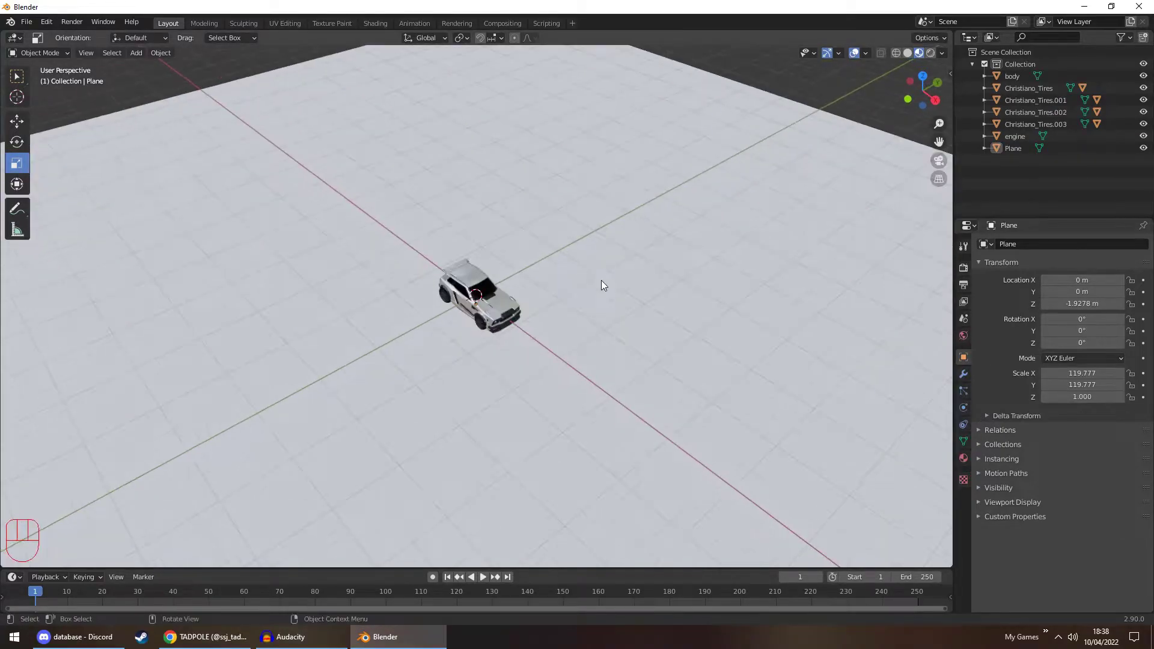
{"action": "left_click", "coordinate": [908, 100]}
{"action": "left_click", "coordinate": [1064, 149]}
{"action": "scroll", "coordinate": [561, 267], "scroll_direction": "up", "scroll_amount": 6}
{"action": "scroll", "coordinate": [562, 268], "scroll_direction": "up", "scroll_amount": 3}
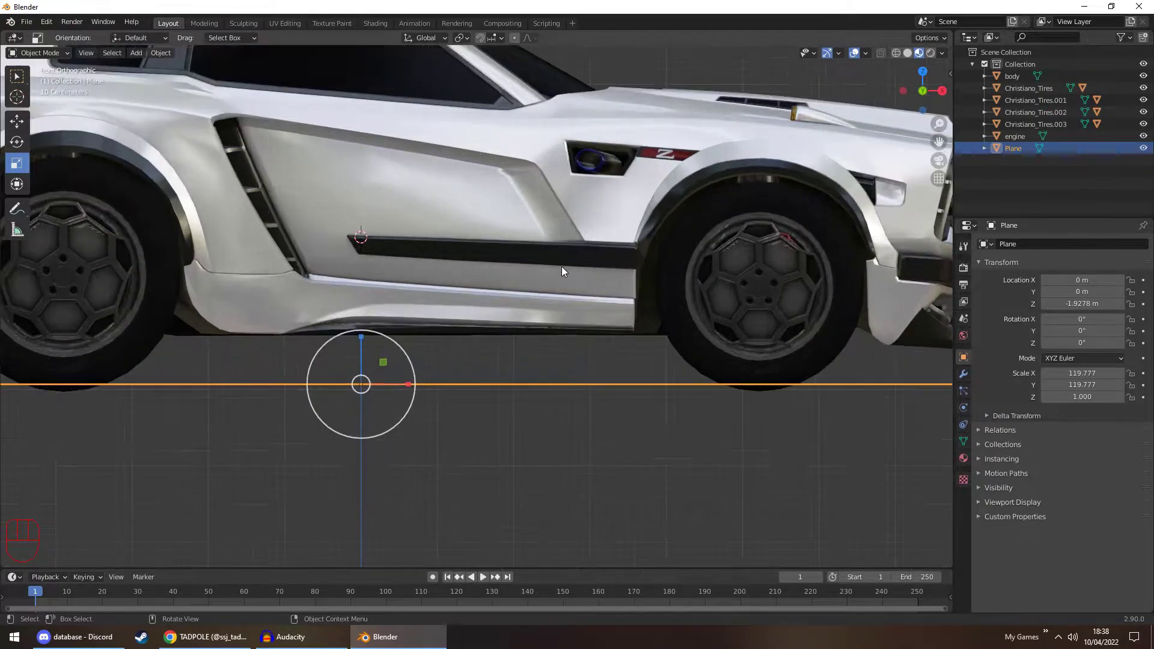
{"action": "key", "text": "space"}
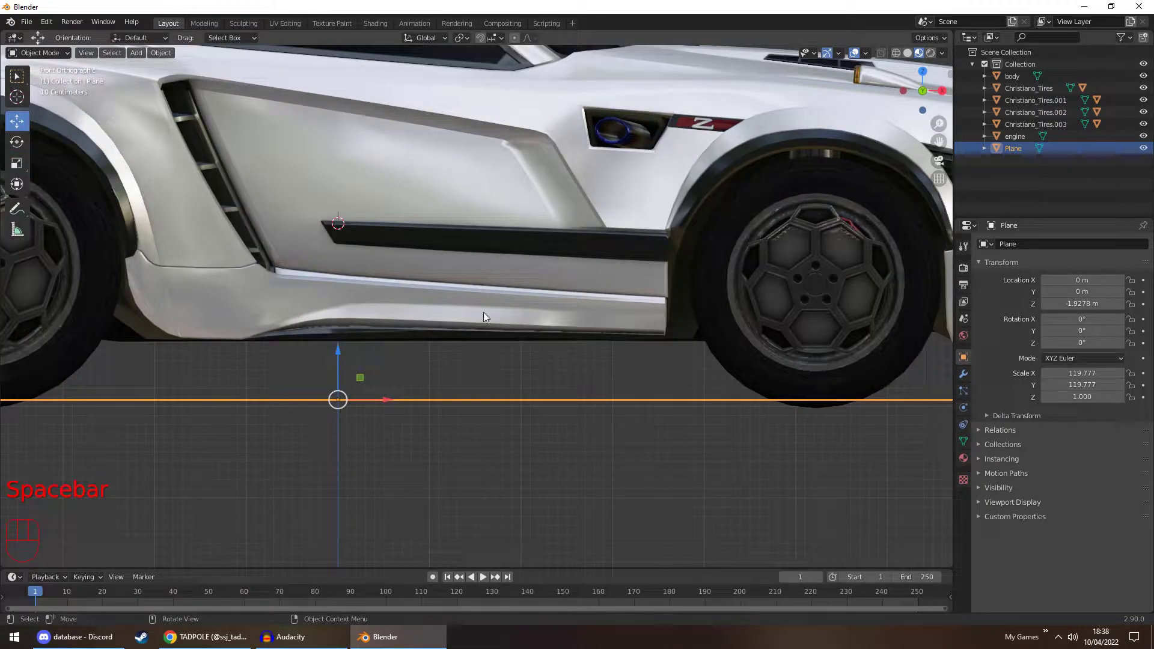
{"action": "scroll", "coordinate": [510, 315], "scroll_direction": "down", "scroll_amount": 6}
{"action": "middle_click_drag", "start_coordinate": [623, 323], "coordinate": [651, 279]}
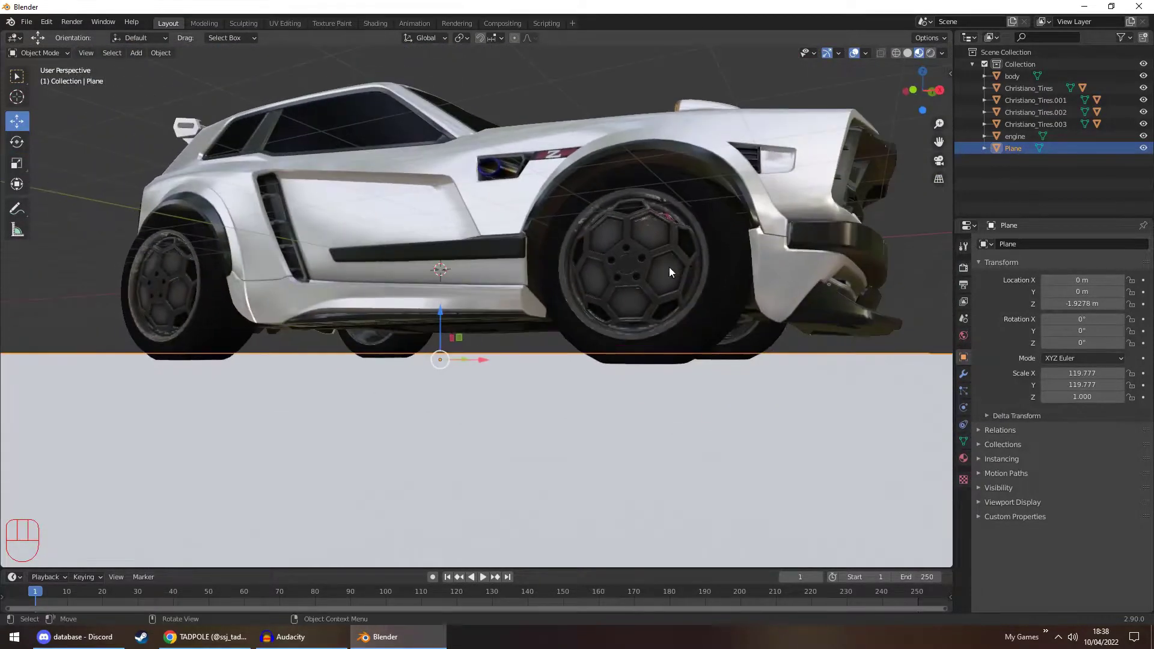
Hide the viewport overlays and lower the ground plane along Z beneath the tires to about -1.96 m
{"action": "left_click", "coordinate": [643, 90]}
{"action": "left_click", "coordinate": [897, 53]}
{"action": "mouse_move", "coordinate": [842, 115]}
{"action": "middle_mouse_down"}
{"action": "mouse_move", "coordinate": [836, 103]}
{"action": "mouse_move", "coordinate": [788, 131]}
{"action": "mouse_move", "coordinate": [831, 129]}
{"action": "mouse_move", "coordinate": [775, 171]}
{"action": "middle_mouse_up"}
{"action": "left_click", "coordinate": [918, 53]}
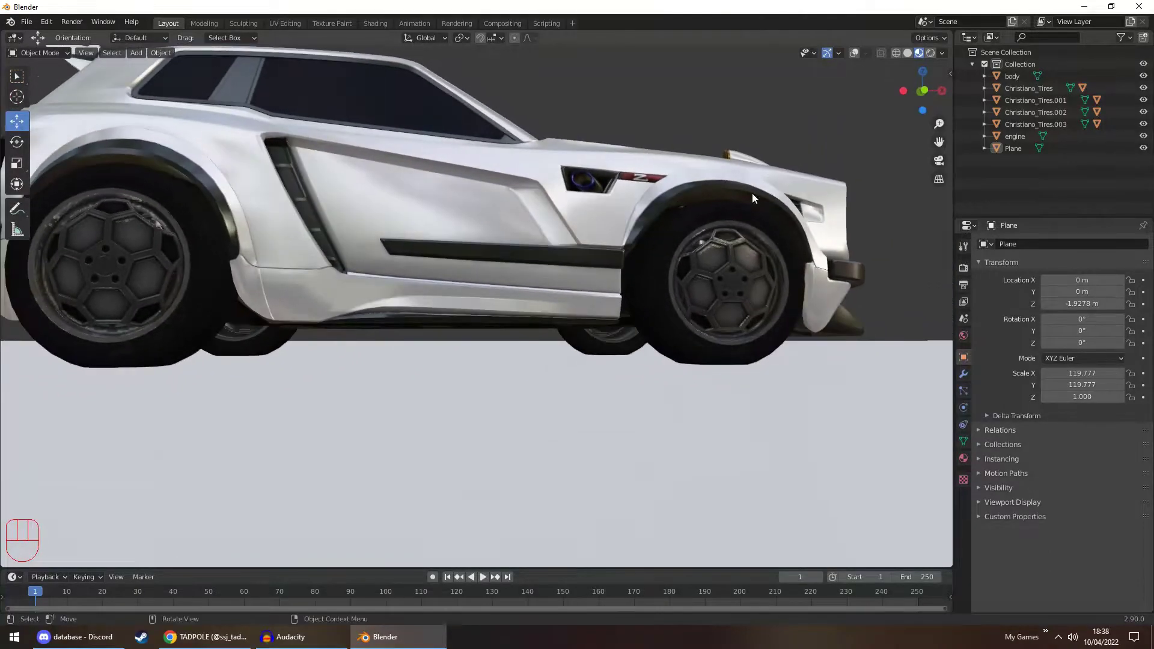
{"action": "left_click", "coordinate": [499, 391]}
{"action": "left_click_drag", "start_coordinate": [397, 313], "coordinate": [515, 305]}
{"action": "middle_click_drag", "start_coordinate": [515, 305], "coordinate": [598, 258]}
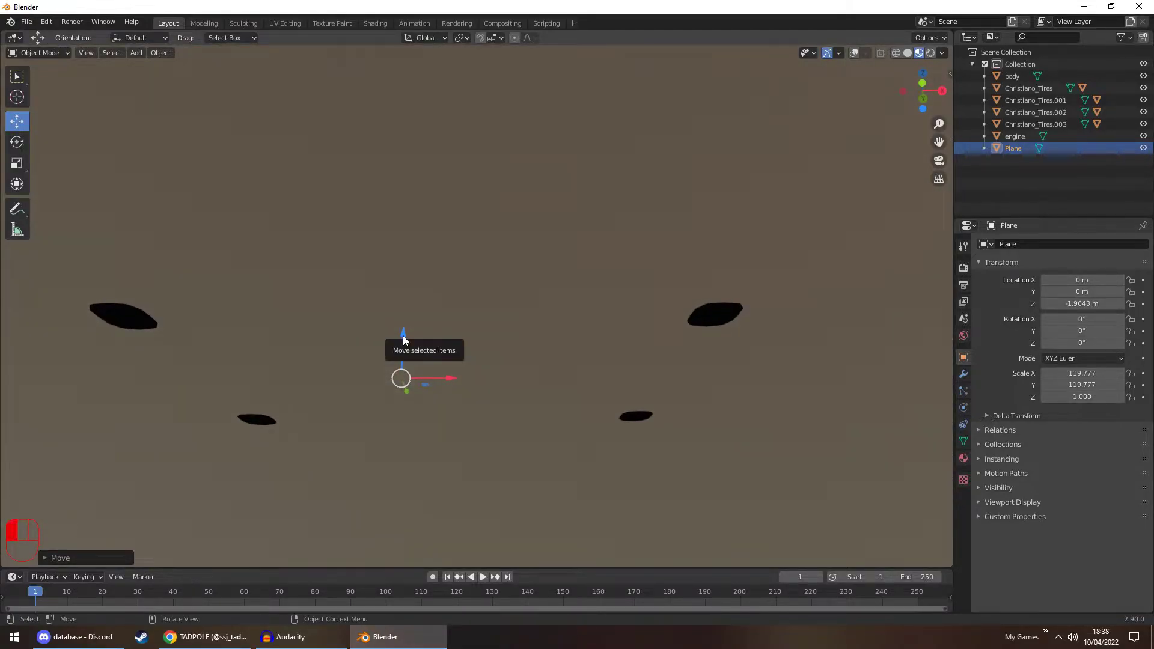
Lower the floor plane to about Z -1.9766 m so it sits just beneath the car's tires, and deselect it
{"action": "left_click_drag", "start_coordinate": [403, 337], "coordinate": [404, 342]}
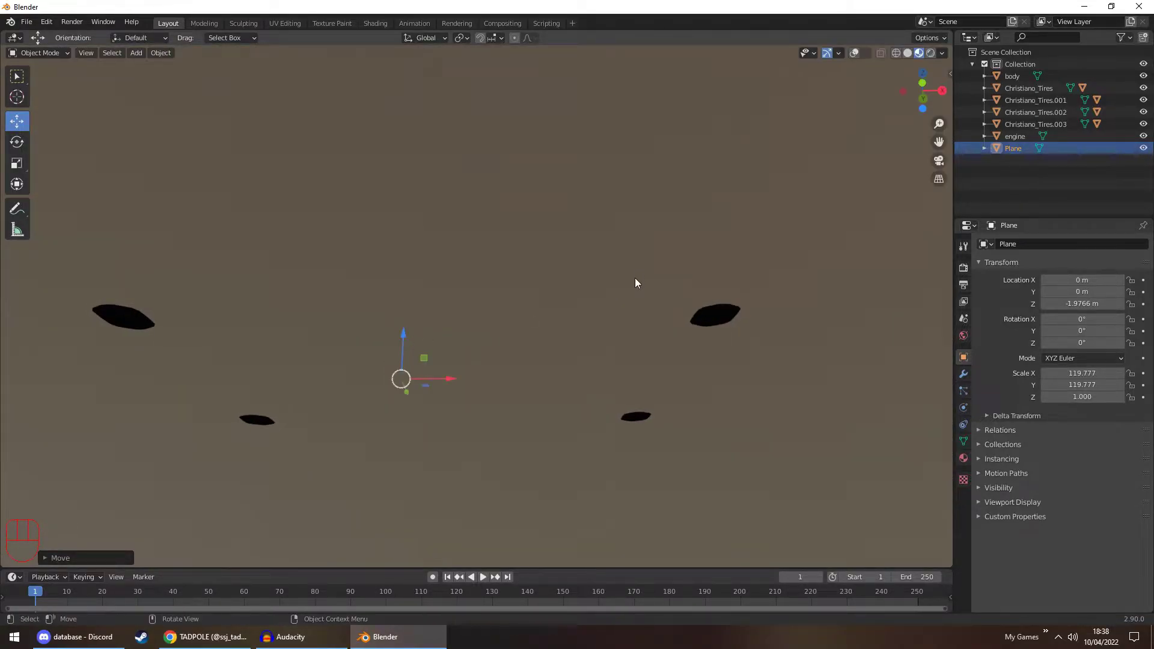
{"action": "middle_click_drag", "start_coordinate": [636, 281], "coordinate": [607, 321]}
{"action": "scroll", "coordinate": [629, 120], "scroll_direction": "down", "scroll_amount": 2}
{"action": "left_click", "coordinate": [639, 102]}
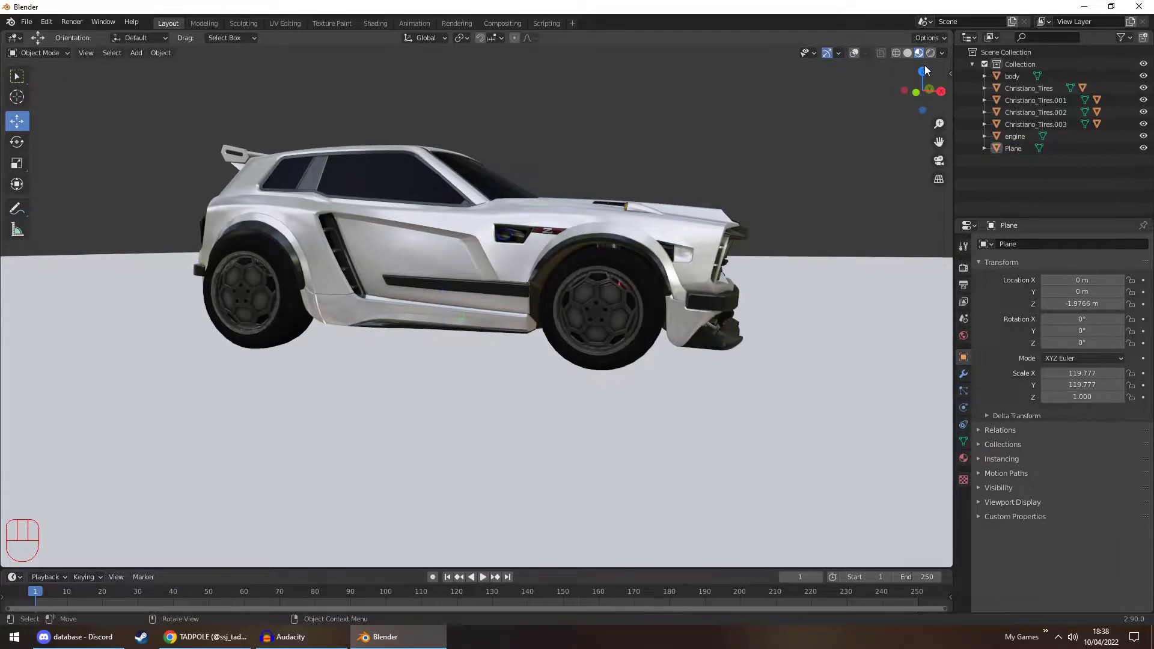
Compare the scene in rendered, solid and material preview shading, and look over the car on the floor plane
{"action": "left_click", "coordinate": [931, 53]}
{"action": "left_click", "coordinate": [908, 53]}
{"action": "mouse_move", "coordinate": [878, 78]}
{"action": "middle_mouse_down"}
{"action": "mouse_move", "coordinate": [771, 125]}
{"action": "mouse_move", "coordinate": [806, 103]}
{"action": "mouse_move", "coordinate": [800, 117]}
{"action": "middle_mouse_up"}
{"action": "key", "text": "shift+z"}
{"action": "left_click", "coordinate": [918, 53]}
{"action": "middle_click_drag", "start_coordinate": [890, 79], "coordinate": [715, 170]}
{"action": "scroll", "coordinate": [731, 146], "scroll_direction": "down", "scroll_amount": 6}
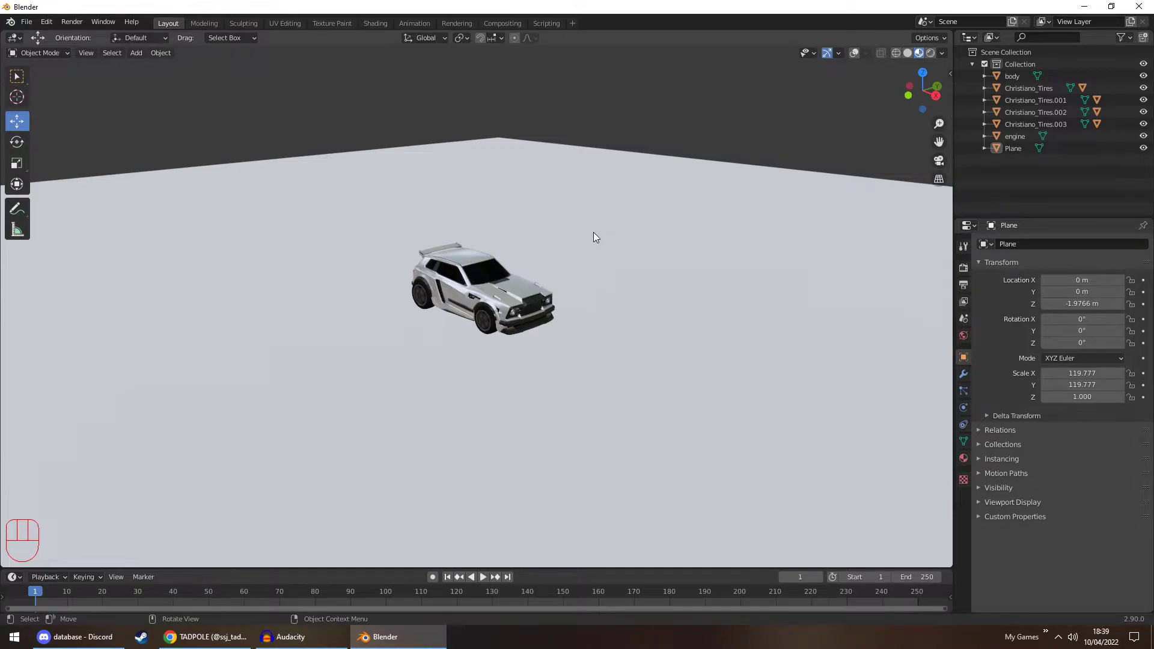
Turn on the viewport overlays and create a new material for the floor plane in the Shading workspace
{"action": "left_click", "coordinate": [472, 161]}
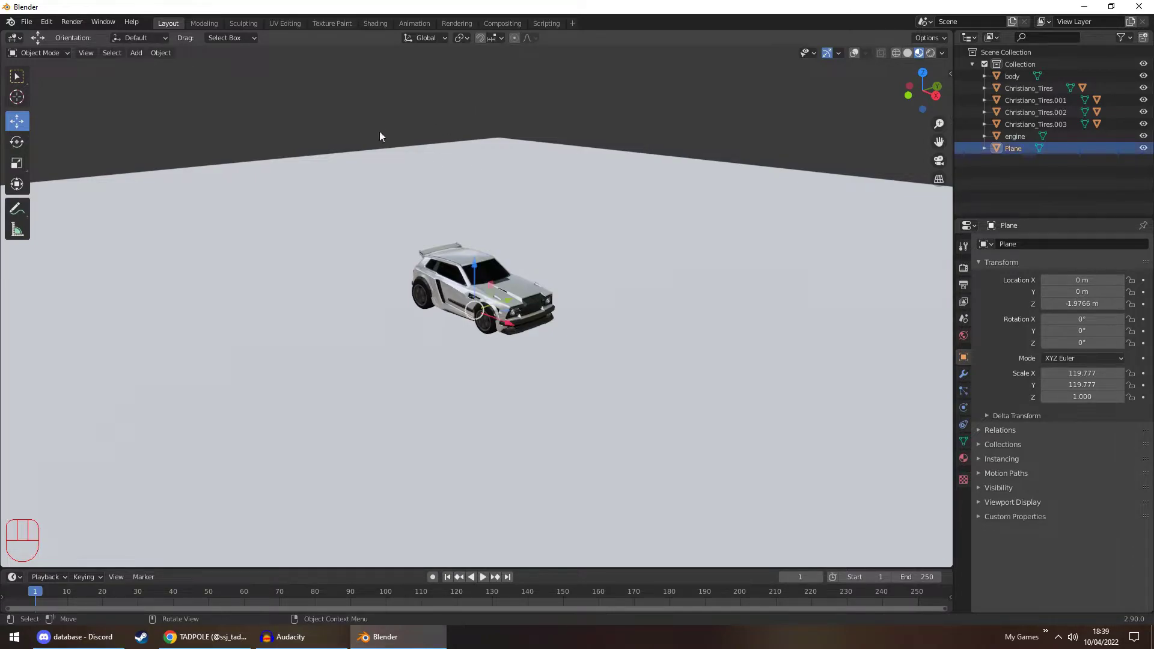
{"action": "left_click", "coordinate": [853, 53]}
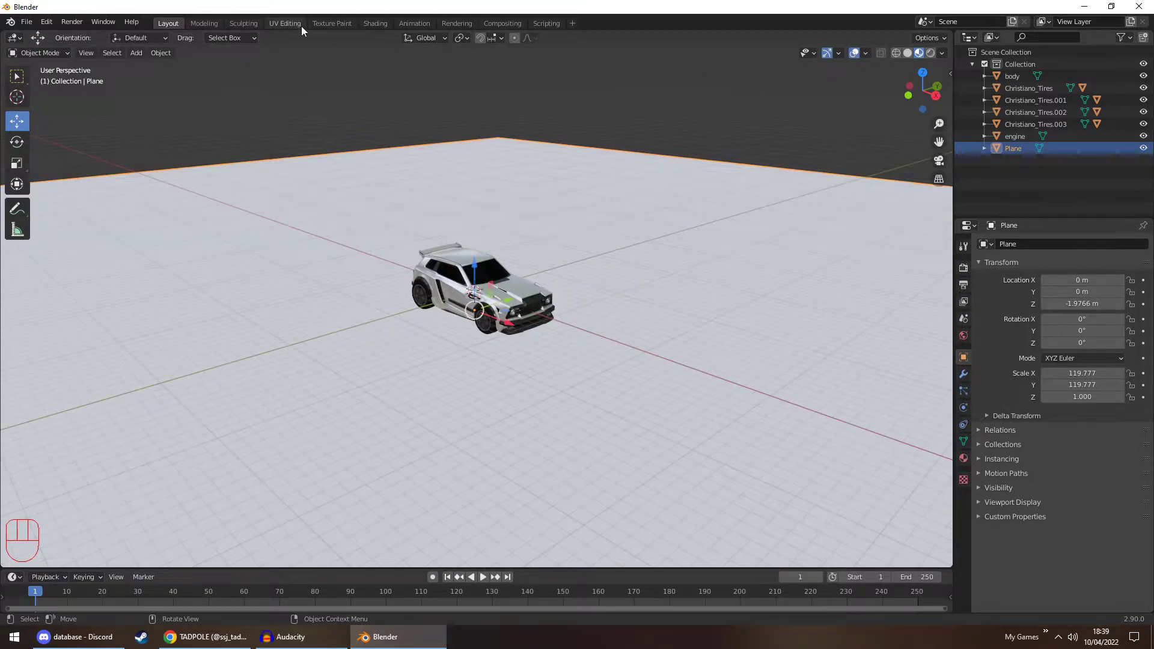
{"action": "left_click", "coordinate": [362, 23]}
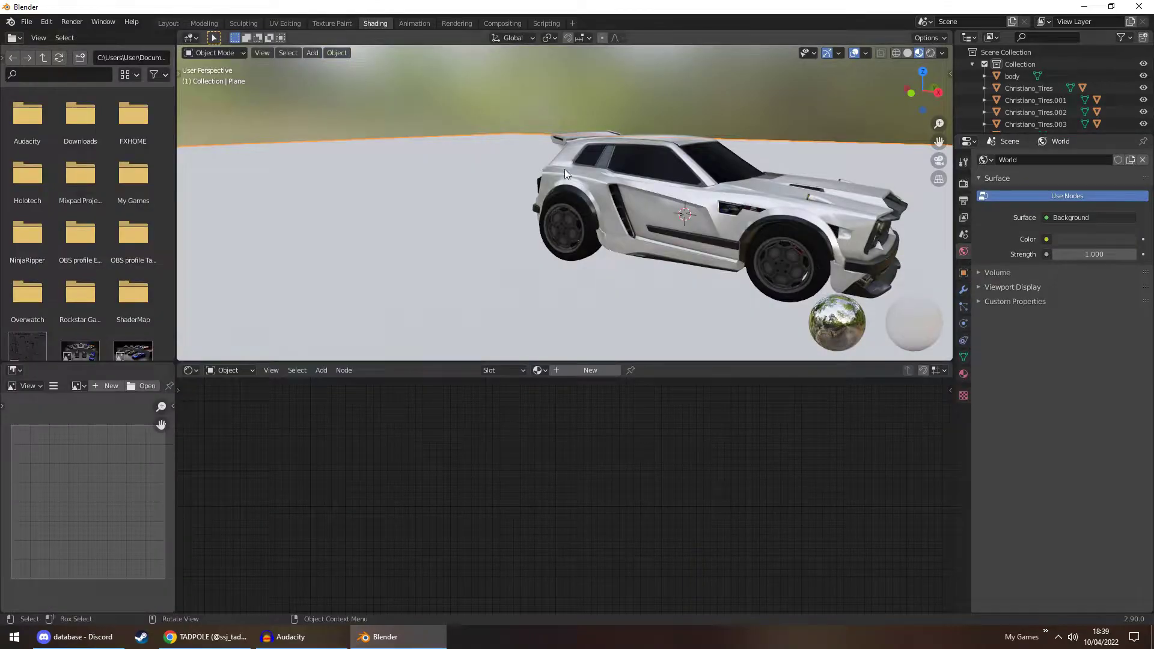
{"action": "left_click", "coordinate": [600, 371]}
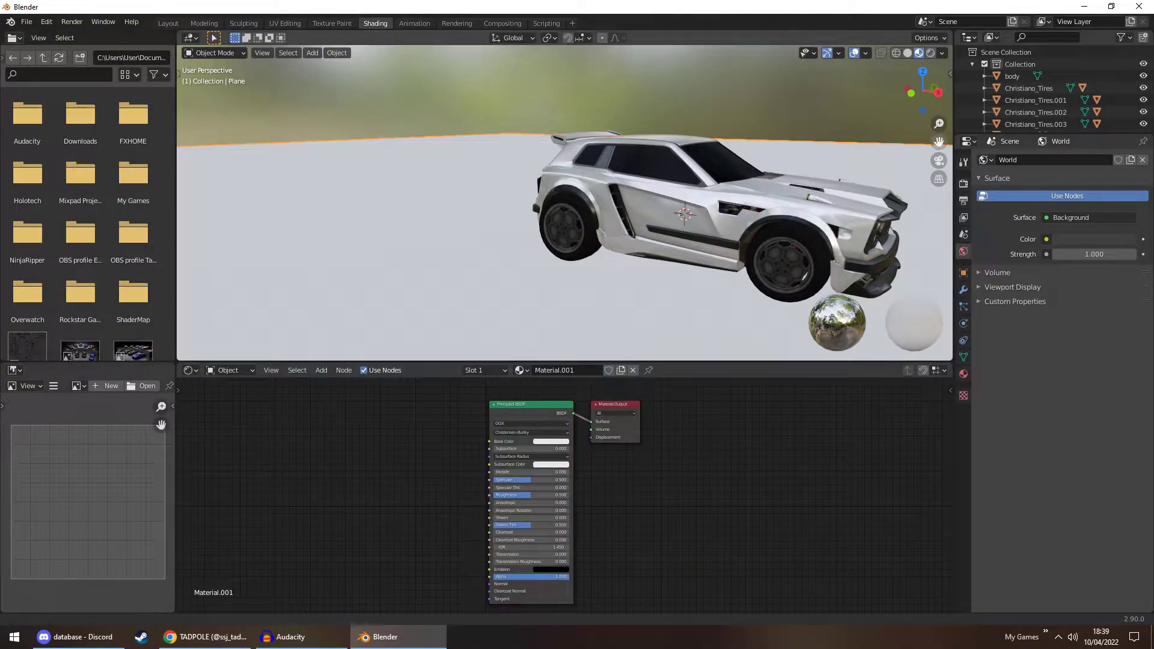
Try red and white base colors on the floor material, with metallic raised to about 0.66
{"action": "middle_click_drag", "start_coordinate": [823, 166], "coordinate": [925, 153]}
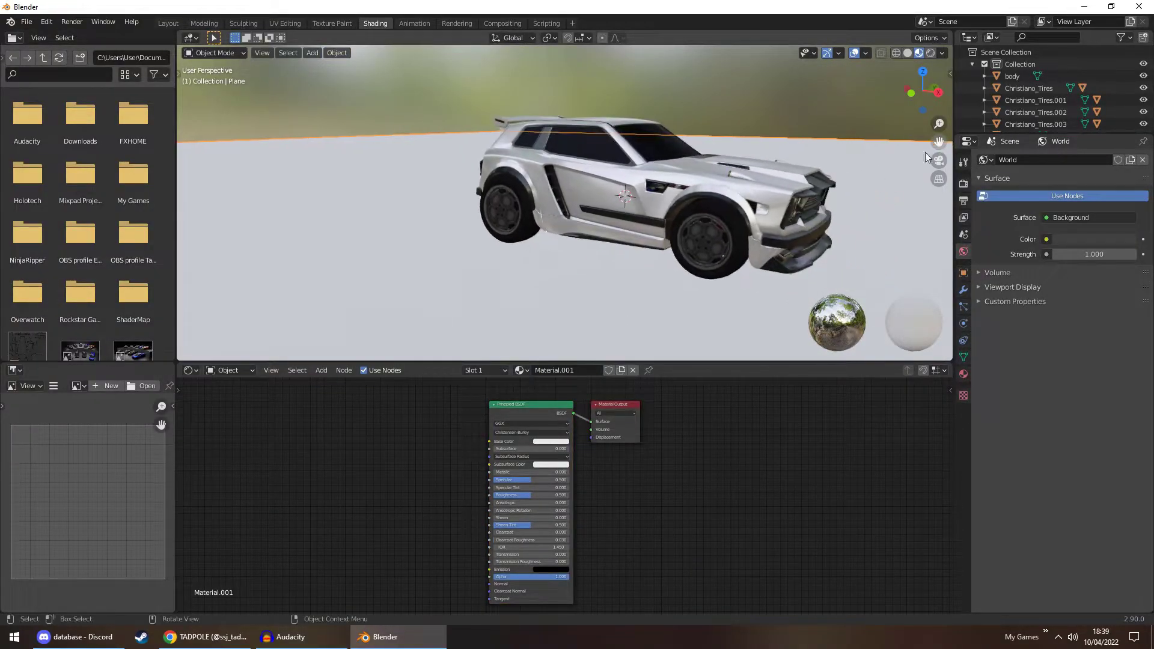
{"action": "left_click", "coordinate": [550, 442]}
{"action": "left_click", "coordinate": [559, 389]}
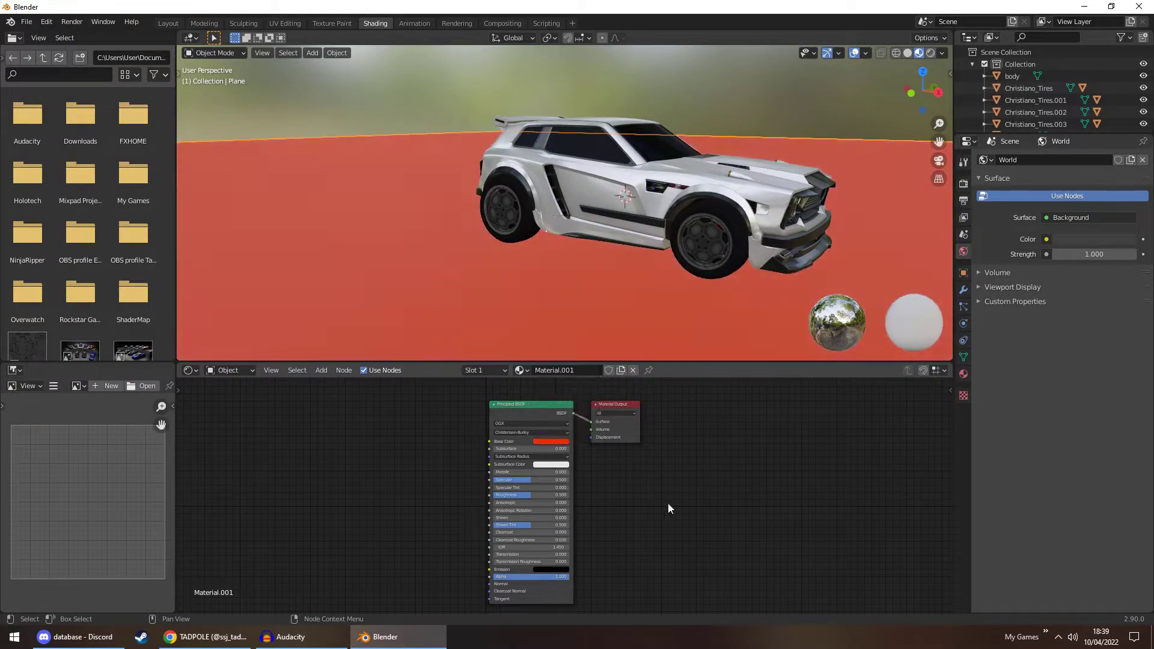
{"action": "left_click_drag", "start_coordinate": [518, 472], "coordinate": [542, 473]}
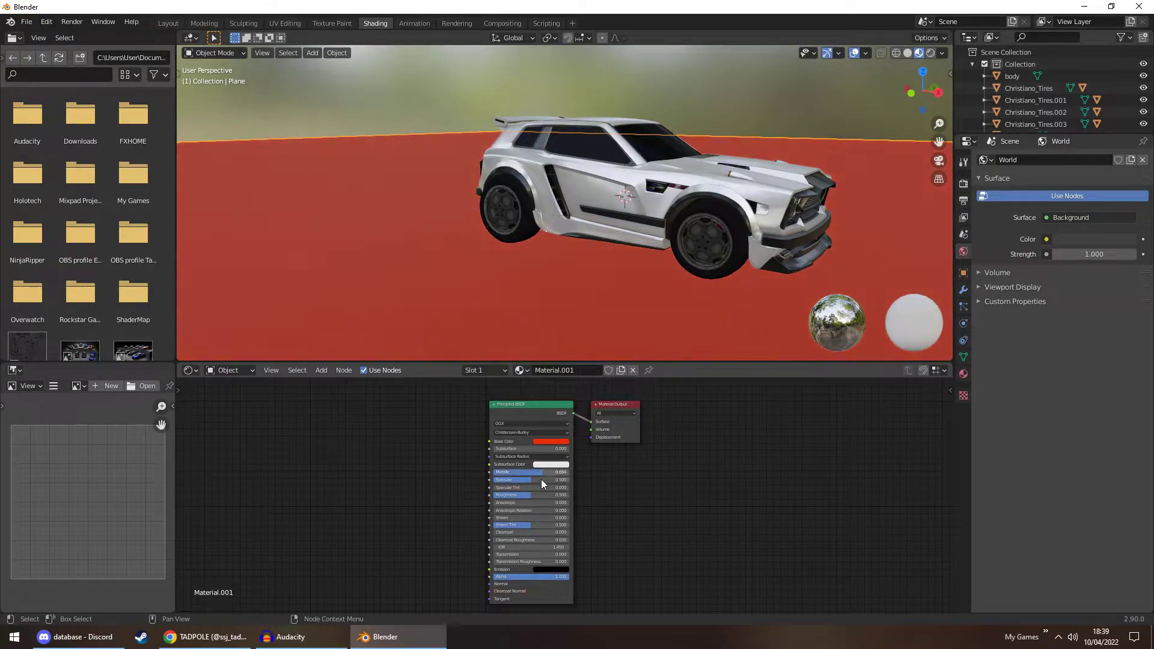
{"action": "left_click", "coordinate": [552, 441]}
{"action": "left_click", "coordinate": [559, 442]}
{"action": "left_click_drag", "start_coordinate": [543, 410], "coordinate": [588, 424]}
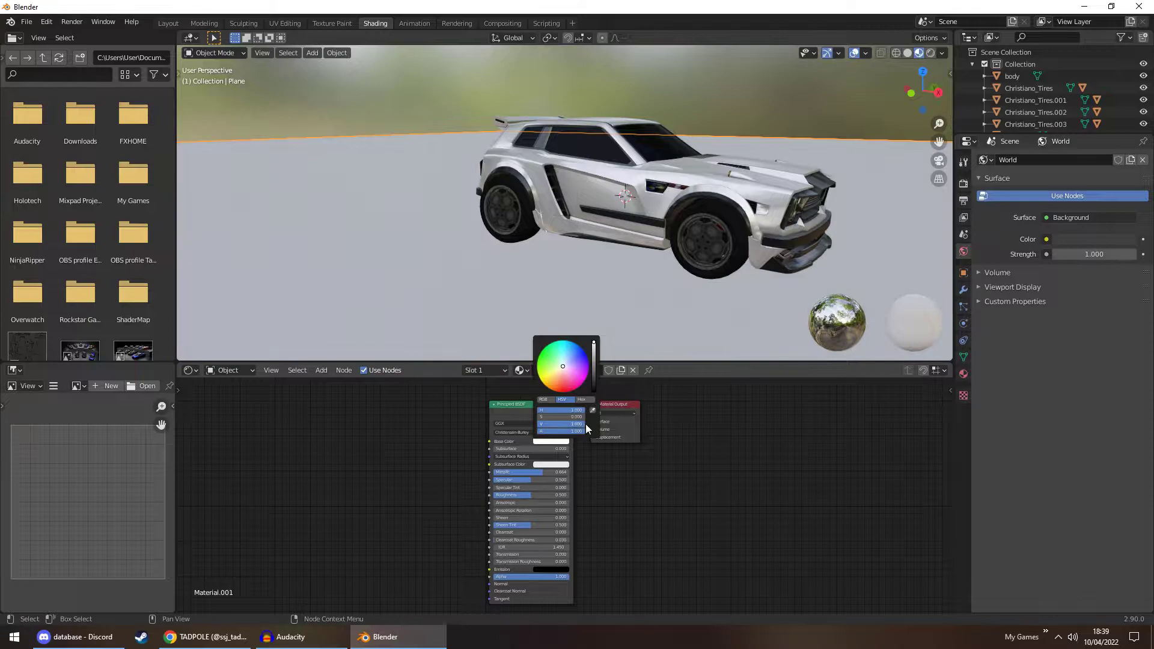
Make the floor material's base color black, with metallic about 0.85, specular about 0.227 and roughness about 0.2, and deselect the plane
{"action": "left_click", "coordinate": [553, 441]}
{"action": "left_click", "coordinate": [594, 379]}
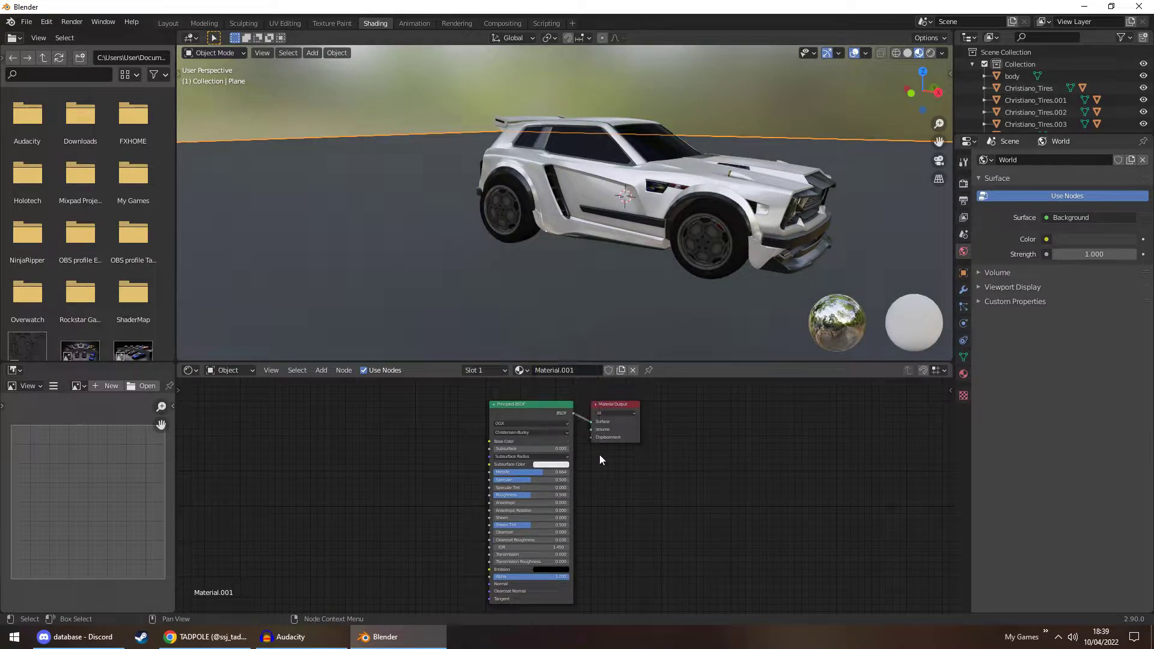
{"action": "mouse_move", "coordinate": [540, 472]}
{"action": "left_mouse_down"}
{"action": "mouse_move", "coordinate": [555, 472]}
{"action": "mouse_move", "coordinate": [487, 495]}
{"action": "left_mouse_up"}
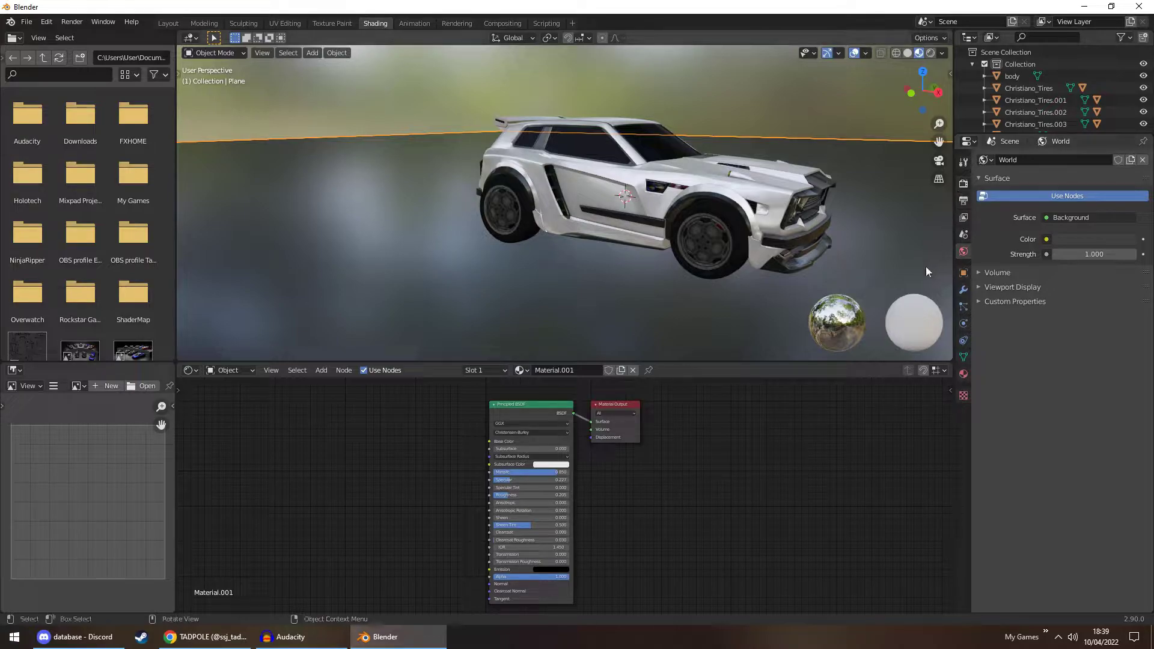
{"action": "left_click", "coordinate": [774, 96]}
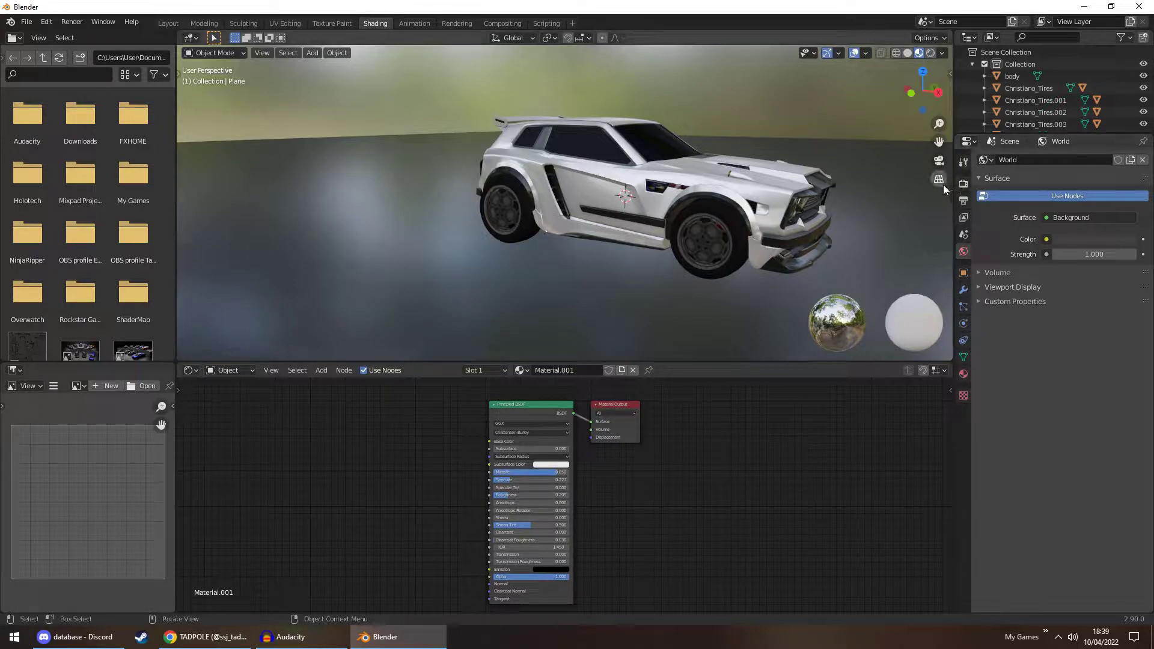
Enable Screen Space Reflections in the Eevee render settings and check the car's reflection on the floor
{"action": "left_click", "coordinate": [962, 186]}
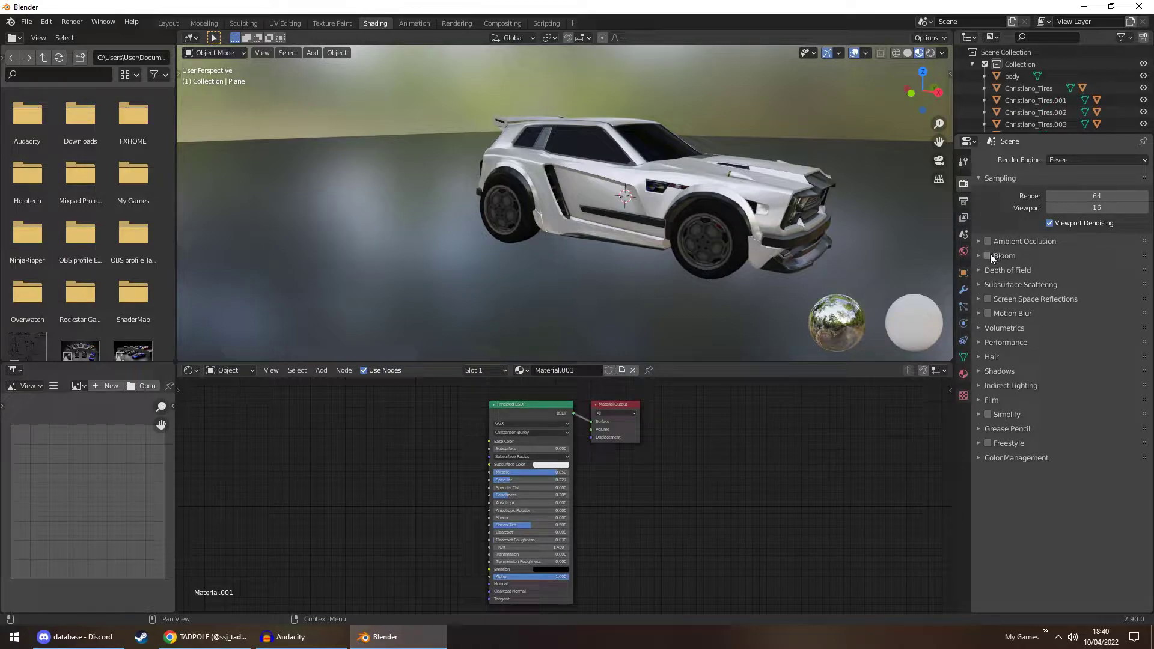
{"action": "left_click", "coordinate": [988, 299]}
{"action": "middle_click_drag", "start_coordinate": [779, 247], "coordinate": [711, 241]}
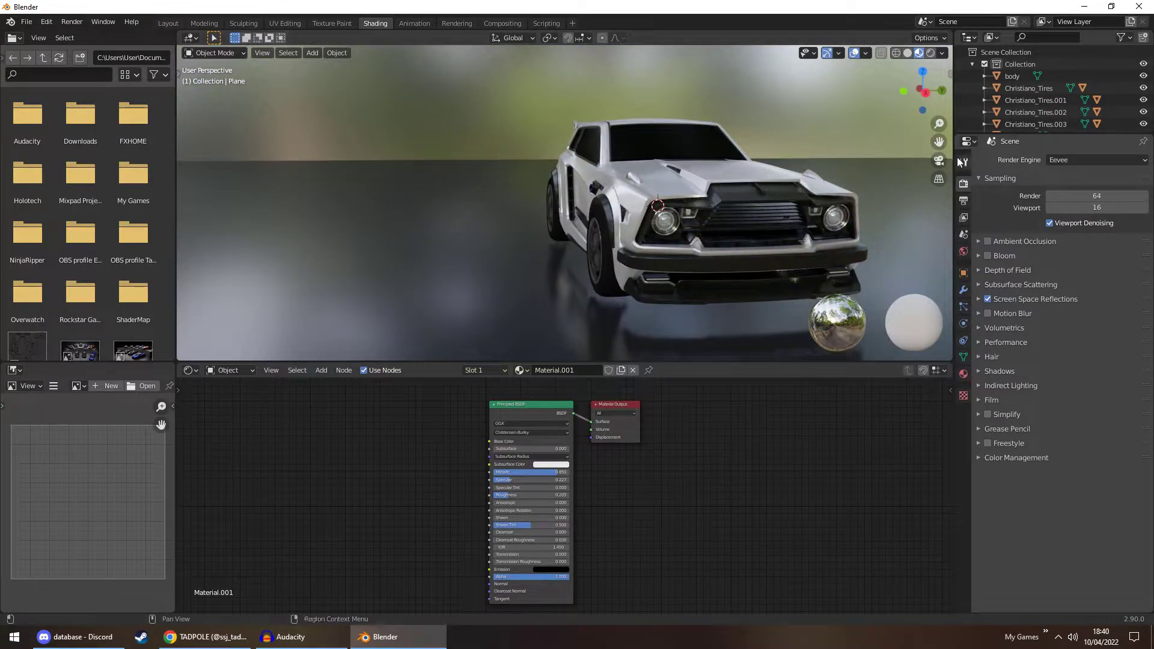
{"action": "left_click", "coordinate": [1081, 160]}
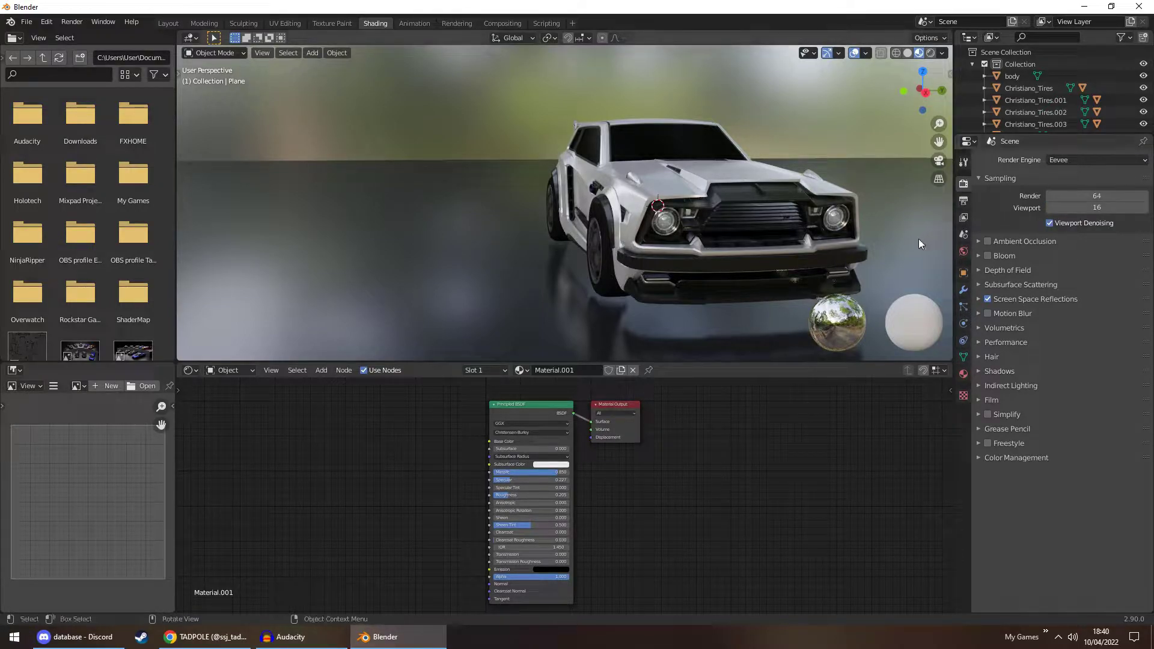
{"action": "middle_click_drag", "start_coordinate": [853, 225], "coordinate": [664, 315]}
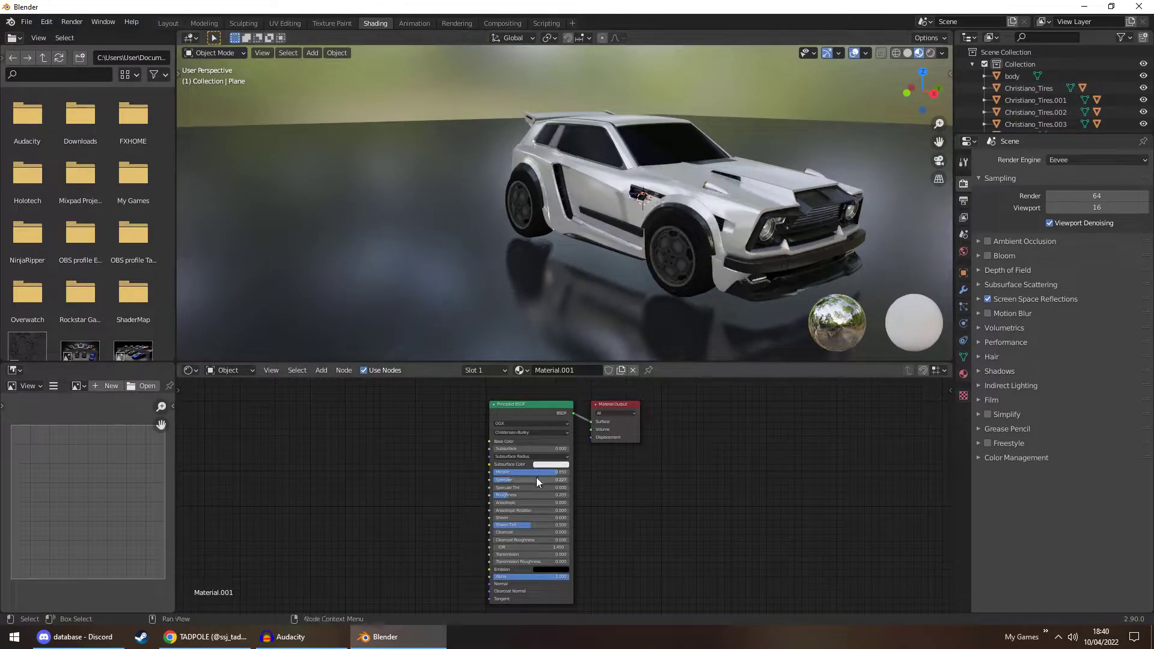
Return to the Layout workspace and add a camera to the scene
{"action": "left_click", "coordinate": [168, 23]}
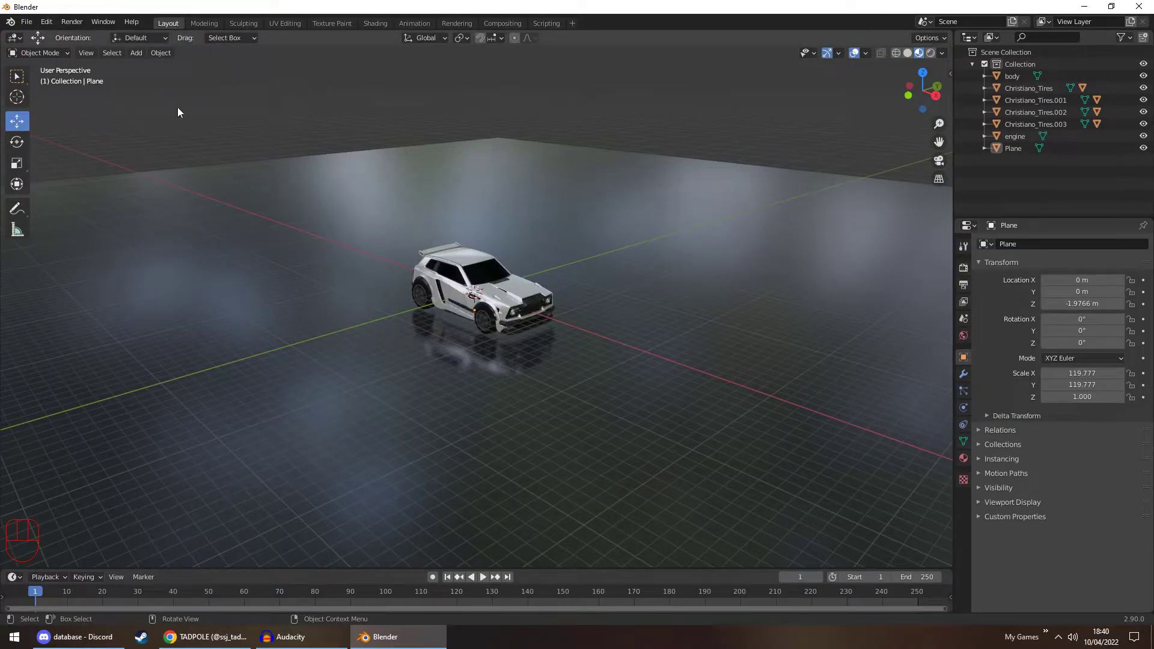
{"action": "left_click", "coordinate": [137, 55]}
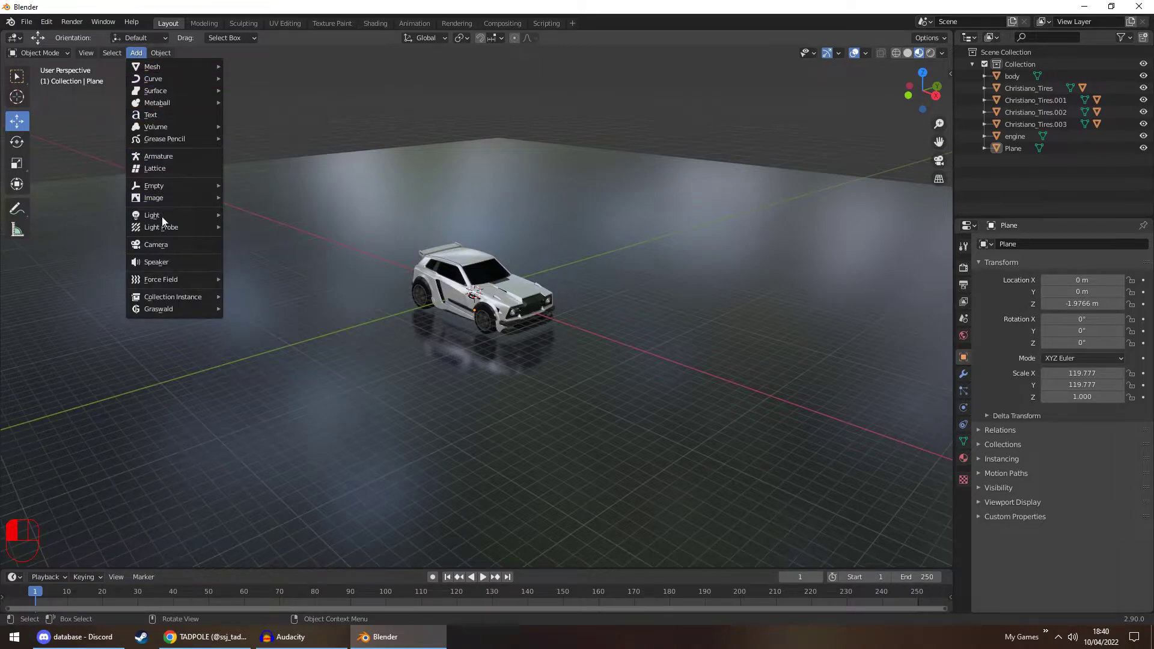
{"action": "left_click", "coordinate": [155, 245]}
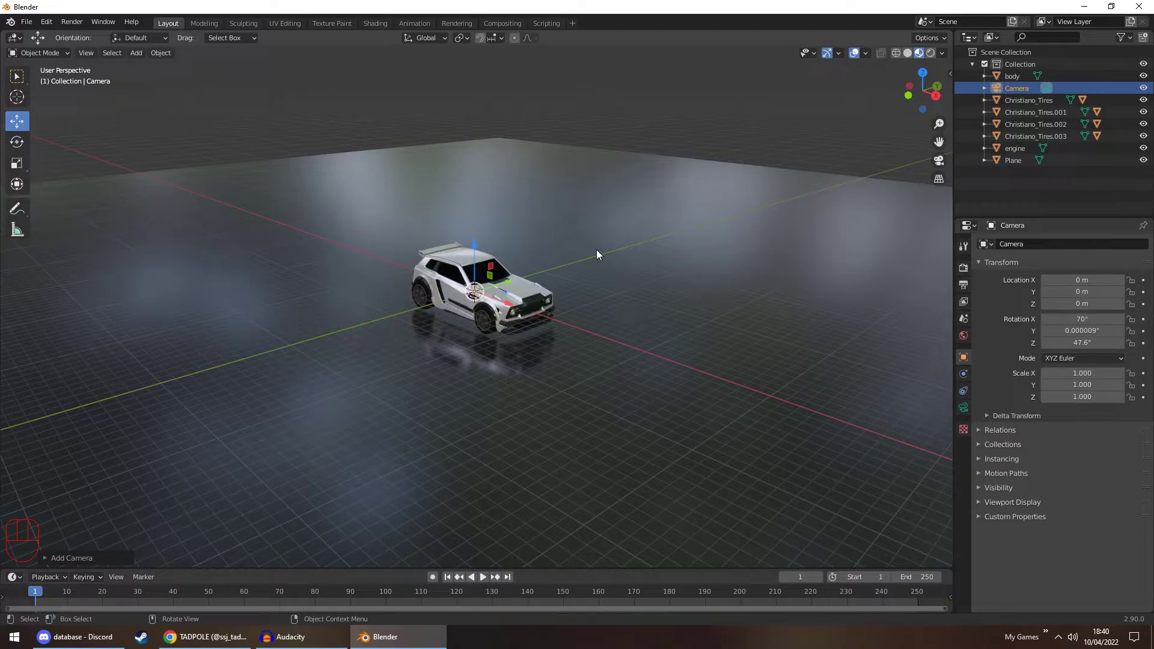
Align the camera to a close three-quarter view of the car's front and left side, and look through it
{"action": "middle_click_drag", "start_coordinate": [643, 233], "coordinate": [530, 231]}
{"action": "scroll", "coordinate": [499, 228], "scroll_direction": "up", "scroll_amount": 5}
{"action": "scroll", "coordinate": [499, 233], "scroll_direction": "up", "scroll_amount": 2}
{"action": "key", "text": "ctrl+alt"}
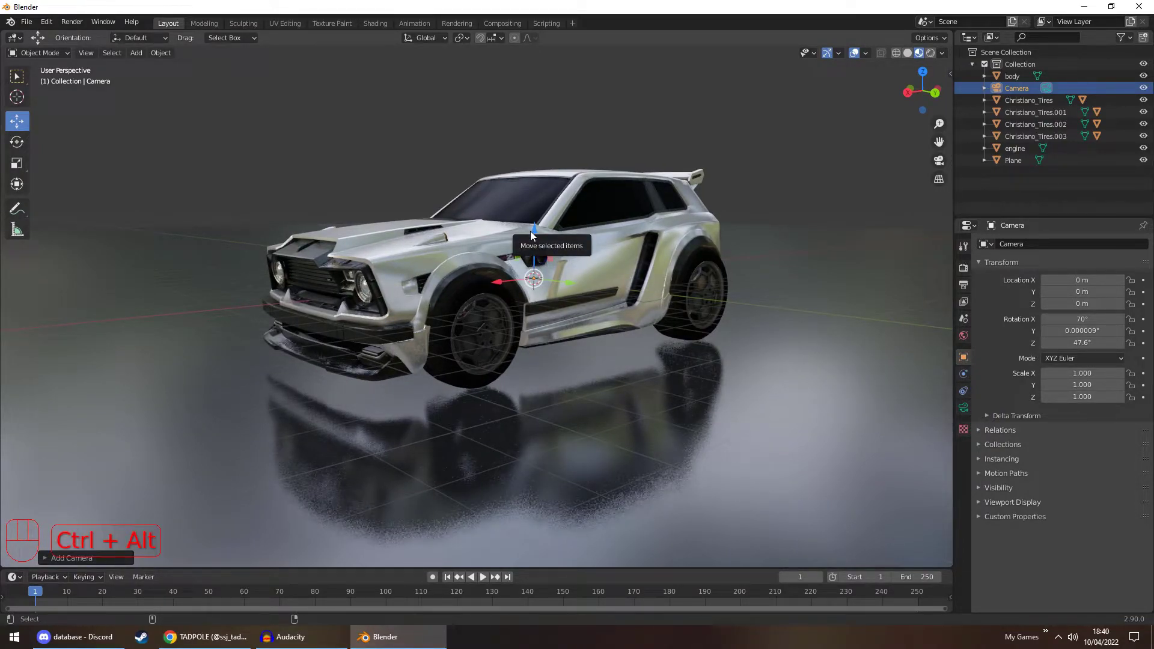
{"action": "key", "text": "ctrl+alt+KP_0"}
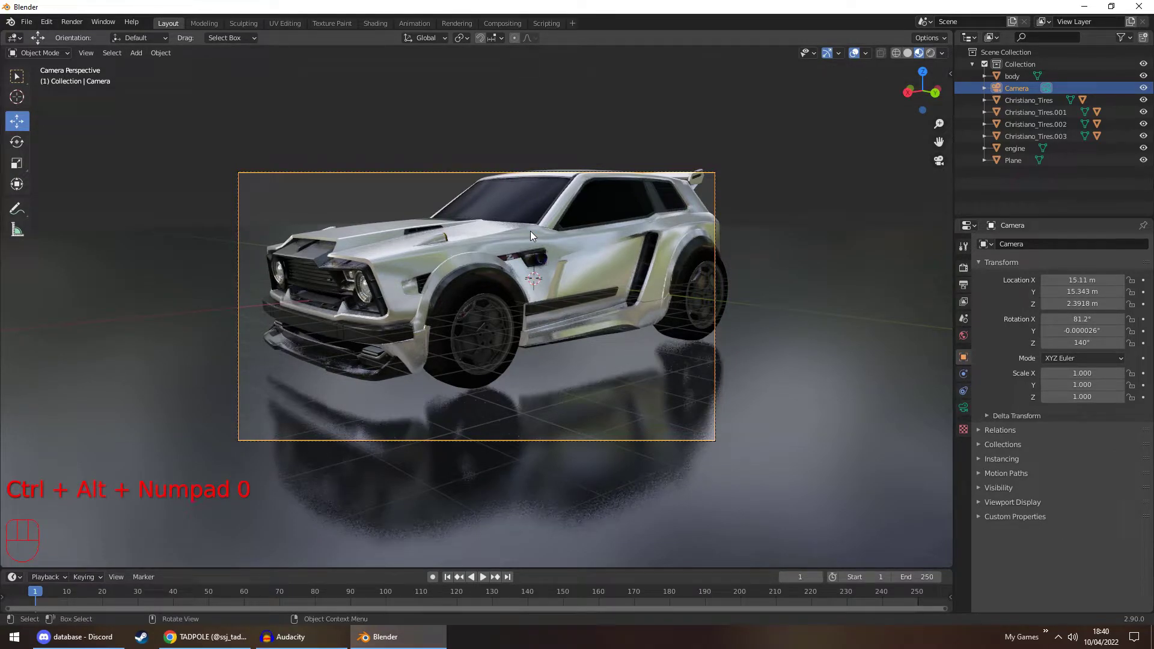
{"action": "middle_click_drag", "start_coordinate": [535, 242], "coordinate": [791, 243]}
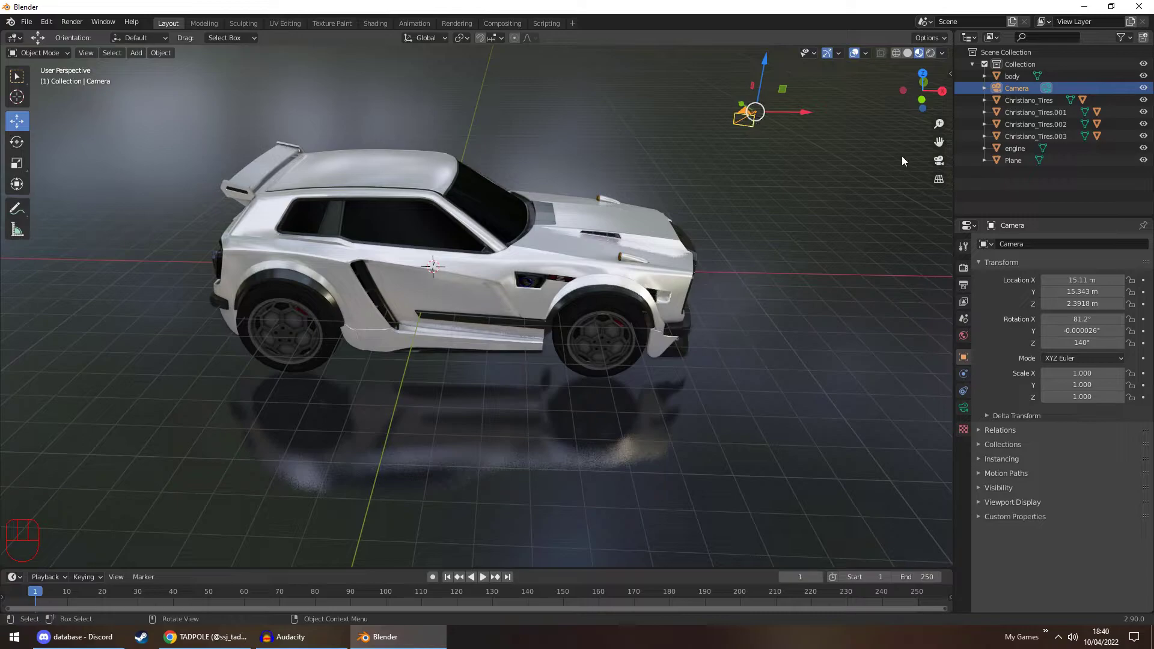
{"action": "left_click", "coordinate": [936, 163]}
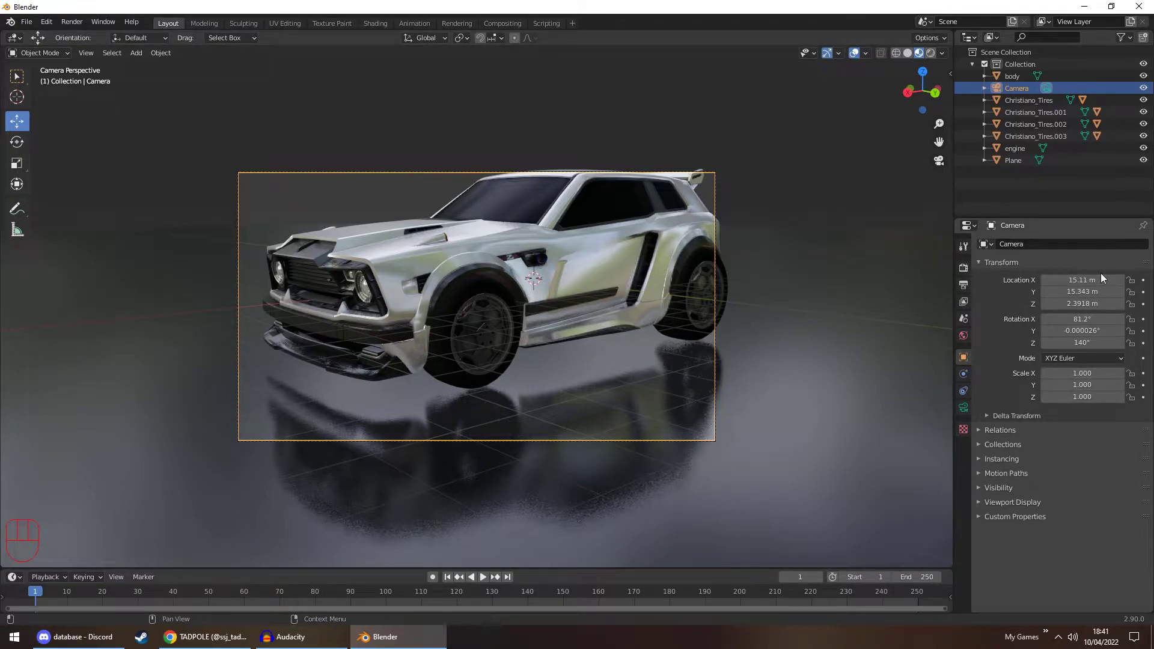
Try moving the camera to X 14.83 m, Y 15.363 m, Z 2.9018 m and rotating it, and undo the rotation changes
{"action": "left_click_drag", "start_coordinate": [1100, 280], "coordinate": [1064, 343]}
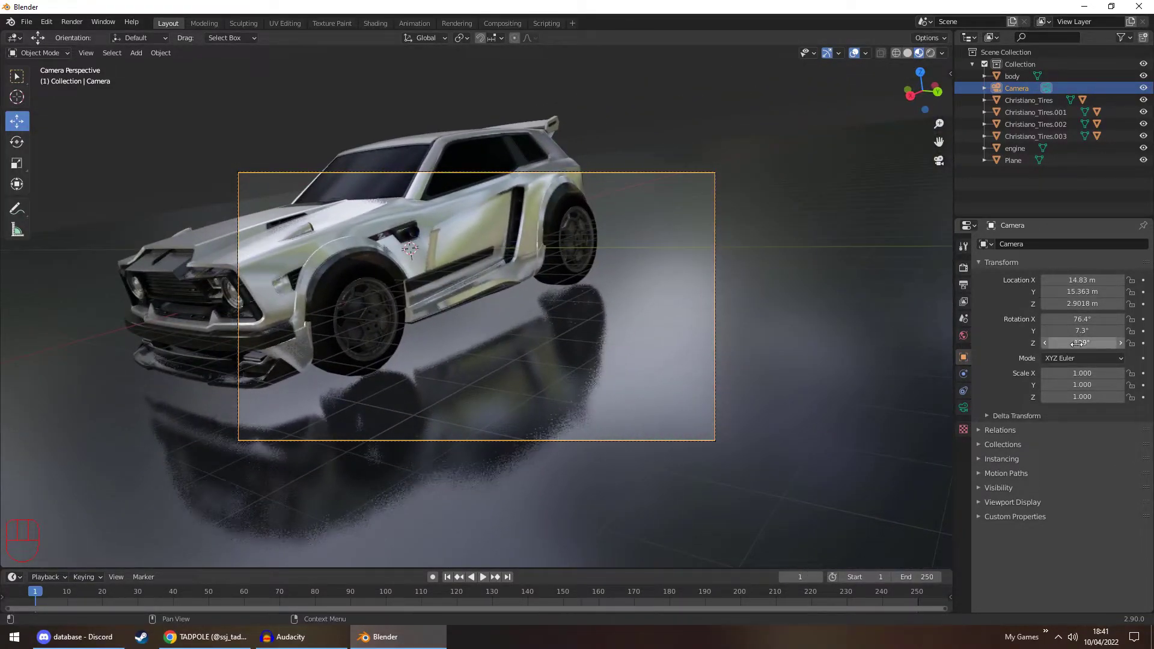
{"action": "key", "text": "ctrl+z"}
{"action": "key", "text": "ctrl+z"}
{"action": "key", "text": "ctrl+z"}
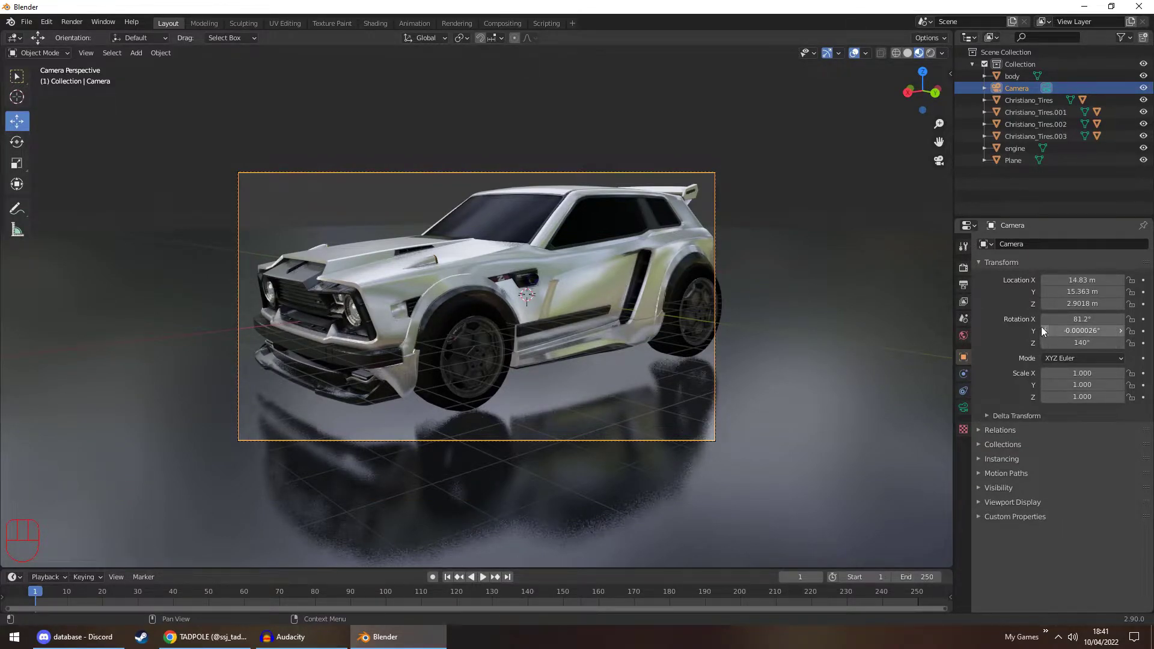
Realign the camera to a slightly raised three-quarter view of the car's front and right side
{"action": "middle_click_drag", "start_coordinate": [679, 267], "coordinate": [816, 276]}
{"action": "key", "text": "ctrl+alt+KP_0"}
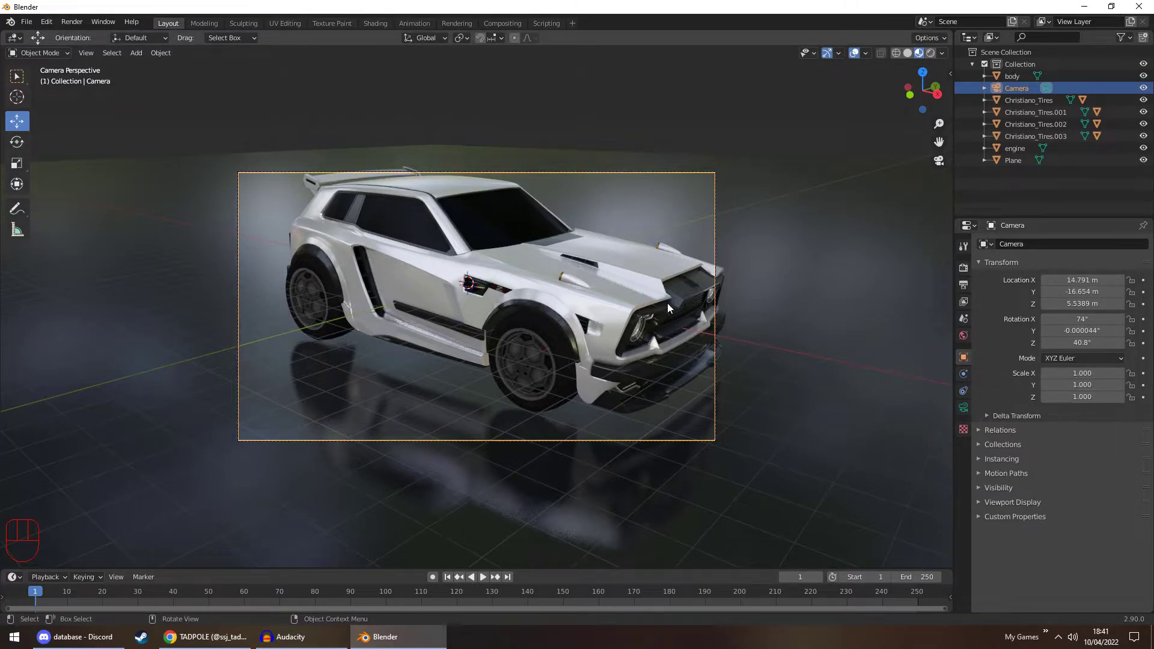
Set the camera's focal length to 40 mm
{"action": "left_click", "coordinate": [964, 408]}
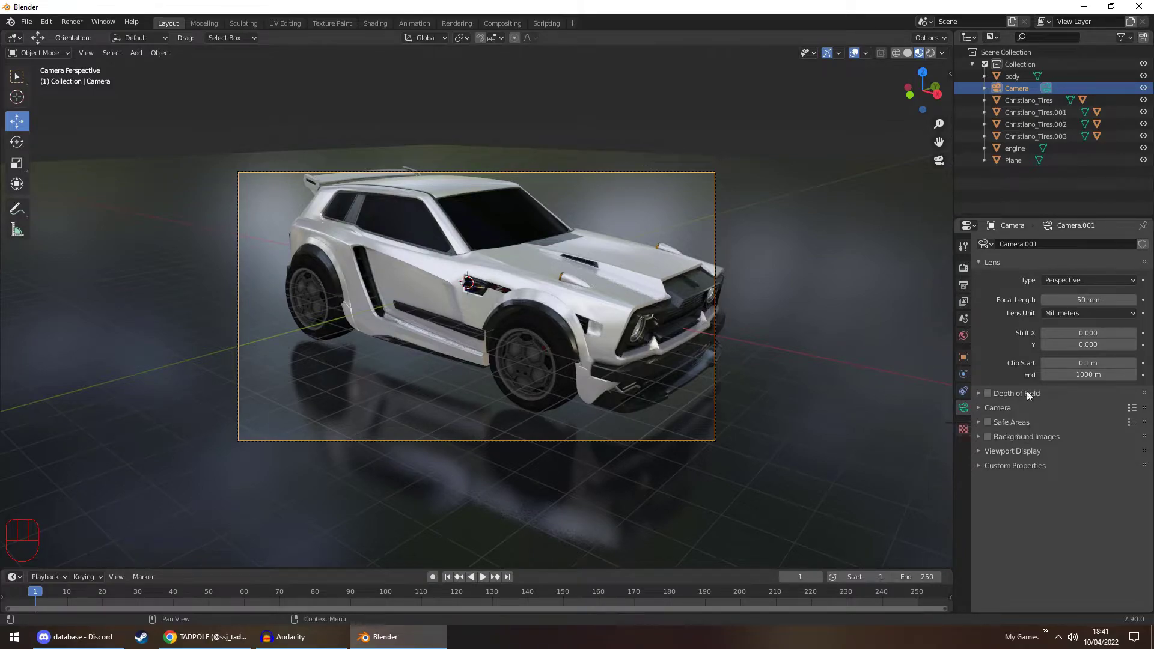
{"action": "left_click", "coordinate": [1078, 302]}
{"action": "left_click", "coordinate": [1079, 302]}
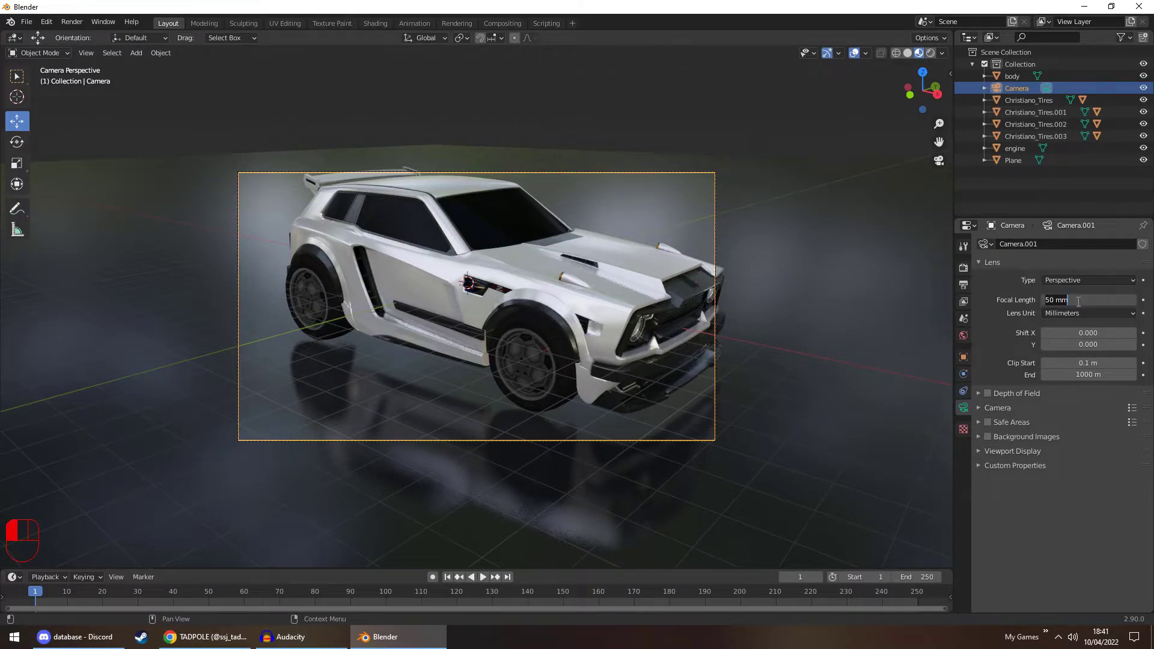
{"action": "type", "text": "40"}
{"action": "key", "text": "Return"}
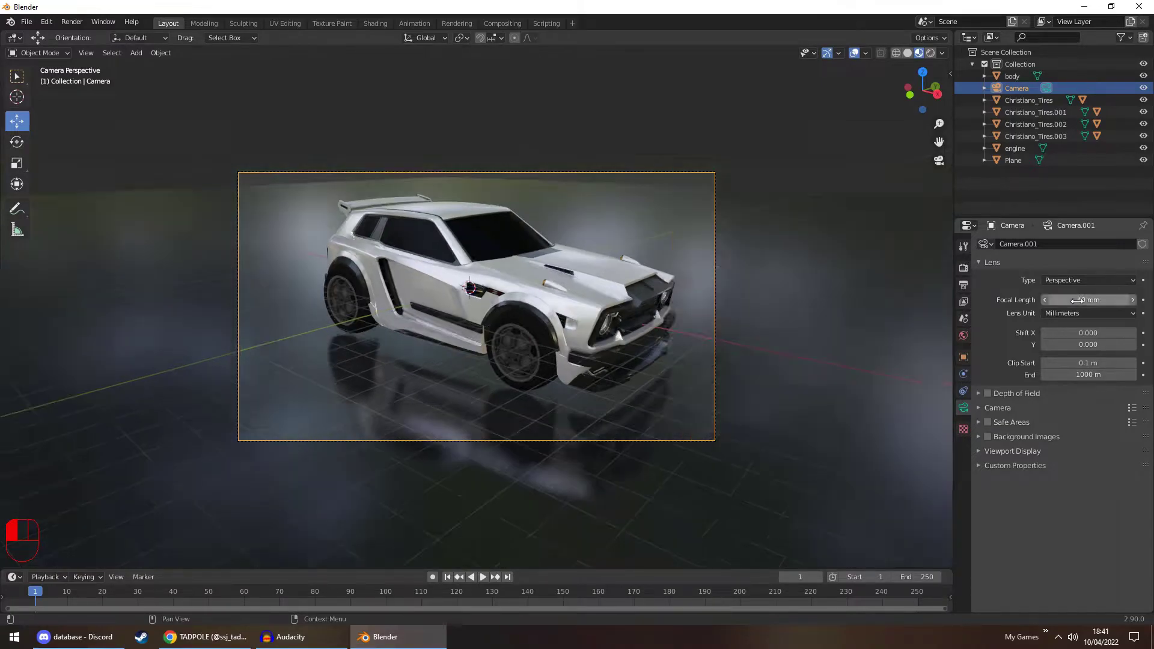
Try a shorter focal length on the camera and restore it to 40 mm
{"action": "mouse_move", "coordinate": [1078, 301]}
{"action": "left_mouse_down"}
{"action": "mouse_move", "coordinate": [1057, 300]}
{"action": "mouse_move", "coordinate": [1143, 300]}
{"action": "mouse_move", "coordinate": [1077, 300]}
{"action": "left_mouse_up"}
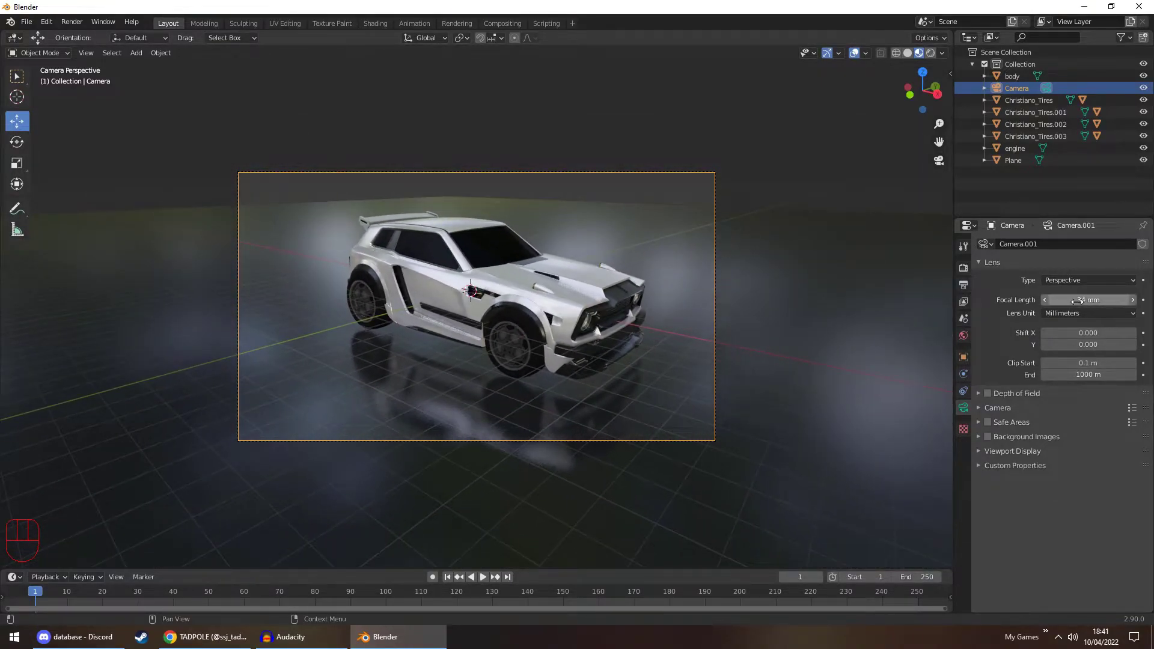
{"action": "left_click", "coordinate": [1075, 301]}
{"action": "type", "text": "4"}
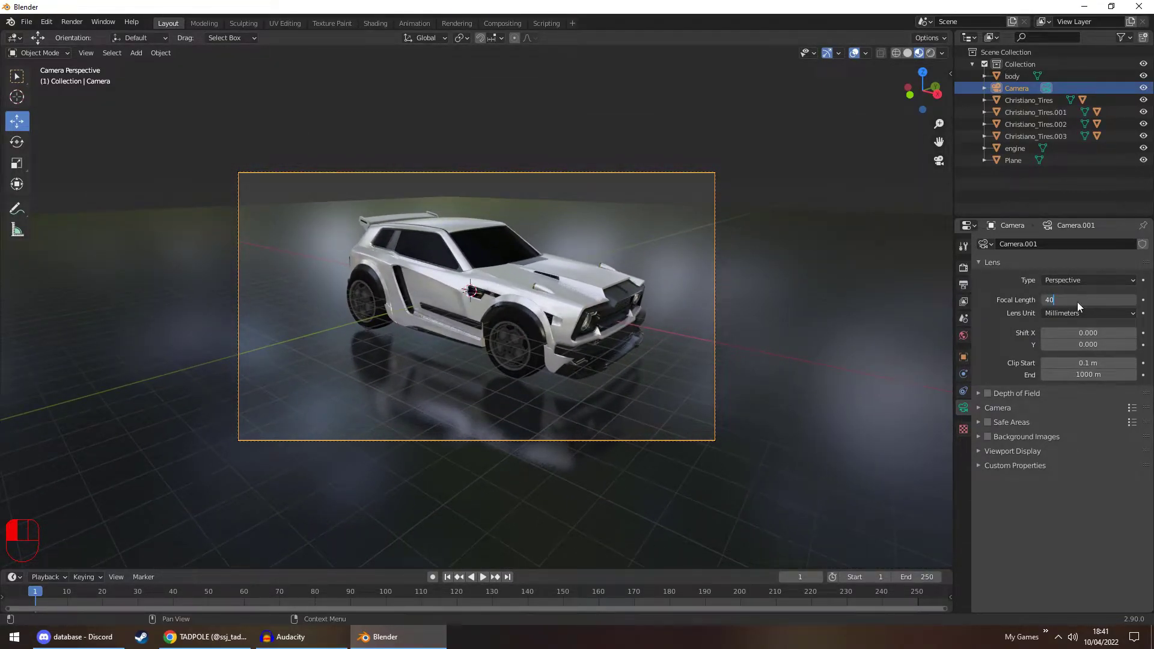
{"action": "type", "text": "0"}
{"action": "key", "text": "Return"}
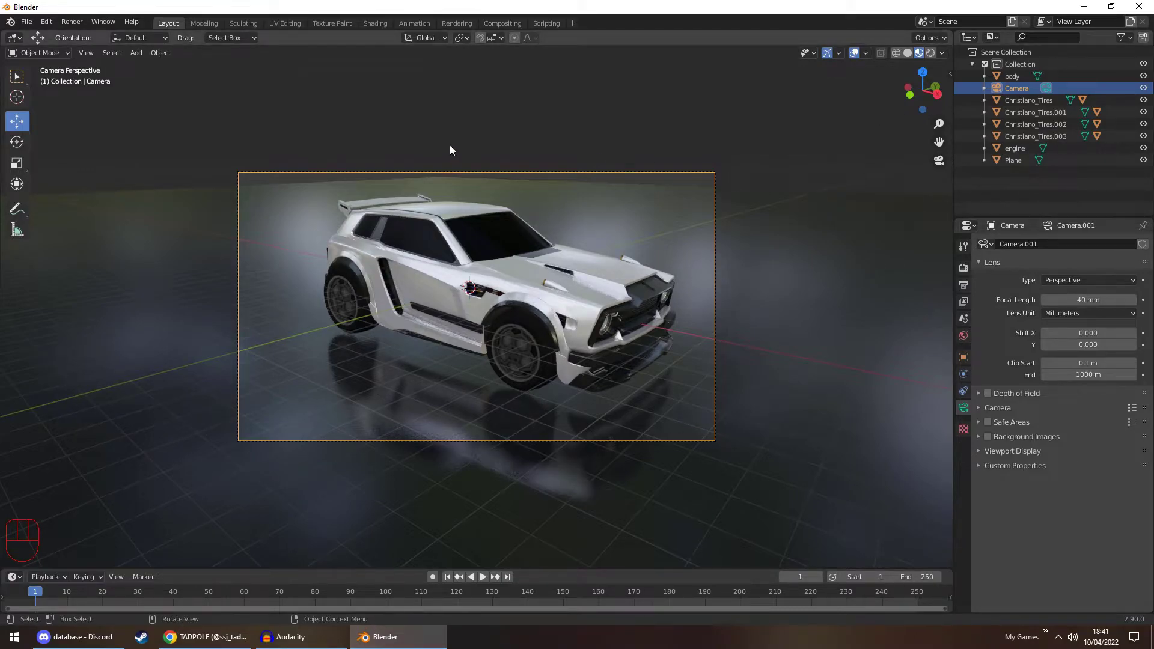
Bring up the camera's transform values and hide the viewport overlays while looking through the camera
{"action": "left_click", "coordinate": [964, 357]}
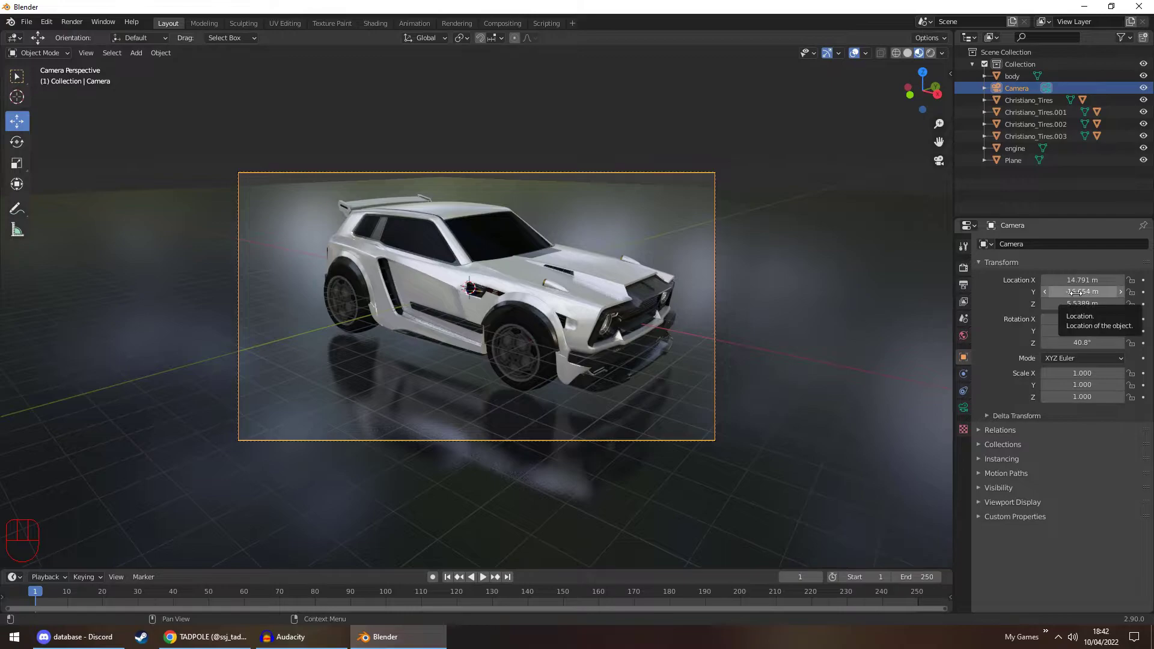
{"action": "middle_click_drag", "start_coordinate": [839, 236], "coordinate": [844, 231]}
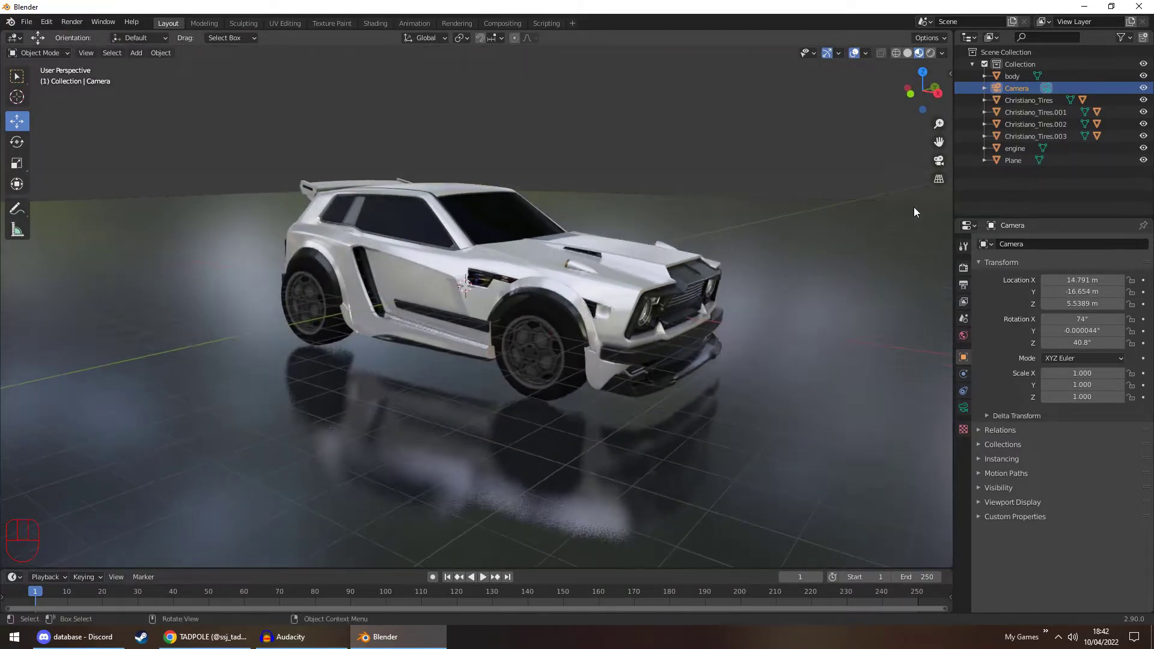
{"action": "left_click", "coordinate": [939, 161]}
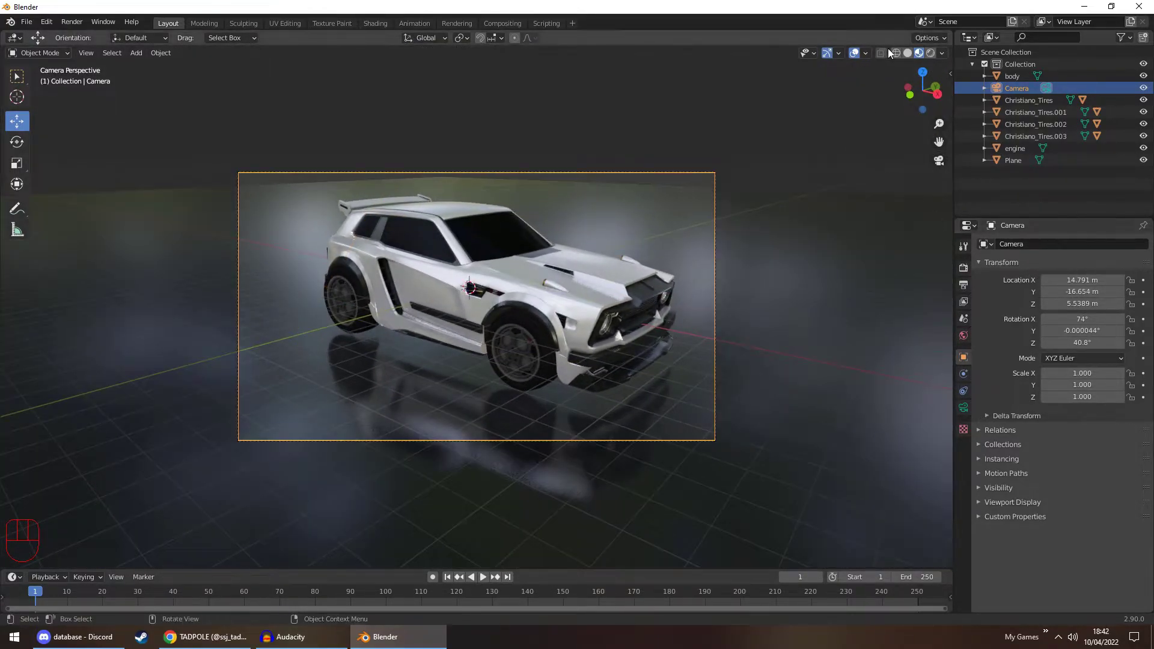
{"action": "left_click", "coordinate": [854, 53]}
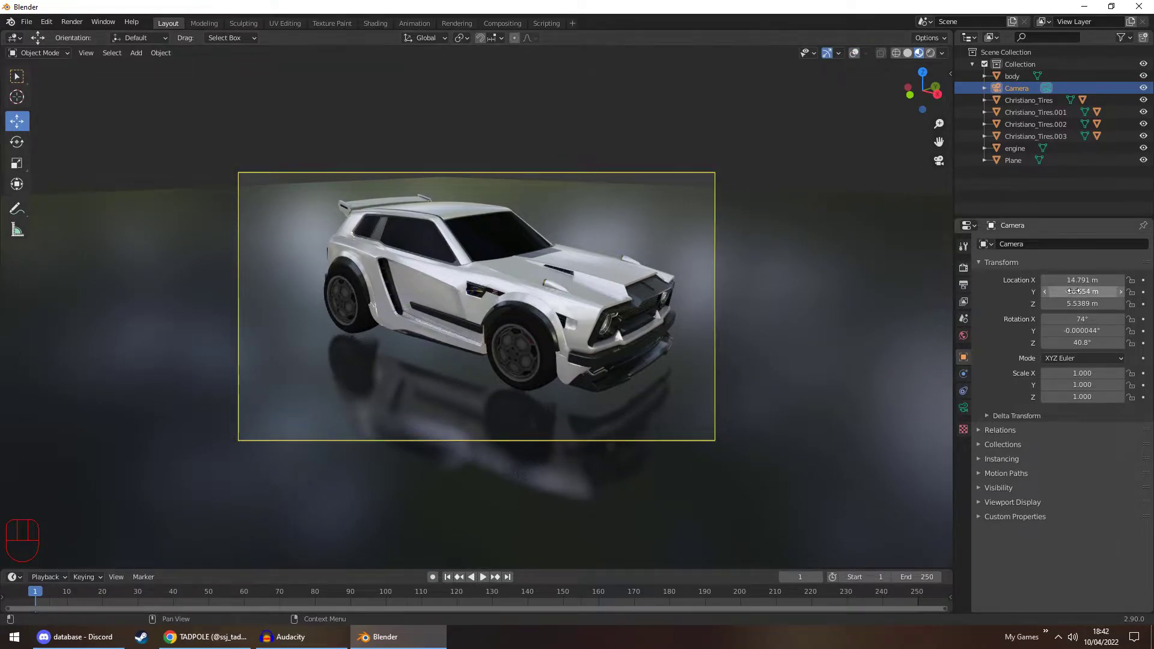
Move the camera to X 15.191 m, Y -13.824 m, Z 4.7189 m and rotate it to X 77°, Z 45.2°
{"action": "left_click_drag", "start_coordinate": [1082, 319], "coordinate": [1073, 280]}
{"action": "mouse_move", "coordinate": [1082, 343]}
{"action": "left_mouse_down"}
{"action": "mouse_move", "coordinate": [1071, 342]}
{"action": "mouse_move", "coordinate": [1081, 342]}
{"action": "left_mouse_up"}
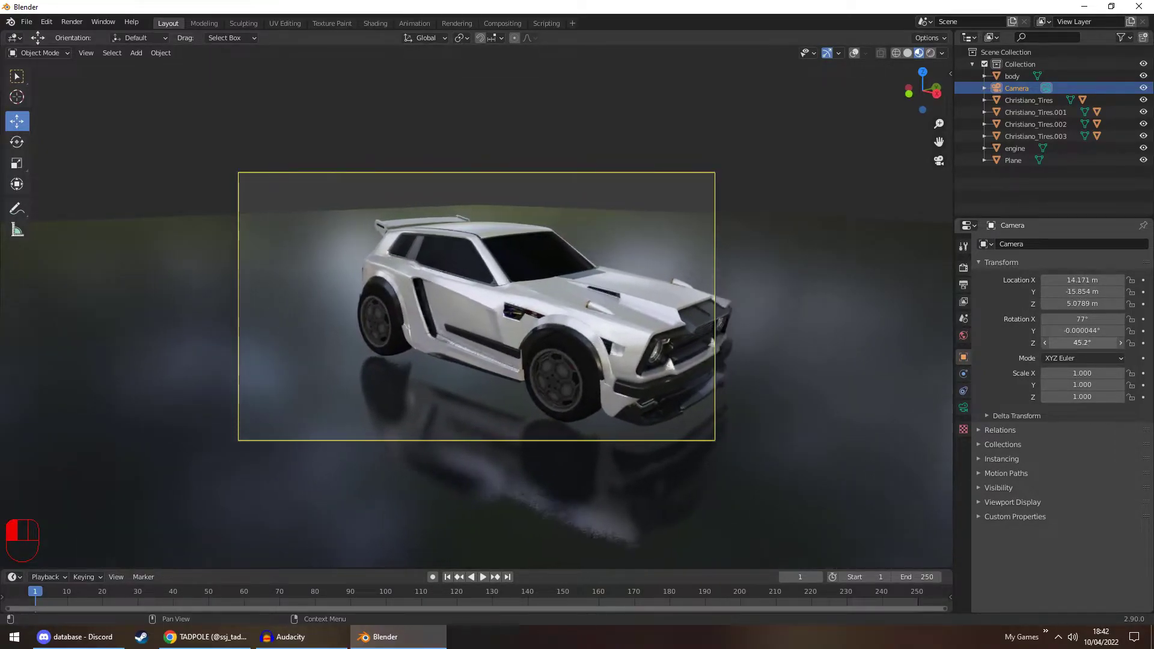
{"action": "mouse_move", "coordinate": [1076, 291]}
{"action": "left_mouse_down"}
{"action": "mouse_move", "coordinate": [1089, 292]}
{"action": "mouse_move", "coordinate": [1069, 304]}
{"action": "mouse_move", "coordinate": [1082, 280]}
{"action": "mouse_move", "coordinate": [1079, 292]}
{"action": "mouse_move", "coordinate": [1102, 292]}
{"action": "mouse_move", "coordinate": [1084, 280]}
{"action": "mouse_move", "coordinate": [1095, 280]}
{"action": "left_mouse_up"}
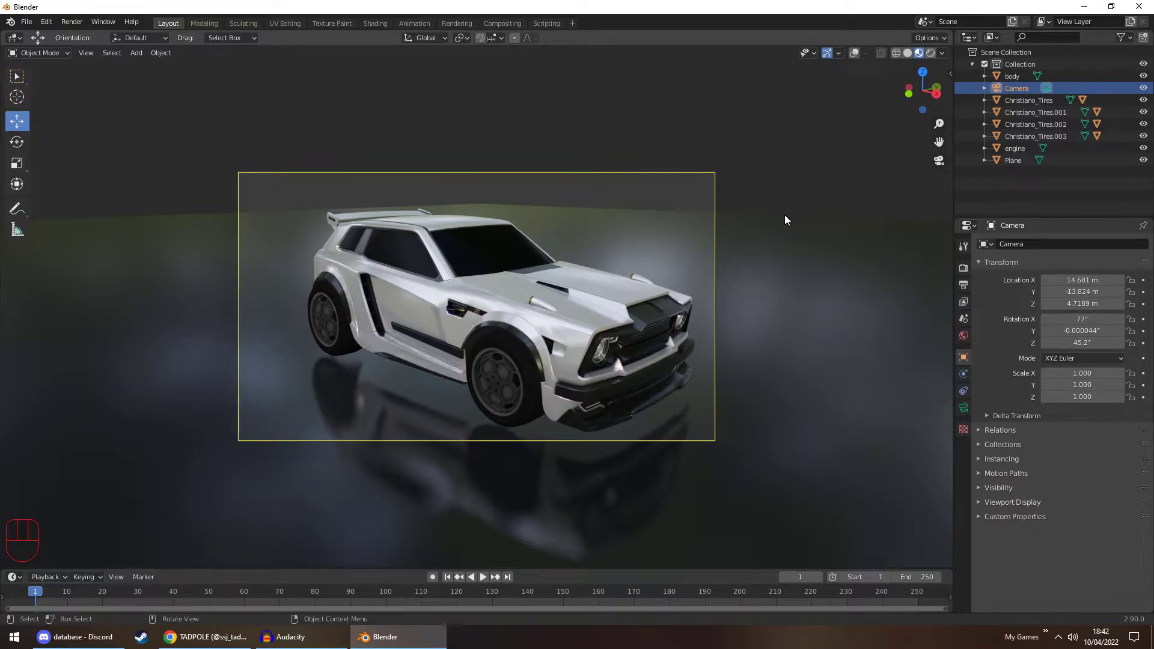
{"action": "left_click_drag", "start_coordinate": [1082, 280], "coordinate": [1097, 280]}
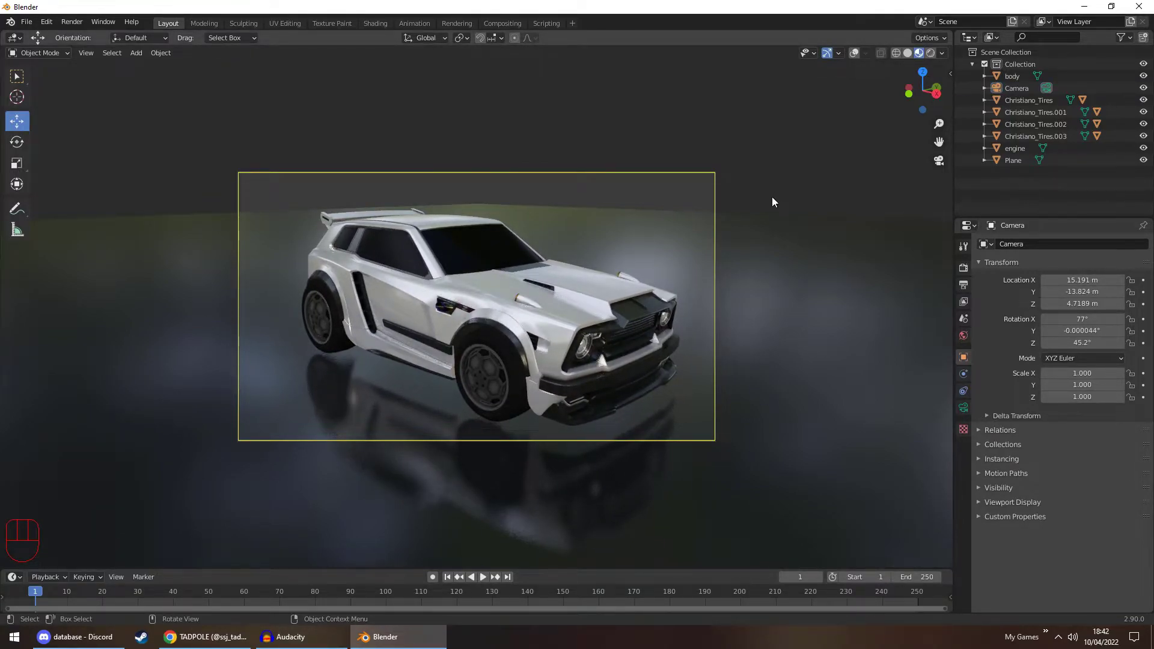
Try a white world background color and preview the scene in rendered shading
{"action": "left_click", "coordinate": [930, 54]}
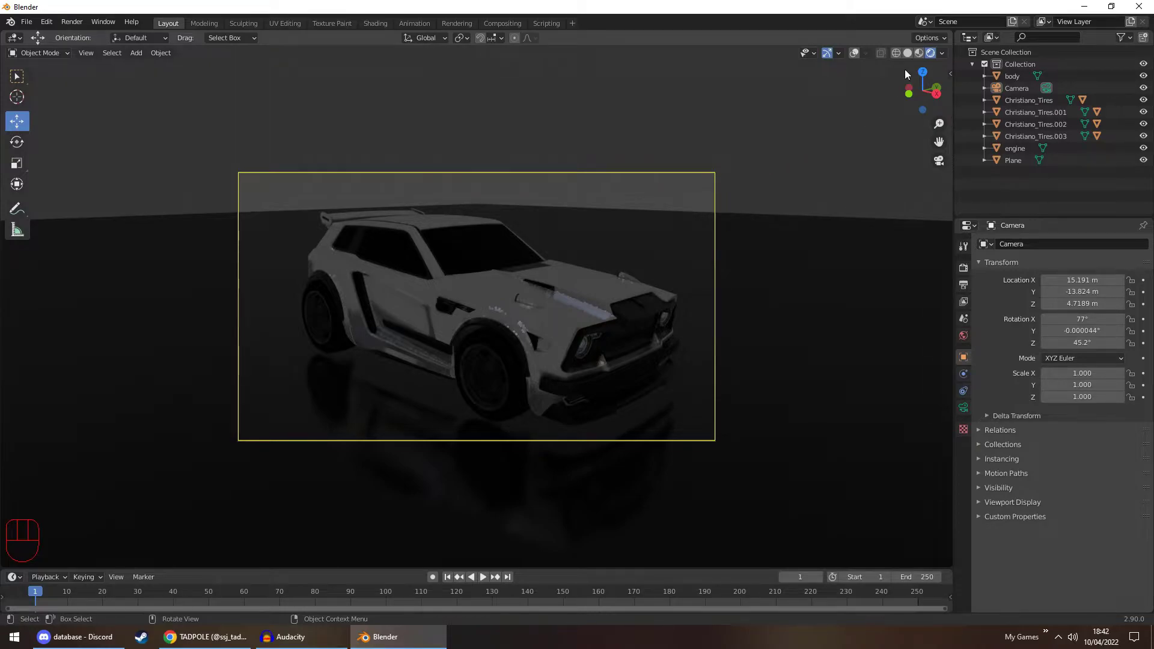
{"action": "left_click", "coordinate": [919, 53]}
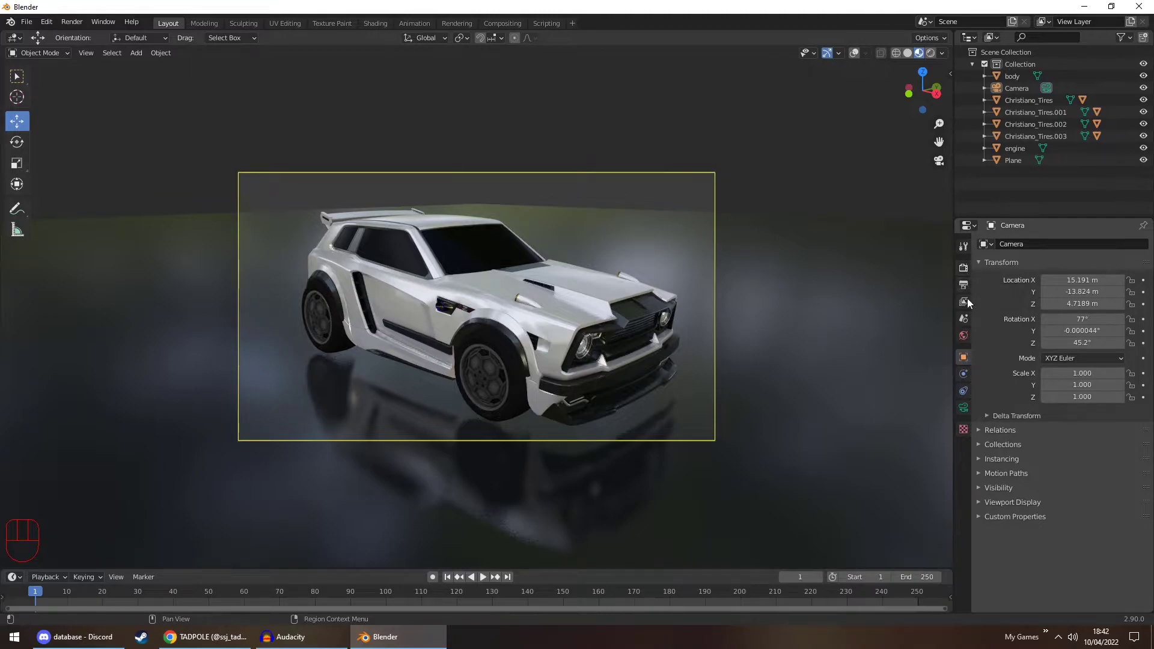
{"action": "left_click", "coordinate": [964, 336]}
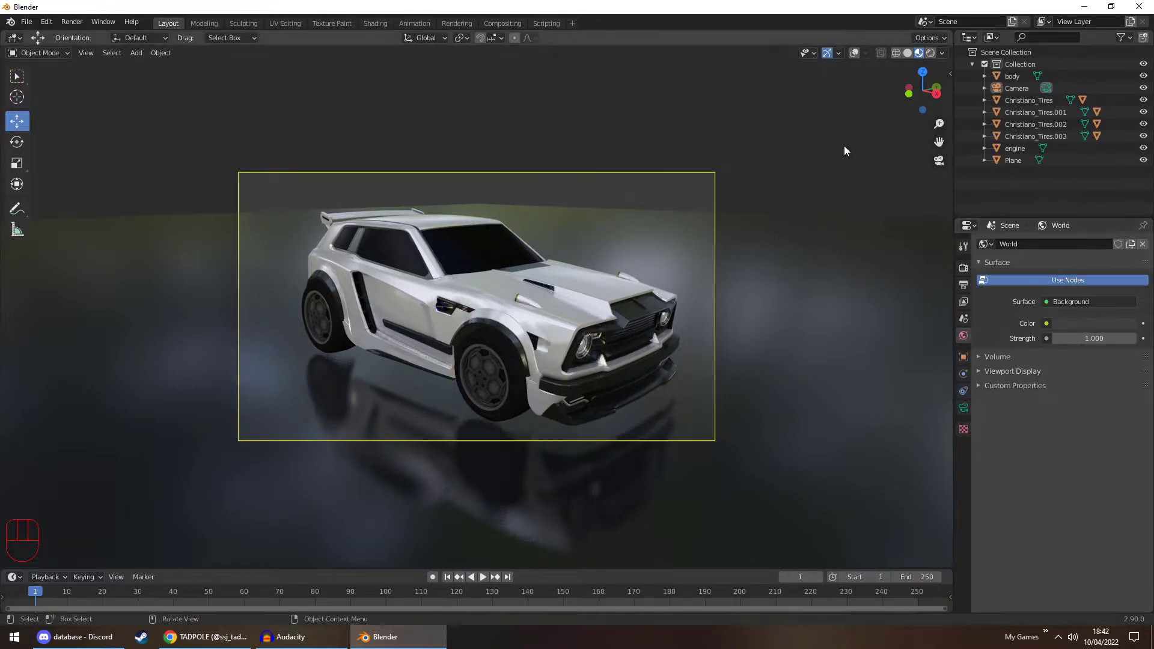
{"action": "left_click", "coordinate": [1093, 323]}
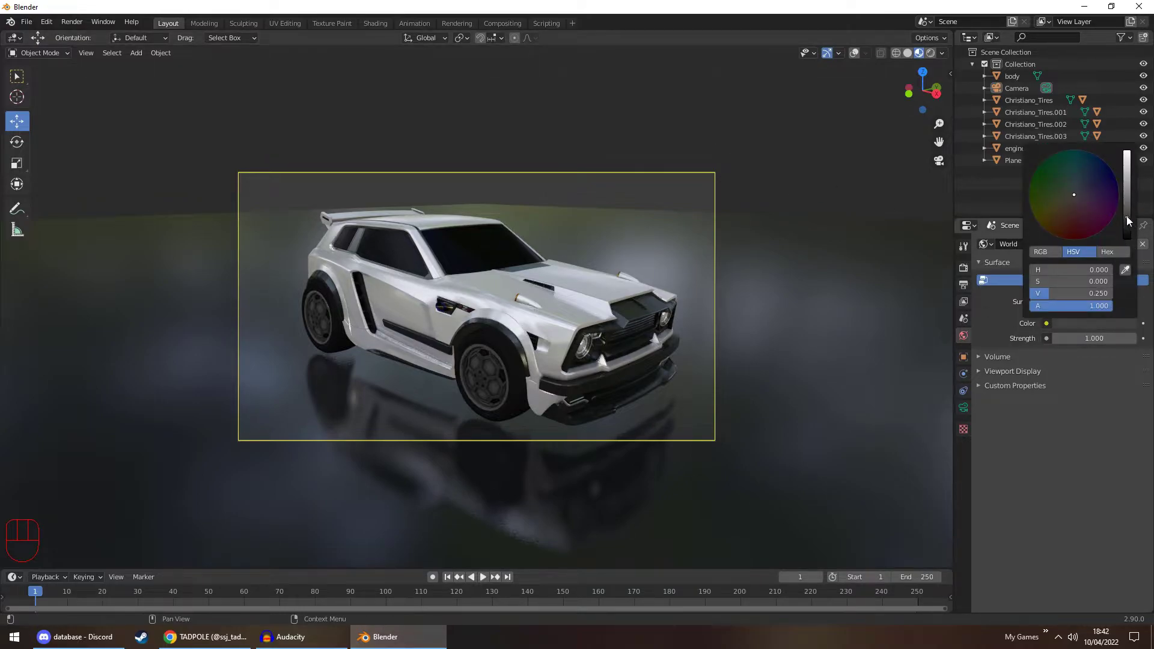
{"action": "left_click_drag", "start_coordinate": [1128, 232], "coordinate": [1127, 158]}
{"action": "left_click", "coordinate": [929, 53]}
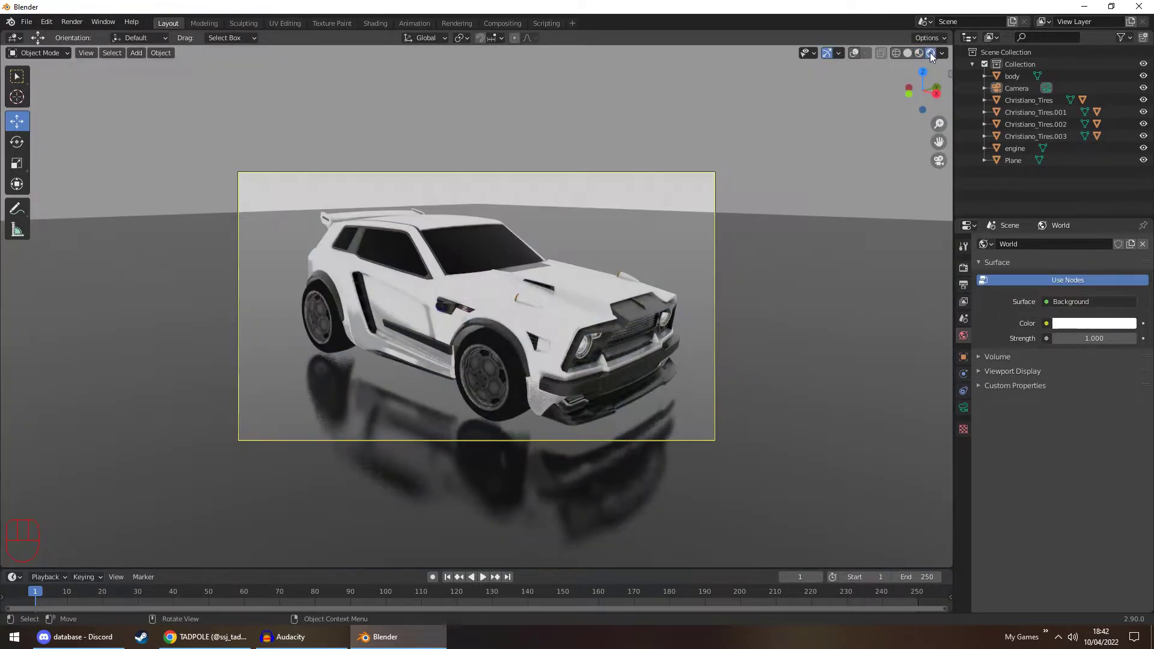
Set the world background color to black and return the viewport to material preview
{"action": "left_click", "coordinate": [1095, 324]}
{"action": "left_click_drag", "start_coordinate": [1126, 160], "coordinate": [1127, 239]}
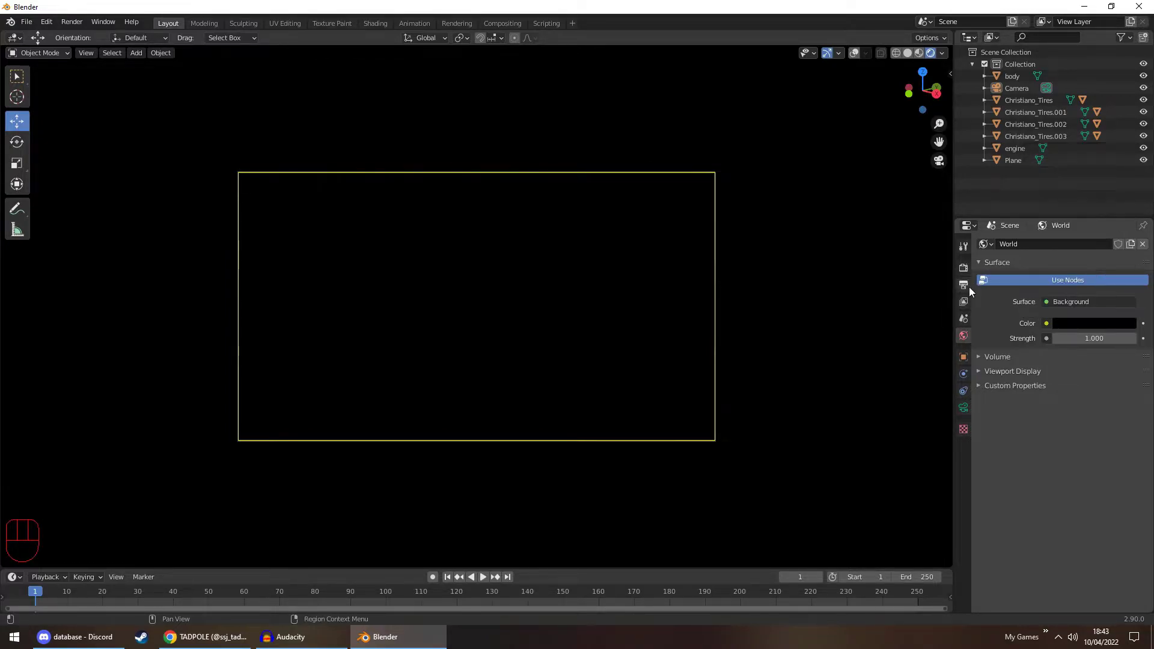
{"action": "left_click", "coordinate": [919, 53]}
Add a point light to the scene and move it along the Y axis, clear of the car
{"action": "middle_click_drag", "start_coordinate": [828, 122], "coordinate": [782, 157]}
{"action": "scroll", "coordinate": [826, 157], "scroll_direction": "down", "scroll_amount": 4}
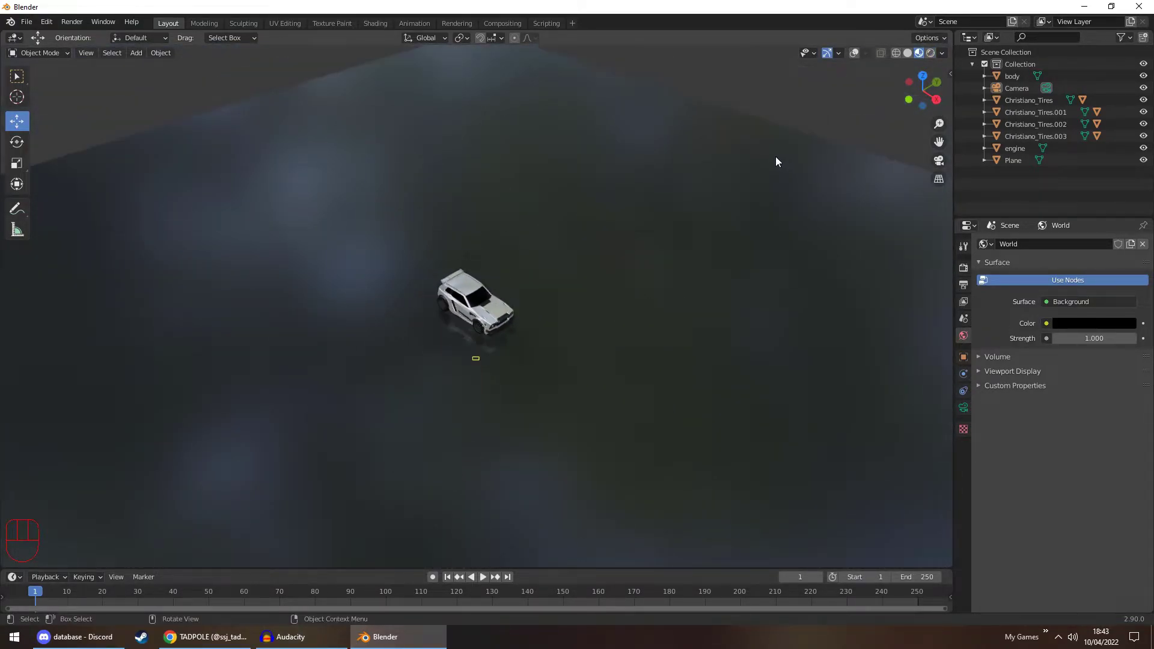
{"action": "left_click", "coordinate": [143, 55]}
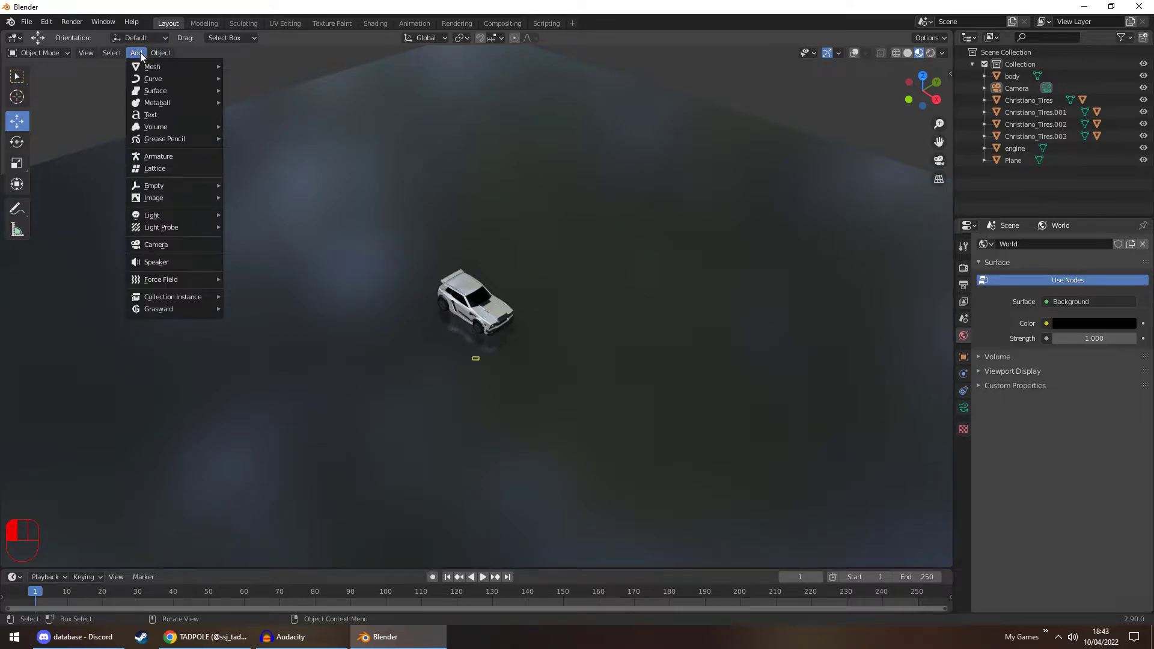
{"action": "mouse_move", "coordinate": [159, 215]}
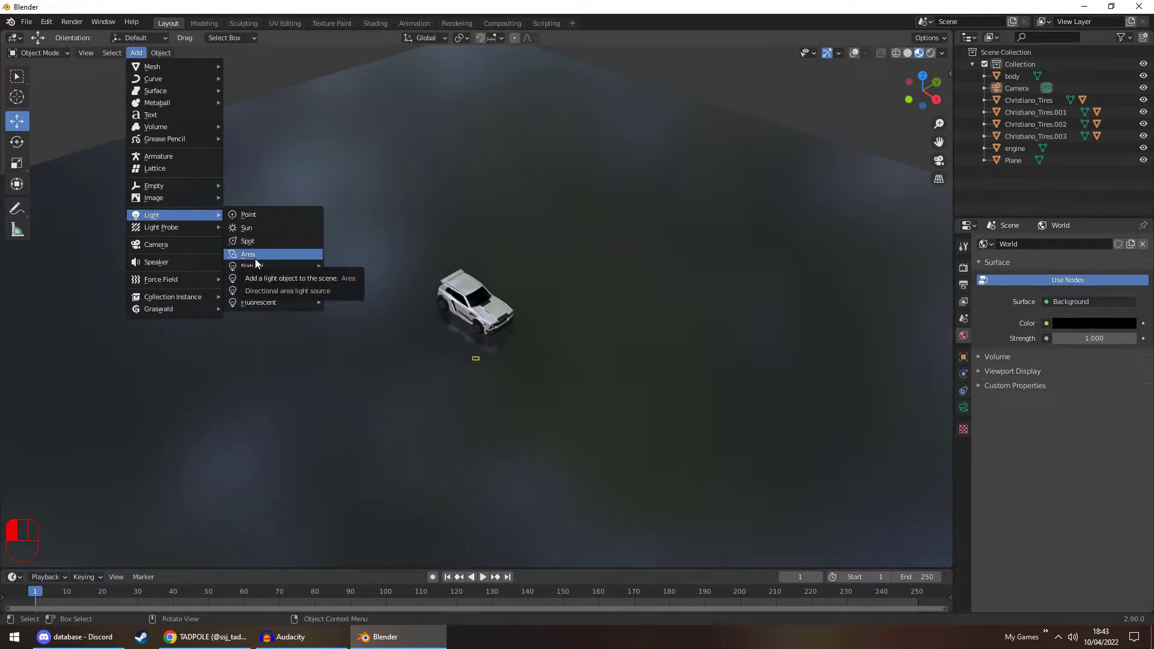
{"action": "left_click", "coordinate": [251, 215]}
{"action": "key", "text": "g"}
{"action": "key", "text": "y"}
{"action": "left_click", "coordinate": [588, 244]}
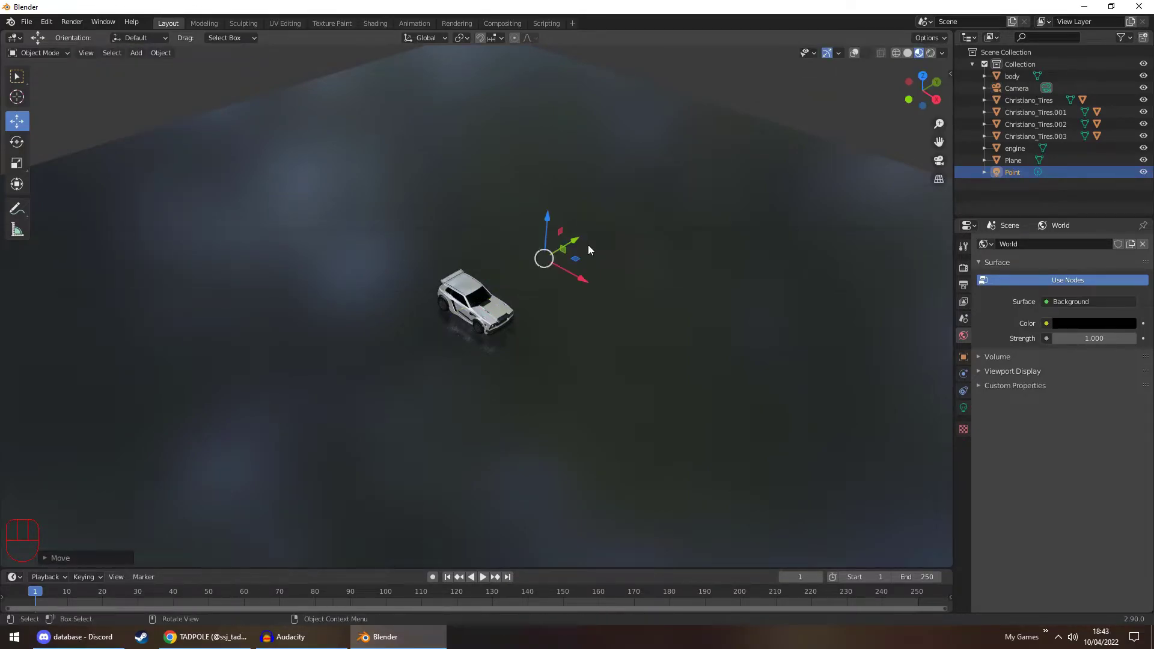
Show the viewport overlays again and move the point light next to the car's front wheel on the positive Y side
{"action": "left_click", "coordinate": [853, 54]}
{"action": "scroll", "coordinate": [601, 225], "scroll_direction": "up", "scroll_amount": 5}
{"action": "key", "text": "g"}
{"action": "left_click", "coordinate": [638, 235]}
{"action": "key", "text": "g"}
{"action": "left_click", "coordinate": [745, 270]}
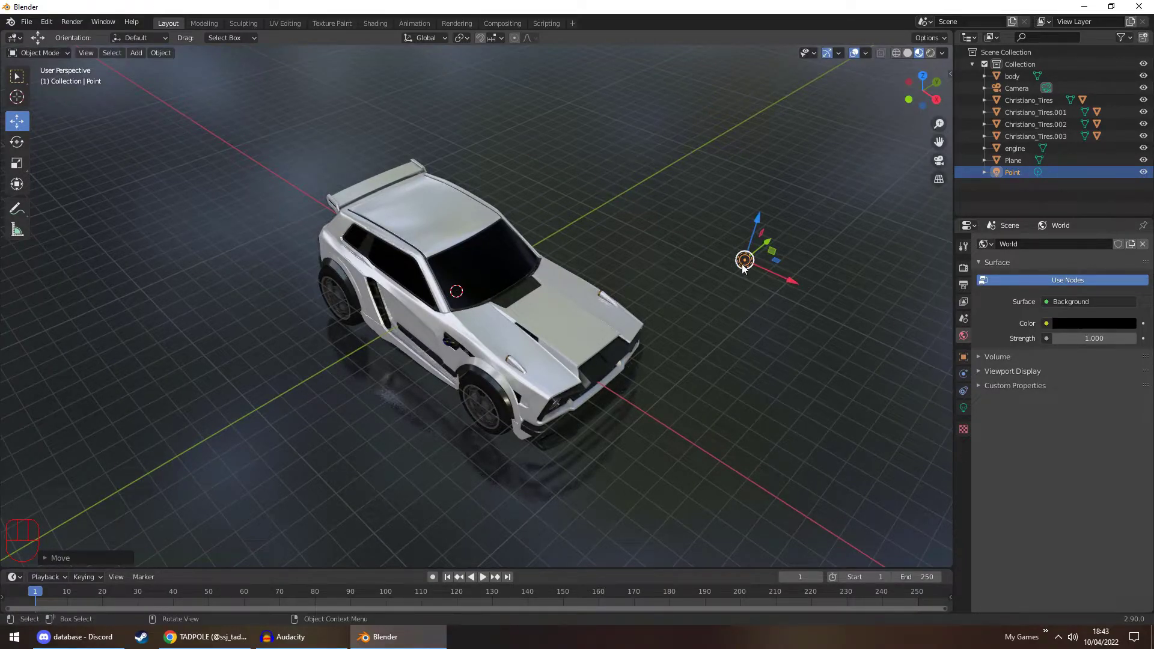
{"action": "middle_click_drag", "start_coordinate": [738, 260], "coordinate": [662, 221]}
{"action": "left_click_drag", "start_coordinate": [848, 374], "coordinate": [753, 379]}
{"action": "middle_click_drag", "start_coordinate": [771, 356], "coordinate": [446, 355]}
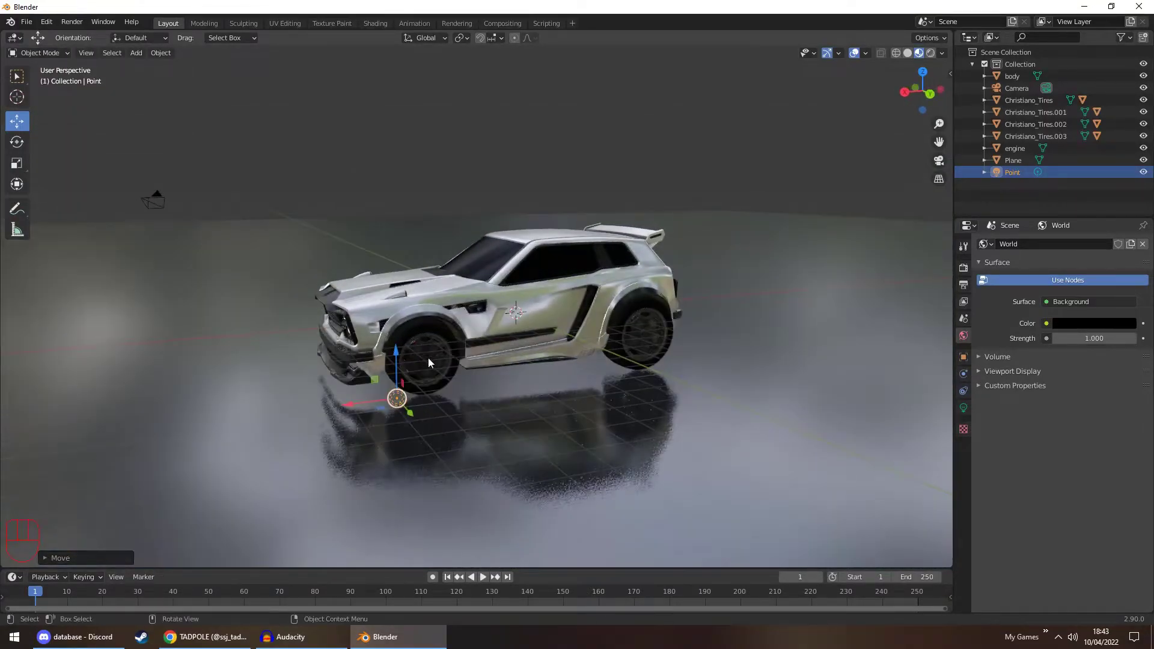
Raise the point light and shift it over the car's hood, previewing it in rendered shading
{"action": "left_click", "coordinate": [930, 53]}
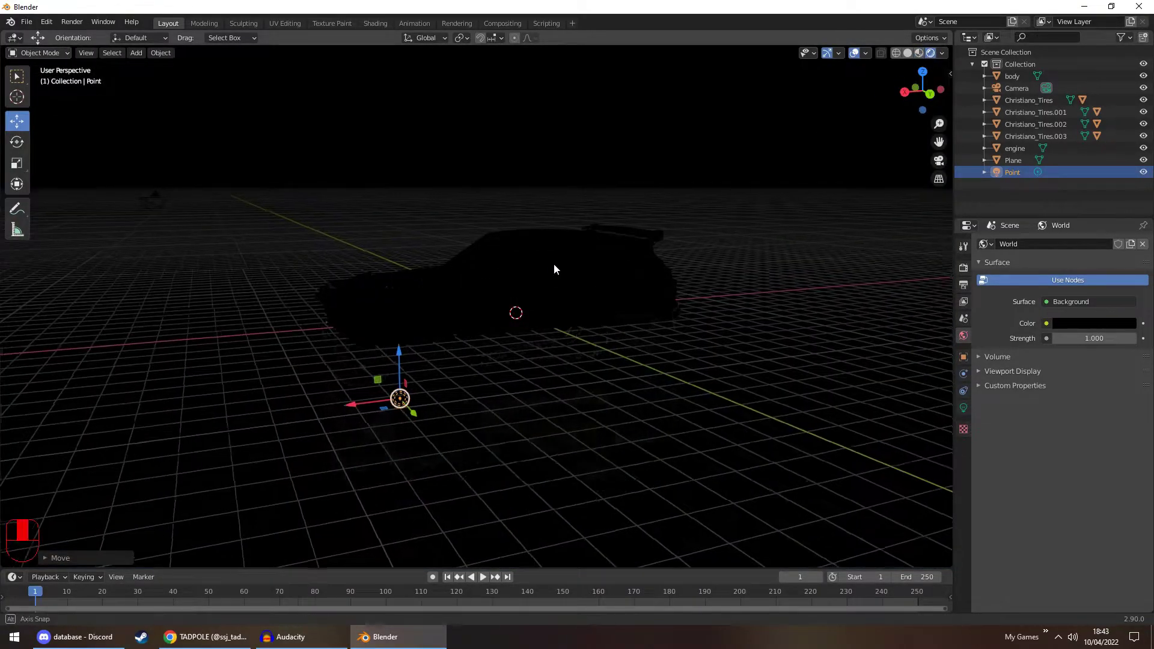
{"action": "middle_click_drag", "start_coordinate": [549, 263], "coordinate": [686, 340]}
{"action": "left_click_drag", "start_coordinate": [758, 365], "coordinate": [532, 343]}
{"action": "left_click_drag", "start_coordinate": [487, 306], "coordinate": [490, 241]}
{"action": "middle_click_drag", "start_coordinate": [489, 241], "coordinate": [472, 275]}
{"action": "left_click_drag", "start_coordinate": [388, 375], "coordinate": [461, 364]}
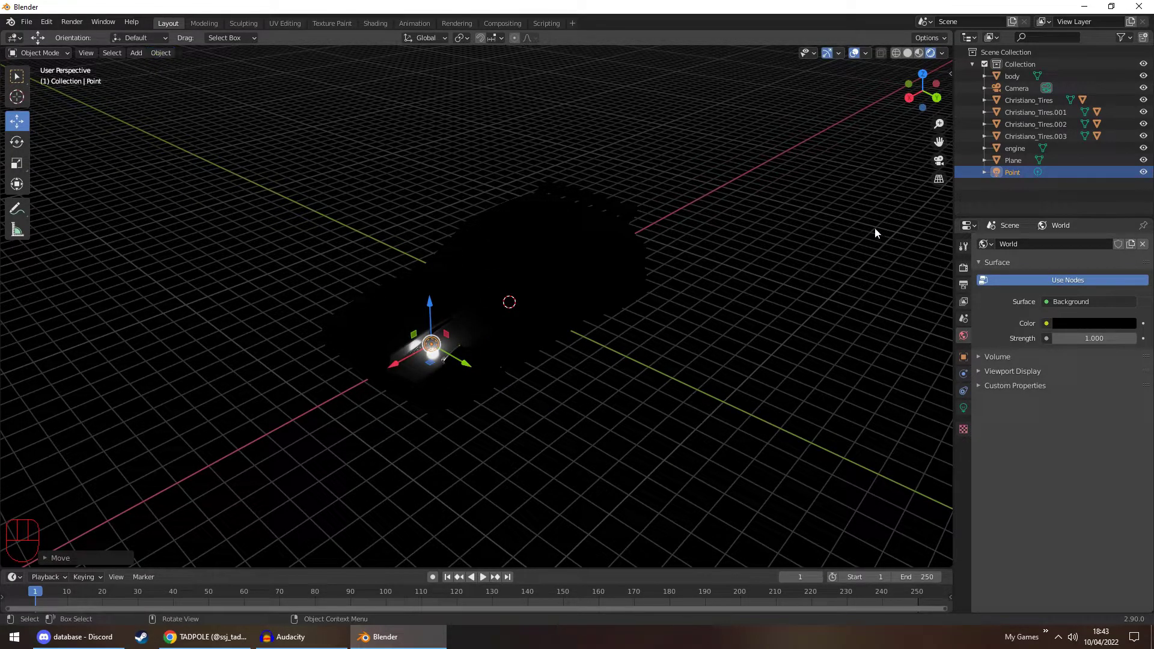
Try the Sun, Spot and Area types on the light above the hood, and delete the light
{"action": "left_click", "coordinate": [963, 408]}
{"action": "left_click", "coordinate": [1040, 294]}
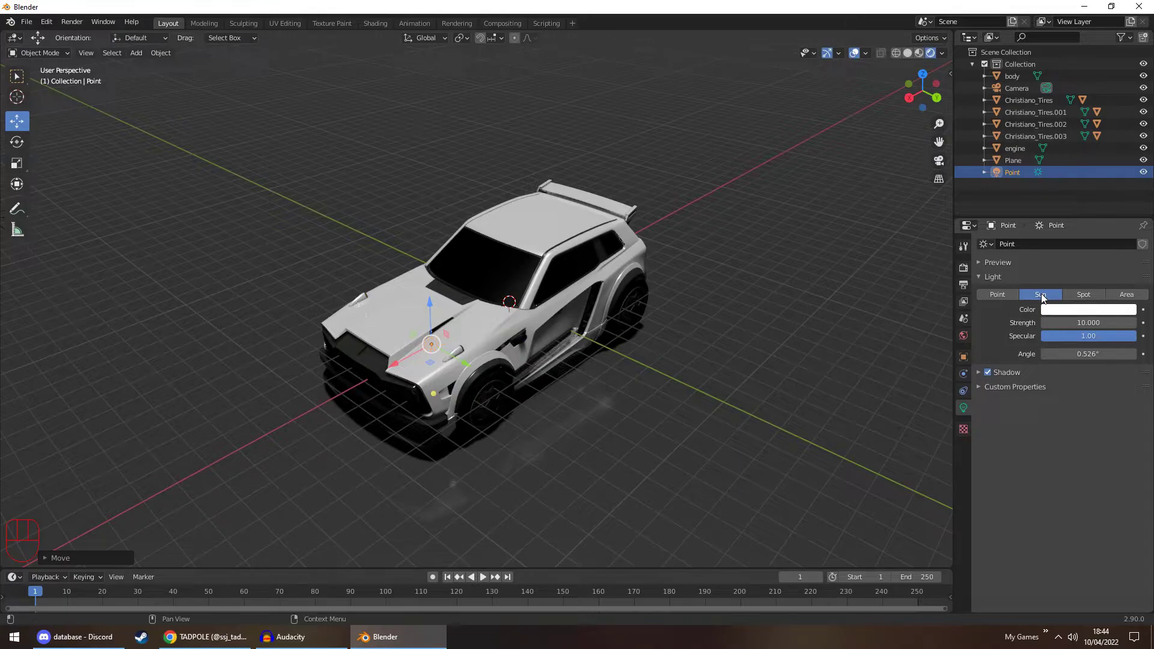
{"action": "left_click", "coordinate": [1083, 295]}
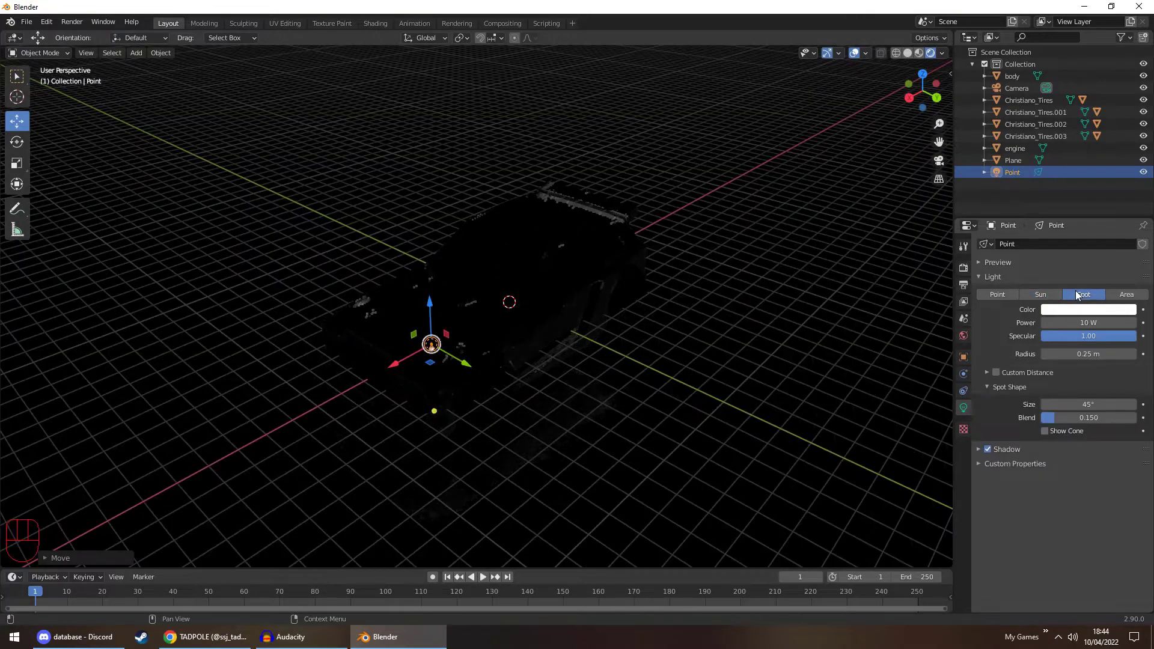
{"action": "left_click_drag", "start_coordinate": [431, 302], "coordinate": [453, 99]}
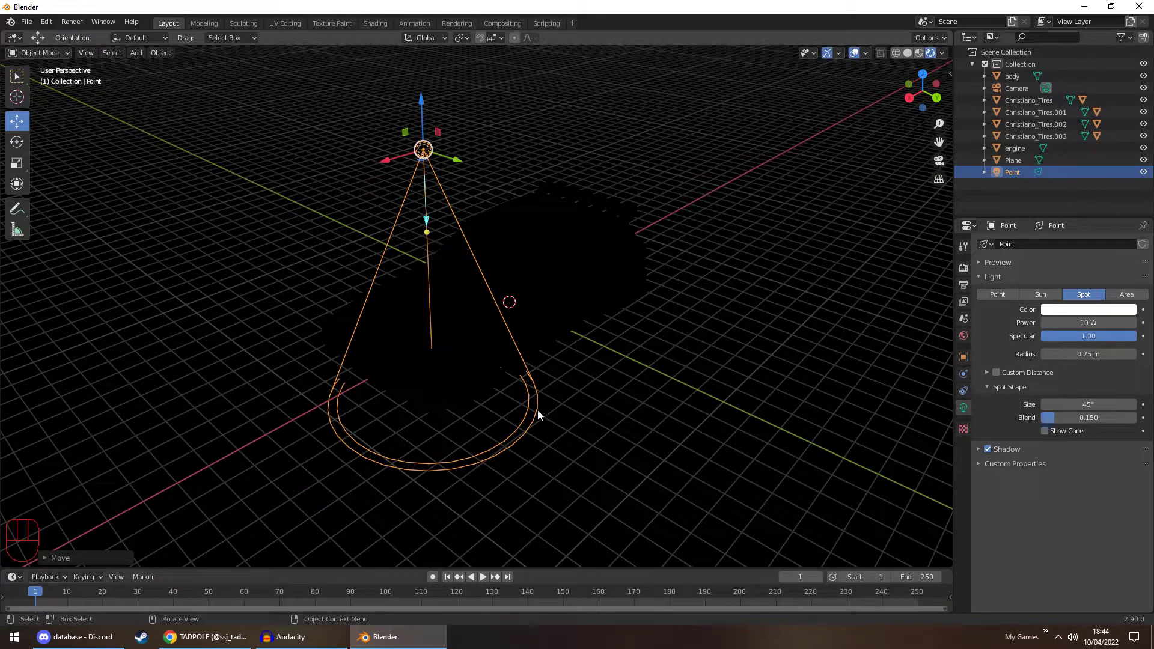
{"action": "left_click_drag", "start_coordinate": [429, 101], "coordinate": [451, 242]}
{"action": "left_click", "coordinate": [1127, 294]}
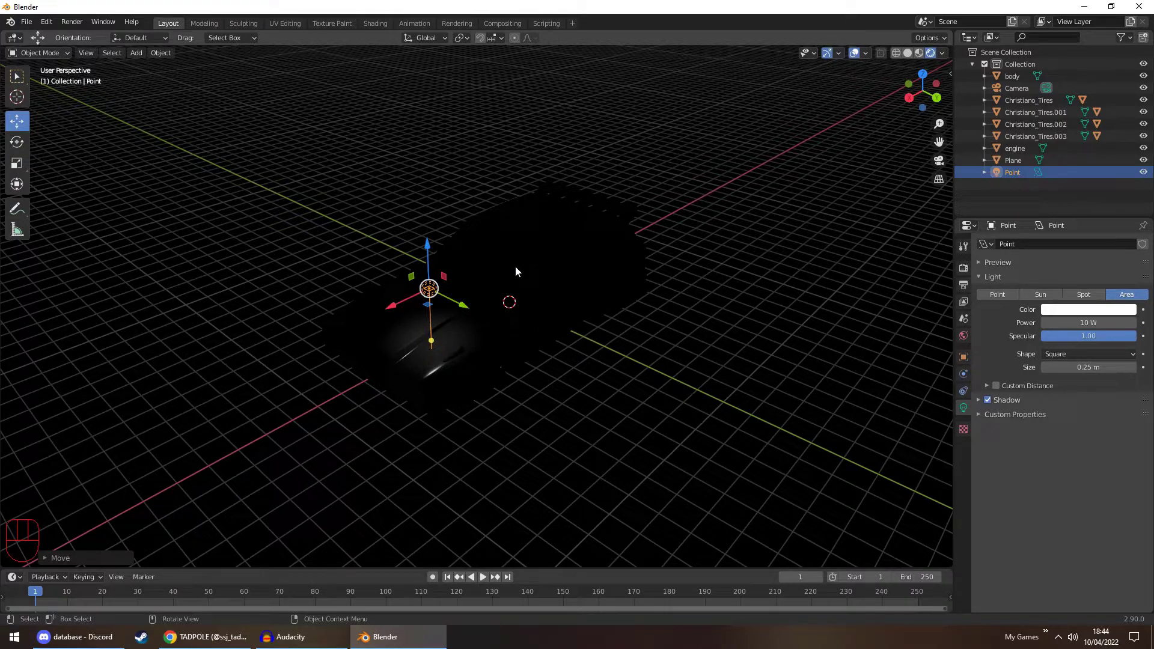
{"action": "key", "text": "Delete"}
Add a torus mesh at the world origin and switch the viewport to material preview
{"action": "left_click", "coordinate": [129, 52]}
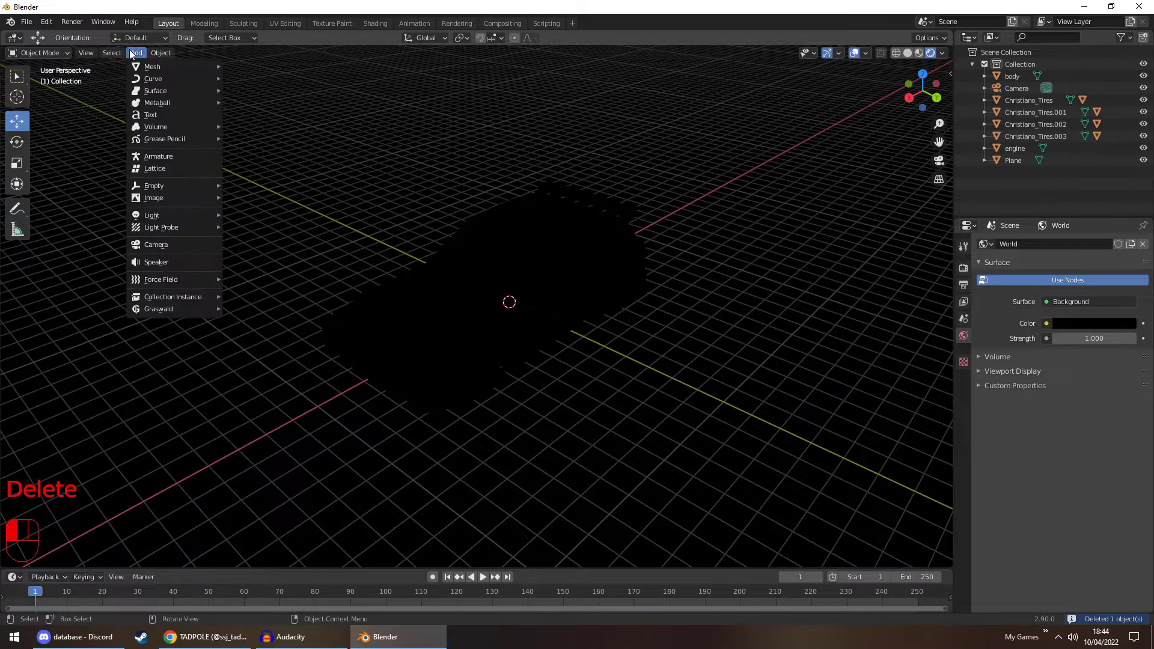
{"action": "mouse_move", "coordinate": [152, 65]}
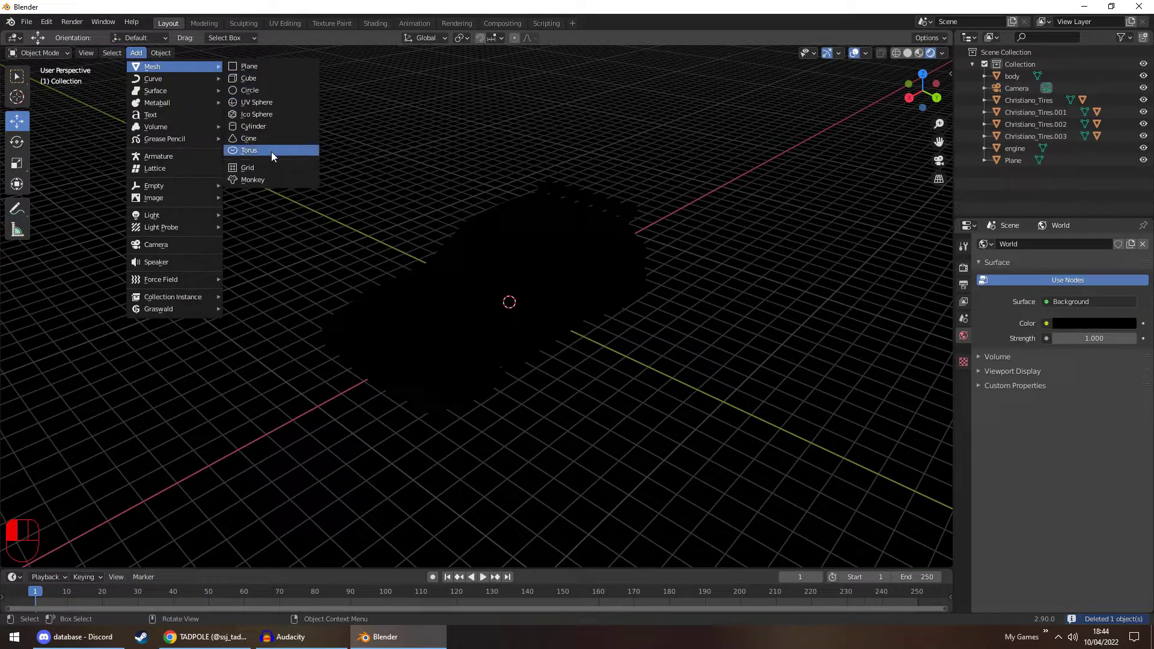
{"action": "left_click", "coordinate": [248, 150]}
{"action": "left_click", "coordinate": [919, 52]}
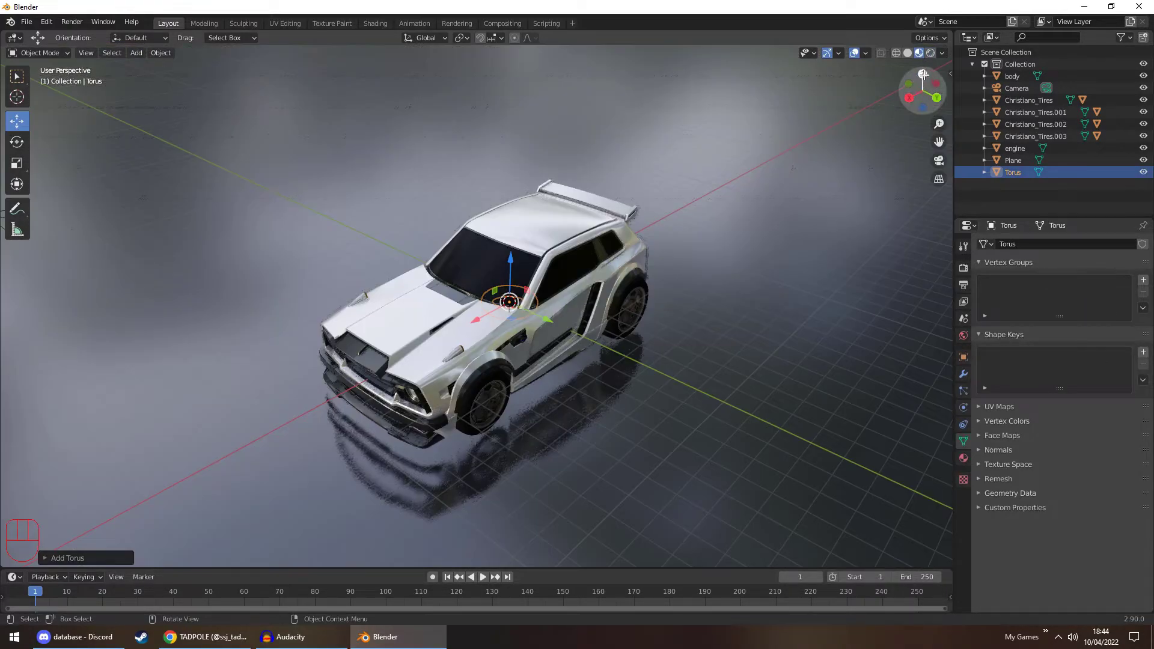
Stretch the torus along the Y axis in top view to a scale of about 15.338
{"action": "left_click", "coordinate": [921, 73]}
{"action": "scroll", "coordinate": [543, 204], "scroll_direction": "up", "scroll_amount": 6}
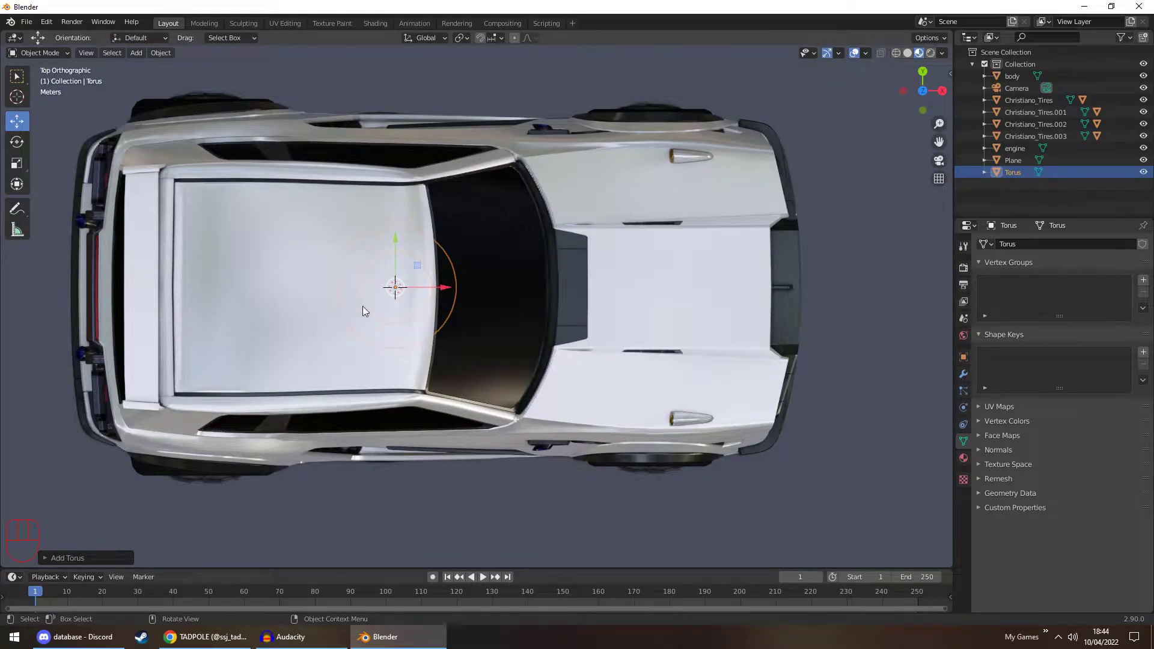
{"action": "scroll", "coordinate": [385, 289], "scroll_direction": "down", "scroll_amount": 6}
{"action": "key", "text": "space"}
{"action": "key", "text": "s"}
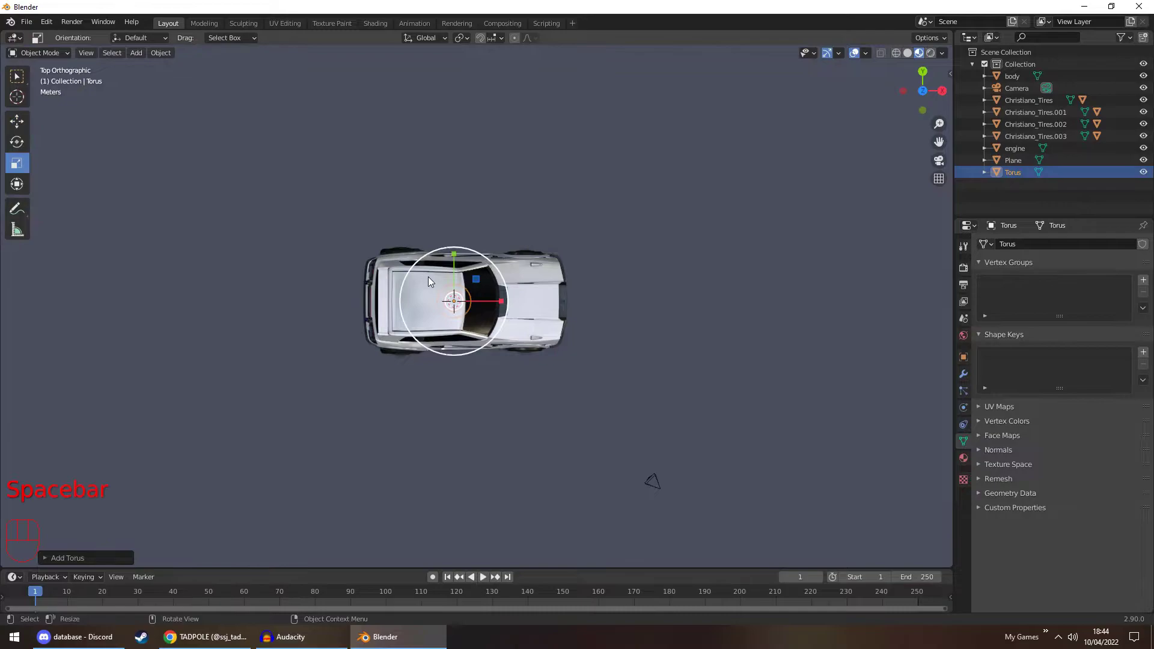
{"action": "left_click_drag", "start_coordinate": [459, 275], "coordinate": [453, 165]}
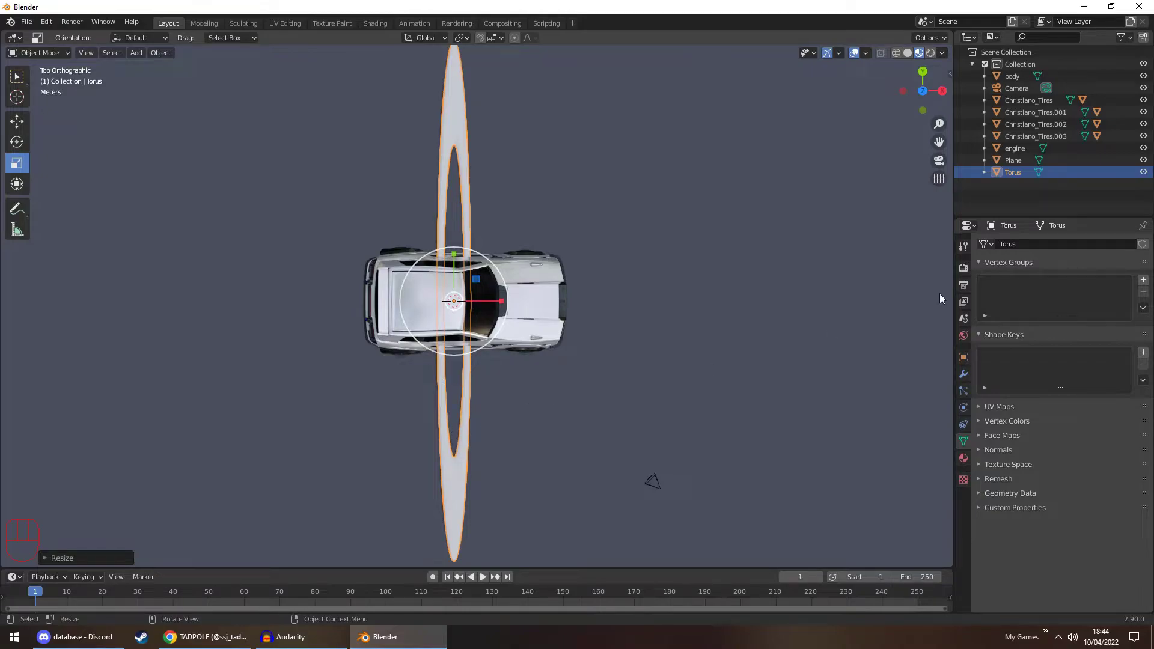
Copy the torus's Y scale of 15.338 to its X scale
{"action": "left_click", "coordinate": [964, 357]}
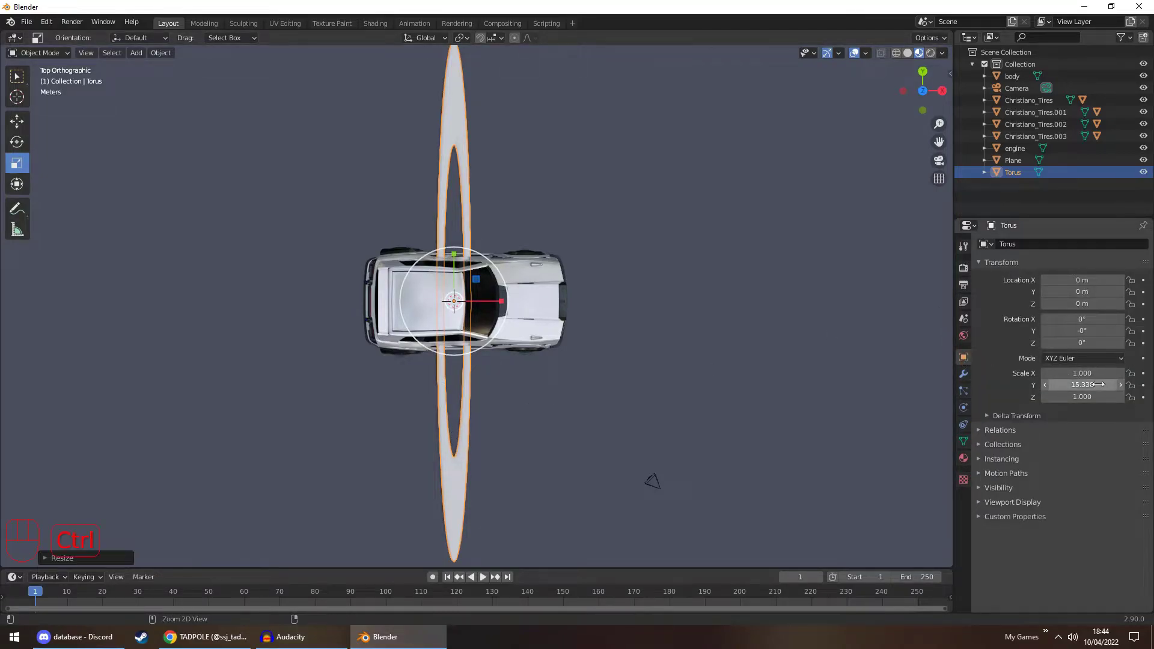
{"action": "key", "text": "ctrl+c"}
{"action": "key", "text": "ctrl+v"}
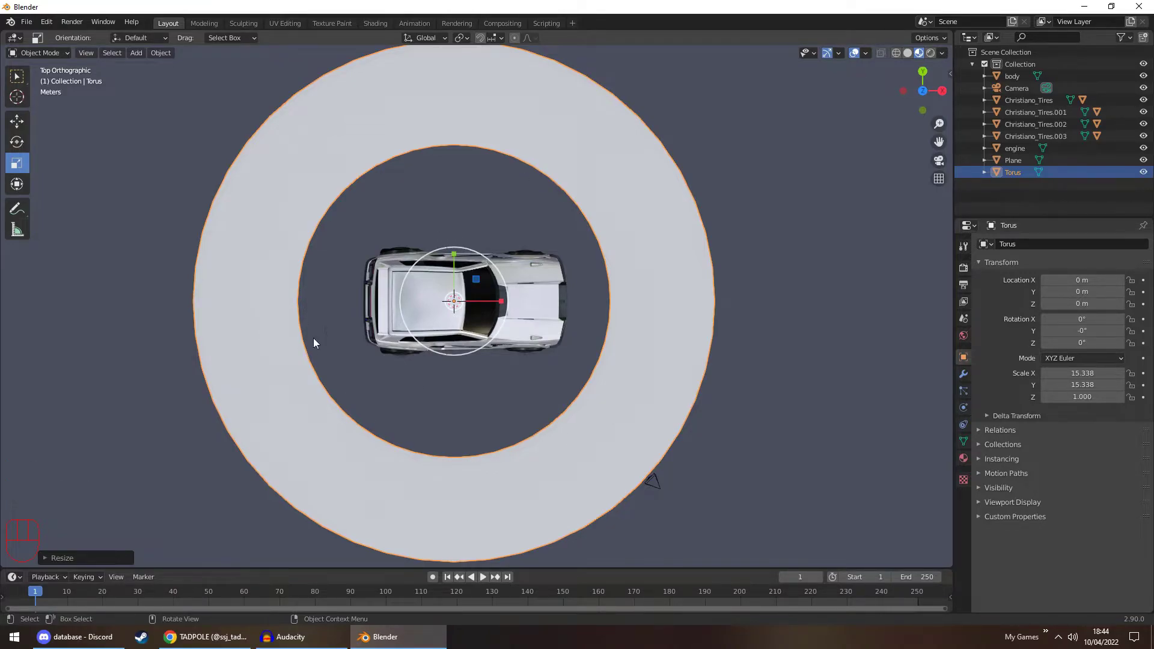
Stretch the torus into an oval by scaling it along the Y axis to about 22.164
{"action": "key", "text": "s"}
{"action": "key", "text": "y"}
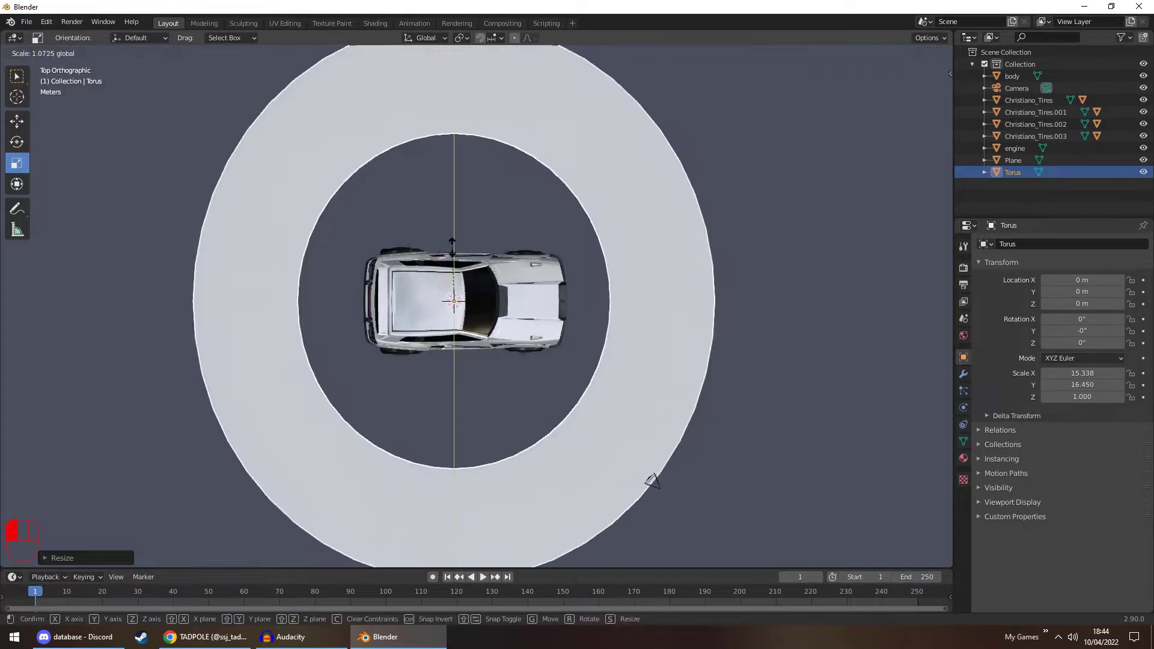
{"action": "left_click", "coordinate": [453, 228]}
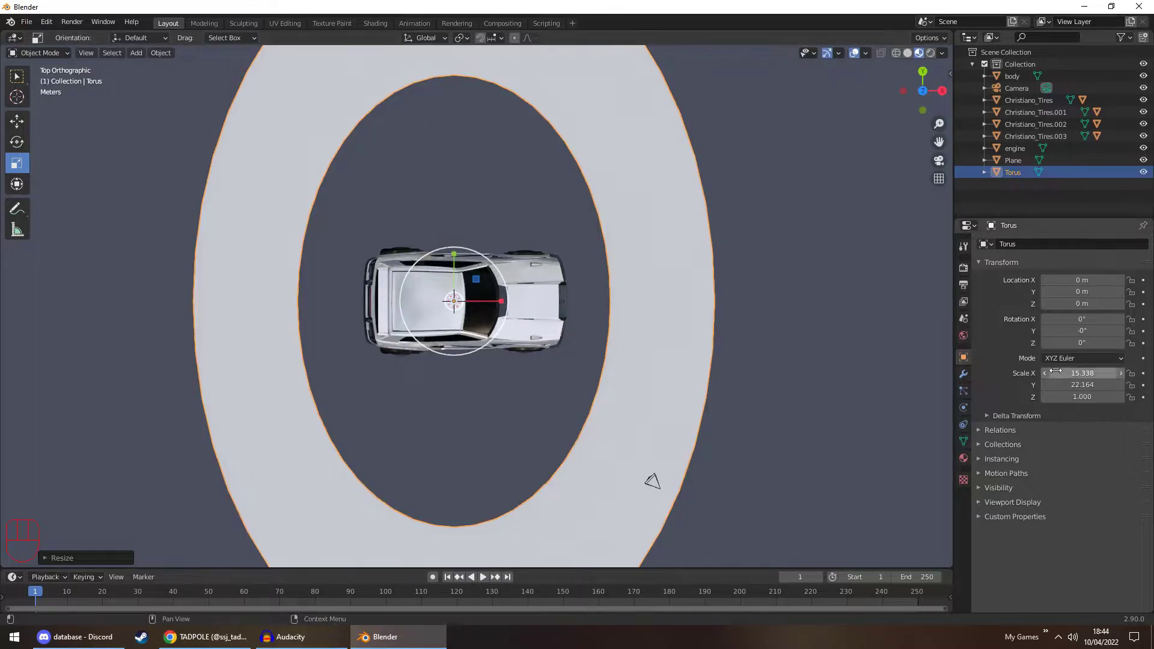
Copy the torus's Y scale of 22.164 to its X scale
{"action": "key", "text": "ctrl+c"}
{"action": "key", "text": "ctrl+v"}
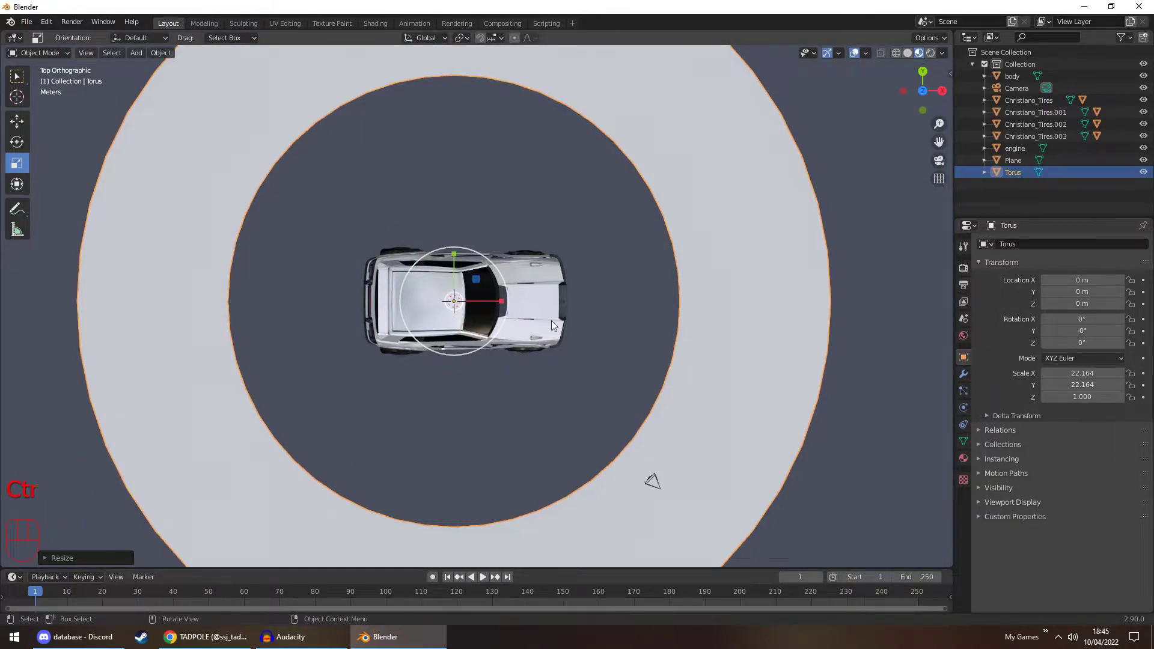
{"action": "scroll", "coordinate": [633, 190], "scroll_direction": "down", "scroll_amount": 4}
{"action": "scroll", "coordinate": [633, 209], "scroll_direction": "up", "scroll_amount": 1}
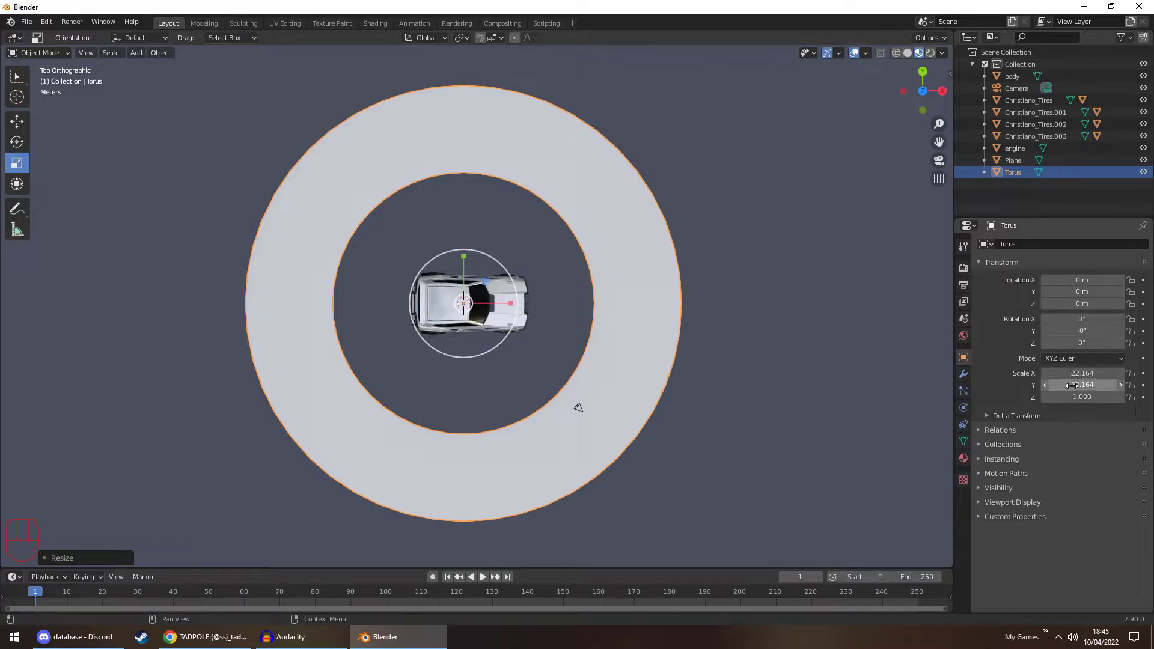
Raise the torus above the car along the Z axis to a height of about 9.14 m
{"action": "middle_click_drag", "start_coordinate": [825, 395], "coordinate": [744, 302]}
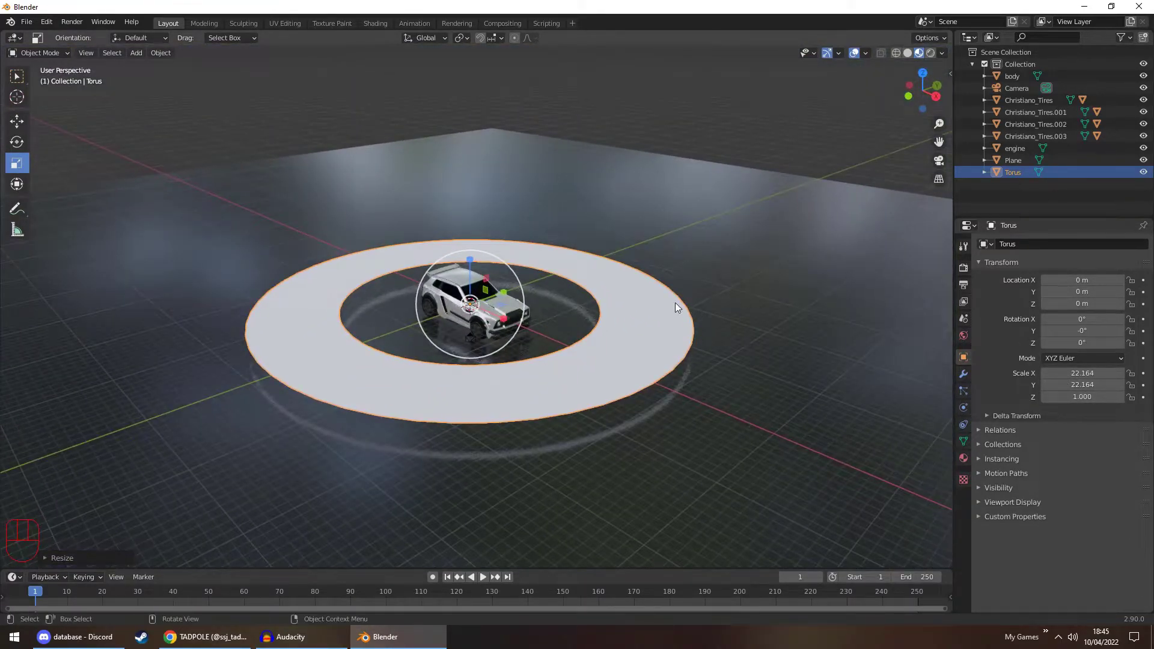
{"action": "key", "text": "space"}
{"action": "left_click_drag", "start_coordinate": [470, 259], "coordinate": [475, 198]}
{"action": "middle_click_drag", "start_coordinate": [635, 256], "coordinate": [596, 233]}
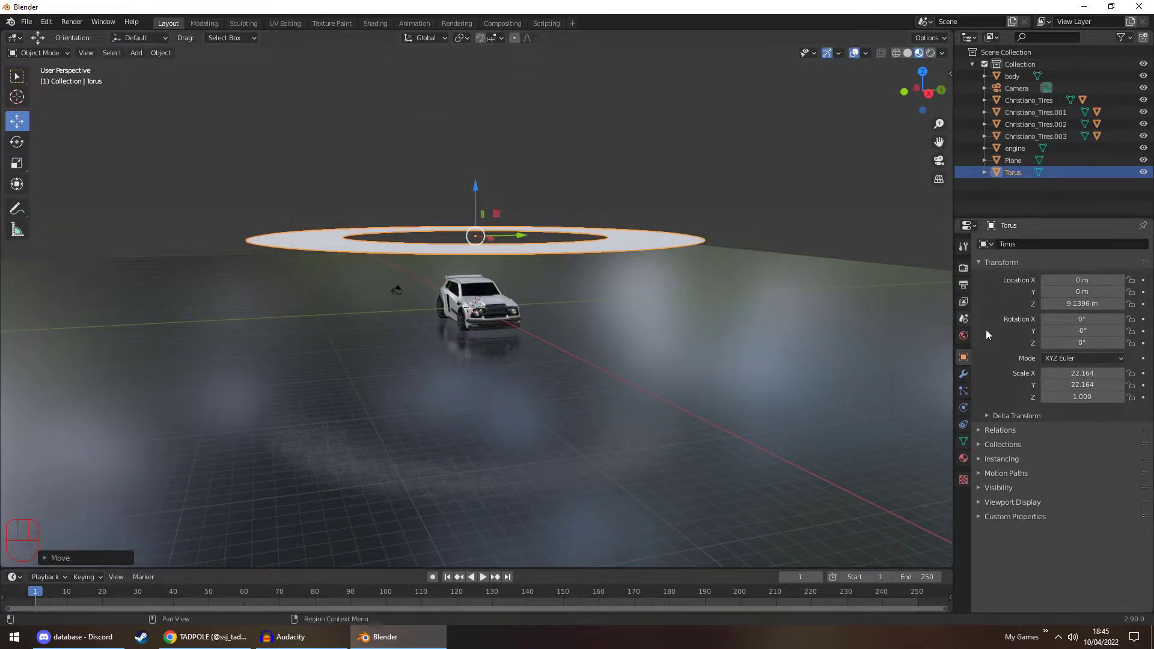
Shade the torus smooth and thicken it by raising its Z scale to about 2.83
{"action": "right_click", "coordinate": [647, 241]}
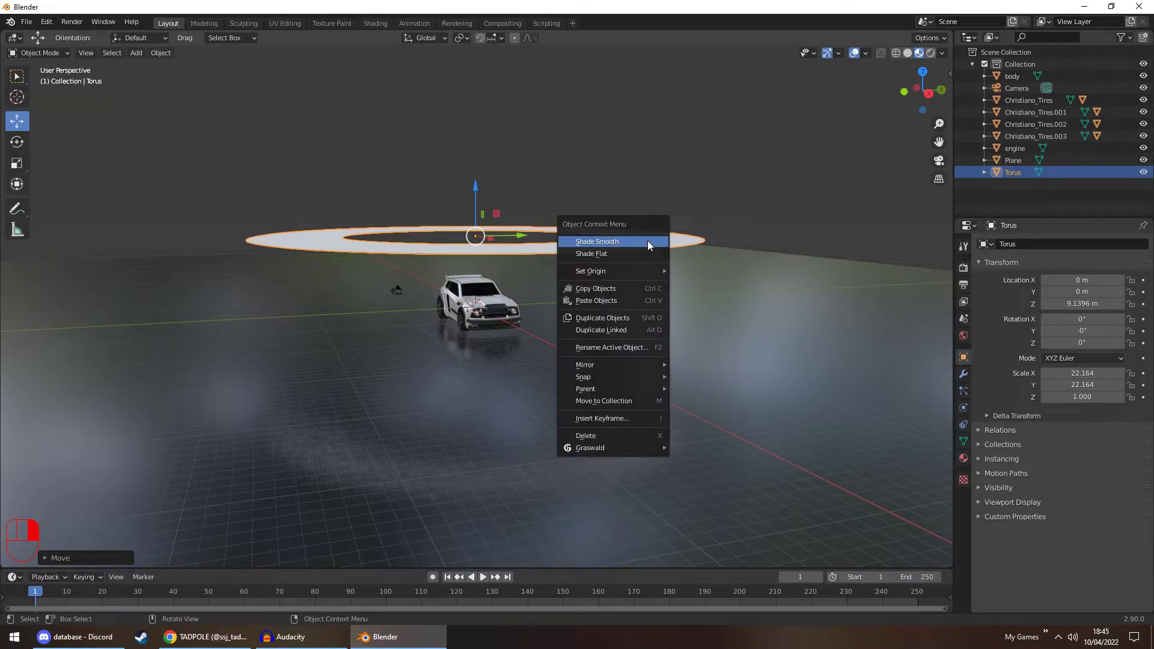
{"action": "left_click", "coordinate": [647, 240]}
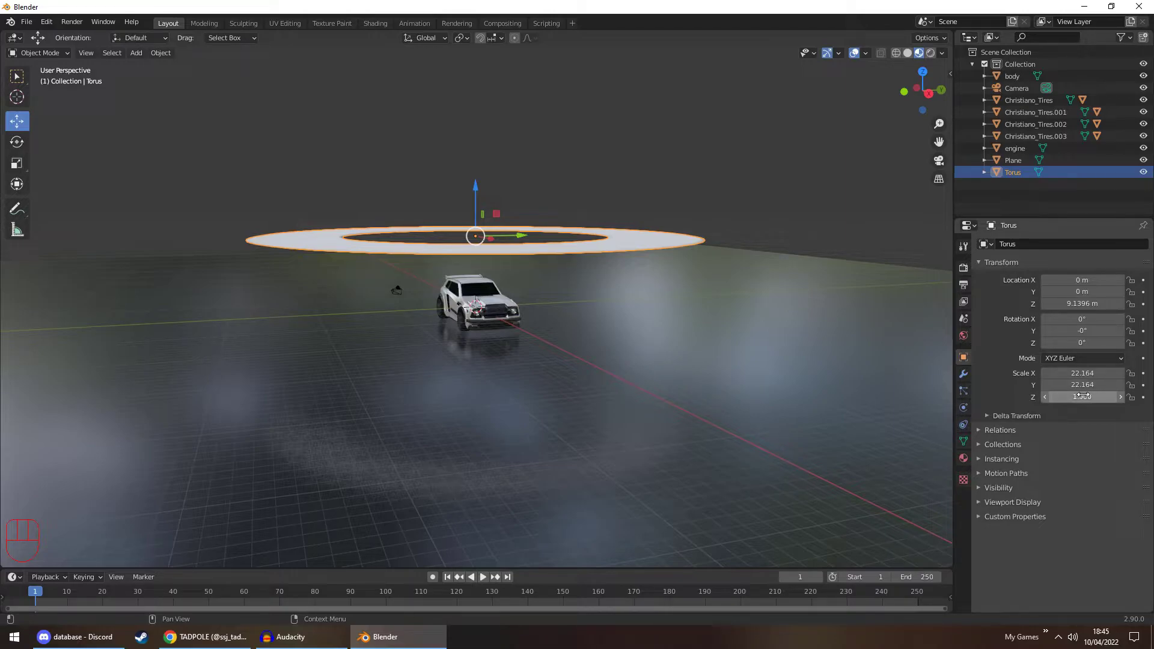
{"action": "middle_click_drag", "start_coordinate": [865, 318], "coordinate": [847, 330]}
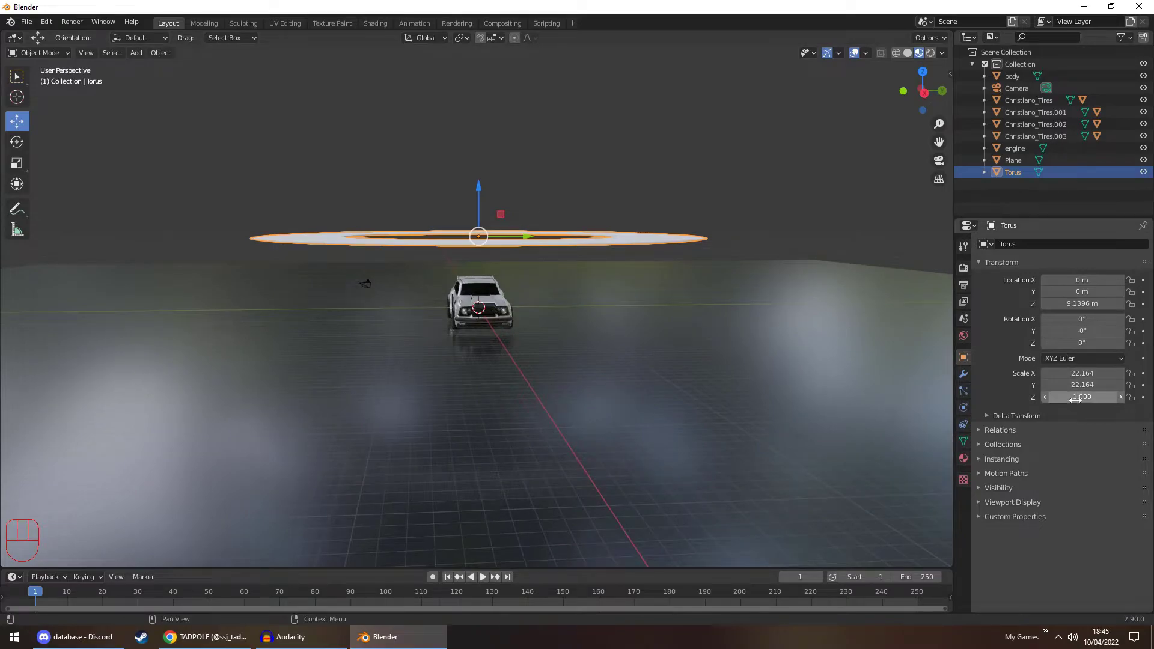
{"action": "left_click_drag", "start_coordinate": [1076, 397], "coordinate": [1135, 396]}
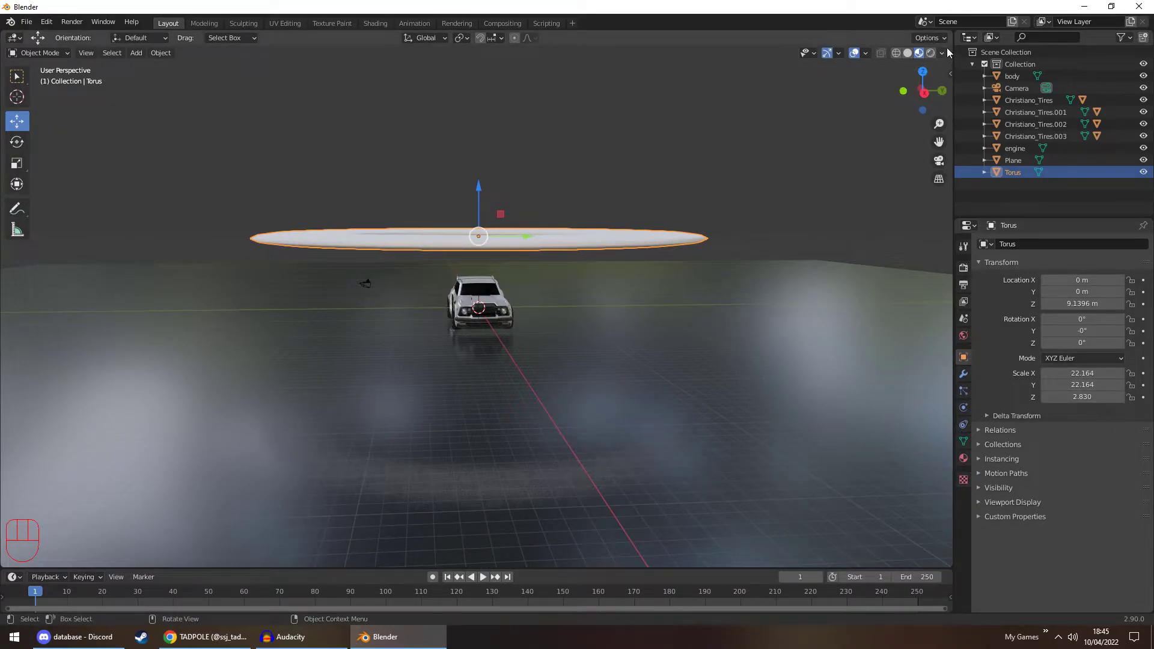
Switch to the Shading workspace and create a new material for the torus
{"action": "left_click", "coordinate": [379, 23]}
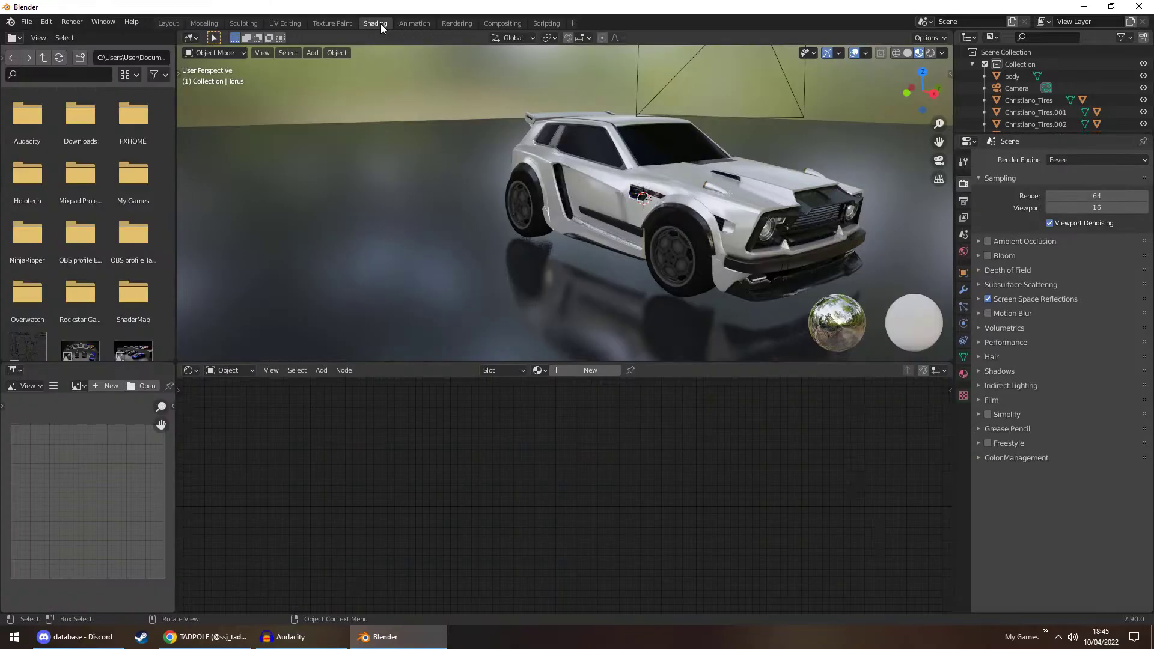
{"action": "scroll", "coordinate": [709, 210], "scroll_direction": "down", "scroll_amount": 7}
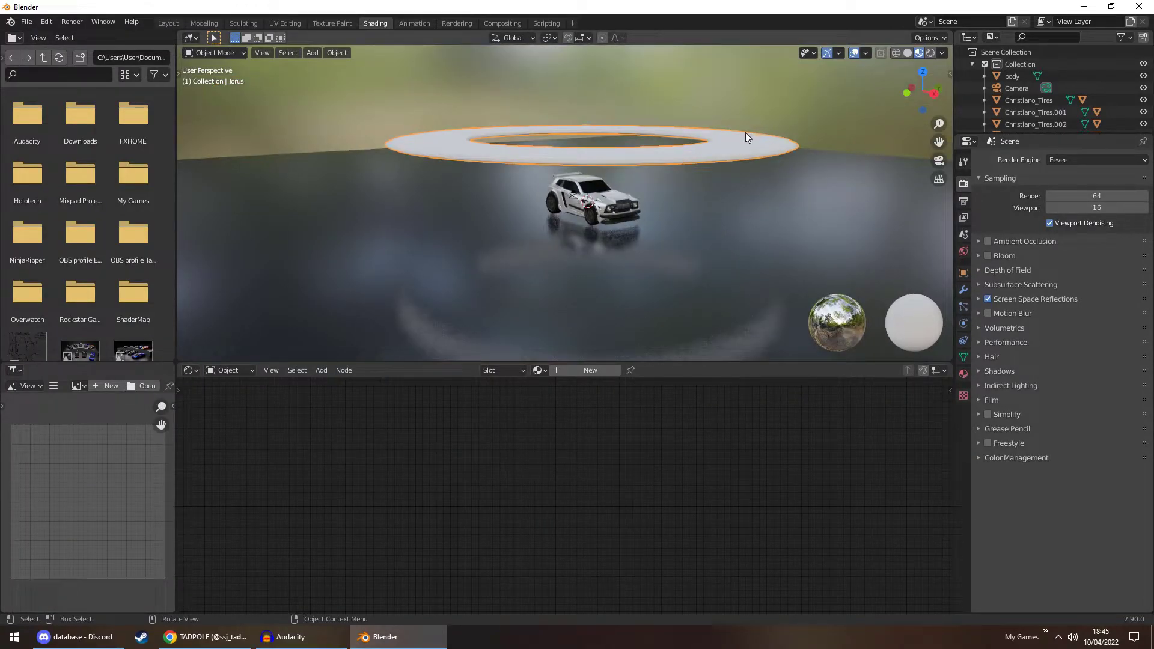
{"action": "left_click", "coordinate": [591, 369]}
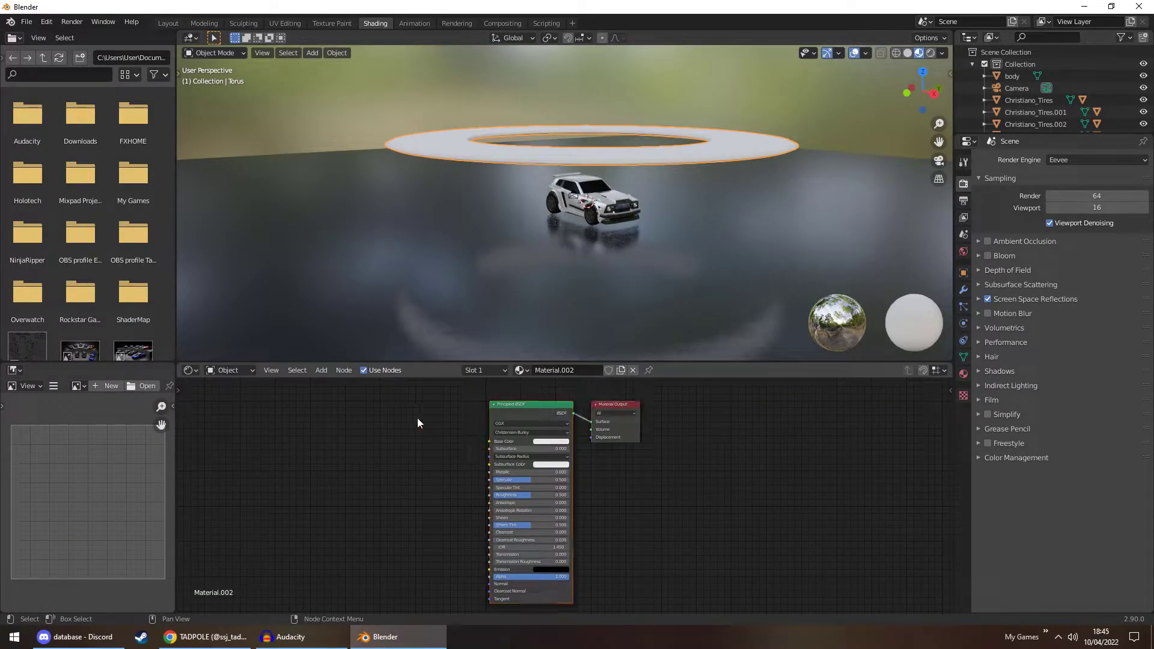
Add an Emission shader to the torus material and connect it to the Material Output's Surface input
{"action": "key", "text": "shift+a"}
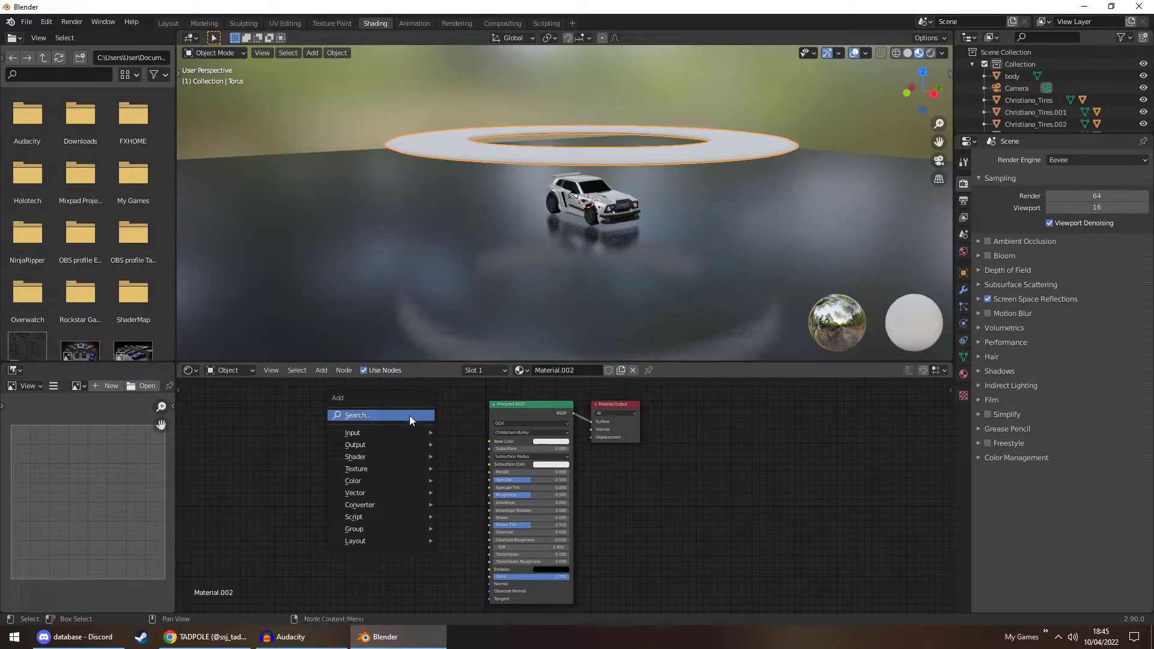
{"action": "left_click", "coordinate": [409, 415]}
{"action": "type", "text": "em"}
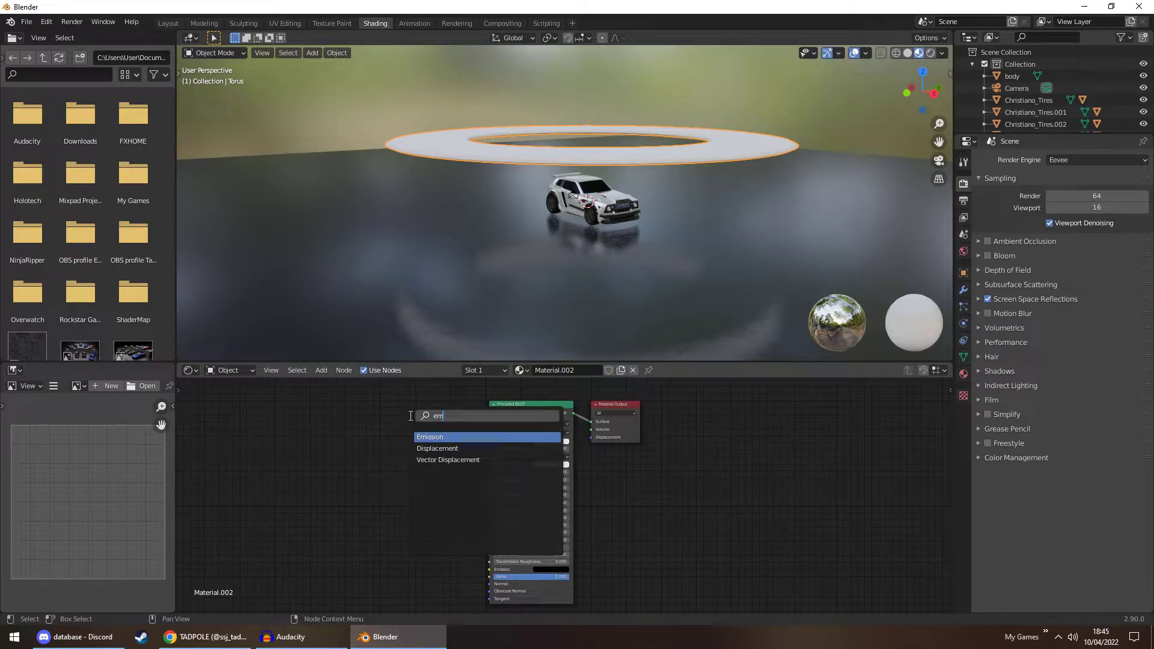
{"action": "key", "text": "Return"}
{"action": "left_click", "coordinate": [458, 433]}
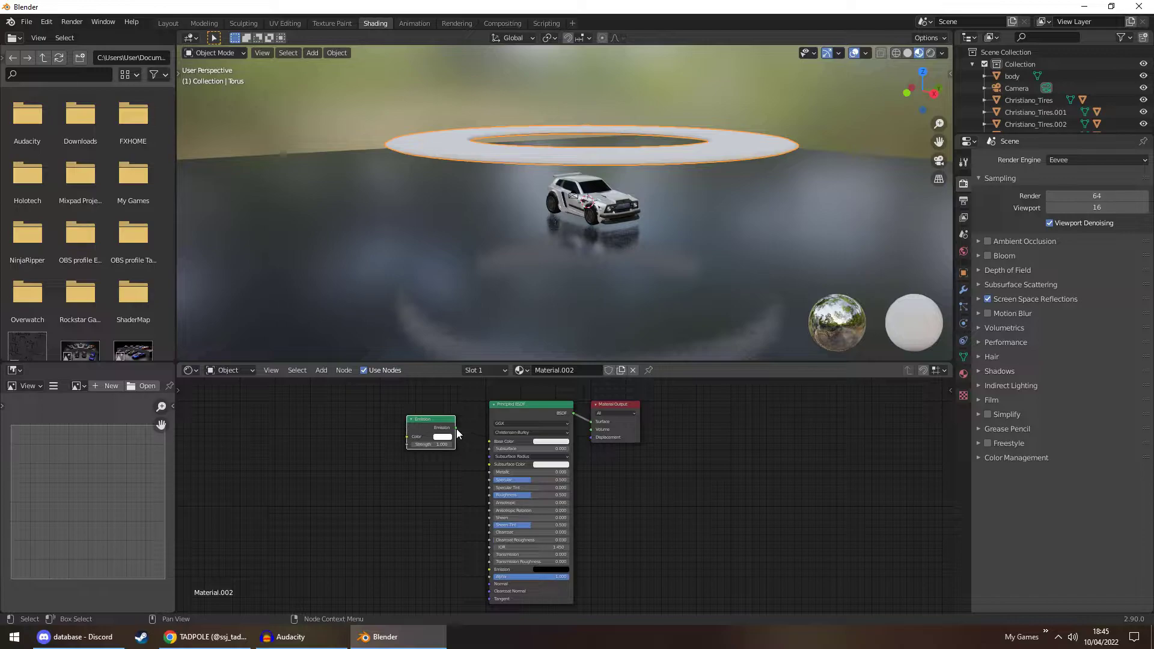
{"action": "left_click_drag", "start_coordinate": [456, 427], "coordinate": [592, 422]}
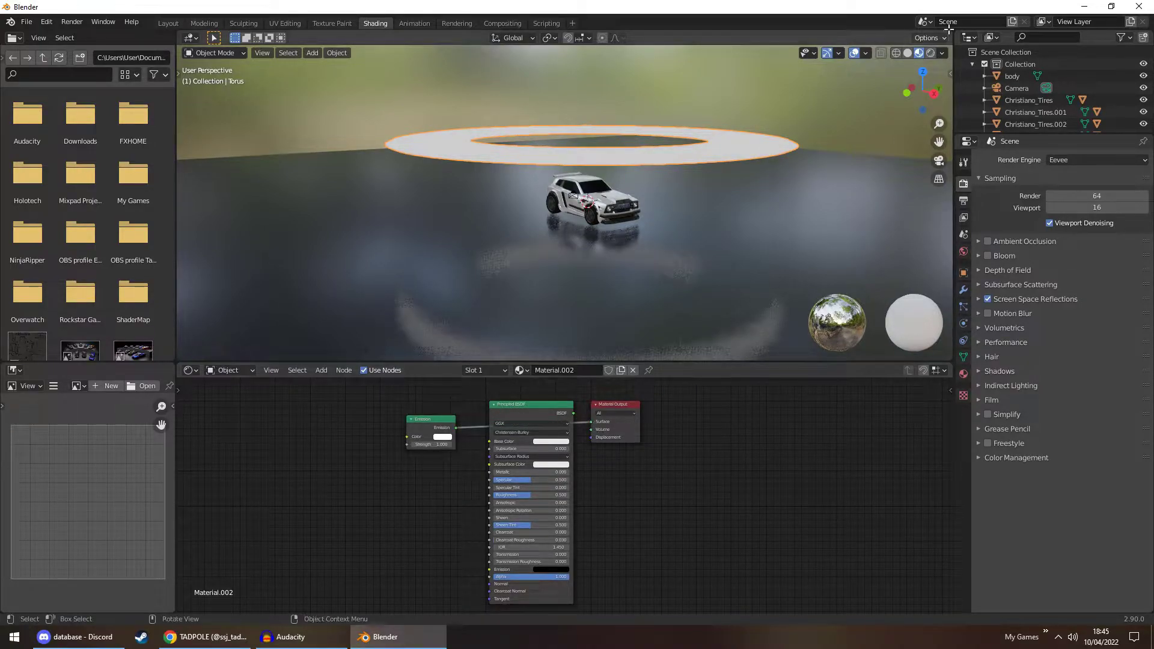
Switch the viewport to rendered shading, then unplug and reconnect the Emission link to the Surface input
{"action": "left_click", "coordinate": [929, 53]}
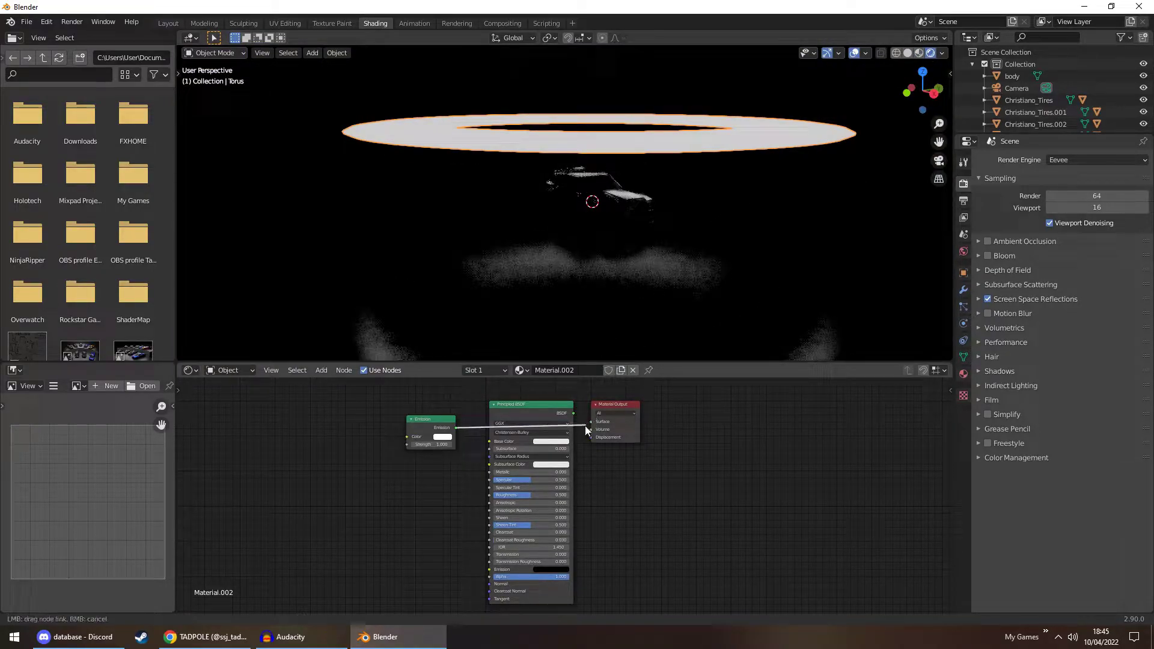
{"action": "left_click_drag", "start_coordinate": [588, 424], "coordinate": [542, 428]}
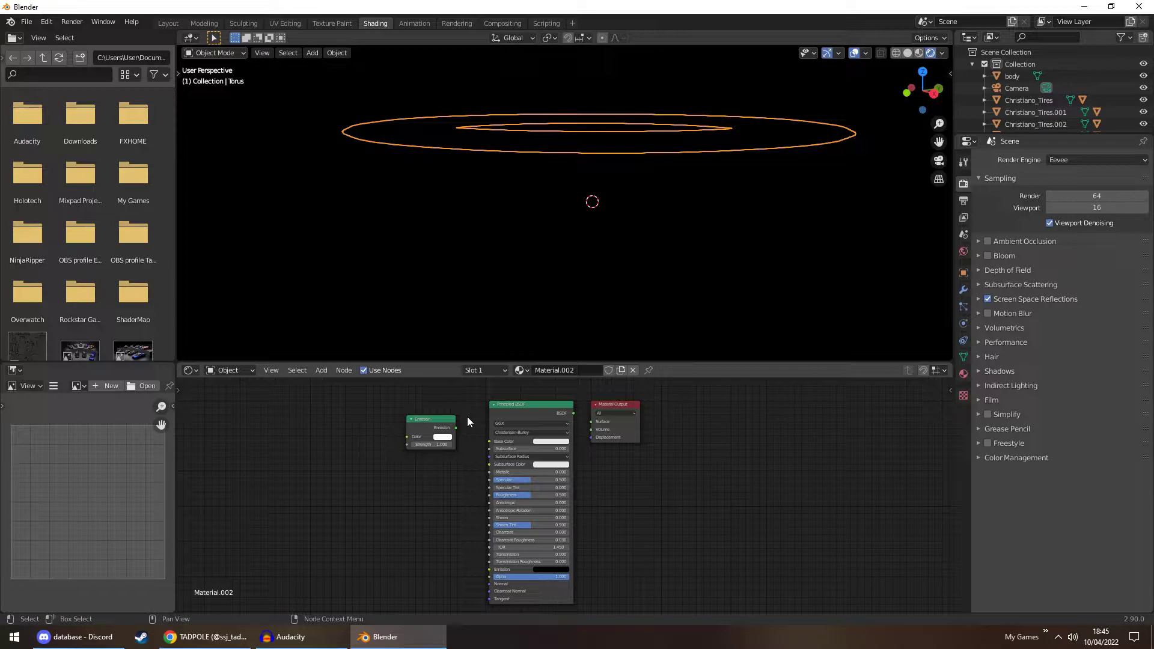
{"action": "left_click_drag", "start_coordinate": [456, 429], "coordinate": [589, 422]}
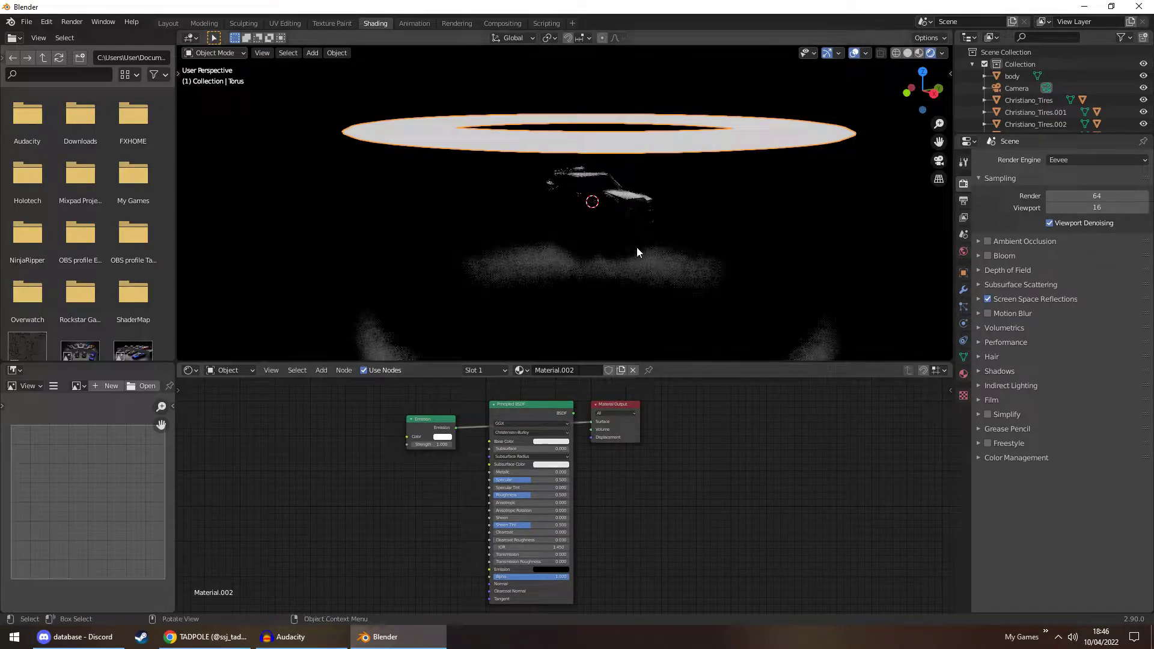
Raise the strength of the torus's Emission shader for a much brighter ring light
{"action": "left_click_drag", "start_coordinate": [431, 444], "coordinate": [721, 444]}
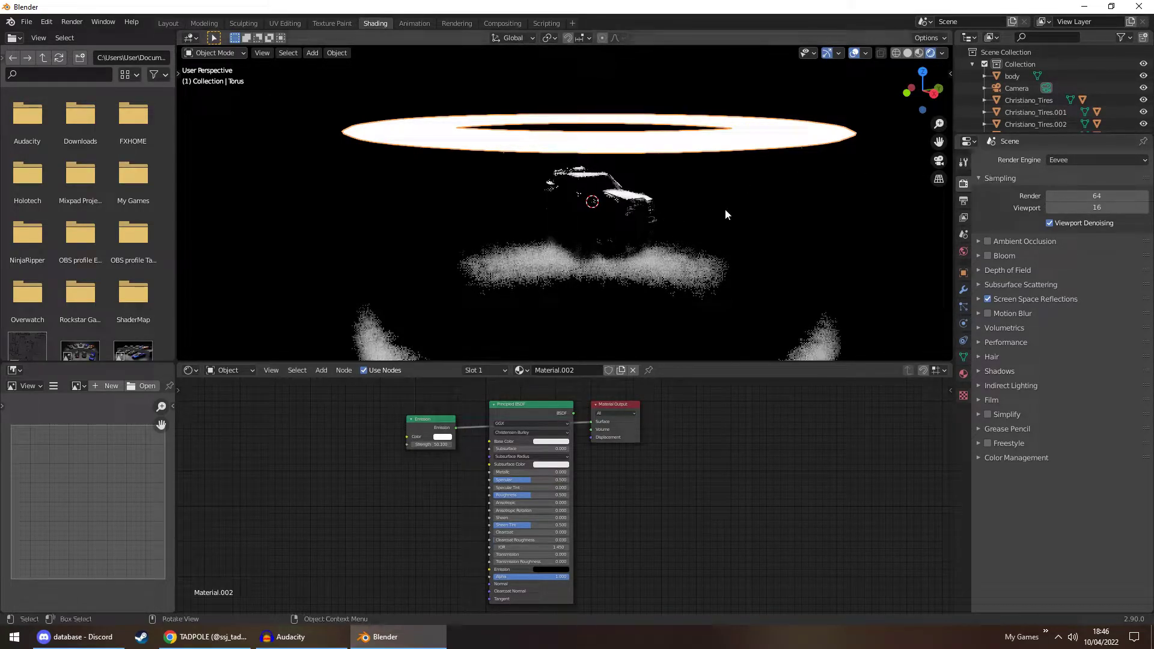
{"action": "middle_click_drag", "start_coordinate": [723, 209], "coordinate": [700, 211]}
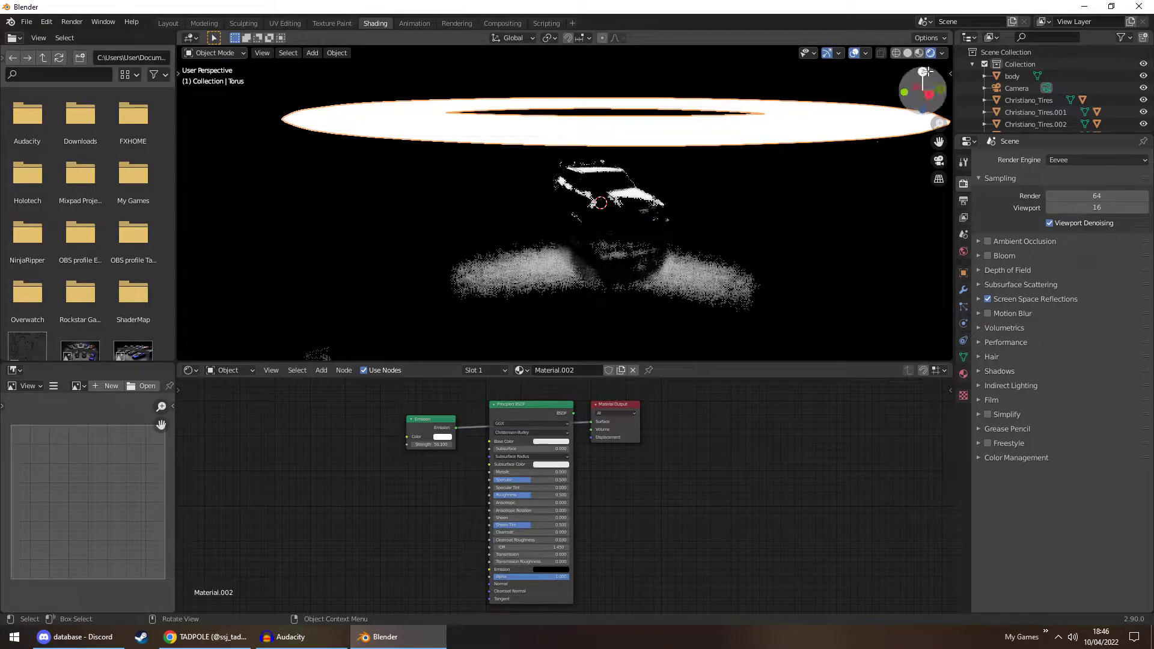
Change the render engine to Cycles with GPU Compute as the device
{"action": "left_click", "coordinate": [1068, 161]}
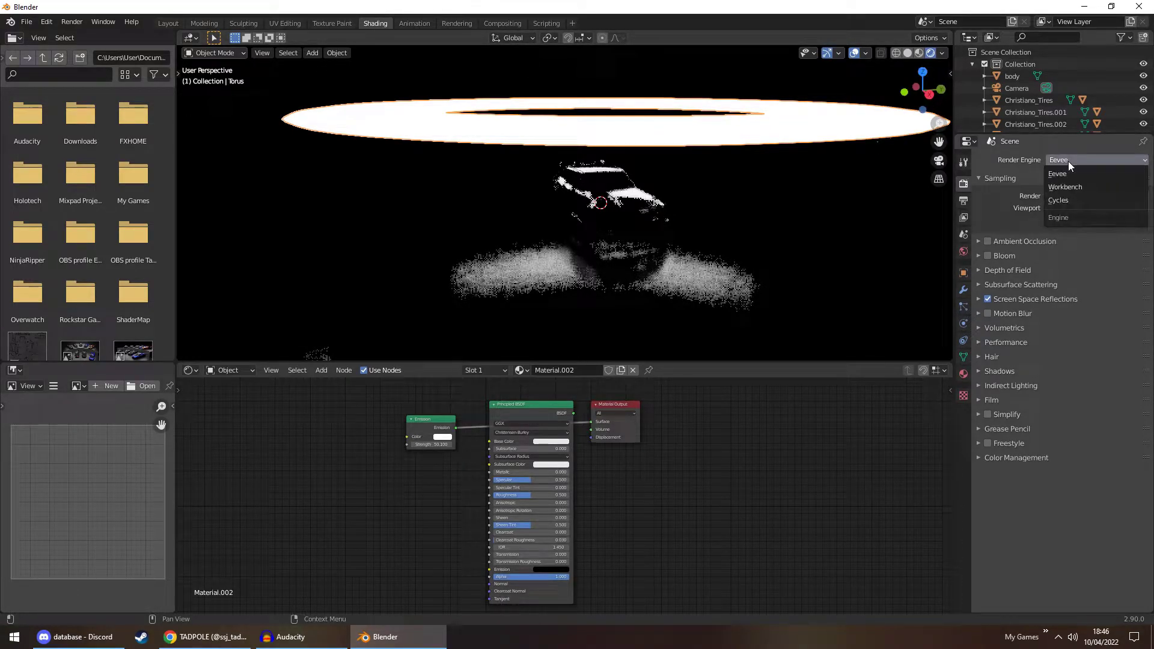
{"action": "left_click", "coordinate": [1069, 196]}
{"action": "left_click", "coordinate": [1076, 191]}
{"action": "left_click", "coordinate": [1055, 216]}
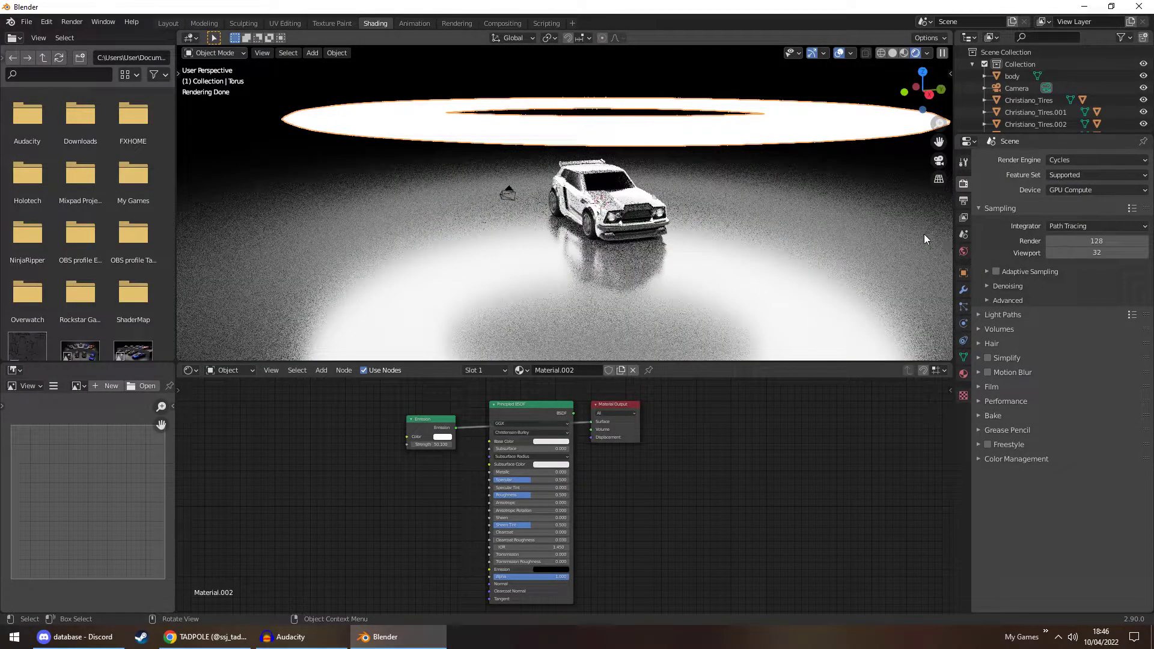
Lower the strength of the torus's Emission shader to dim the ring light
{"action": "left_click", "coordinate": [439, 442]}
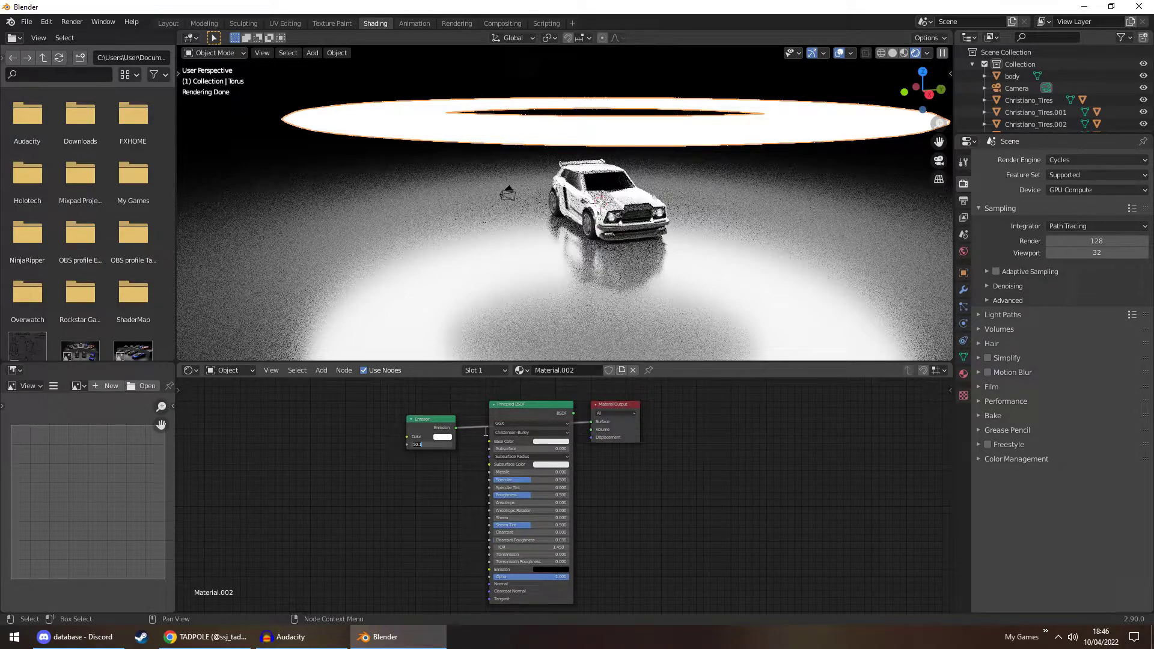
{"action": "key", "text": "Return"}
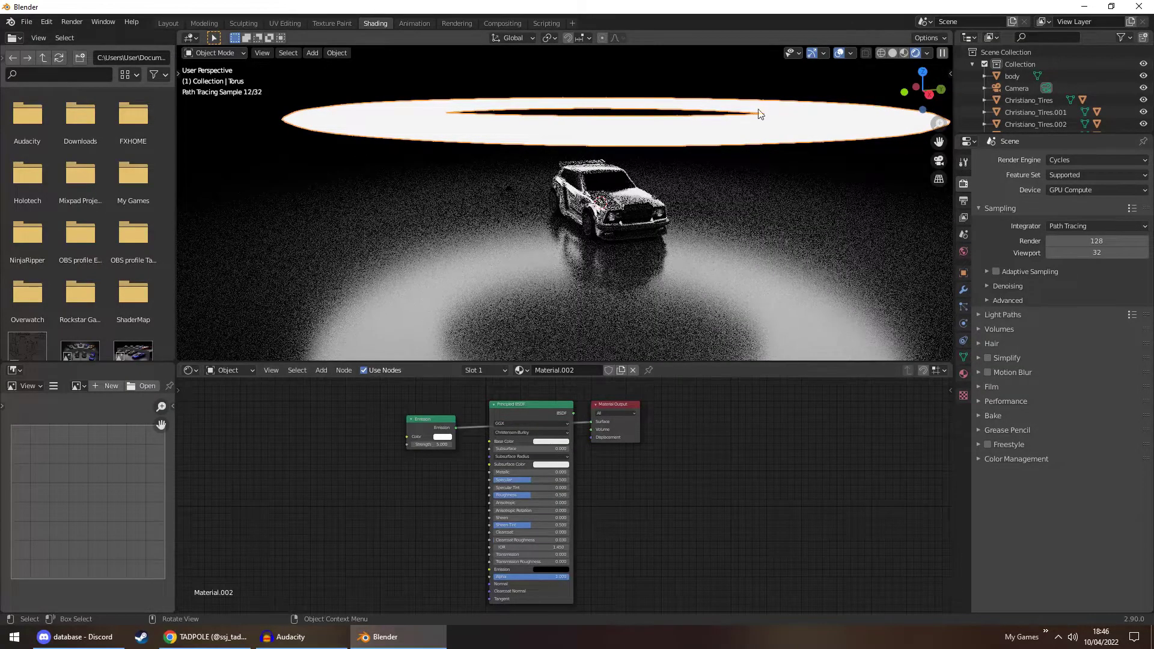
Return to the Layout workspace and show the car through the camera in rendered shading
{"action": "left_click", "coordinate": [938, 160]}
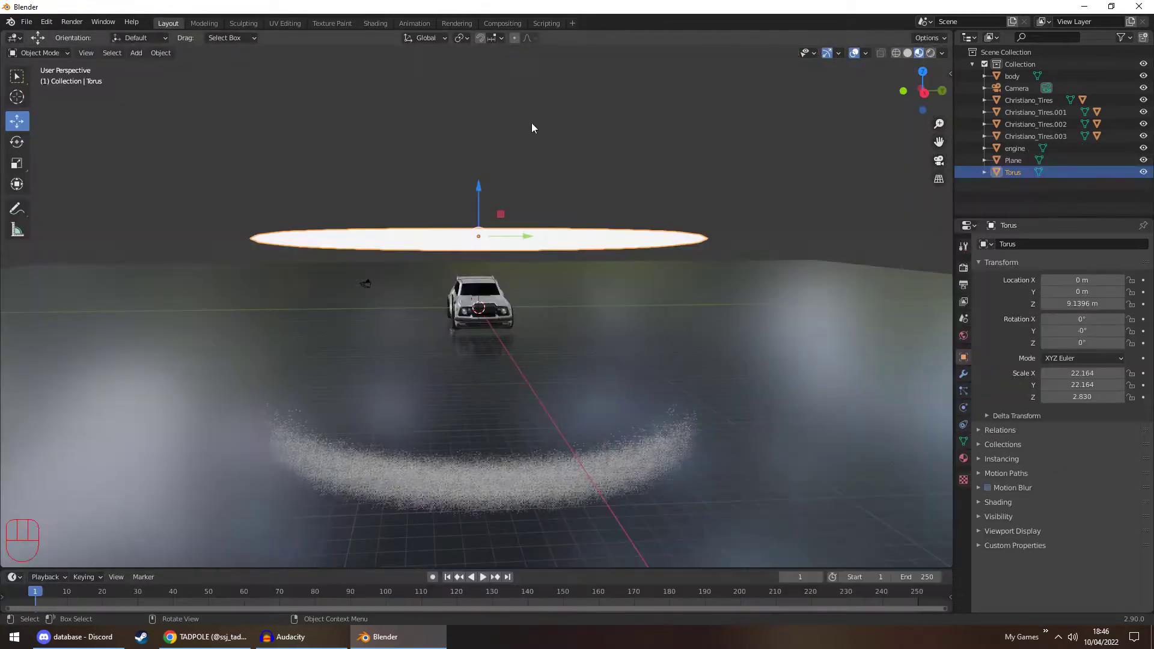
{"action": "left_click", "coordinate": [937, 160]}
{"action": "left_click", "coordinate": [931, 53]}
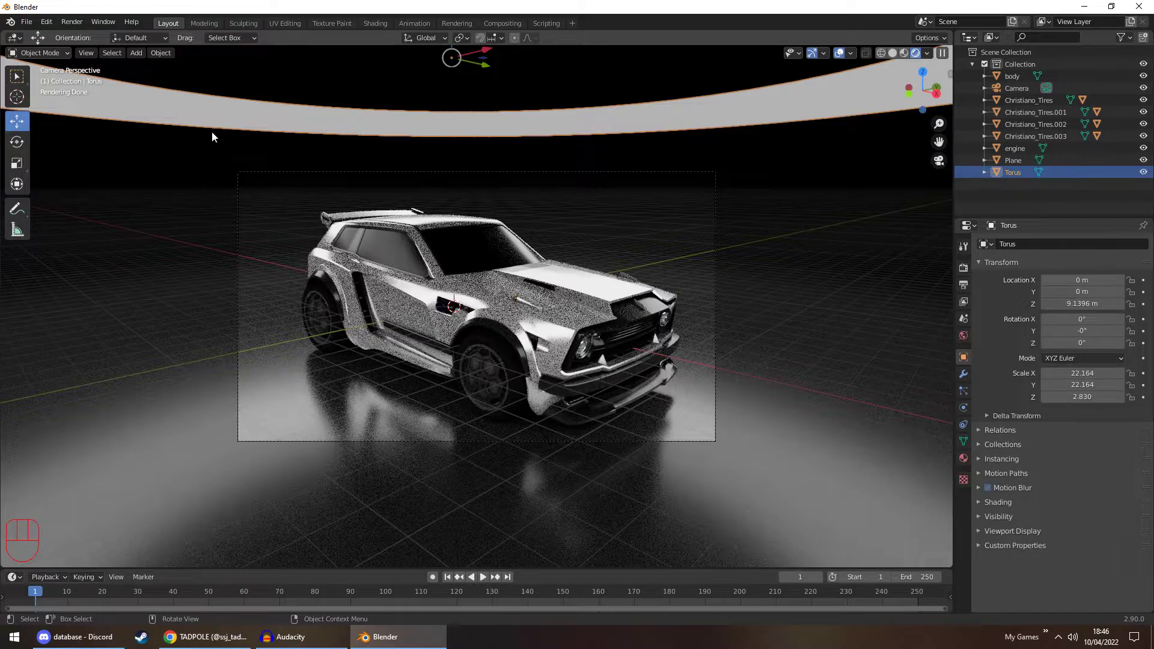
Define a render region around the camera frame so that only this area is rendered
{"action": "key", "text": "ctrl+b"}
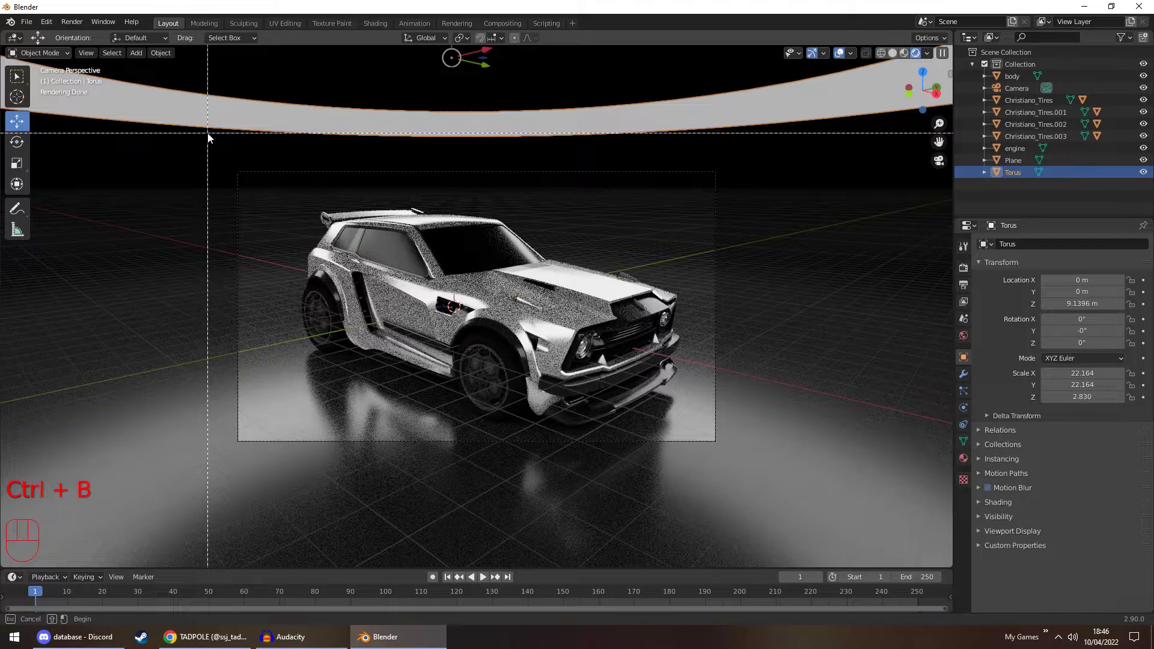
{"action": "left_click", "coordinate": [207, 133]}
{"action": "mouse_move", "coordinate": [285, 205]}
{"action": "left_mouse_down"}
{"action": "mouse_move", "coordinate": [421, 313]}
{"action": "mouse_move", "coordinate": [756, 478]}
{"action": "left_mouse_up"}
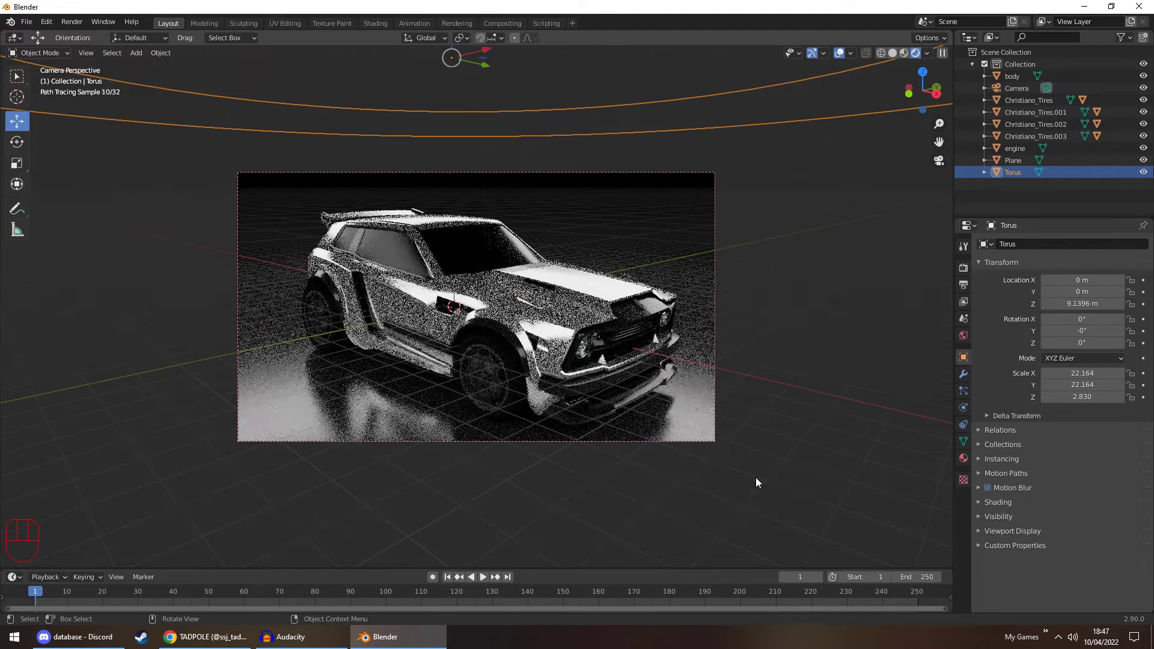
Deselect the torus and hide the viewport overlays in the camera view
{"action": "left_click", "coordinate": [245, 151]}
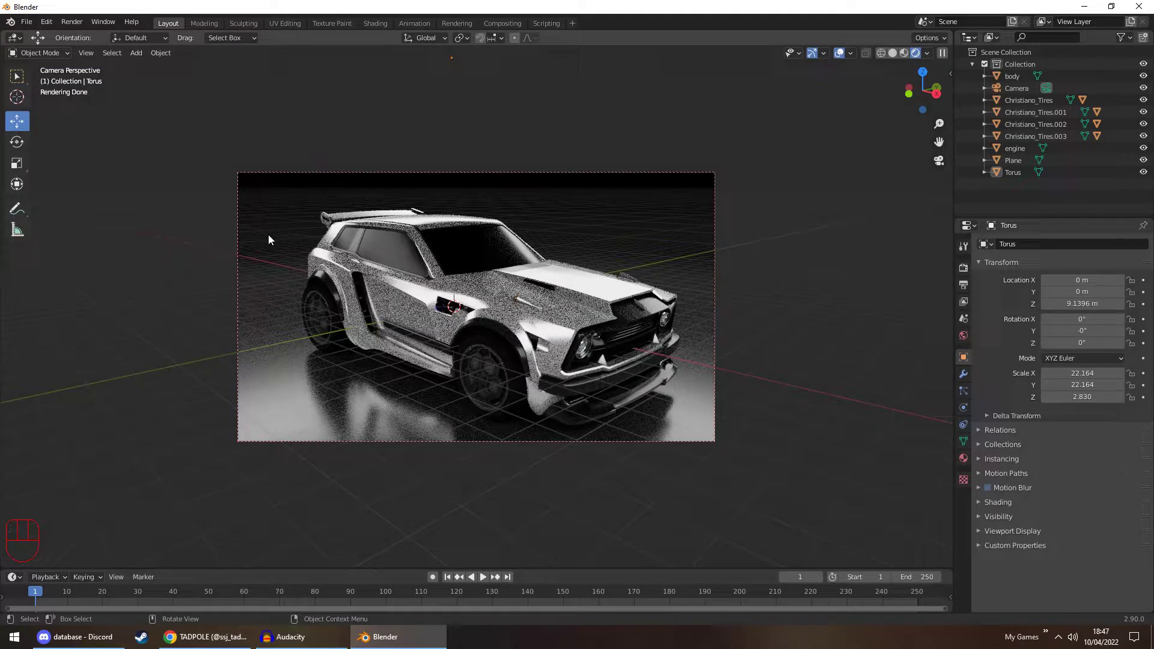
{"action": "middle_click_drag", "start_coordinate": [184, 232], "coordinate": [452, 230]}
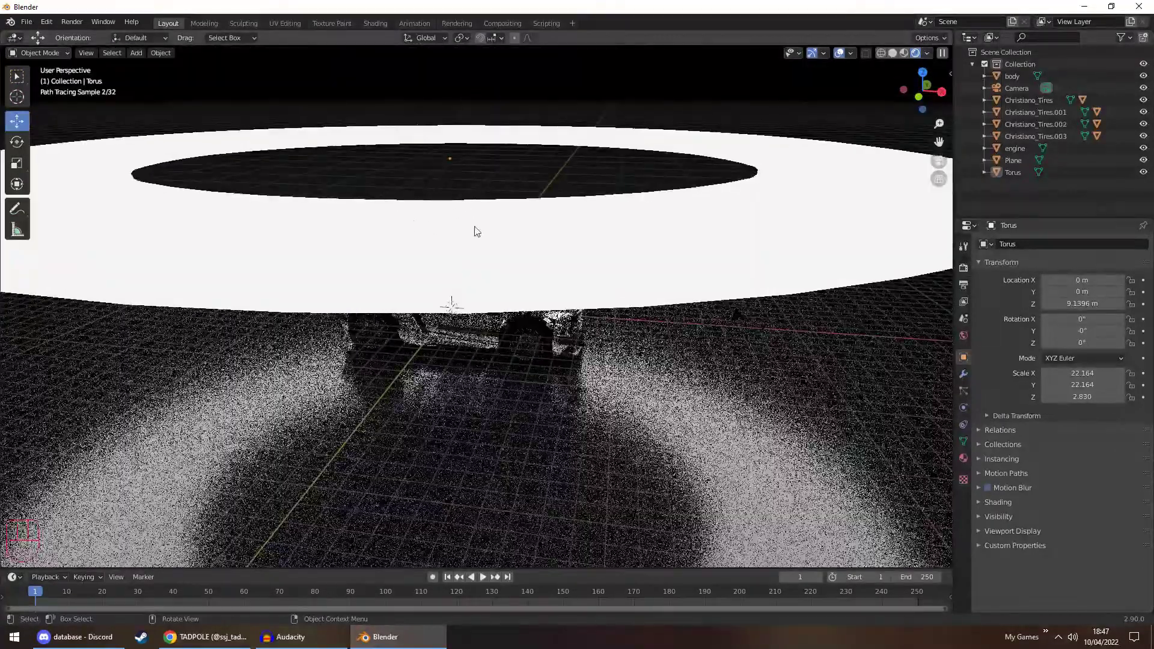
{"action": "key", "text": "KP_0"}
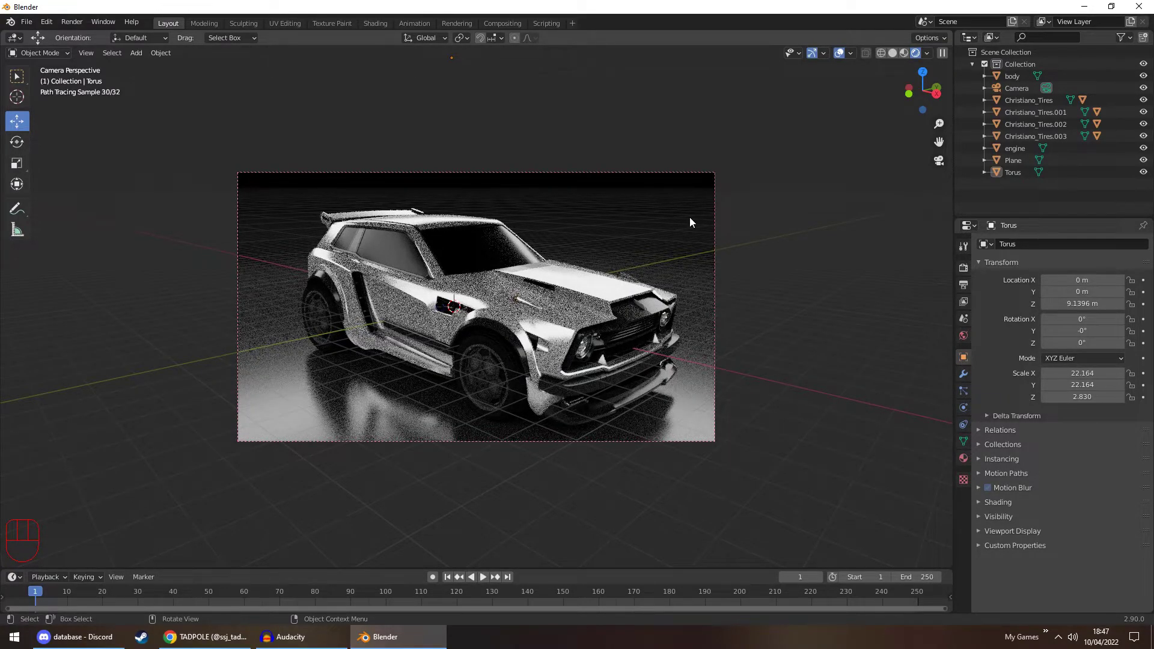
{"action": "left_click", "coordinate": [840, 53]}
{"action": "left_click", "coordinate": [840, 53]}
{"action": "left_click", "coordinate": [840, 53]}
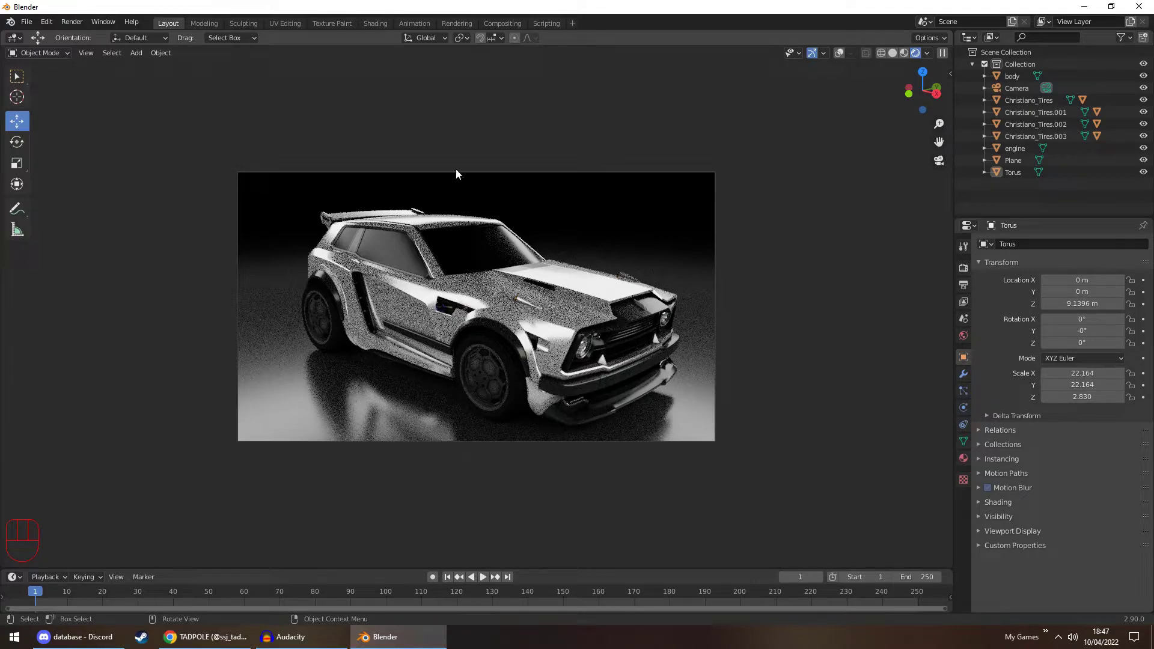
Lower the roughness of the floor plane's material in the Shading workspace to sharpen its reflections
{"action": "left_click", "coordinate": [378, 24]}
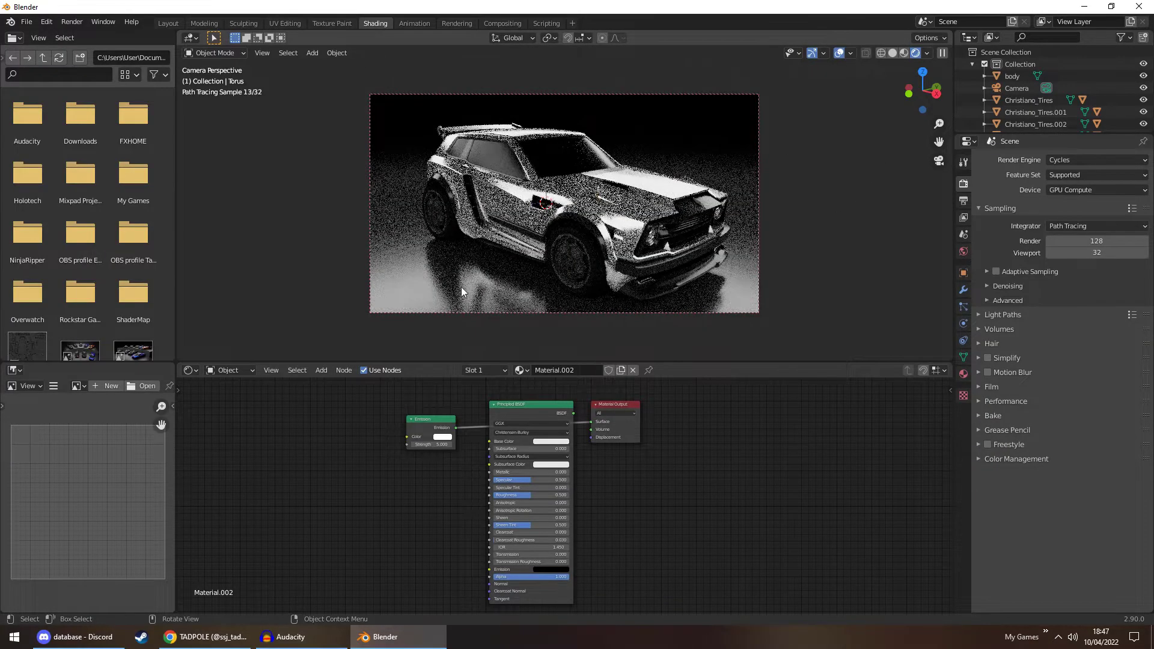
{"action": "left_click", "coordinate": [464, 288]}
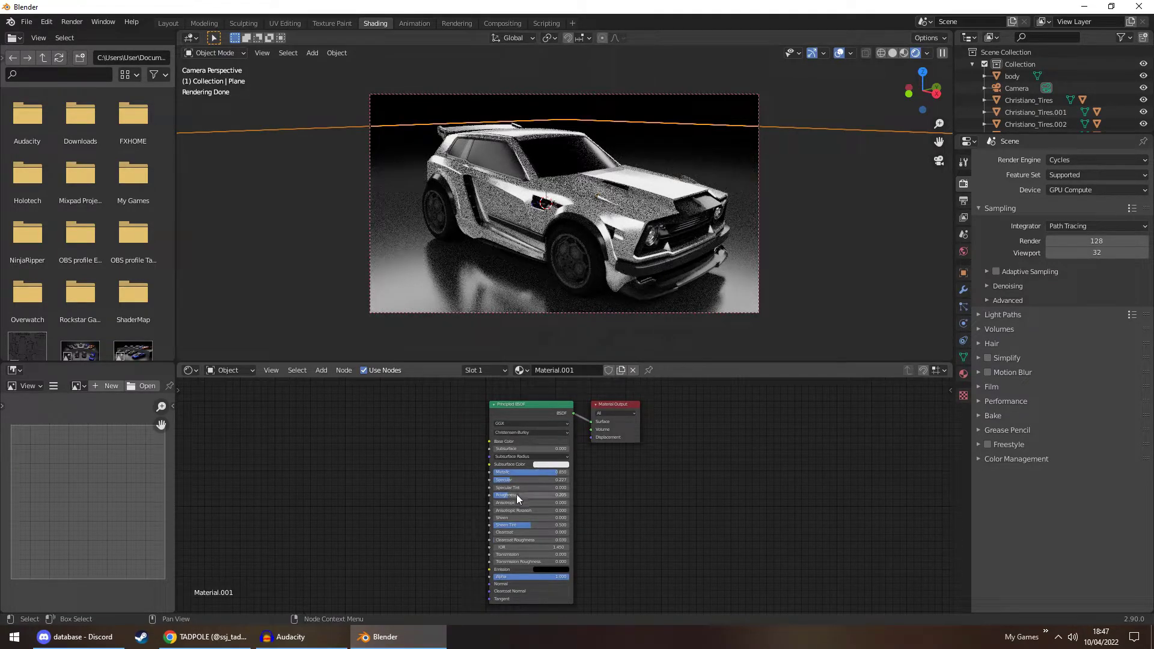
{"action": "left_click_drag", "start_coordinate": [517, 494], "coordinate": [505, 499]}
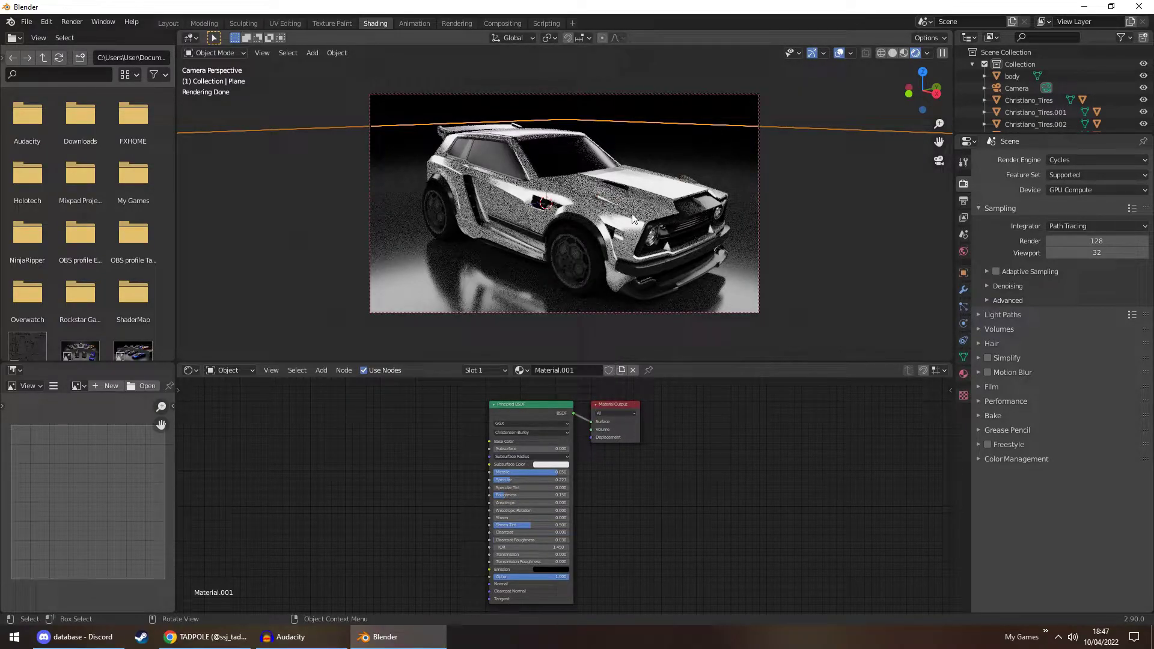
Deselect the floor plane, then open the render settings in the Layout workspace with viewport overlays on in camera view
{"action": "left_click", "coordinate": [697, 115]}
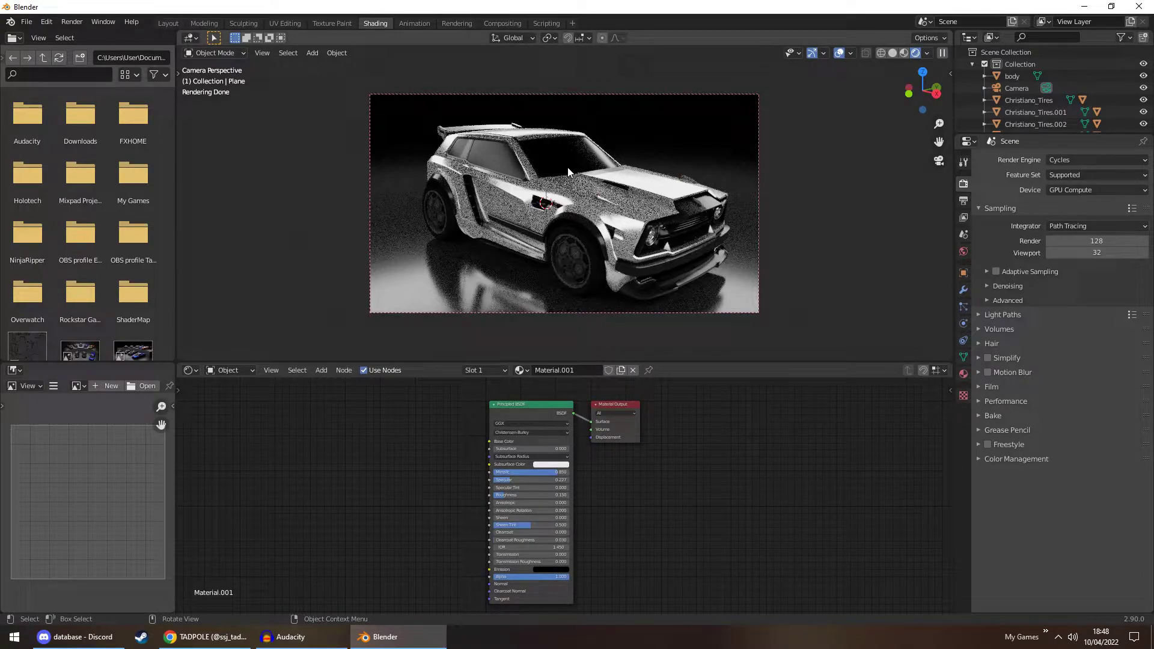
{"action": "left_click", "coordinate": [170, 23]}
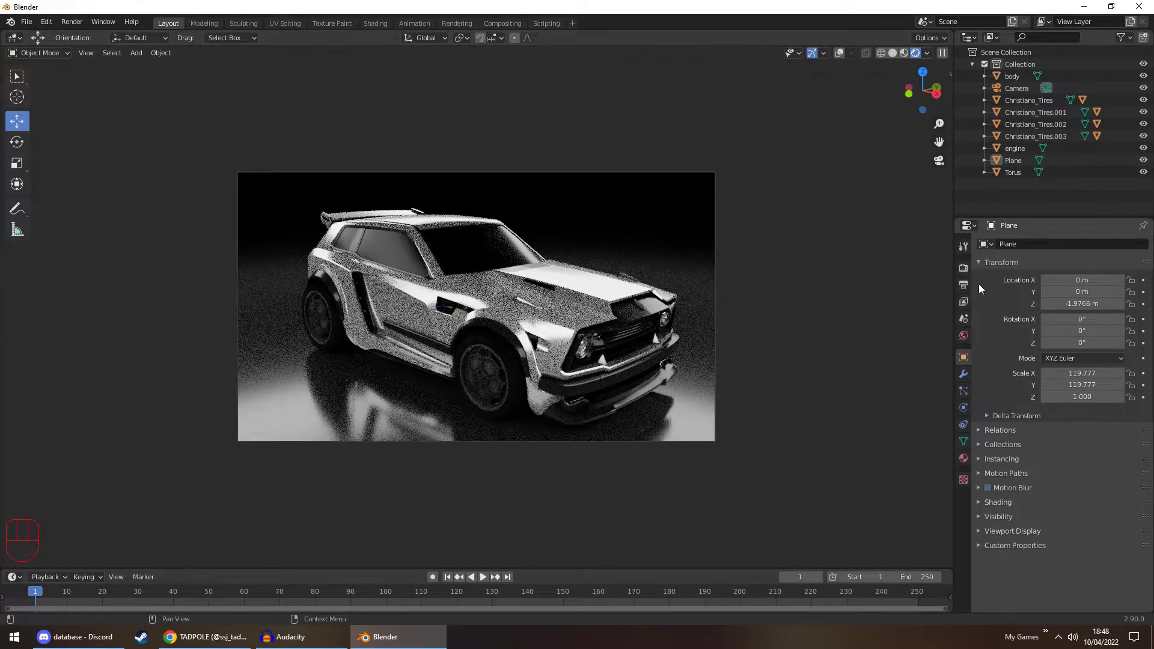
{"action": "left_click", "coordinate": [963, 269]}
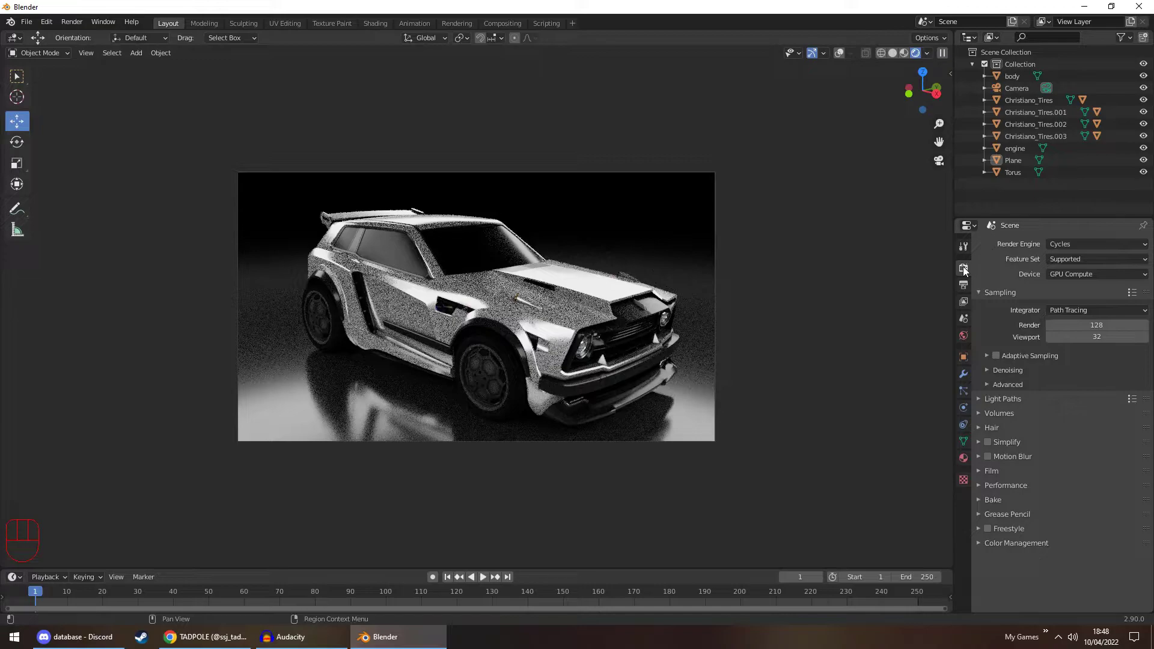
{"action": "left_click", "coordinate": [1086, 338]}
{"action": "left_click", "coordinate": [839, 53]}
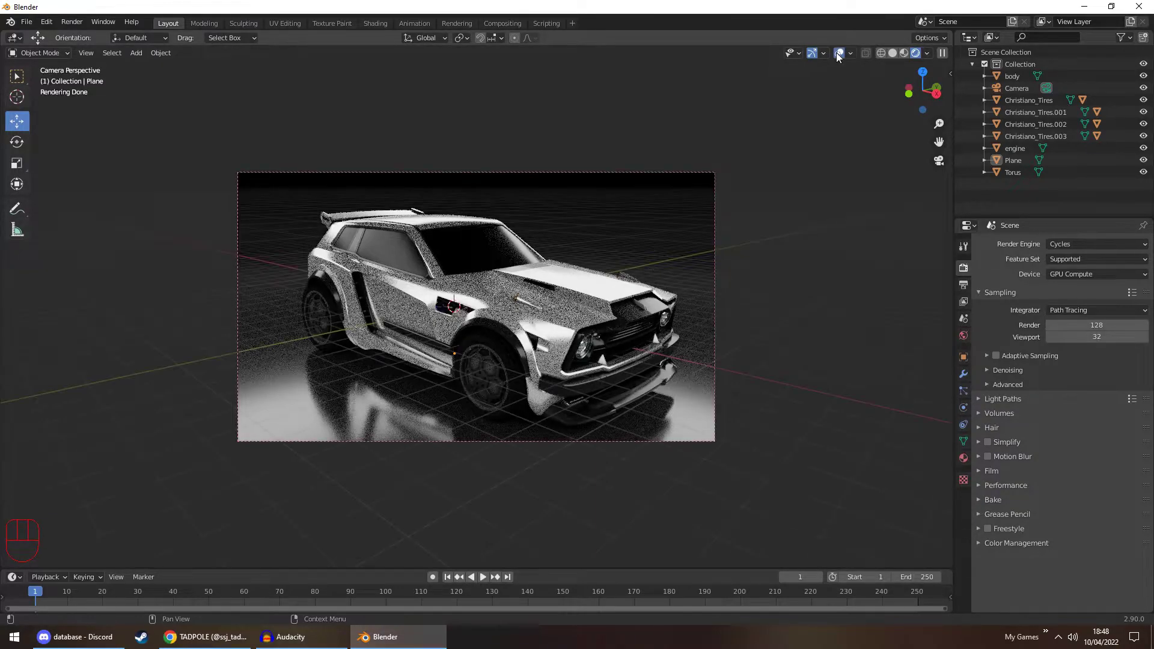
{"action": "middle_click_drag", "start_coordinate": [831, 243], "coordinate": [929, 135]}
{"action": "left_click", "coordinate": [938, 160]}
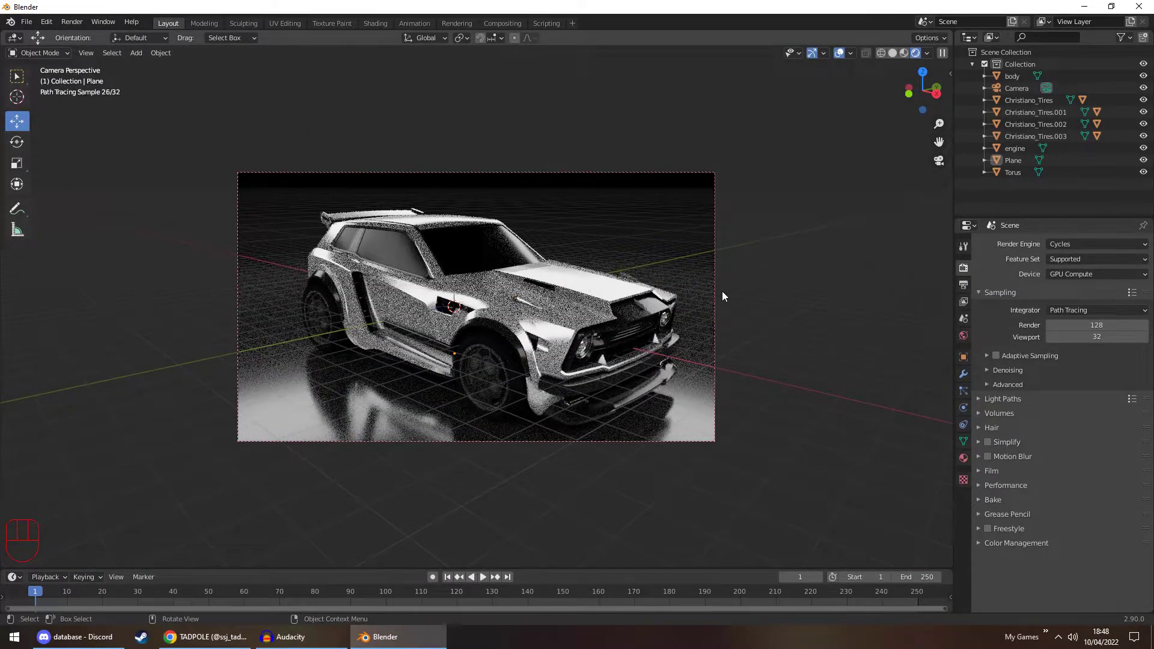
Set the Cycles sampling to 0 viewport samples and 512 render samples
{"action": "left_click", "coordinate": [1084, 340]}
{"action": "type", "text": "0"}
{"action": "key", "text": "Return"}
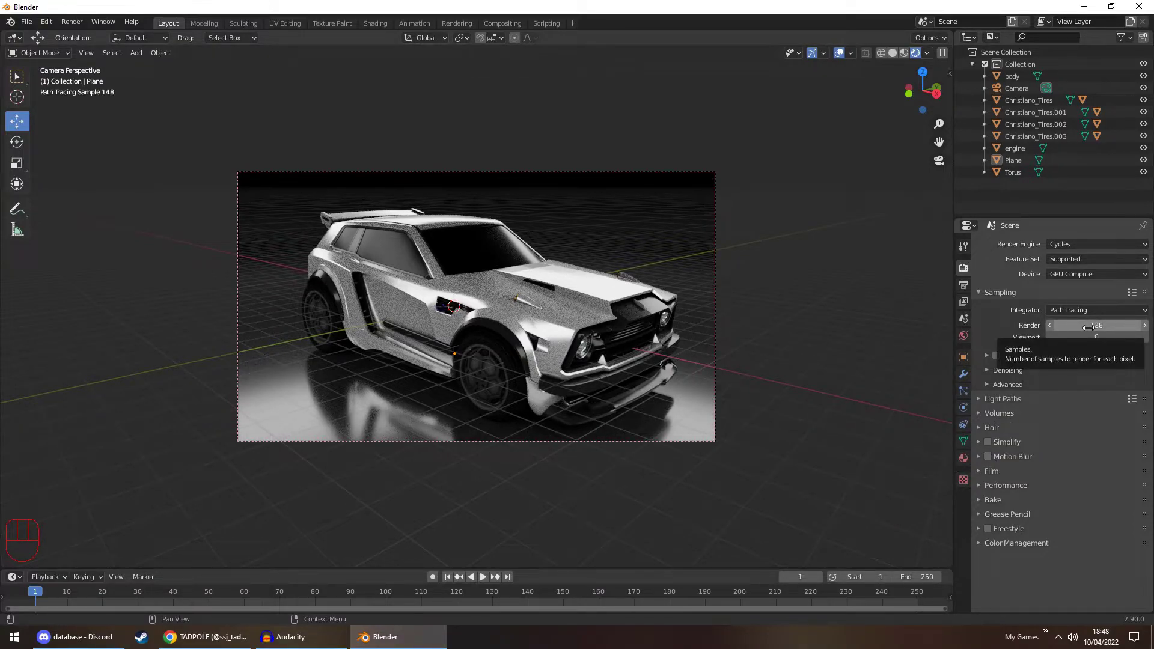
{"action": "left_click", "coordinate": [1089, 327]}
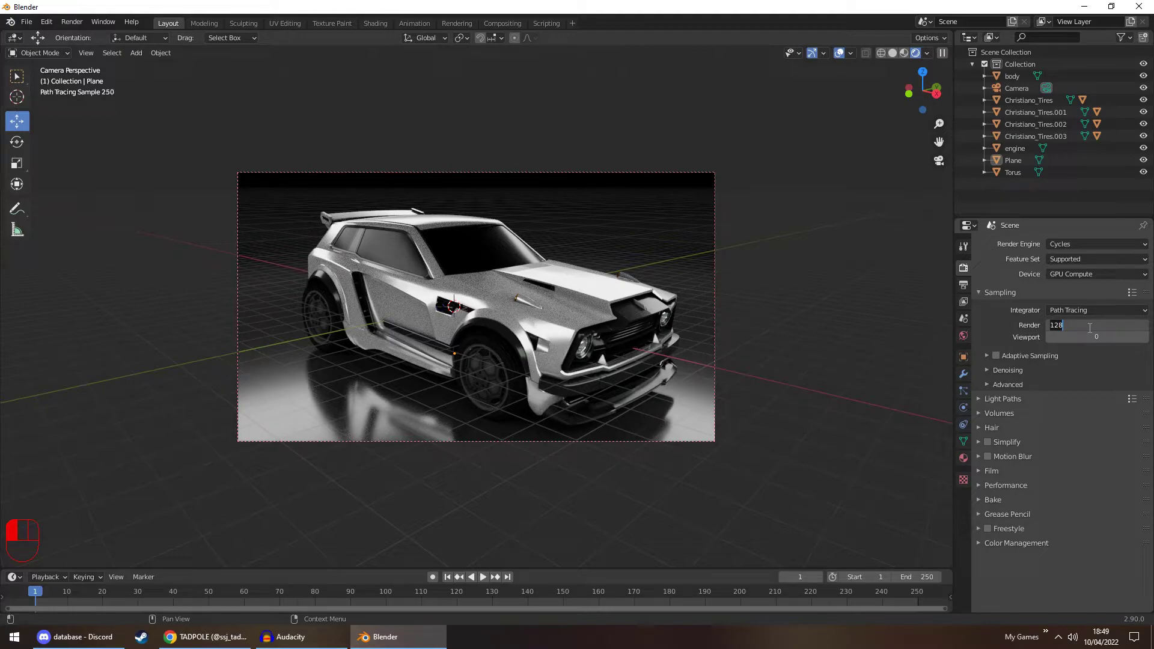
{"action": "type", "text": "512"}
{"action": "key", "text": "Return"}
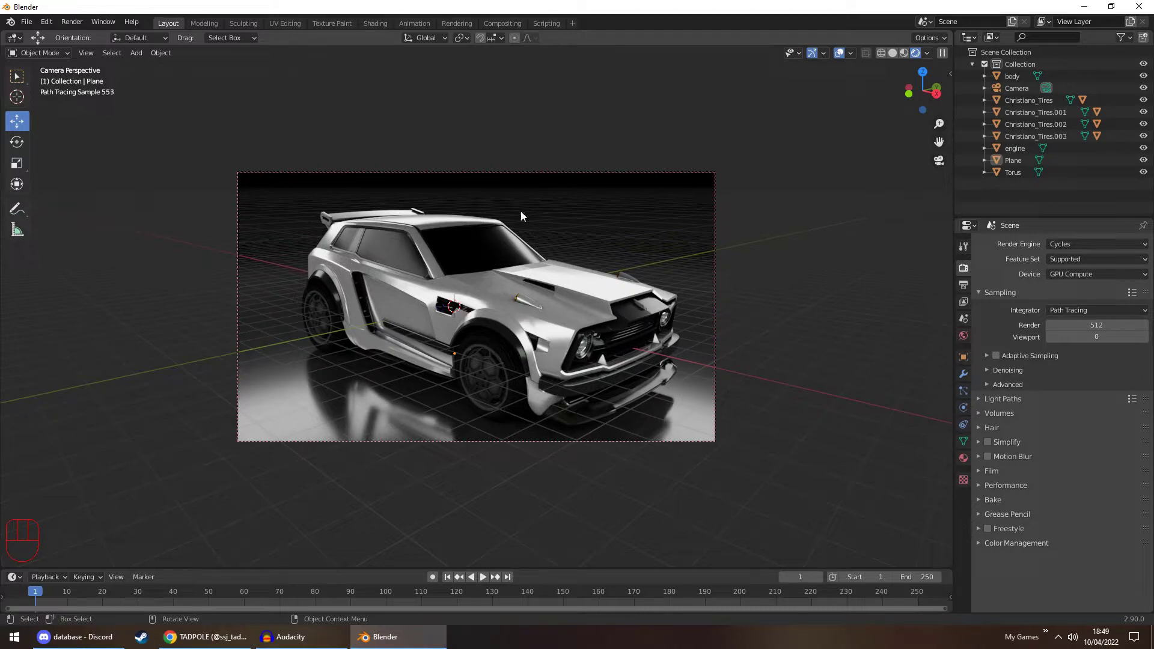
Set the light path maximum bounces to 6 total, 5 for transparency and 7 for transmission
{"action": "left_click", "coordinate": [981, 400]}
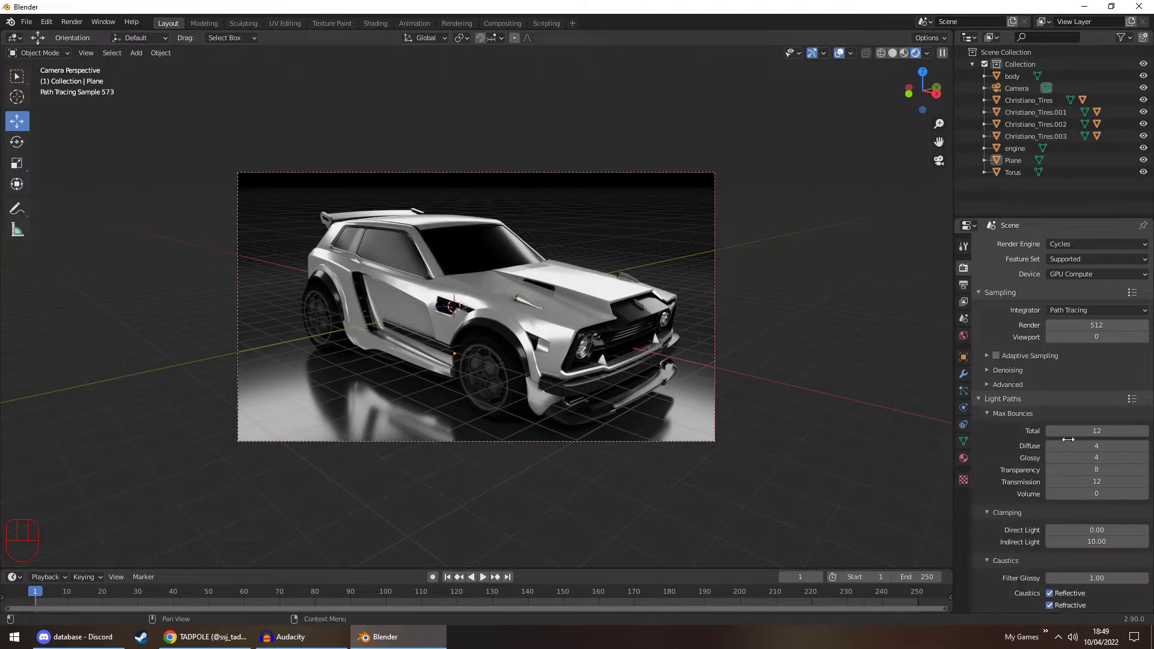
{"action": "left_click", "coordinate": [1085, 431]}
{"action": "type", "text": "6"}
{"action": "key", "text": "Return"}
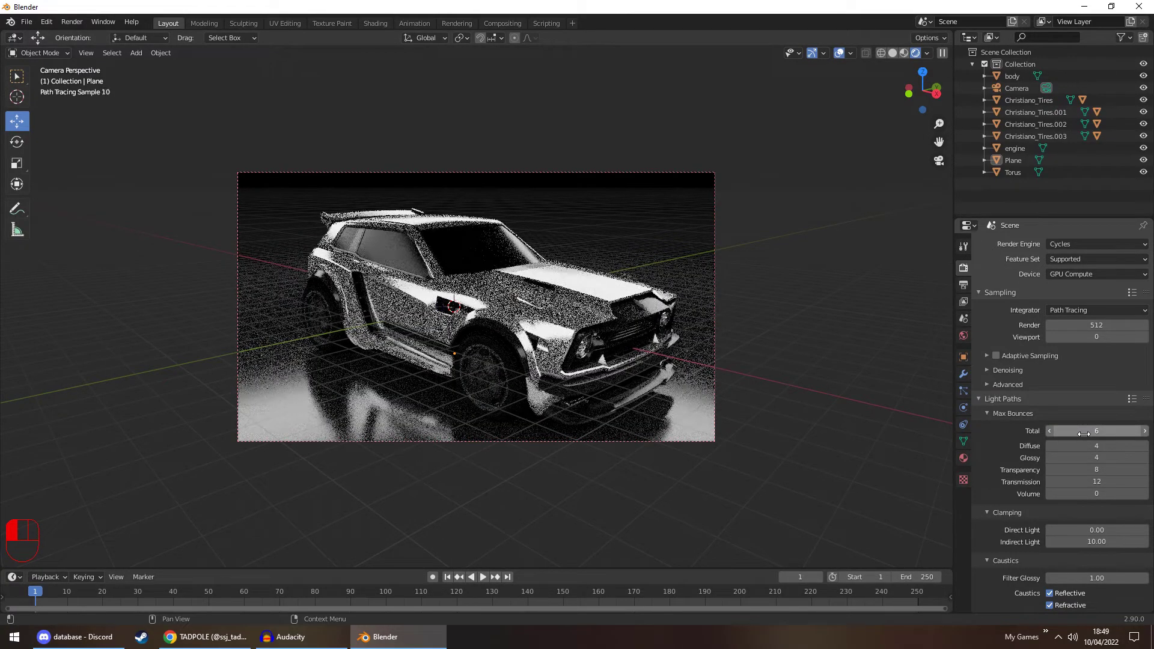
{"action": "left_click", "coordinate": [1094, 469]}
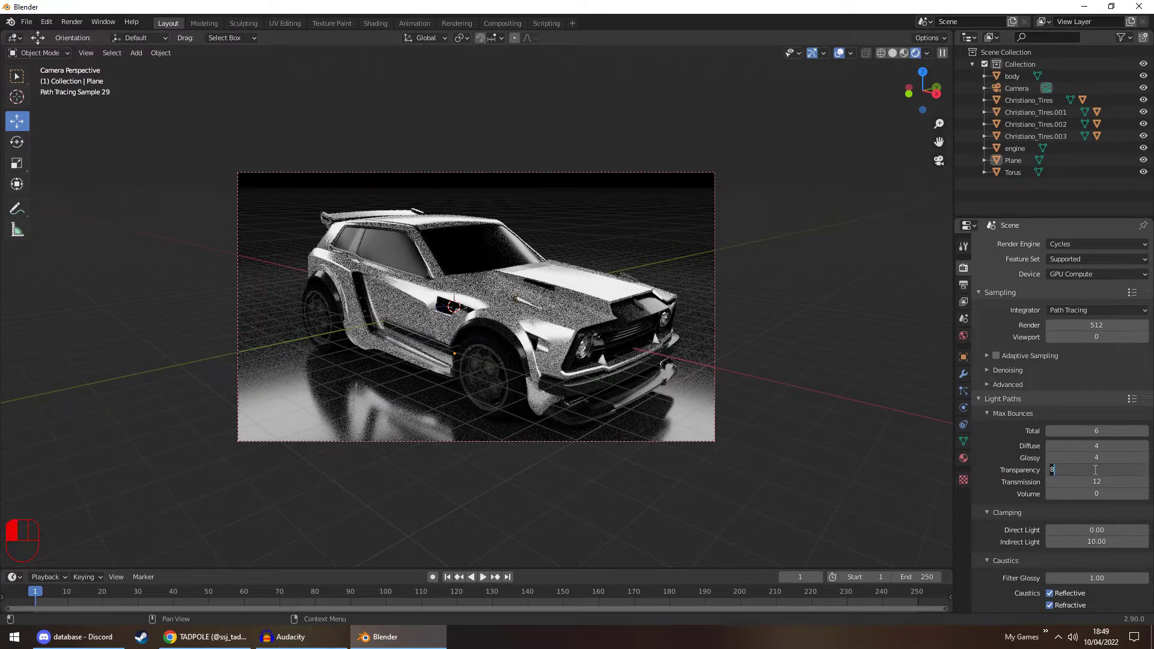
{"action": "type", "text": "5"}
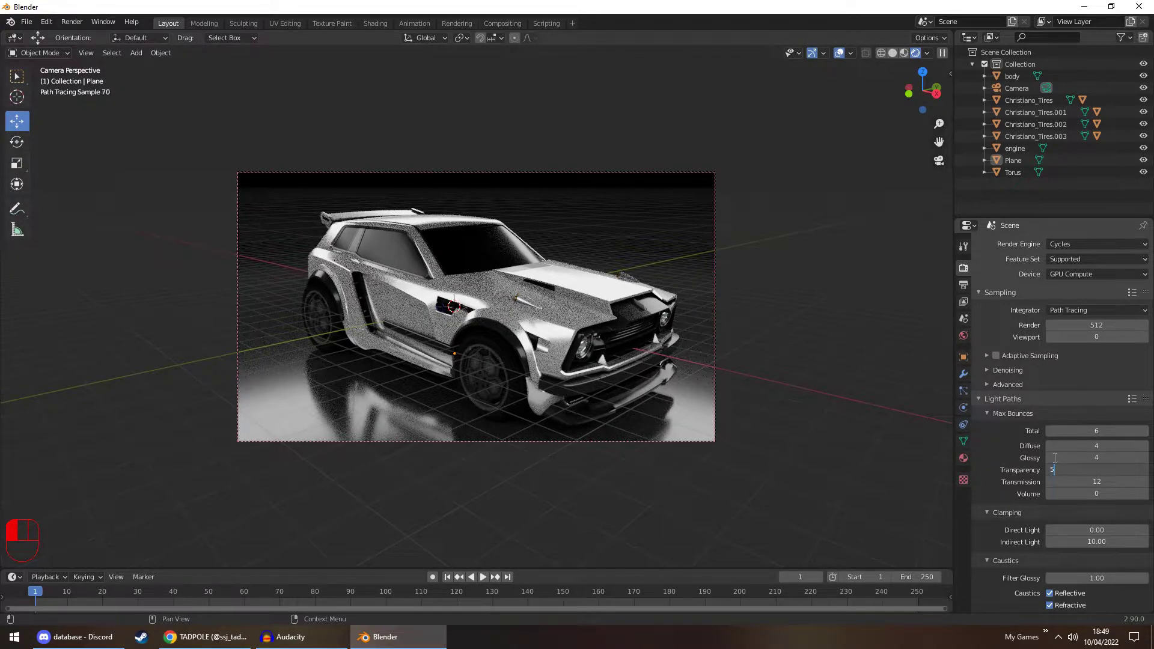
{"action": "key", "text": "Return"}
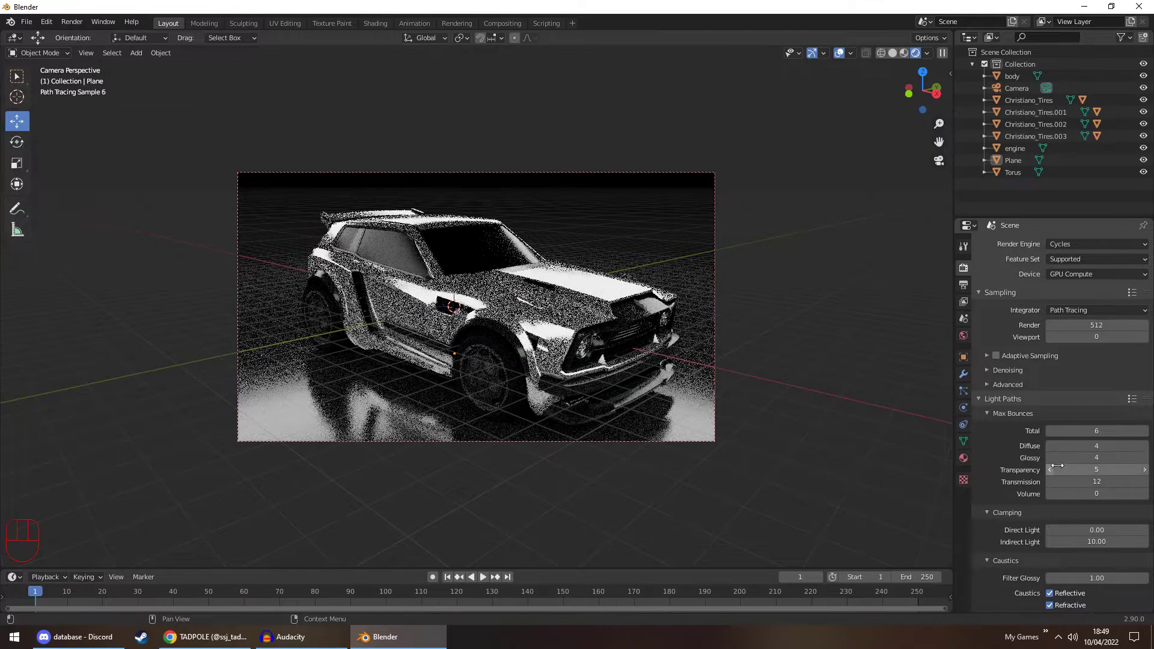
{"action": "left_click", "coordinate": [1079, 482]}
{"action": "type", "text": "7"}
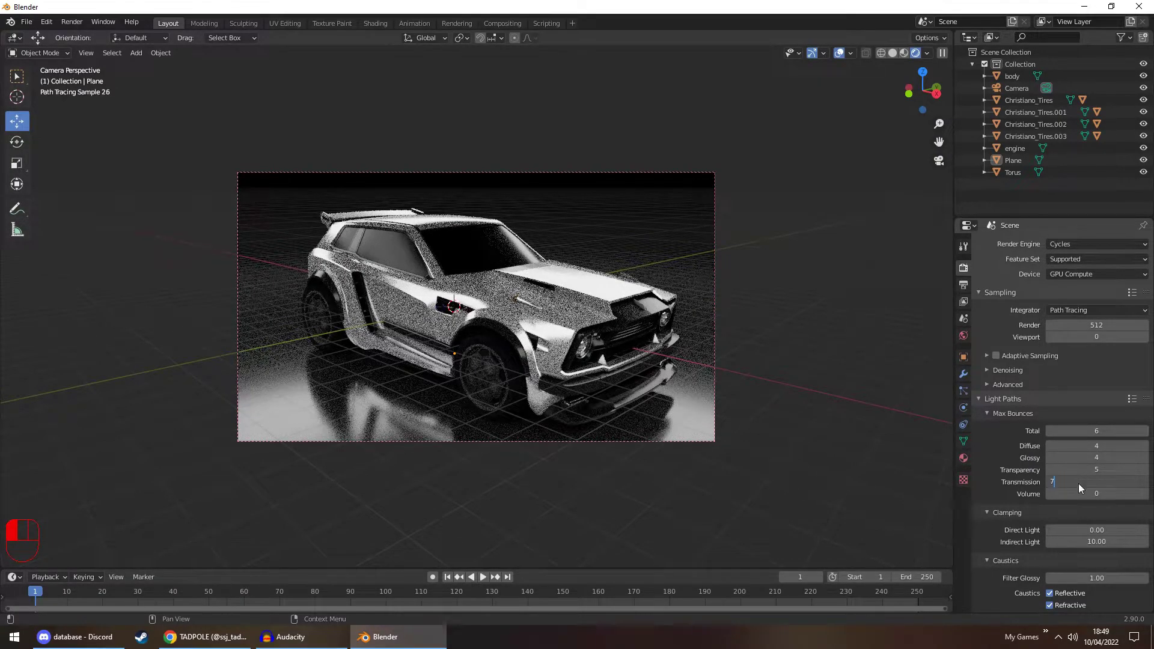
{"action": "key", "text": "Return"}
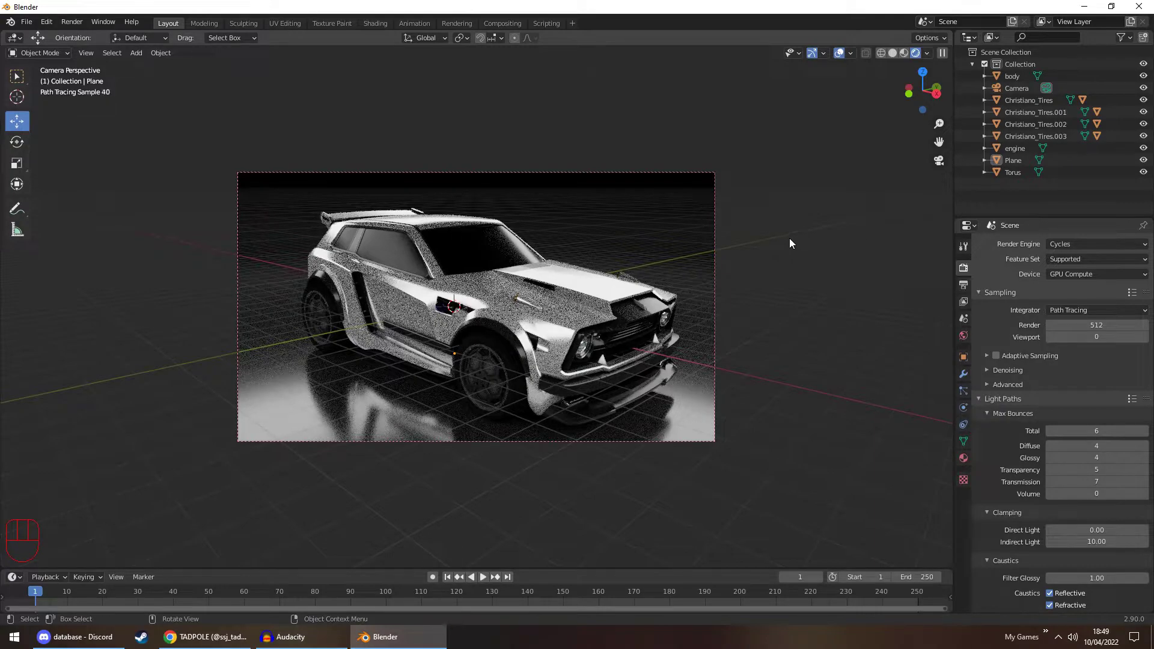
{"action": "left_click", "coordinate": [984, 399]}
Review the denoising and render device options and examine the car's render with the viewport overlays hidden
{"action": "left_click", "coordinate": [987, 371]}
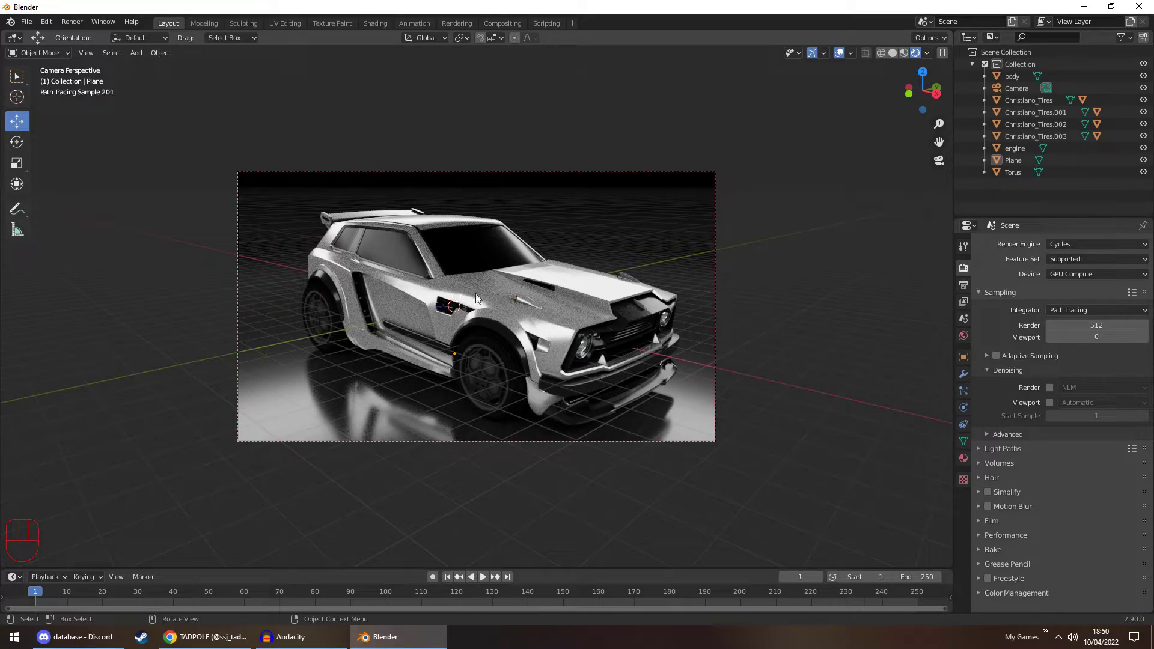
{"action": "left_click", "coordinate": [987, 370]}
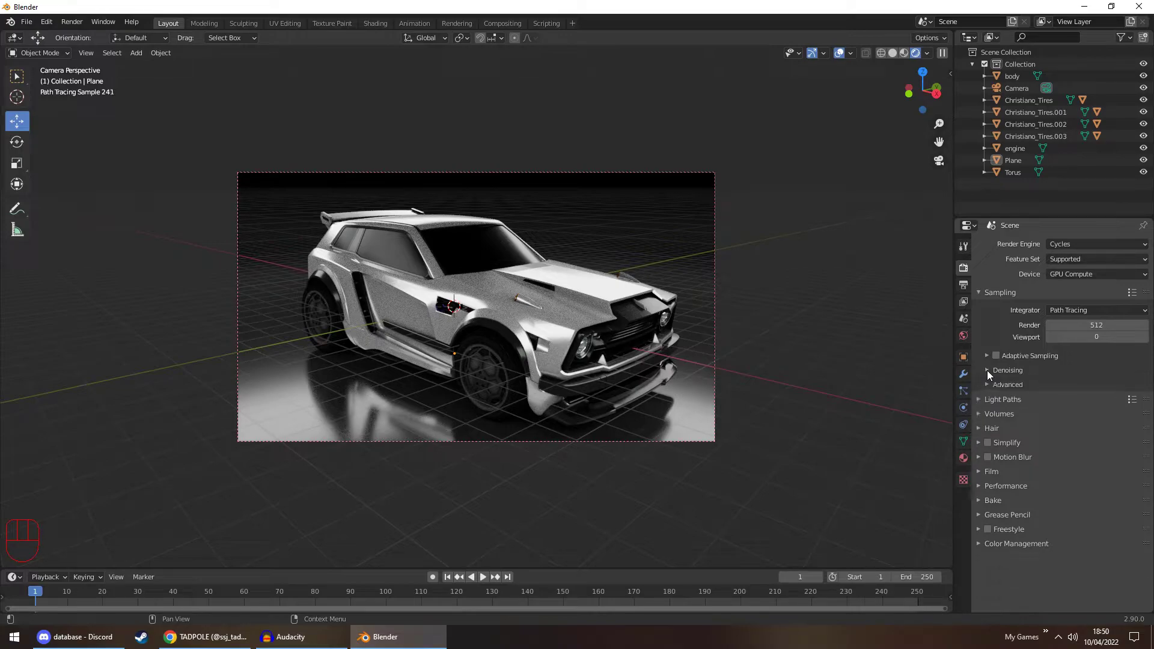
{"action": "left_click", "coordinate": [655, 124]}
{"action": "left_click", "coordinate": [671, 146]}
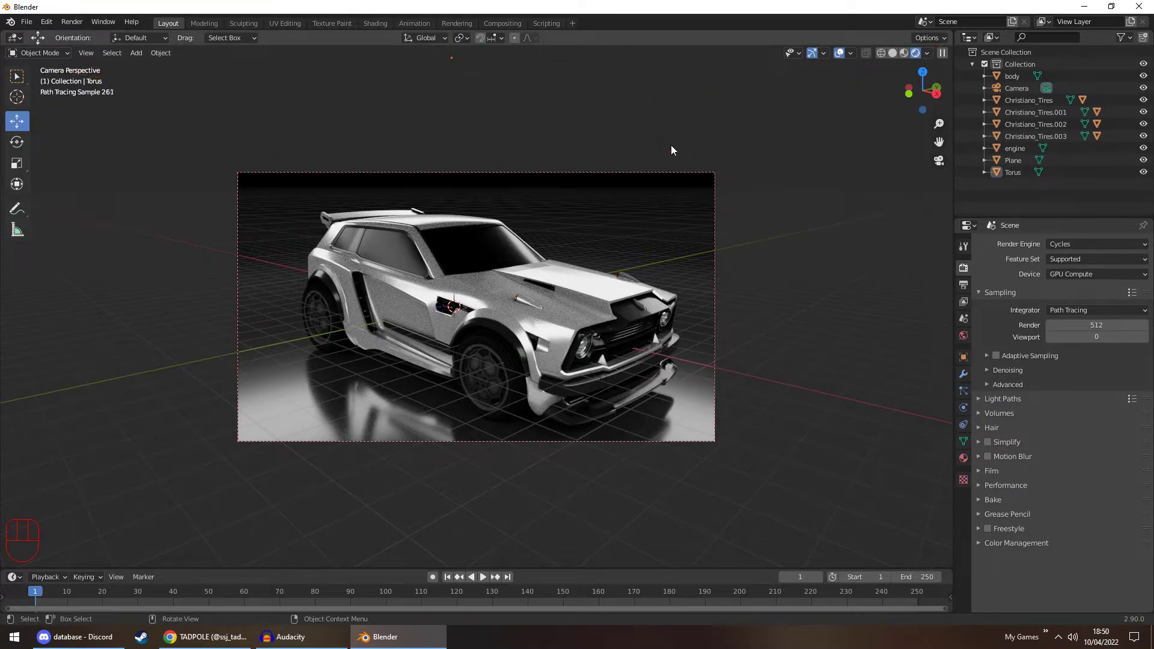
{"action": "left_click", "coordinate": [839, 53]}
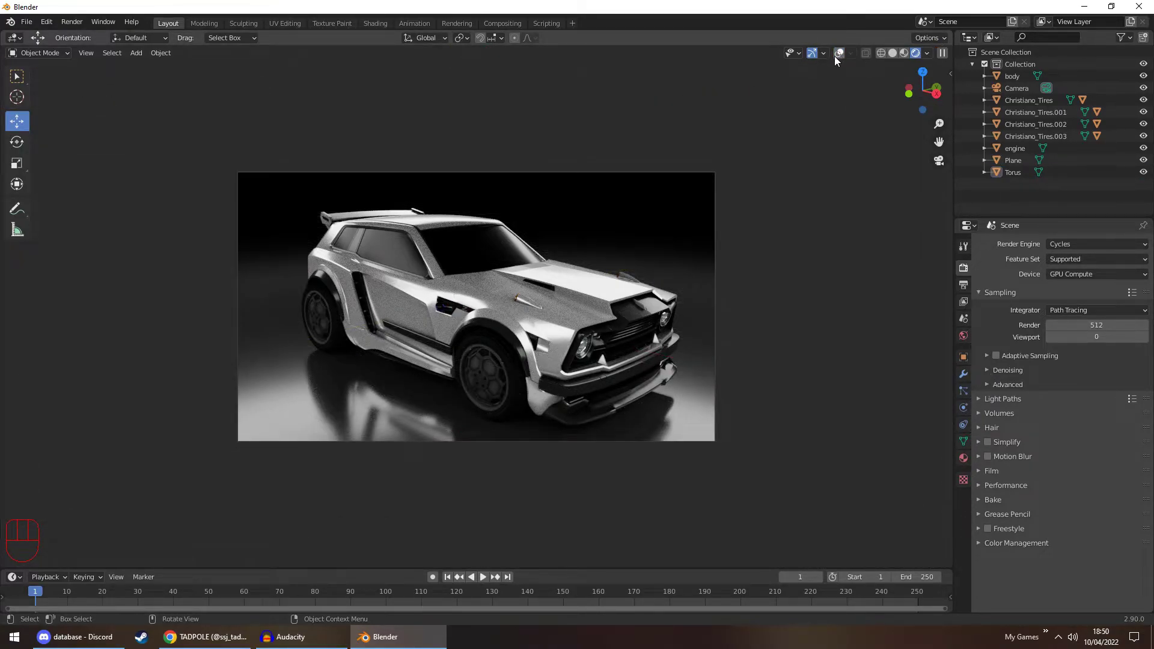
{"action": "left_click", "coordinate": [838, 54]}
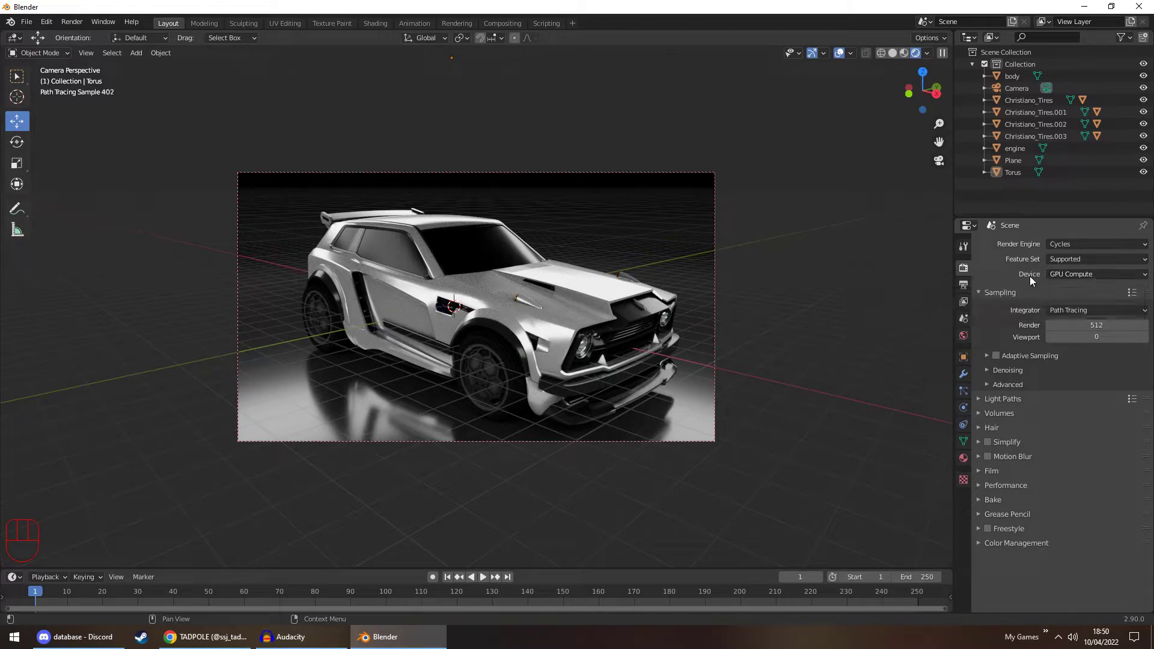
{"action": "left_click_drag", "start_coordinate": [1061, 276], "coordinate": [1066, 301]}
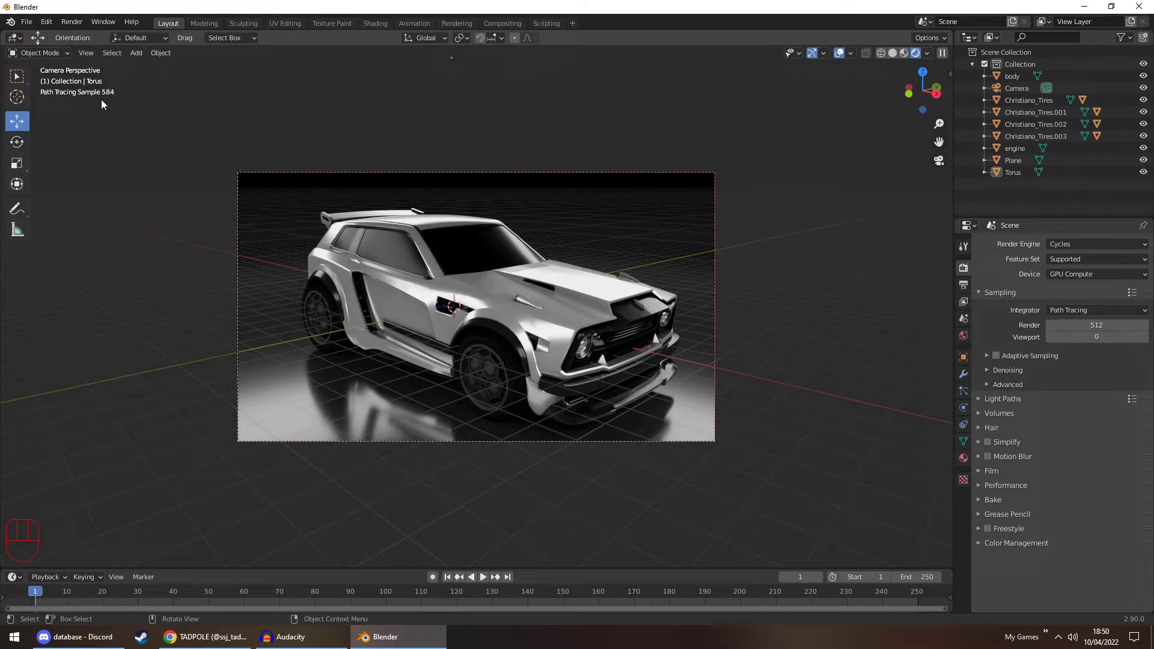
{"action": "left_click", "coordinate": [839, 54]}
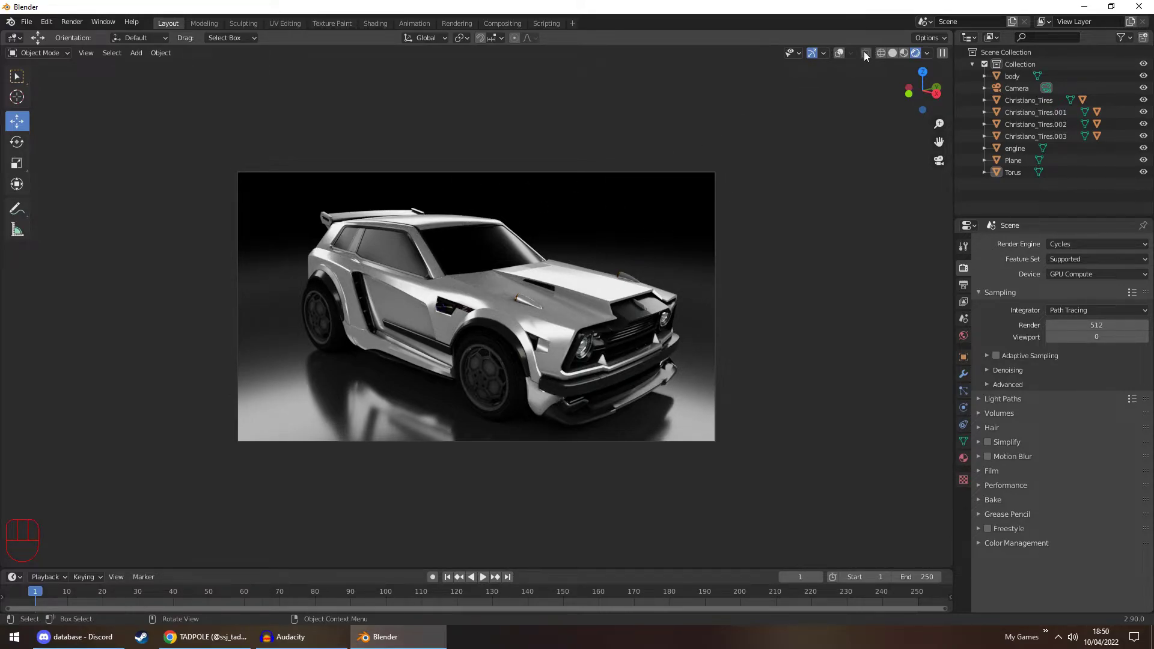
{"action": "left_click", "coordinate": [839, 52]}
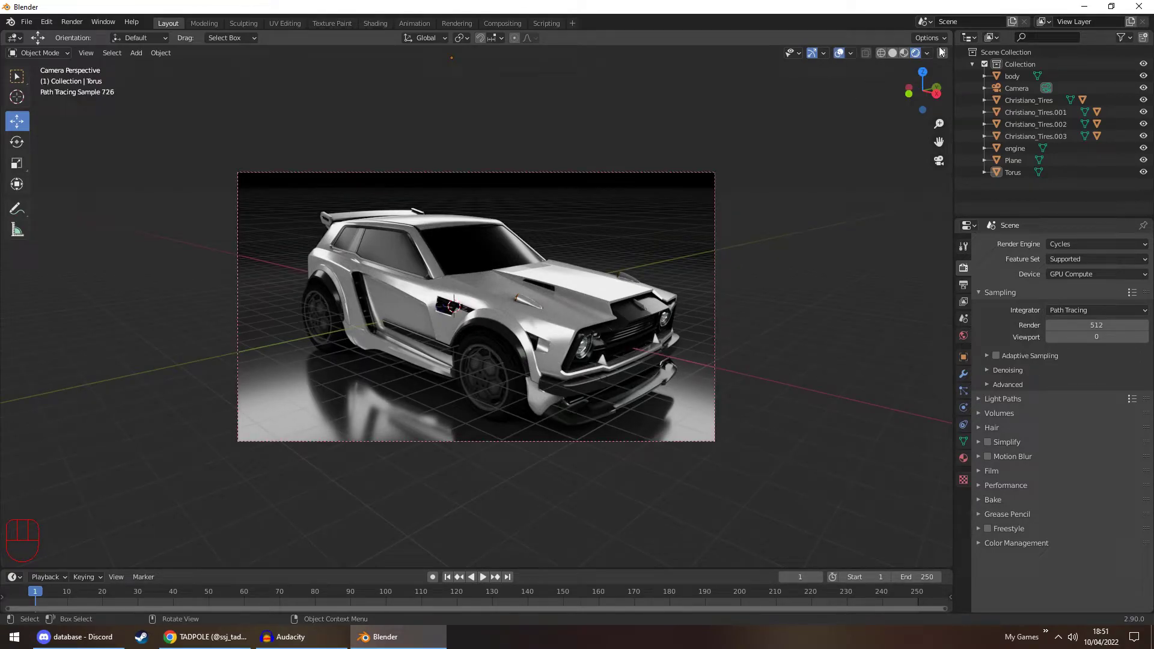
Hide the torus and the floor plane in material preview, and show the car alone in rendered shading
{"action": "left_click", "coordinate": [905, 53]}
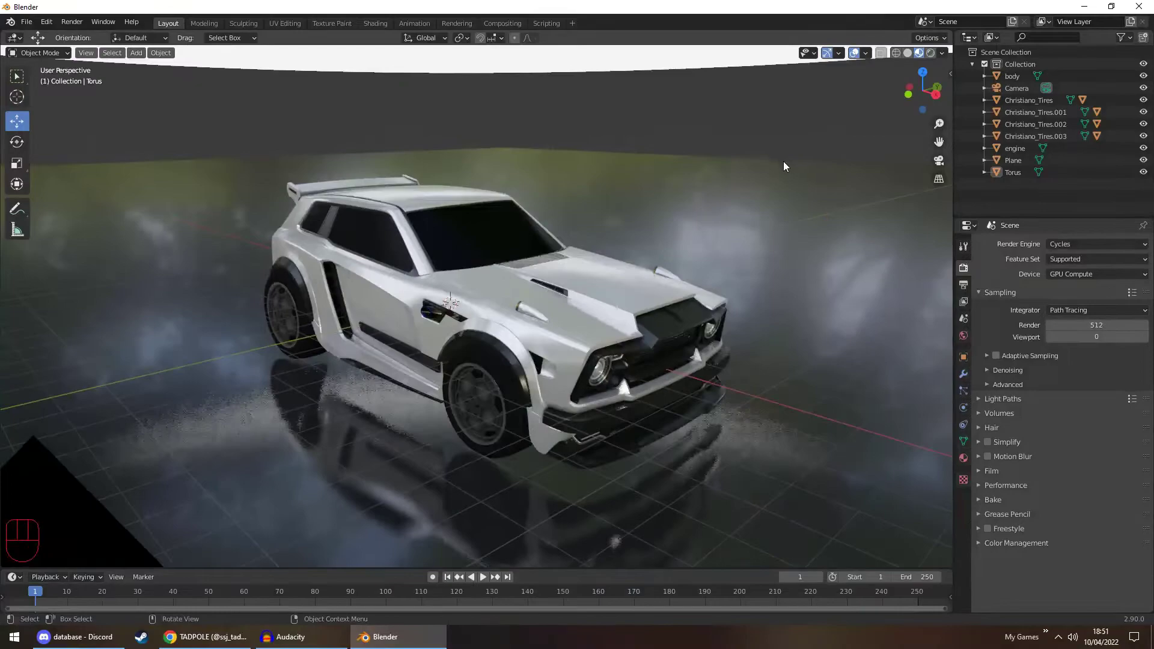
{"action": "middle_click_drag", "start_coordinate": [784, 161], "coordinate": [734, 304]}
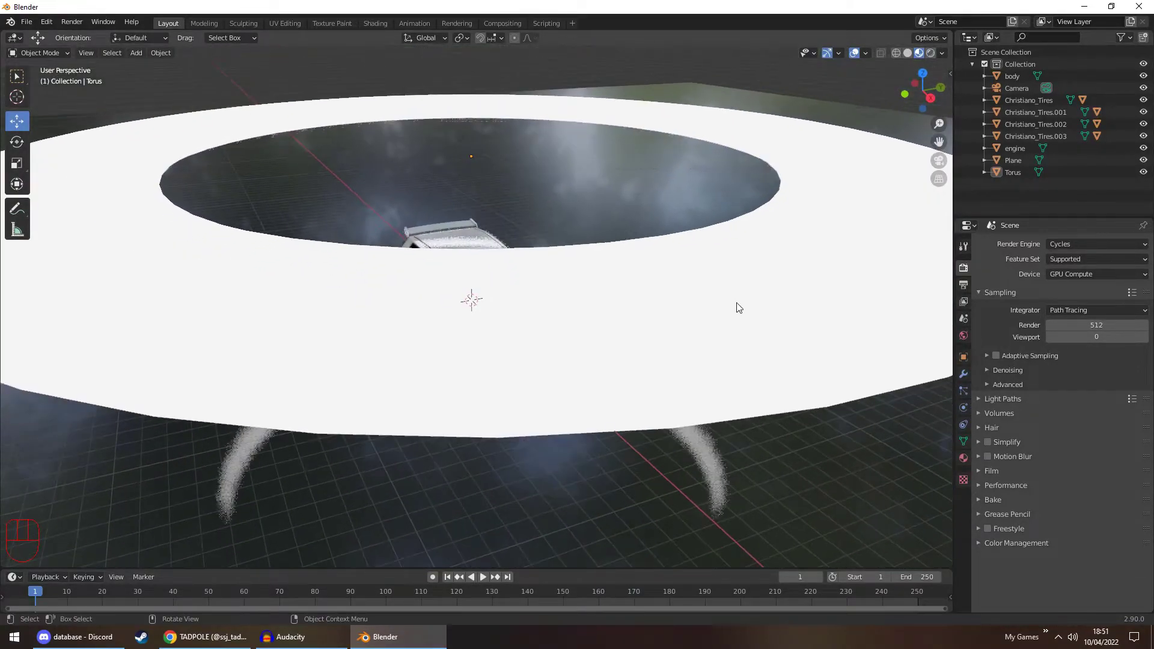
{"action": "left_click", "coordinate": [733, 304]}
{"action": "key", "text": "h"}
{"action": "left_click", "coordinate": [654, 265]}
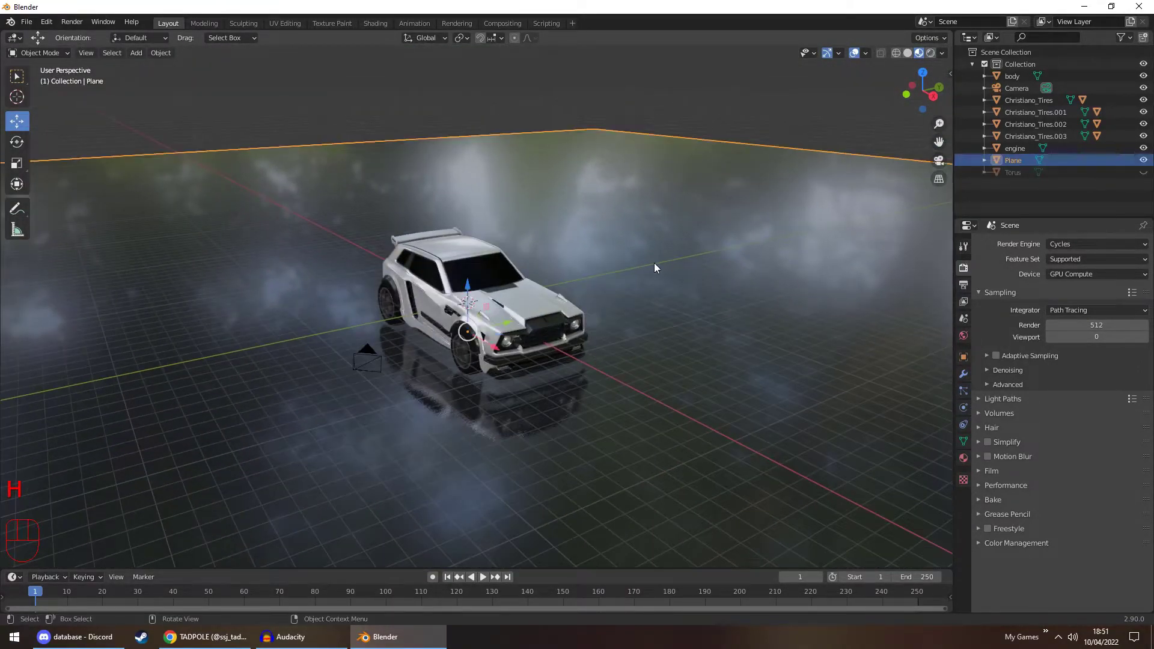
{"action": "key", "text": "h"}
{"action": "middle_click_drag", "start_coordinate": [648, 261], "coordinate": [645, 262]}
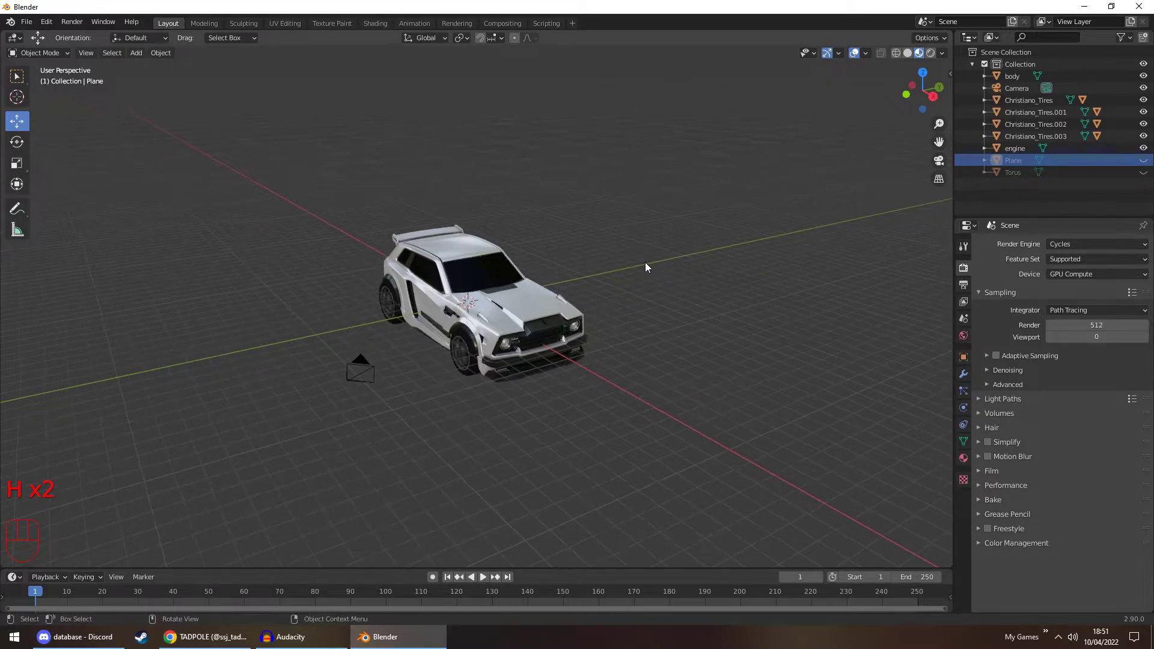
{"action": "left_click", "coordinate": [930, 52]}
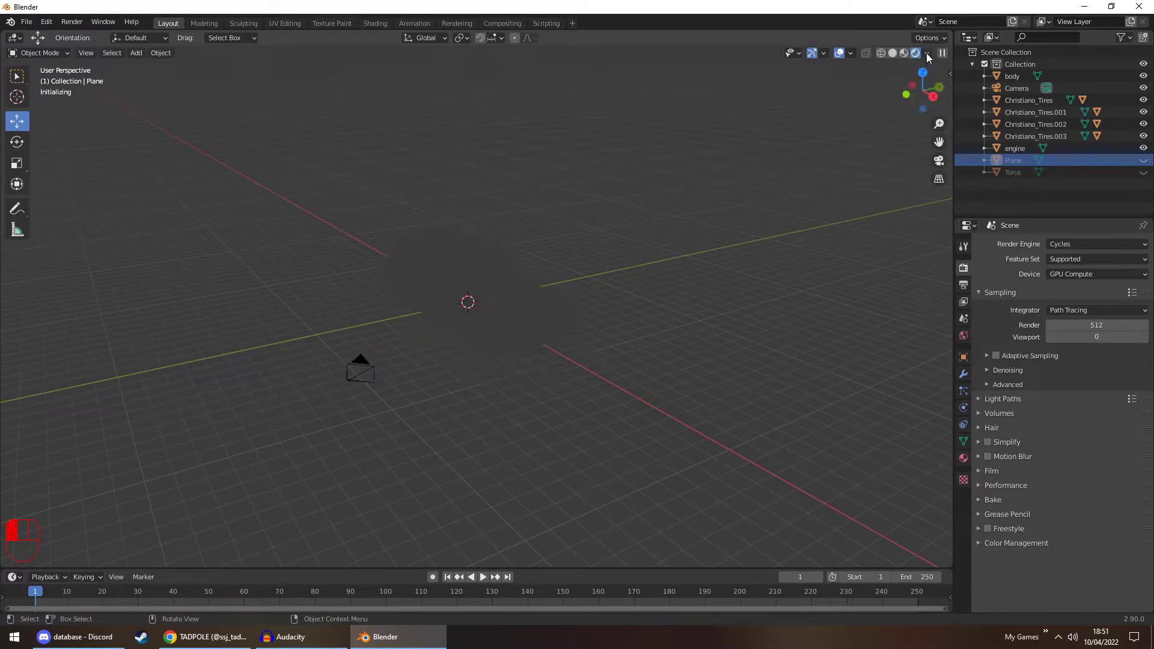
Unhide the floor plane and the torus and return to the camera view
{"action": "left_click", "coordinate": [1143, 160]}
{"action": "left_click", "coordinate": [1143, 171]}
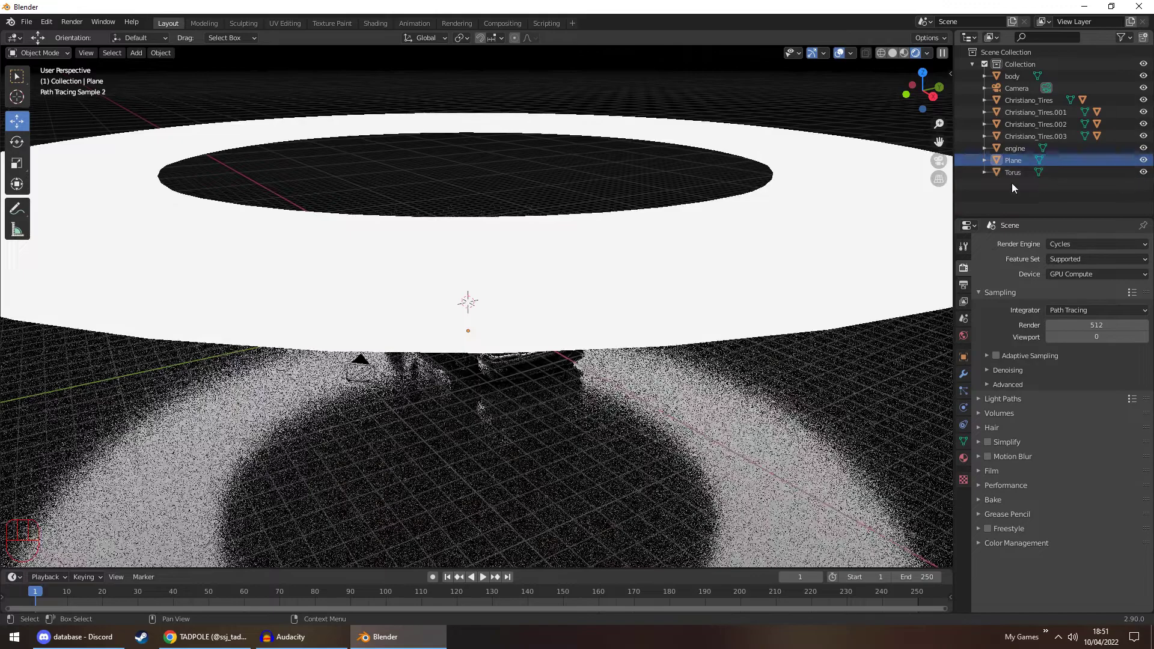
{"action": "left_click", "coordinate": [940, 160]}
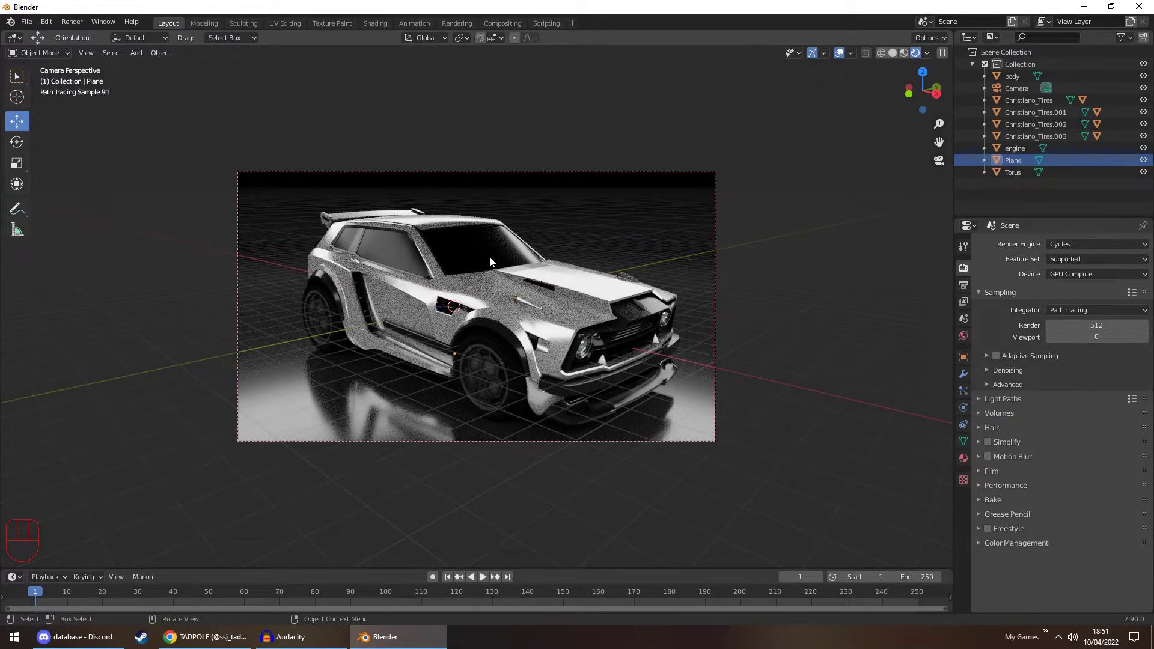
Select the car body in material preview and open it in the UV Editing workspace with a wider 3D viewport
{"action": "left_click", "coordinate": [903, 54]}
{"action": "left_click", "coordinate": [525, 290]}
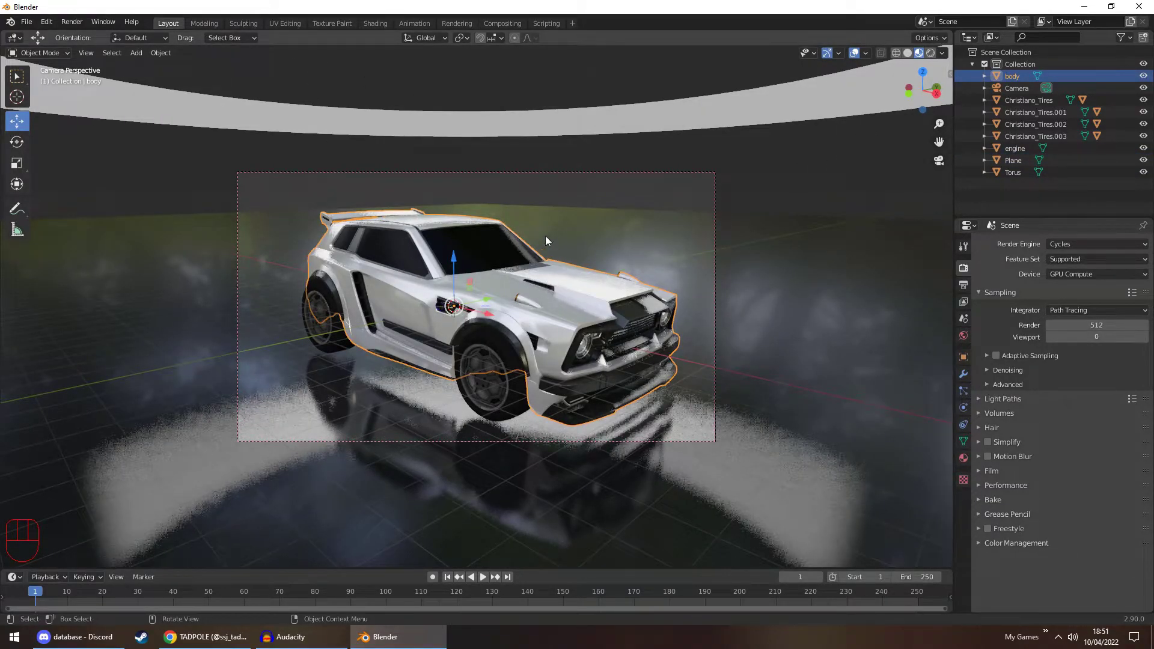
{"action": "left_click", "coordinate": [284, 23]}
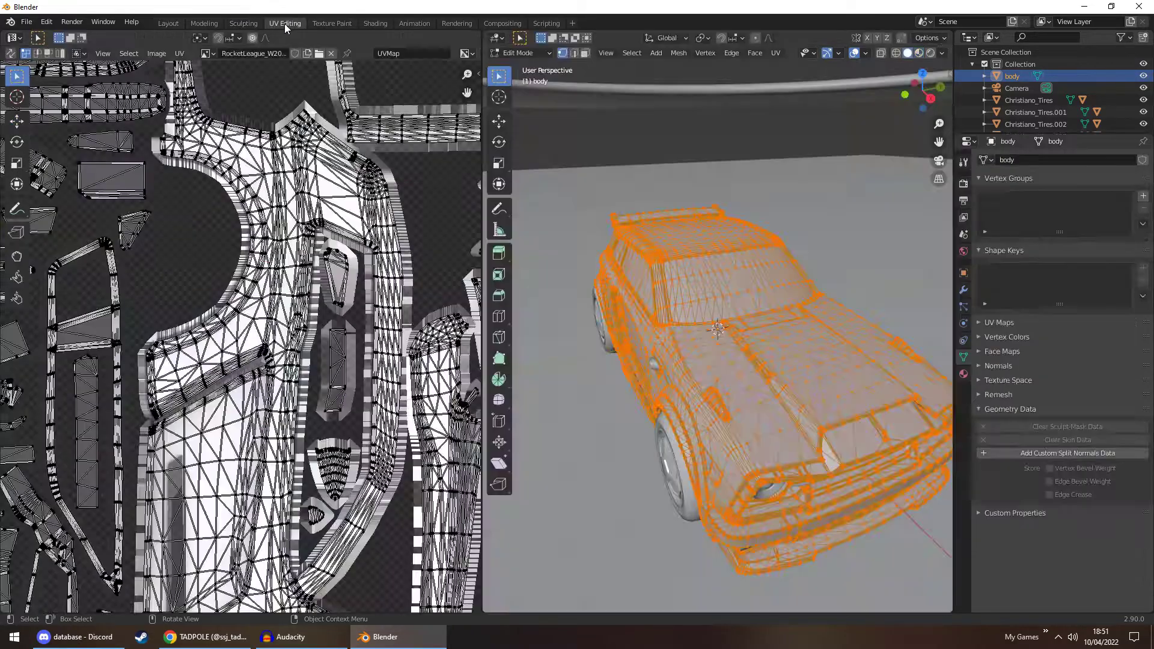
{"action": "left_click_drag", "start_coordinate": [485, 222], "coordinate": [290, 222]}
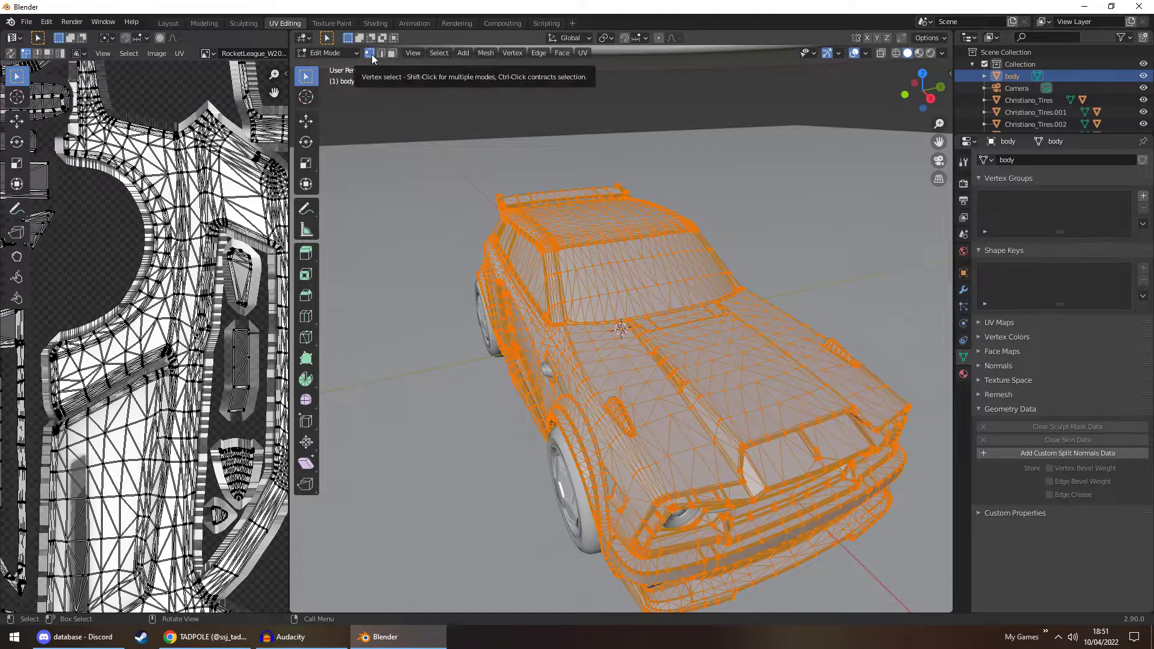
Clear the selection on the car body's mesh, switch to face selection and pick a single windshield face
{"action": "key", "text": "alt+a"}
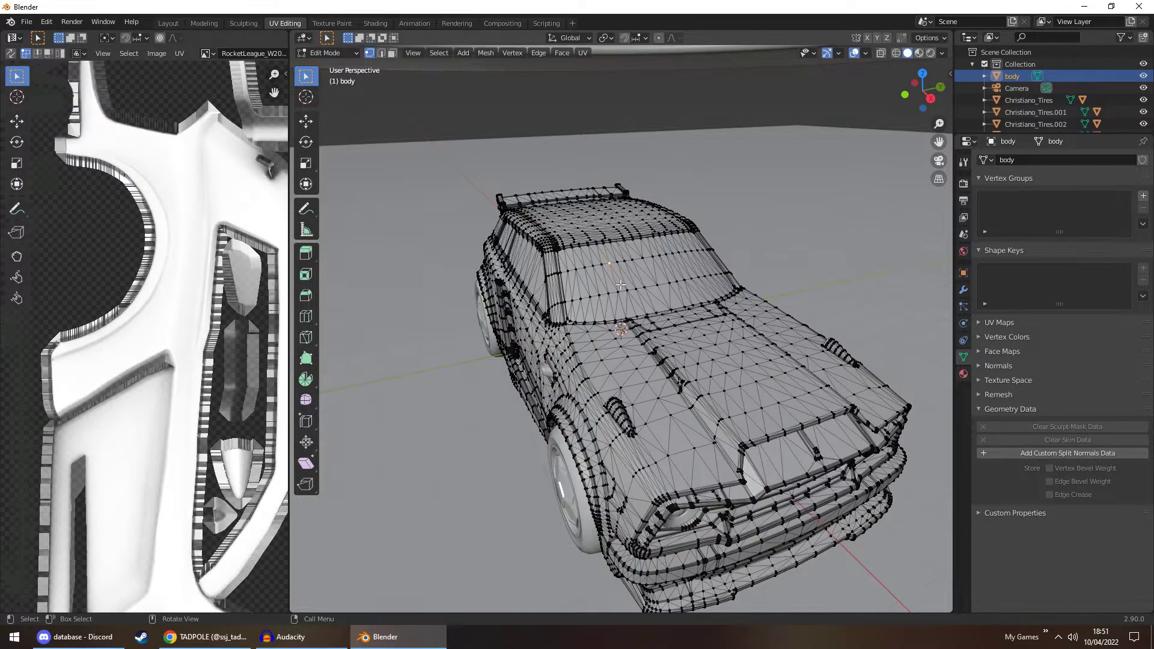
{"action": "left_click", "coordinate": [633, 260]}
{"action": "left_click", "coordinate": [381, 56]}
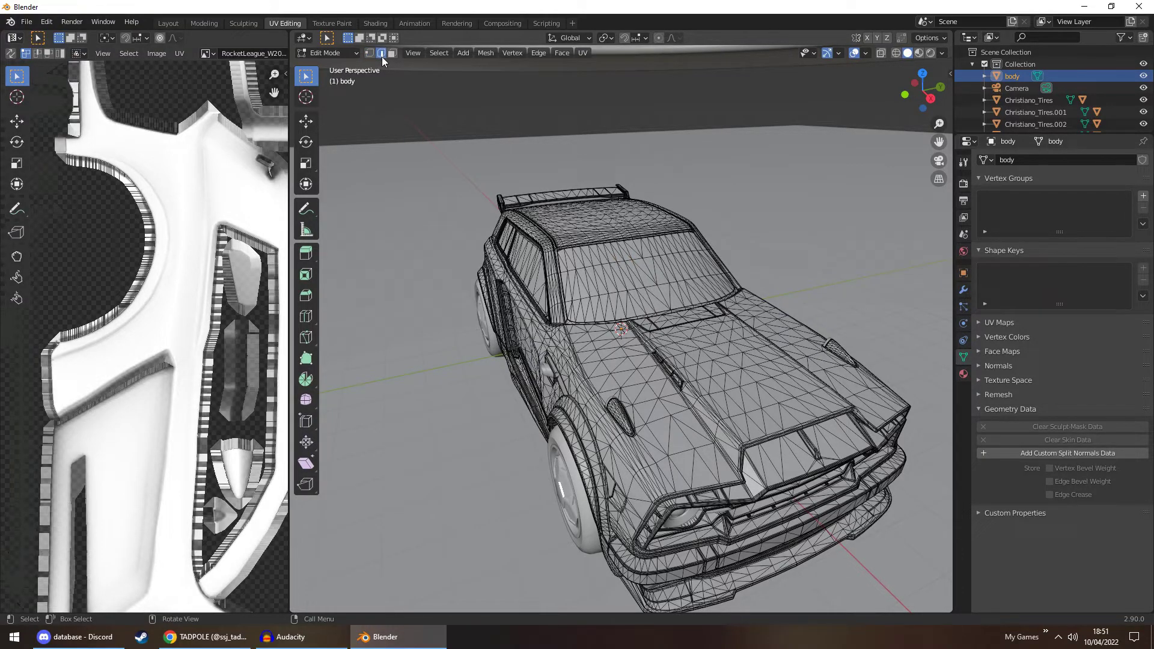
{"action": "left_click", "coordinate": [615, 276]}
{"action": "left_click", "coordinate": [392, 53]}
{"action": "left_click", "coordinate": [619, 280]}
Select all the faces of the car's windshield
{"action": "middle_click_drag", "start_coordinate": [677, 296], "coordinate": [830, 198]}
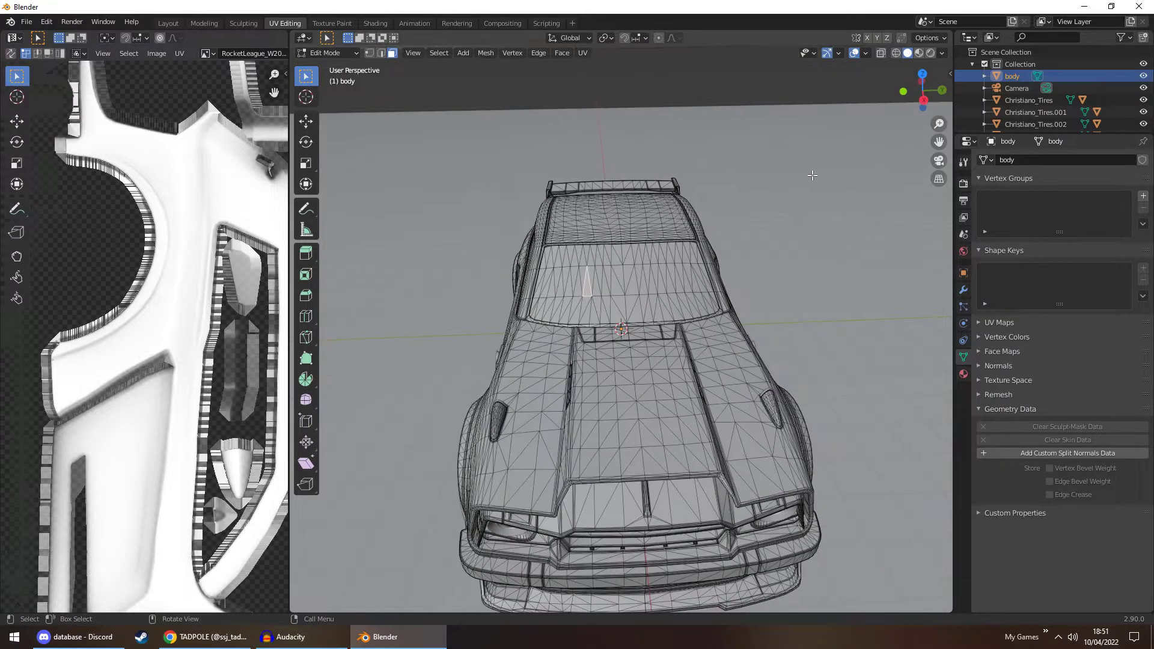
{"action": "left_click_drag", "start_coordinate": [915, 107], "coordinate": [612, 253]}
{"action": "scroll", "coordinate": [613, 254], "scroll_direction": "up", "scroll_amount": 4}
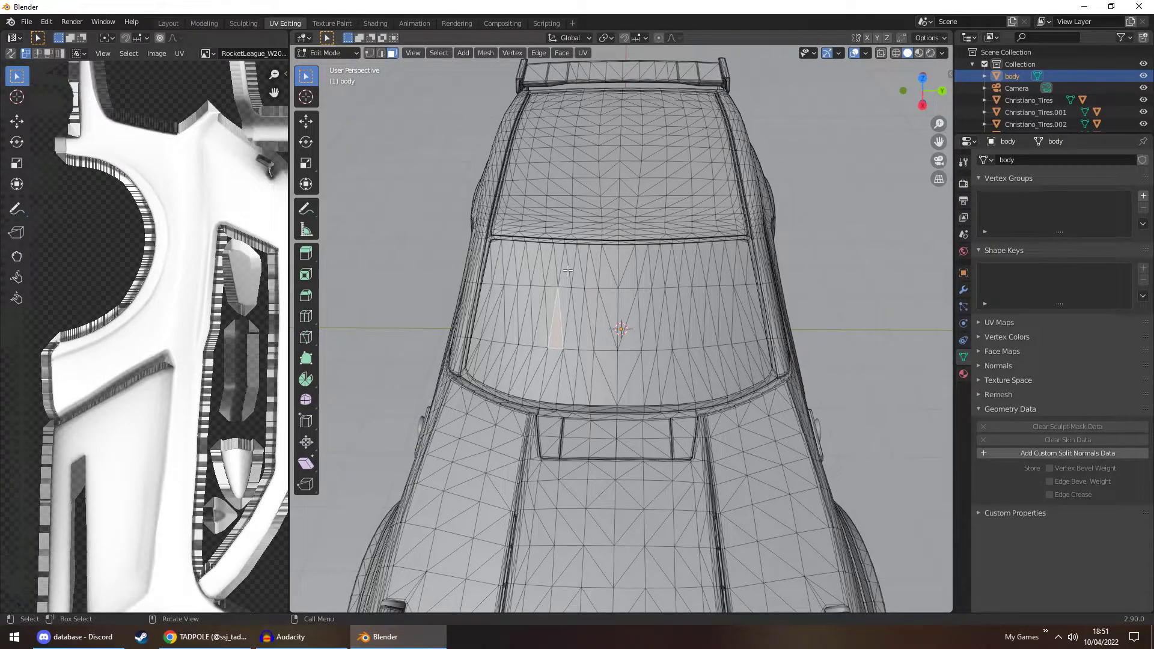
{"action": "left_click_drag", "start_coordinate": [490, 280], "coordinate": [749, 324]}
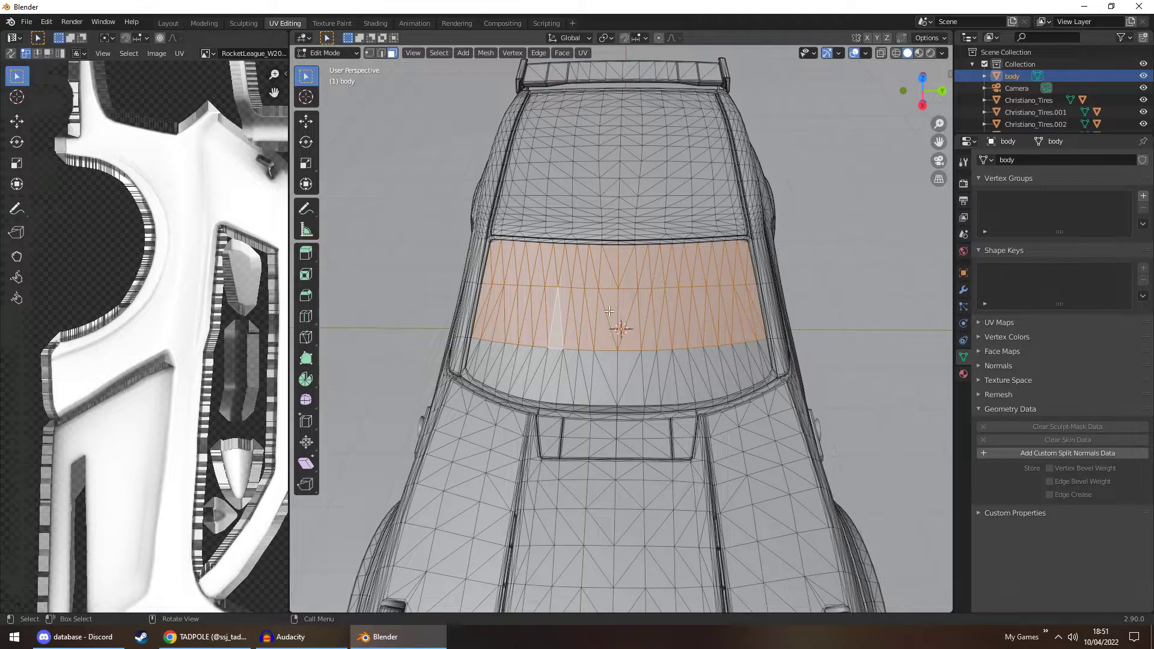
{"action": "left_click_drag", "start_coordinate": [478, 337], "coordinate": [770, 394]}
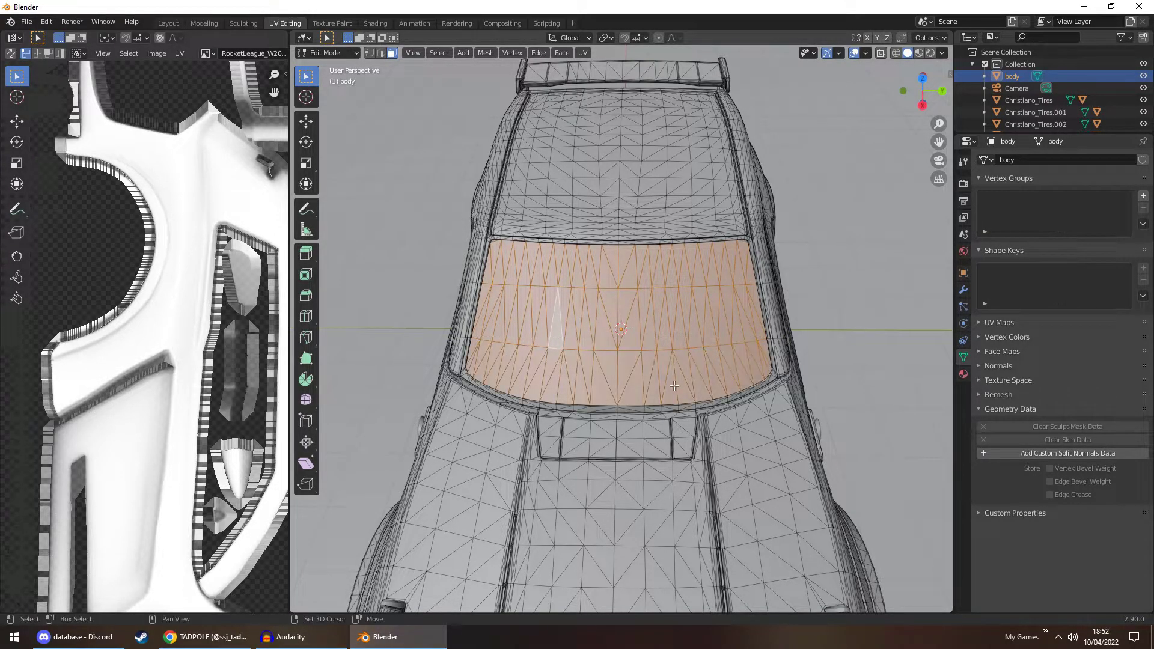
Add a second material to the body with the Glass BSDF surface shader and assign it to the selected windshield faces
{"action": "left_click", "coordinate": [964, 374]}
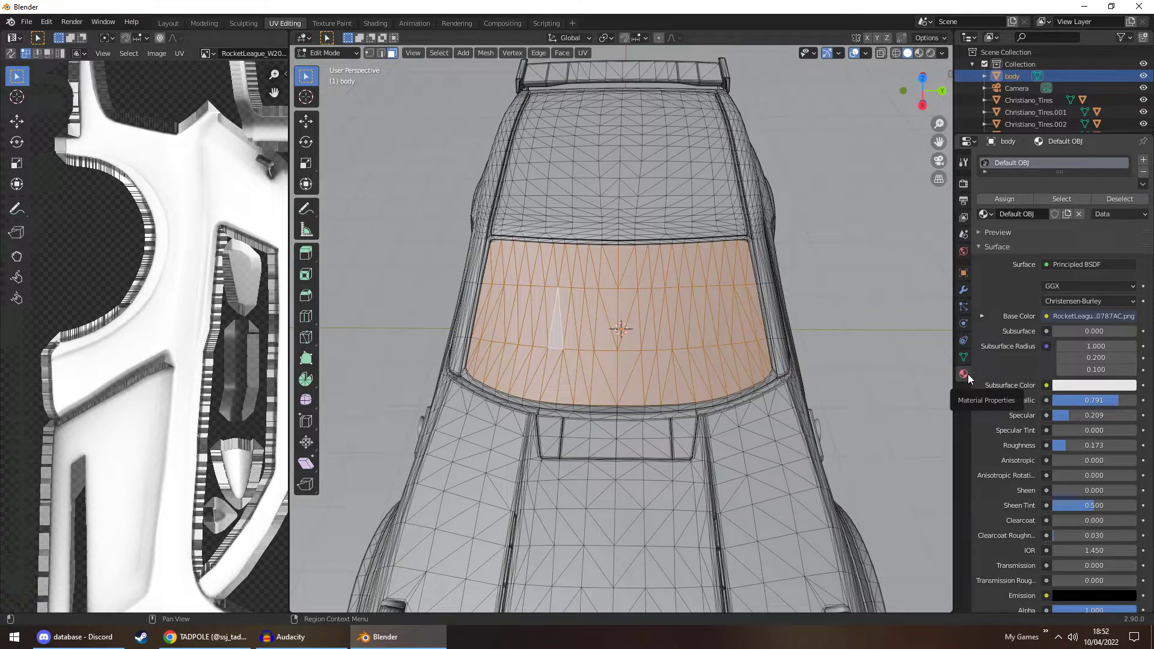
{"action": "left_click", "coordinate": [1143, 161]}
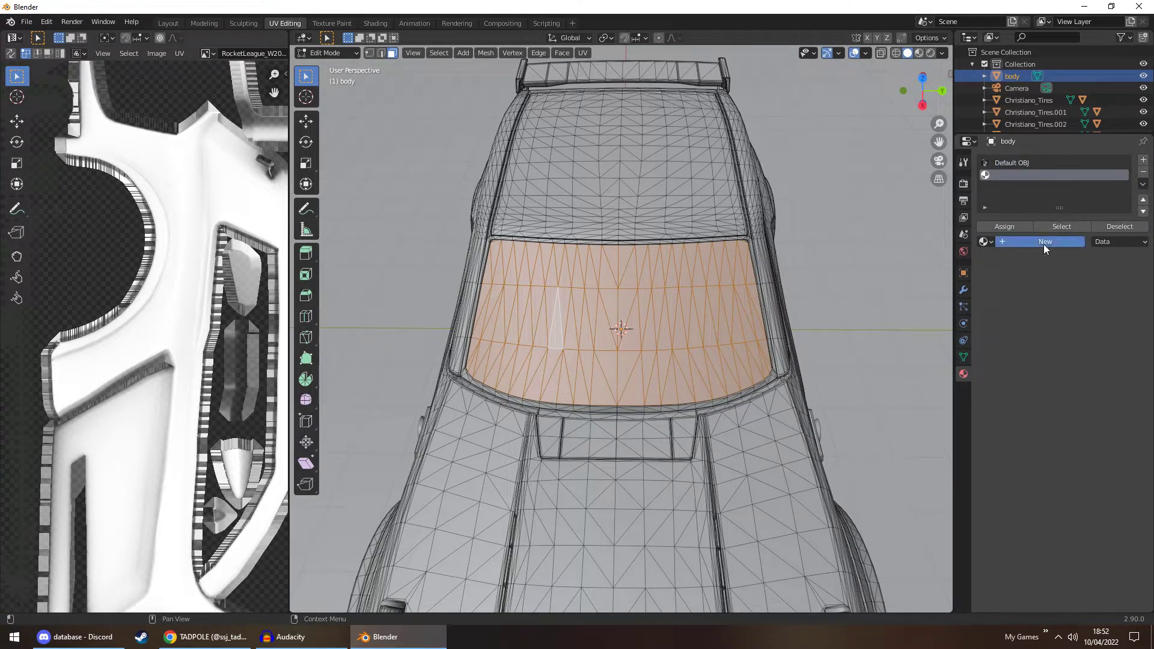
{"action": "left_click", "coordinate": [1044, 241]}
{"action": "left_click", "coordinate": [1063, 292]}
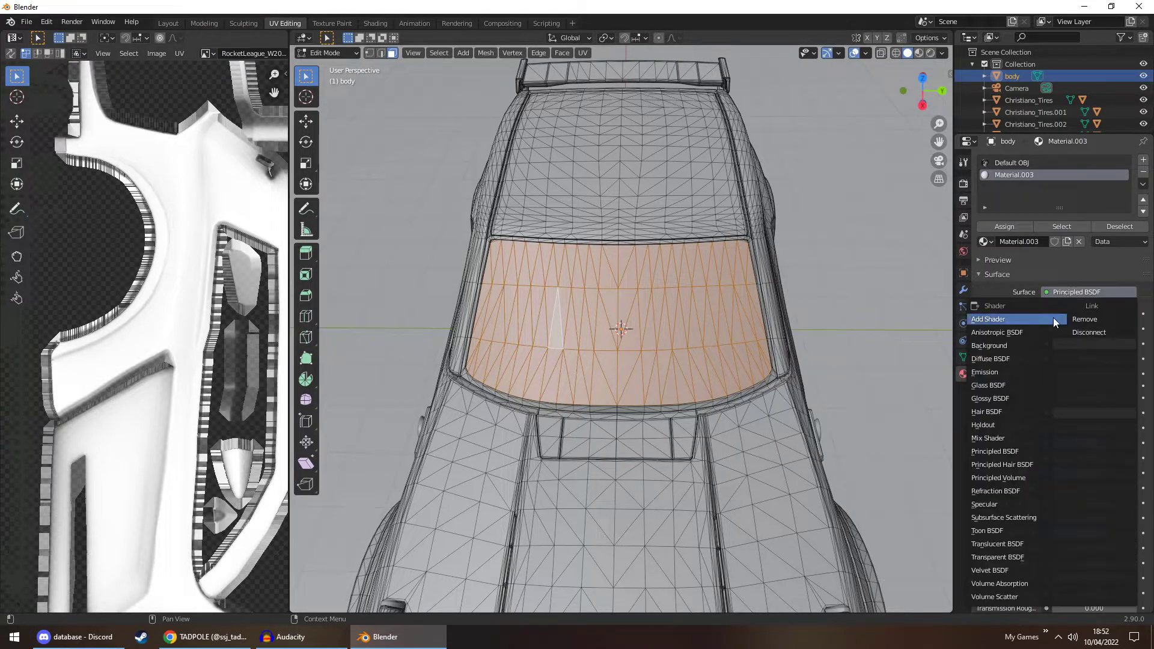
{"action": "left_click", "coordinate": [1016, 385]}
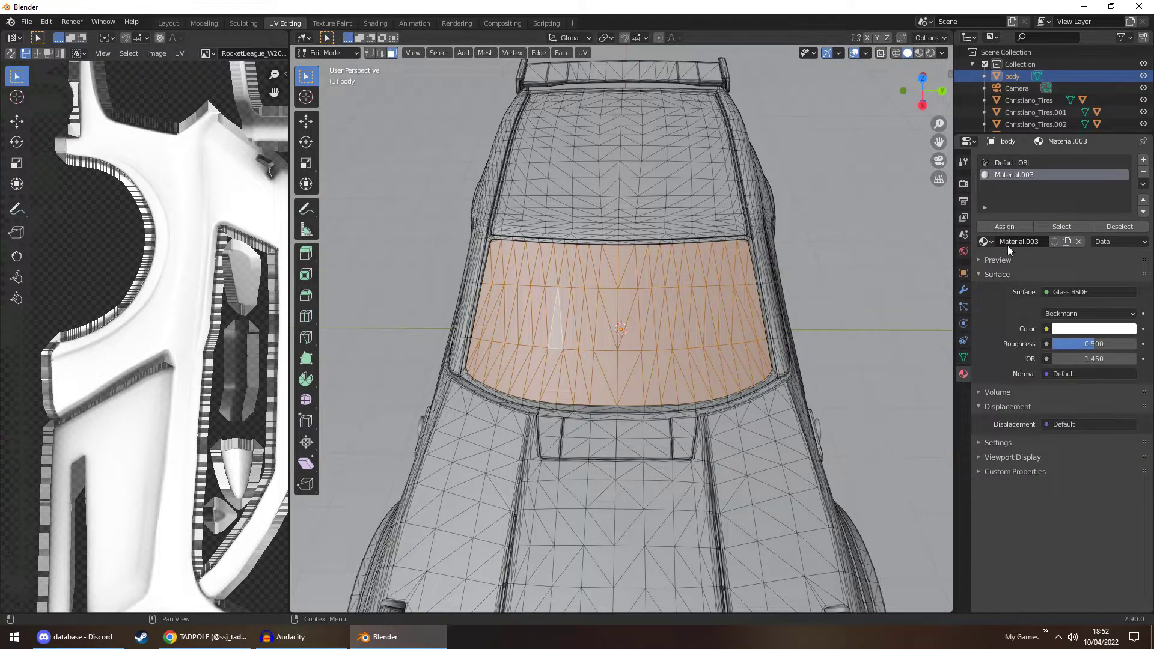
{"action": "left_click", "coordinate": [1005, 227]}
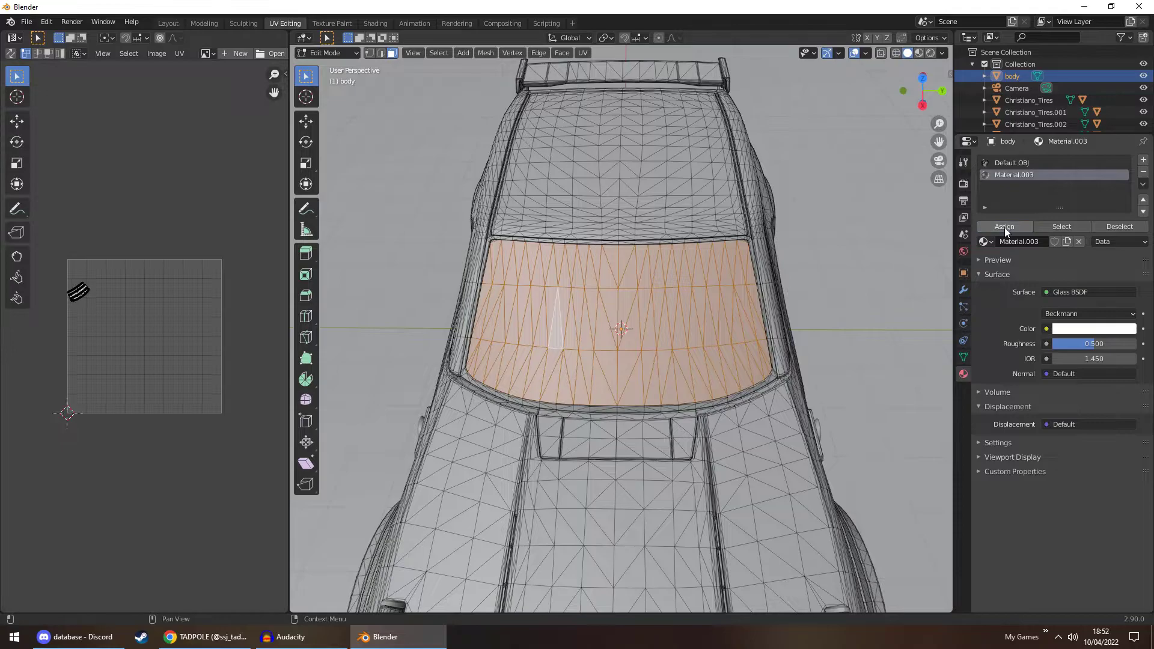
Start a new face selection covering the front part of the large side window, from its pointed front corner backwards
{"action": "middle_click_drag", "start_coordinate": [517, 281], "coordinate": [506, 258]}
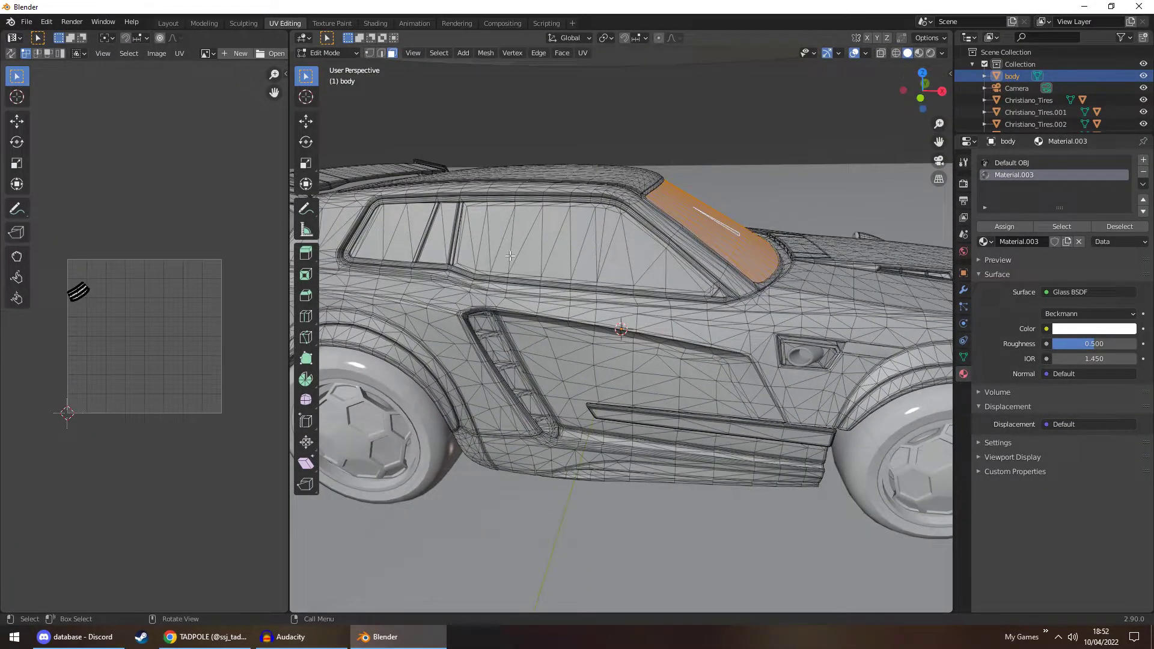
{"action": "scroll", "coordinate": [506, 257], "scroll_direction": "up", "scroll_amount": 6}
{"action": "scroll", "coordinate": [506, 258], "scroll_direction": "down", "scroll_amount": 6}
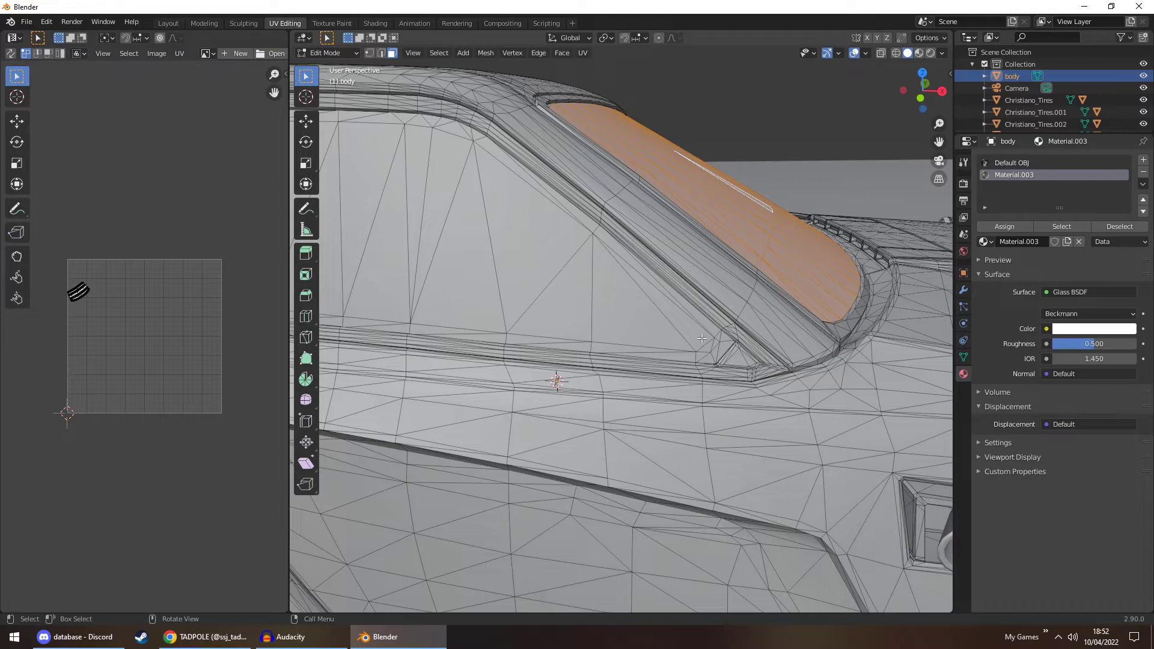
{"action": "left_click", "coordinate": [719, 344]}
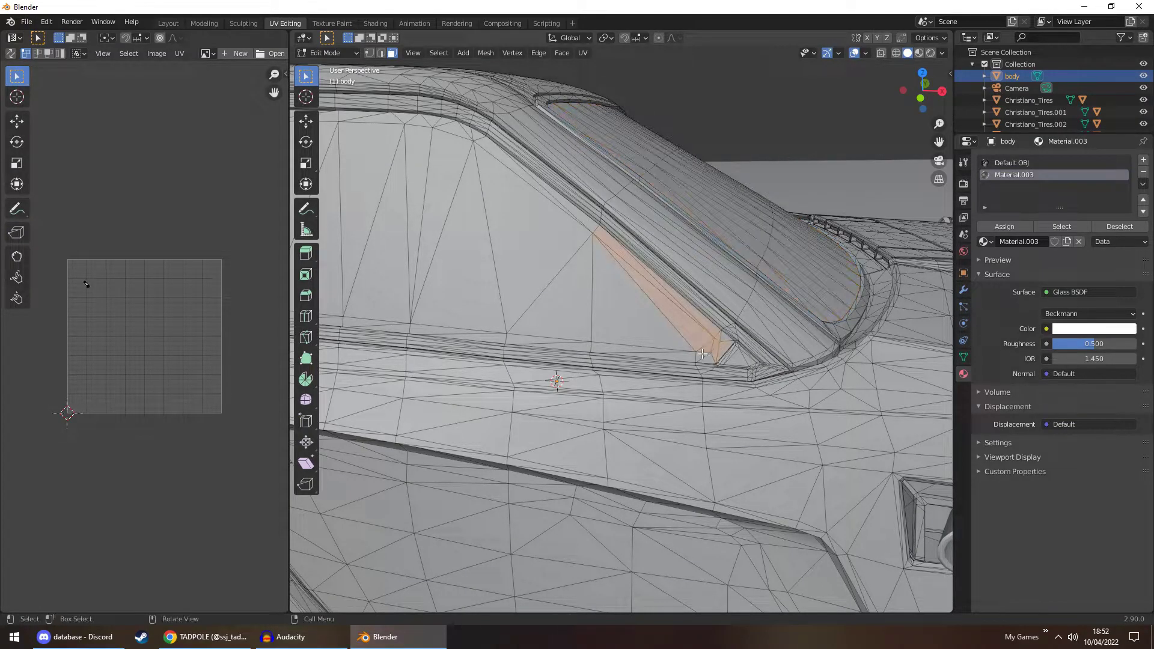
{"action": "left_click", "coordinate": [719, 345]}
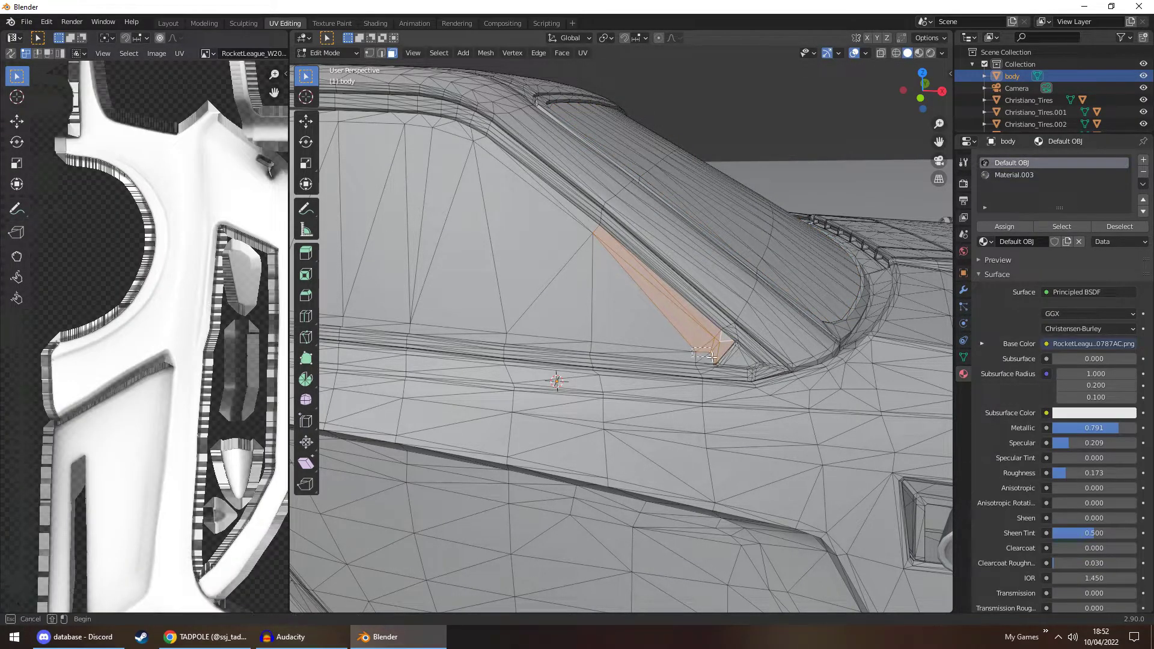
{"action": "left_click", "coordinate": [583, 336], "text": "shift"}
{"action": "left_click", "coordinate": [577, 237], "text": "shift"}
{"action": "left_click_drag", "start_coordinate": [462, 132], "coordinate": [474, 150], "text": "shift"}
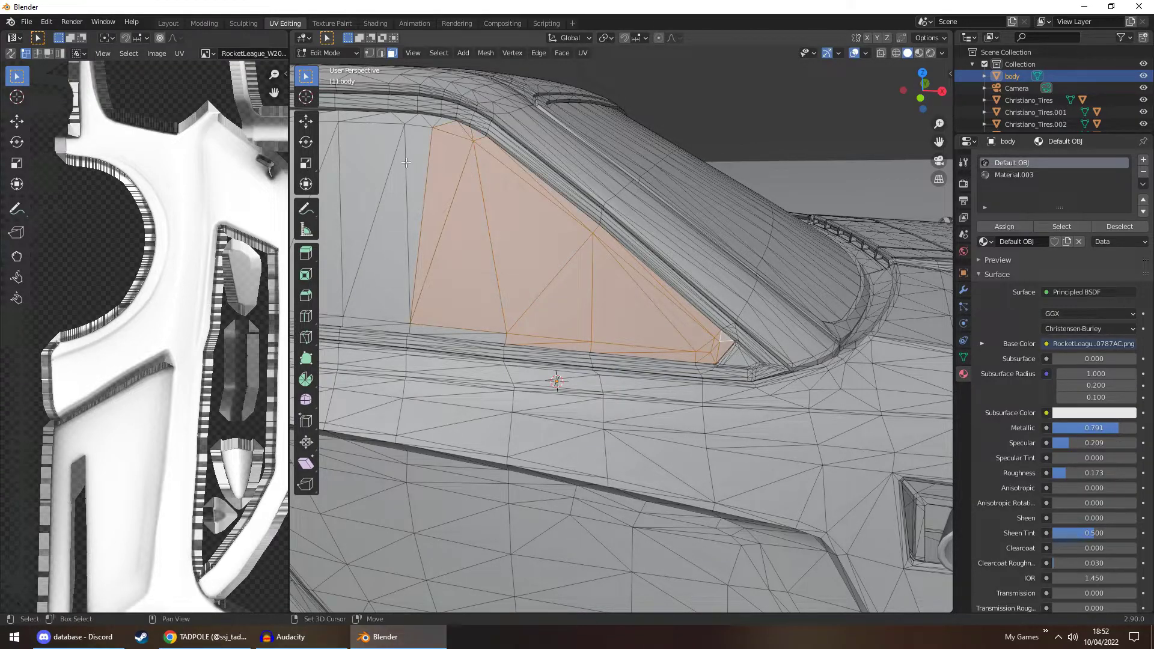
{"action": "left_click_drag", "start_coordinate": [397, 120], "coordinate": [440, 148], "text": "shift"}
{"action": "left_click_drag", "start_coordinate": [407, 307], "coordinate": [422, 329], "text": "shift"}
Extend the selection to the rest of the large side window's faces and assign the glass material Material.003 to them
{"action": "middle_click_drag", "start_coordinate": [502, 339], "coordinate": [611, 177]}
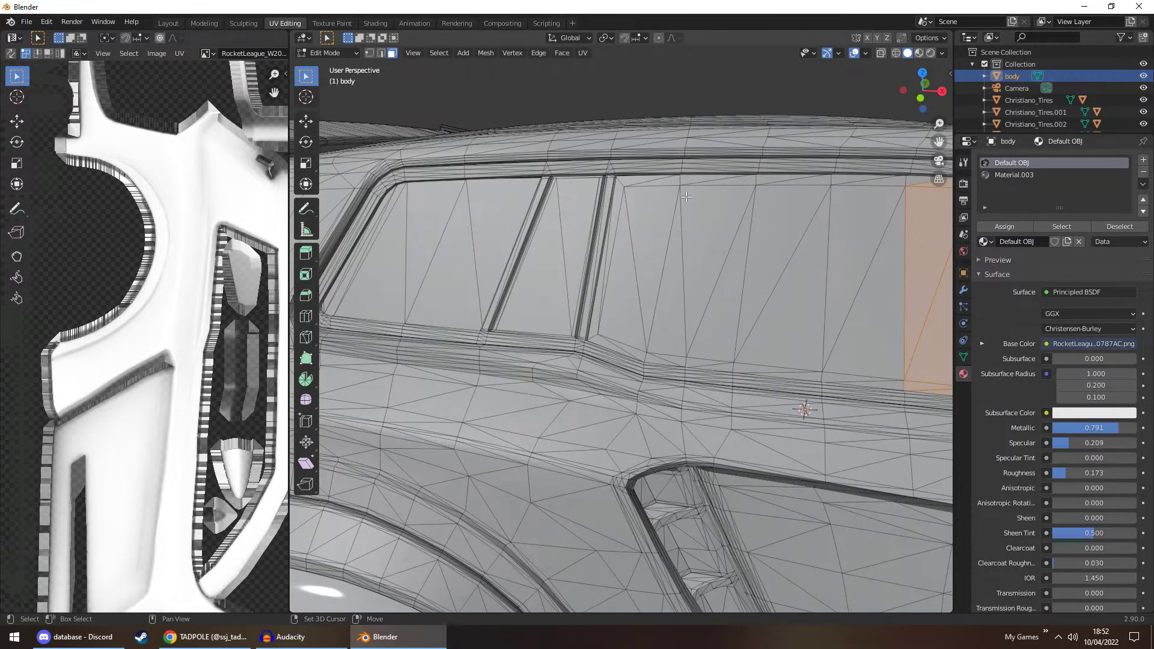
{"action": "left_click_drag", "start_coordinate": [627, 186], "coordinate": [636, 212], "text": "shift"}
{"action": "left_click", "coordinate": [930, 299], "text": "ctrl"}
{"action": "left_click_drag", "start_coordinate": [820, 183], "coordinate": [690, 182]}
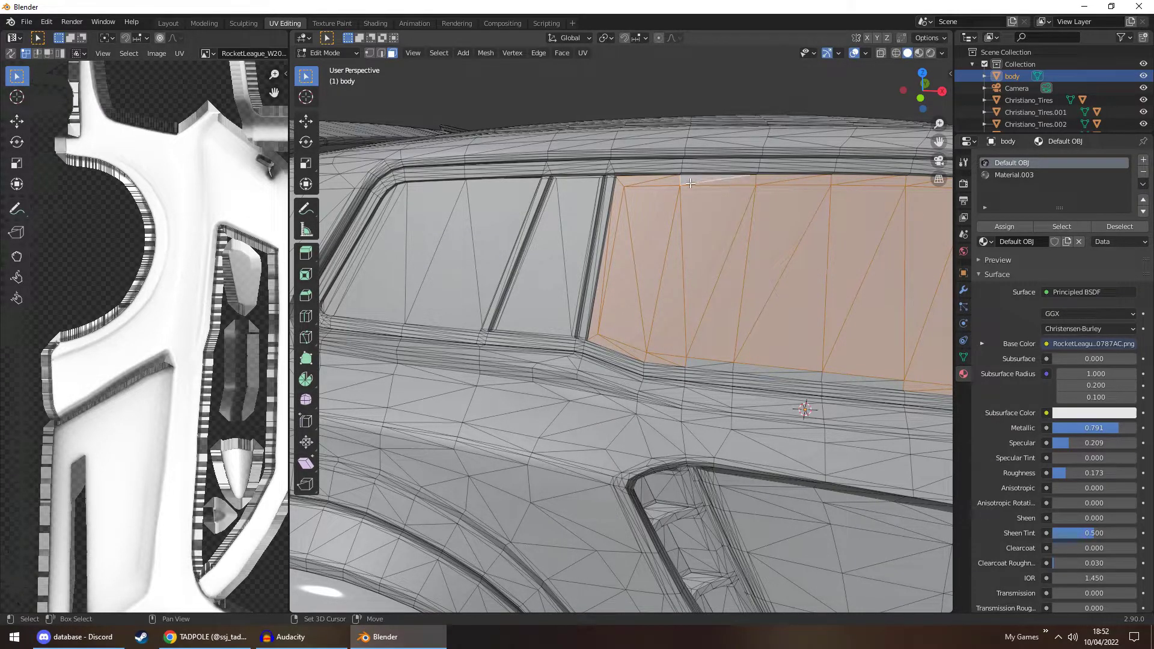
{"action": "middle_click_drag", "start_coordinate": [802, 332], "coordinate": [647, 324]}
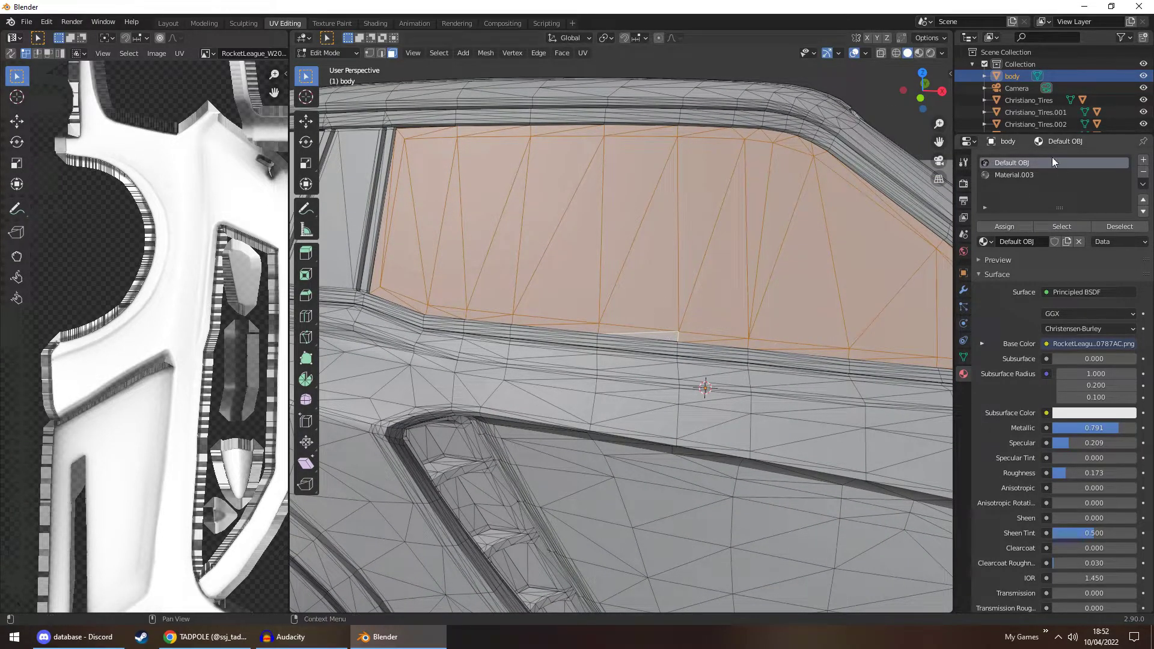
{"action": "left_click", "coordinate": [1021, 175]}
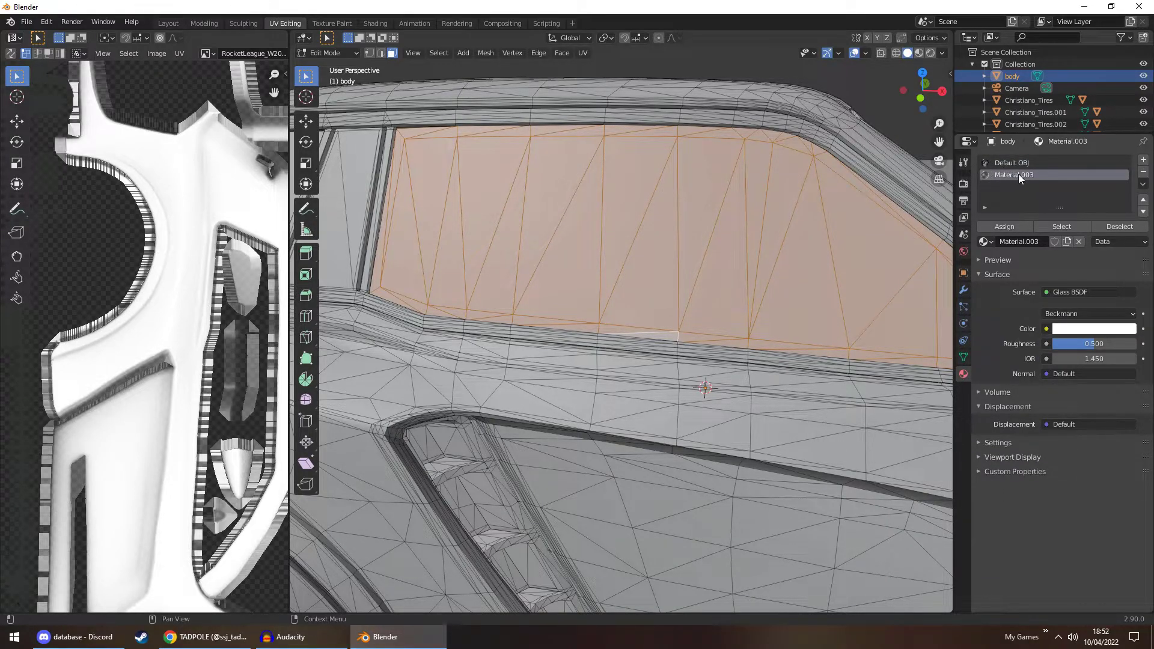
{"action": "left_click", "coordinate": [1012, 231]}
Select the faces of the rearmost window on the same side of the car
{"action": "middle_click_drag", "start_coordinate": [411, 181], "coordinate": [537, 265]}
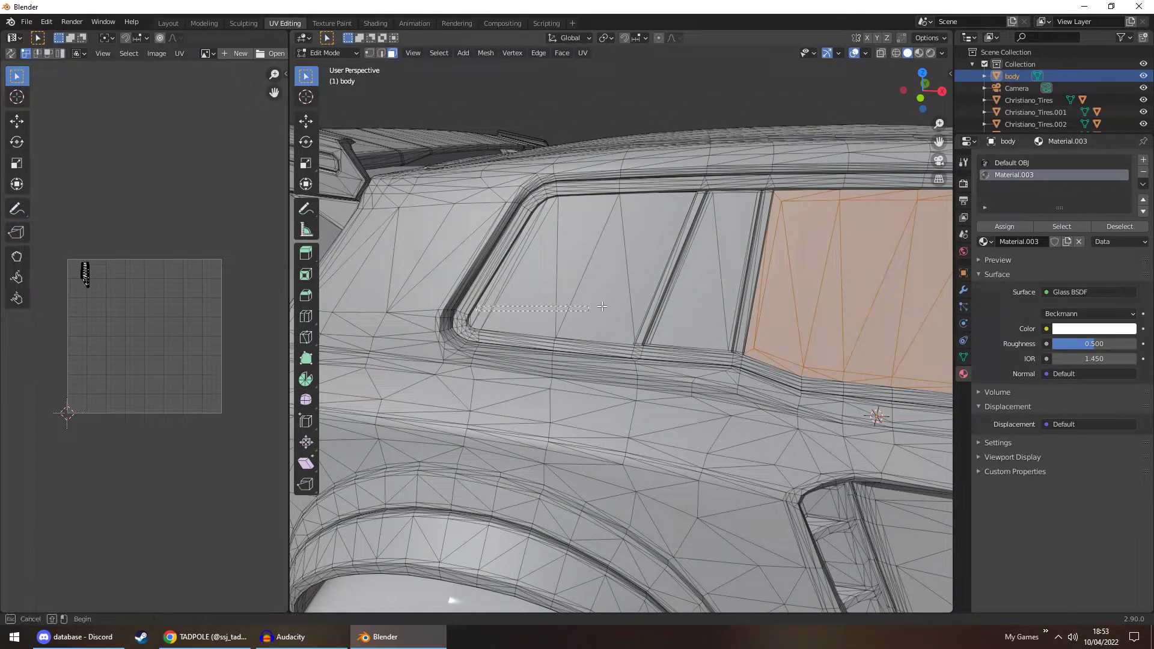
{"action": "left_click", "coordinate": [637, 308]}
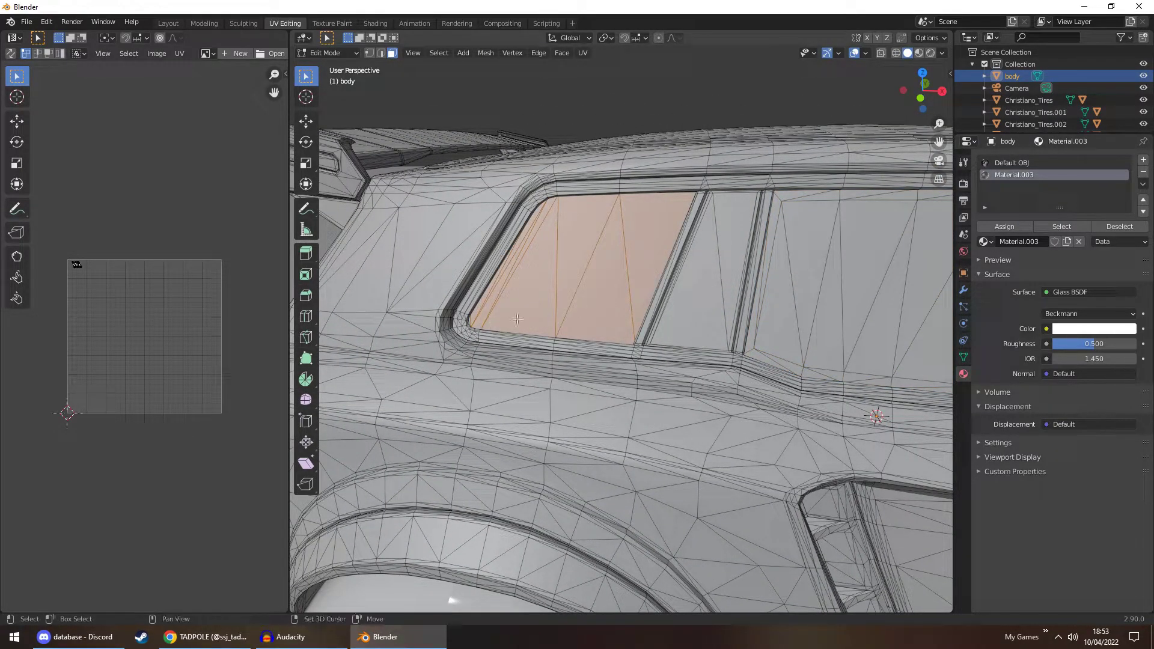
{"action": "middle_click_drag", "start_coordinate": [721, 270], "coordinate": [481, 288]}
Return to the Layout workspace and examine the car's windows from both sides and the front in material preview
{"action": "left_click", "coordinate": [168, 23]}
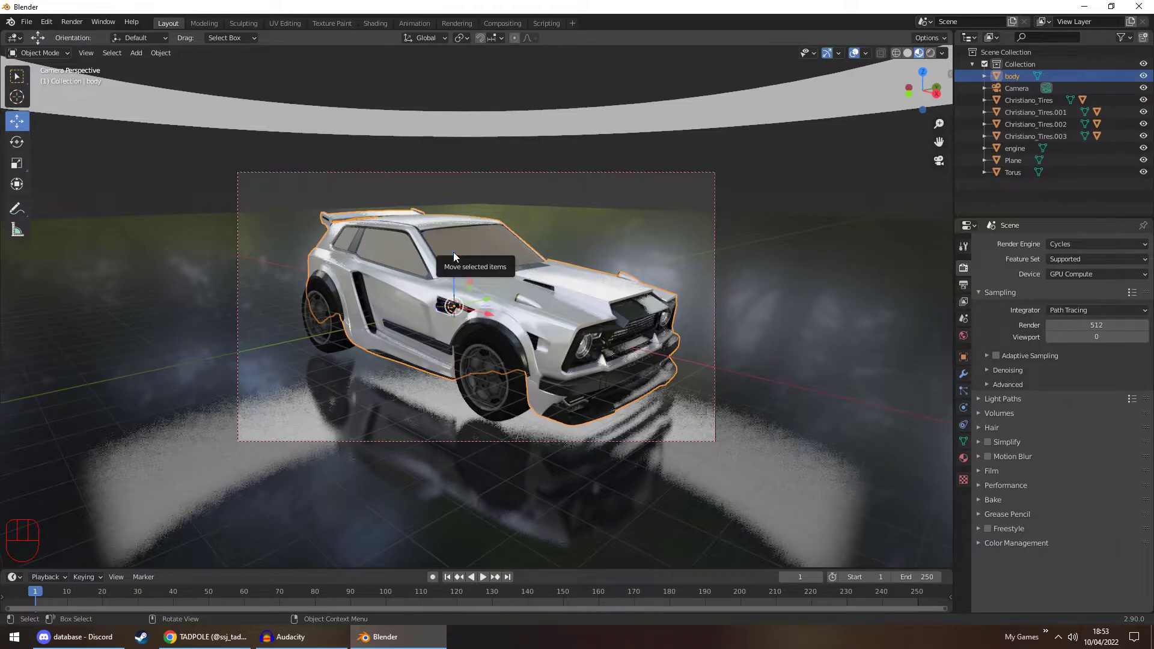
{"action": "middle_click_drag", "start_coordinate": [552, 250], "coordinate": [443, 272]}
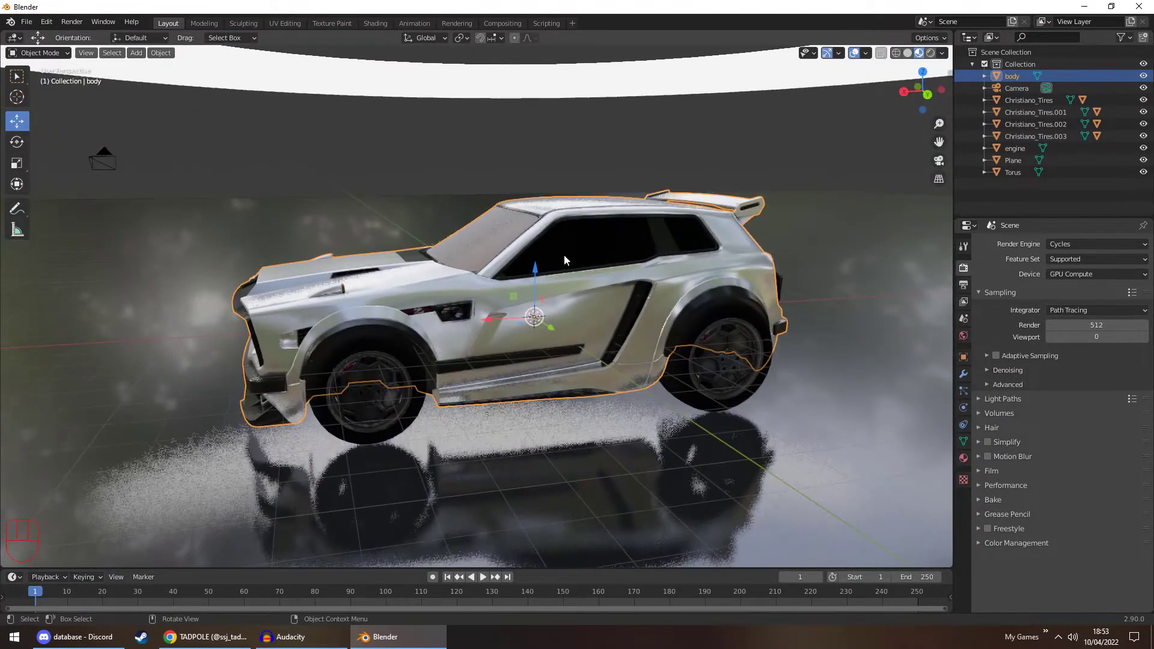
{"action": "middle_click_drag", "start_coordinate": [646, 243], "coordinate": [564, 239]}
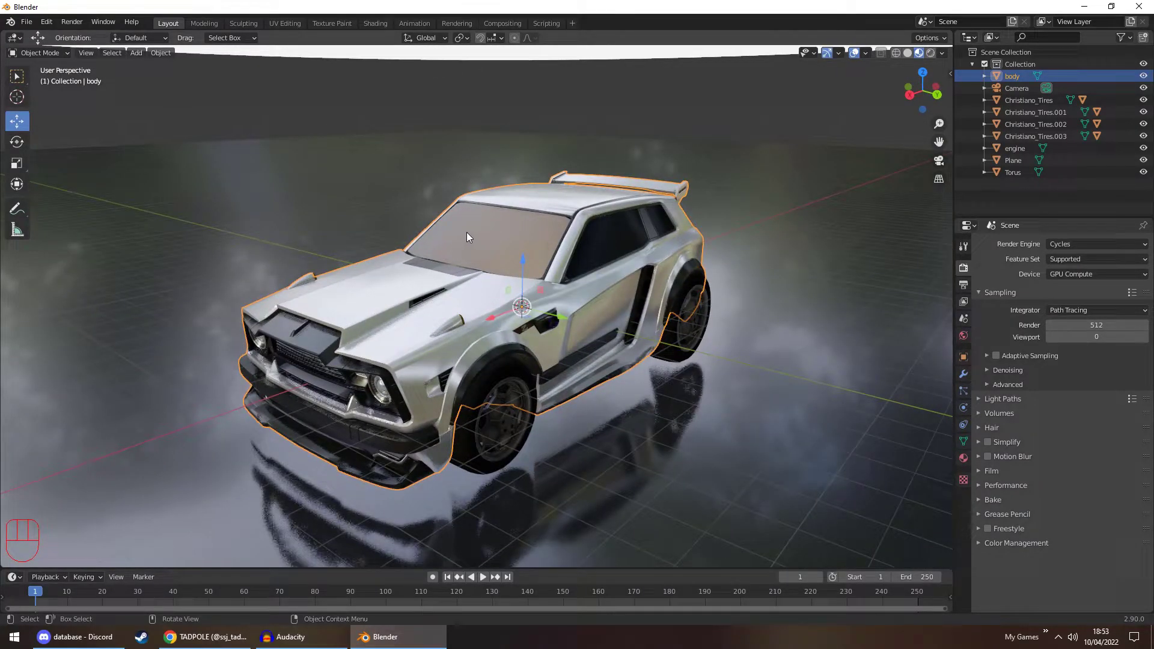
{"action": "middle_click_drag", "start_coordinate": [457, 157], "coordinate": [305, 121]}
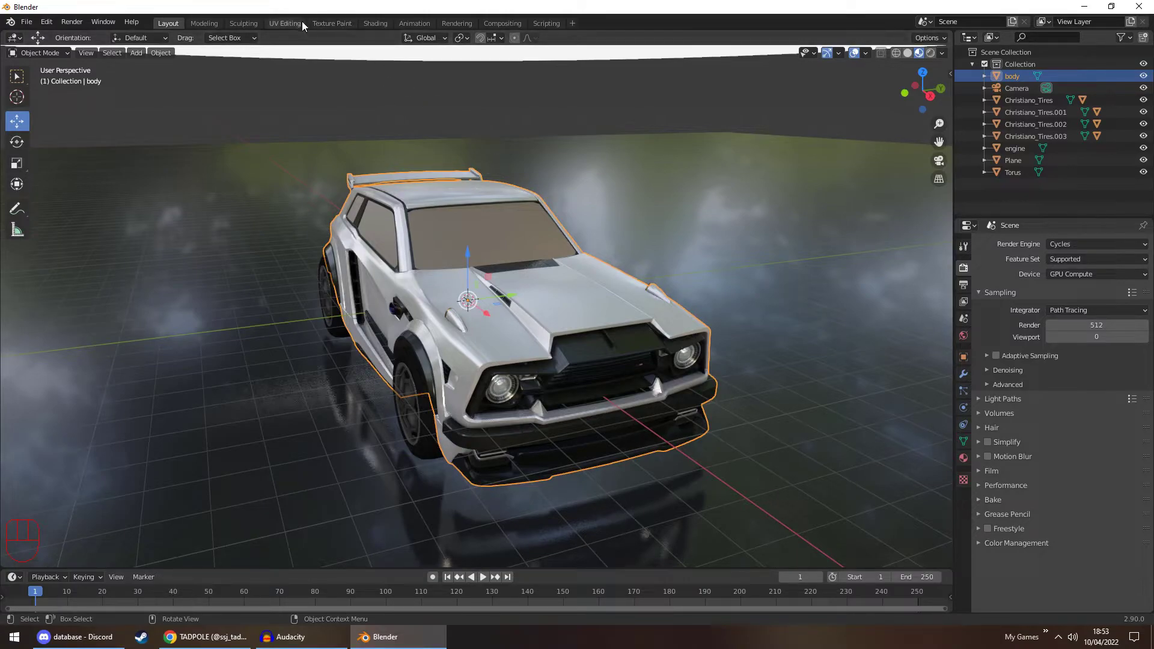
Return to the camera view and open the body's glass material nodes in the Shading workspace
{"action": "left_click", "coordinate": [939, 160]}
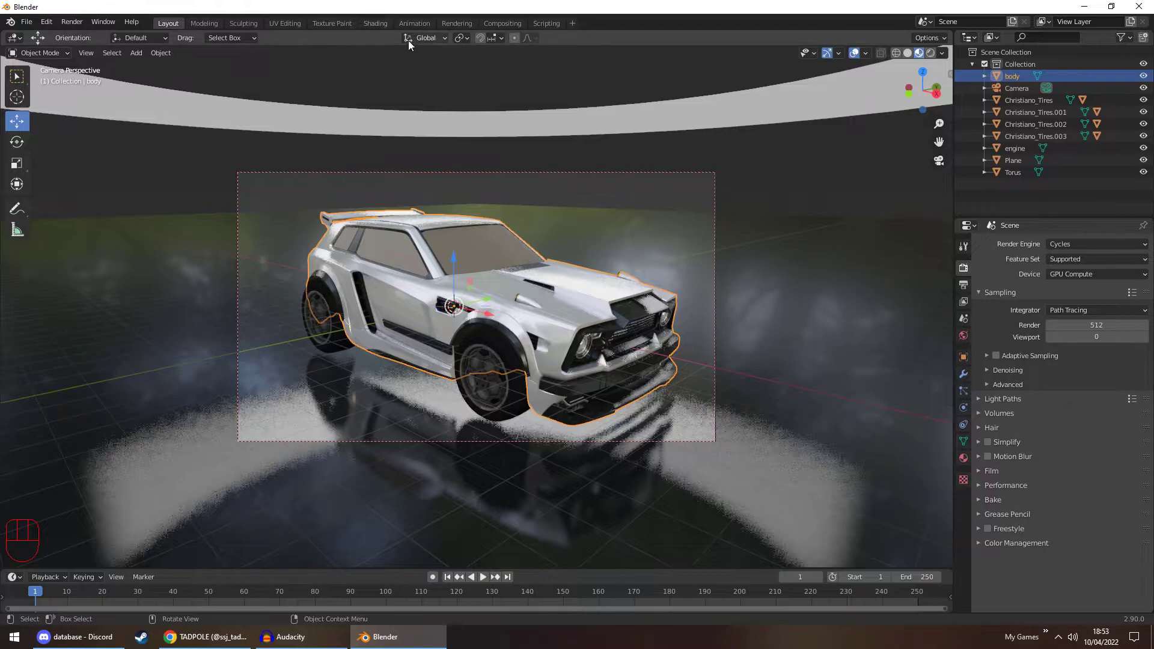
{"action": "left_click", "coordinate": [374, 22]}
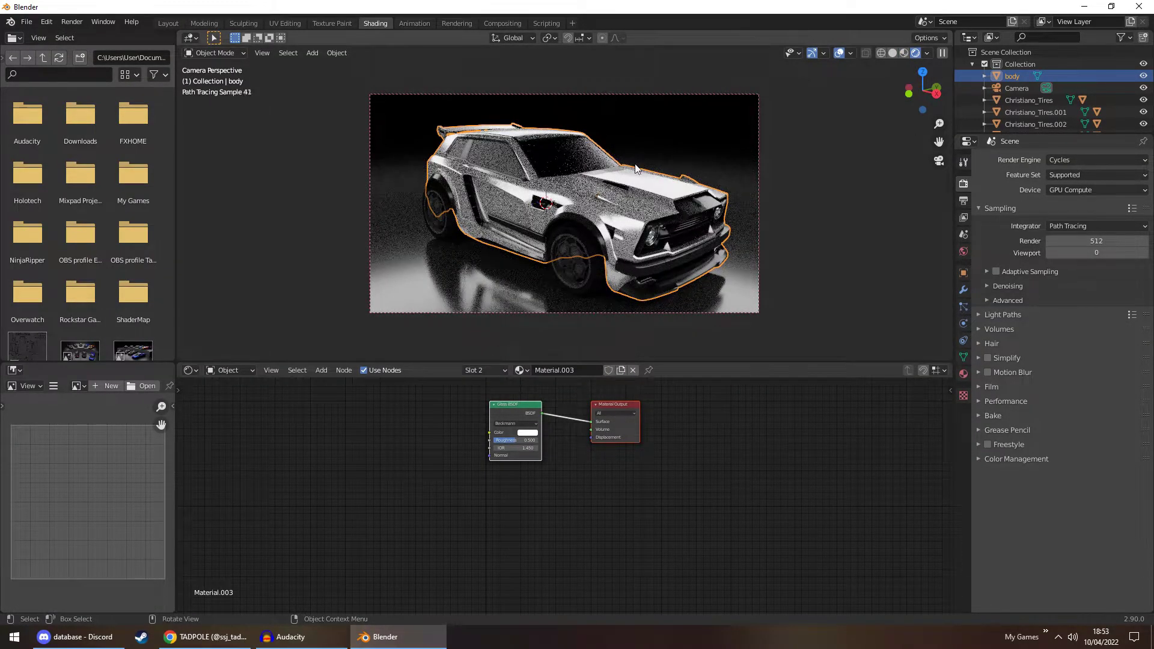
{"action": "left_click", "coordinate": [653, 478]}
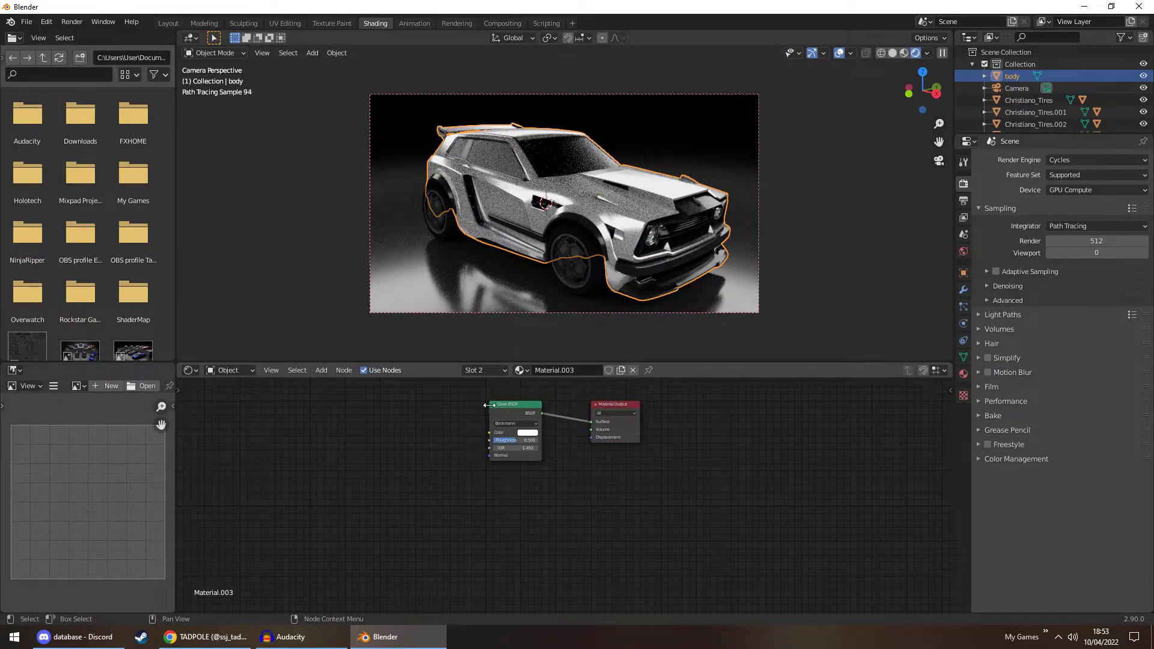
Disconnect and reconnect the image texture on Base Color in the Default OBJ material, and return to Material.003
{"action": "left_click", "coordinate": [483, 370]}
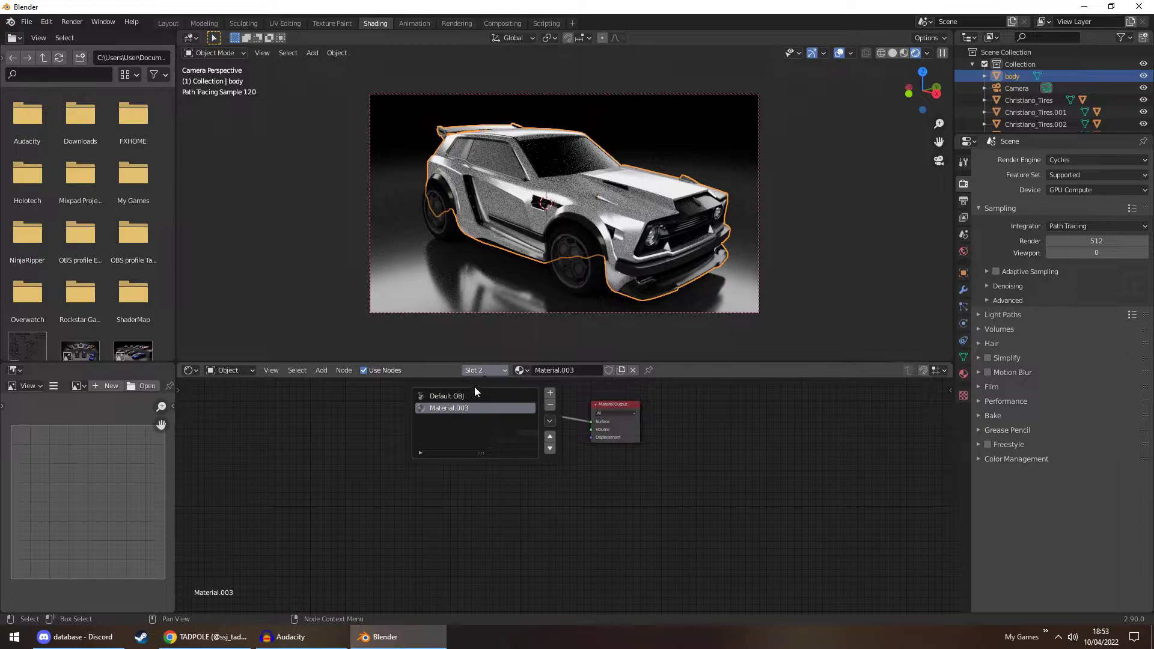
{"action": "left_click", "coordinate": [475, 394]}
{"action": "left_click_drag", "start_coordinate": [488, 441], "coordinate": [479, 432]}
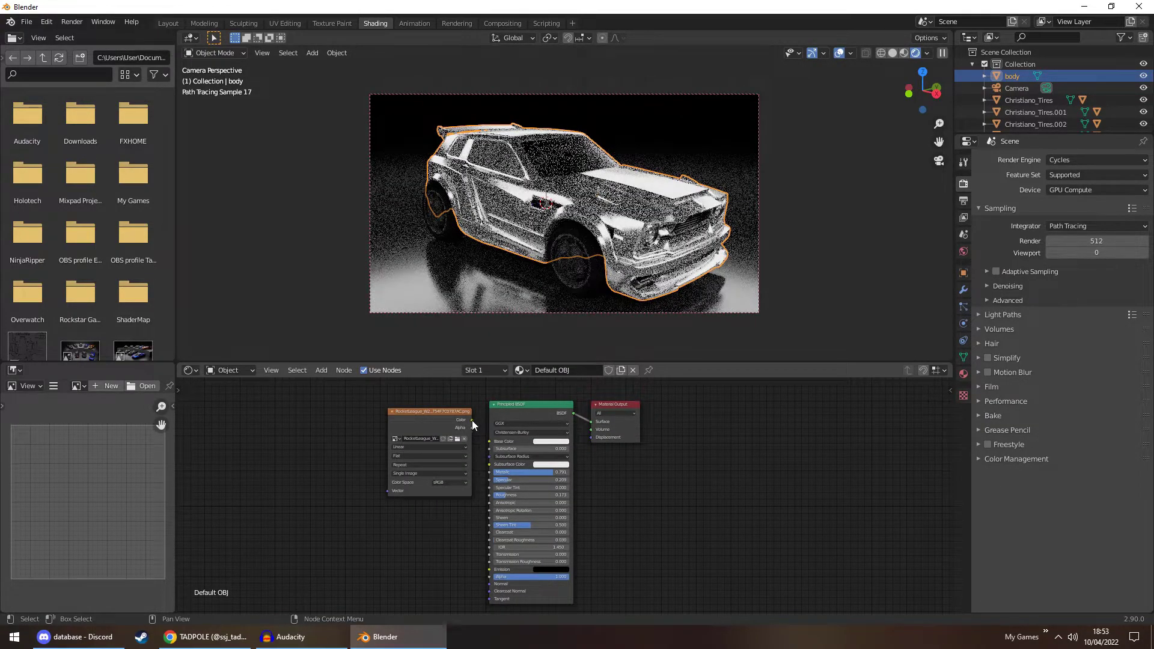
{"action": "left_click_drag", "start_coordinate": [472, 420], "coordinate": [492, 441]}
{"action": "left_click", "coordinate": [457, 369]}
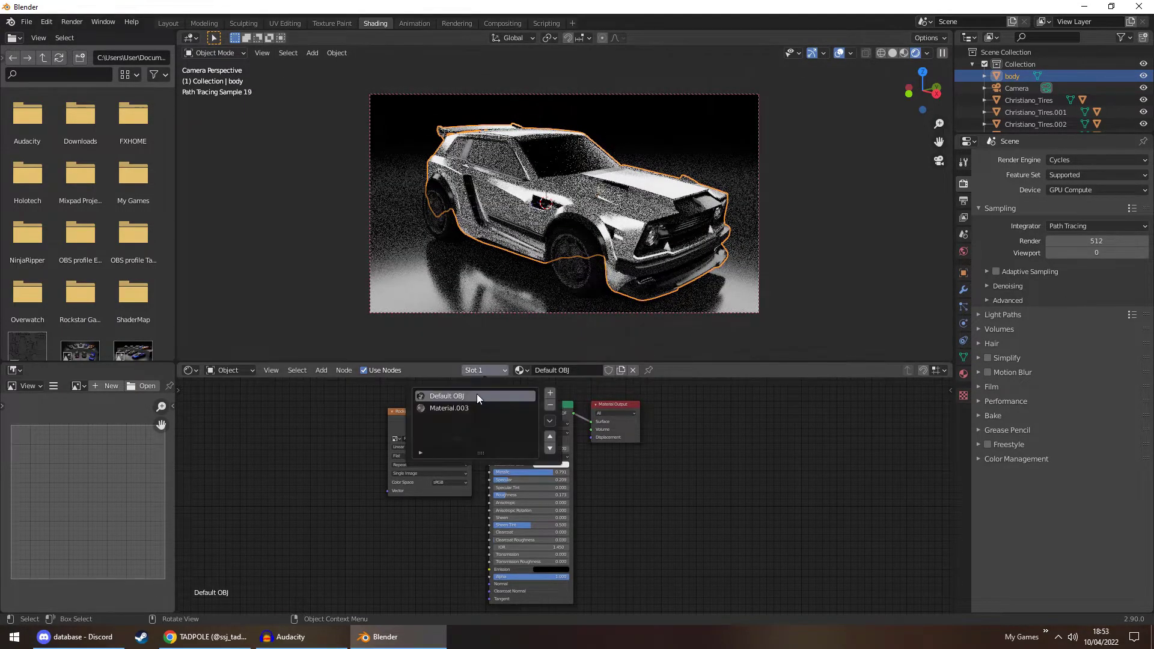
{"action": "left_click", "coordinate": [475, 407]}
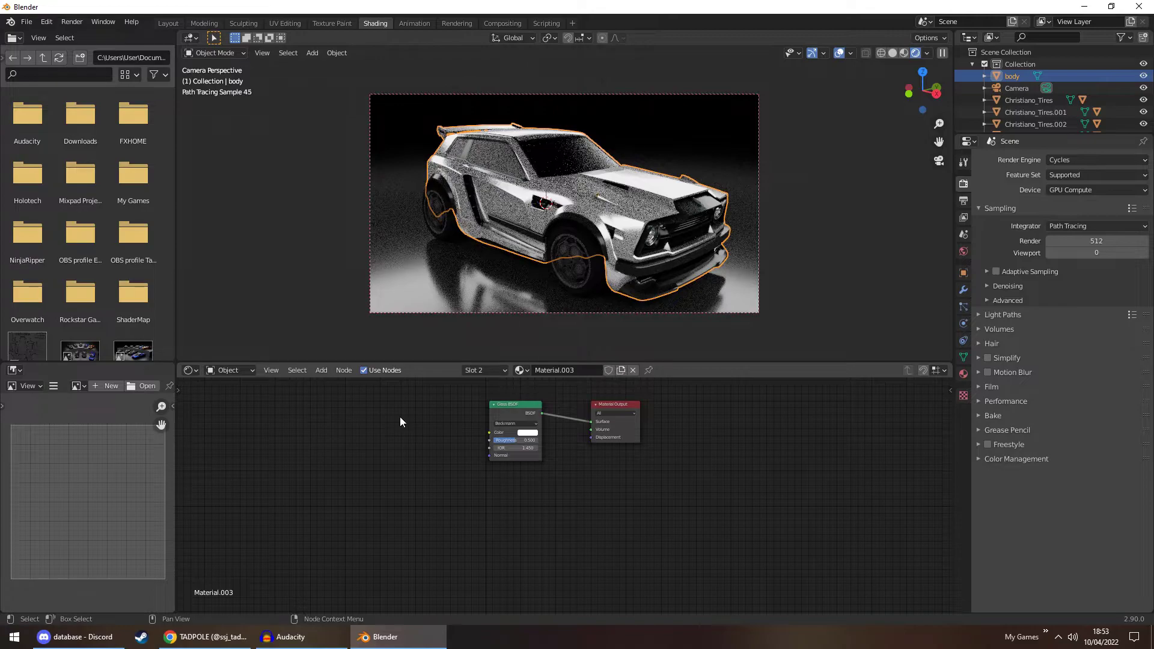
Tint the Glass BSDF color of Material.003 dark cyan, with hue about 0.52 and saturation about 0.3, and preview it rendered
{"action": "left_click", "coordinate": [904, 53]}
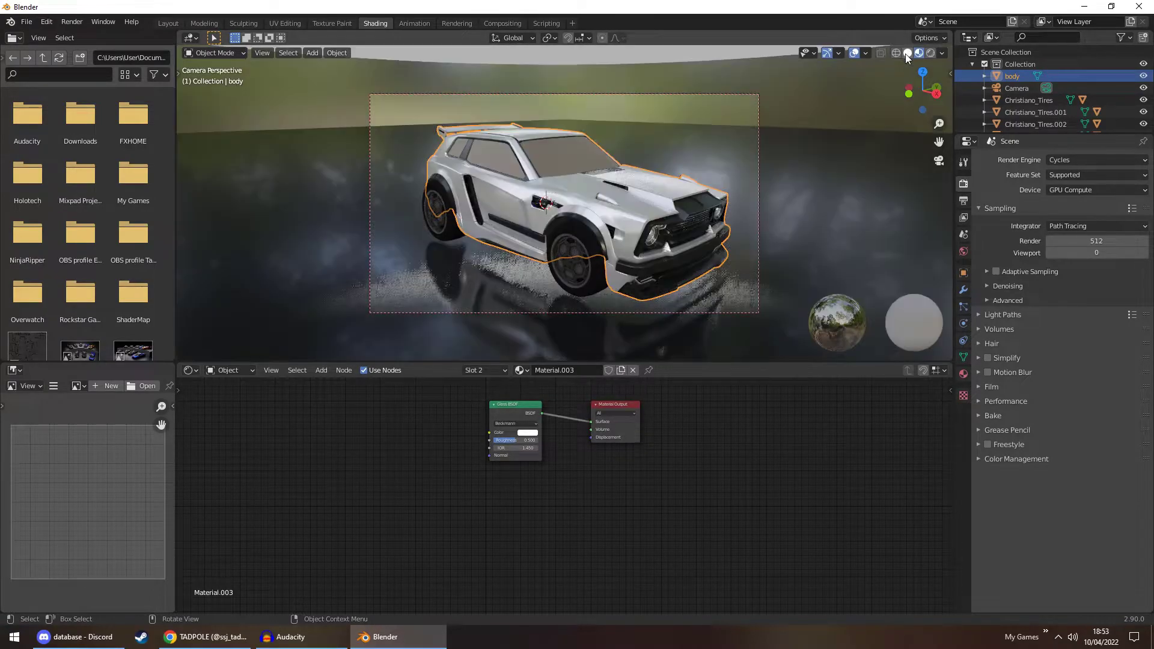
{"action": "left_click", "coordinate": [527, 433]}
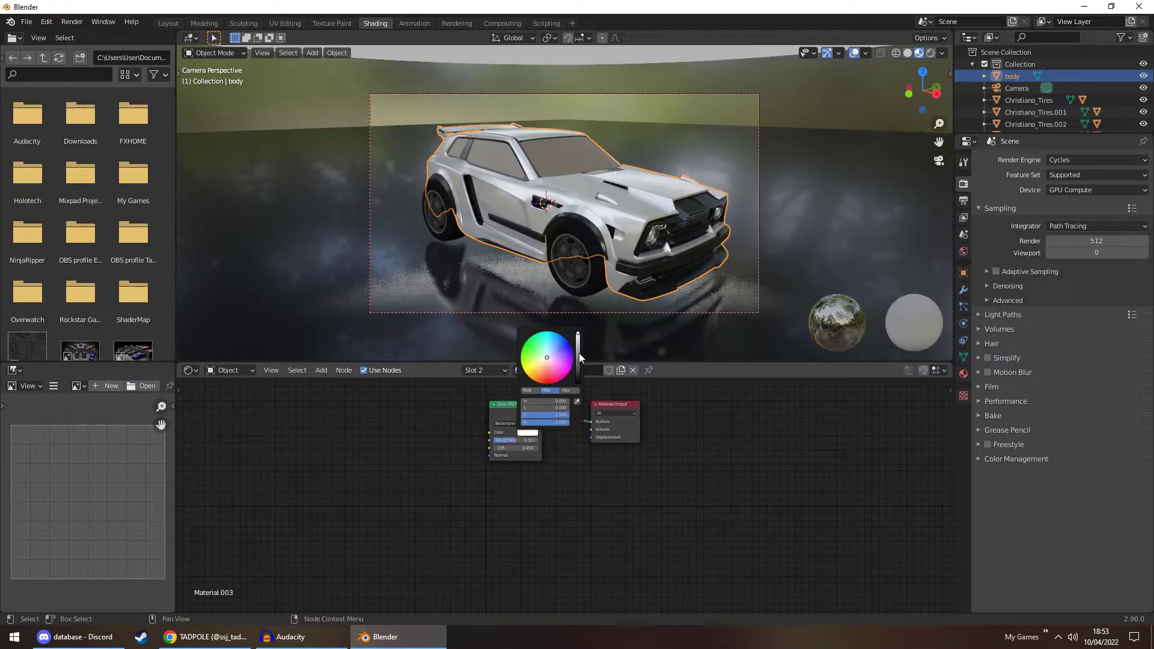
{"action": "left_click", "coordinate": [548, 350]}
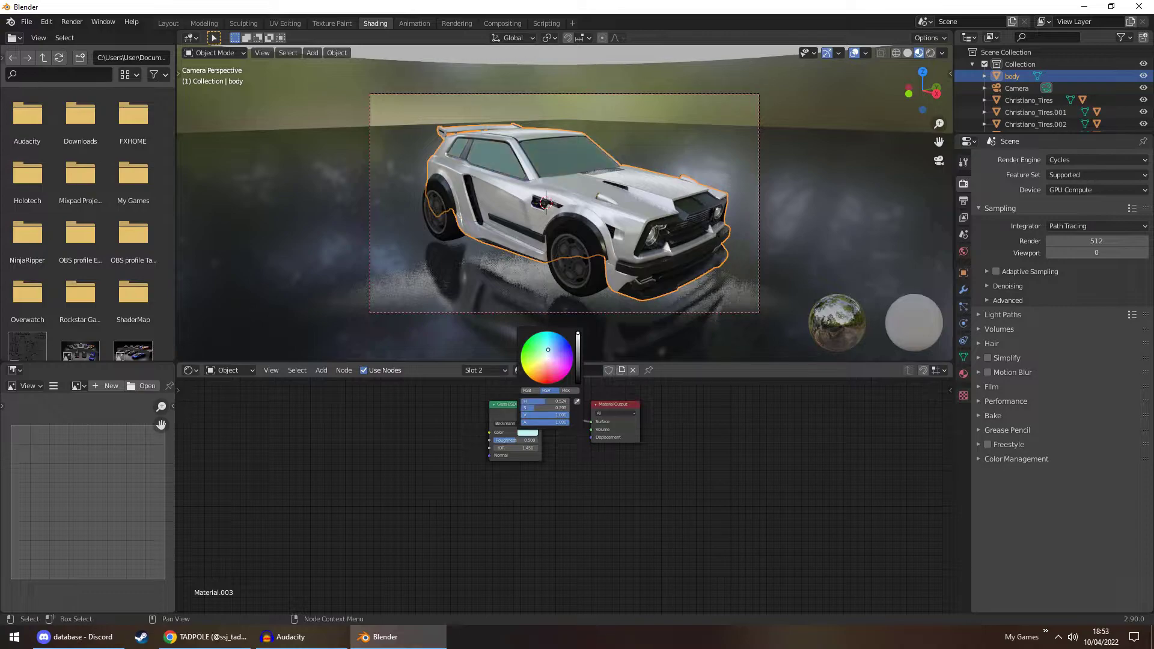
{"action": "left_click_drag", "start_coordinate": [579, 361], "coordinate": [578, 365]}
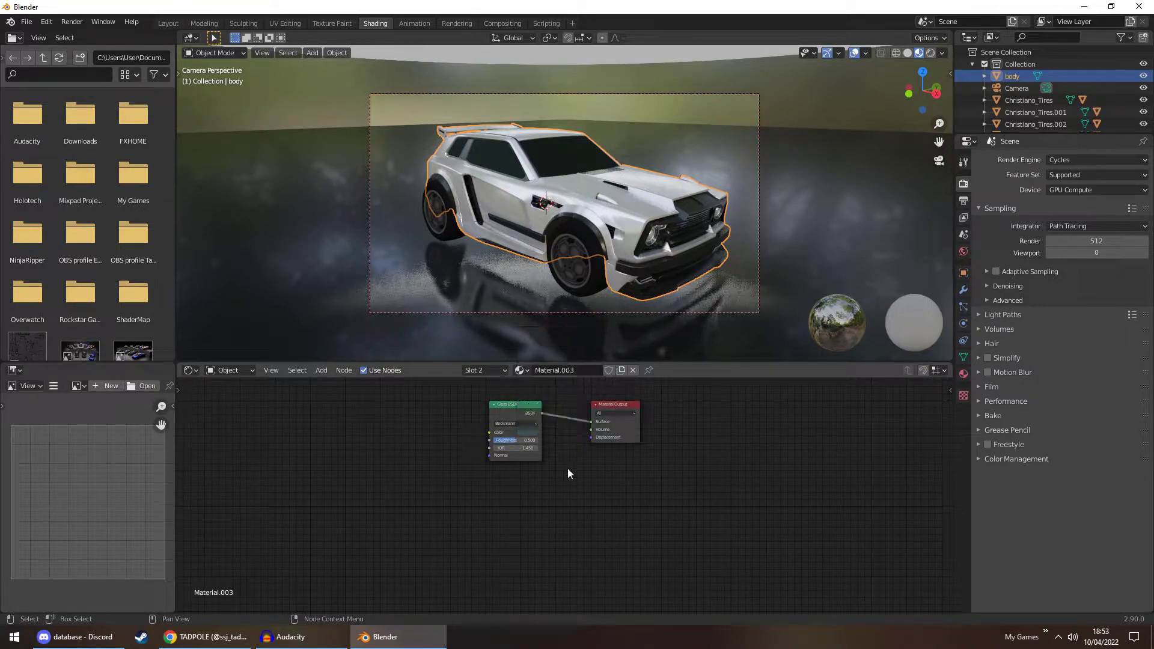
{"action": "left_click", "coordinate": [930, 53]}
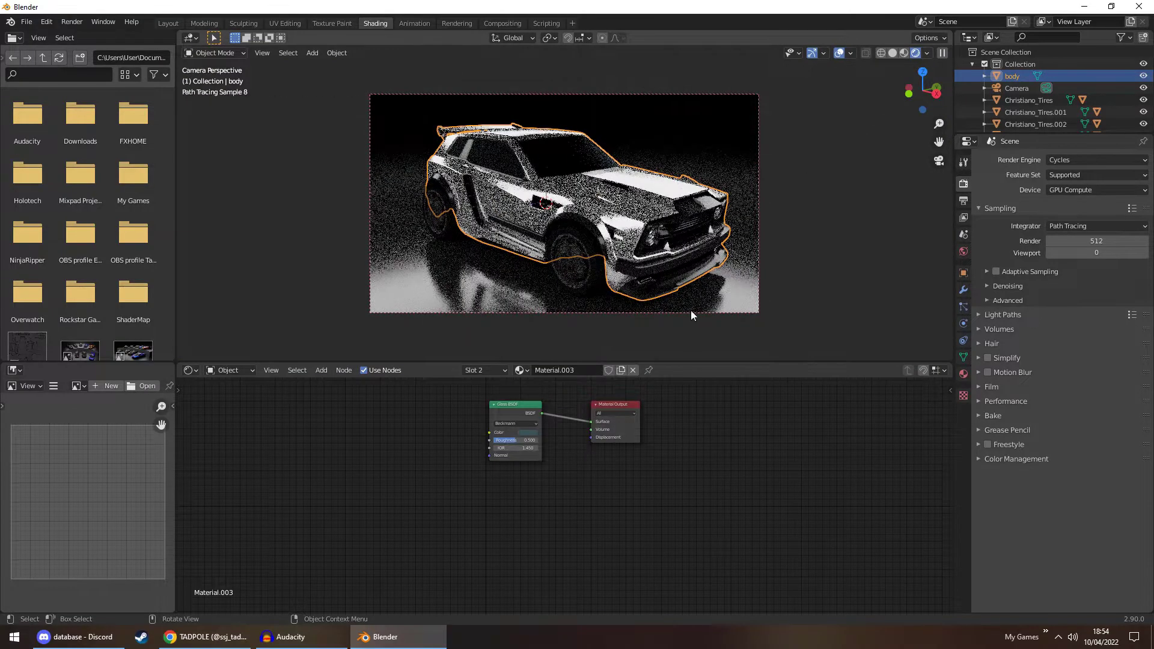
Darken the Glass BSDF color further, set its roughness to 0.1 and deselect the car body
{"action": "mouse_move", "coordinate": [520, 445]}
{"action": "left_mouse_down"}
{"action": "mouse_move", "coordinate": [462, 445]}
{"action": "mouse_move", "coordinate": [526, 440]}
{"action": "left_mouse_up"}
{"action": "left_click", "coordinate": [527, 432]}
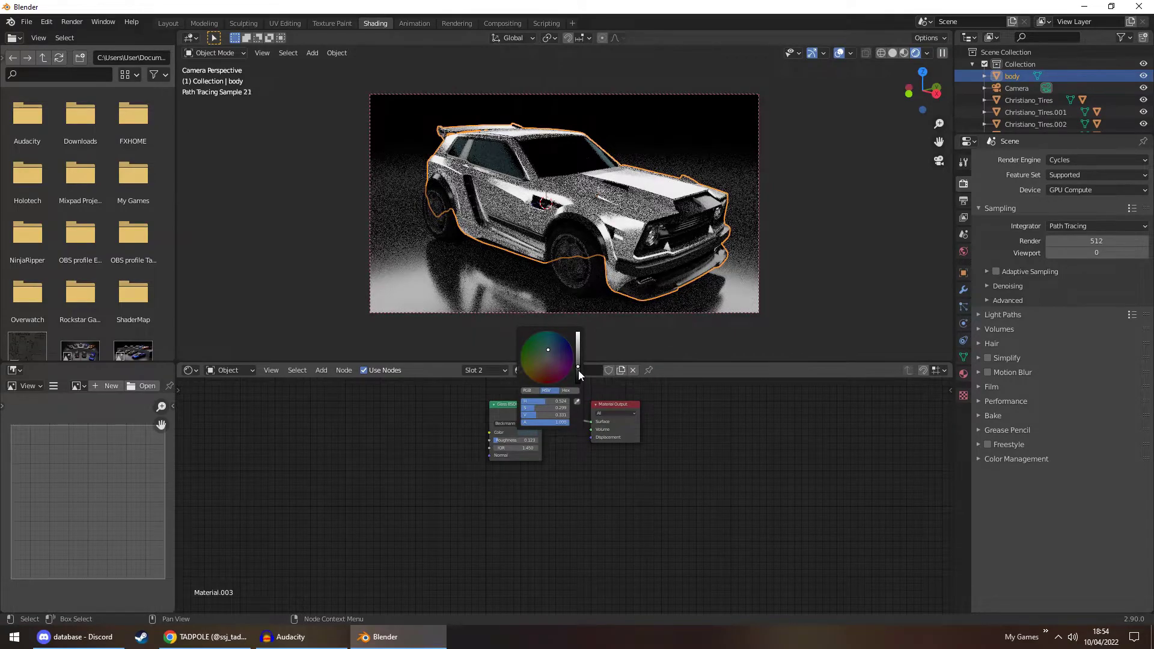
{"action": "left_click_drag", "start_coordinate": [577, 343], "coordinate": [578, 375]}
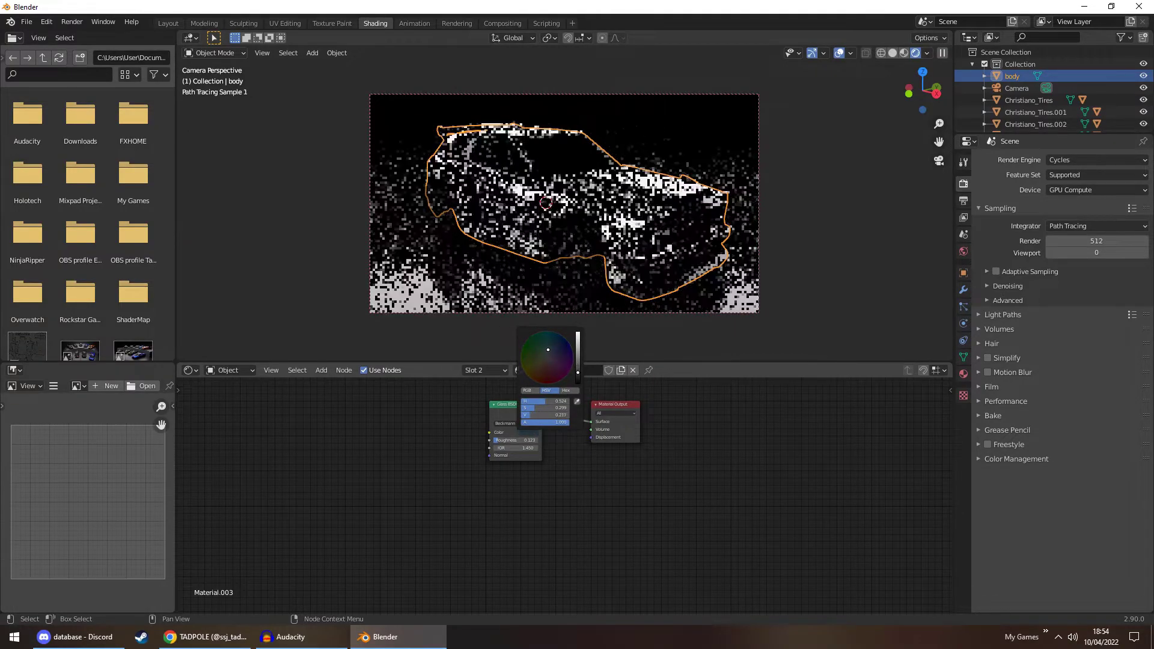
{"action": "left_click", "coordinate": [548, 351]}
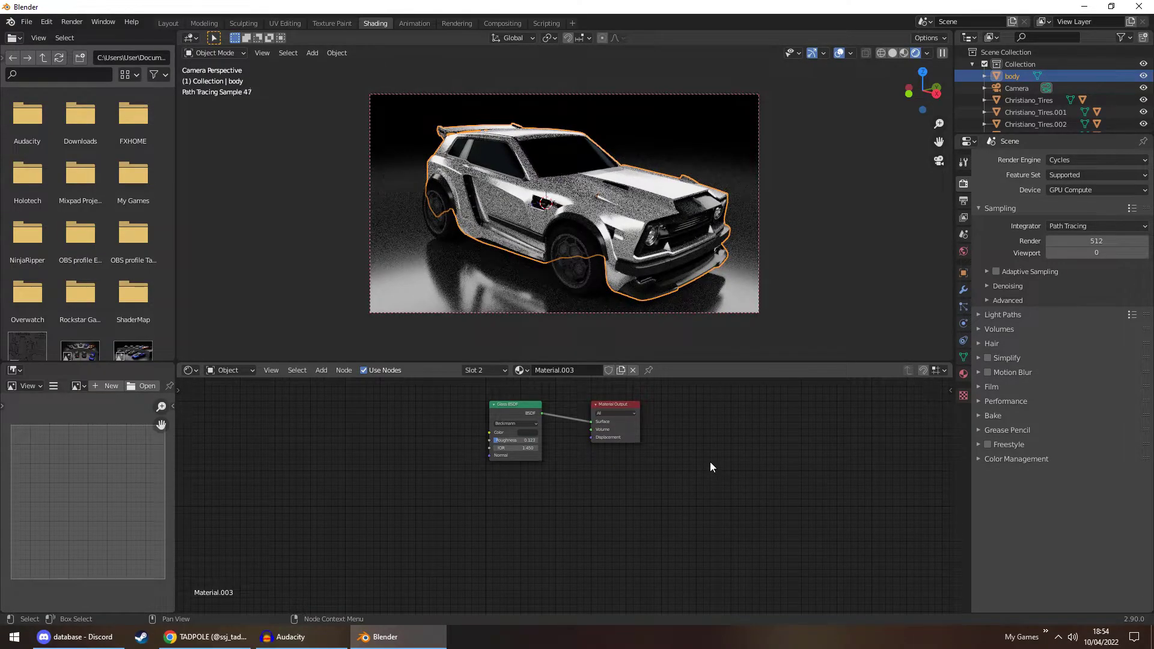
{"action": "double_click", "coordinate": [517, 440]}
{"action": "type", "text": "0.1"}
{"action": "key", "text": "Return"}
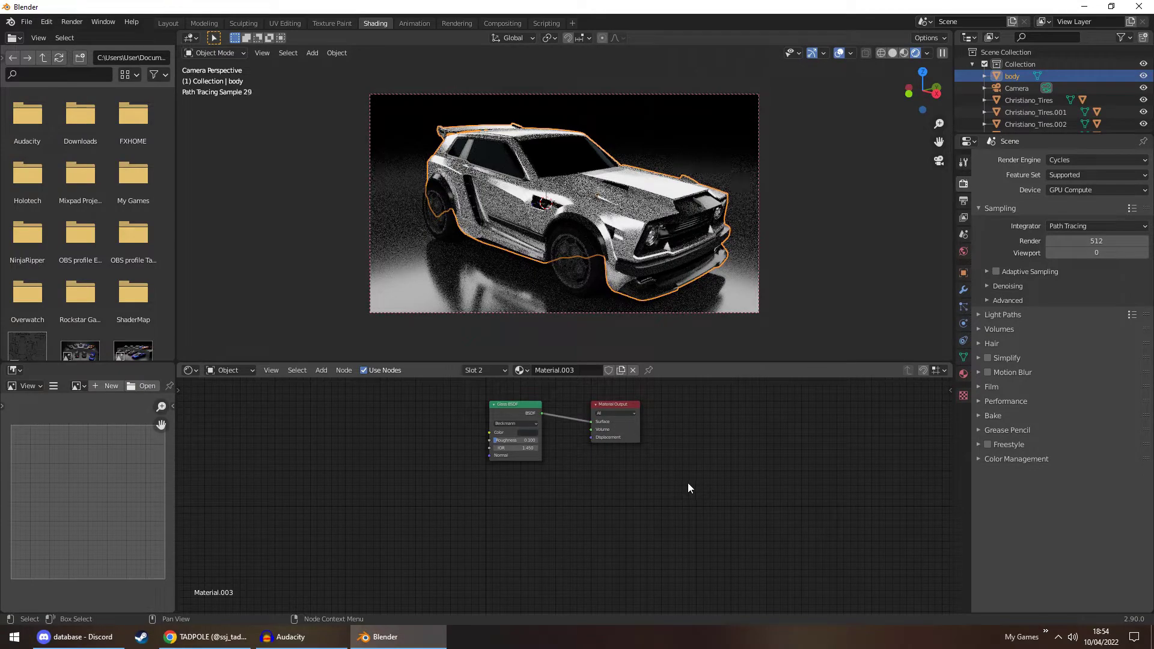
{"action": "left_click", "coordinate": [692, 124]}
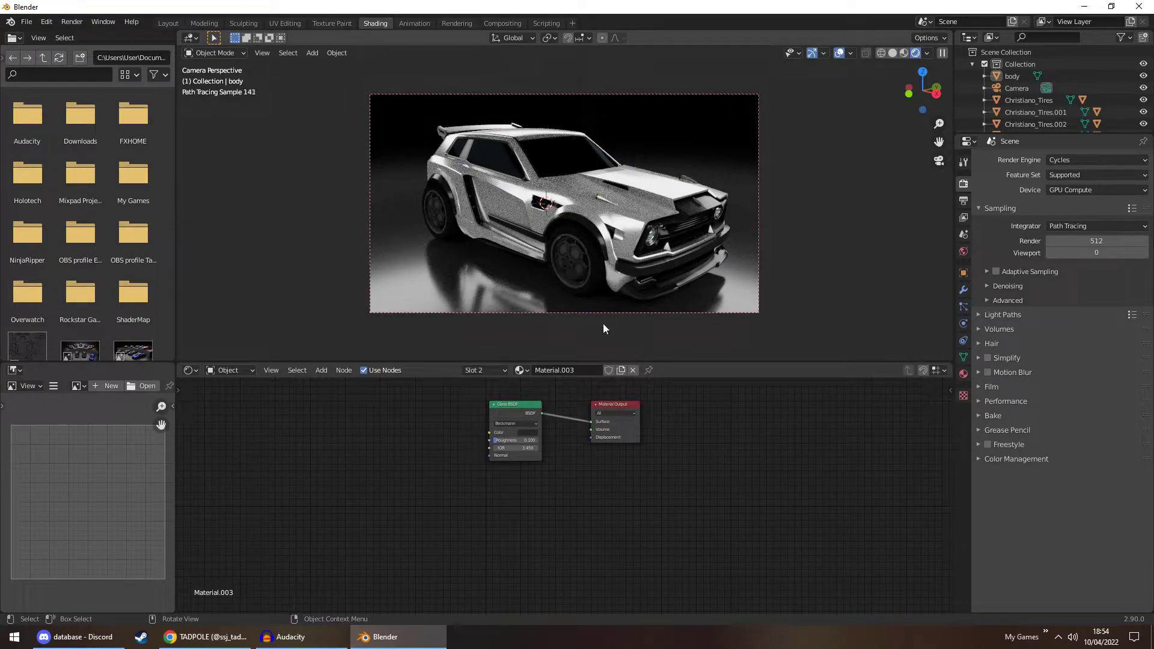
Examine the rendered camera view in the Layout workspace with the overlays temporarily hidden
{"action": "left_click", "coordinate": [904, 53]}
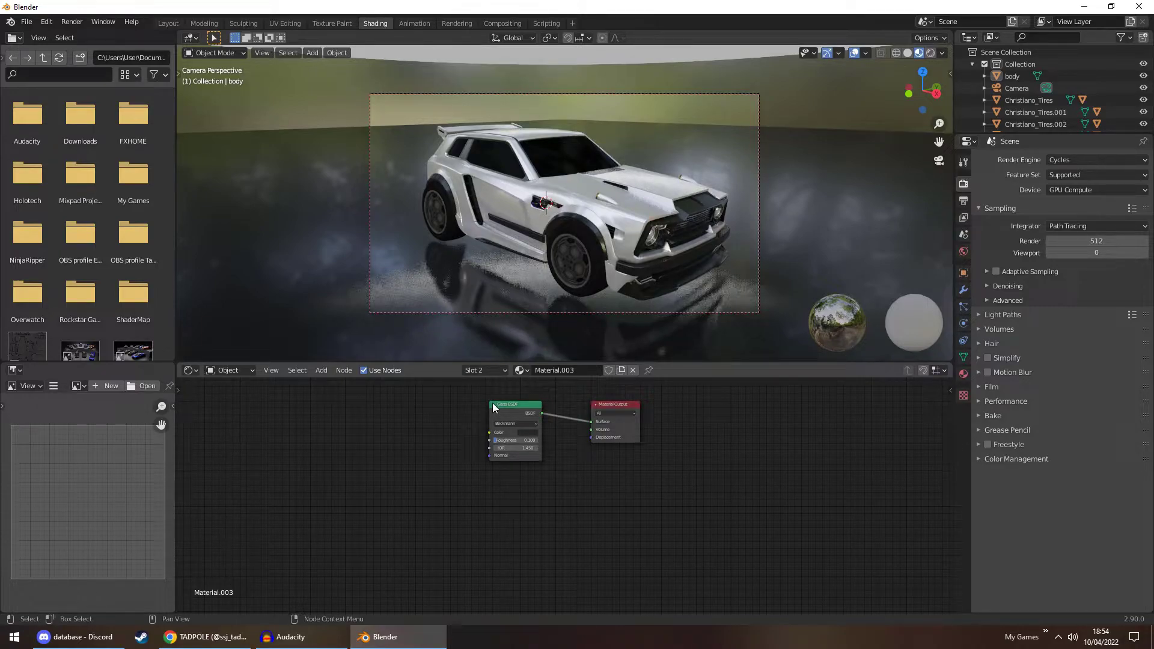
{"action": "left_click", "coordinate": [168, 24]}
{"action": "left_click", "coordinate": [928, 53]}
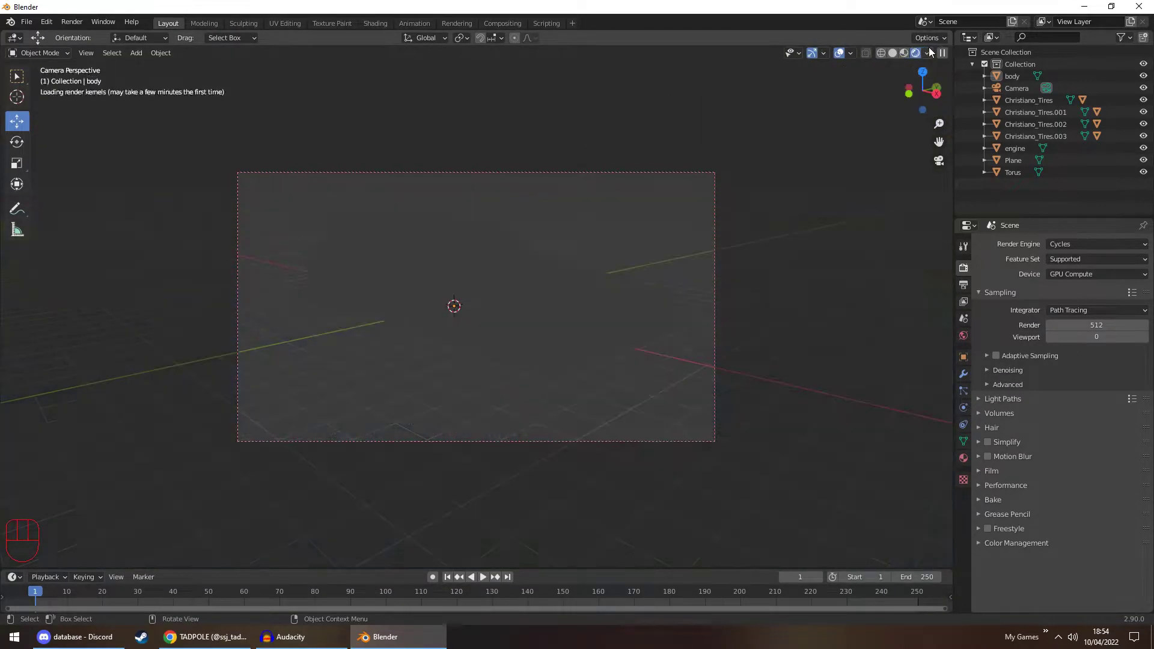
{"action": "left_click", "coordinate": [838, 53]}
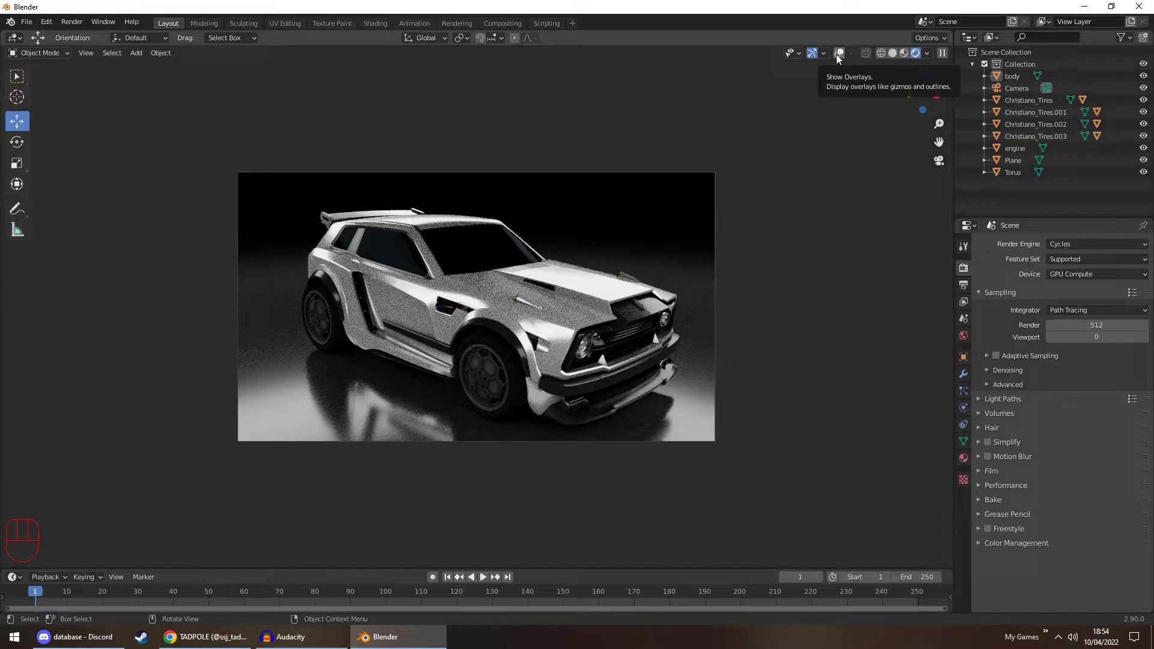
{"action": "left_click", "coordinate": [838, 52]}
Add an area light in material preview and raise it to about 9.3 m directly above the car
{"action": "middle_click_drag", "start_coordinate": [678, 133], "coordinate": [842, 96]}
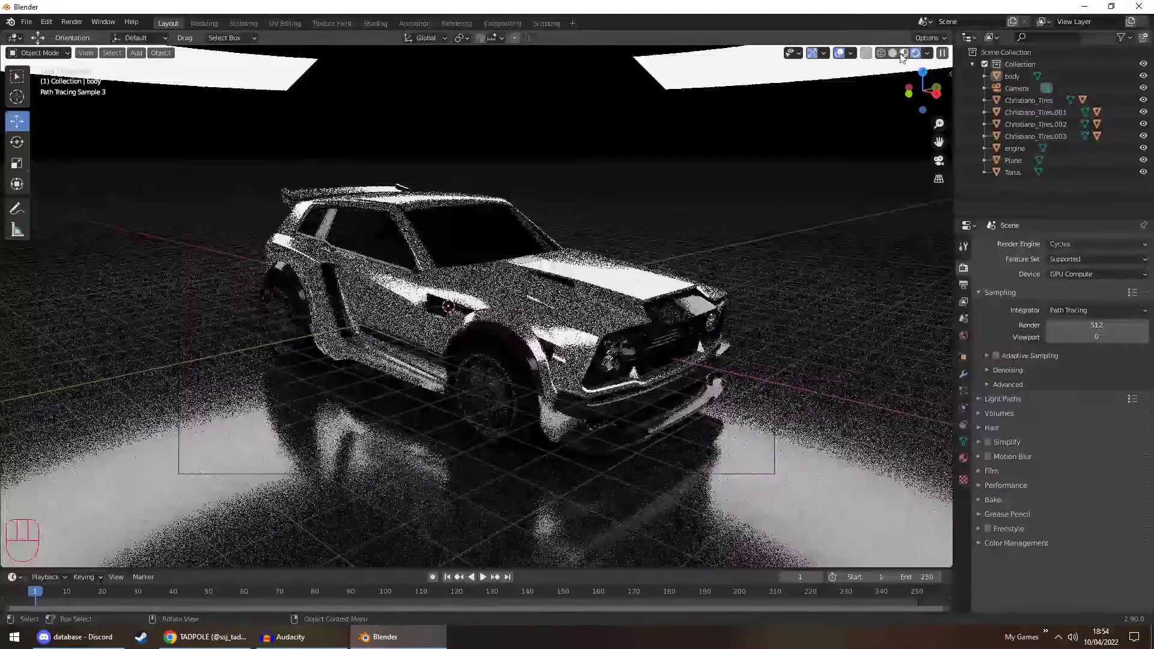
{"action": "left_click", "coordinate": [902, 53]}
{"action": "scroll", "coordinate": [737, 181], "scroll_direction": "down", "scroll_amount": 8}
{"action": "middle_click_drag", "start_coordinate": [730, 174], "coordinate": [567, 168]}
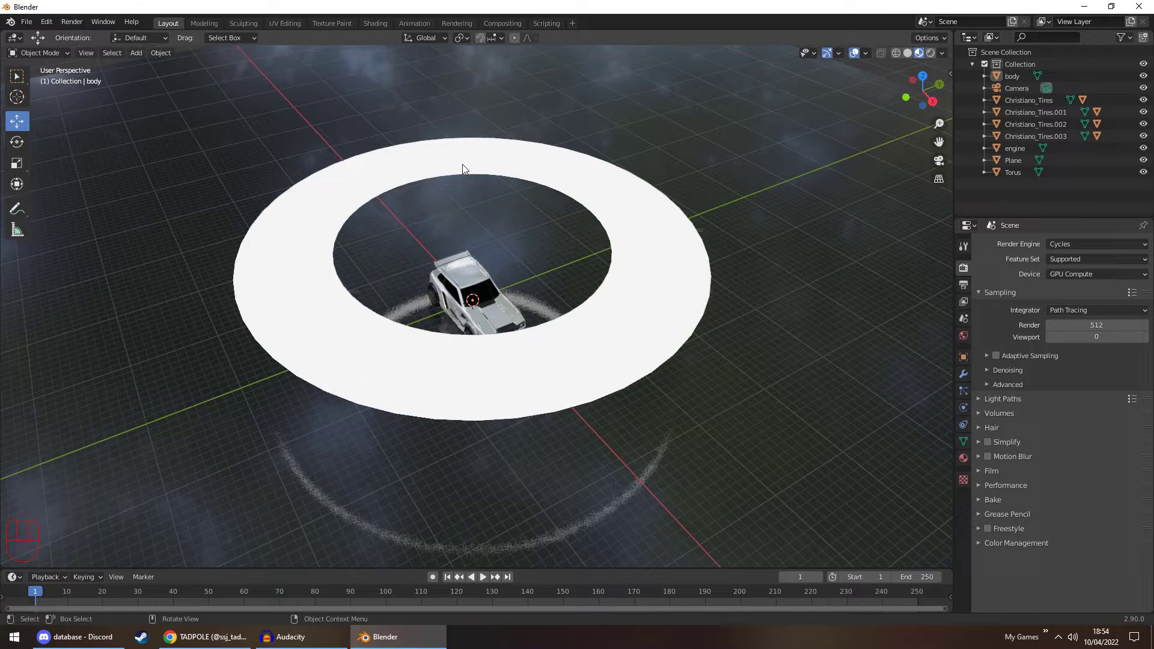
{"action": "left_click", "coordinate": [136, 52]}
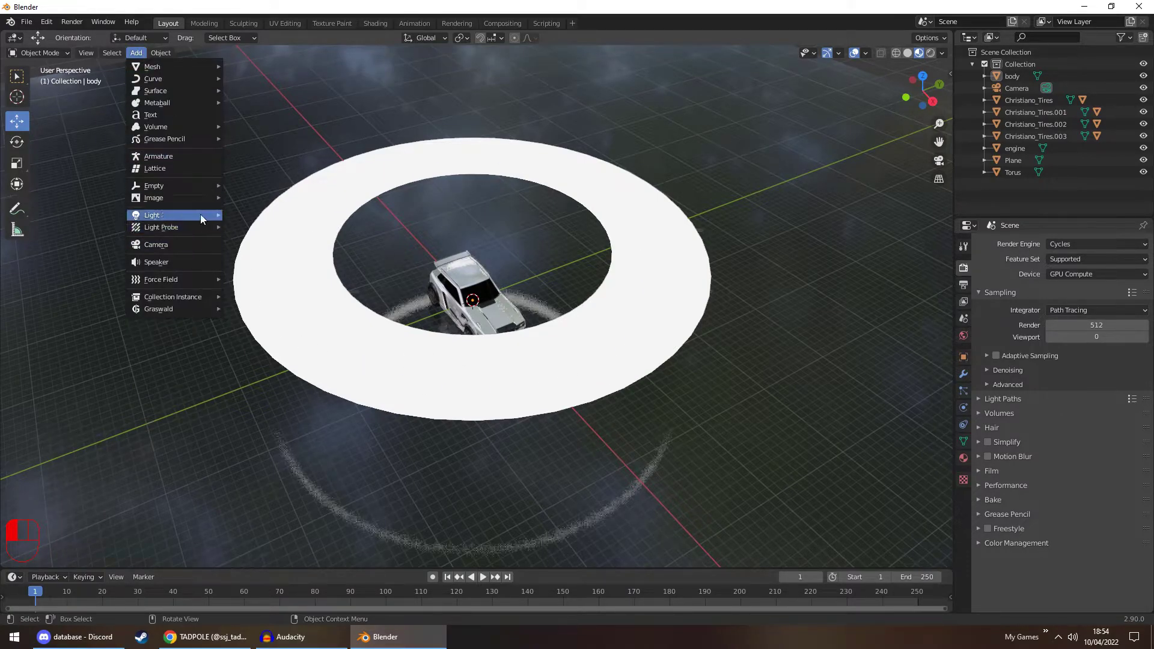
{"action": "mouse_move", "coordinate": [206, 215]}
{"action": "left_click", "coordinate": [293, 252]}
{"action": "left_click_drag", "start_coordinate": [472, 264], "coordinate": [485, 204]}
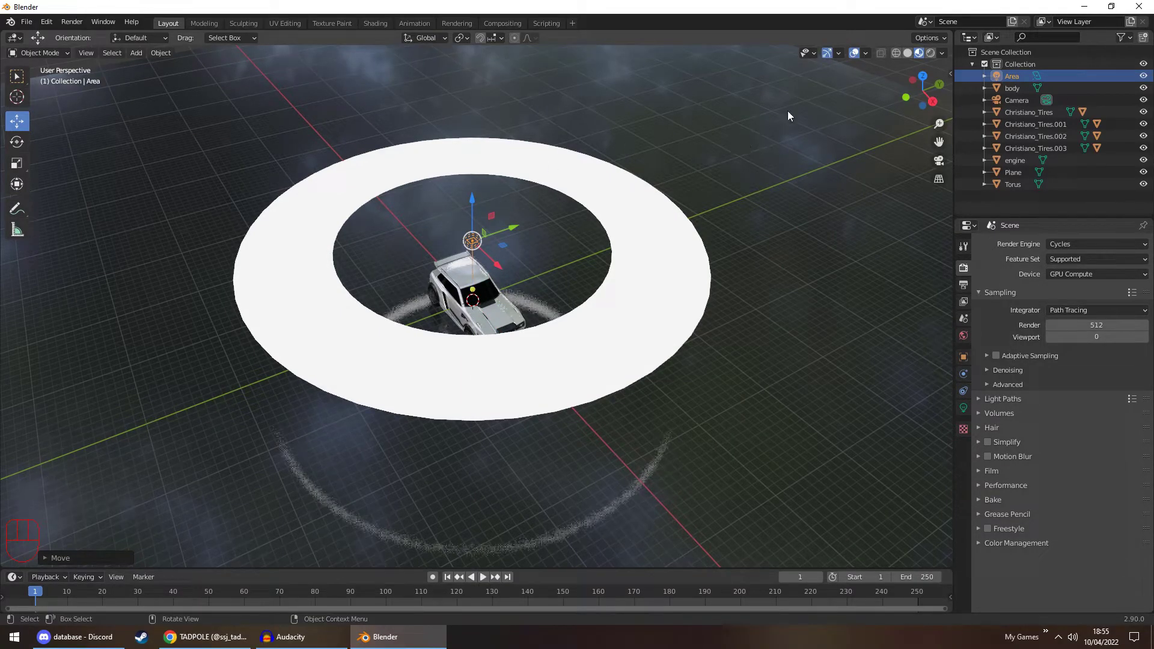
From the top view, scale the area light to about 29.45 in X and copy that scale to Y
{"action": "left_click", "coordinate": [922, 76]}
{"action": "key", "text": "space"}
{"action": "key", "text": "s"}
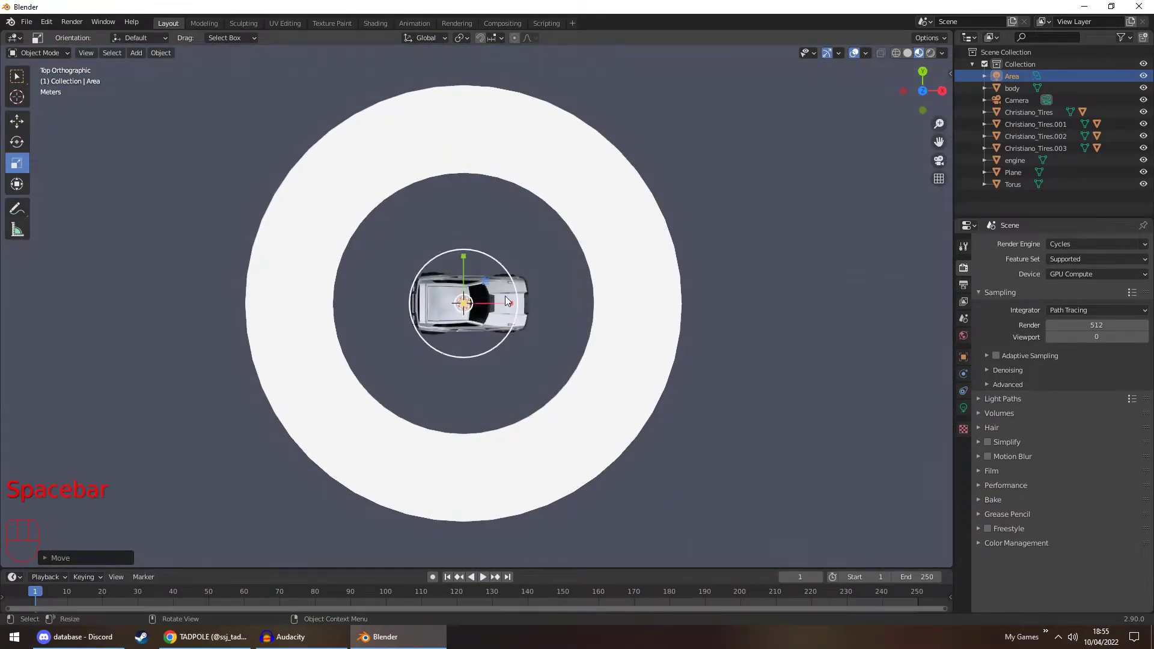
{"action": "left_click_drag", "start_coordinate": [510, 303], "coordinate": [667, 301]}
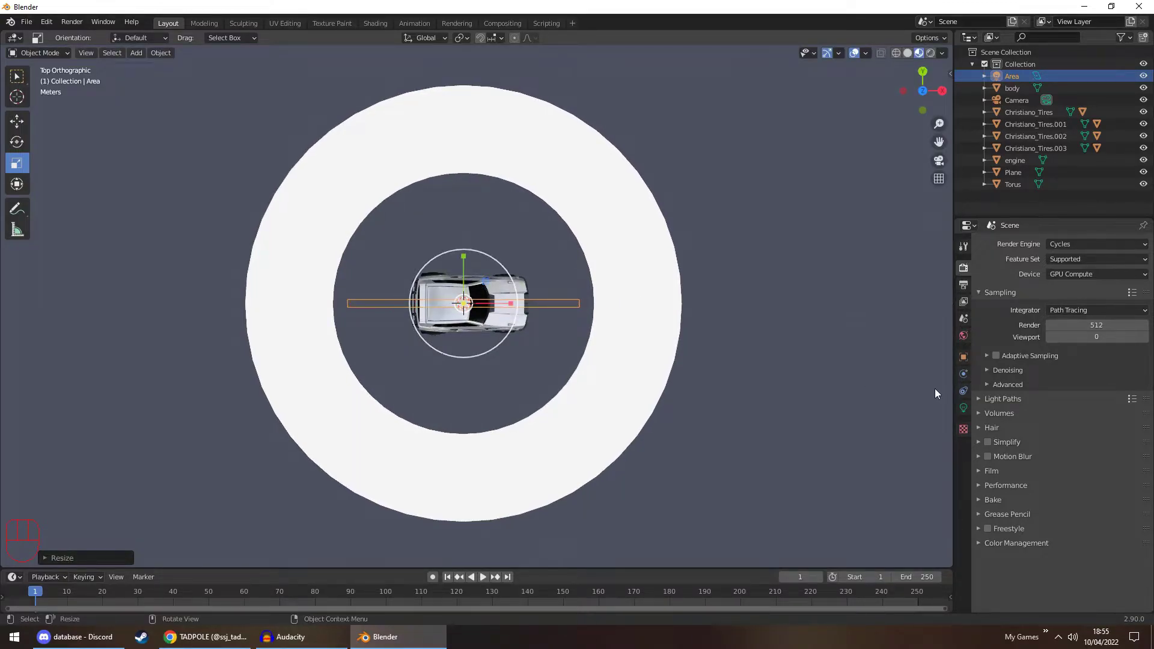
{"action": "left_click", "coordinate": [963, 357]}
{"action": "key", "text": "ctrl+c"}
{"action": "key", "text": "ctrl+v"}
{"action": "key", "text": "ctrl+v"}
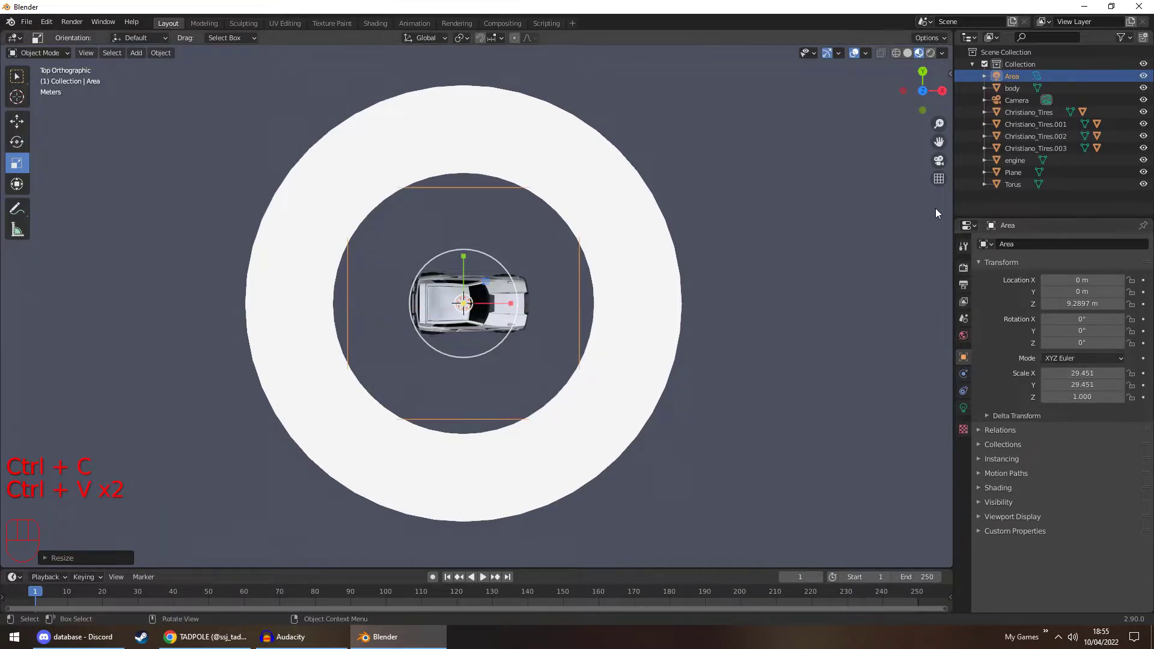
Hide the torus and open the area light's settings while showing the rendered camera view
{"action": "left_click", "coordinate": [939, 161]}
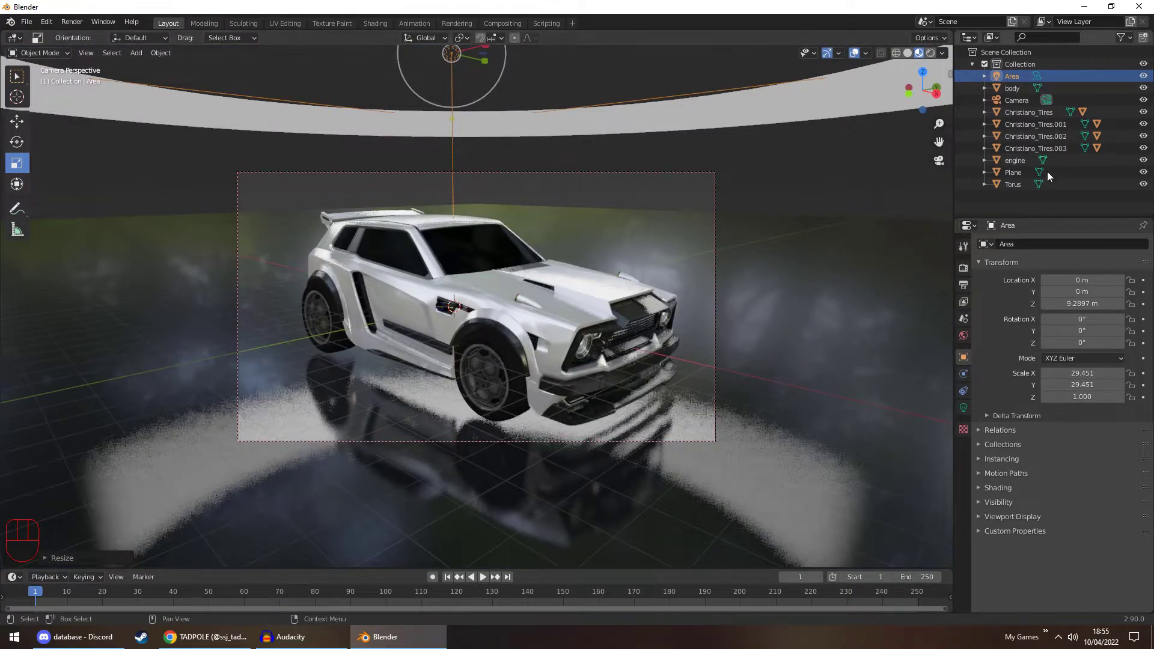
{"action": "left_click", "coordinate": [1144, 185]}
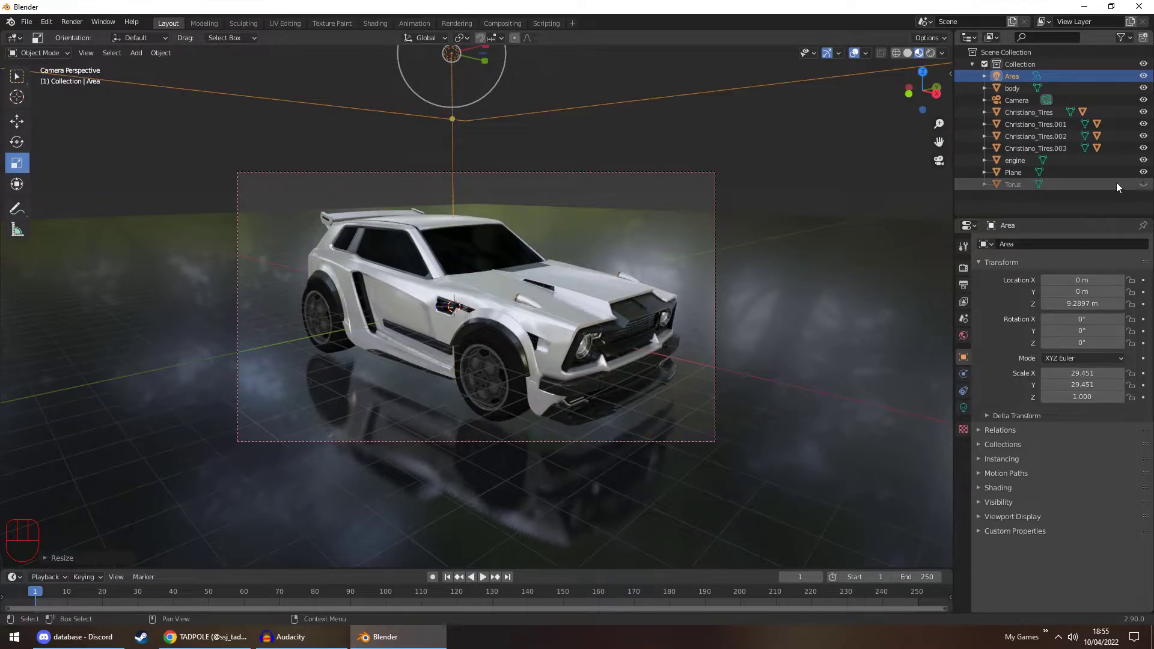
{"action": "left_click", "coordinate": [930, 53]}
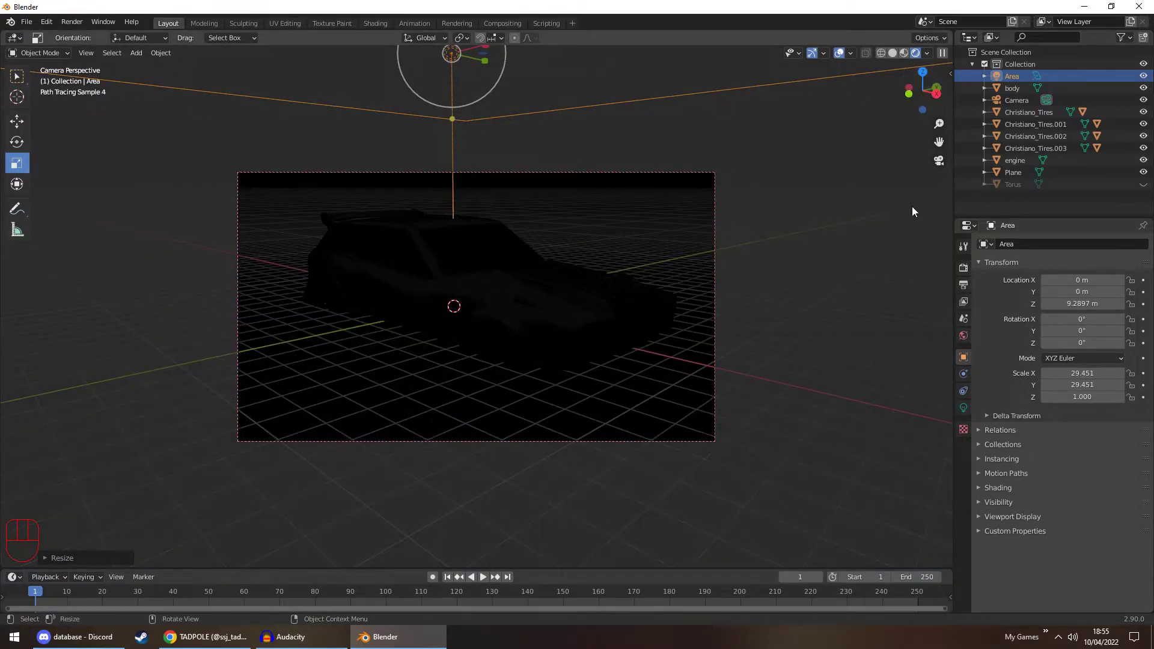
{"action": "left_click", "coordinate": [963, 408]}
Try area light powers of 50 W, 250 W and 500 W
{"action": "left_click", "coordinate": [1069, 323]}
{"action": "type", "text": "50"}
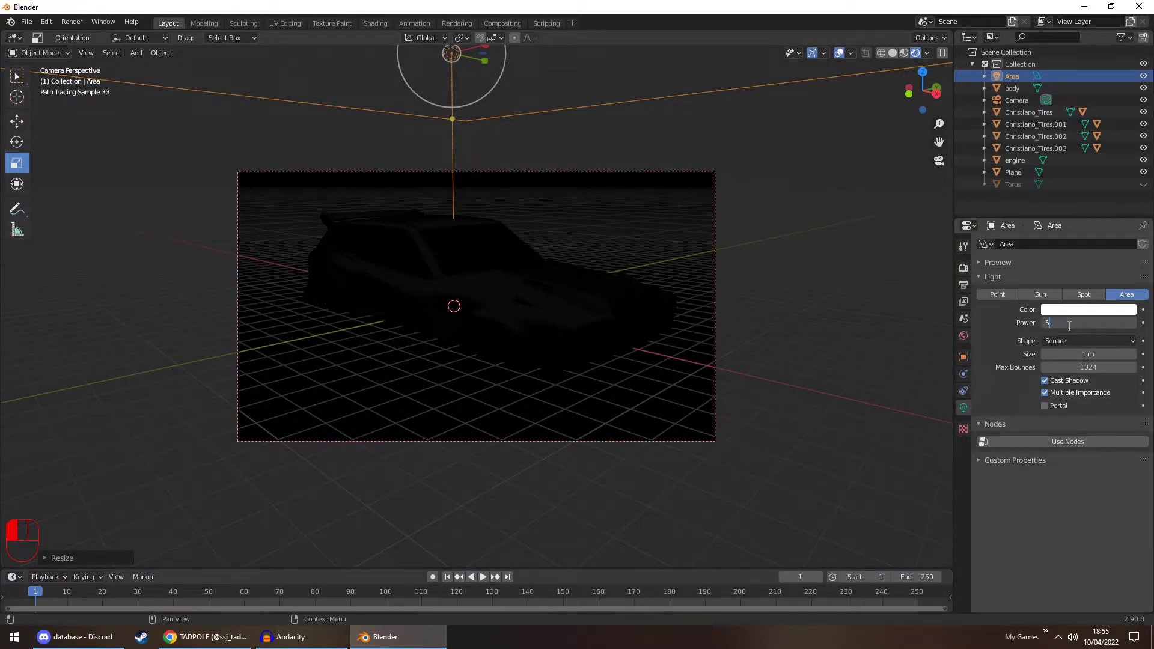
{"action": "key", "text": "Return"}
{"action": "left_click", "coordinate": [1068, 326]}
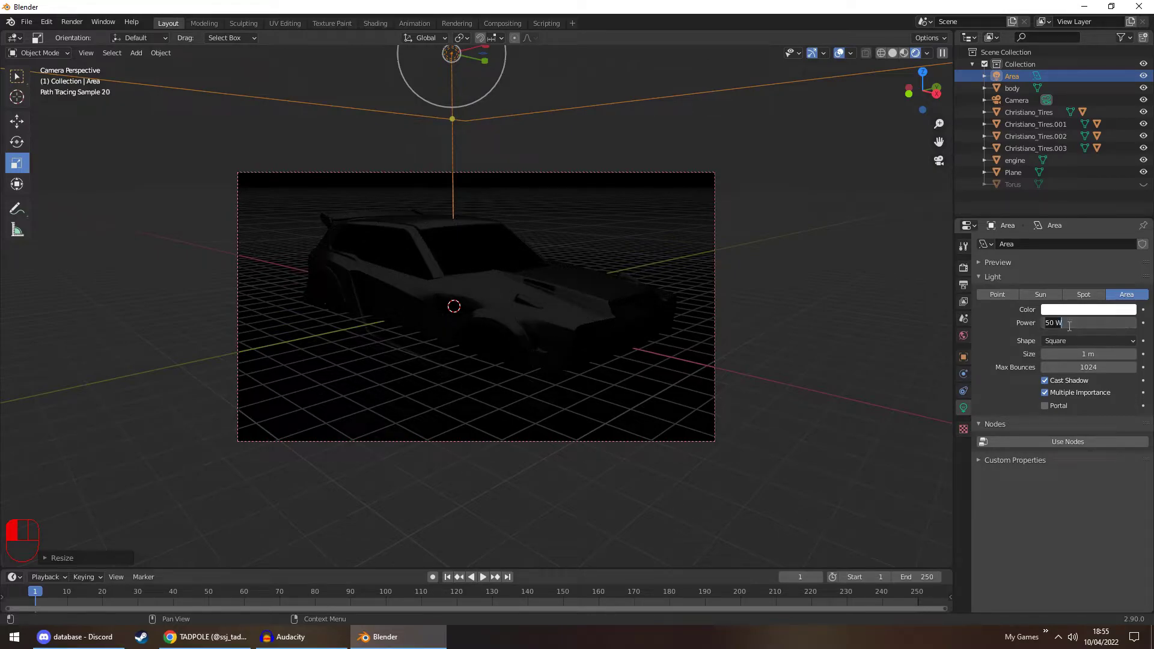
{"action": "type", "text": "2"}
{"action": "key", "text": "Return"}
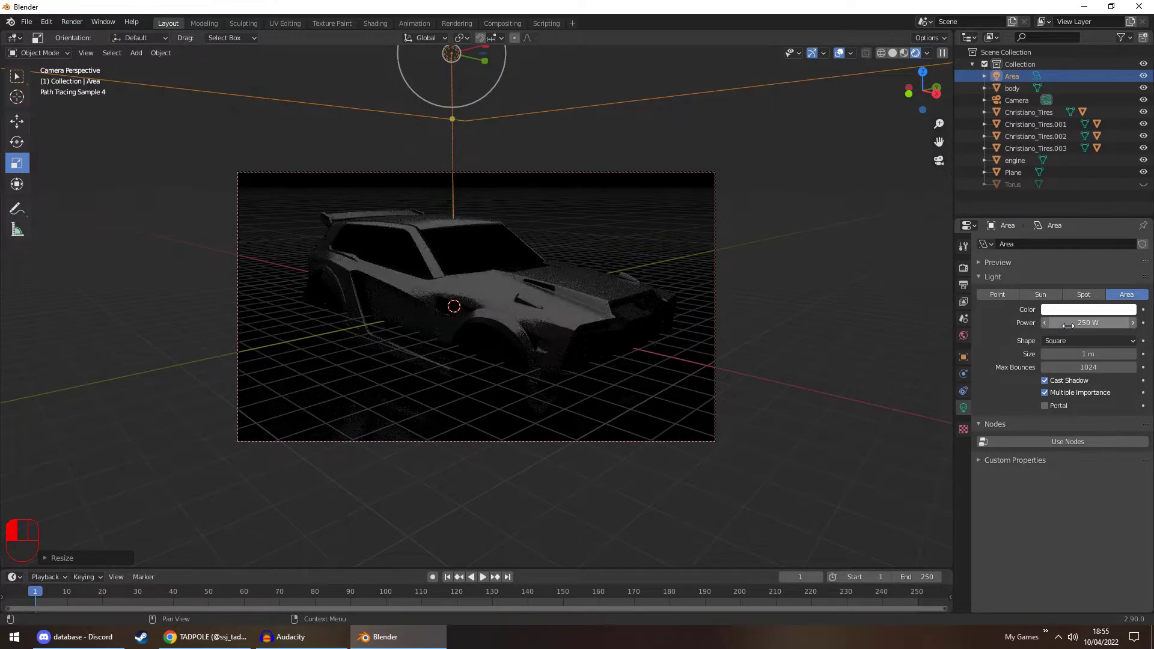
{"action": "left_click", "coordinate": [1068, 325]}
{"action": "type", "text": "500"}
{"action": "key", "text": "Return"}
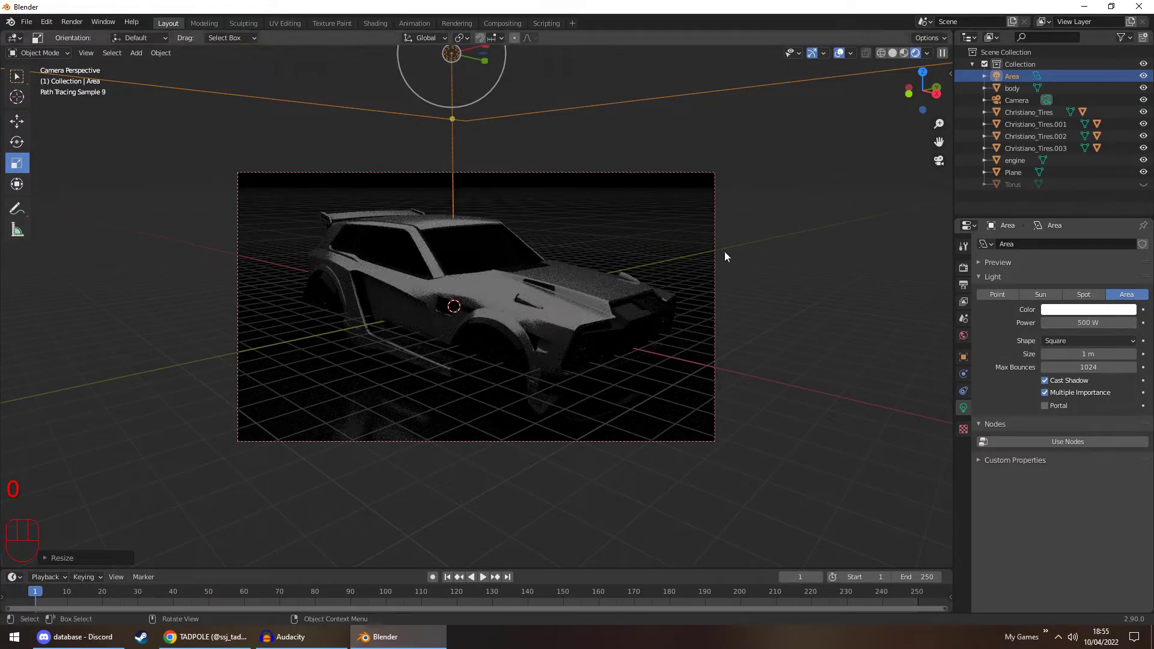
Lower the area light vertically so it sits closer above the car's roof
{"action": "key", "text": "space"}
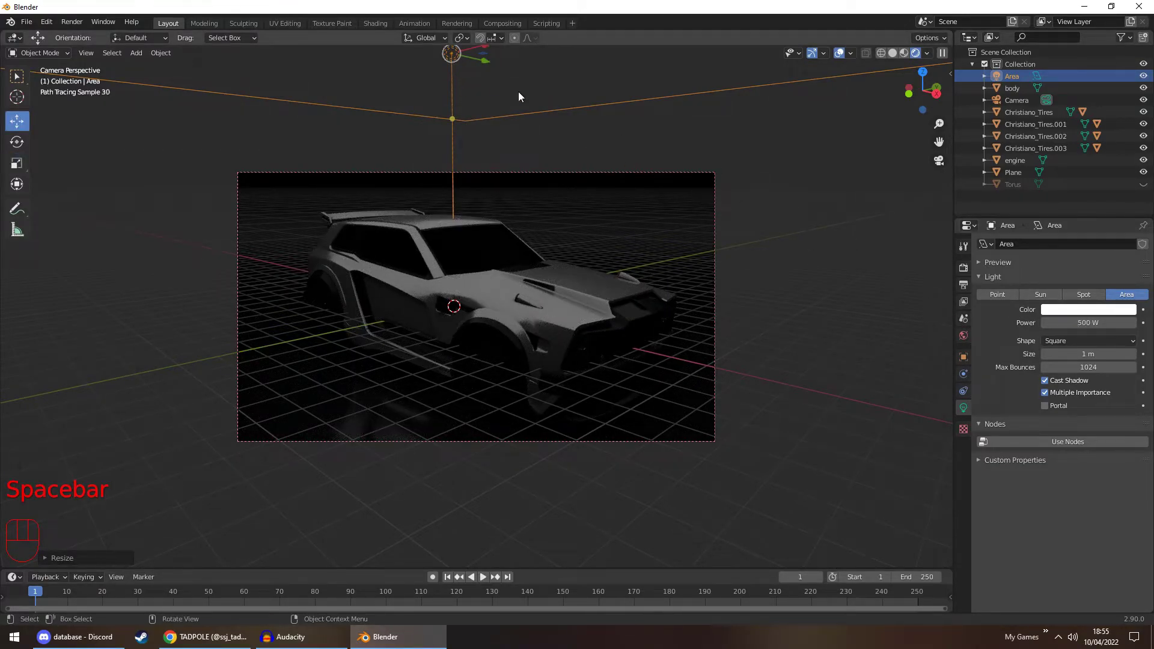
{"action": "scroll", "coordinate": [510, 103], "scroll_direction": "down", "scroll_amount": 2}
{"action": "left_click_drag", "start_coordinate": [466, 91], "coordinate": [467, 154]}
{"action": "scroll", "coordinate": [466, 153], "scroll_direction": "up", "scroll_amount": 3}
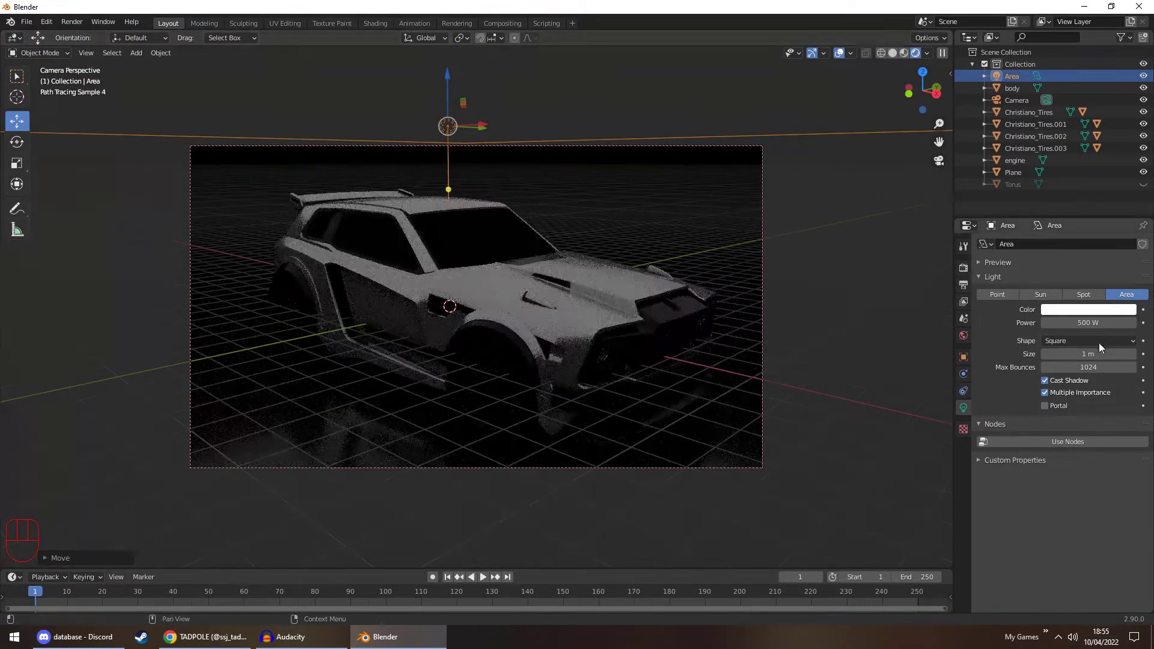
Increase the area light's power to 1500 W, 3500 W and finally 6000 W
{"action": "left_click", "coordinate": [1088, 323]}
{"action": "type", "text": "1500"}
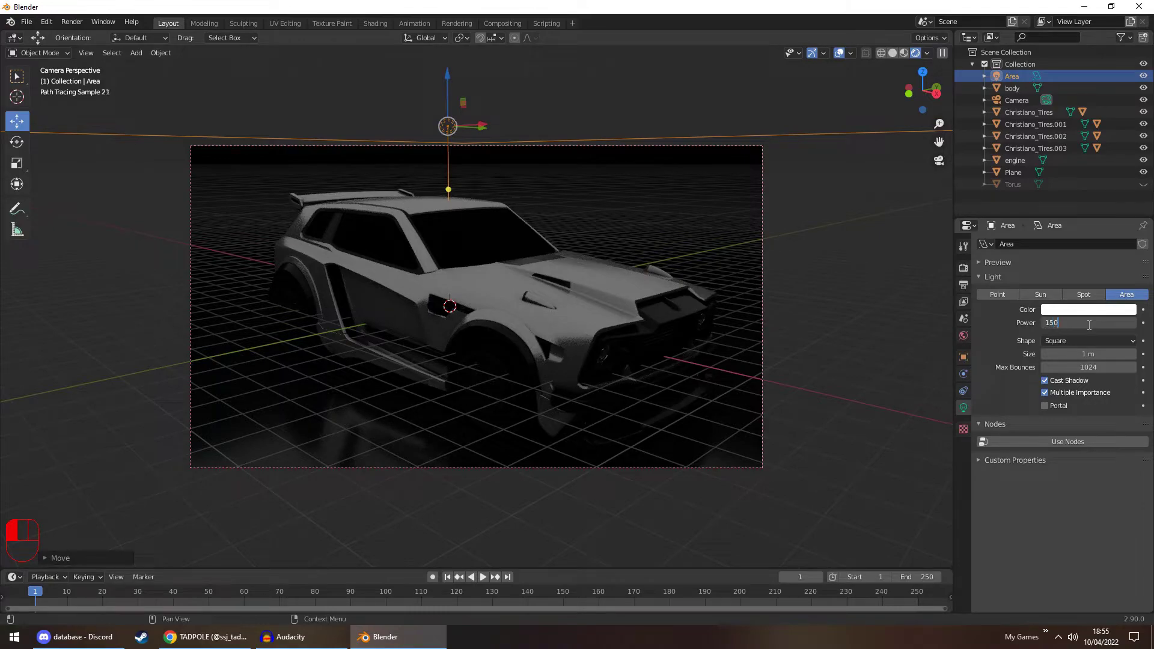
{"action": "key", "text": "Return"}
{"action": "left_click", "coordinate": [1089, 324]}
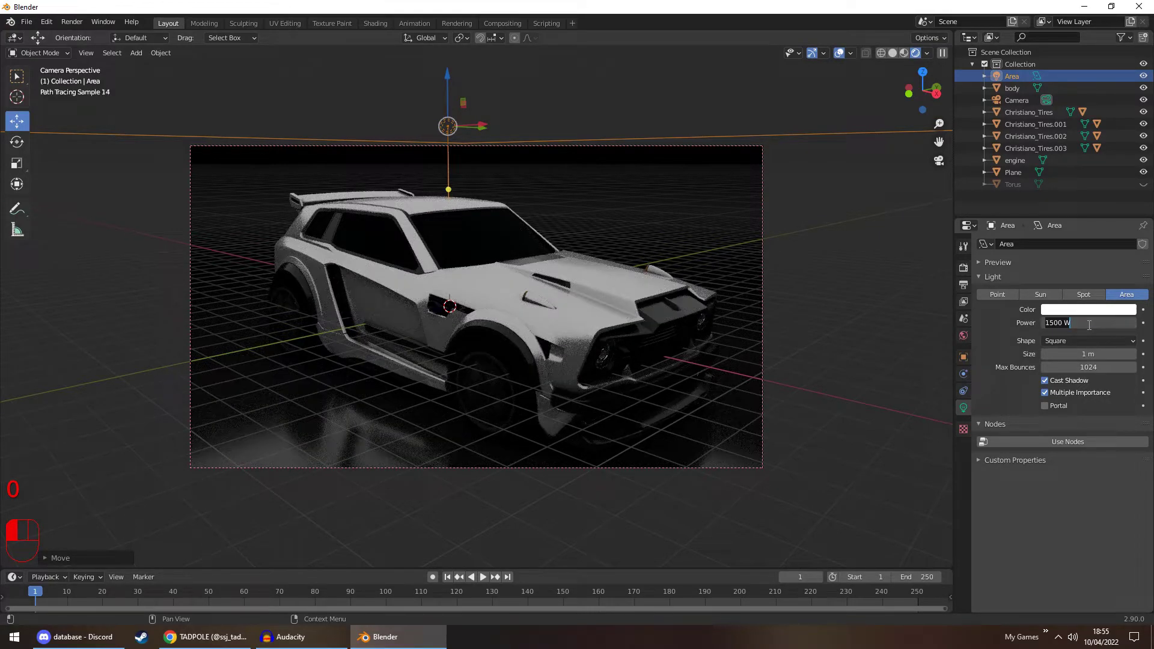
{"action": "type", "text": "3500"}
{"action": "key", "text": "Return"}
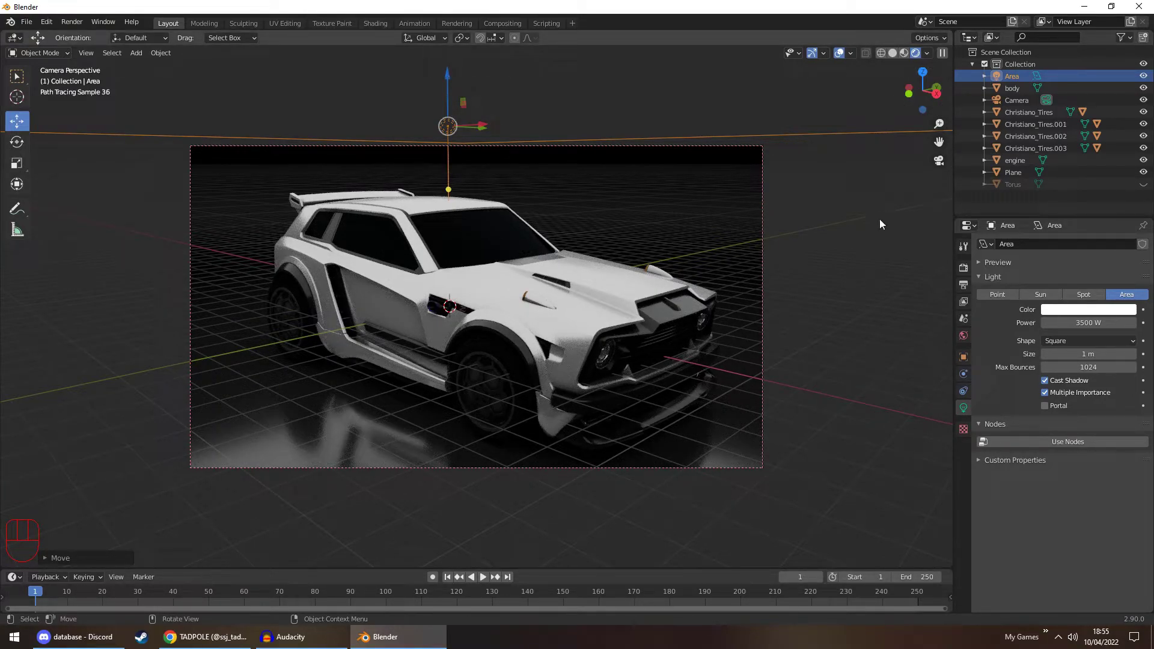
{"action": "left_click", "coordinate": [1087, 324]}
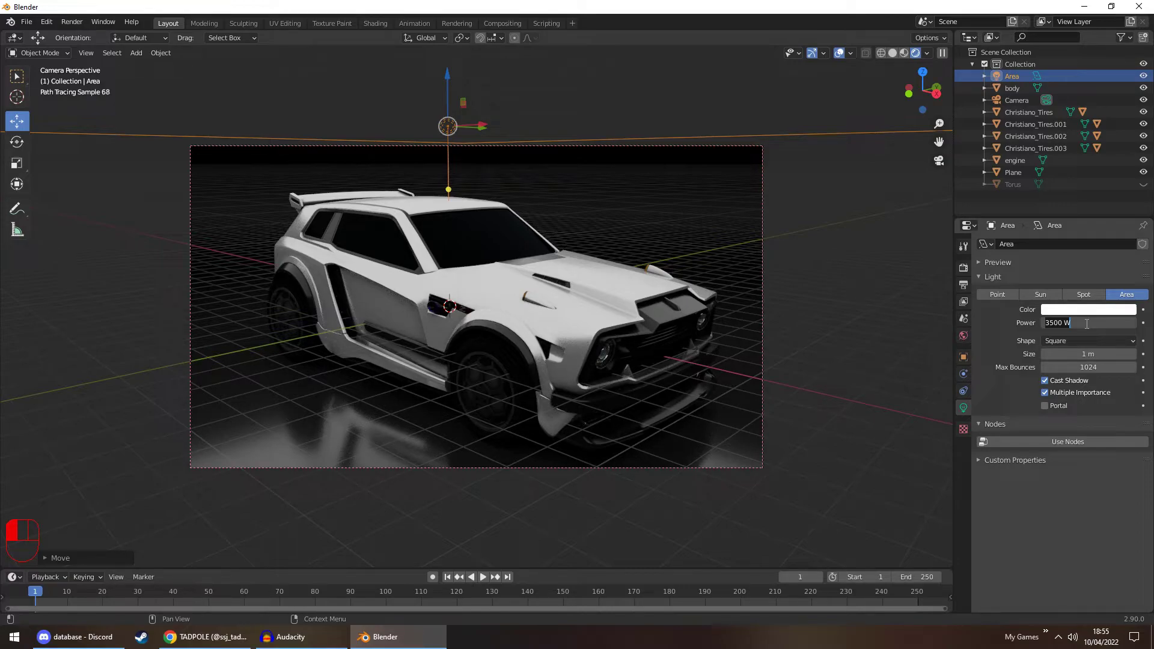
{"action": "type", "text": "6000"}
{"action": "key", "text": "Return"}
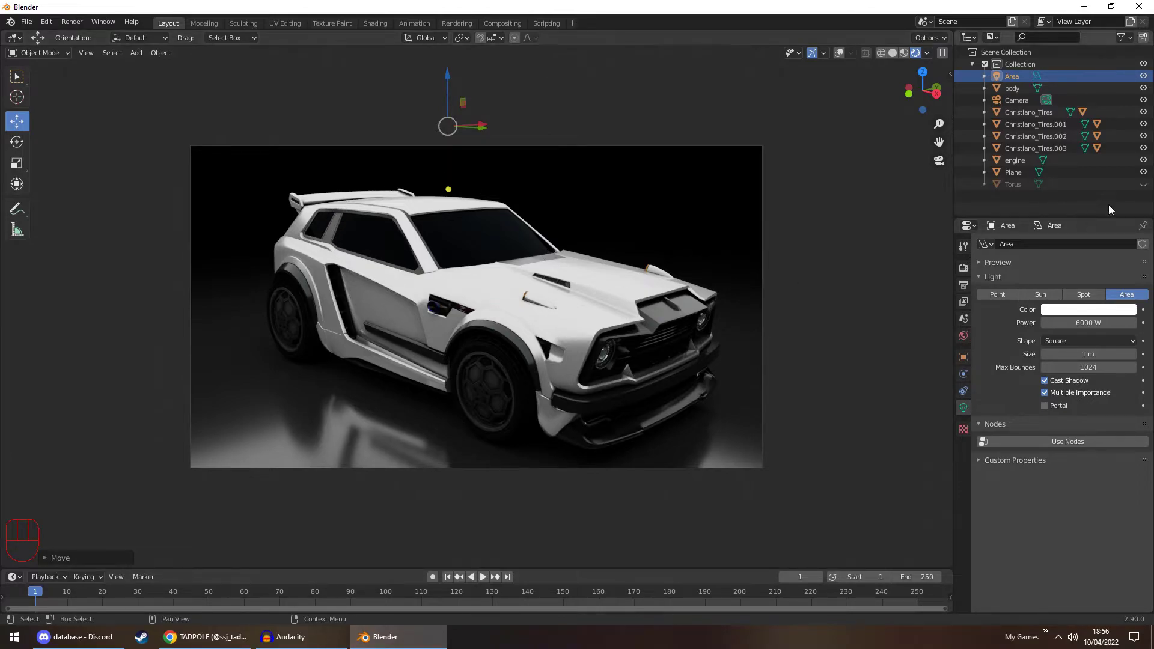
Hide the ground plane in the rendered camera view
{"action": "left_click", "coordinate": [1143, 172]}
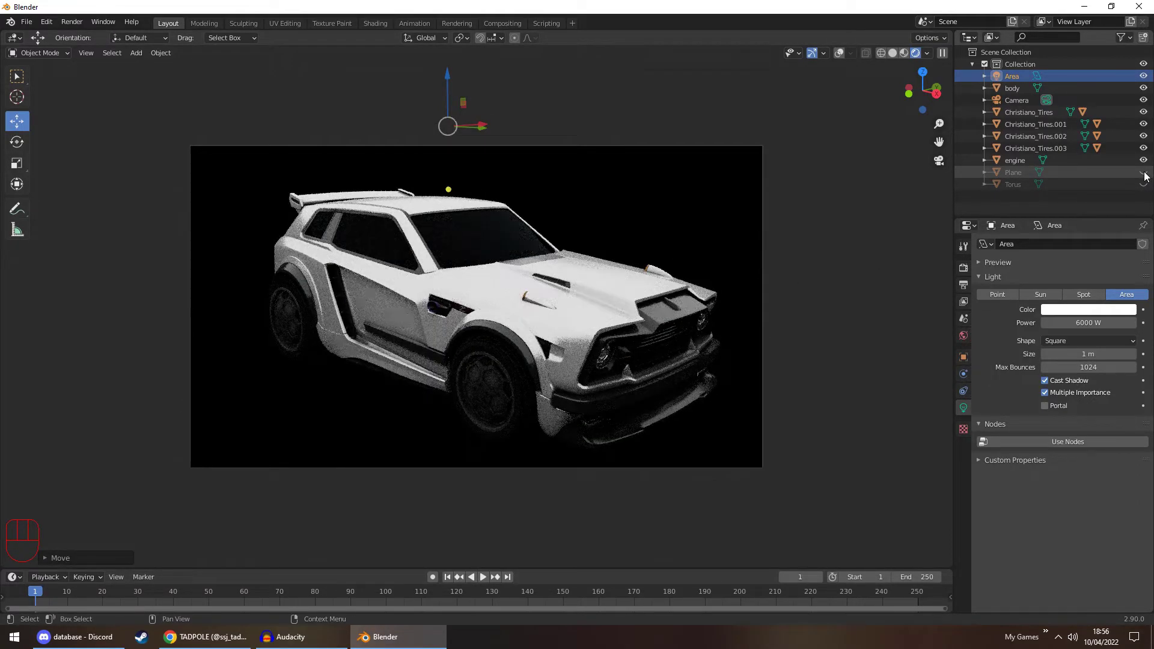
Show the ground plane and the torus again and hide the area light
{"action": "left_click", "coordinate": [1143, 172]}
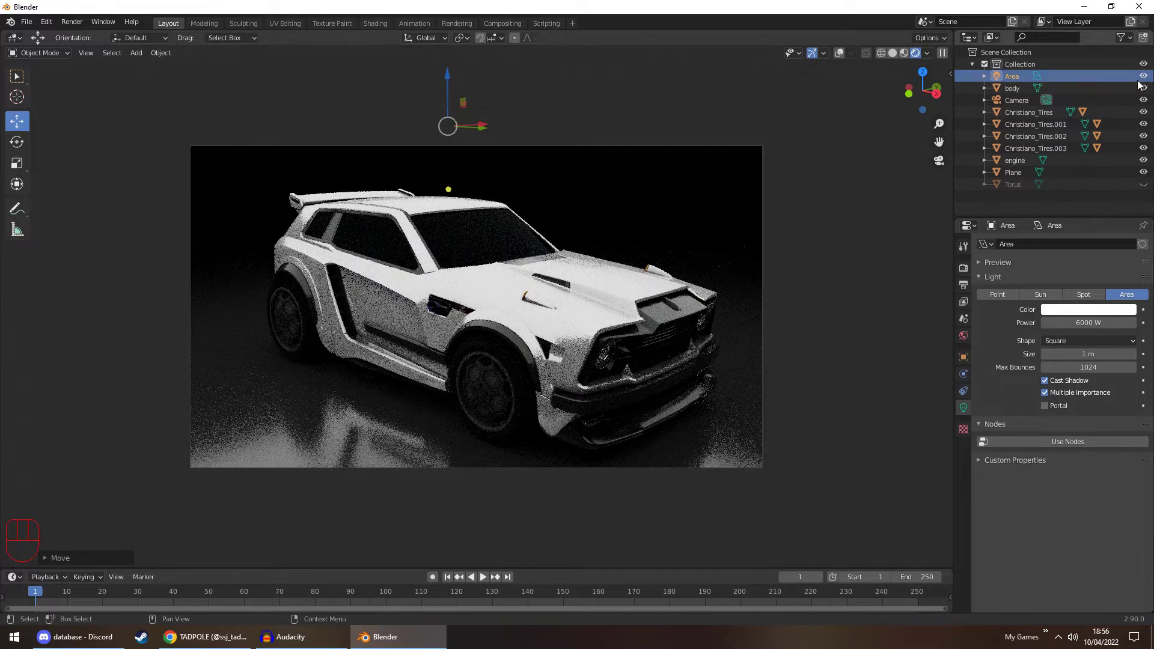
{"action": "left_click", "coordinate": [1143, 76]}
{"action": "left_click", "coordinate": [1143, 185]}
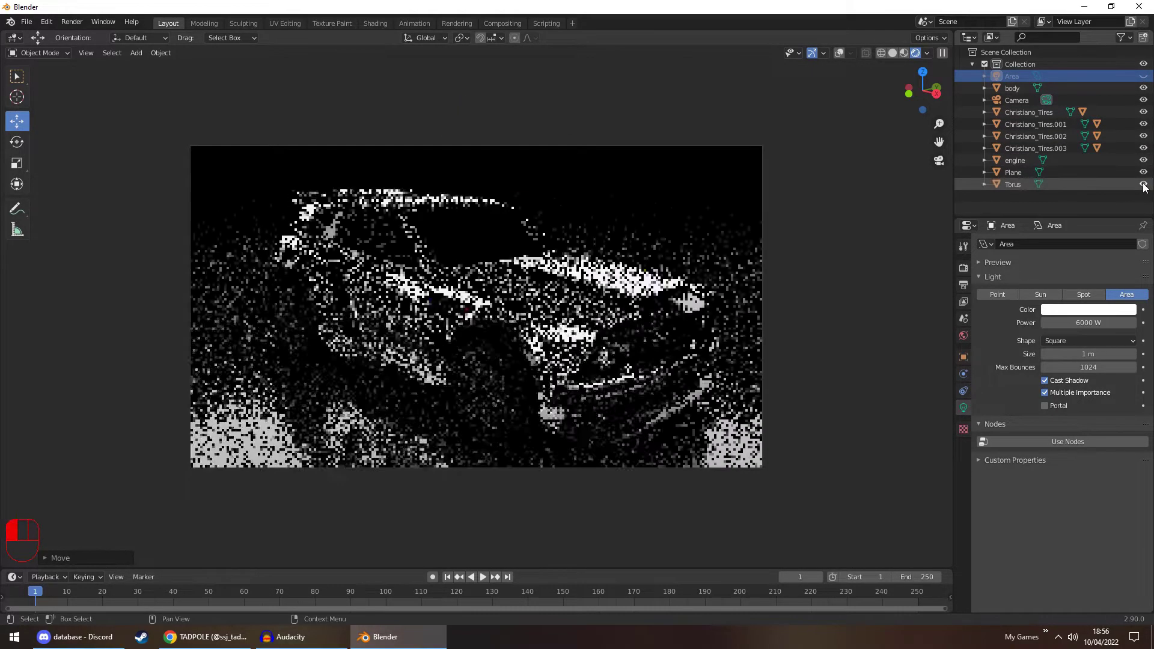
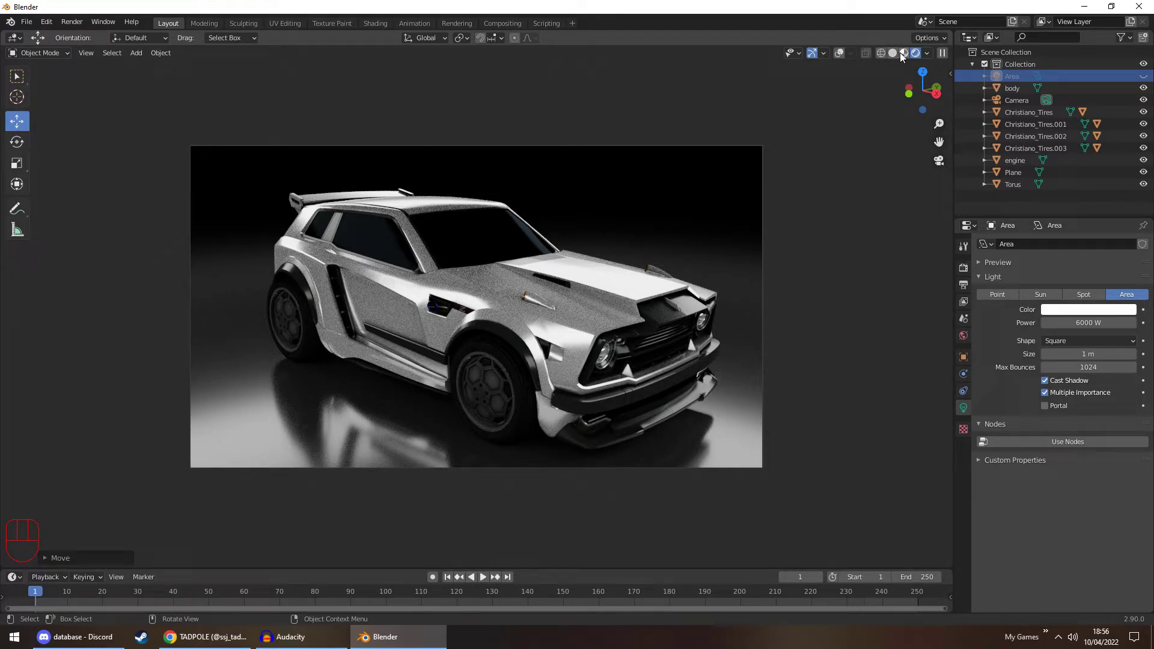
Duplicate the camera by copying and pasting it, and select the copy
{"action": "left_click", "coordinate": [1010, 101]}
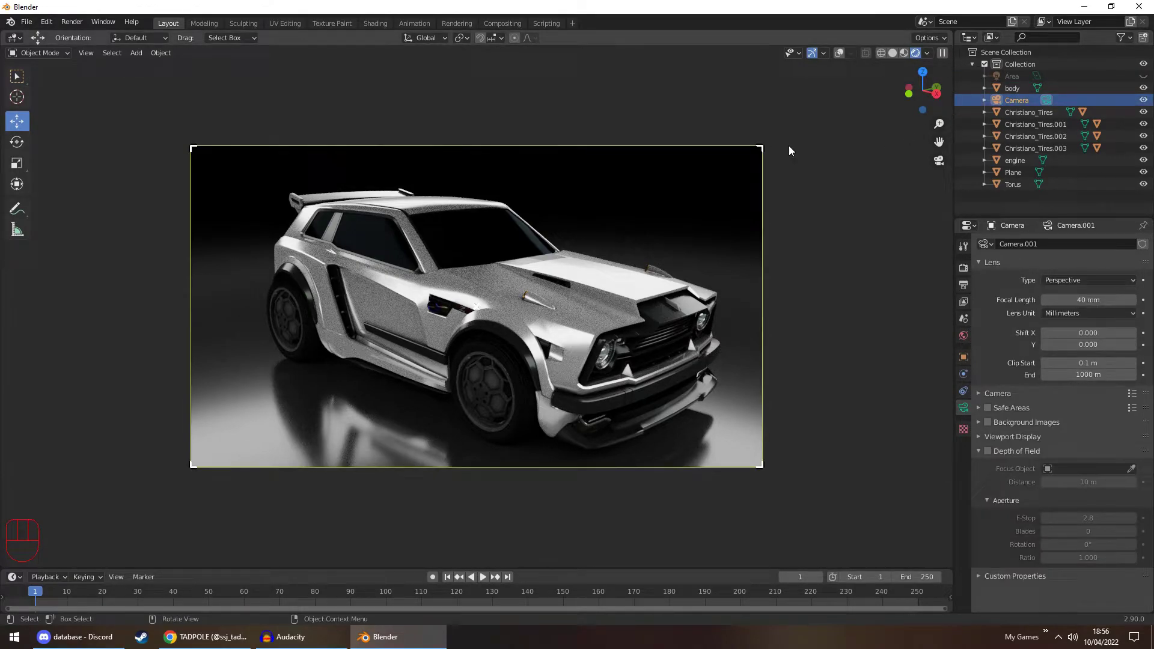
{"action": "left_click", "coordinate": [1020, 104]}
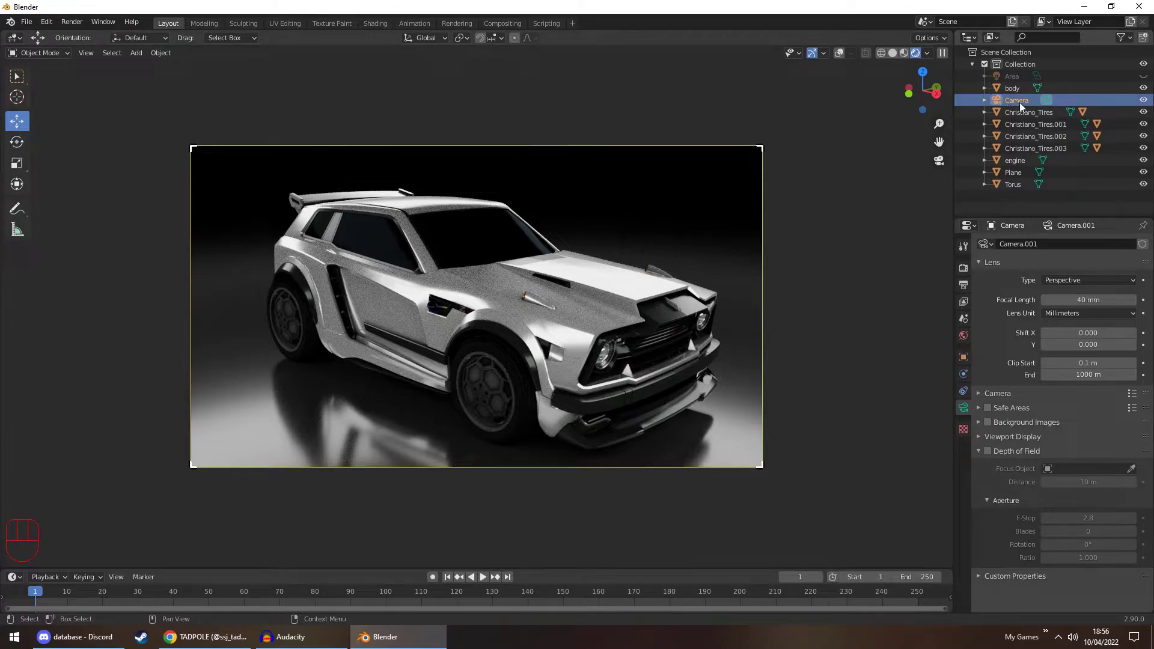
{"action": "key", "text": "ctrl+c"}
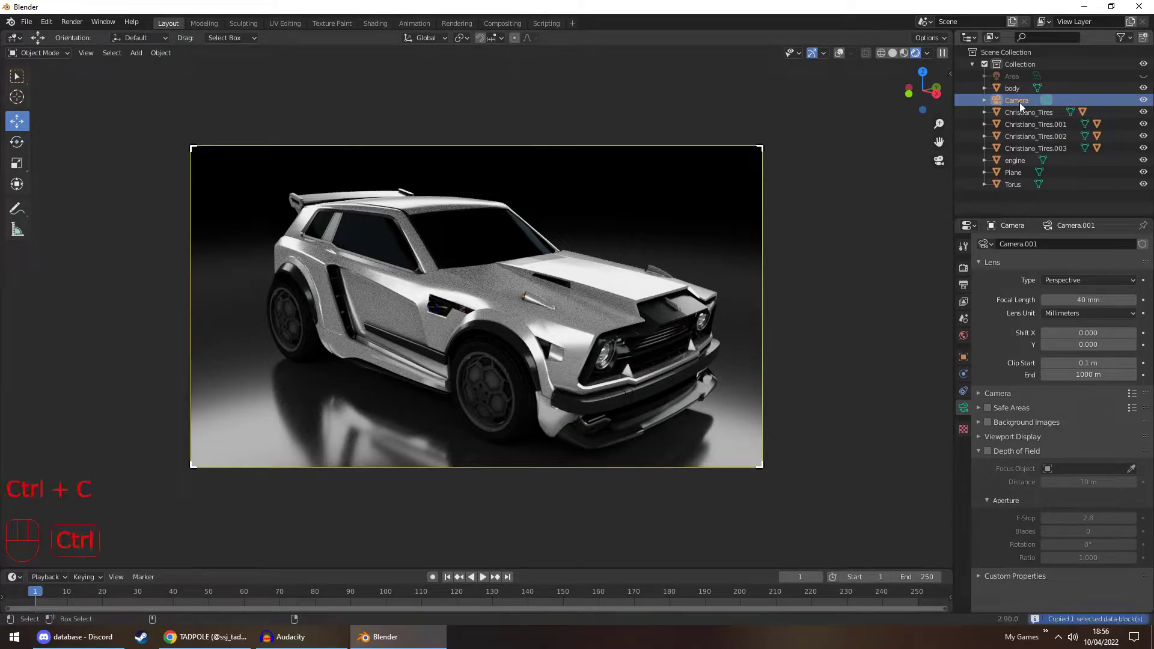
{"action": "key", "text": "ctrl+v"}
{"action": "left_click", "coordinate": [1022, 111]}
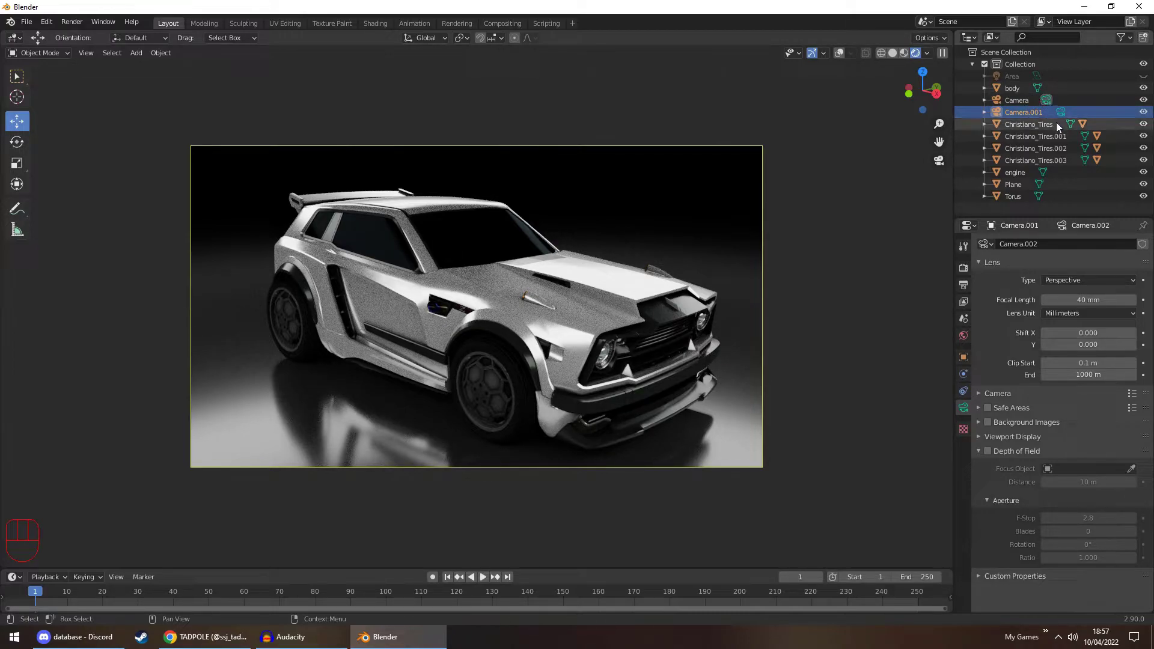
Make the duplicated camera the active one and align it to a view of the car's opposite front side
{"action": "left_click", "coordinate": [1039, 135]}
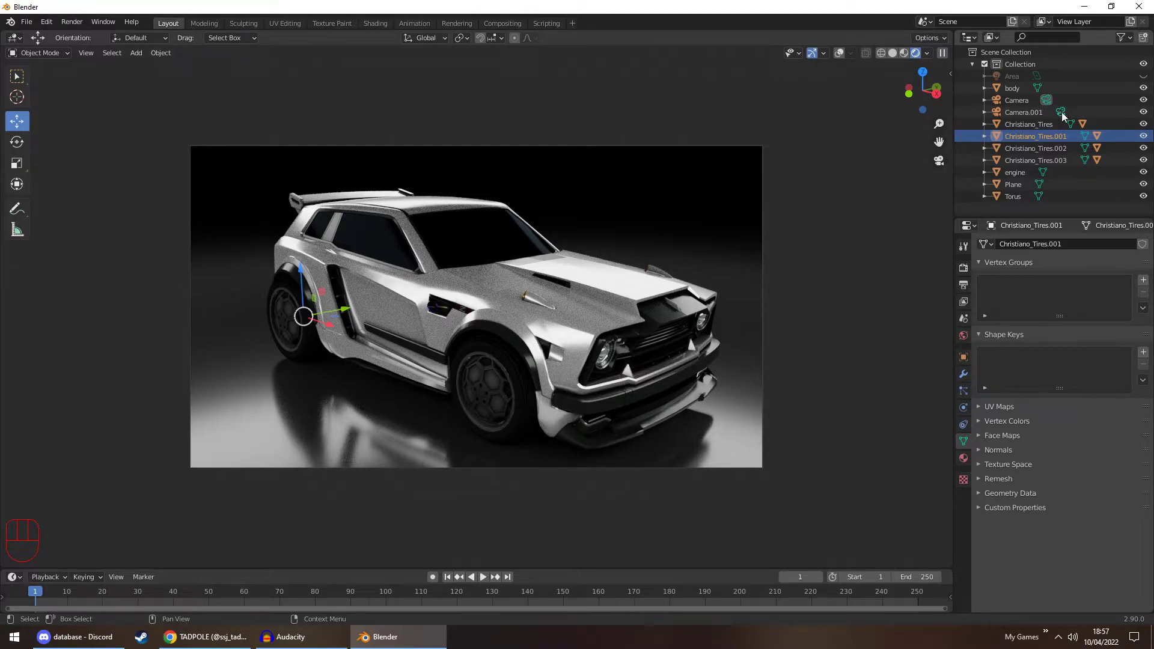
{"action": "left_click", "coordinate": [1062, 116]}
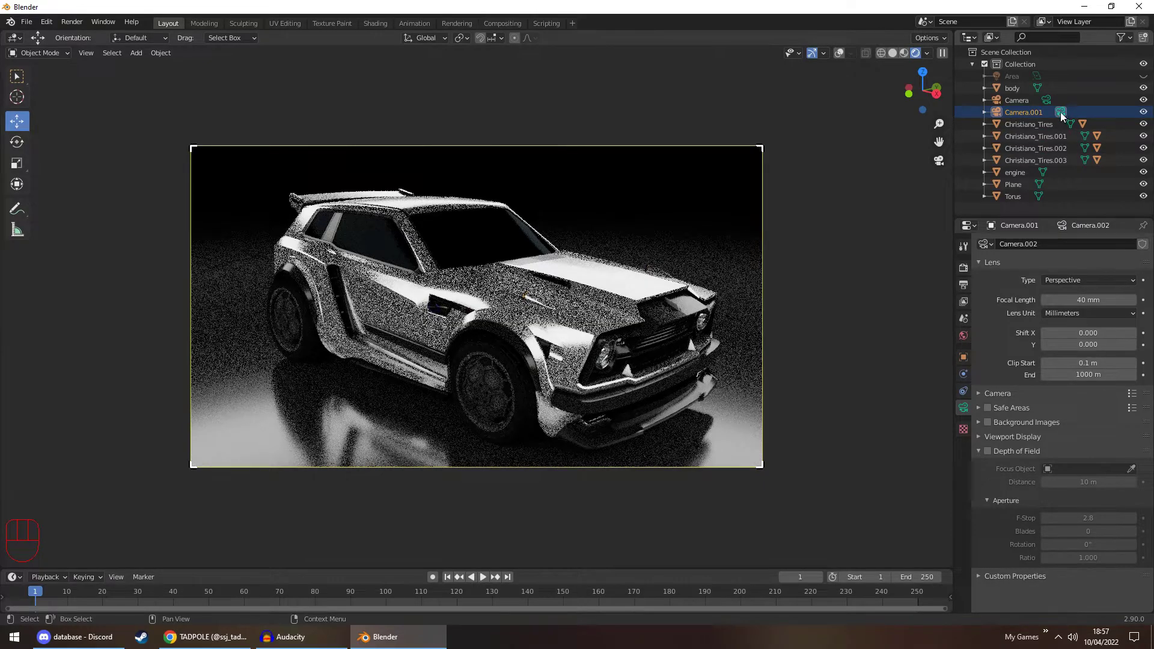
{"action": "left_click", "coordinate": [963, 357]}
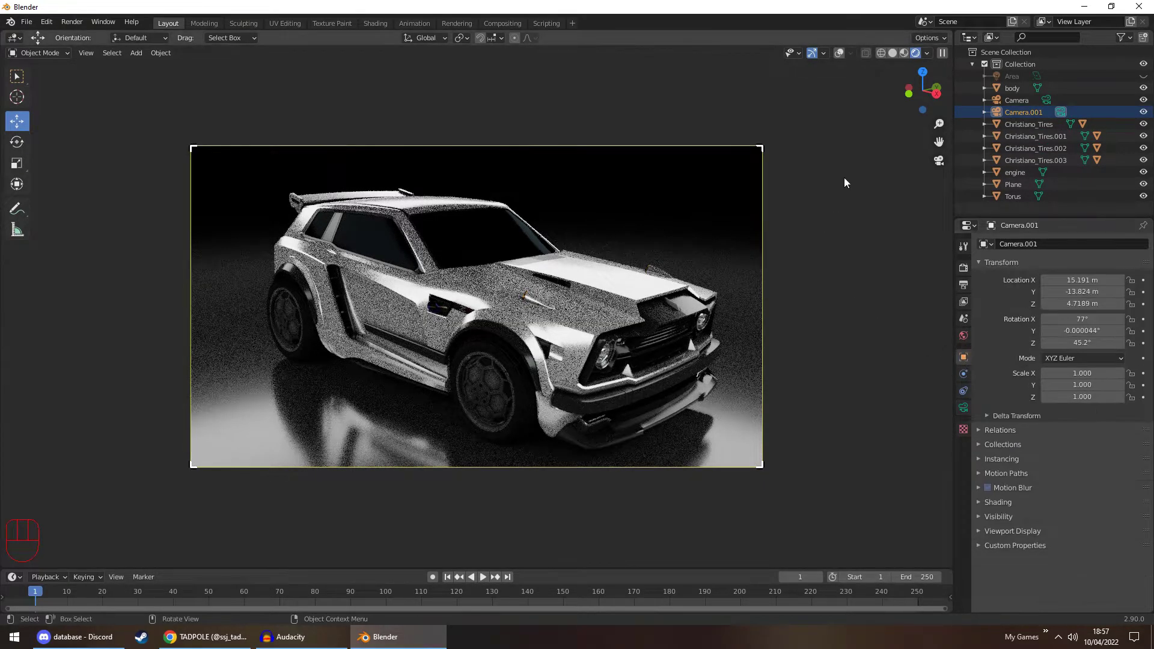
{"action": "middle_click_drag", "start_coordinate": [845, 163], "coordinate": [723, 198]}
{"action": "key", "text": "ctrl+alt+KP_0"}
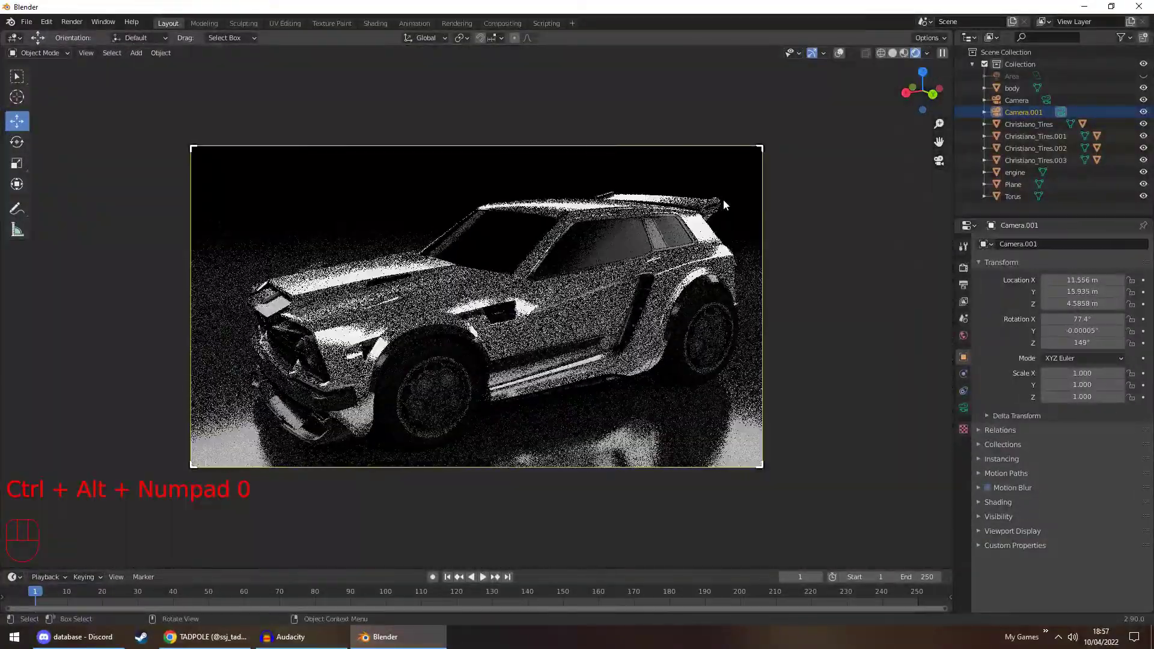
Compare the two shots by activating the original camera and returning to the duplicated one
{"action": "left_click", "coordinate": [1046, 100]}
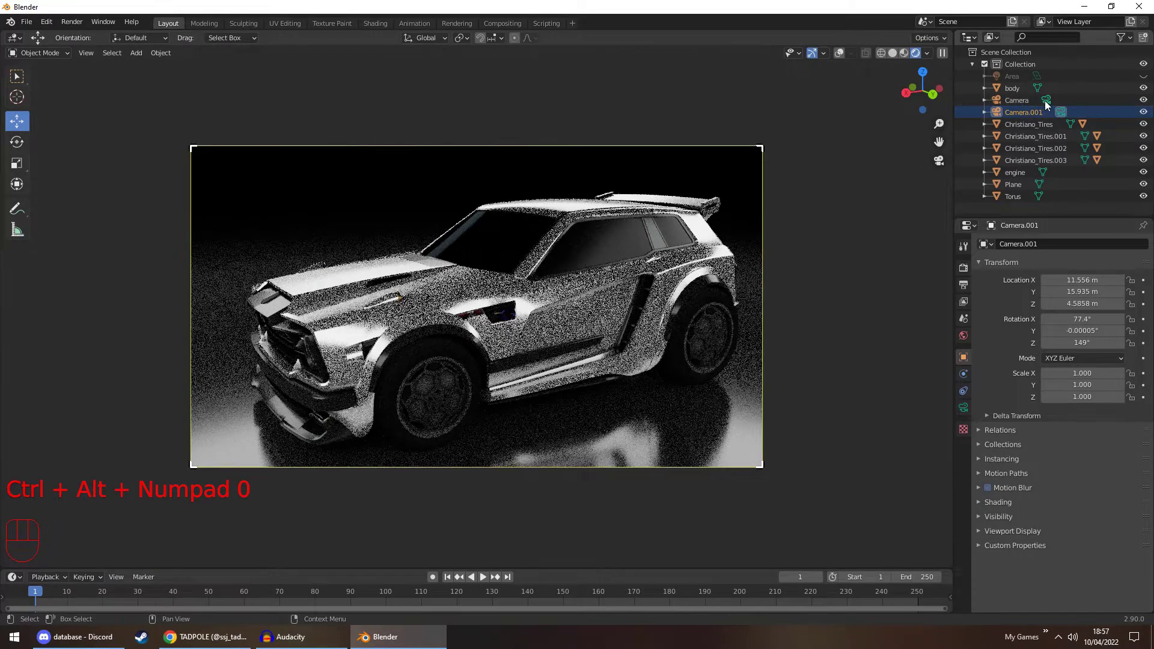
{"action": "left_click", "coordinate": [1044, 99]}
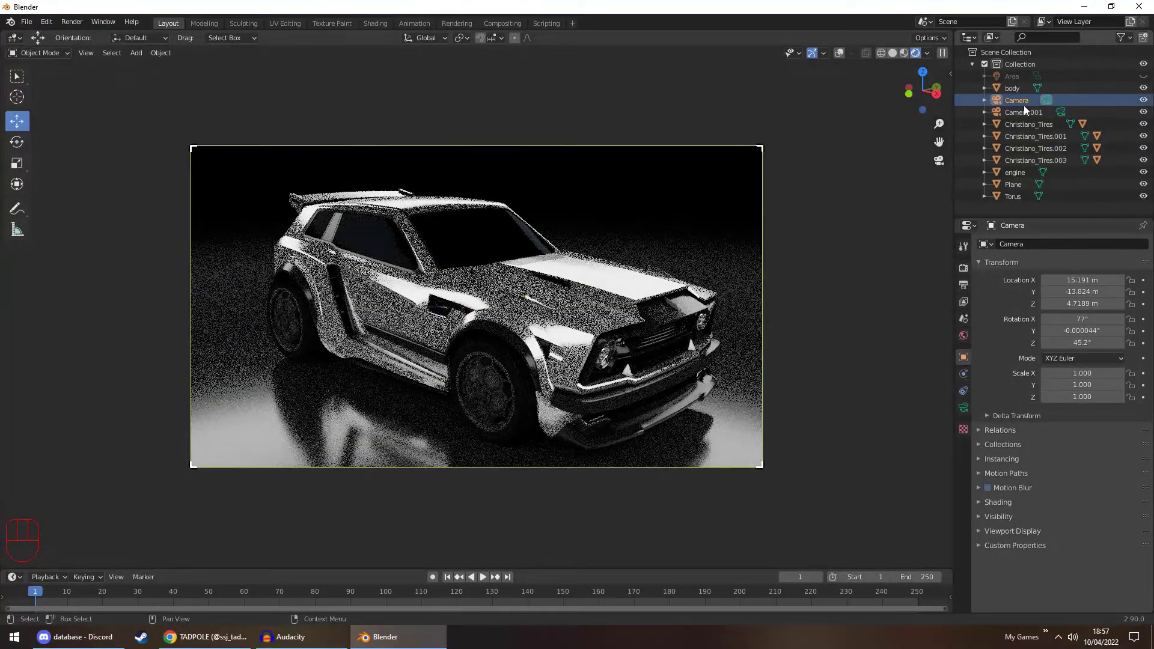
{"action": "left_click", "coordinate": [1058, 111]}
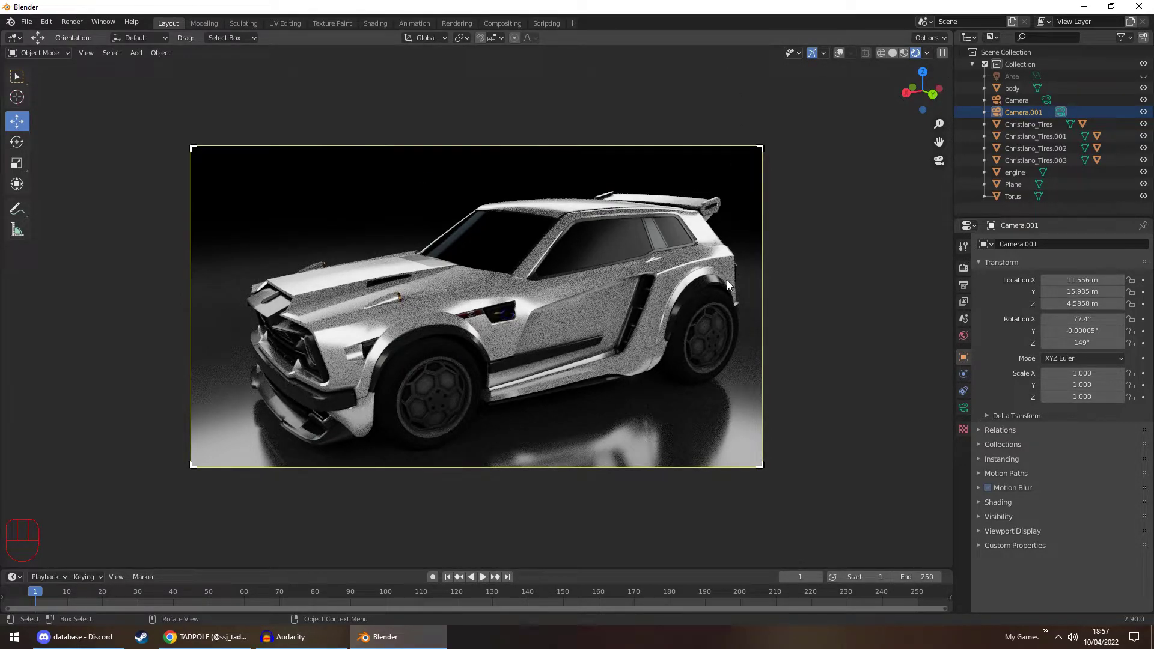
Reposition the duplicated camera at X 13.356 m, Y 10.185 m, Z 2.5558 m with rotation X 79.6° and Z 132°
{"action": "mouse_move", "coordinate": [1082, 279]}
{"action": "left_mouse_down"}
{"action": "mouse_move", "coordinate": [1065, 280]}
{"action": "mouse_move", "coordinate": [1089, 319]}
{"action": "mouse_move", "coordinate": [1077, 343]}
{"action": "mouse_move", "coordinate": [1078, 279]}
{"action": "mouse_move", "coordinate": [1070, 292]}
{"action": "mouse_move", "coordinate": [1072, 304]}
{"action": "mouse_move", "coordinate": [1074, 280]}
{"action": "mouse_move", "coordinate": [1091, 280]}
{"action": "left_mouse_up"}
{"action": "key", "text": "ctrl+z"}
{"action": "left_click_drag", "start_coordinate": [1082, 343], "coordinate": [1067, 298]}
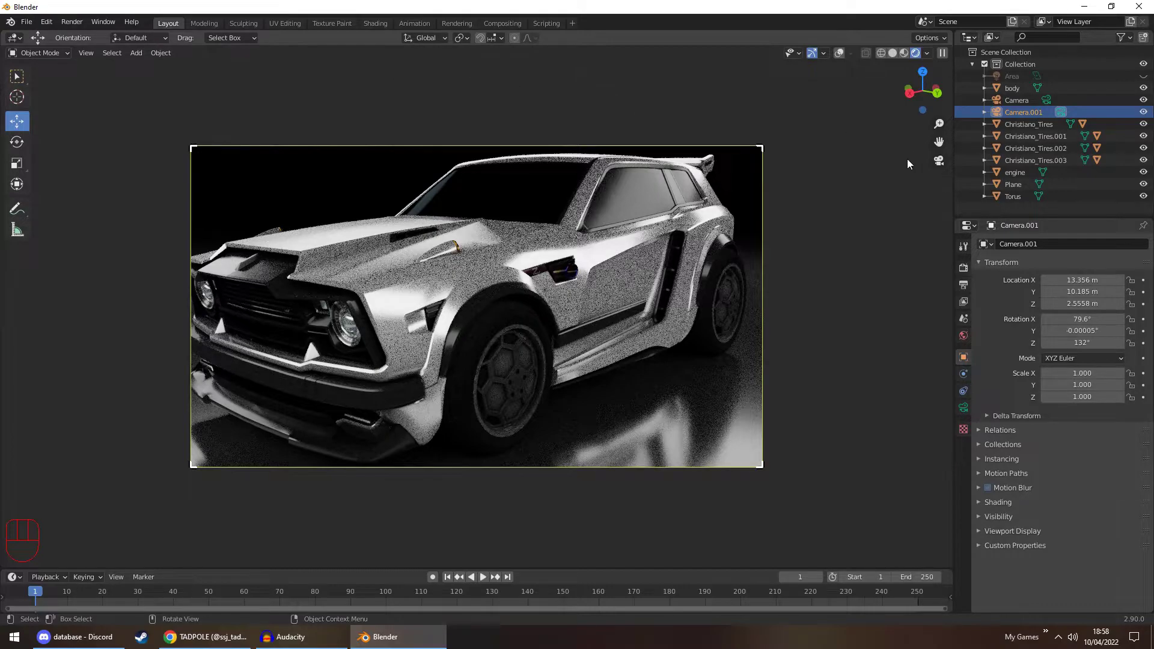
Switch the viewport to Material Preview outside the camera view, select the car body and show the overlays
{"action": "left_click", "coordinate": [903, 54]}
{"action": "mouse_move", "coordinate": [827, 159]}
{"action": "middle_mouse_down"}
{"action": "mouse_move", "coordinate": [652, 176]}
{"action": "mouse_move", "coordinate": [600, 208]}
{"action": "middle_mouse_up"}
{"action": "scroll", "coordinate": [599, 209], "scroll_direction": "down", "scroll_amount": 4}
{"action": "scroll", "coordinate": [600, 210], "scroll_direction": "up", "scroll_amount": 4}
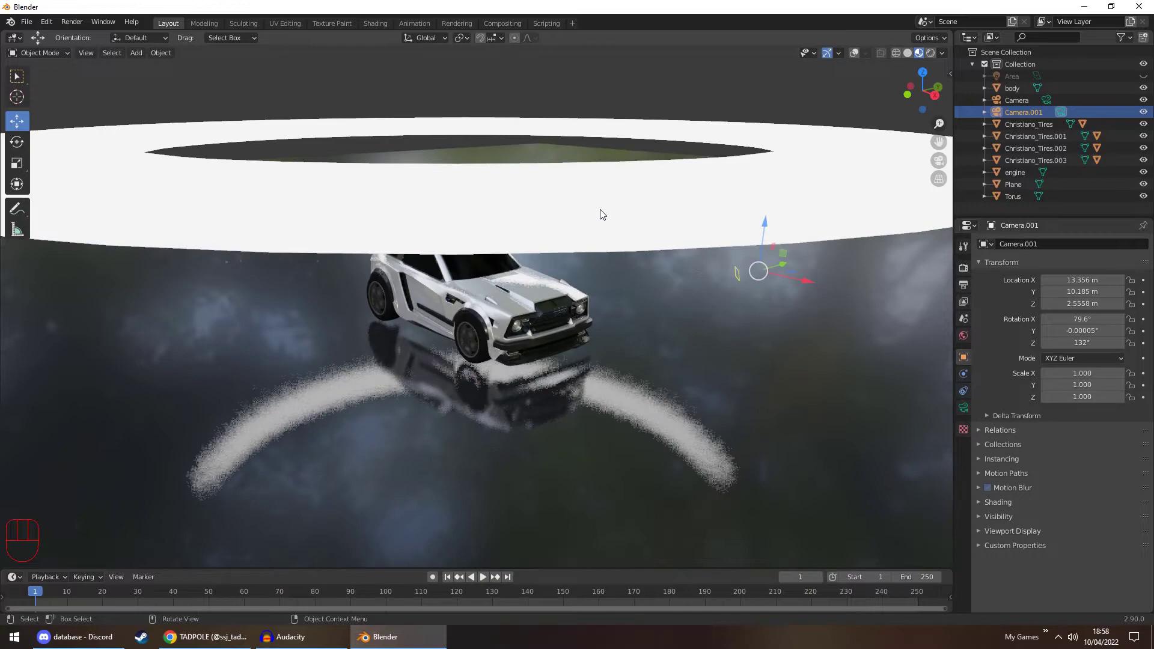
{"action": "left_click", "coordinate": [521, 294]}
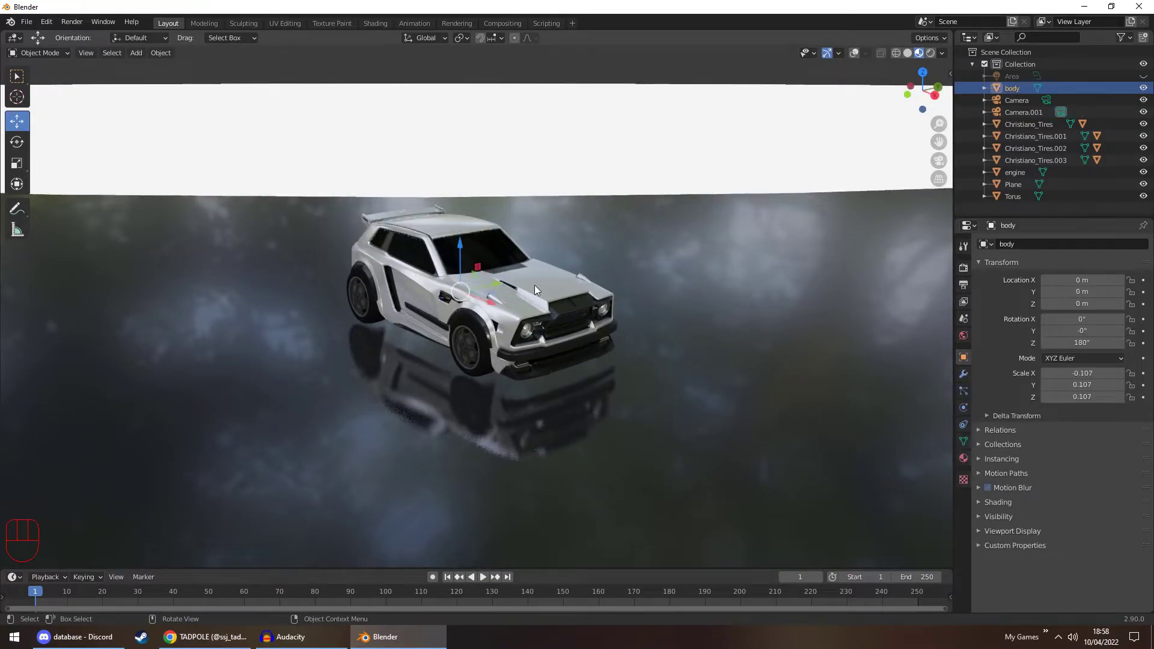
{"action": "left_click", "coordinate": [853, 53]}
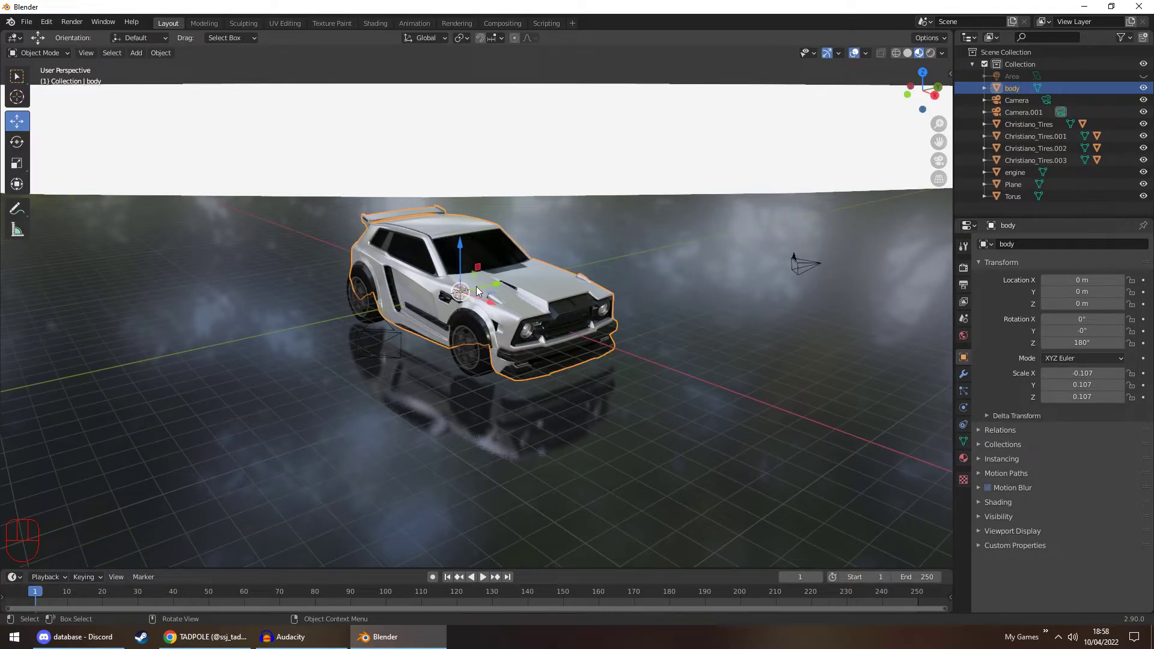
Try moving the car body about 9.95 m along Y away from the wheels and engine, and undo it
{"action": "left_click_drag", "start_coordinate": [493, 281], "coordinate": [634, 262]}
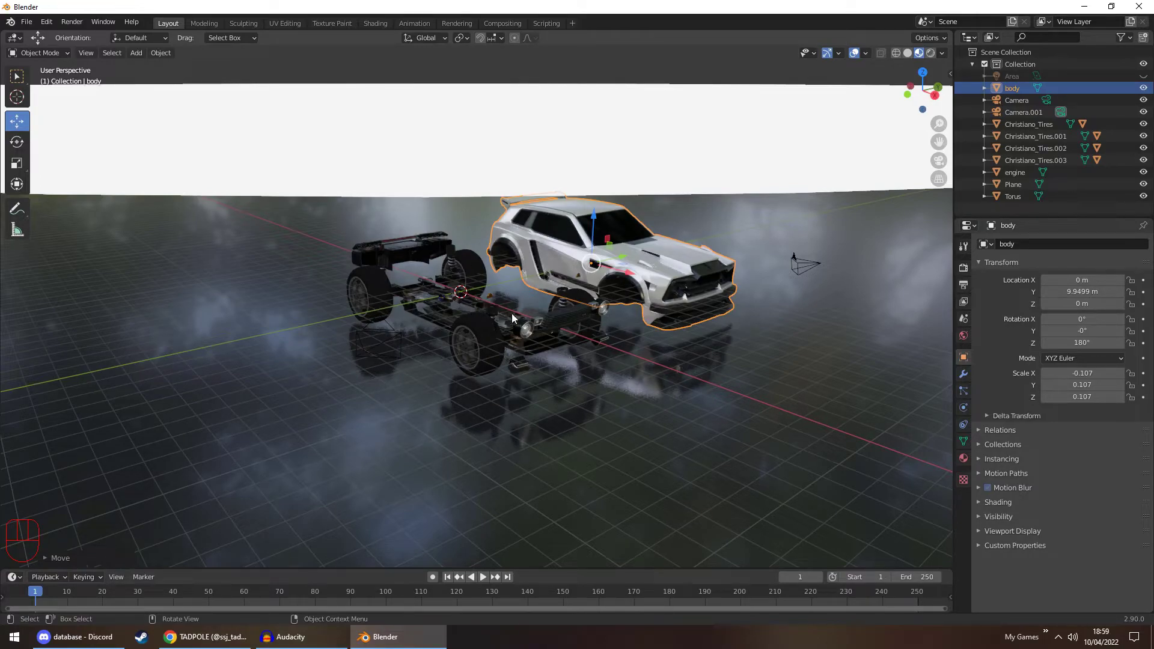
{"action": "key", "text": "ctrl+z"}
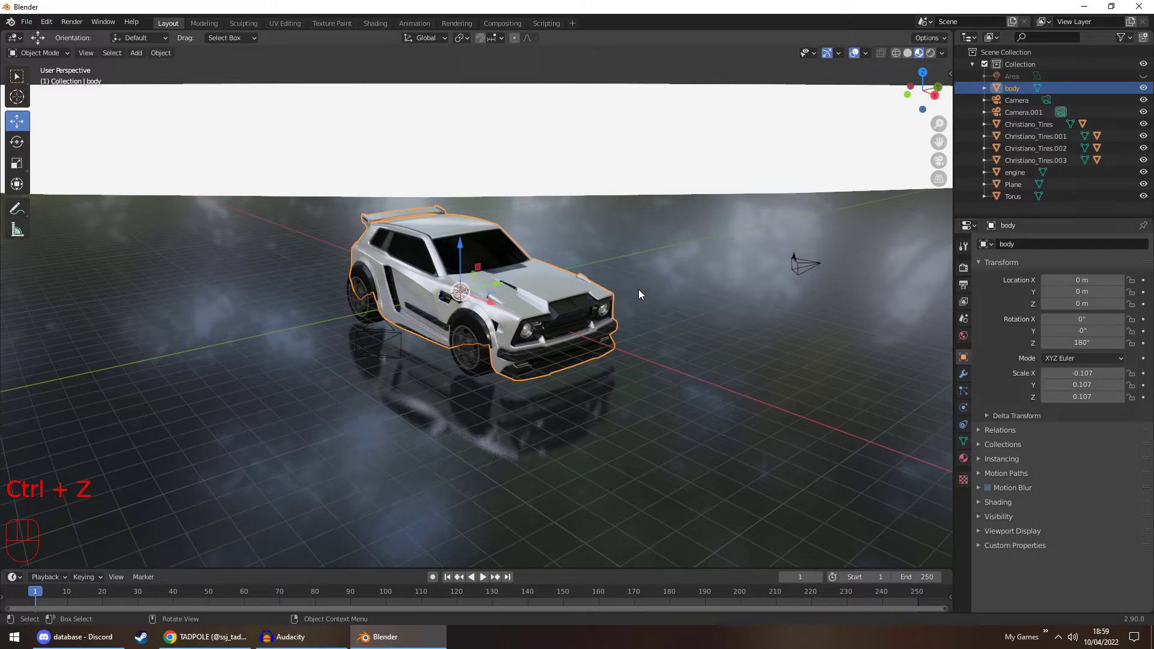
{"action": "middle_click_drag", "start_coordinate": [551, 267], "coordinate": [575, 245]}
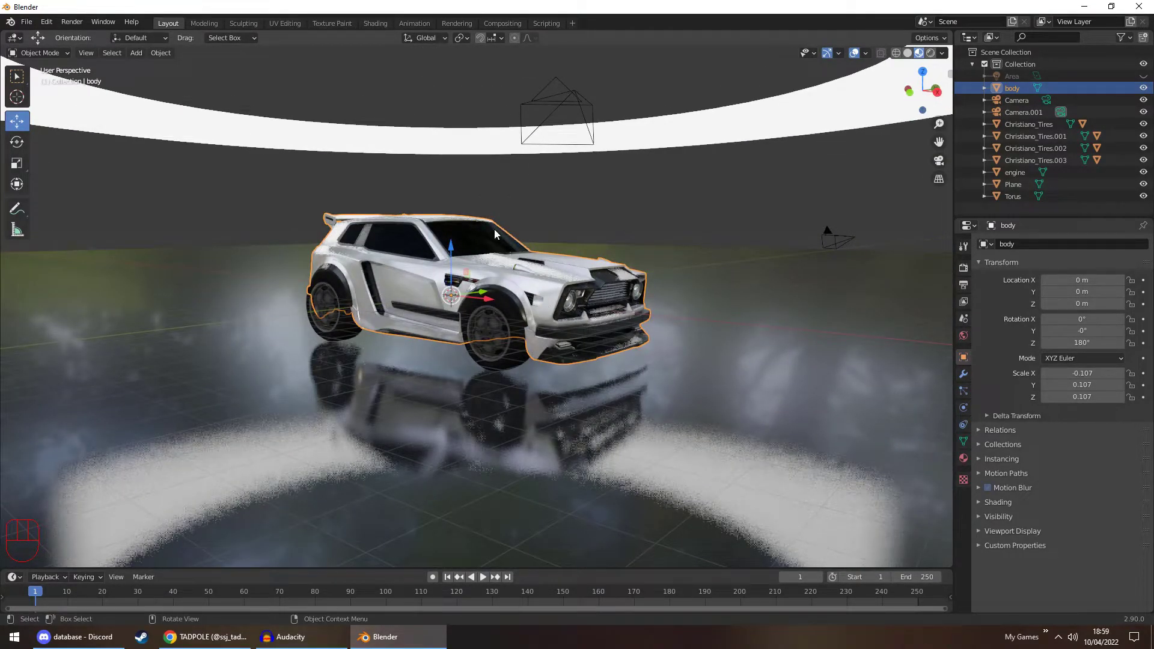
Try moving the near front tire along X to 12.759 m, undo it, and clear the selection after checking its rim
{"action": "left_click", "coordinate": [517, 197]}
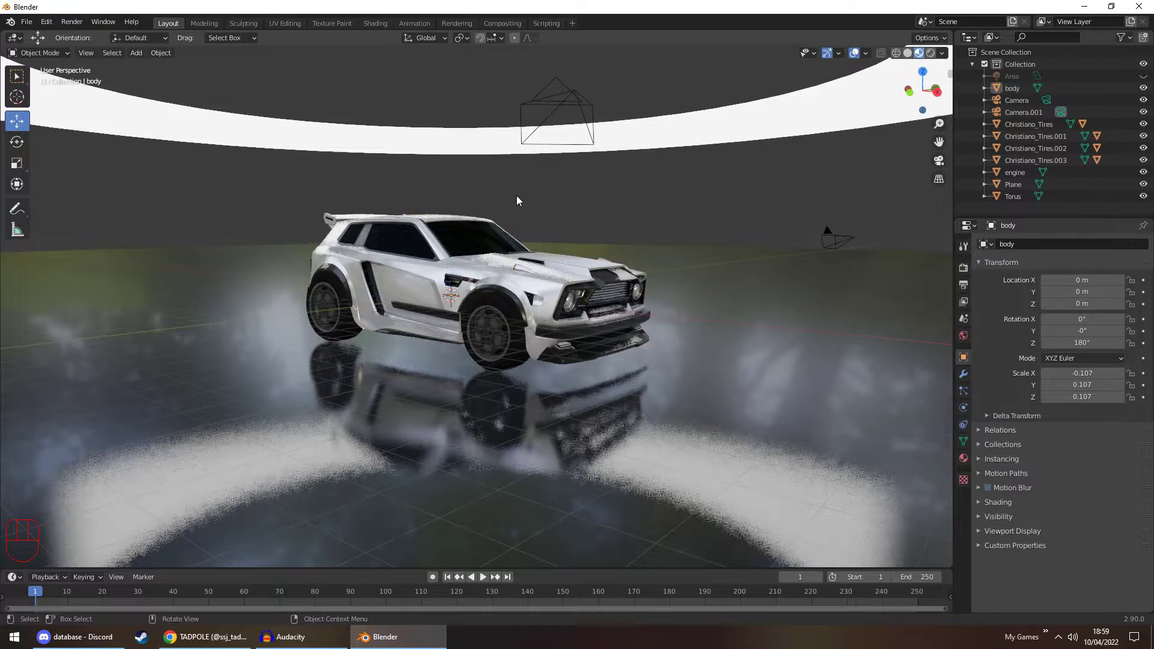
{"action": "left_click", "coordinate": [517, 349]}
{"action": "left_click_drag", "start_coordinate": [518, 351], "coordinate": [746, 407]}
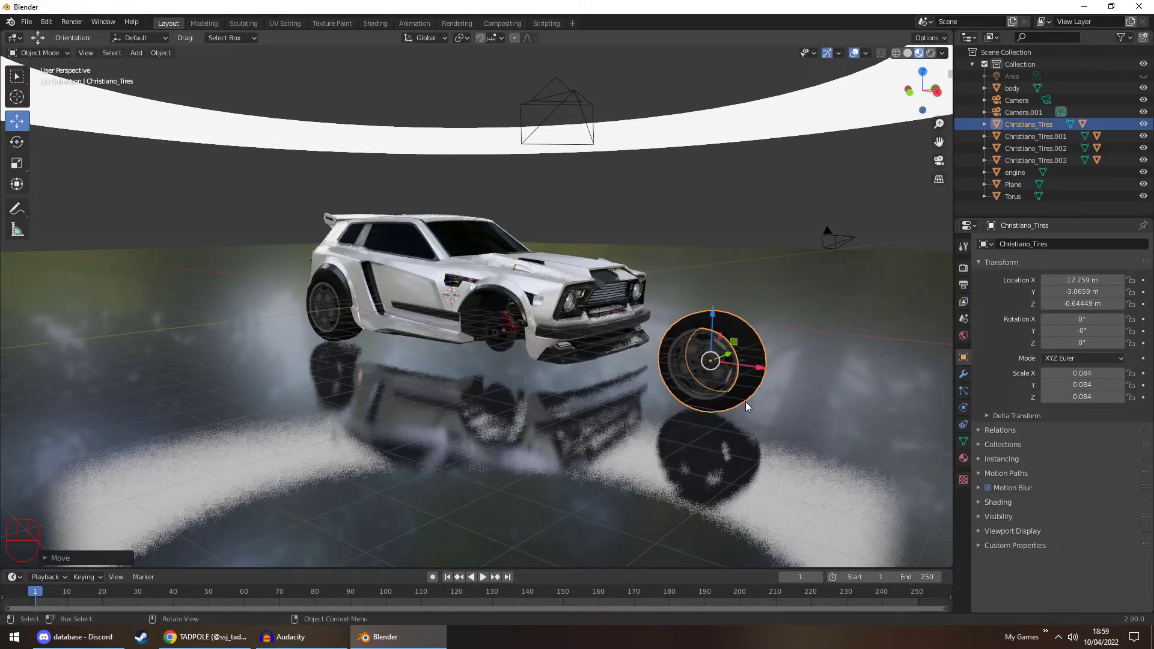
{"action": "key", "text": "ctrl+z"}
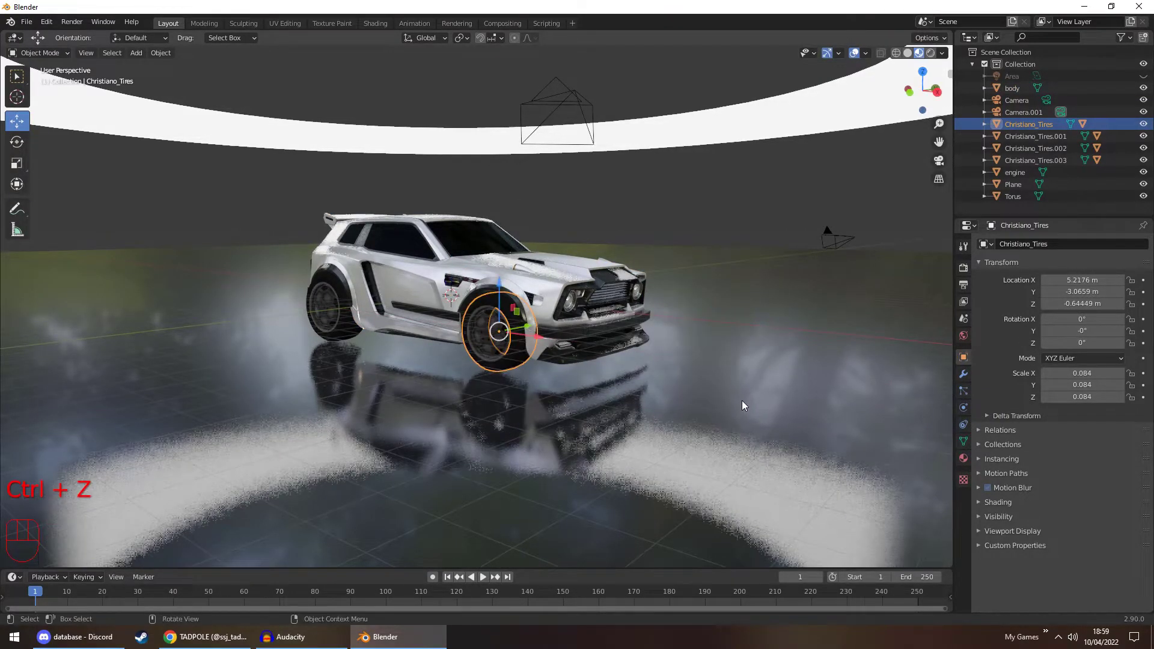
{"action": "left_click", "coordinate": [484, 337]}
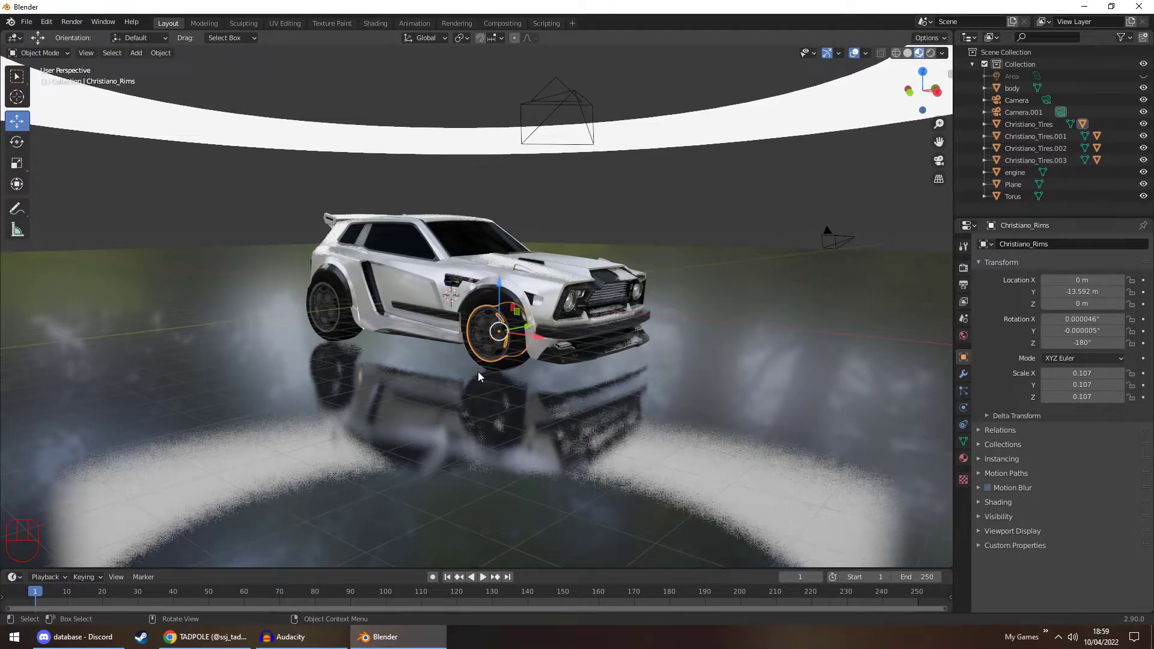
{"action": "left_click", "coordinate": [576, 184]}
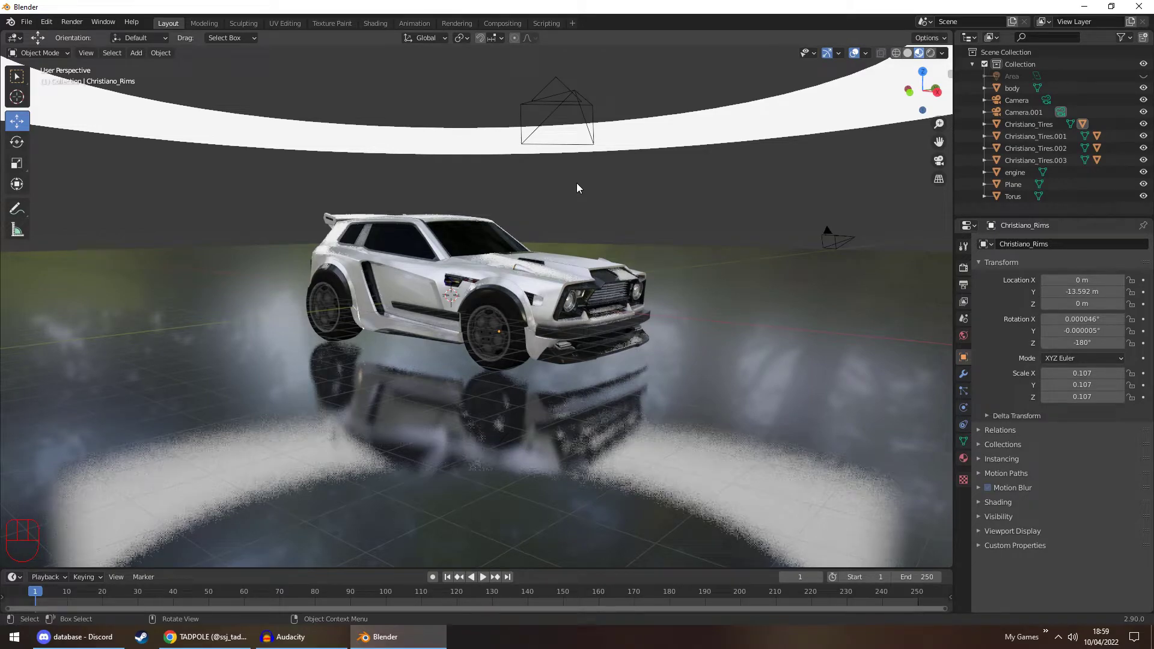
Try shifting the car body about 8.7 m along Y, and undo the move
{"action": "left_click", "coordinate": [552, 265]}
{"action": "left_click_drag", "start_coordinate": [491, 291], "coordinate": [598, 254]}
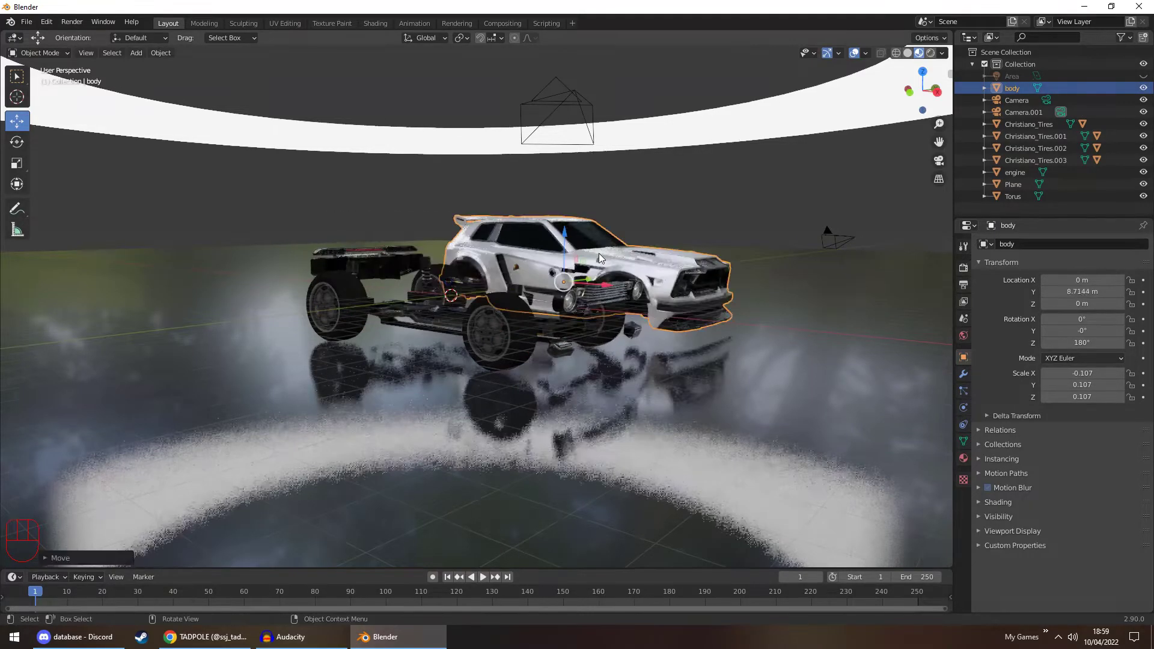
{"action": "key", "text": "ctrl+z"}
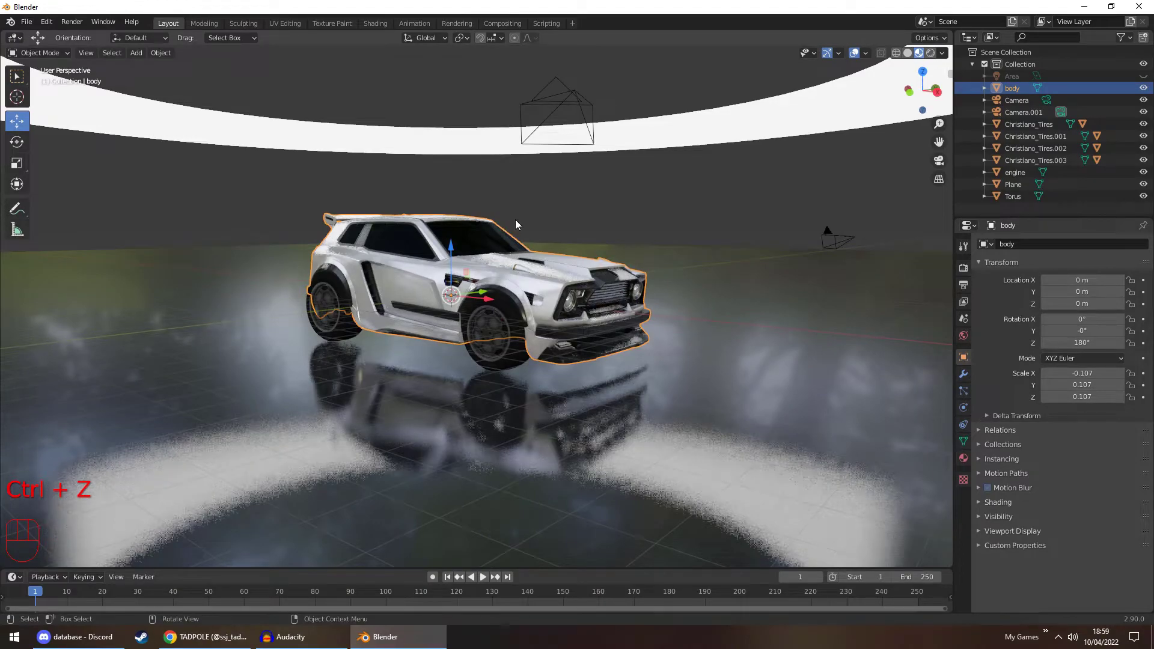
Try selecting the near front tire together with the car body, and clear the selection
{"action": "left_click", "coordinate": [548, 267]}
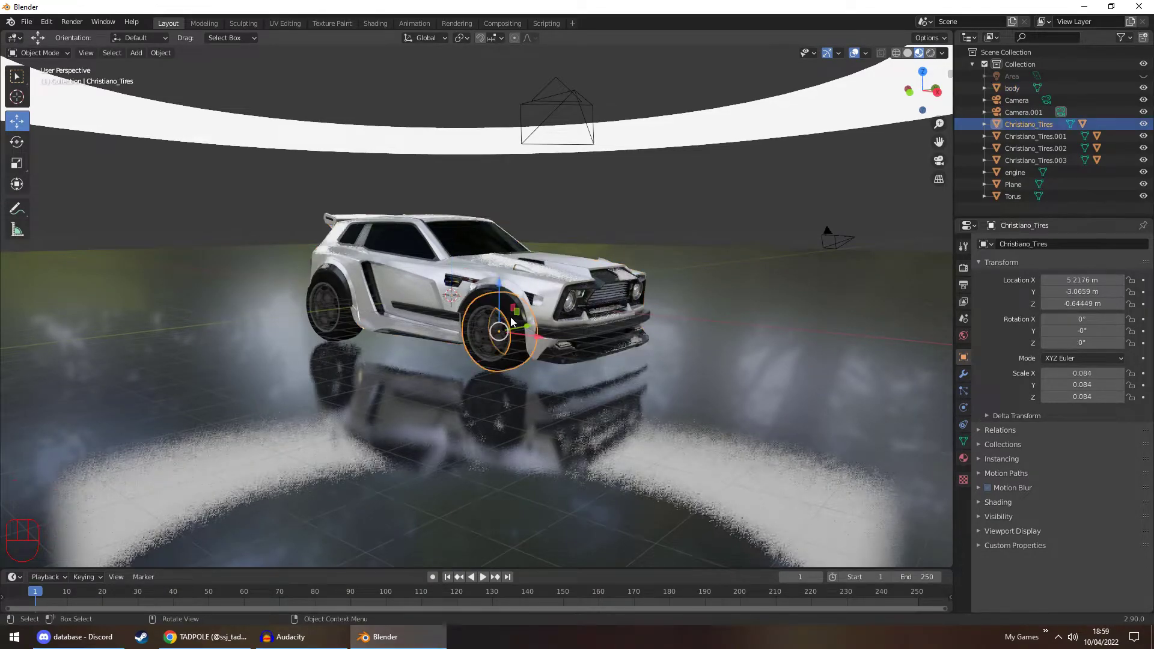
{"action": "left_click", "coordinate": [550, 261], "text": "shift"}
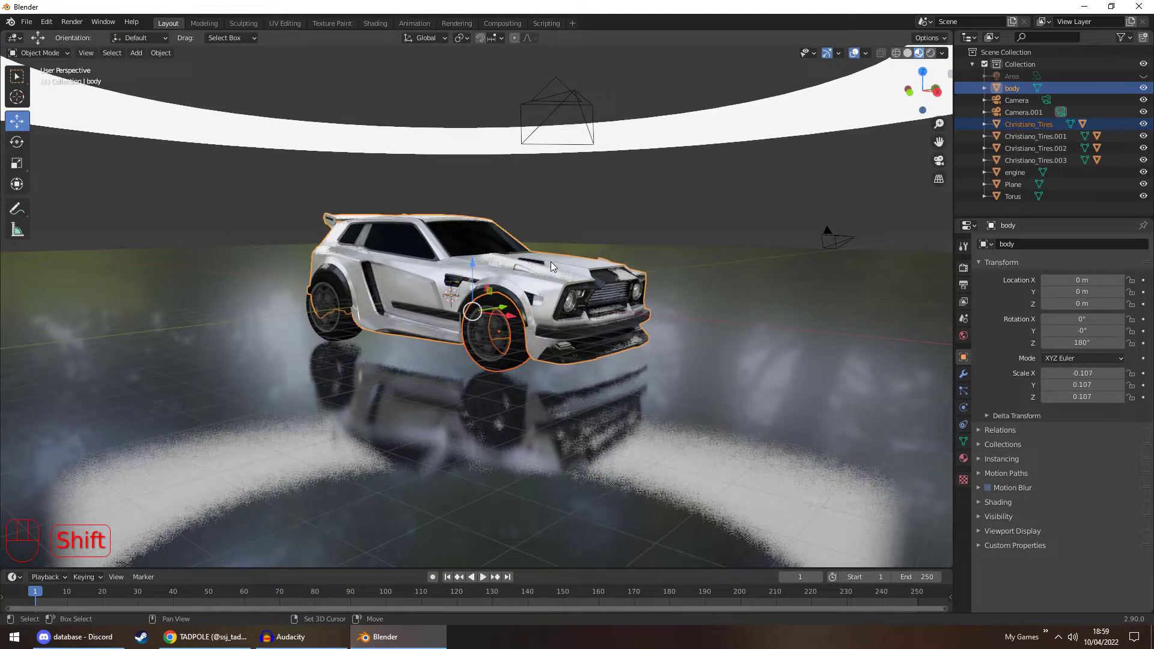
{"action": "left_click", "coordinate": [573, 202]}
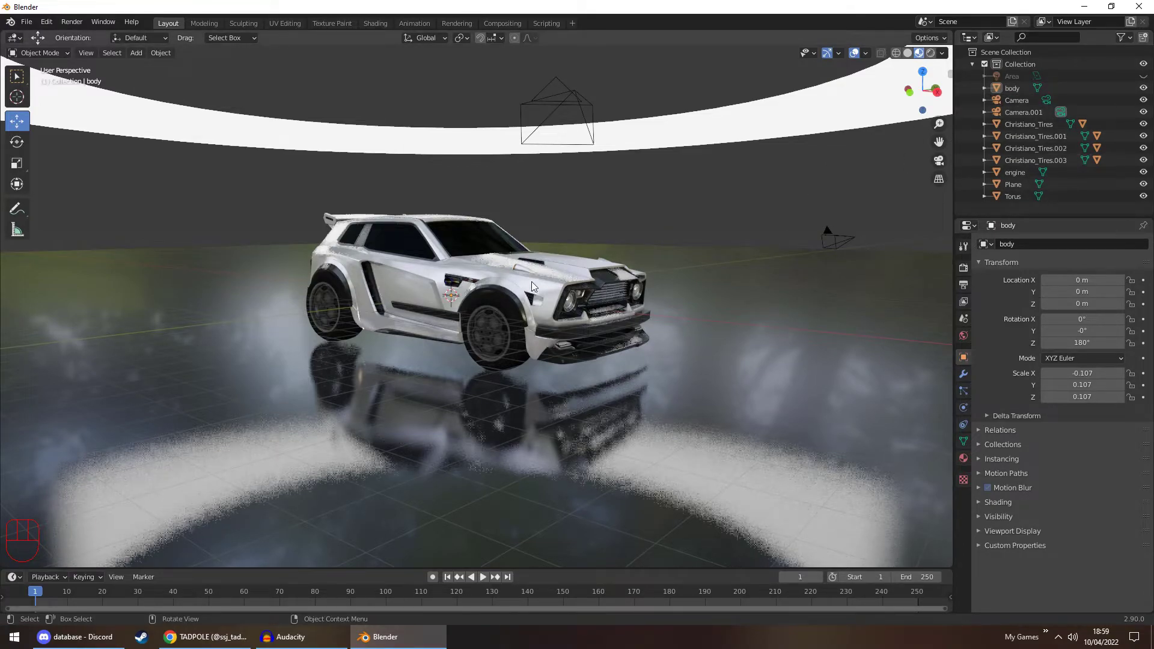
Select all four tires on both sides of the car
{"action": "left_click", "coordinate": [481, 335]}
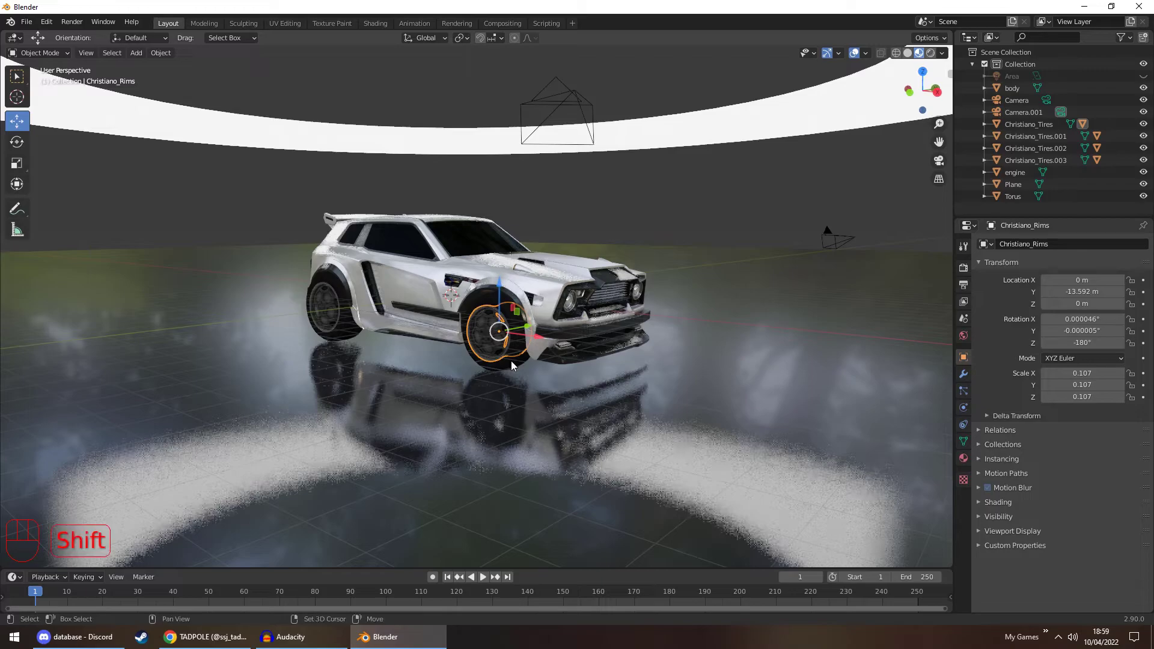
{"action": "left_click", "coordinate": [342, 330], "text": "shift"}
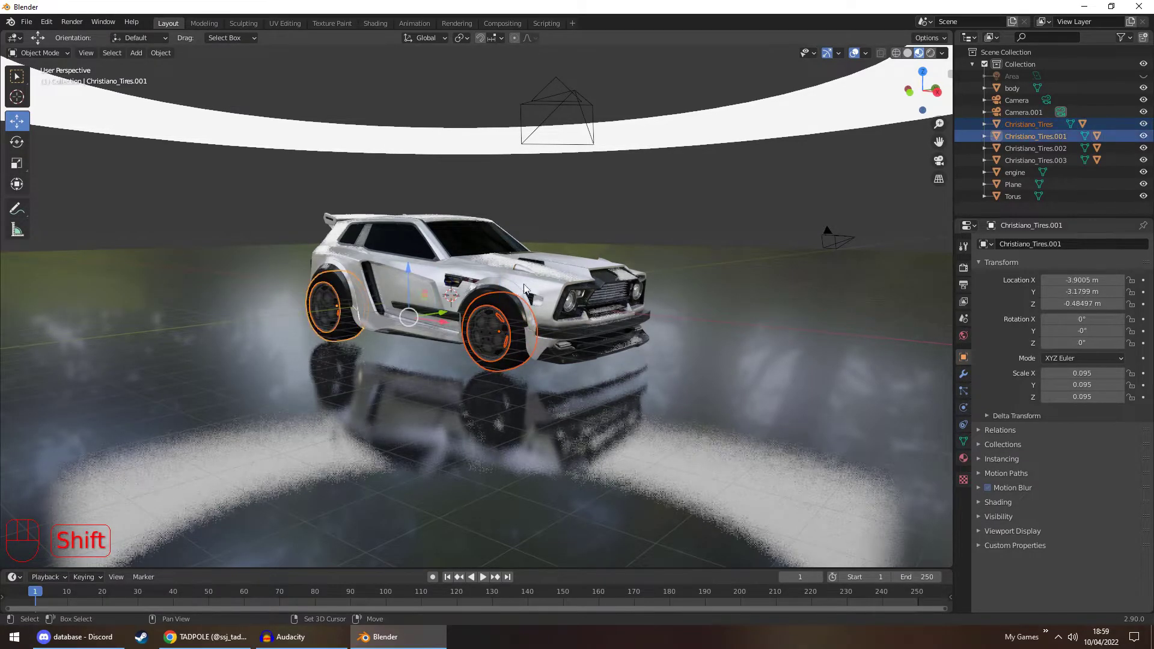
{"action": "middle_click_drag", "start_coordinate": [599, 268], "coordinate": [454, 321]}
{"action": "left_click", "coordinate": [475, 336], "text": "shift"}
{"action": "left_click", "coordinate": [636, 309], "text": "shift"}
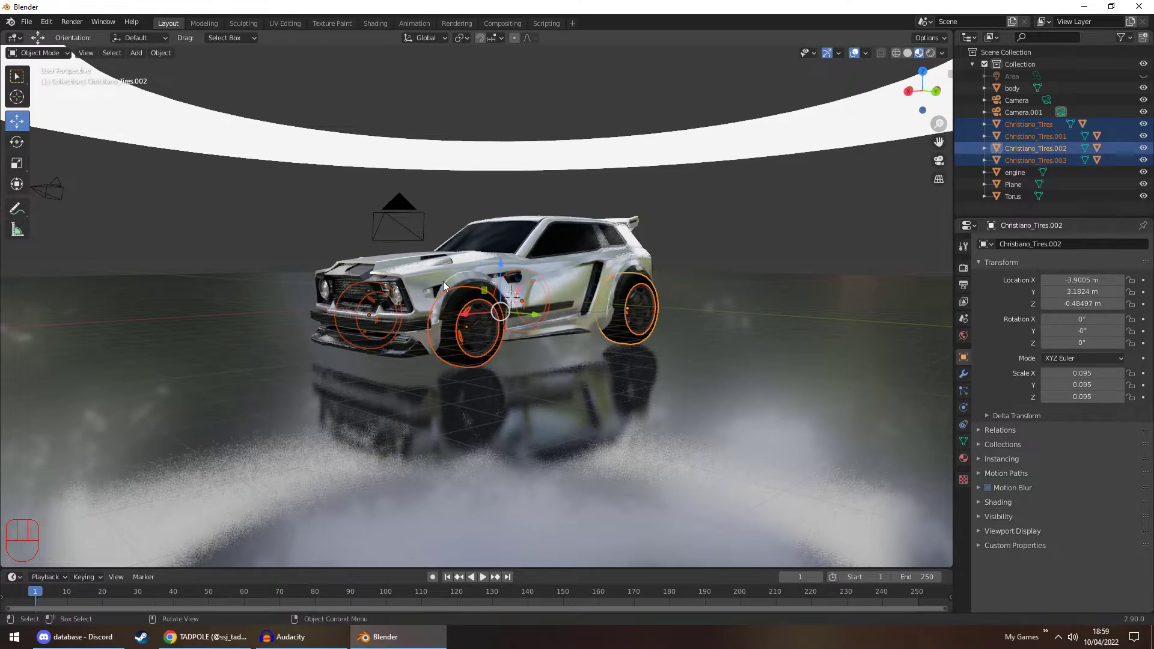
Isolate the selected tires in local view, inspect them from another angle, and return to the full scene
{"action": "key", "text": "KP_Divide"}
{"action": "middle_click_drag", "start_coordinate": [419, 300], "coordinate": [489, 306]}
{"action": "key", "text": "KP_Divide"}
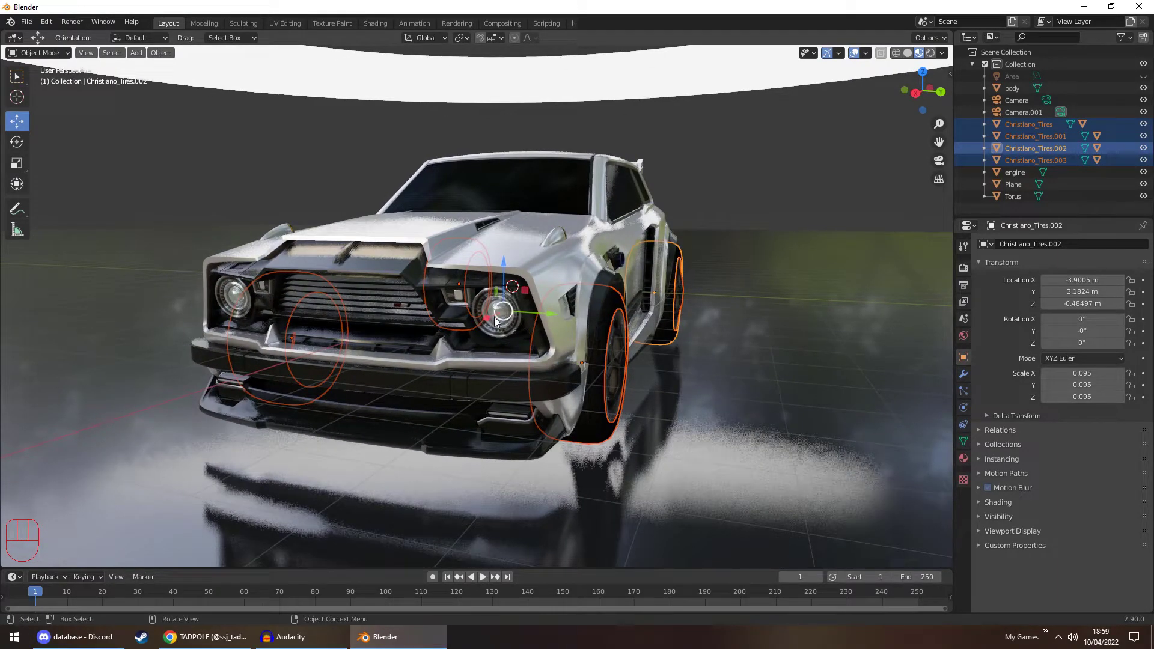
Add the engine and then the body to the tire selection and parent them to the body using Object (Keep Transform)
{"action": "left_click", "coordinate": [495, 327], "text": "shift"}
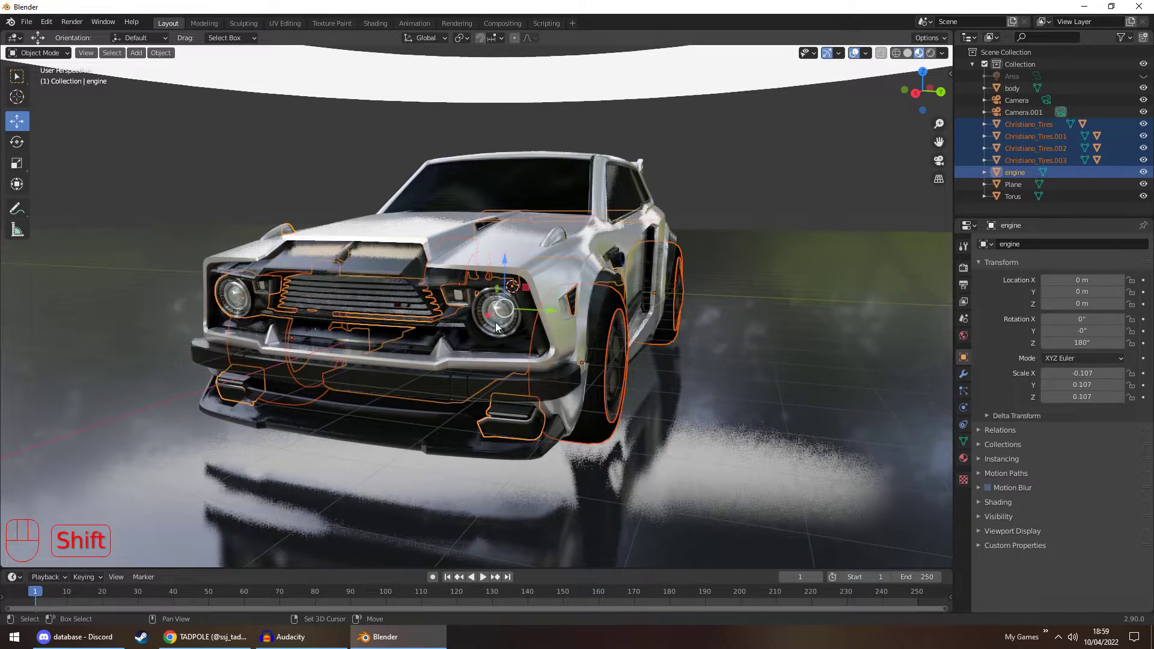
{"action": "middle_click_drag", "start_coordinate": [634, 261], "coordinate": [441, 295]}
{"action": "left_click", "coordinate": [416, 287], "text": "shift"}
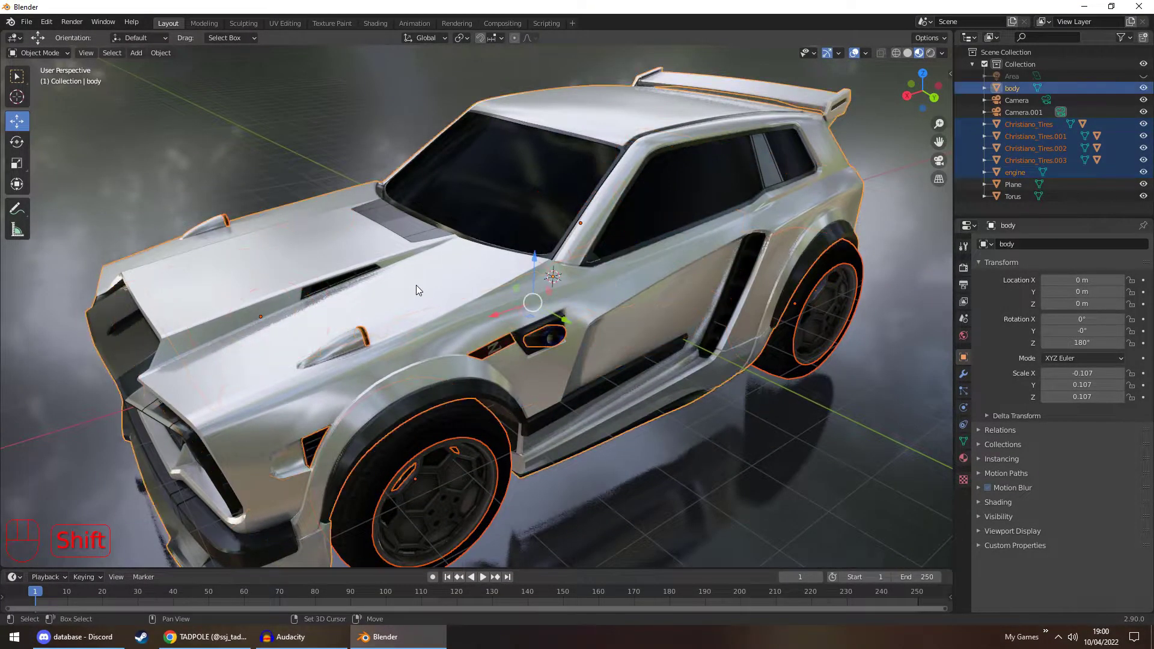
{"action": "key", "text": "ctrl+p"}
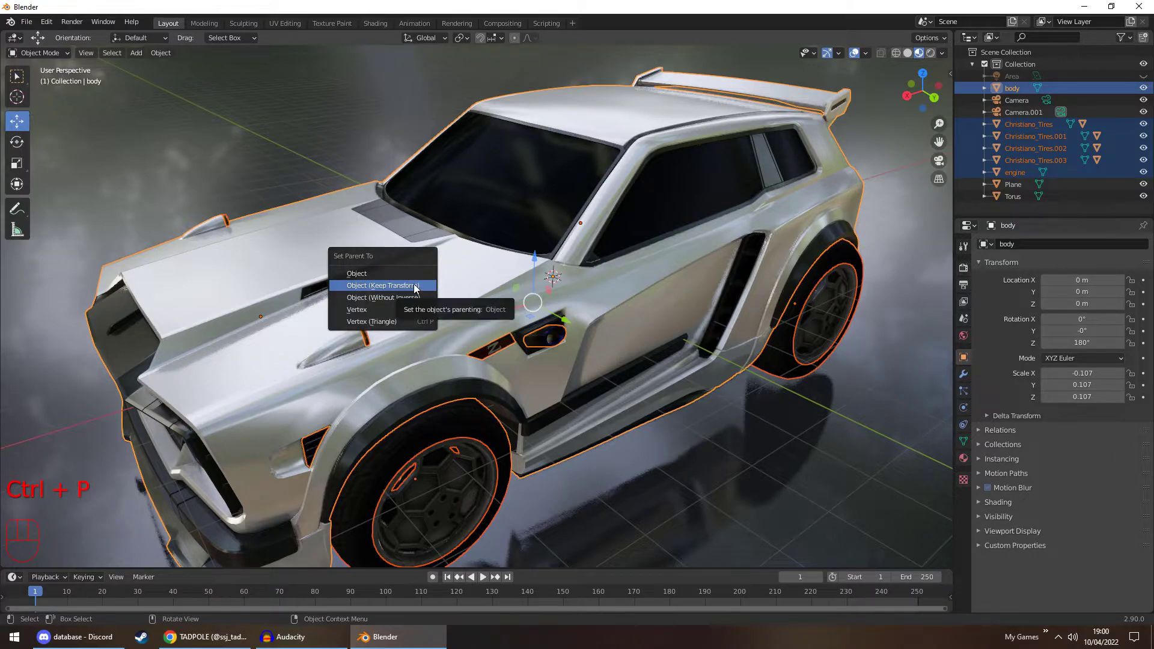
{"action": "left_click", "coordinate": [387, 285]}
Select the car body and examine the parts parented under it in the object hierarchy
{"action": "scroll", "coordinate": [389, 279], "scroll_direction": "down", "scroll_amount": 8}
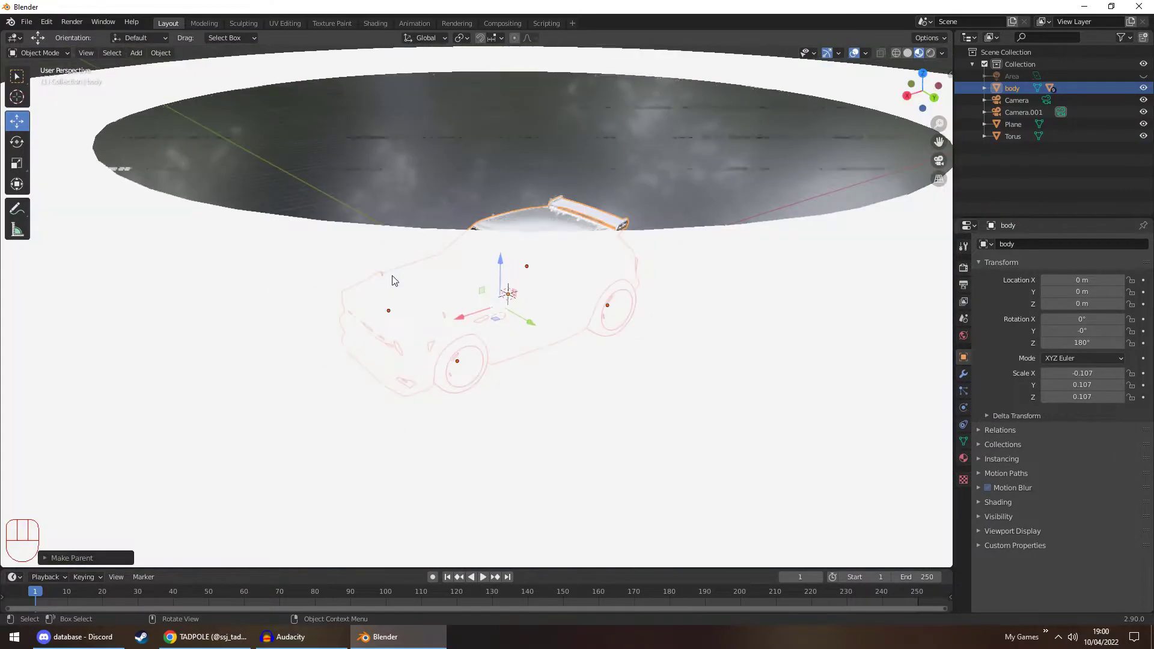
{"action": "left_click", "coordinate": [602, 54]}
{"action": "middle_click_drag", "start_coordinate": [513, 240], "coordinate": [562, 210]}
{"action": "left_click", "coordinate": [522, 293]}
{"action": "scroll", "coordinate": [510, 271], "scroll_direction": "up", "scroll_amount": 3}
{"action": "middle_click_drag", "start_coordinate": [510, 269], "coordinate": [541, 276]}
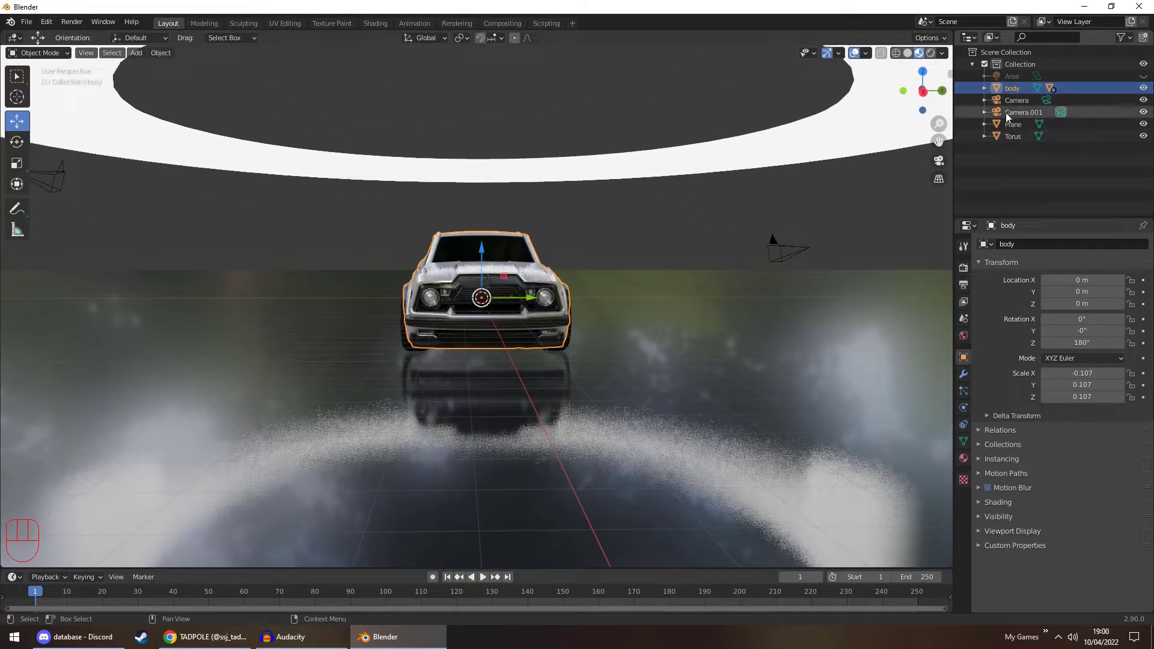
{"action": "left_click", "coordinate": [985, 88]}
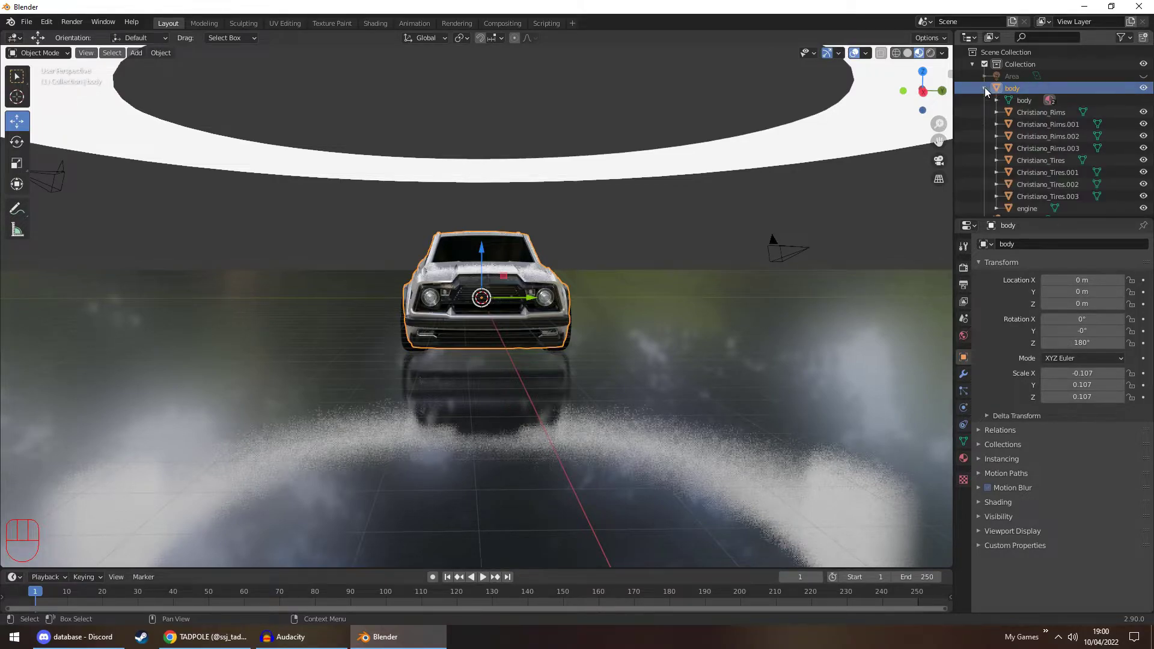
{"action": "scroll", "coordinate": [1030, 157], "scroll_direction": "down", "scroll_amount": 3}
{"action": "scroll", "coordinate": [1030, 162], "scroll_direction": "up", "scroll_amount": 3}
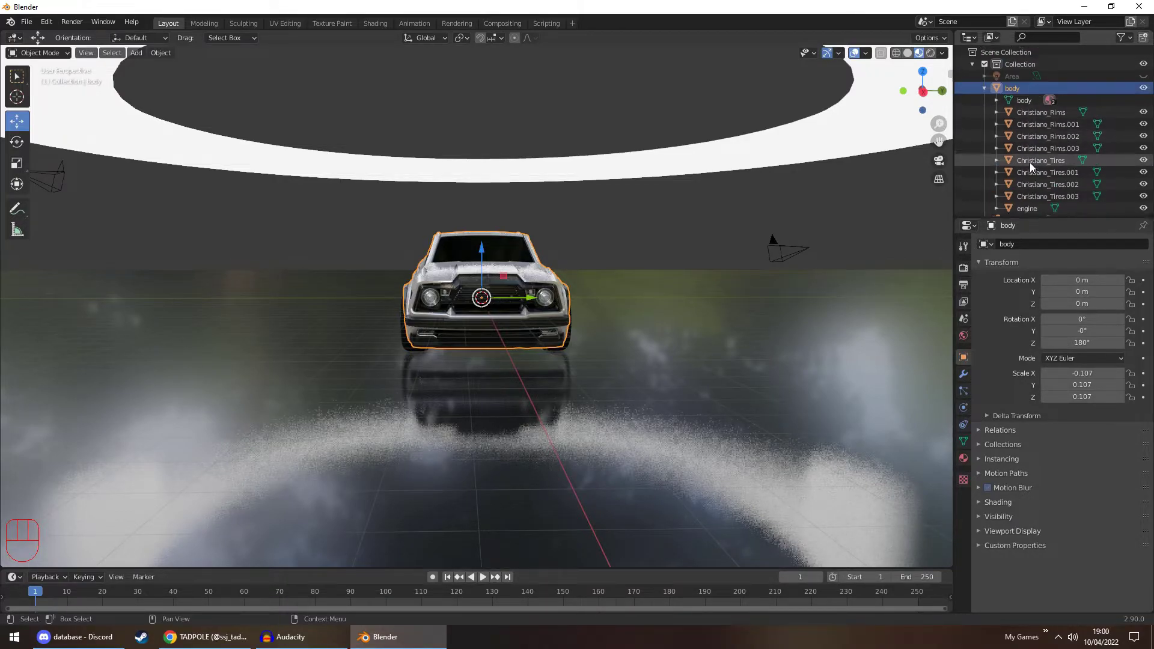
{"action": "left_click", "coordinate": [984, 88]}
Try shifting the parented car about 12 m along Y and rotating it to 184° about Z, and undo both changes
{"action": "middle_click_drag", "start_coordinate": [872, 112], "coordinate": [513, 280]}
{"action": "left_click_drag", "start_coordinate": [514, 279], "coordinate": [690, 251]}
{"action": "key", "text": "space"}
{"action": "key", "text": "r"}
{"action": "mouse_move", "coordinate": [750, 272]}
{"action": "left_mouse_down"}
{"action": "mouse_move", "coordinate": [661, 324]}
{"action": "mouse_move", "coordinate": [711, 283]}
{"action": "left_mouse_up"}
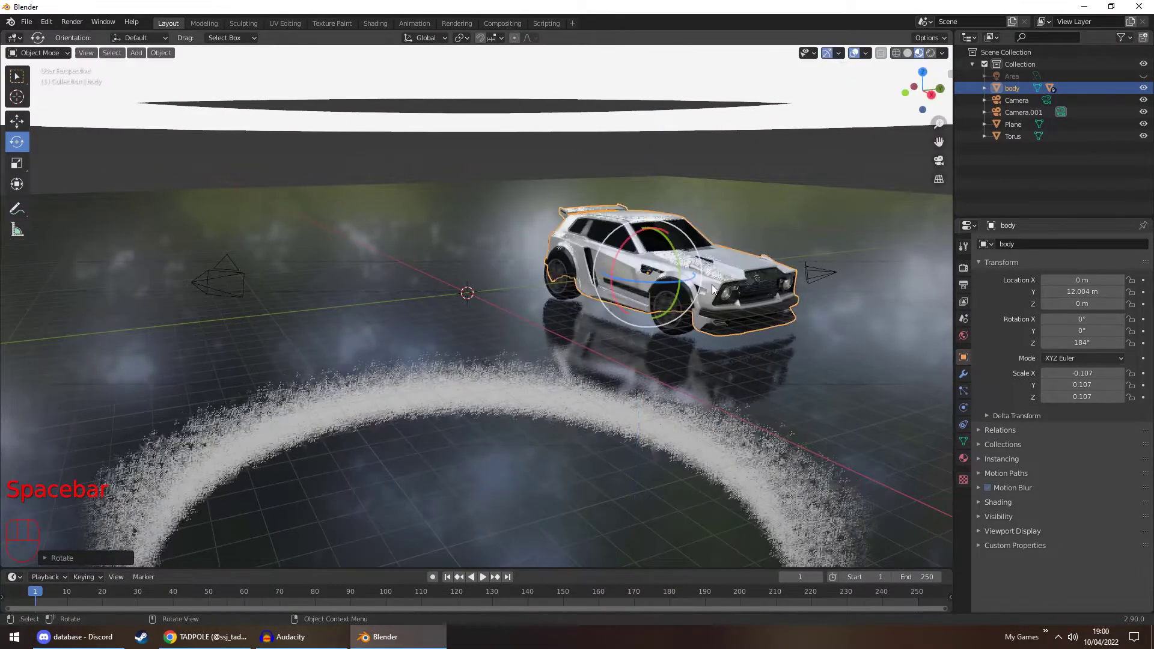
{"action": "key", "text": "ctrl+z"}
{"action": "key", "text": "z"}
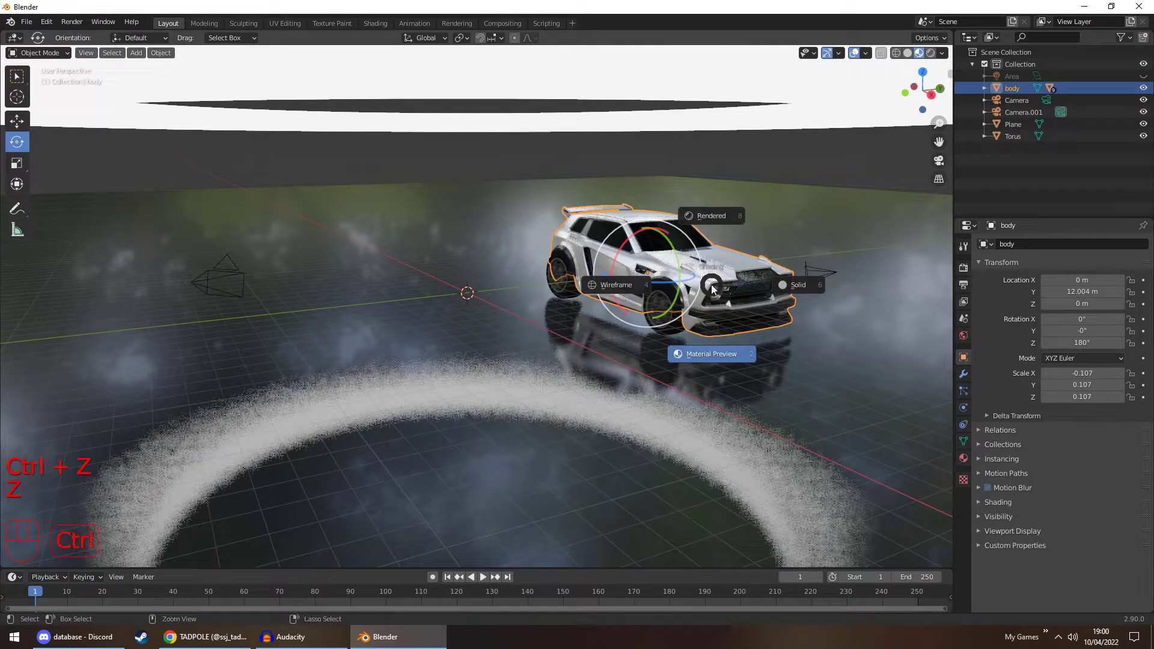
{"action": "left_click", "coordinate": [763, 176]}
{"action": "key", "text": "ctrl+z"}
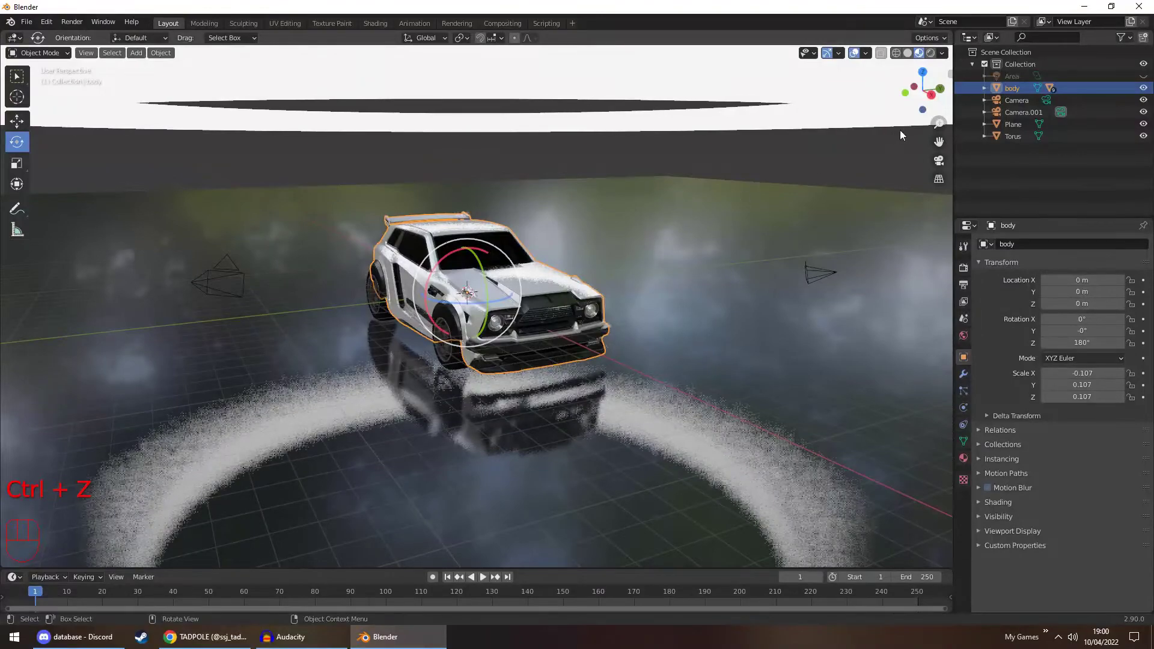
Try raising the parented car about 2.47 m and higher along Z, and undo the moves
{"action": "key", "text": "space"}
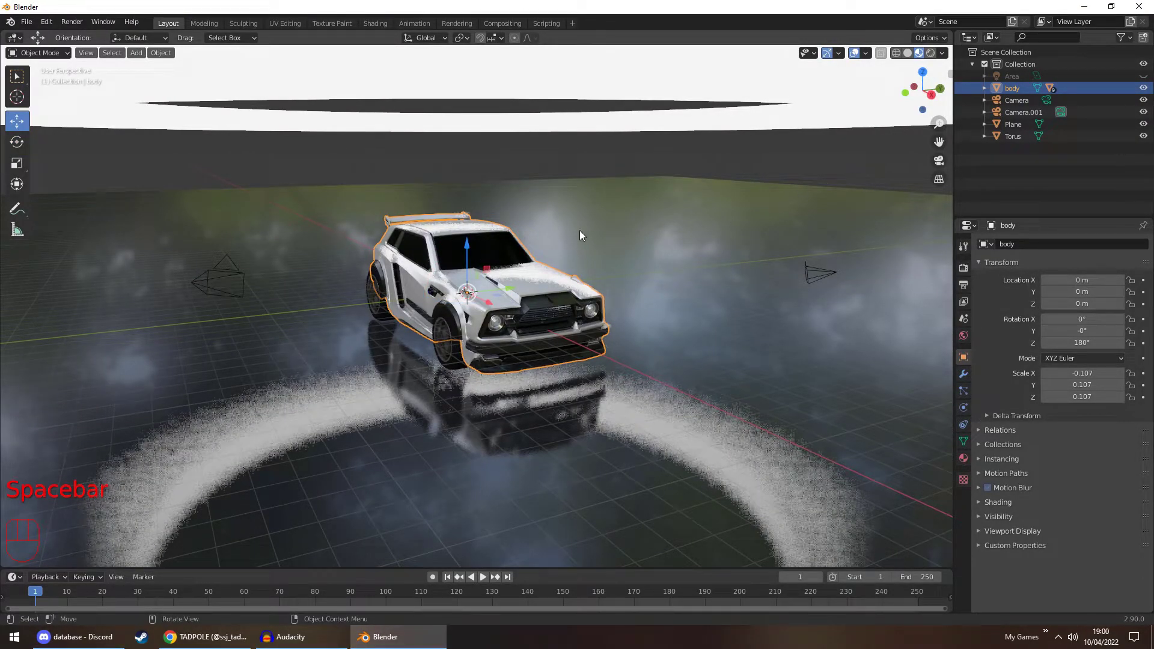
{"action": "left_click_drag", "start_coordinate": [478, 243], "coordinate": [473, 199]}
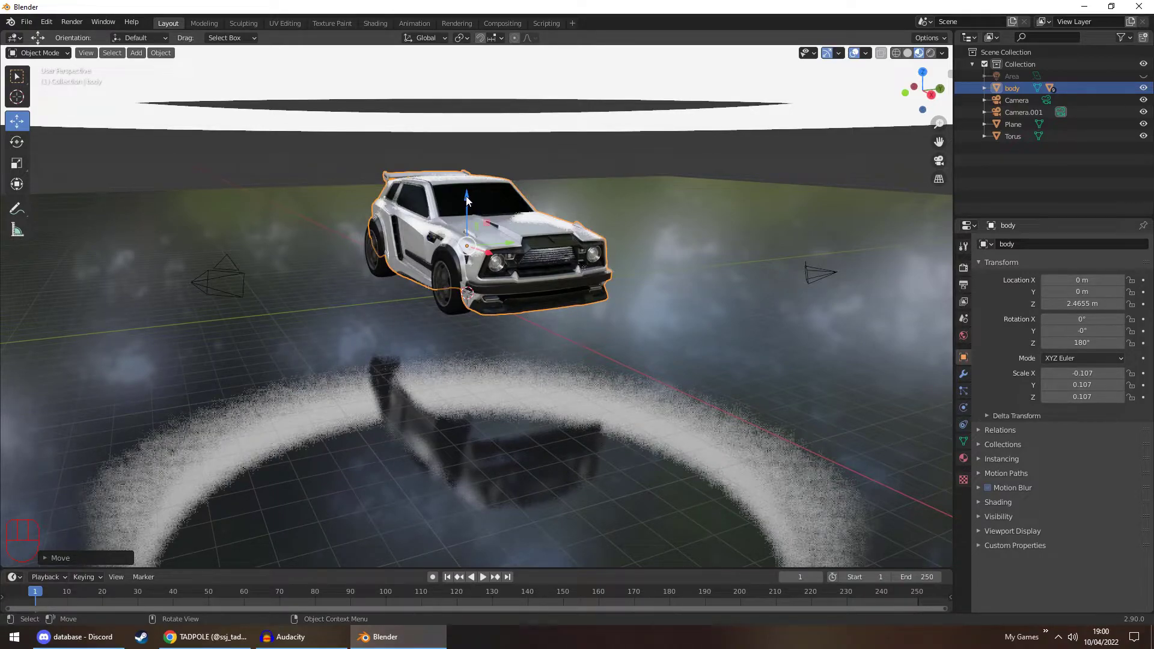
{"action": "left_click_drag", "start_coordinate": [466, 200], "coordinate": [471, 156]}
{"action": "key", "text": "ctrl+z"}
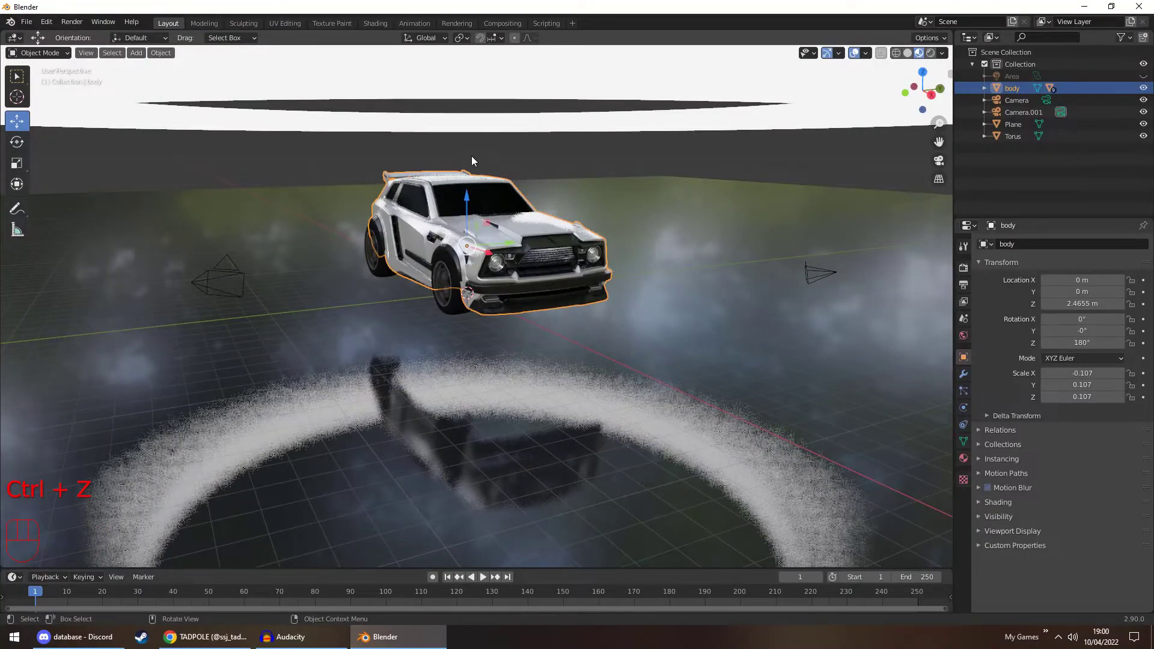
{"action": "key", "text": "ctrl+z"}
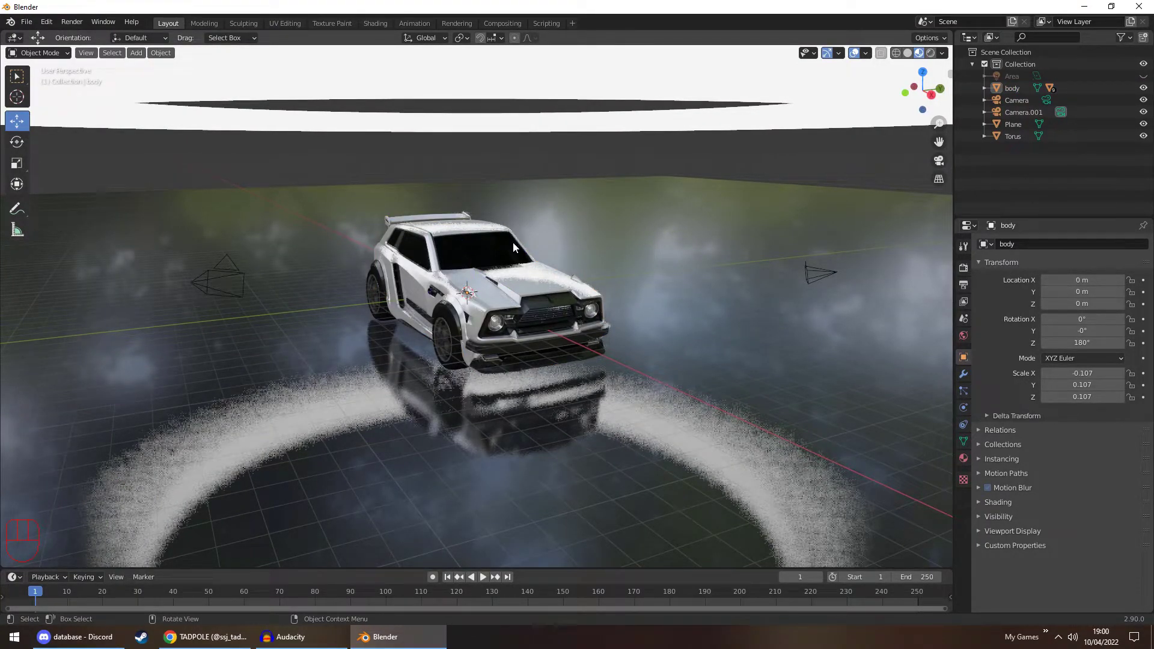
Try moving a front rim to about Y -9.92 m and its tire to about X 11.1 m, independently of the body
{"action": "middle_click_drag", "start_coordinate": [508, 246], "coordinate": [557, 244]}
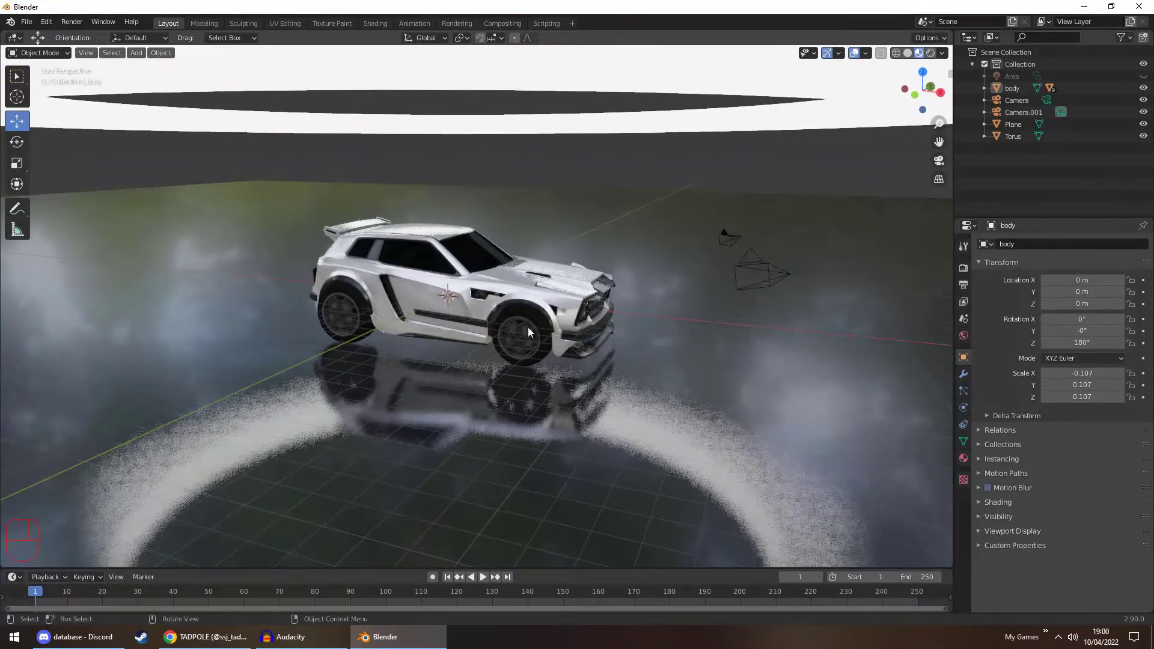
{"action": "left_click", "coordinate": [520, 347]}
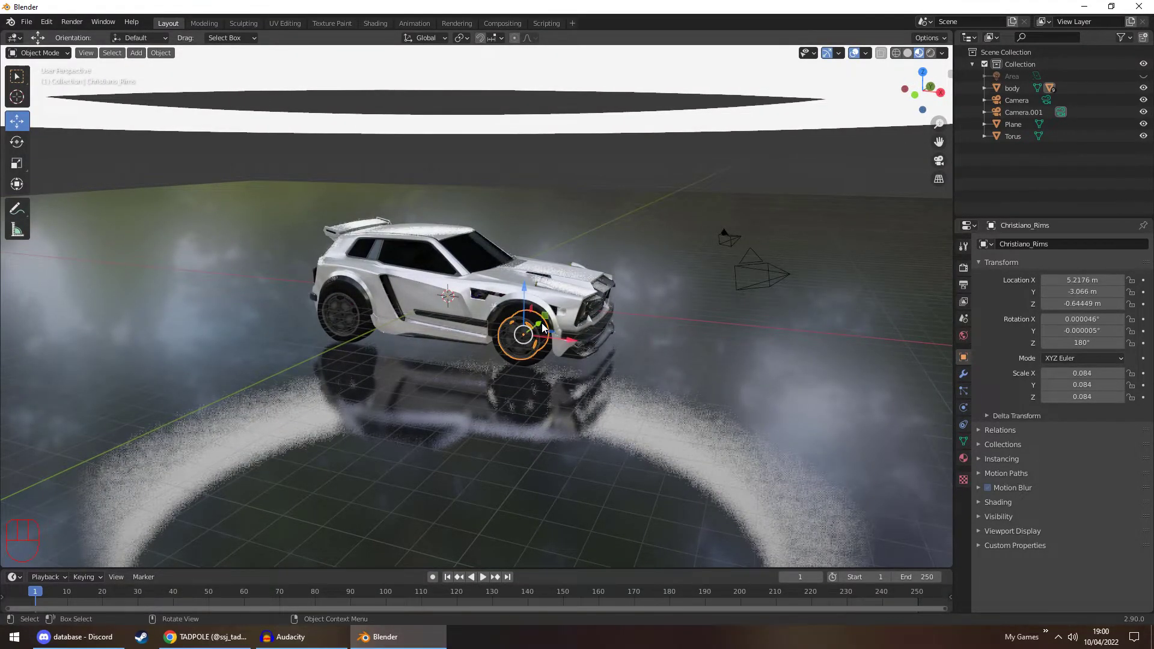
{"action": "left_click", "coordinate": [537, 348]}
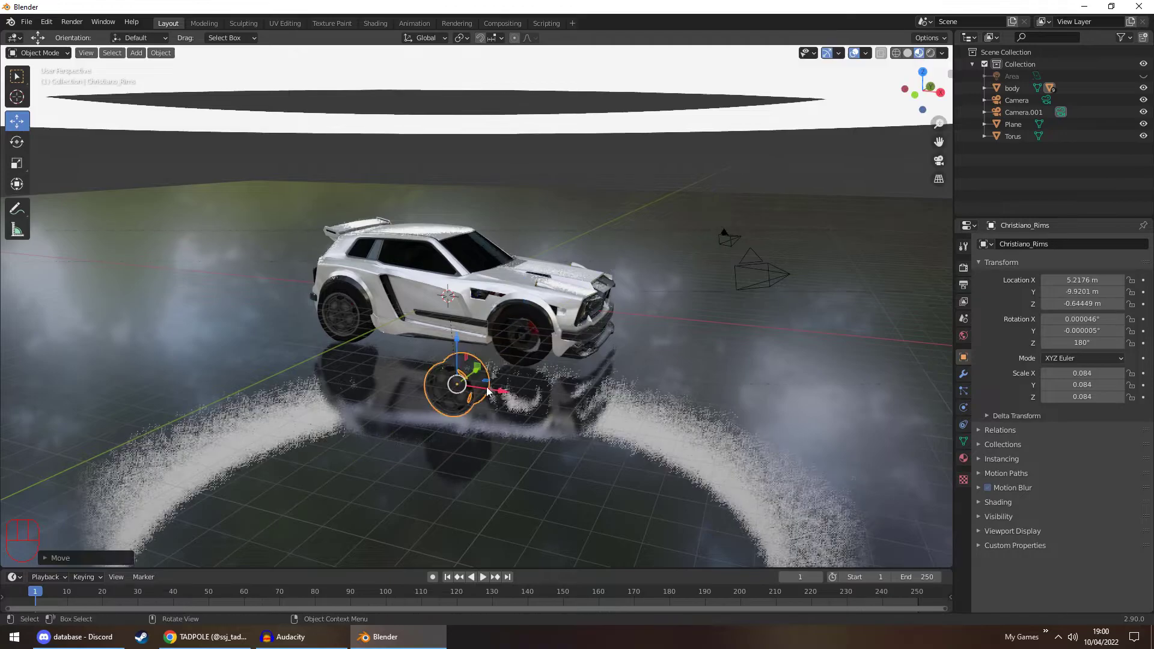
{"action": "left_click_drag", "start_coordinate": [539, 351], "coordinate": [707, 362]}
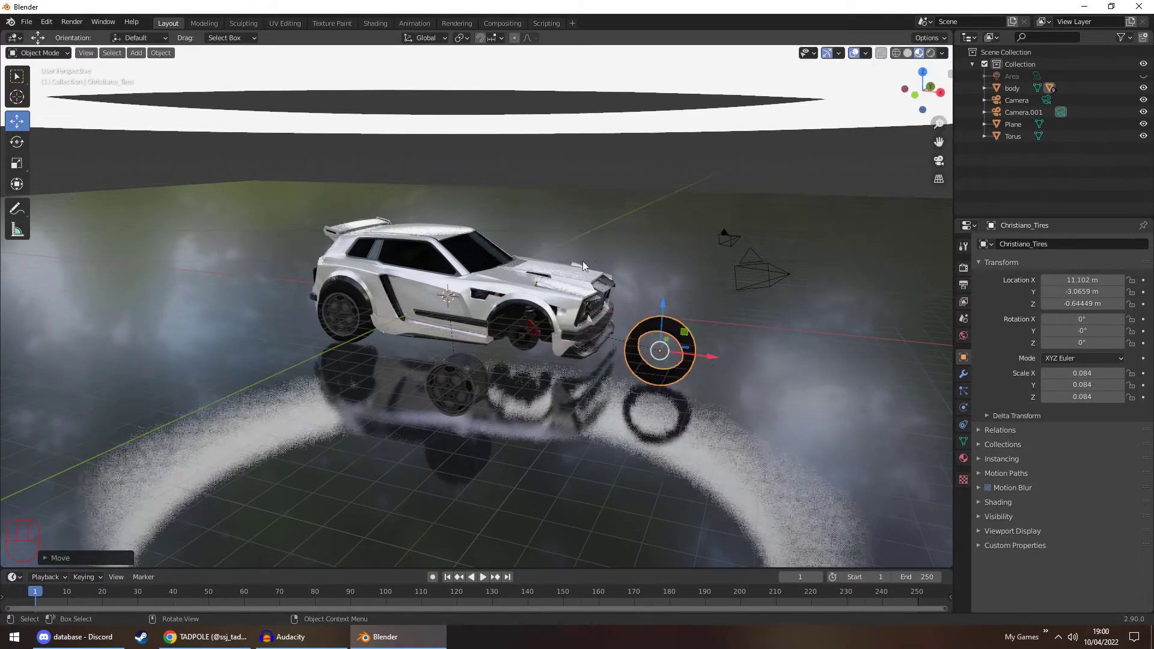
Try moving the car body with its displaced wheel parts to about X -14.78 m and Y 6.42 m
{"action": "middle_click_drag", "start_coordinate": [620, 249], "coordinate": [548, 266]}
{"action": "left_click", "coordinate": [548, 266]}
{"action": "left_click_drag", "start_coordinate": [492, 295], "coordinate": [640, 262]}
{"action": "middle_click_drag", "start_coordinate": [692, 241], "coordinate": [677, 267]}
{"action": "left_click_drag", "start_coordinate": [677, 272], "coordinate": [191, 353]}
{"action": "left_click_drag", "start_coordinate": [377, 305], "coordinate": [464, 262]}
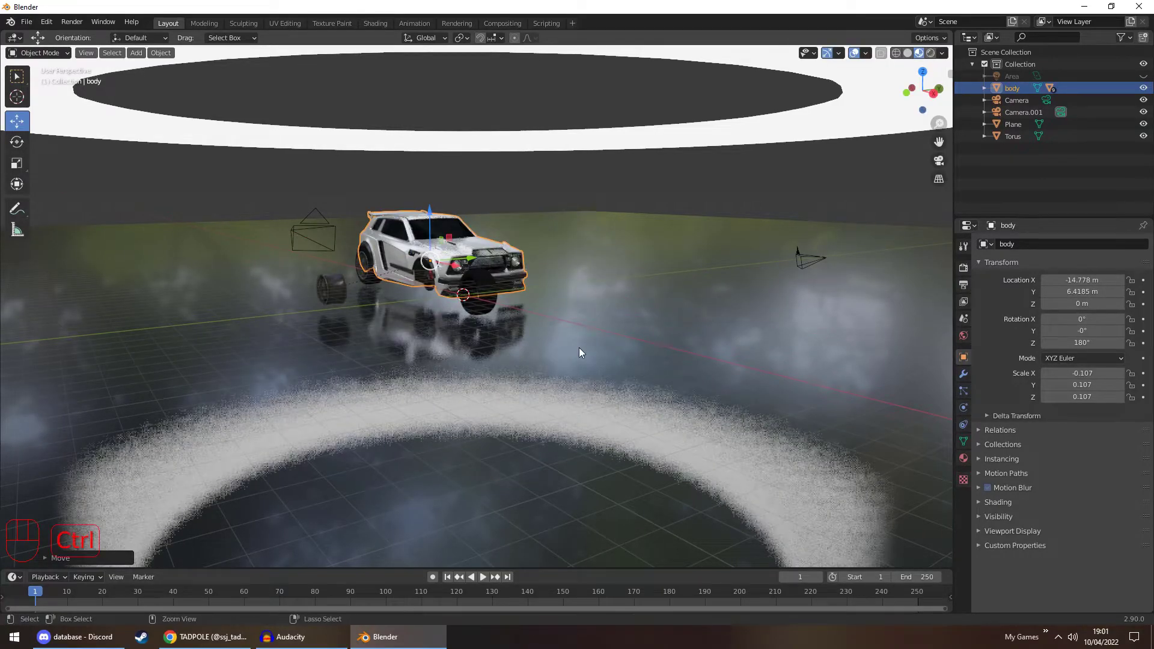
Undo the test moves of the body, the front tire and the rim
{"action": "key", "text": "ctrl+z"}
{"action": "key", "text": "ctrl+z"}
{"action": "key", "text": "ctrl+z"}
{"action": "key", "text": "ctrl+z"}
{"action": "key", "text": "ctrl+z"}
{"action": "key", "text": "ctrl+z"}
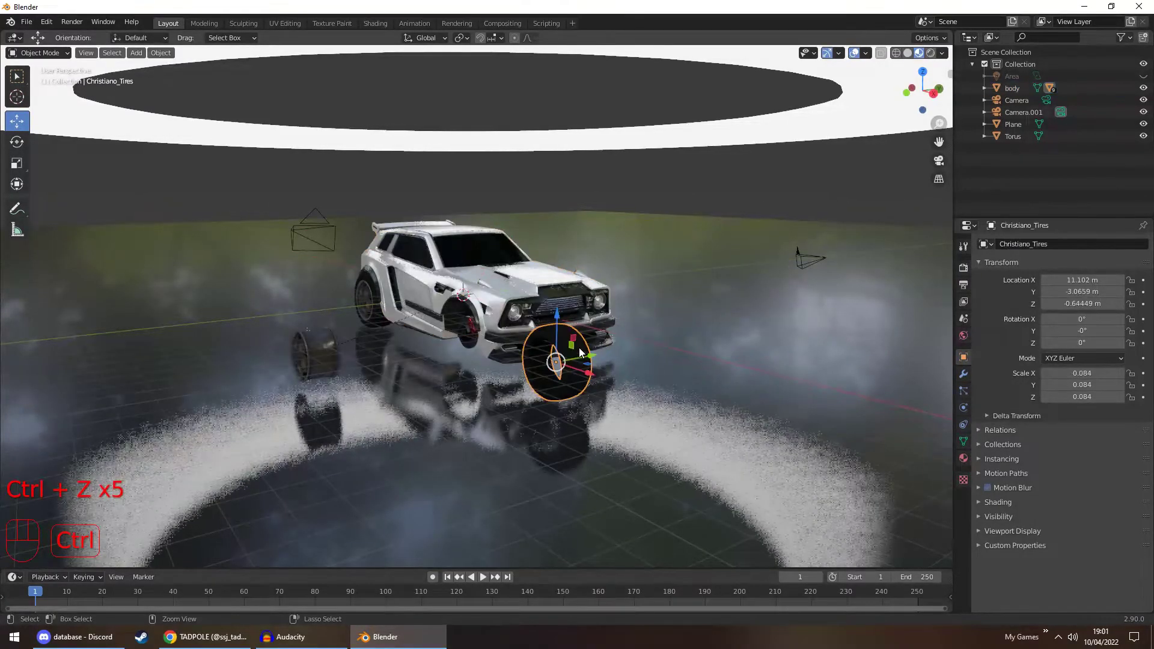
{"action": "key", "text": "ctrl+z"}
{"action": "key", "text": "ctrl+z"}
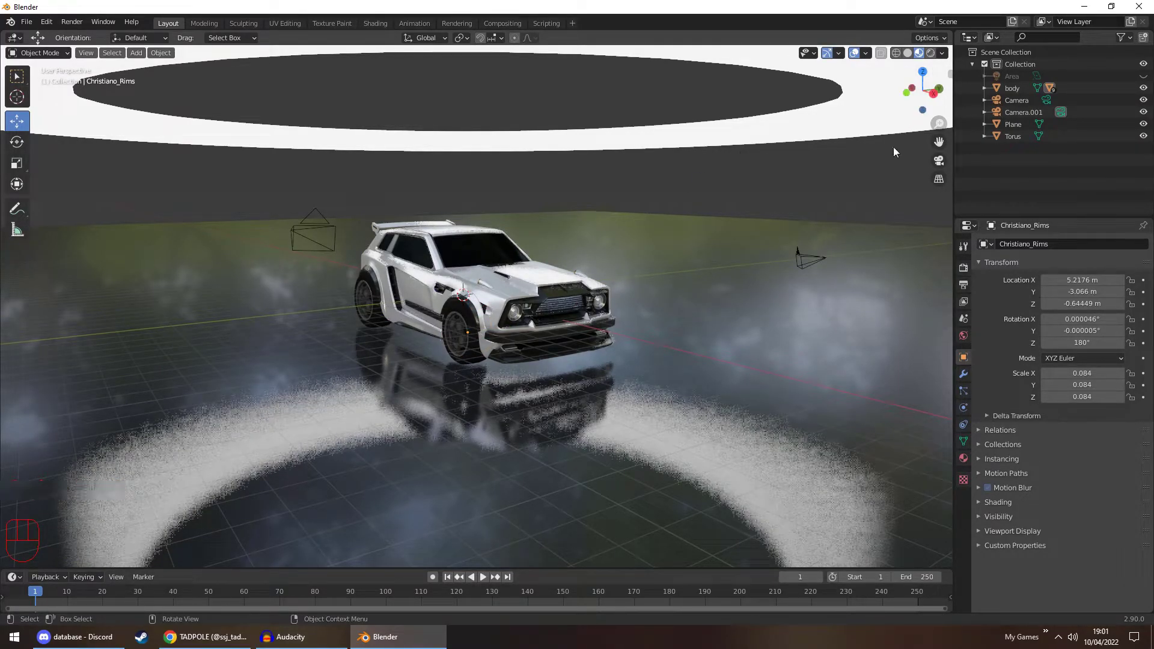
Add a point light at the scene origin while looking straight at the car's front in orthographic view
{"action": "left_click", "coordinate": [939, 161]}
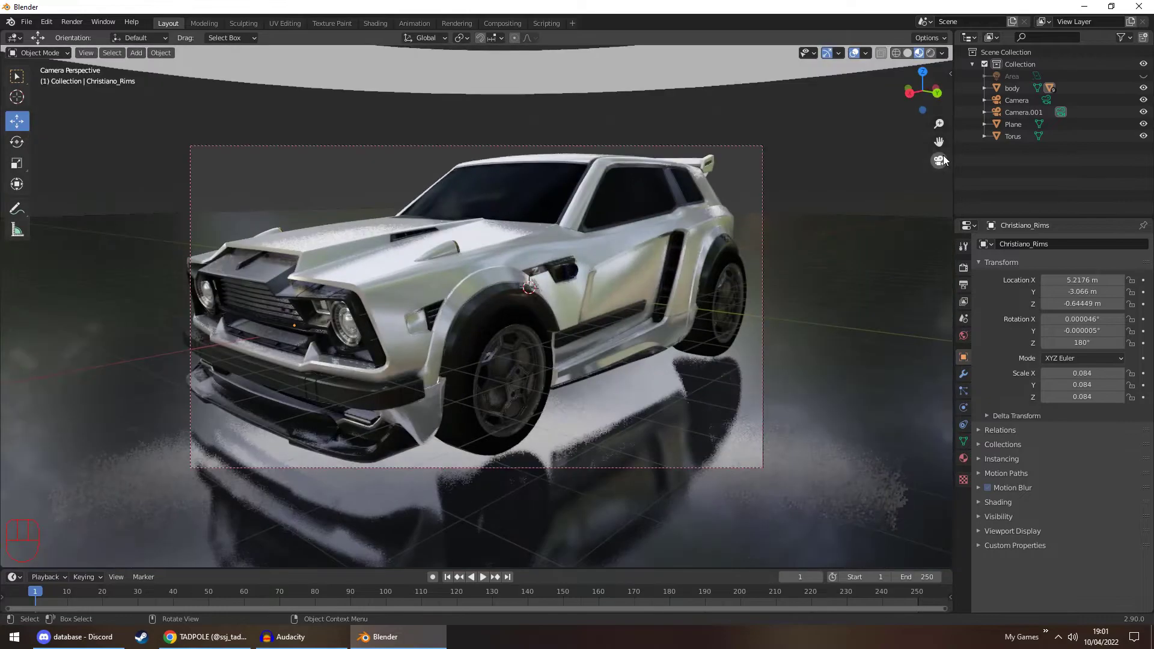
{"action": "left_click", "coordinate": [909, 93]}
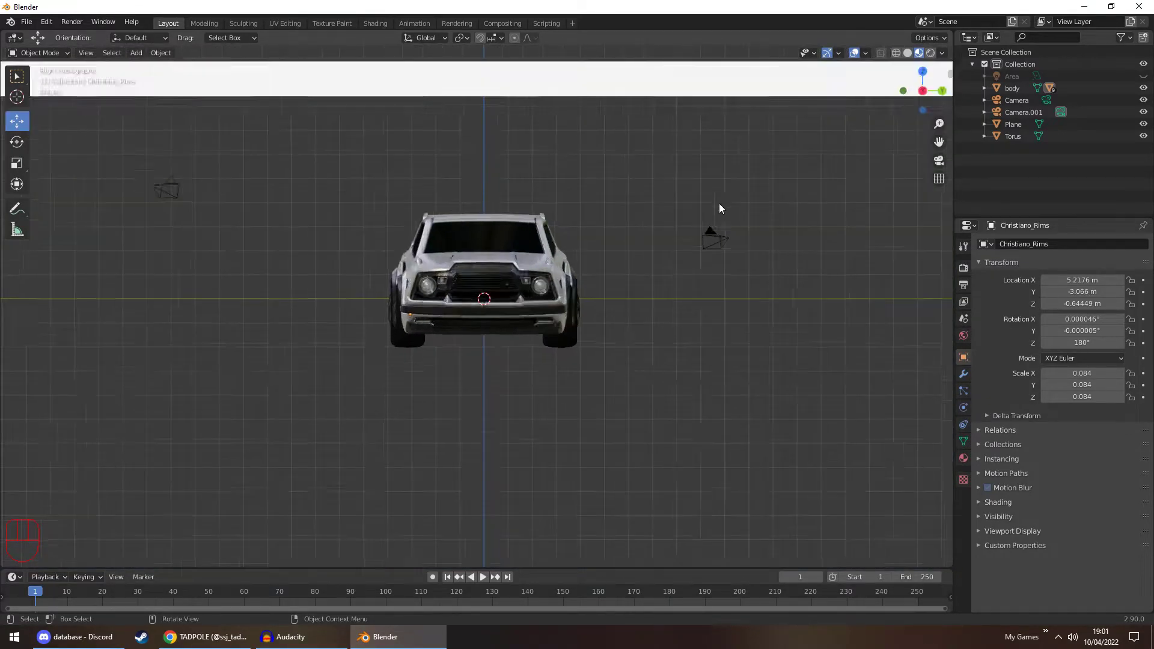
{"action": "scroll", "coordinate": [351, 282], "scroll_direction": "up", "scroll_amount": 5}
{"action": "left_click", "coordinate": [135, 53]}
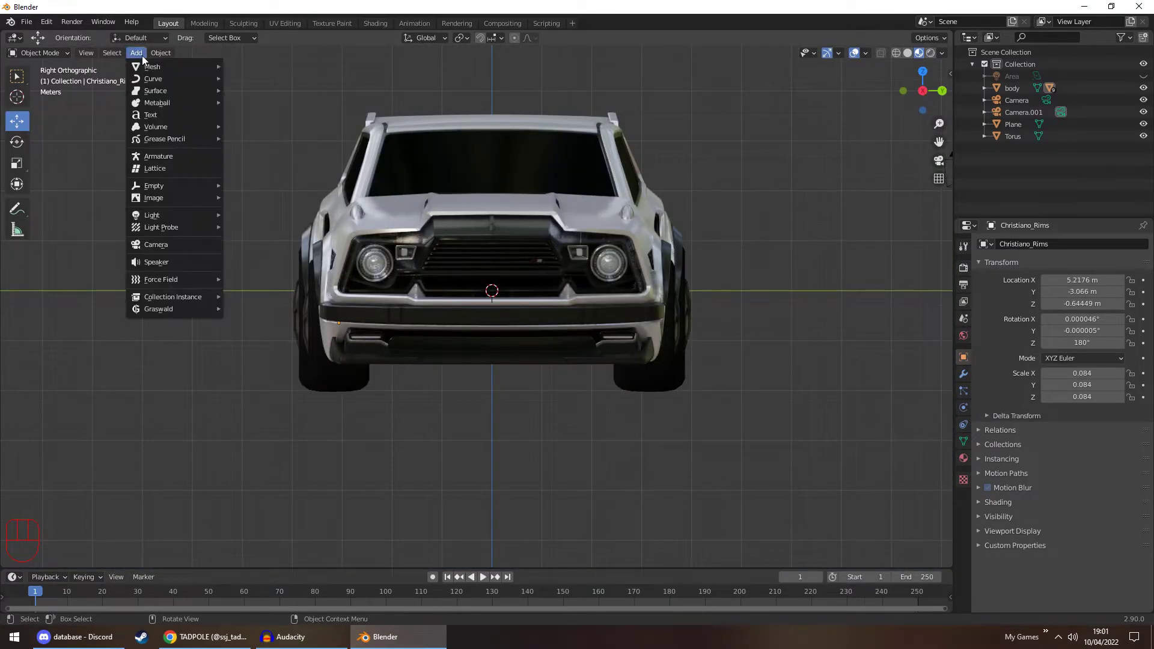
{"action": "mouse_move", "coordinate": [174, 215]}
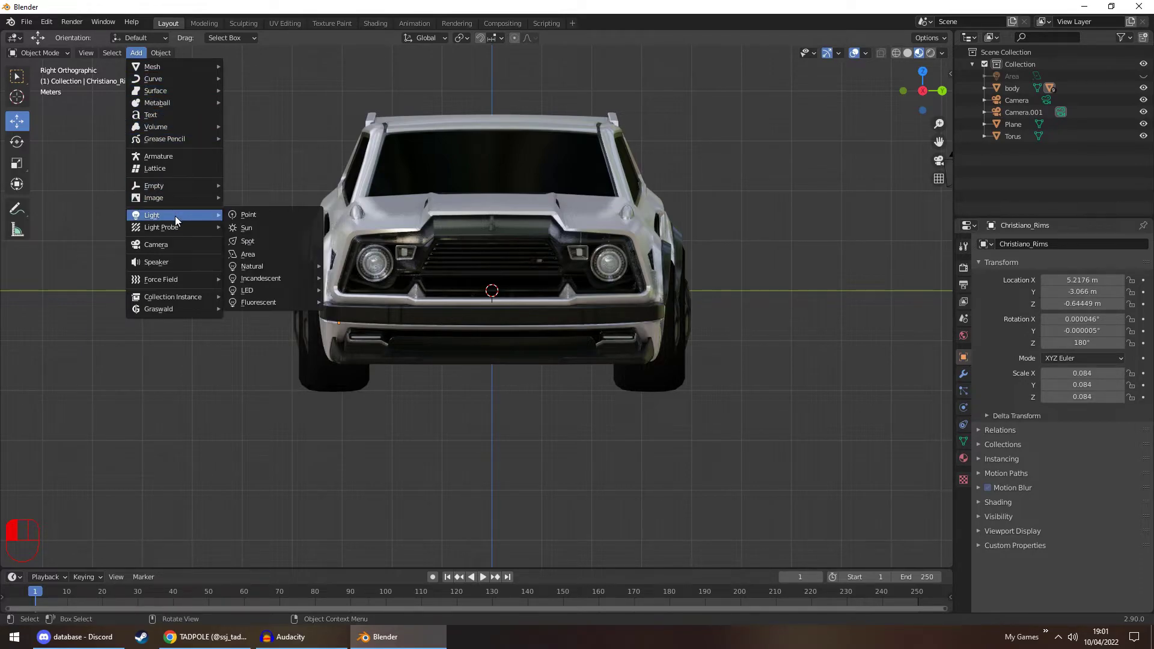
{"action": "left_click", "coordinate": [251, 215]}
Align the point light with the centre of the +Y headlight, at about Y 2.35 m and Z 0.56 m
{"action": "left_click_drag", "start_coordinate": [532, 293], "coordinate": [594, 291]}
{"action": "left_click_drag", "start_coordinate": [920, 101], "coordinate": [815, 131]}
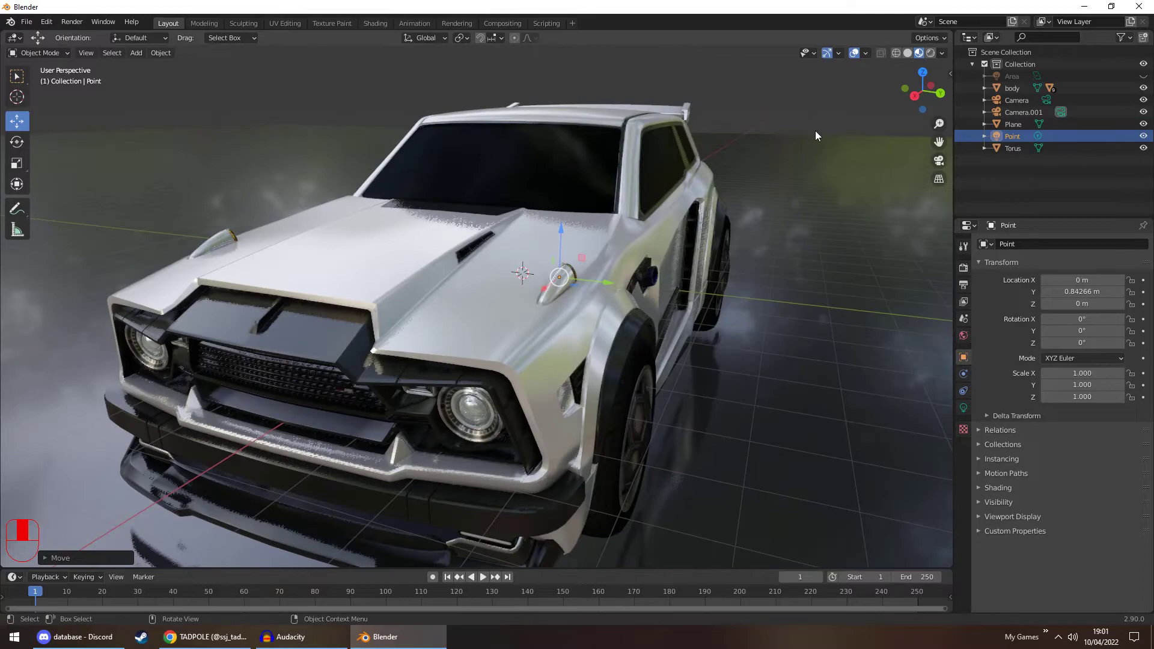
{"action": "left_click", "coordinate": [916, 96]}
{"action": "left_click_drag", "start_coordinate": [532, 243], "coordinate": [533, 214]}
{"action": "left_click_drag", "start_coordinate": [586, 265], "coordinate": [638, 265]}
{"action": "scroll", "coordinate": [639, 265], "scroll_direction": "up", "scroll_amount": 5}
{"action": "middle_click_drag", "start_coordinate": [922, 129], "coordinate": [755, 223], "text": "shift"}
{"action": "left_click_drag", "start_coordinate": [645, 205], "coordinate": [680, 207]}
{"action": "left_click_drag", "start_coordinate": [624, 159], "coordinate": [624, 162]}
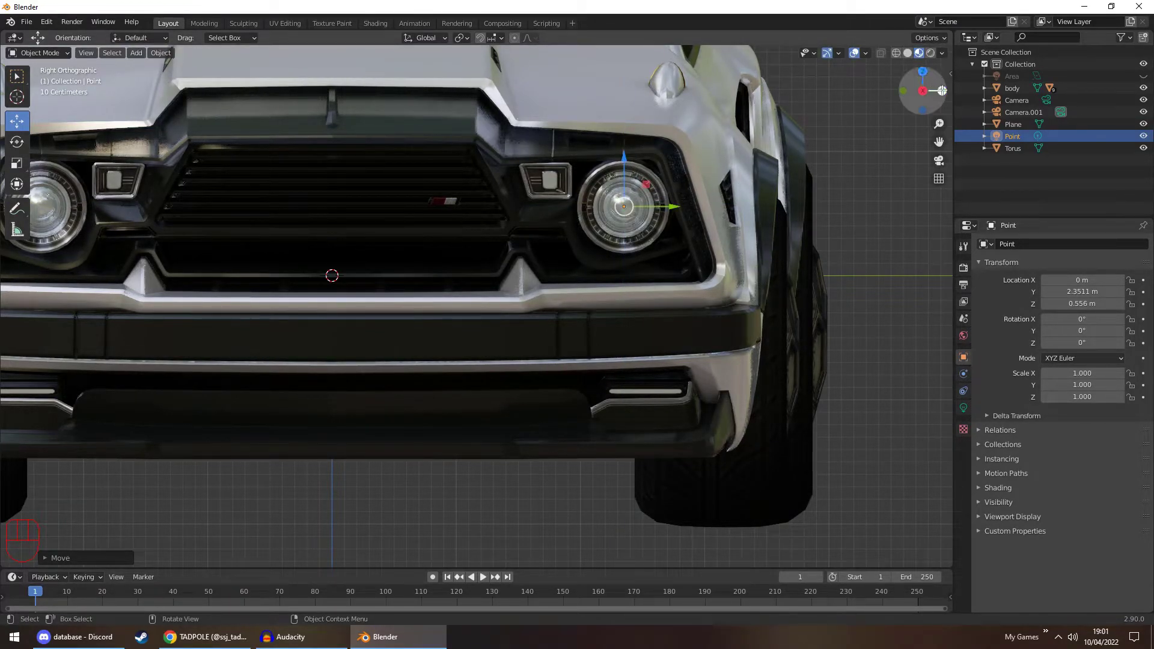
Move the point light forward along X in the side view to about 7.9 m, at the front of the car
{"action": "left_click", "coordinate": [941, 90]}
{"action": "scroll", "coordinate": [724, 193], "scroll_direction": "down", "scroll_amount": 4}
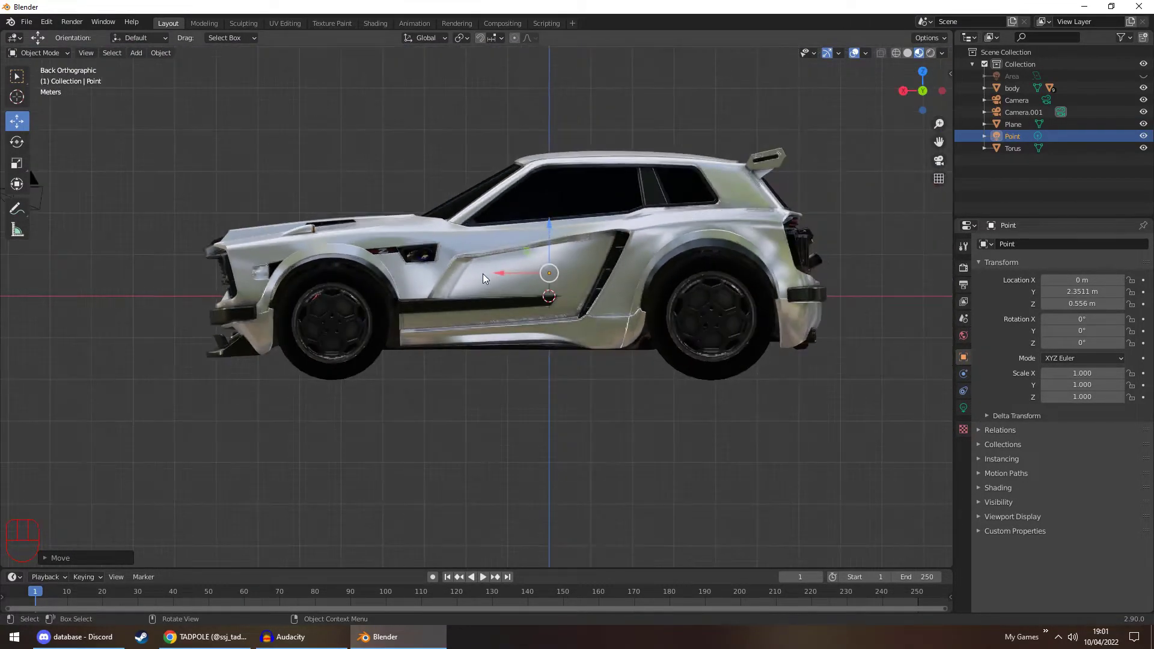
{"action": "left_click_drag", "start_coordinate": [507, 274], "coordinate": [173, 272]}
{"action": "scroll", "coordinate": [193, 266], "scroll_direction": "up", "scroll_amount": 8}
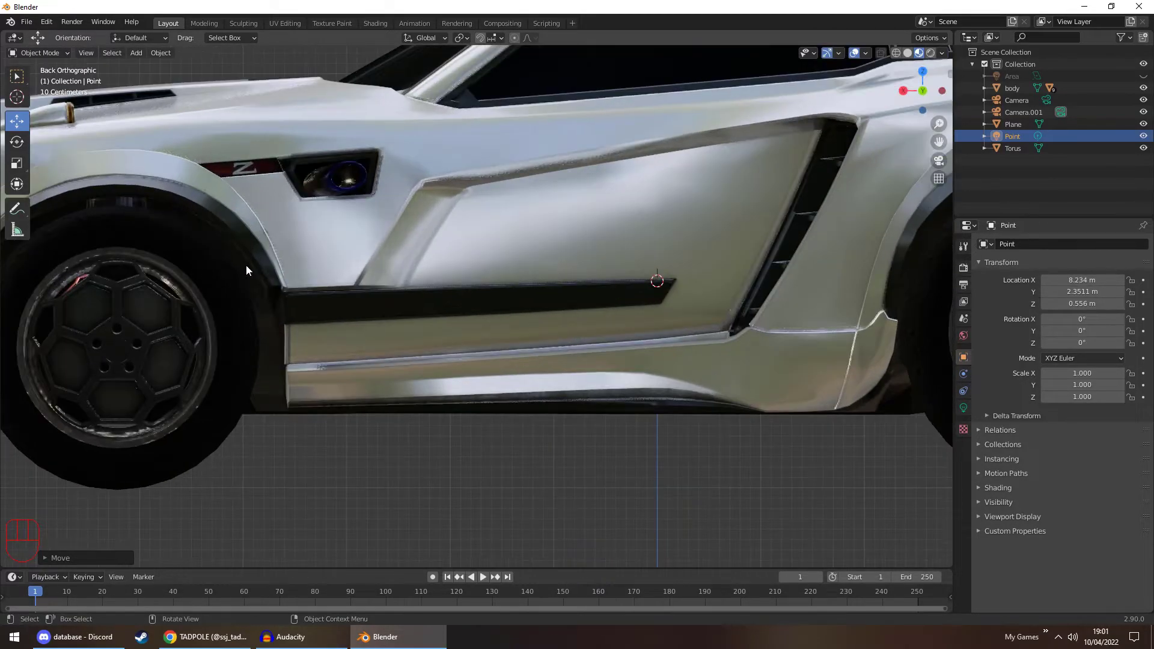
{"action": "middle_click_drag", "start_coordinate": [228, 213], "coordinate": [710, 276], "text": "shift"}
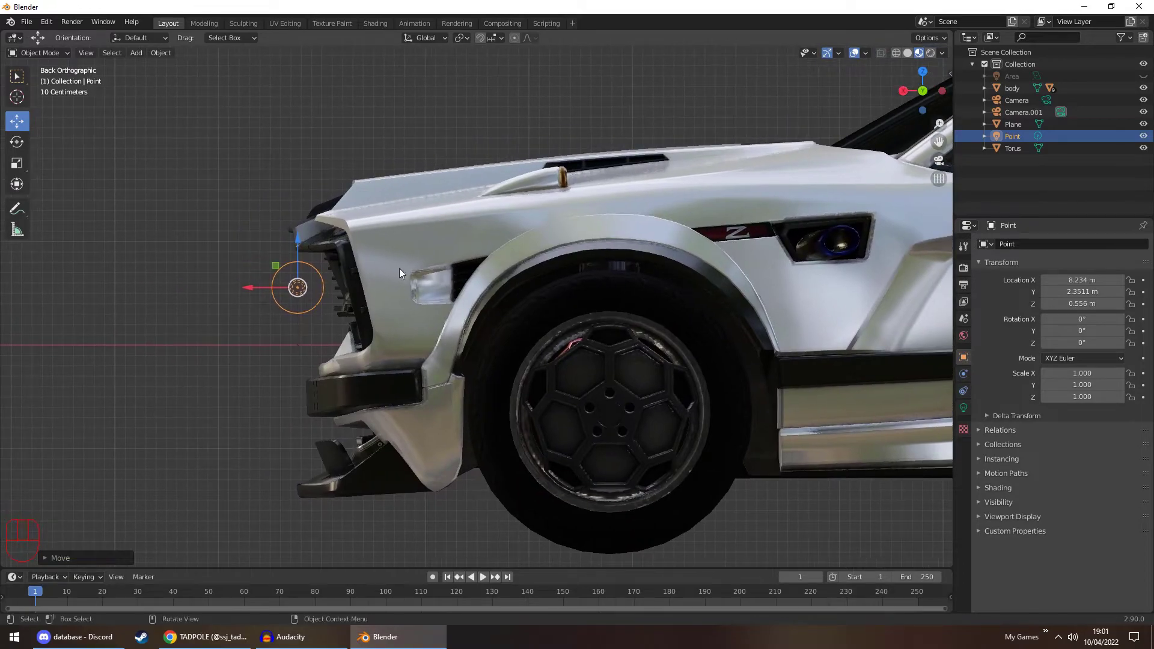
{"action": "left_click_drag", "start_coordinate": [260, 286], "coordinate": [296, 287]}
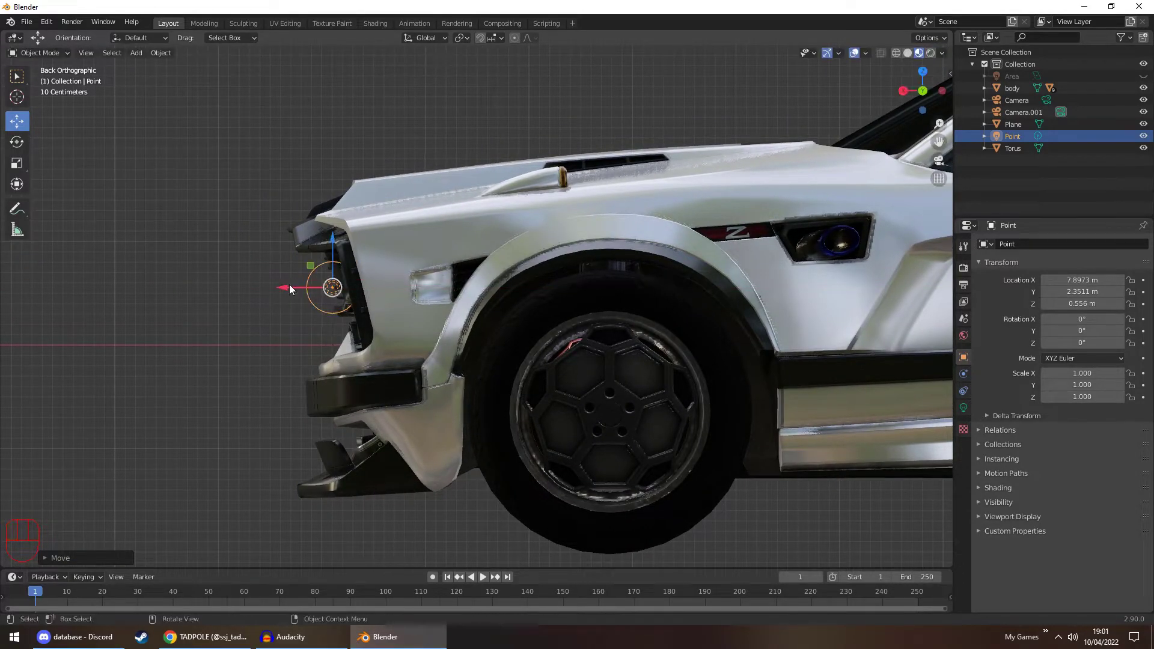
Push the point light back along X to about 7.71 m so it sits against the headlight lens
{"action": "scroll", "coordinate": [293, 290], "scroll_direction": "up", "scroll_amount": 3}
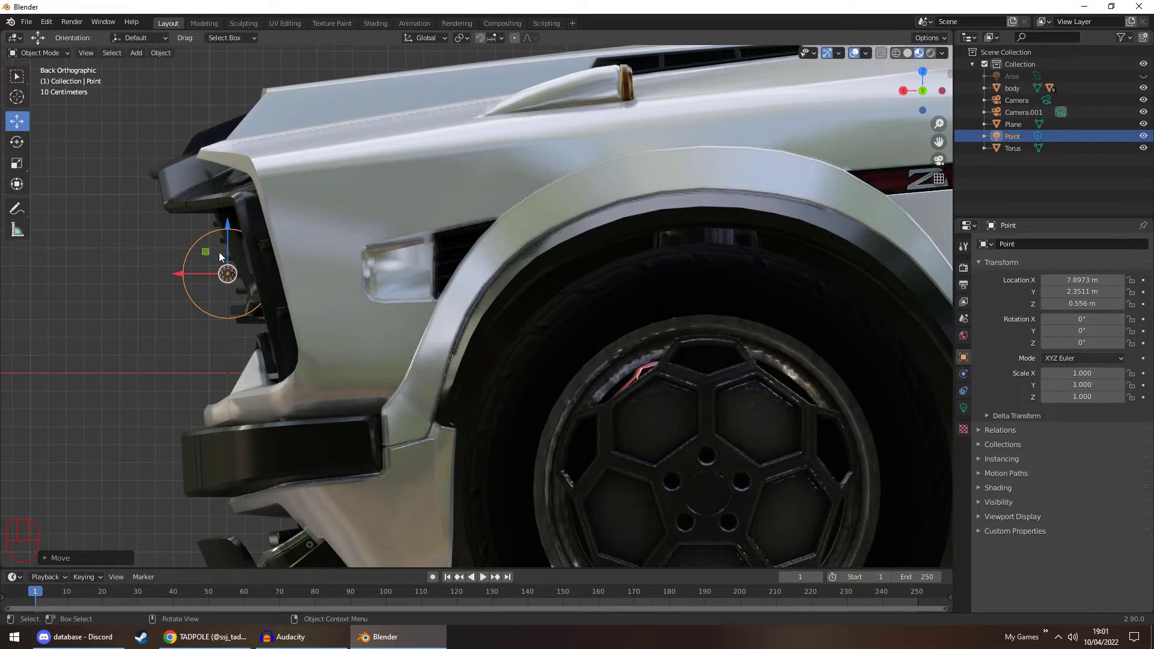
{"action": "middle_click_drag", "start_coordinate": [259, 244], "coordinate": [308, 394]}
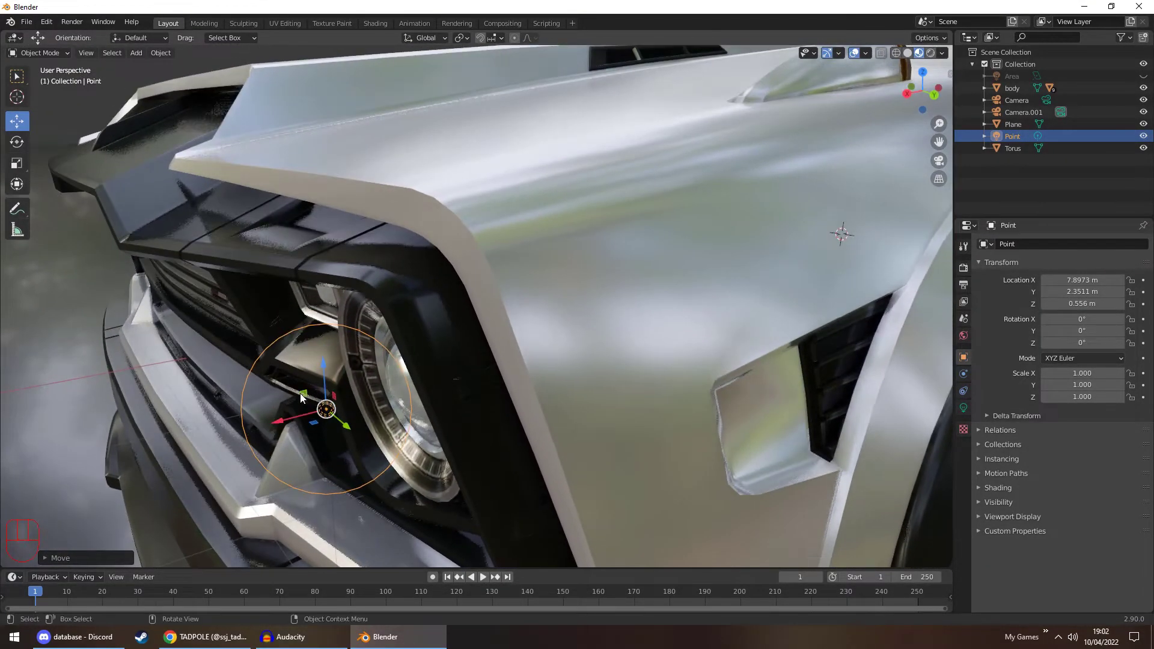
{"action": "left_click_drag", "start_coordinate": [278, 425], "coordinate": [337, 412]}
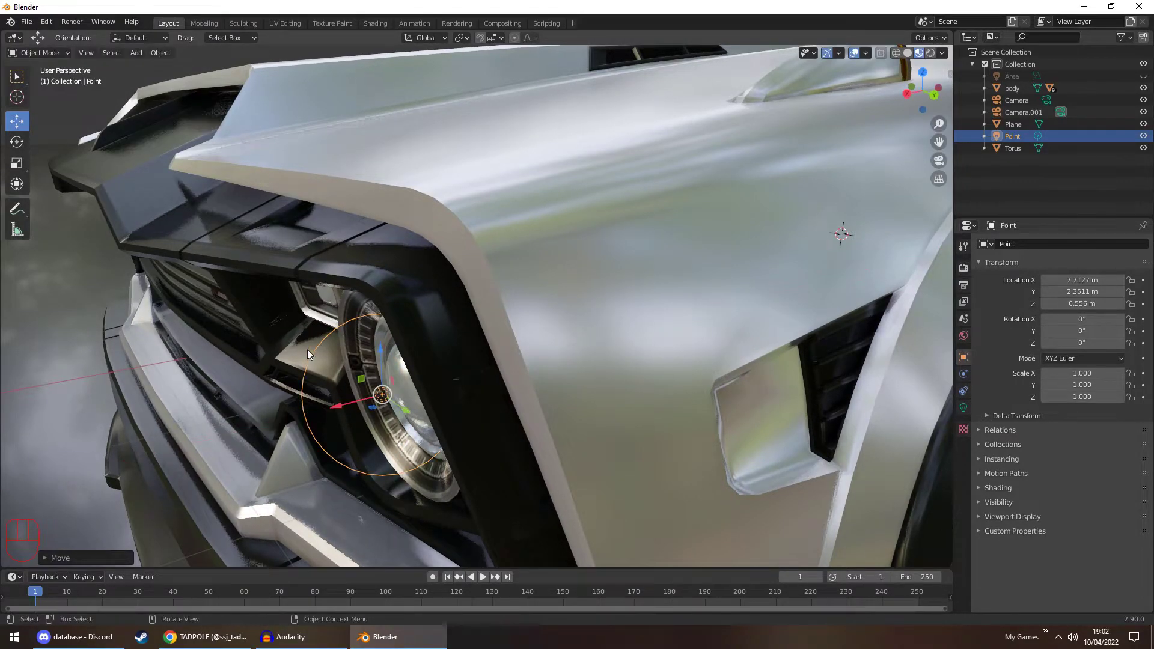
{"action": "middle_click_drag", "start_coordinate": [308, 348], "coordinate": [348, 347]}
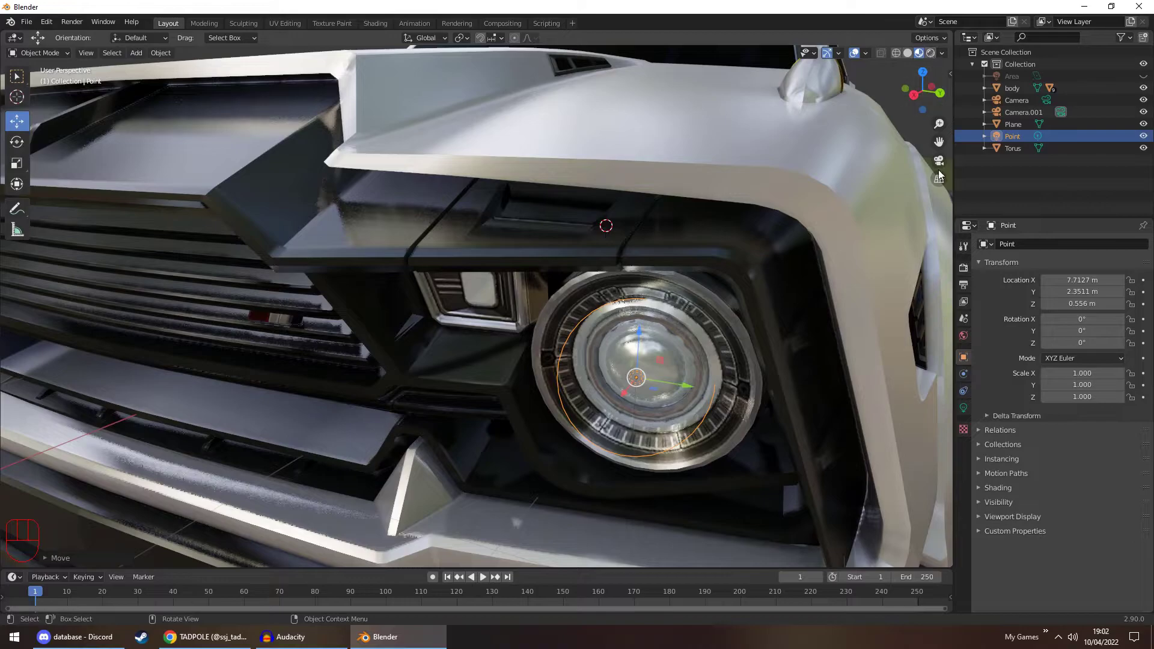
Preview the scene through the active camera in rendered shading with nothing selected
{"action": "left_click", "coordinate": [939, 161]}
{"action": "left_click", "coordinate": [791, 160]}
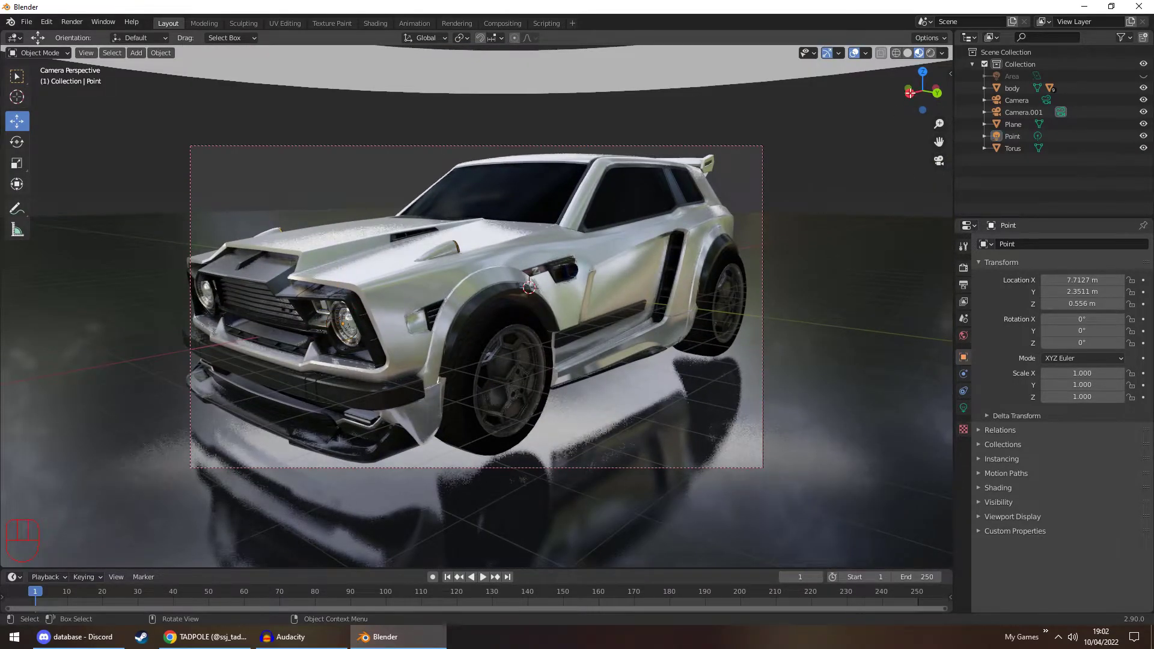
{"action": "left_click", "coordinate": [931, 54]}
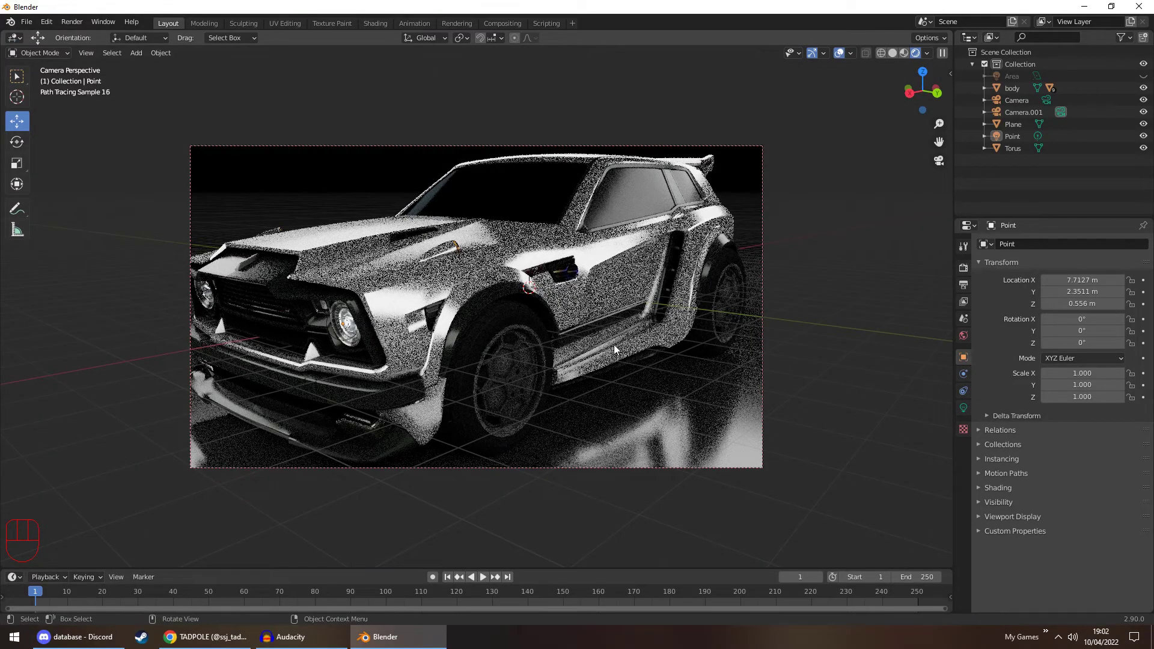
Select the headlight point light and set its power to 100 W
{"action": "left_click", "coordinate": [344, 327]}
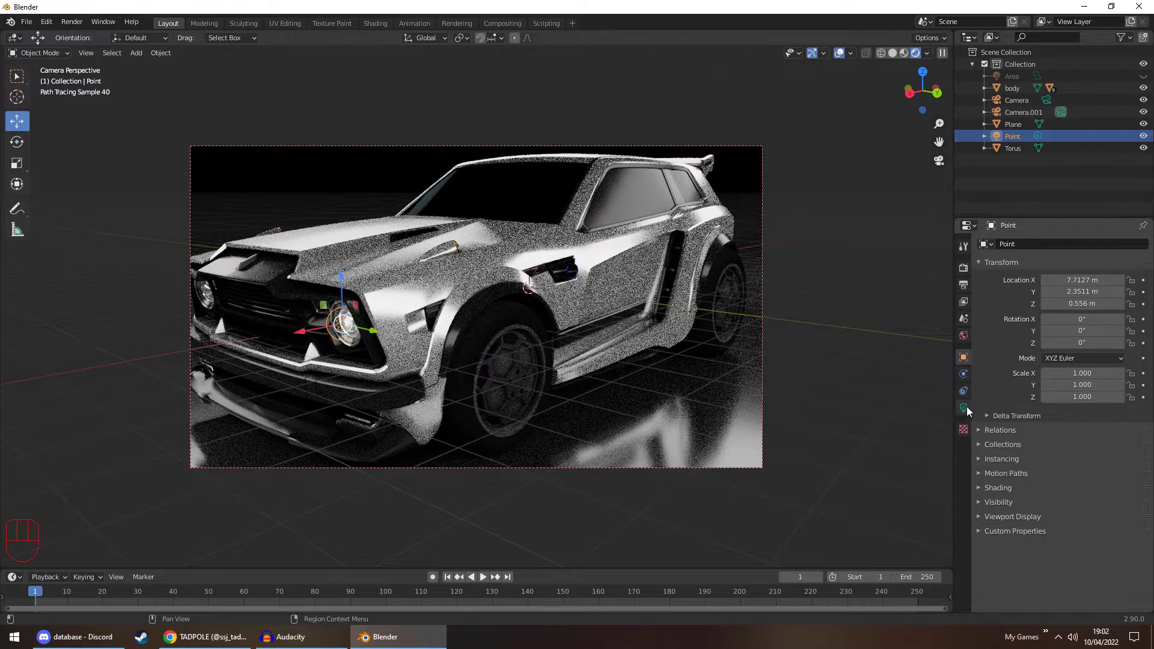
{"action": "left_click", "coordinate": [965, 411]}
{"action": "left_click", "coordinate": [1104, 324]}
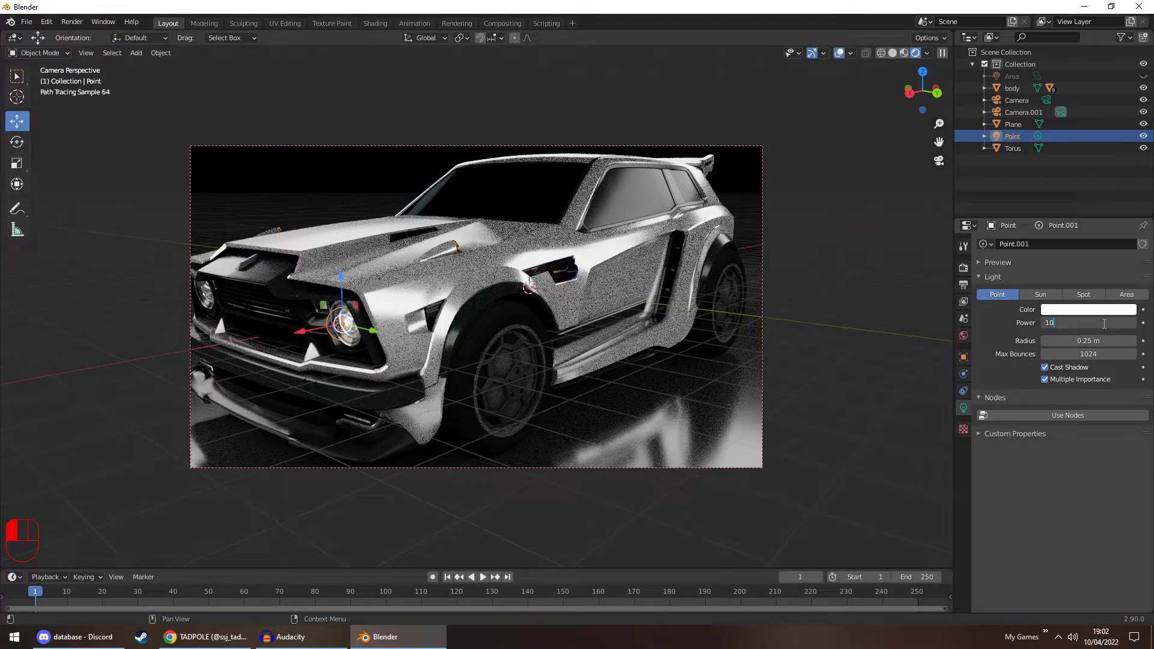
{"action": "type", "text": "0"}
{"action": "key", "text": "Return"}
Tint the headlight light pale cyan with hue 0.487 and saturation 0.334, and set its power to 500 W
{"action": "left_click", "coordinate": [1082, 310]}
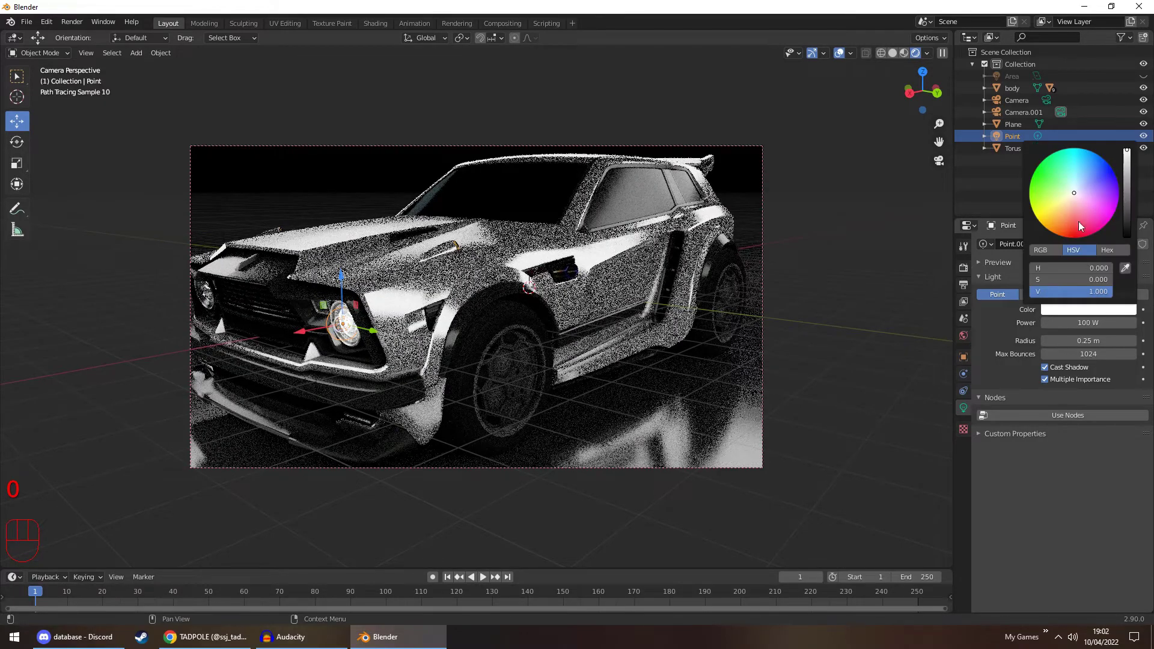
{"action": "left_click", "coordinate": [1075, 184]}
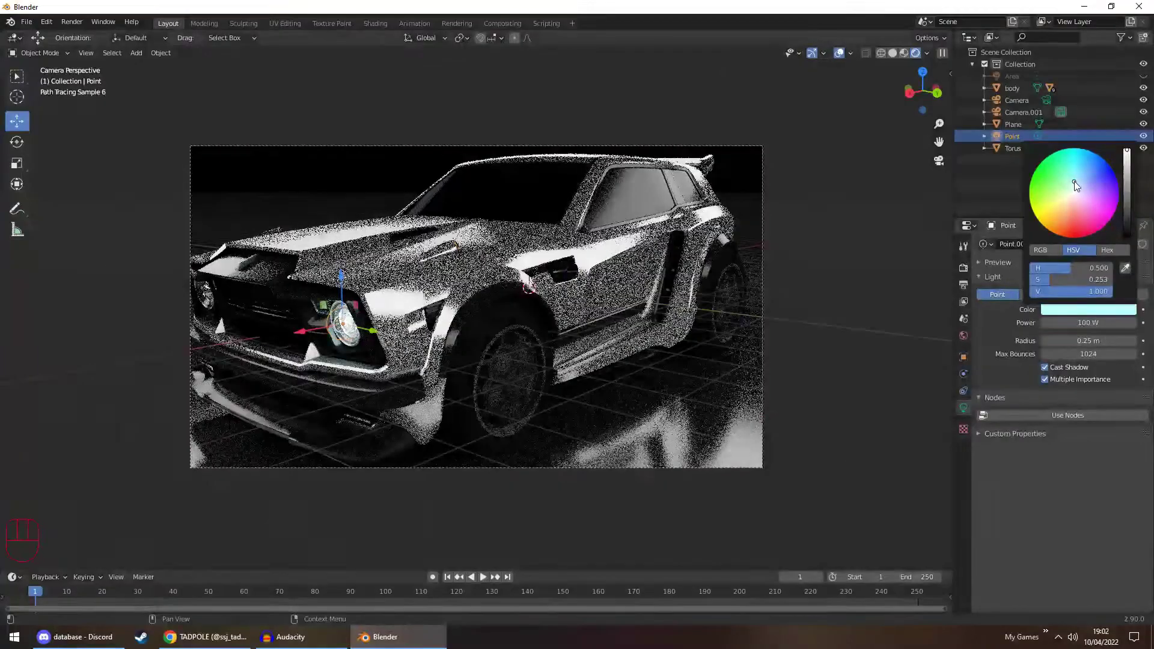
{"action": "left_click", "coordinate": [1072, 178]}
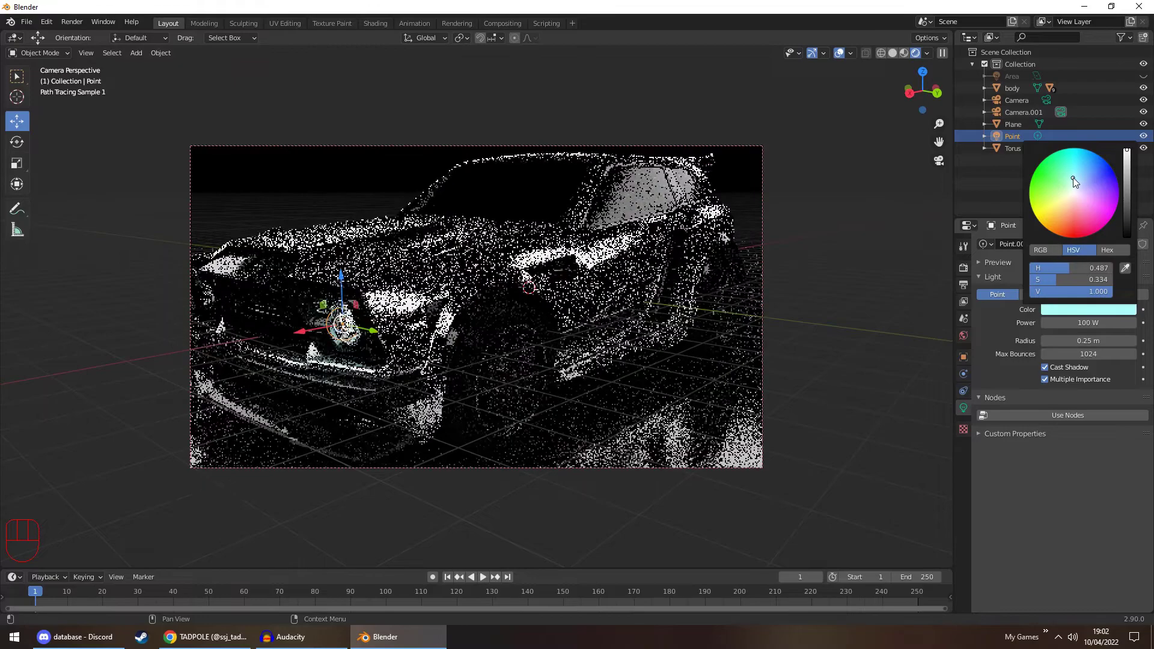
{"action": "left_click", "coordinate": [1070, 323]}
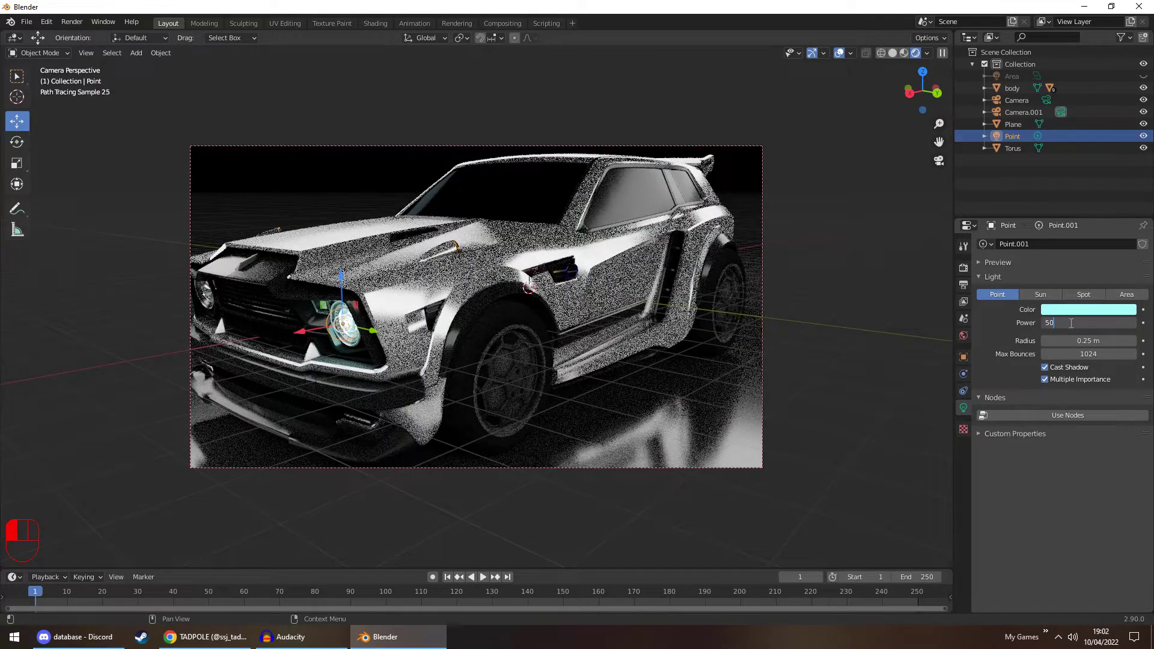
{"action": "key", "text": "Return"}
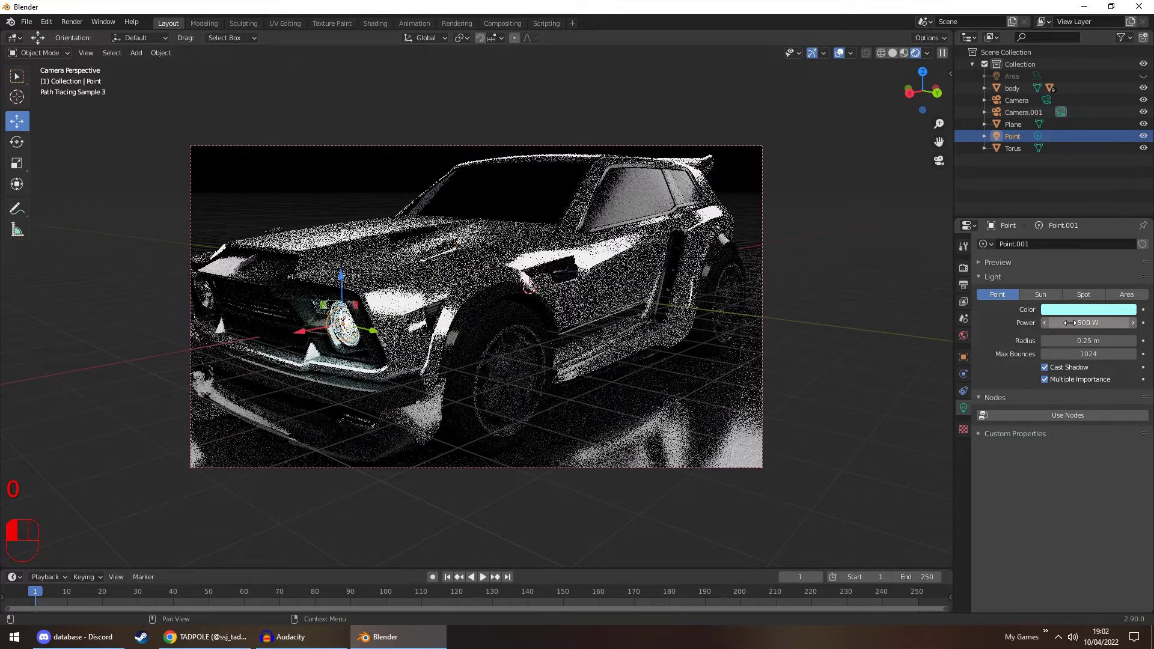
Lighten the headlight light's colour to a paler, less saturated blue and set its power to 1000 W
{"action": "left_click", "coordinate": [1065, 309]}
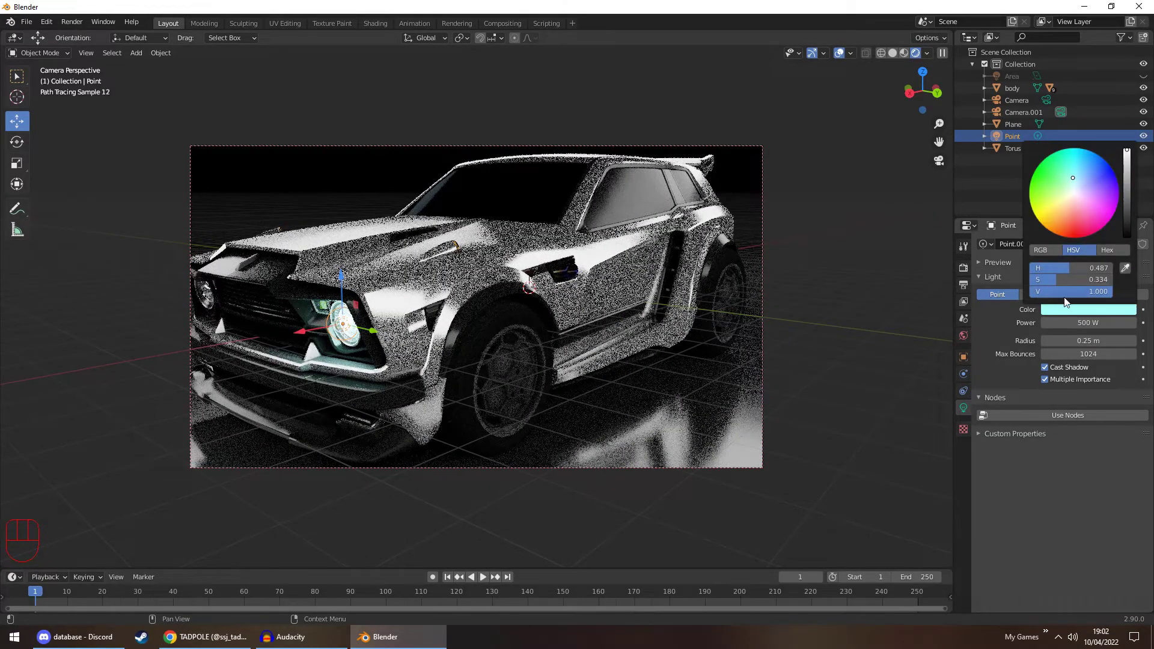
{"action": "left_click", "coordinate": [1075, 184]}
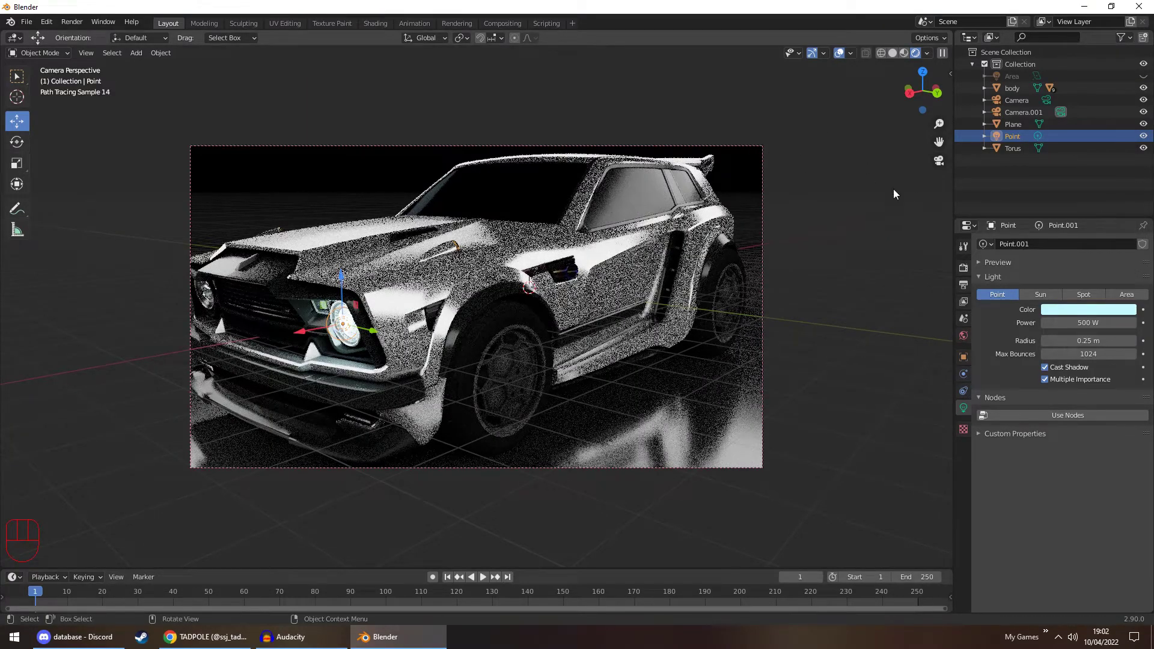
{"action": "left_click", "coordinate": [1073, 325]}
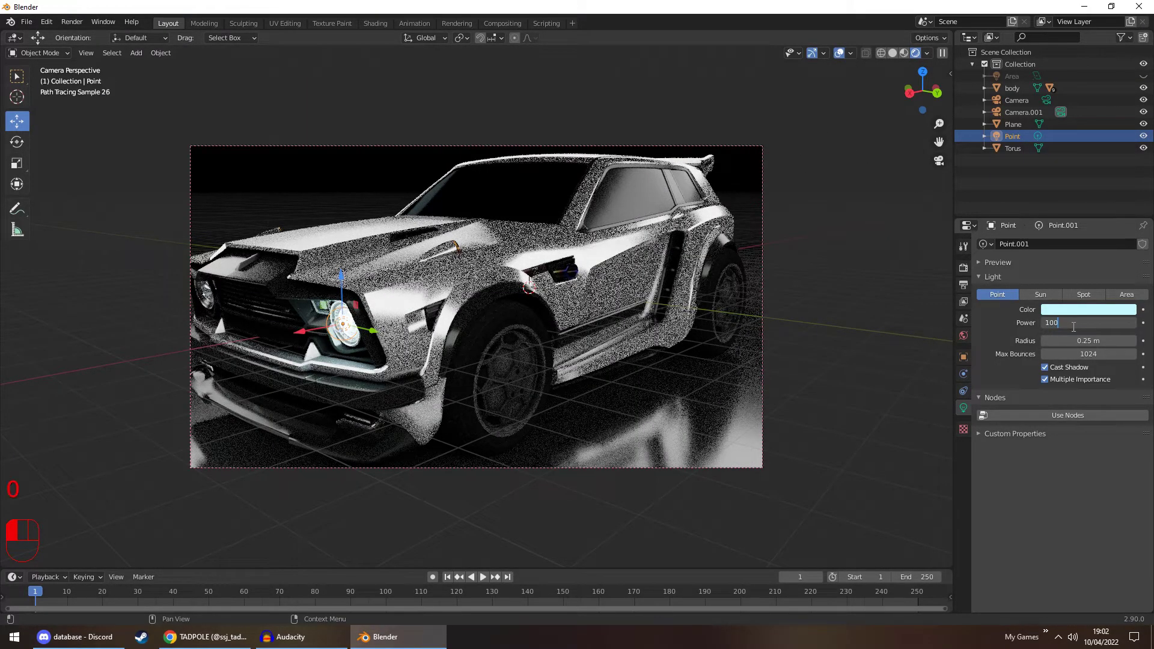
{"action": "type", "text": "1000"}
{"action": "key", "text": "Return"}
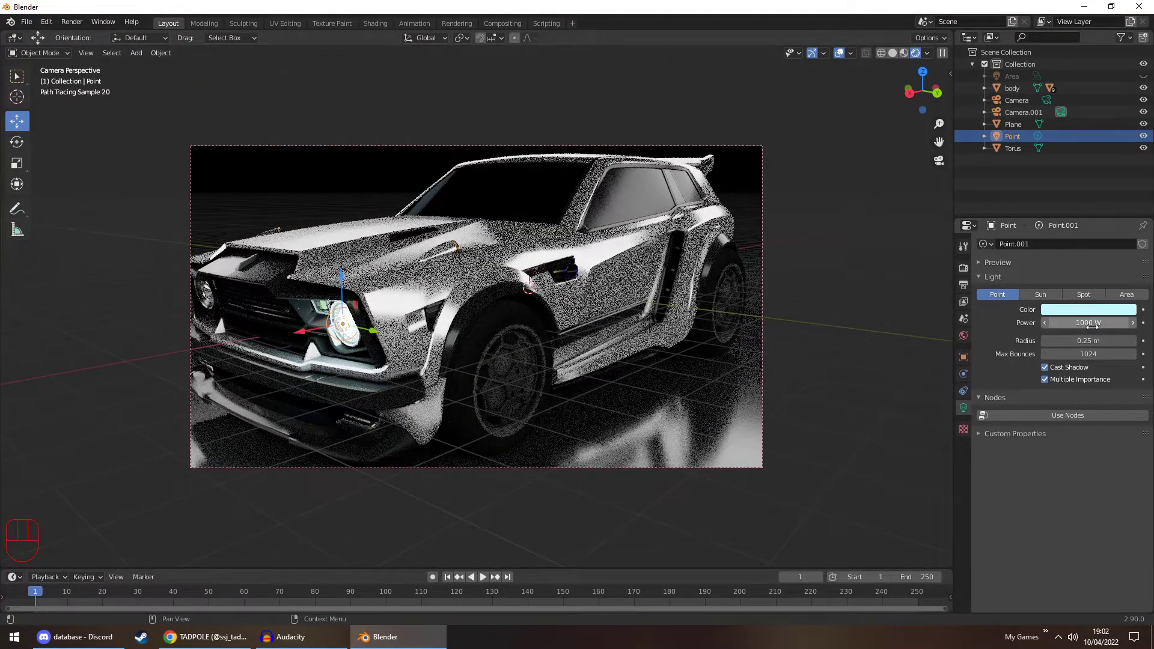
Set the headlight light's radius to 0.22 m and its power to 2000 W
{"action": "left_click", "coordinate": [1094, 341]}
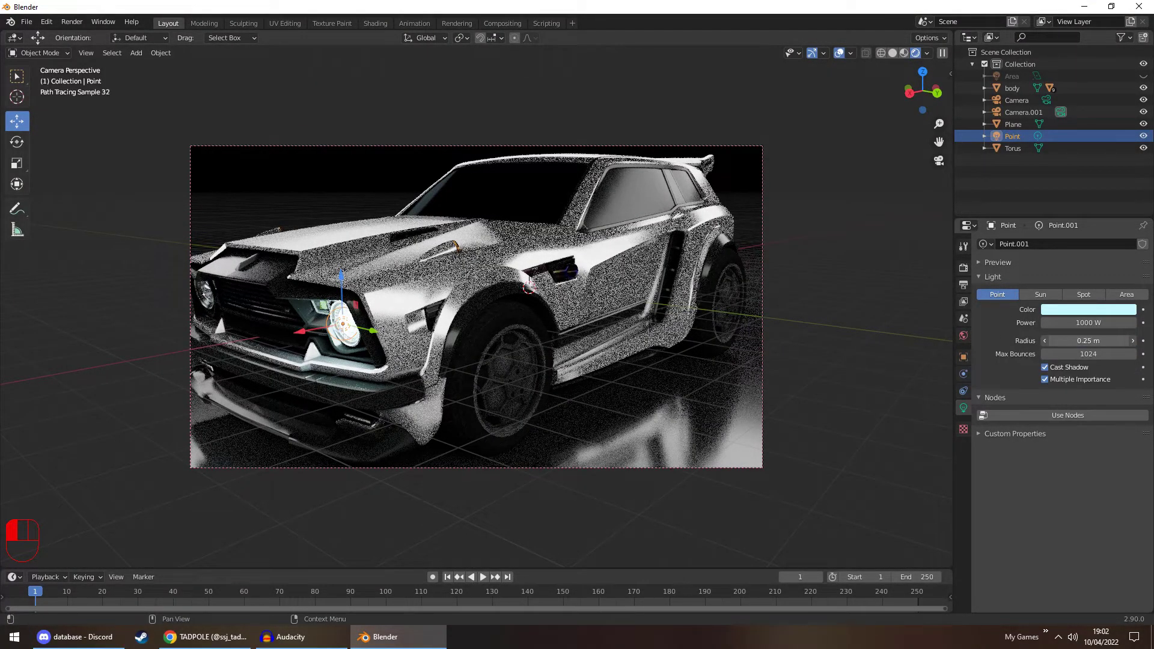
{"action": "mouse_move", "coordinate": [1094, 340]}
{"action": "left_mouse_down"}
{"action": "mouse_move", "coordinate": [1070, 340]}
{"action": "mouse_move", "coordinate": [1094, 340]}
{"action": "left_mouse_up"}
{"action": "left_click", "coordinate": [1045, 323]}
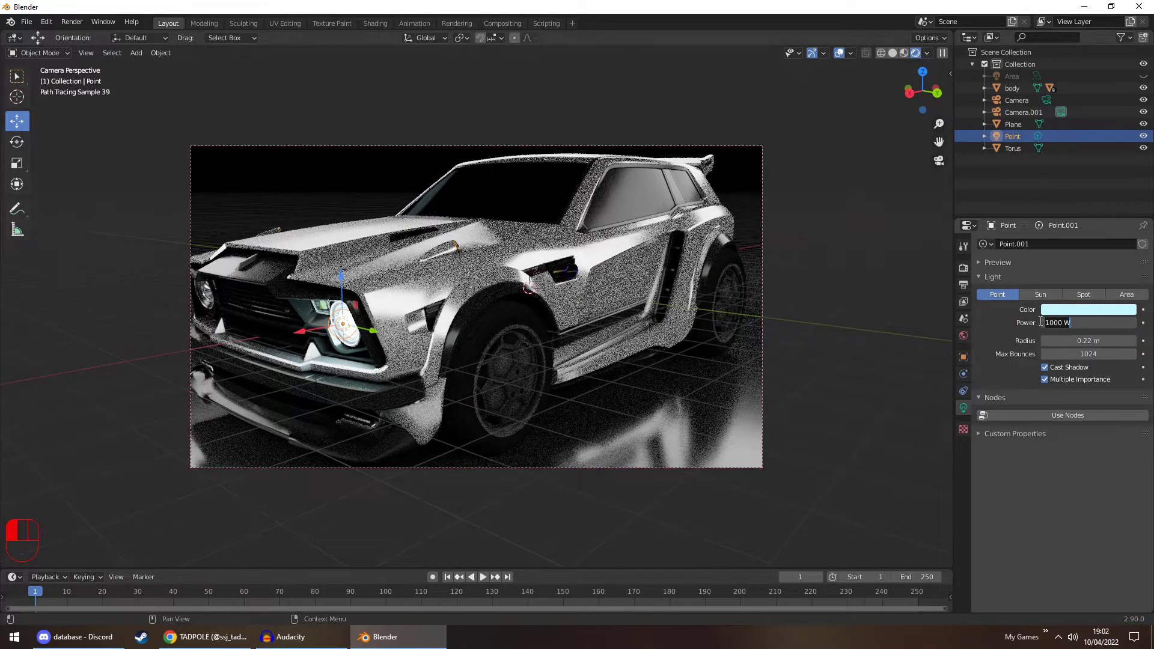
{"action": "type", "text": "2000"}
{"action": "key", "text": "Return"}
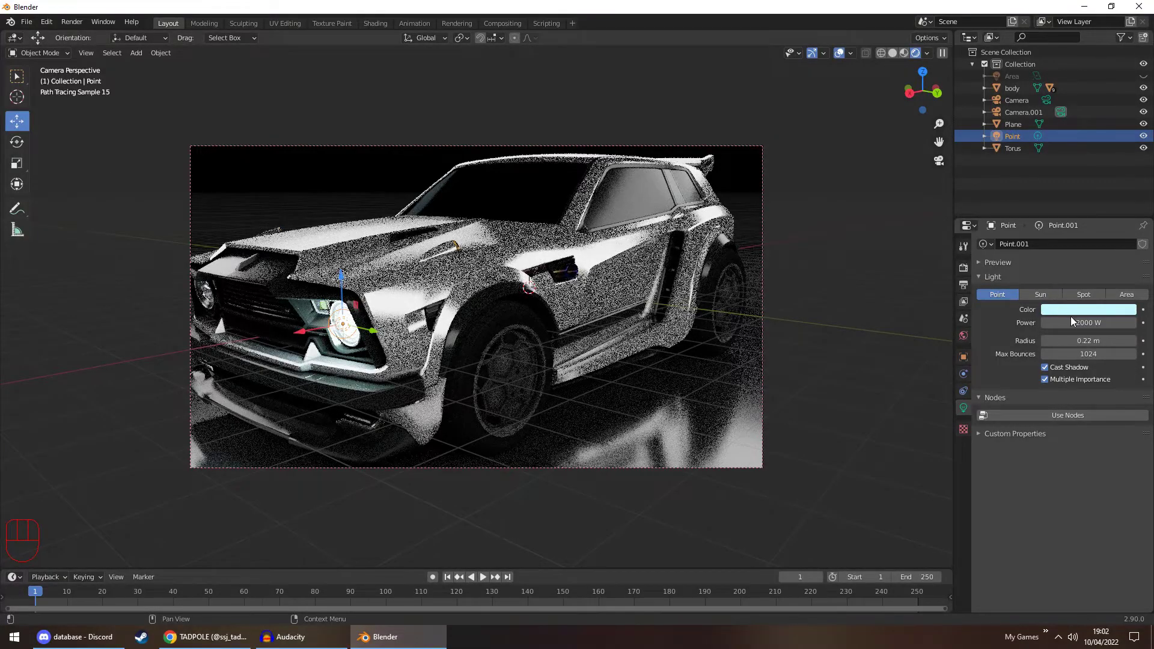
Duplicate the point light and move the copy along Y to the centre of the -Y headlight, working in Material Preview from the car's front
{"action": "left_click", "coordinate": [909, 93]}
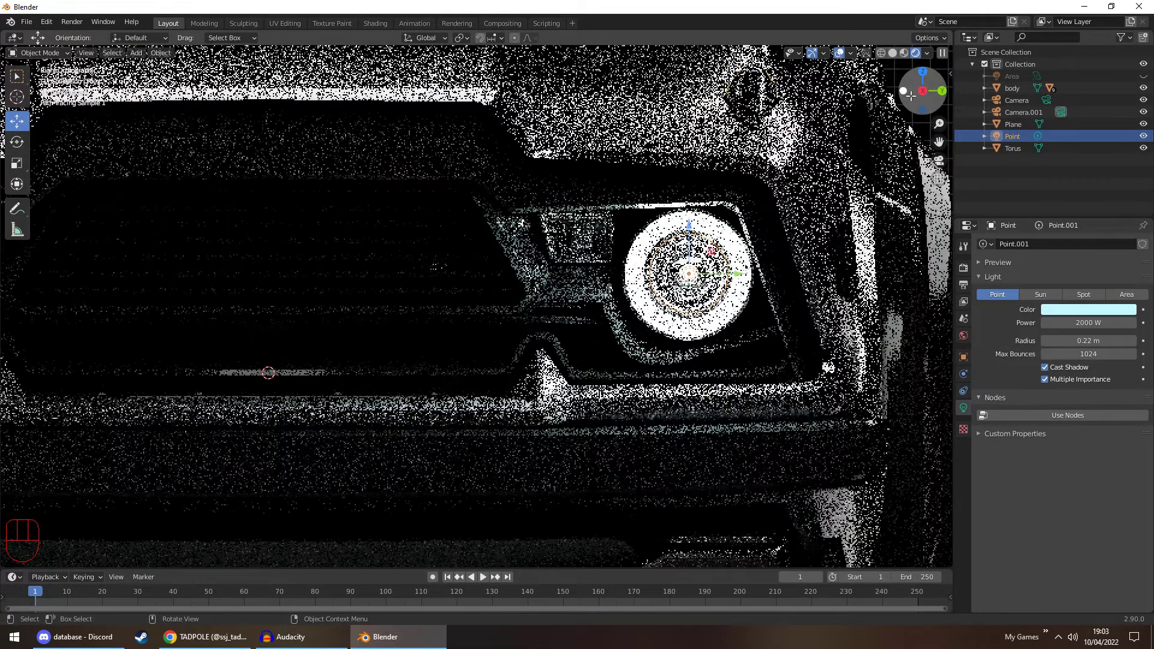
{"action": "scroll", "coordinate": [781, 259], "scroll_direction": "down", "scroll_amount": 3}
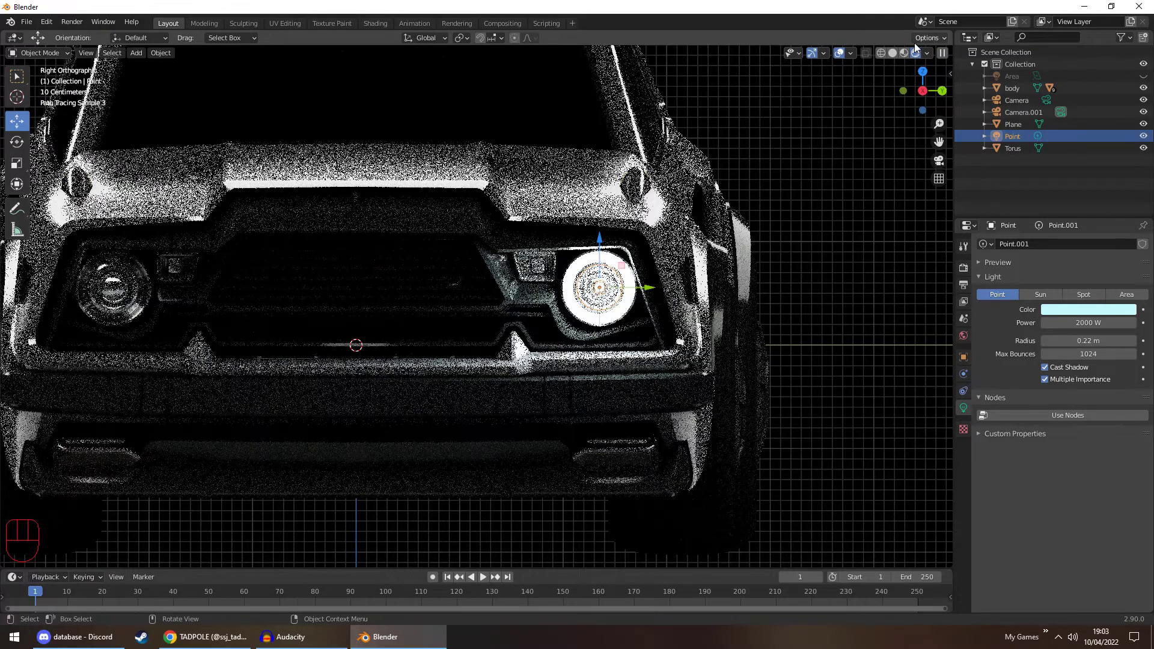
{"action": "left_click", "coordinate": [904, 52]}
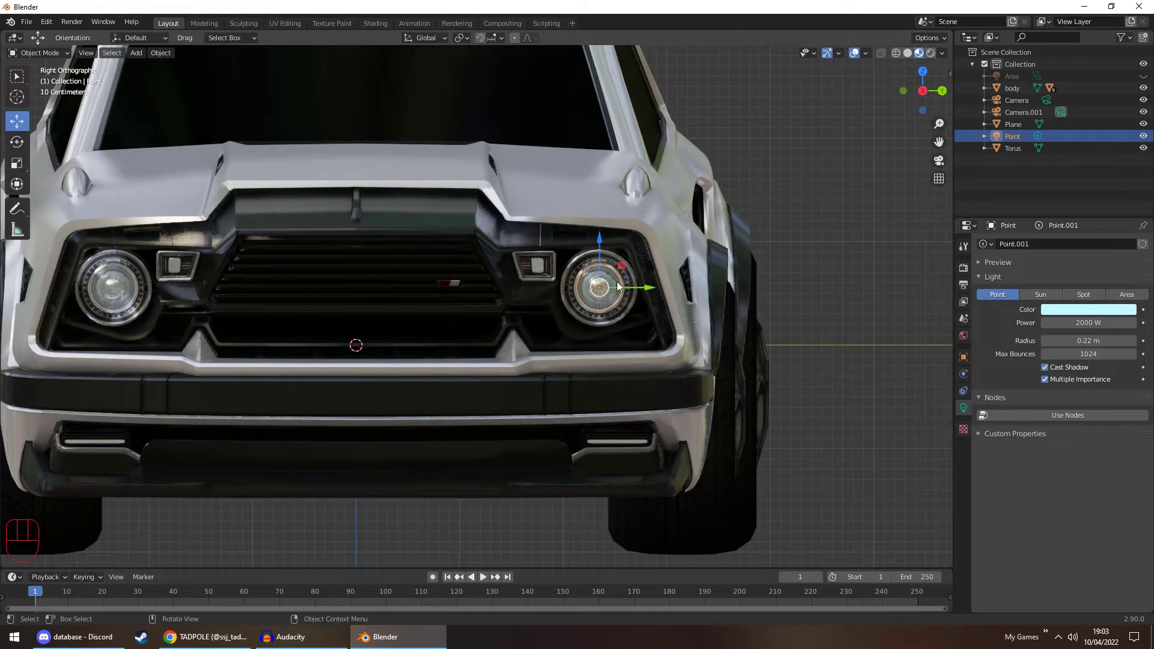
{"action": "key", "text": "ctrl+c"}
{"action": "key", "text": "ctrl+v"}
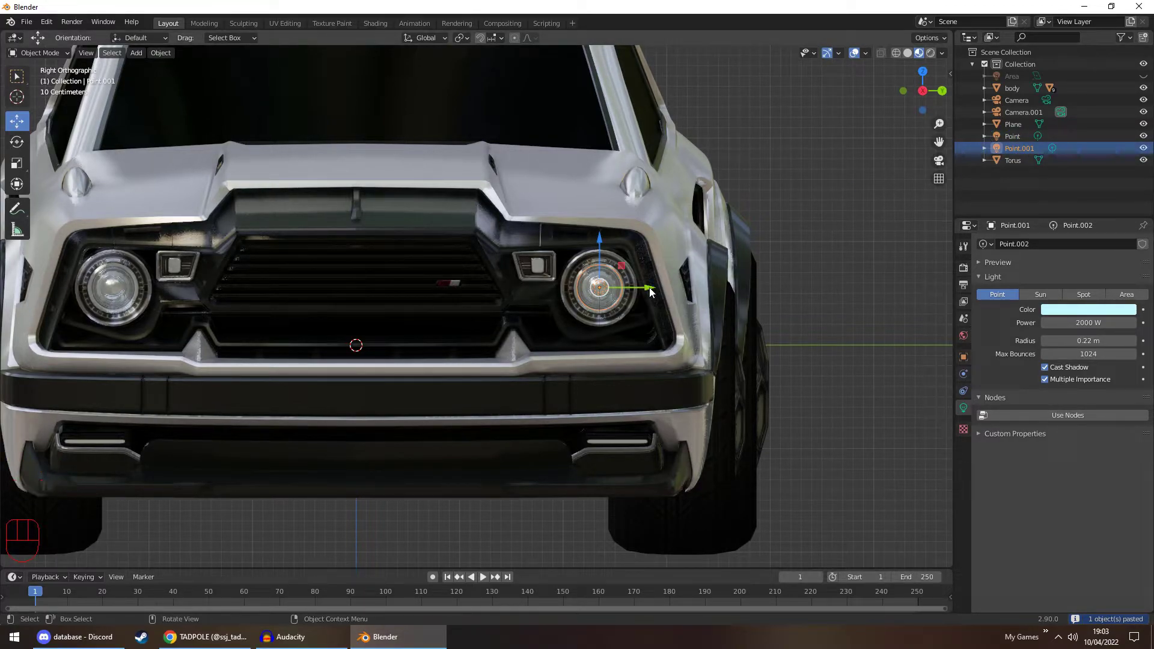
{"action": "key", "text": "shift"}
{"action": "middle_click_drag", "start_coordinate": [427, 250], "coordinate": [522, 251], "text": "shift"}
{"action": "left_click_drag", "start_coordinate": [744, 288], "coordinate": [255, 294]}
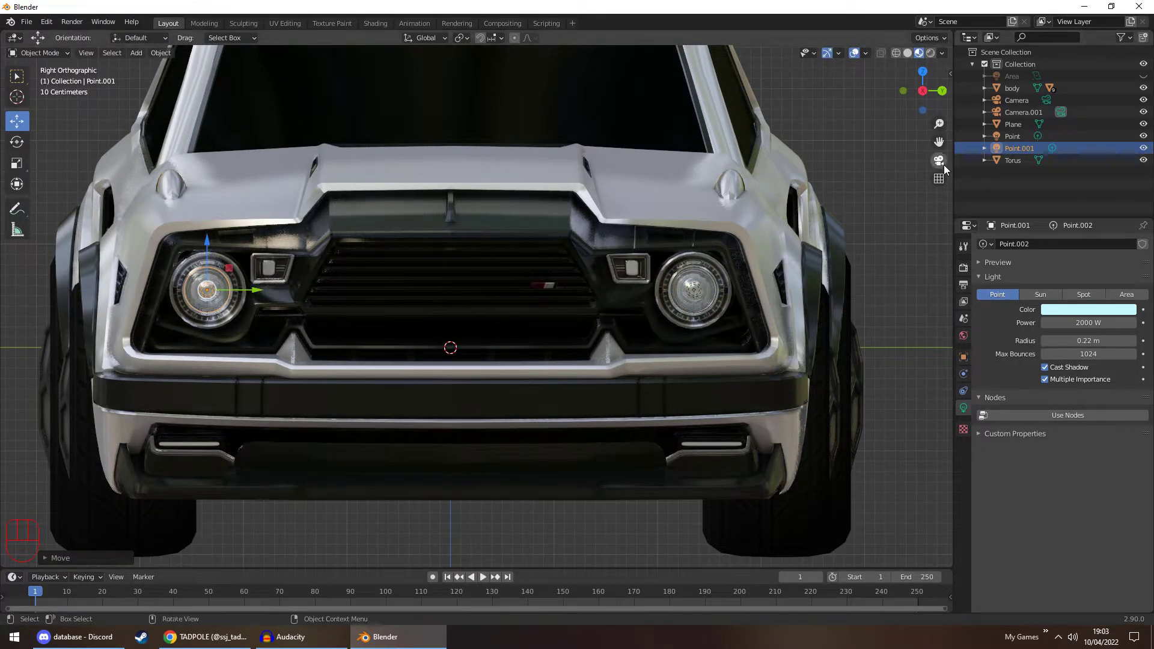
Preview both lit headlights in the rendered camera view without overlays, and make Camera the active scene camera
{"action": "key", "text": "KP_0"}
{"action": "key", "text": "alt+a"}
{"action": "left_click", "coordinate": [930, 53]}
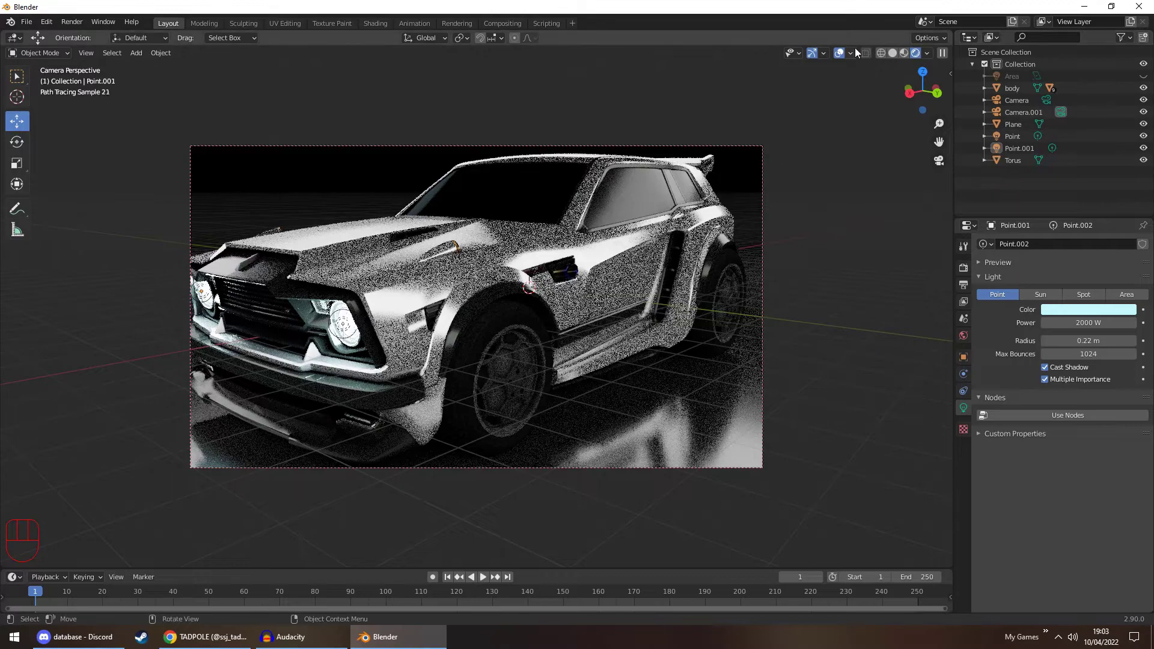
{"action": "left_click", "coordinate": [839, 53]}
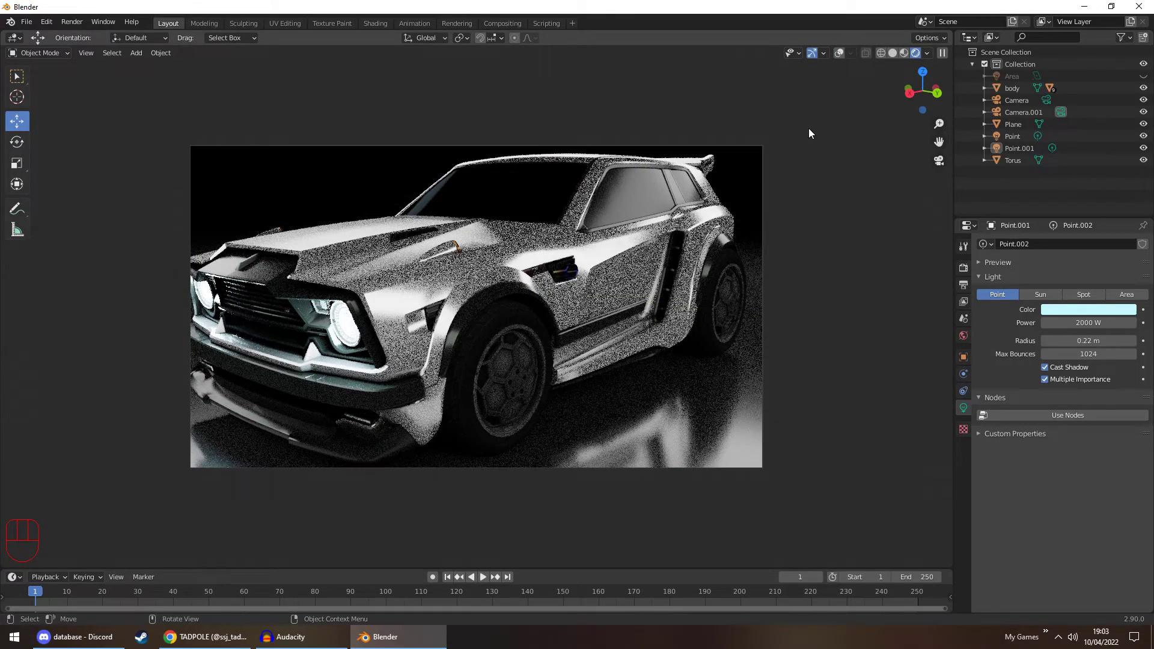
{"action": "left_click", "coordinate": [1046, 99]}
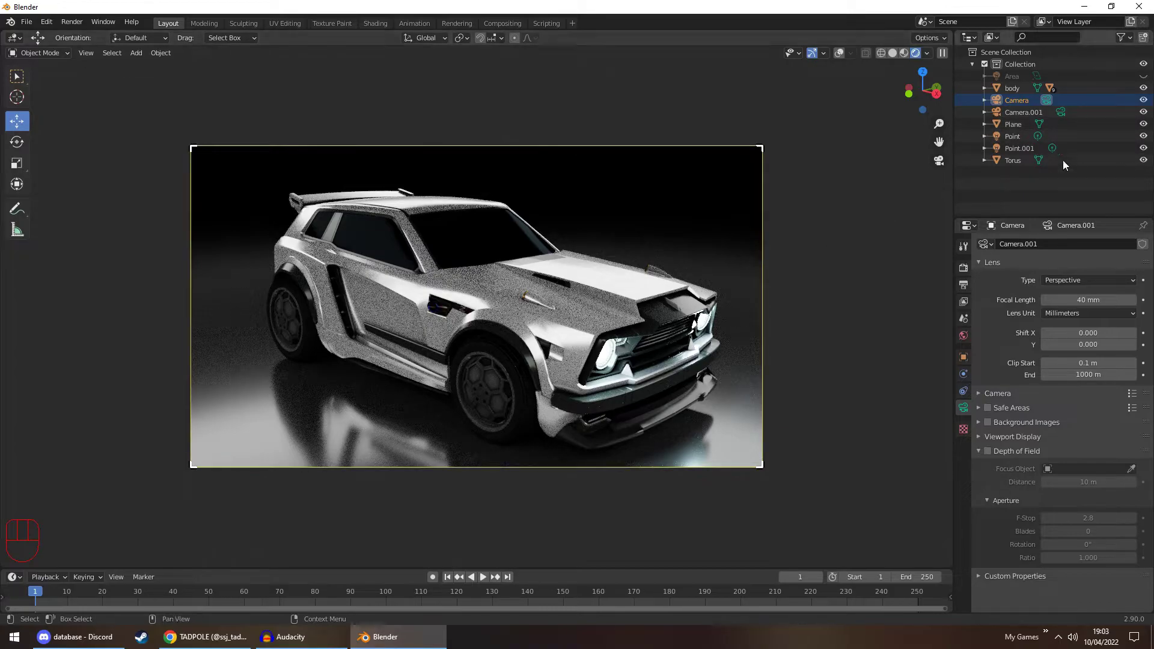
Show the render-visibility toggles in the Outliner, and try out hiding and restoring the floor Plane
{"action": "left_click", "coordinate": [1143, 124]}
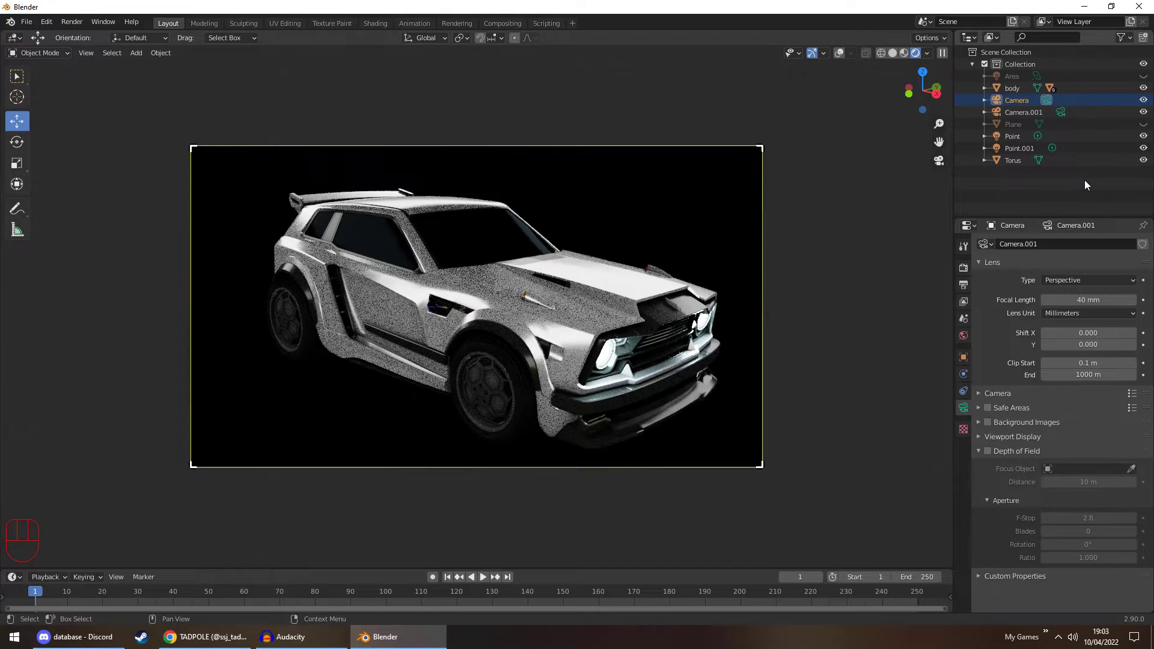
{"action": "left_click", "coordinate": [1122, 38]}
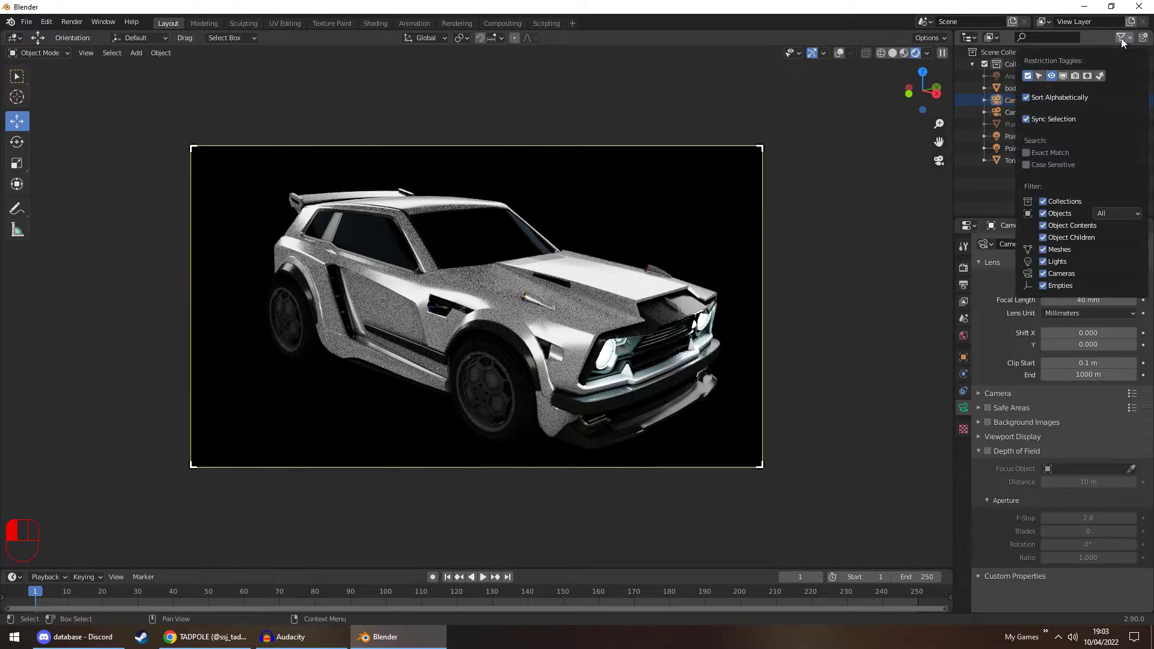
{"action": "left_click", "coordinate": [1075, 76]}
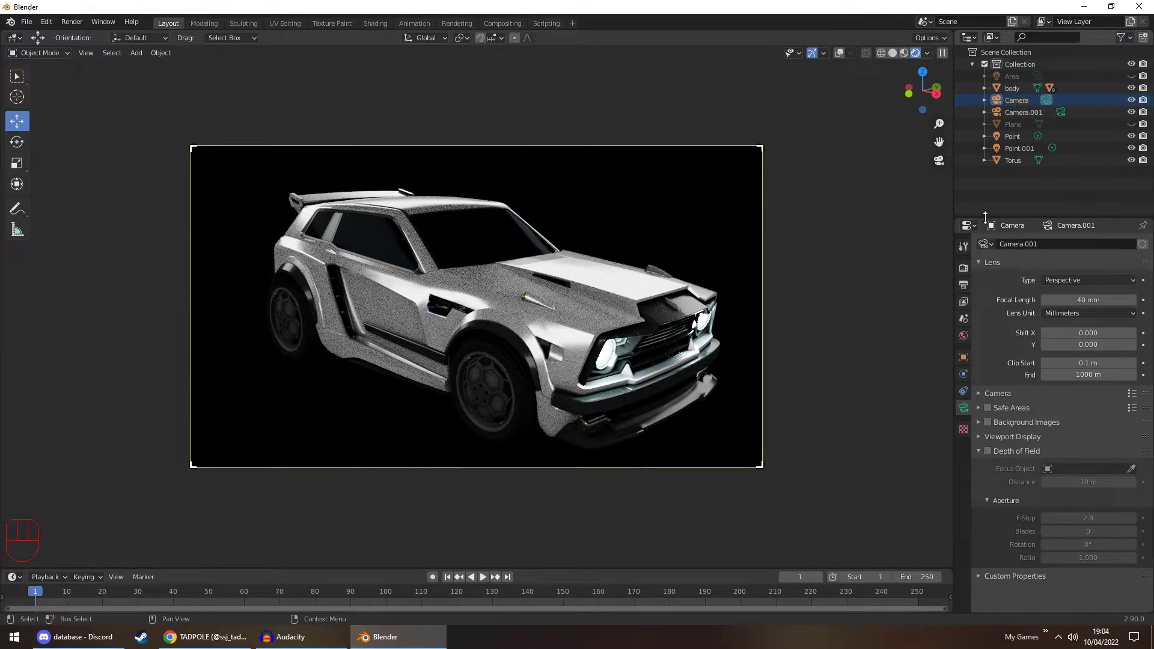
{"action": "left_click", "coordinate": [1144, 128]}
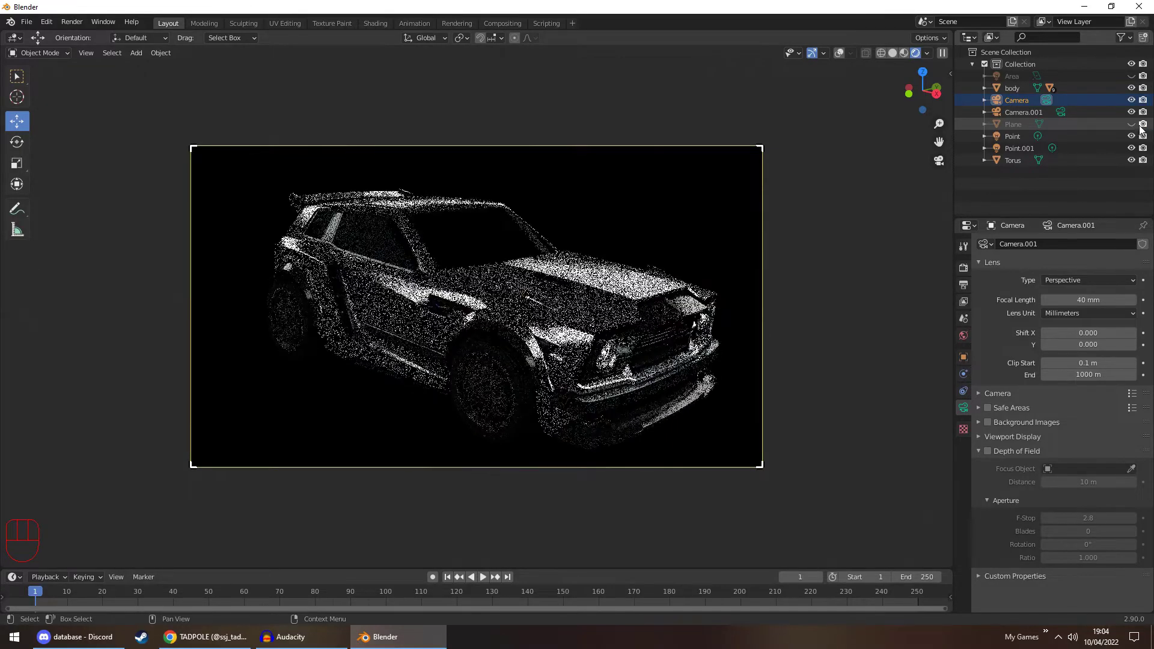
{"action": "left_click", "coordinate": [1131, 124]}
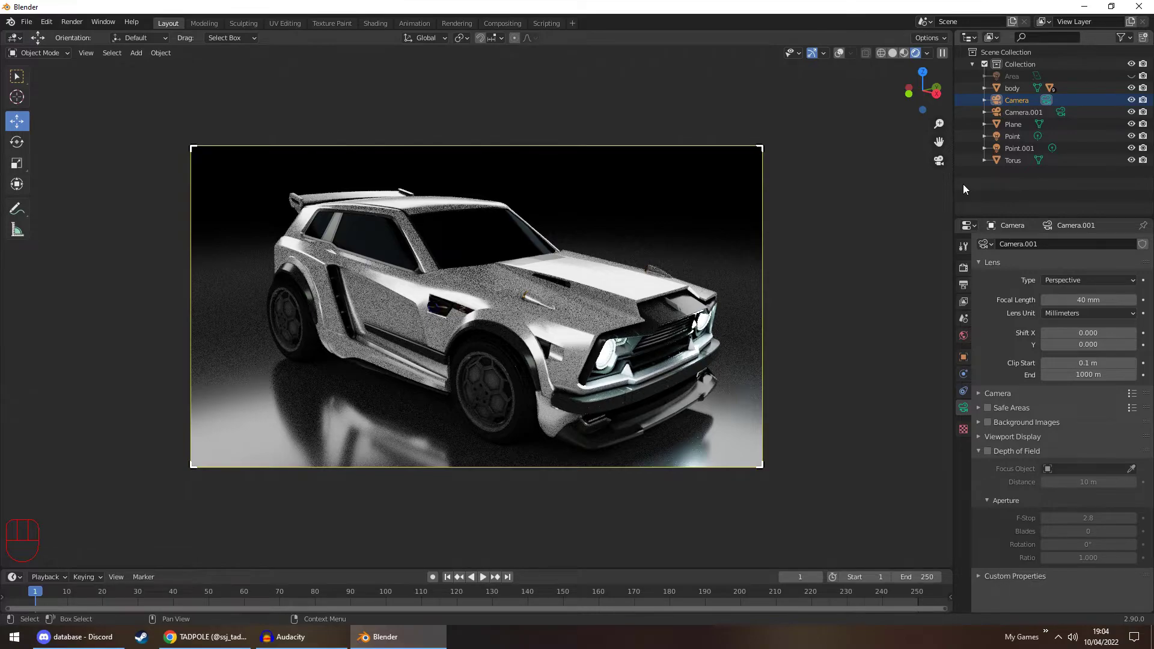
{"action": "right_click", "coordinate": [999, 184]}
{"action": "left_click", "coordinate": [1024, 182]}
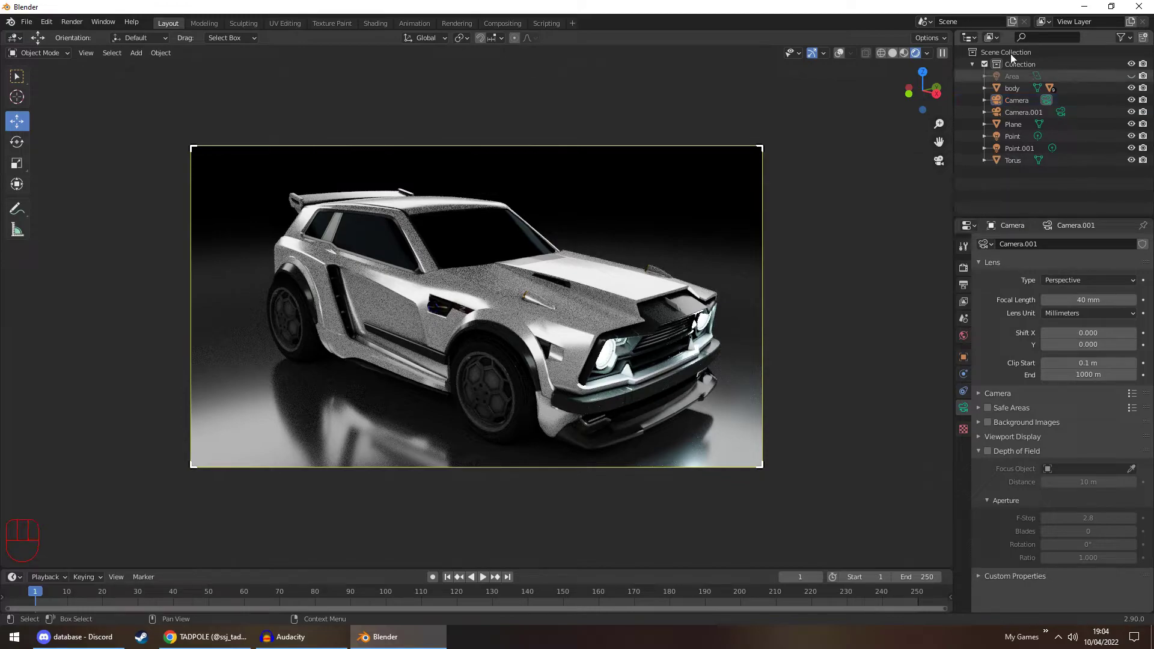
{"action": "right_click", "coordinate": [1003, 193]}
Switch the viewport to Material Preview shading and add a new collection to the scene
{"action": "left_click", "coordinate": [904, 52]}
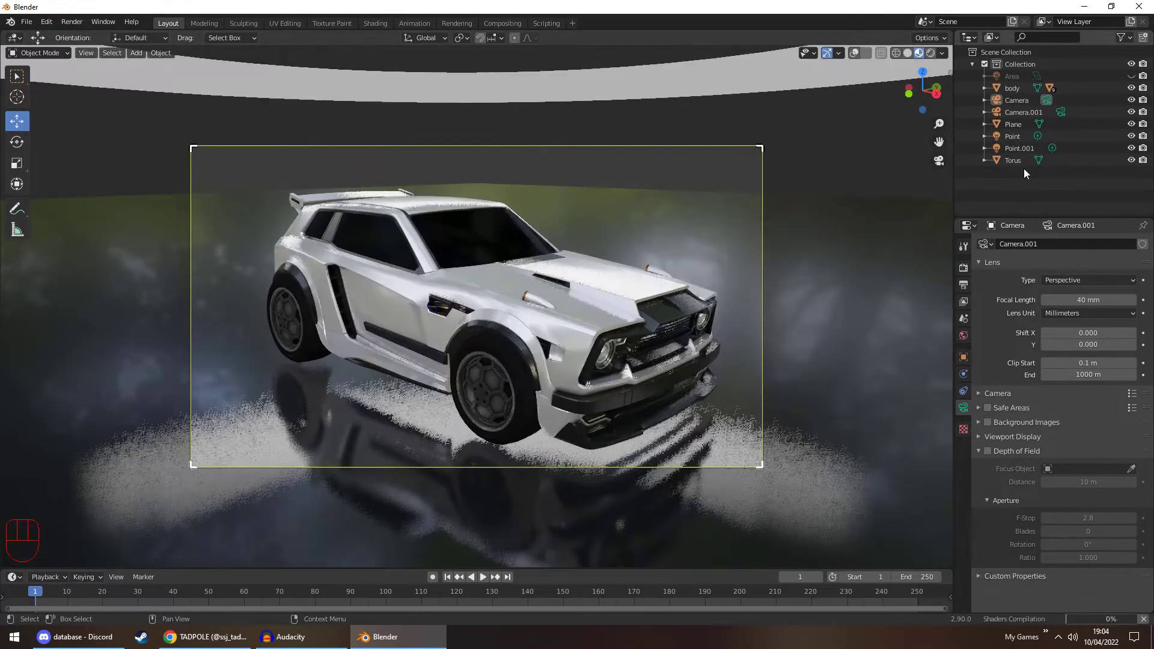
{"action": "right_click", "coordinate": [1027, 177]}
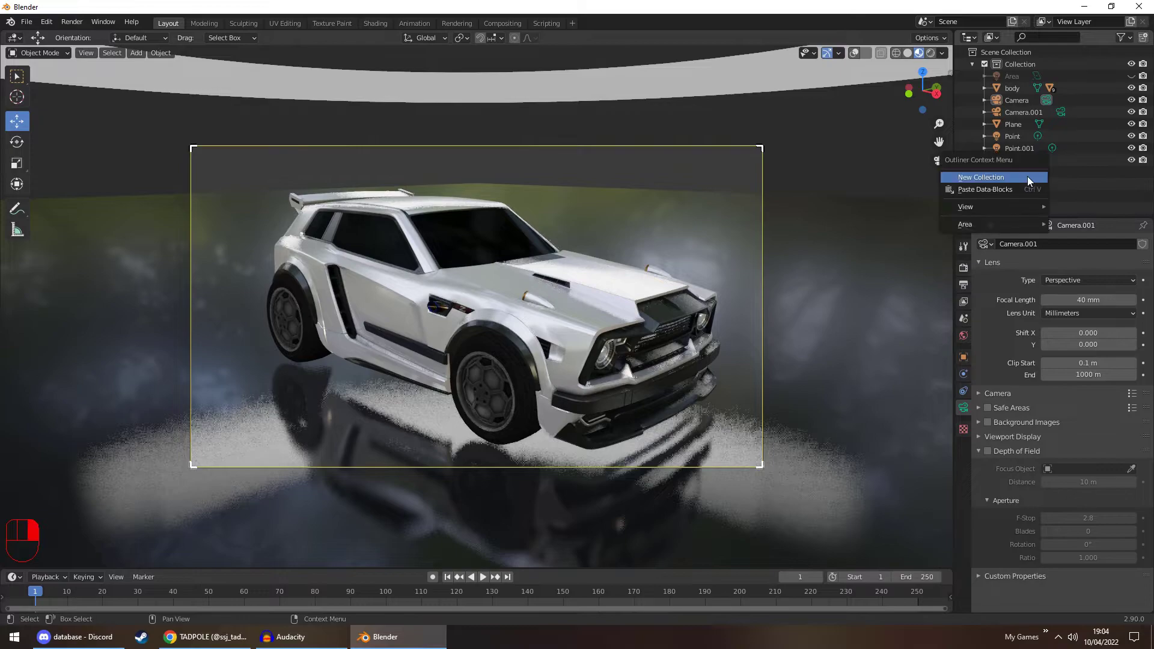
{"action": "left_click", "coordinate": [1027, 177]}
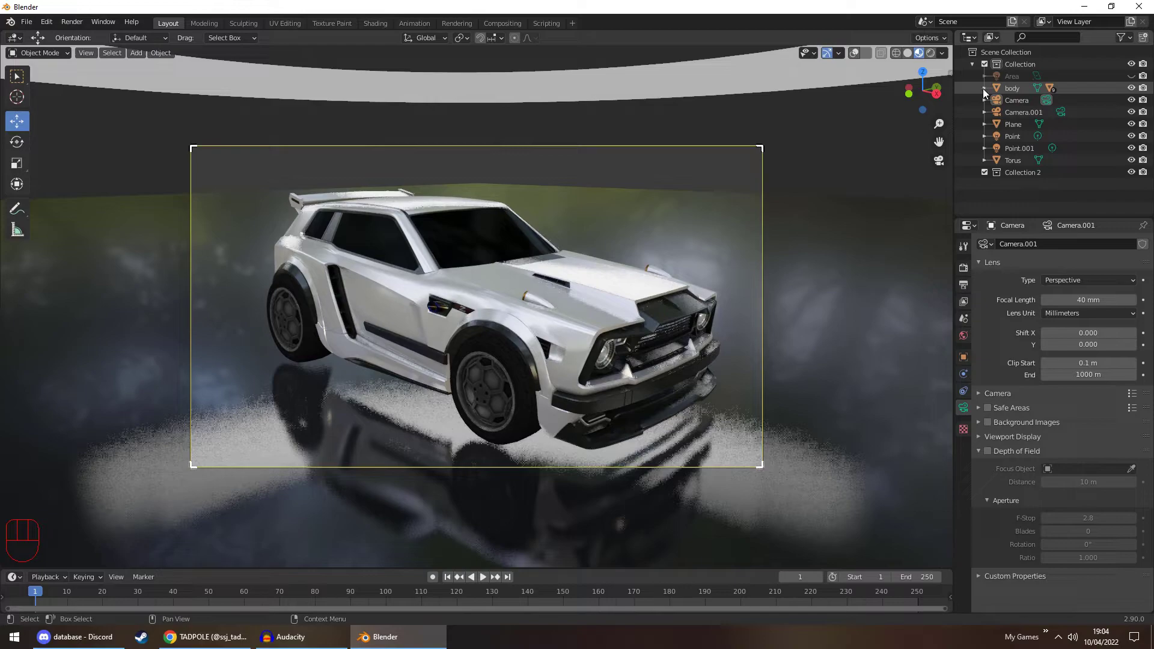
Turn the viewport overlays back on and make Collection 2 the active collection
{"action": "left_click", "coordinate": [591, 289]}
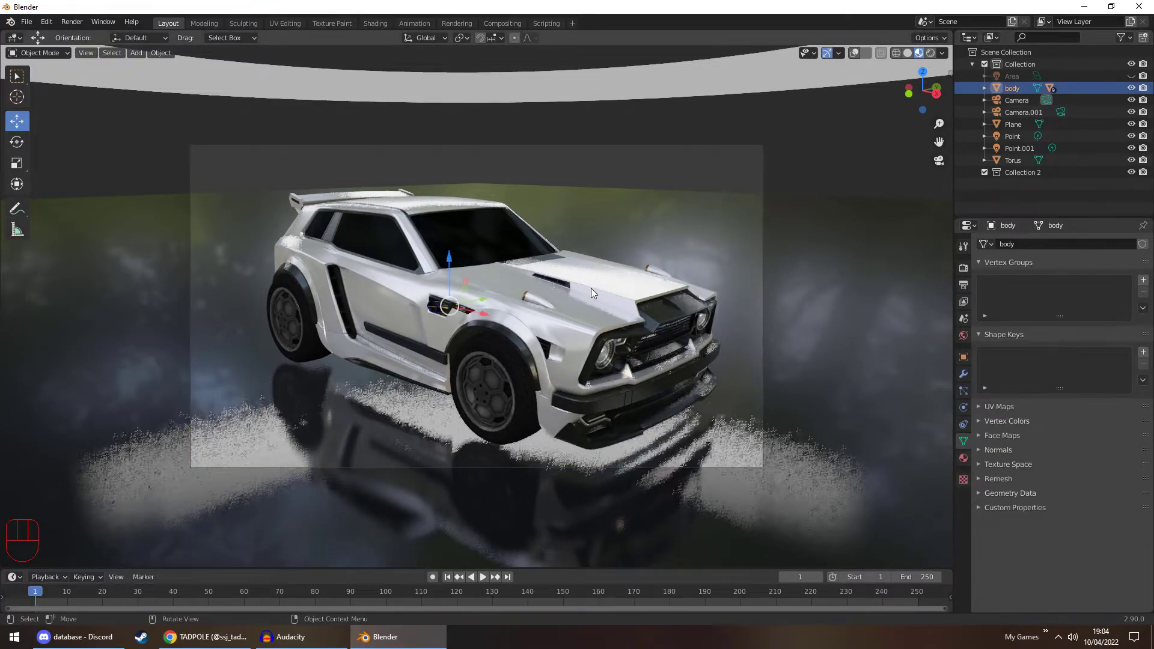
{"action": "left_click", "coordinate": [854, 53]}
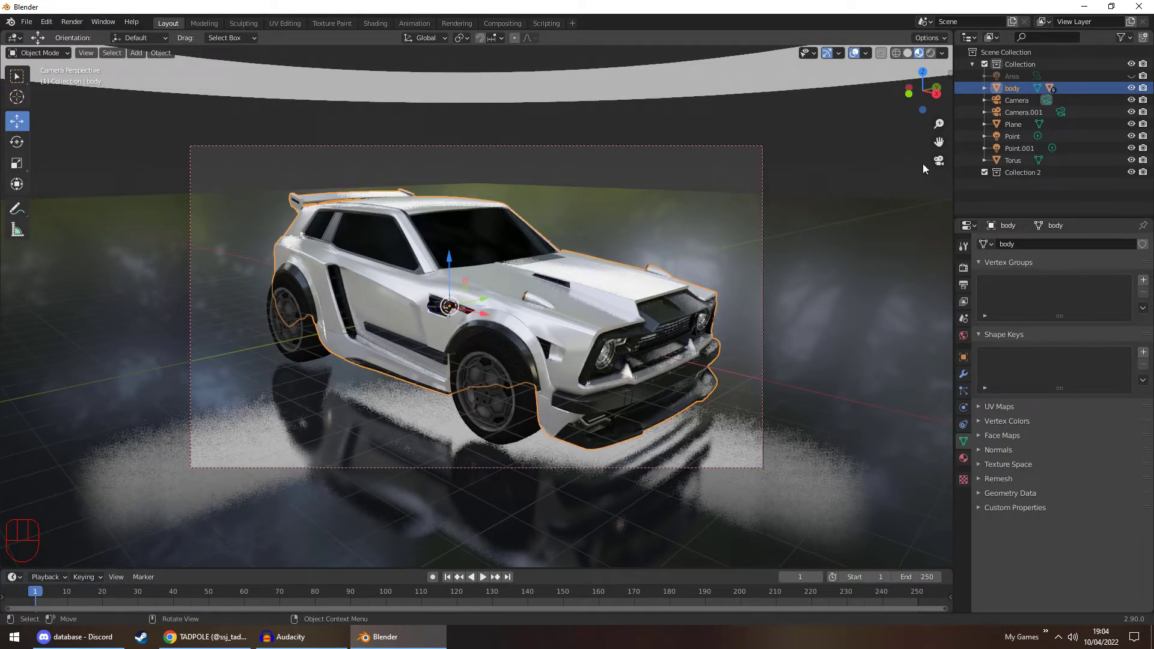
{"action": "left_click", "coordinate": [1012, 172]}
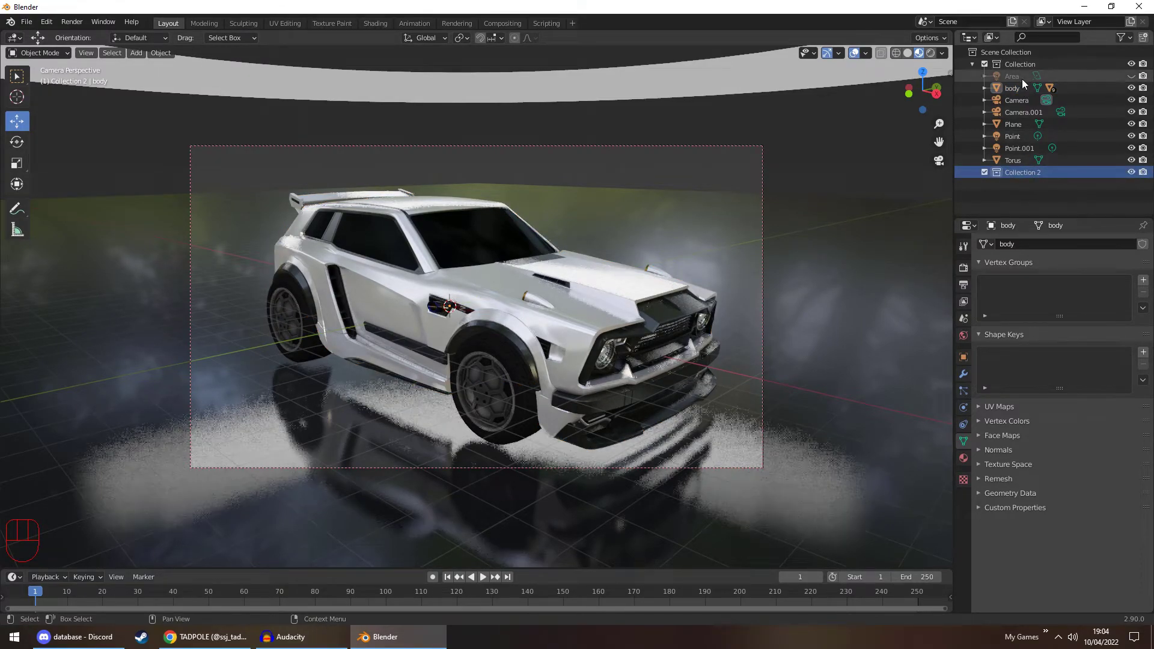
Try moving only the car's body object into Collection 2, check where its wheels and engine are listed, and undo the move
{"action": "left_click_drag", "start_coordinate": [1012, 90], "coordinate": [1019, 171]}
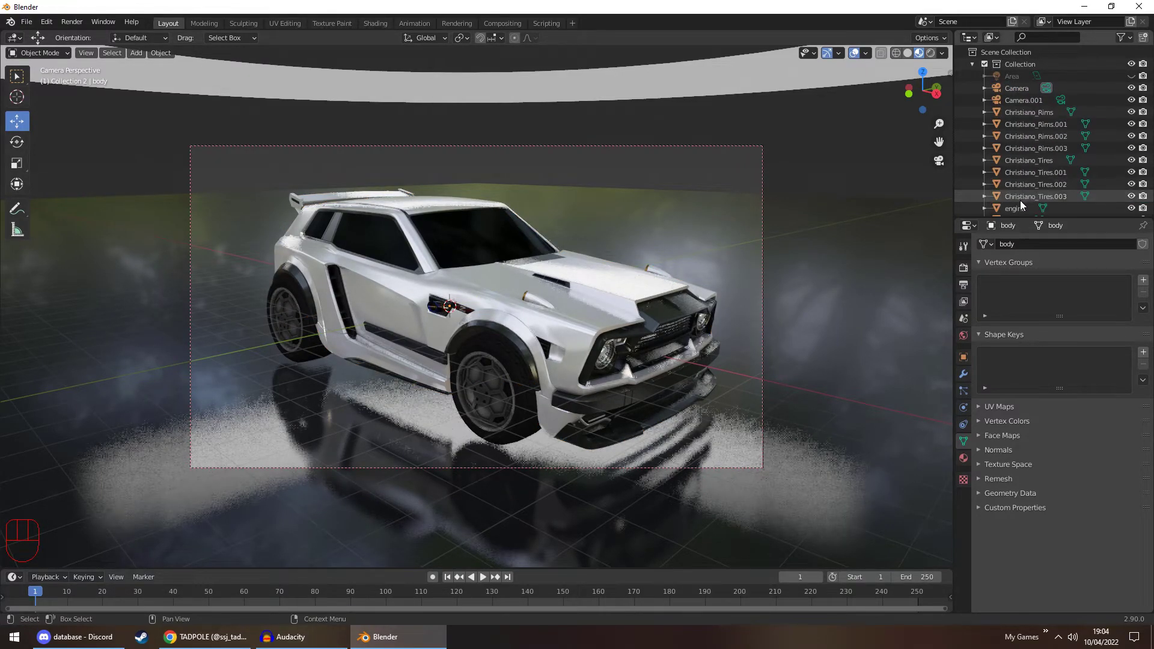
{"action": "scroll", "coordinate": [1016, 185], "scroll_direction": "down", "scroll_amount": 3}
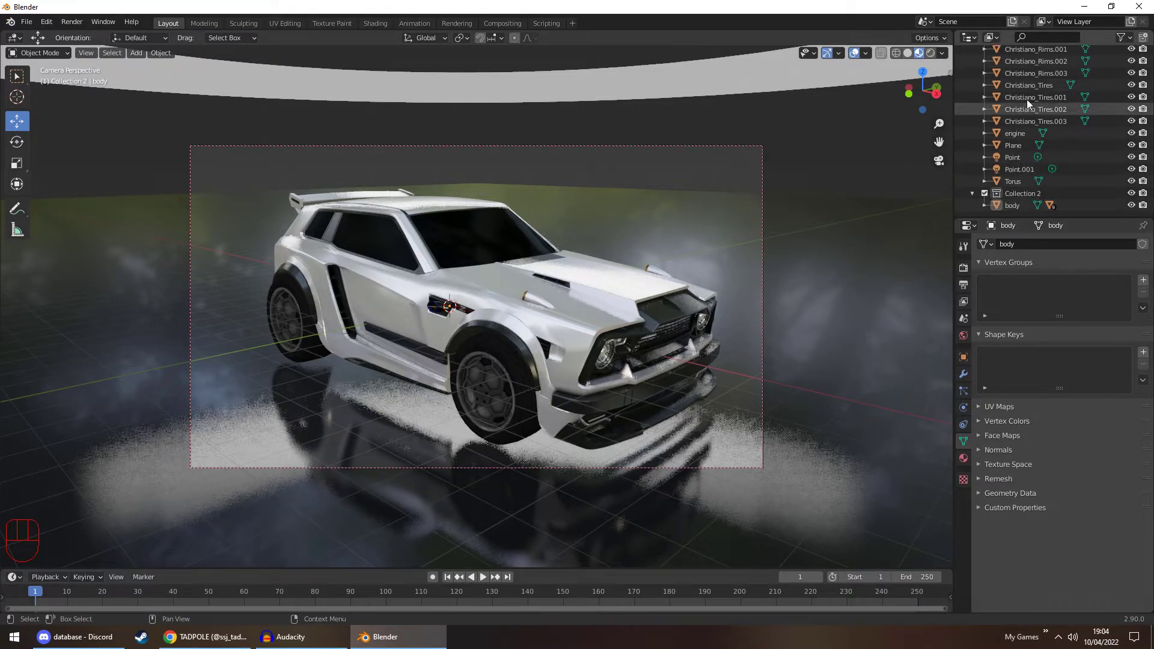
{"action": "key", "text": "ctrl+z"}
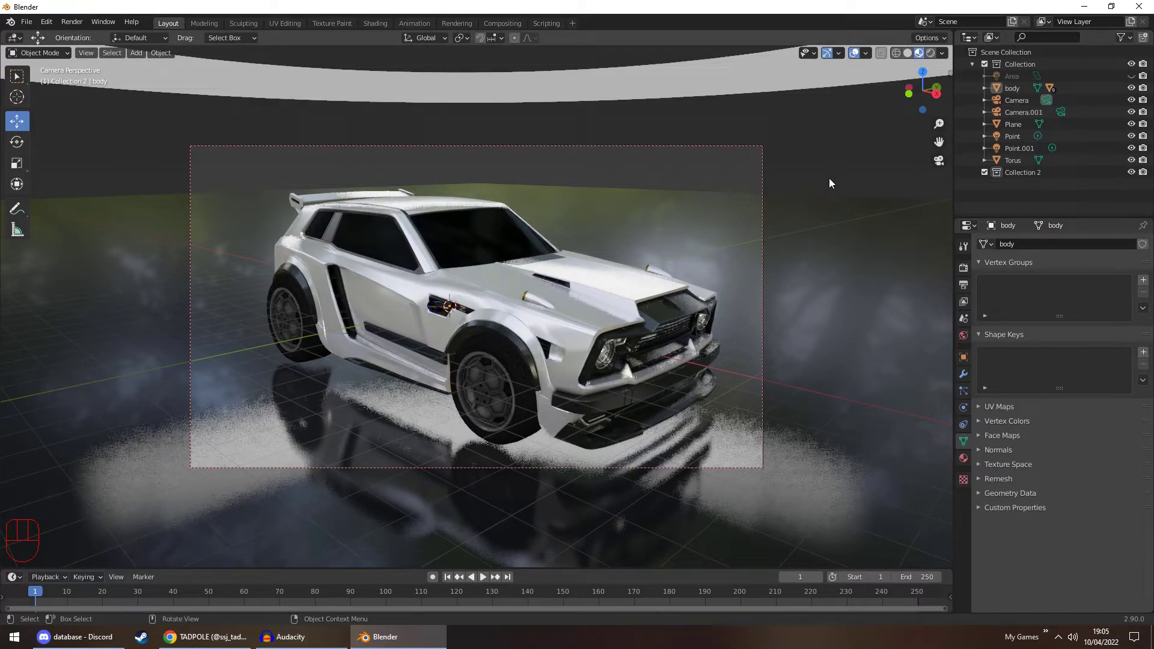
Leave the camera view and hide the torus and the floor plane so only the car and cameras are shown
{"action": "middle_click_drag", "start_coordinate": [801, 201], "coordinate": [778, 237]}
{"action": "left_click", "coordinate": [642, 247]}
{"action": "key", "text": "h"}
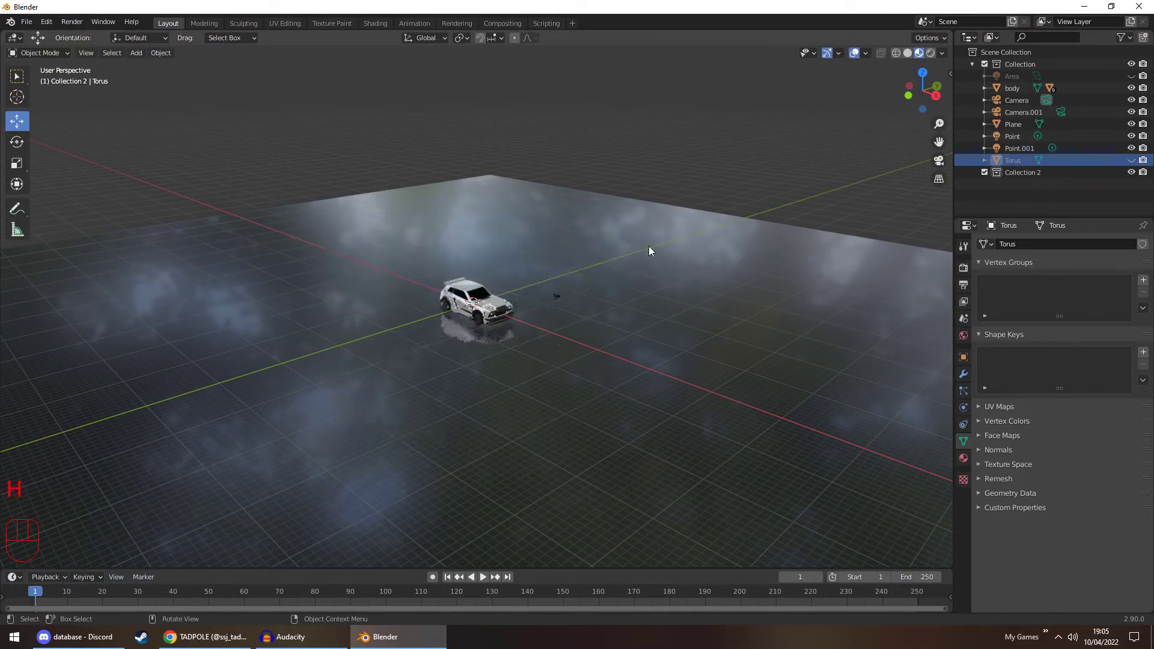
{"action": "left_click", "coordinate": [642, 246]}
{"action": "key", "text": "h"}
{"action": "middle_click_drag", "start_coordinate": [655, 244], "coordinate": [625, 299]}
{"action": "scroll", "coordinate": [517, 303], "scroll_direction": "up", "scroll_amount": 3}
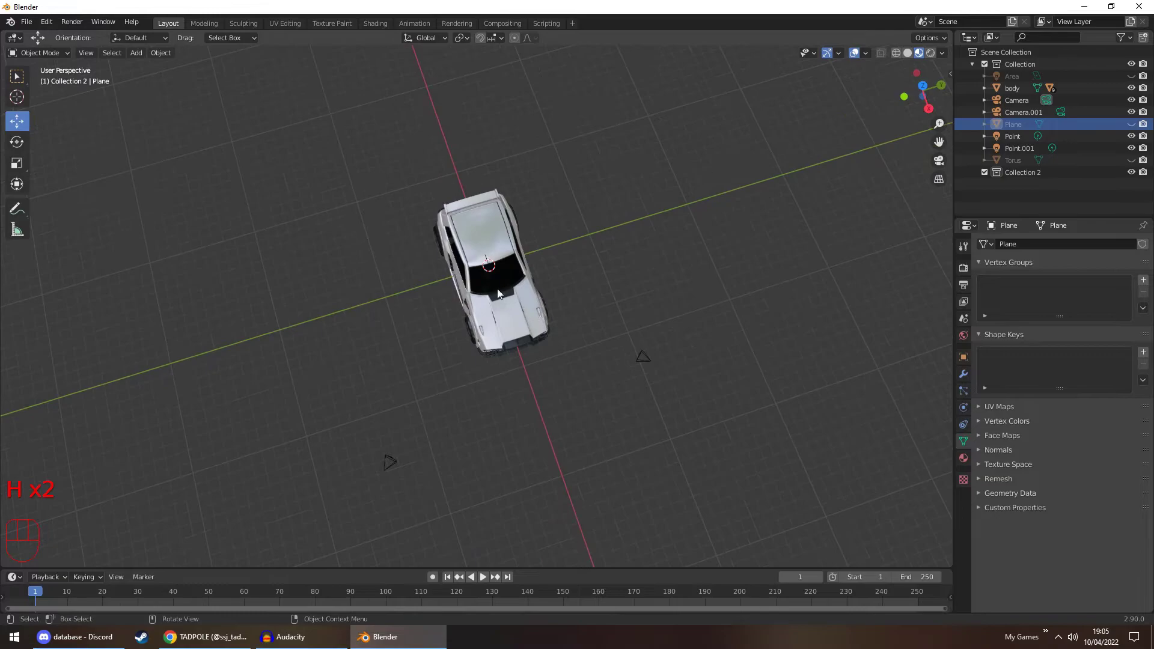
Select the whole car with both point lights, try moving them into Collection 2, and undo the move
{"action": "left_click_drag", "start_coordinate": [310, 137], "coordinate": [589, 392]}
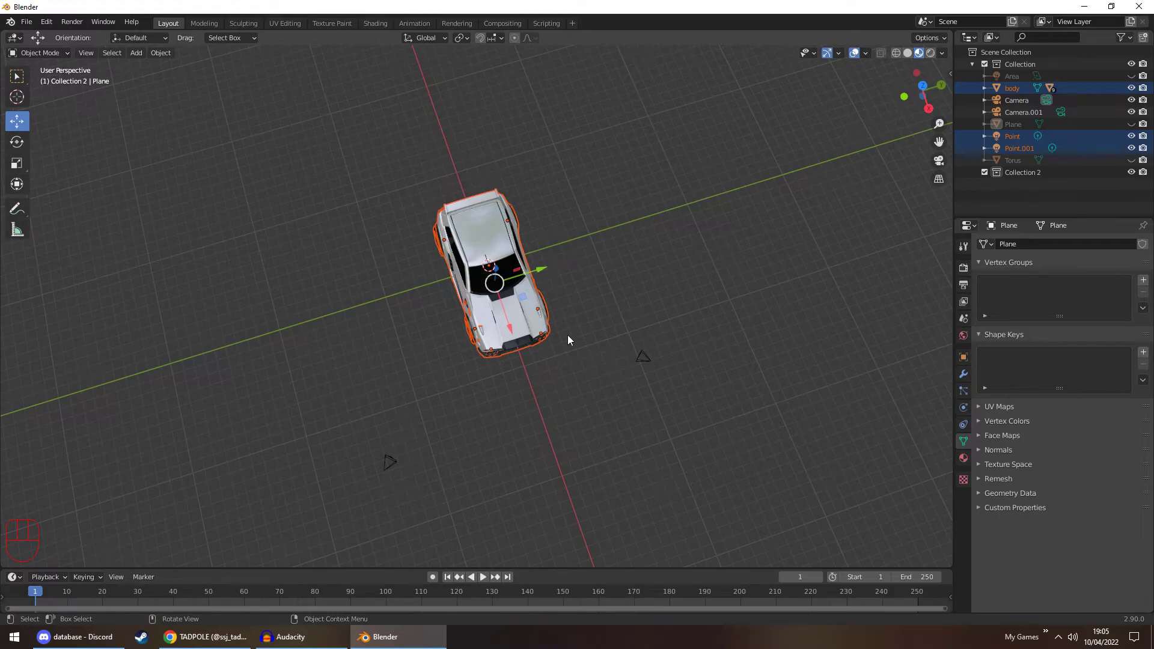
{"action": "left_click_drag", "start_coordinate": [1012, 88], "coordinate": [1012, 175]}
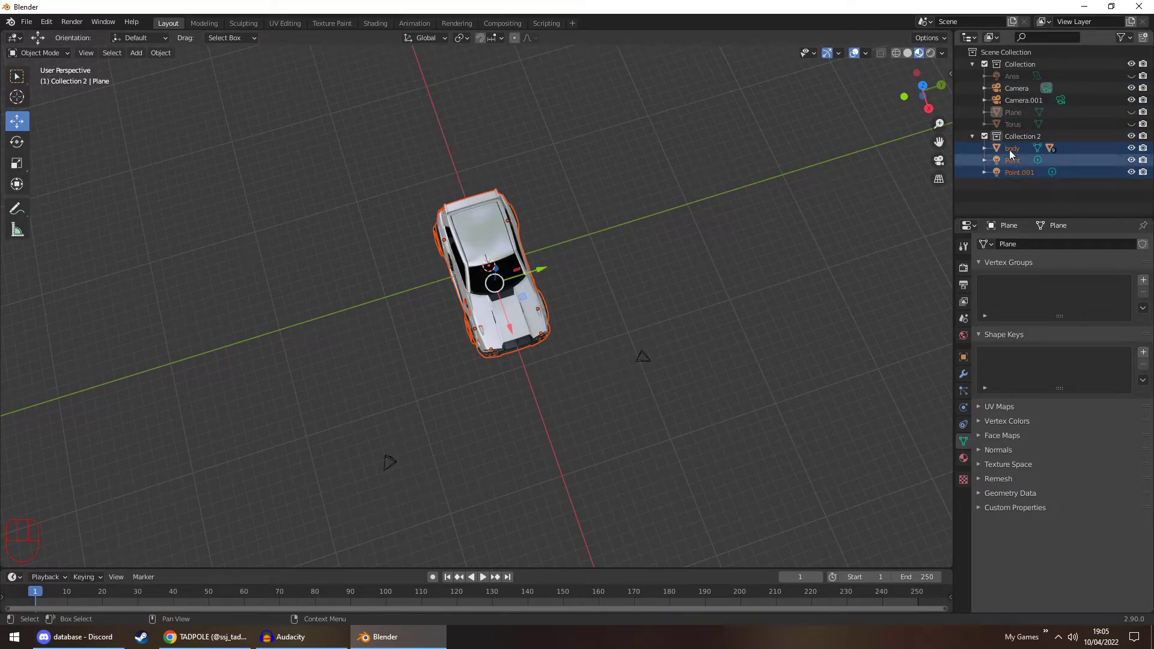
{"action": "key", "text": "ctrl+z"}
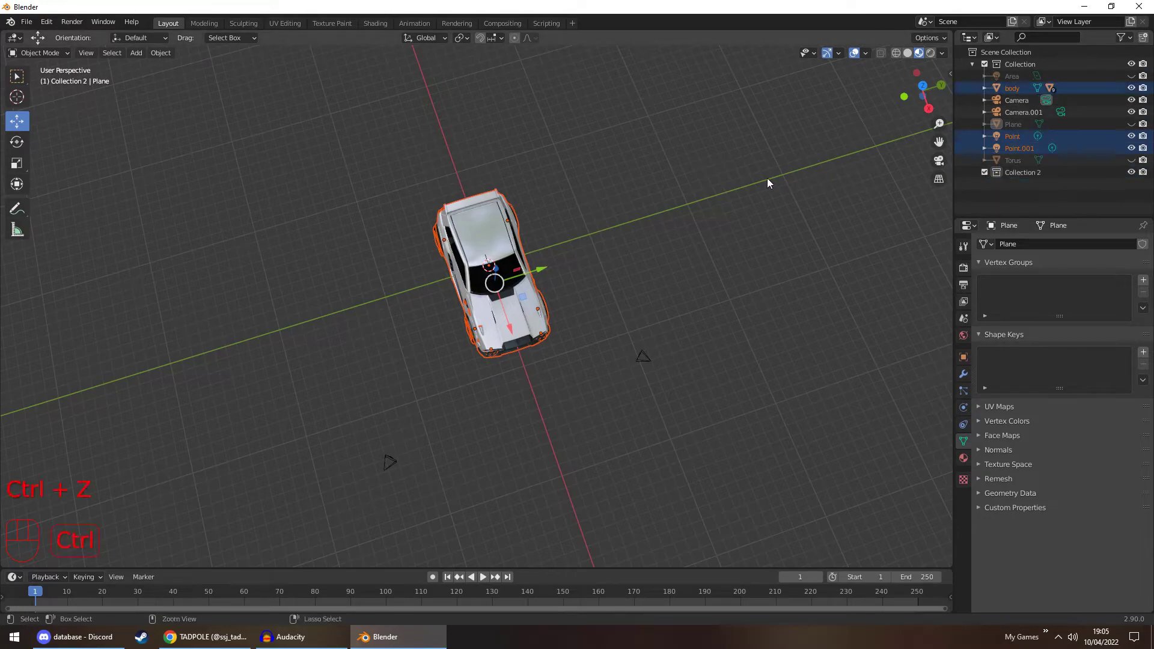
Unhide the torus and the floor plane, and deselect everything
{"action": "left_click", "coordinate": [1131, 160]}
{"action": "left_click", "coordinate": [1131, 124]}
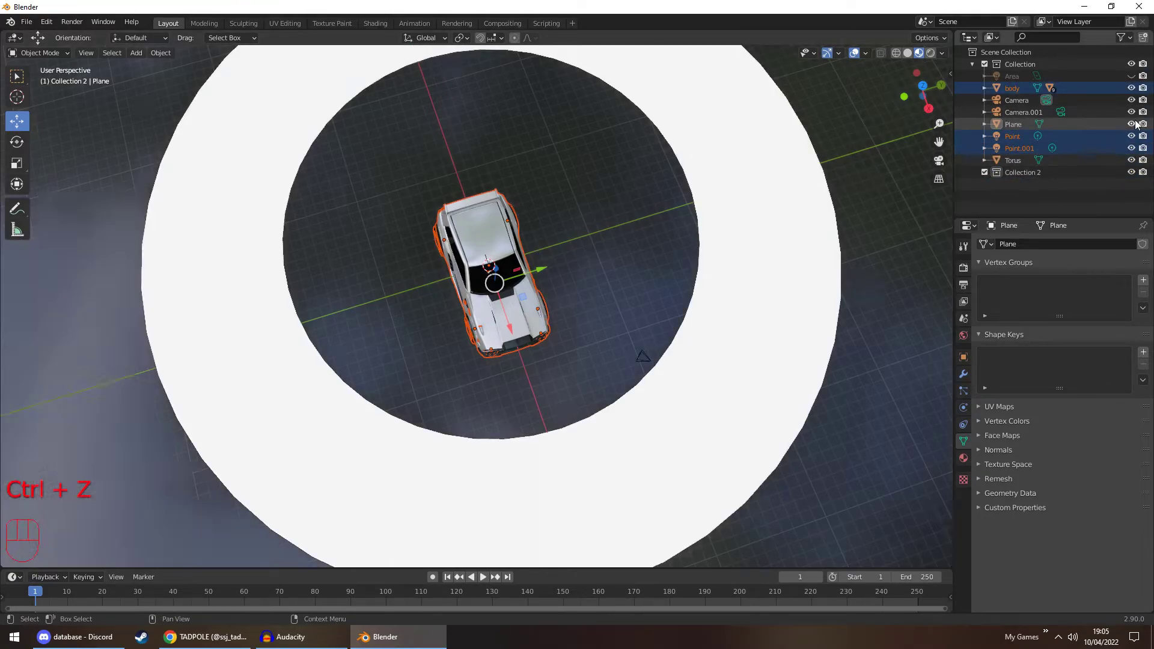
{"action": "middle_click_drag", "start_coordinate": [747, 201], "coordinate": [756, 98]}
{"action": "left_click", "coordinate": [755, 87]}
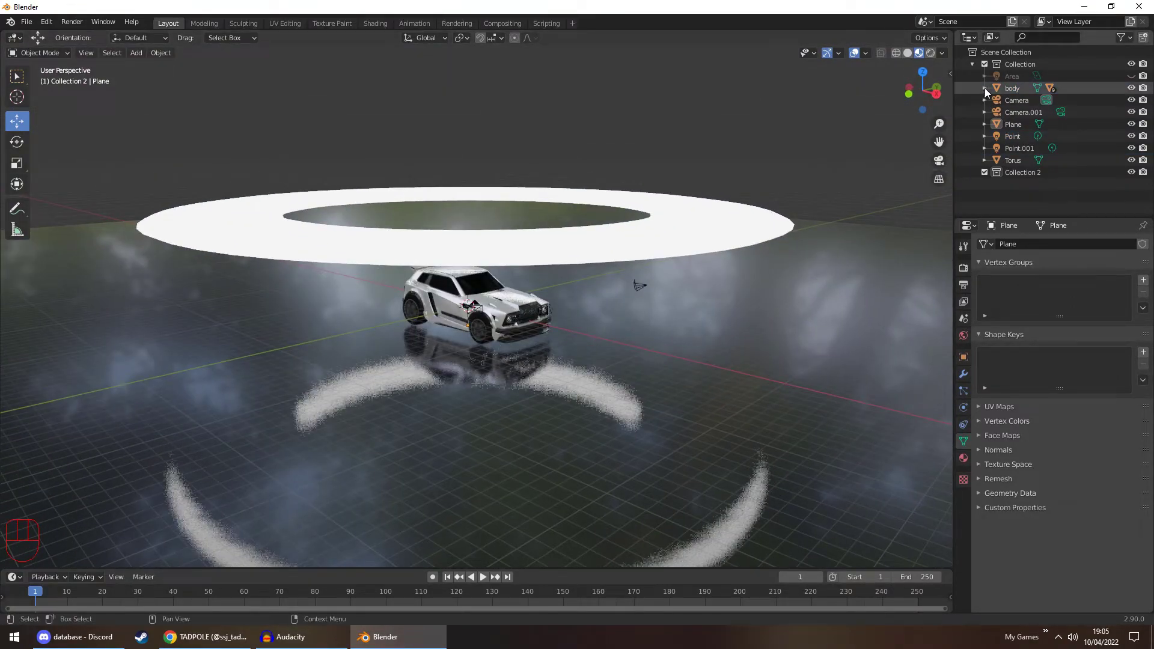
Select the body object together with all its child rims, tires and engine, and move them into Collection 2
{"action": "left_click", "coordinate": [984, 88]}
{"action": "left_click", "coordinate": [1010, 89]}
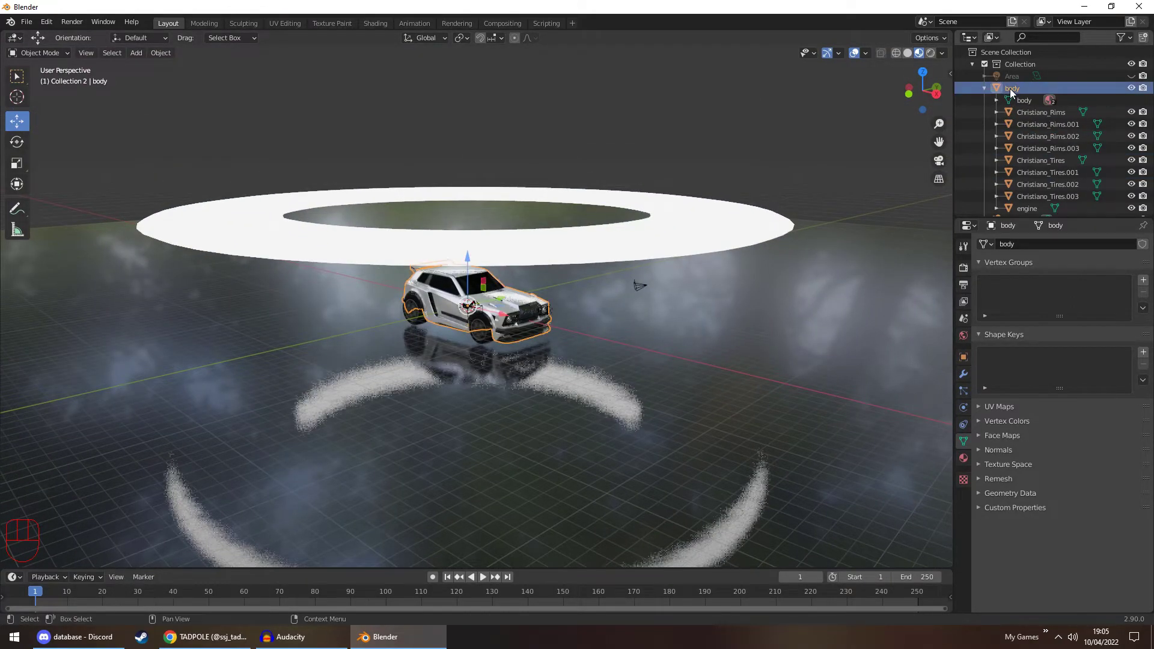
{"action": "scroll", "coordinate": [1036, 154], "scroll_direction": "down", "scroll_amount": 2}
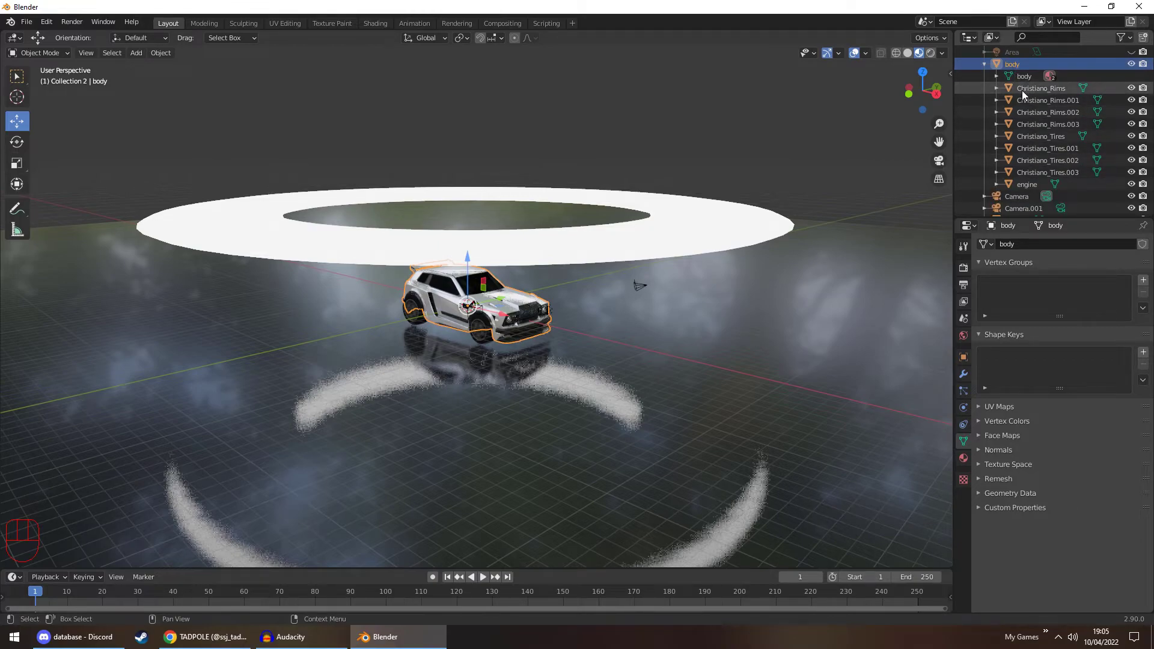
{"action": "left_click", "coordinate": [1027, 185], "text": "shift"}
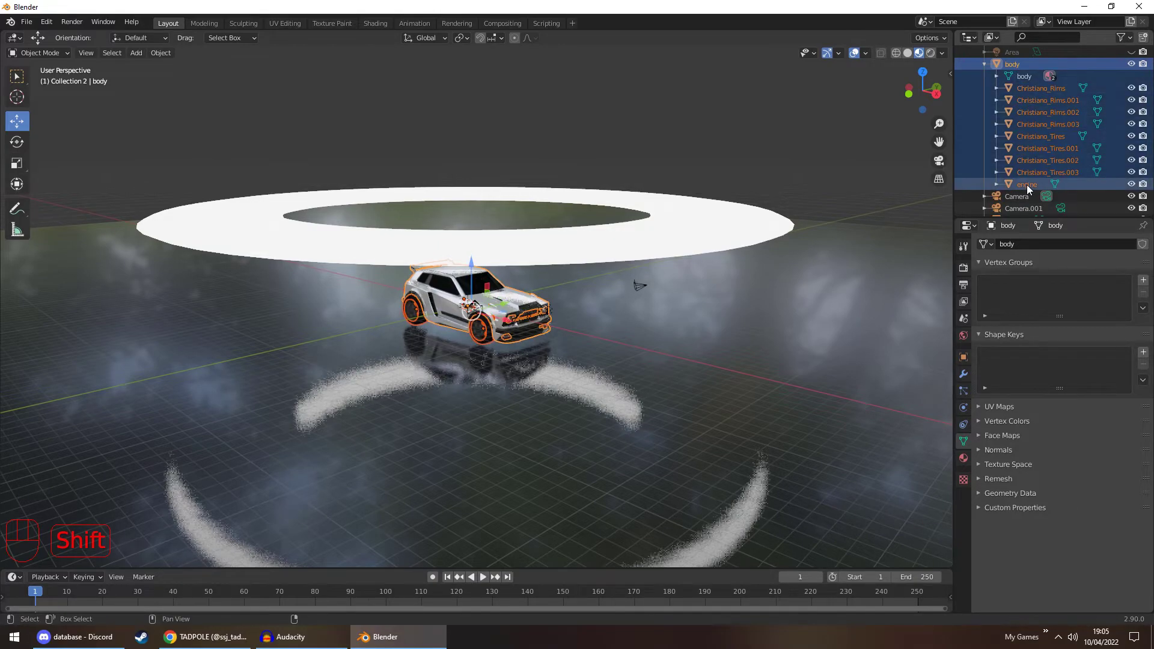
{"action": "left_click", "coordinate": [984, 65]}
{"action": "left_click_drag", "start_coordinate": [1014, 88], "coordinate": [1024, 178]}
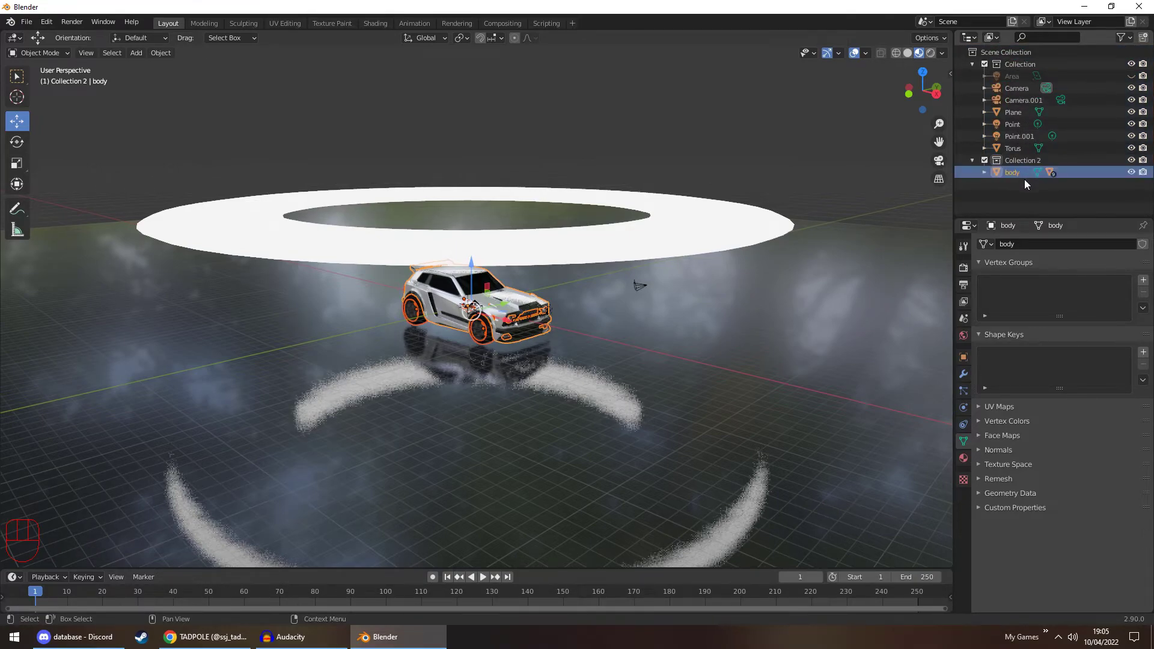
{"action": "left_click", "coordinate": [1009, 137]}
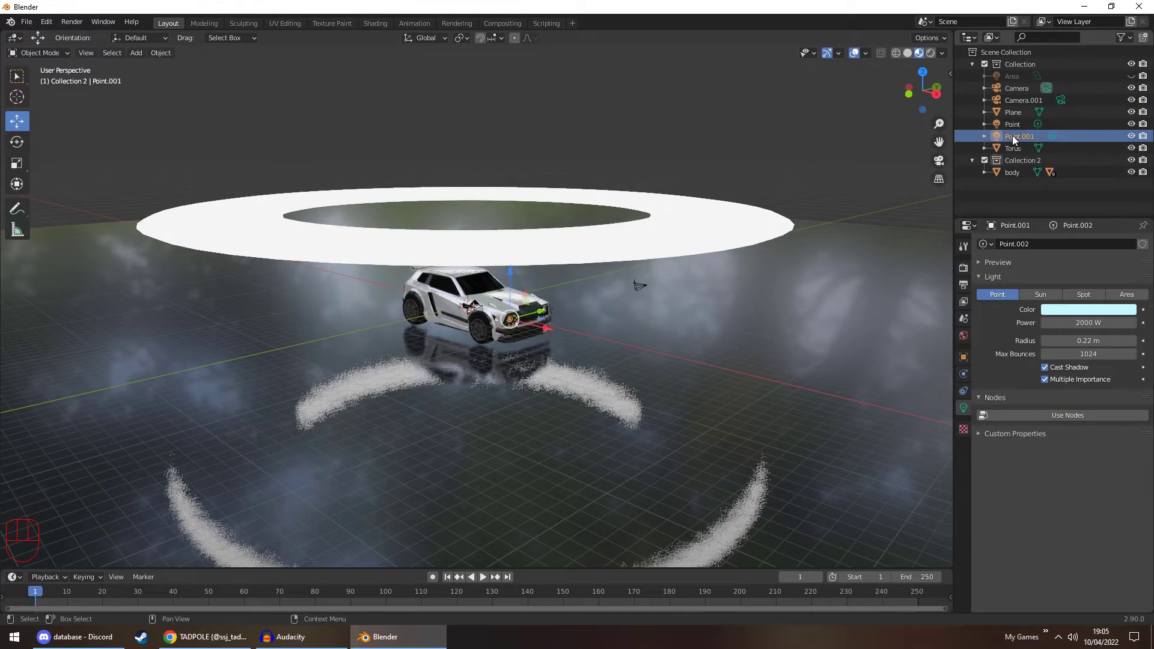
{"action": "left_click", "coordinate": [709, 137]}
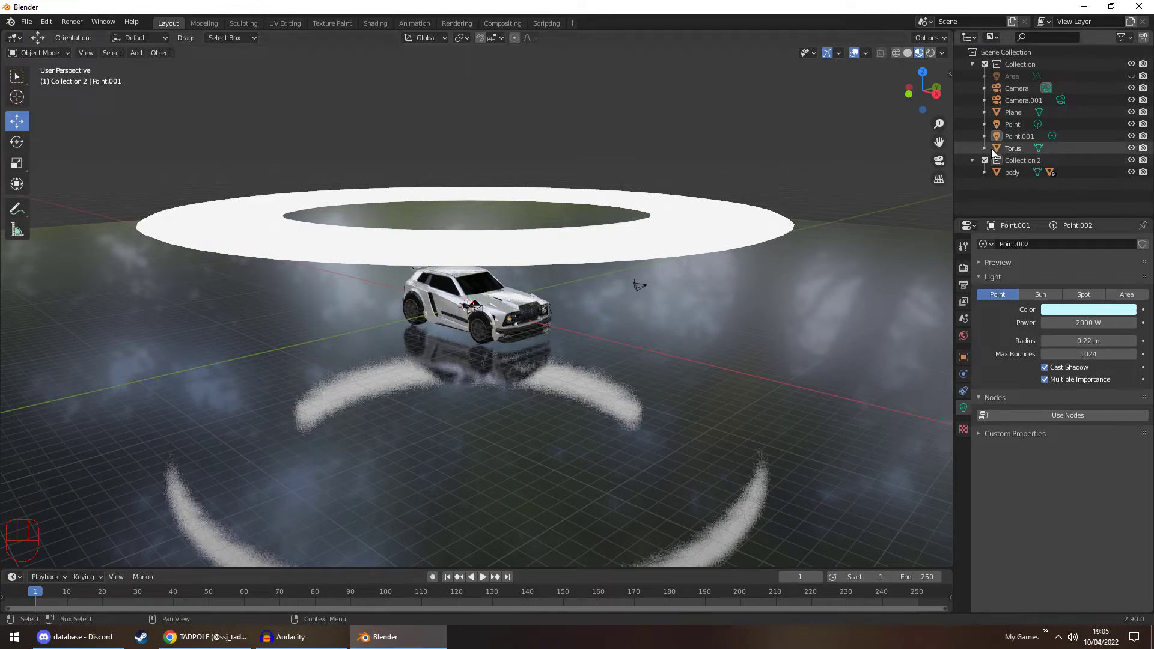
{"action": "right_click", "coordinate": [998, 191]}
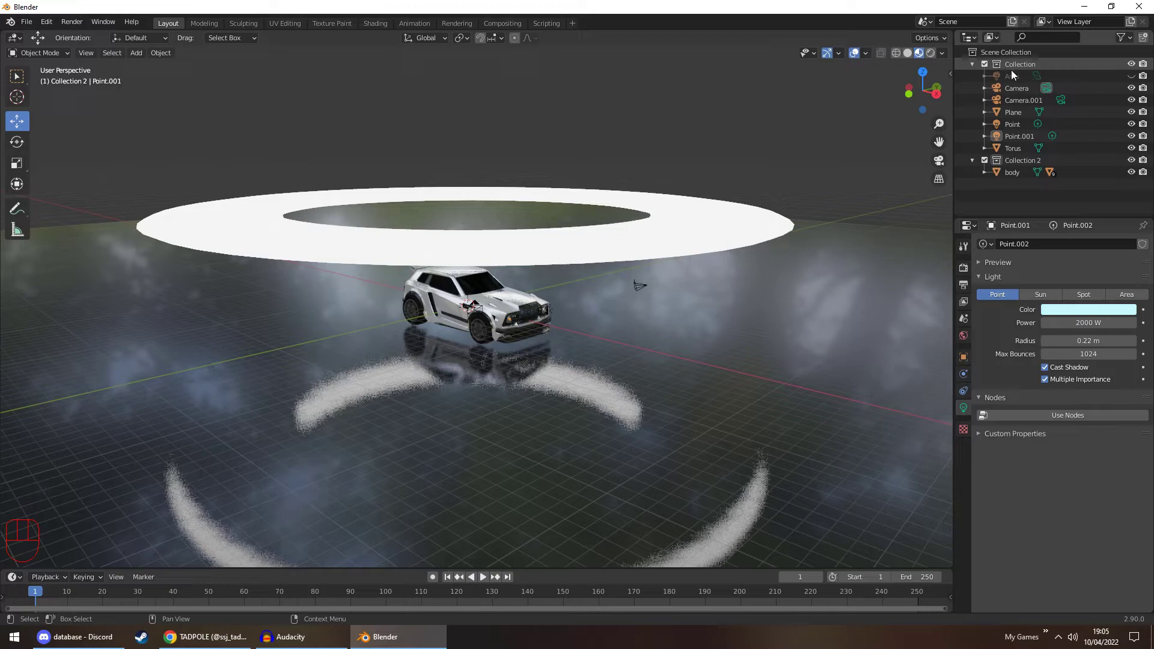
Add a Monkey mesh to Collection 2 and raise it along Z above the torus
{"action": "left_click", "coordinate": [137, 53]}
{"action": "mouse_move", "coordinate": [149, 67]}
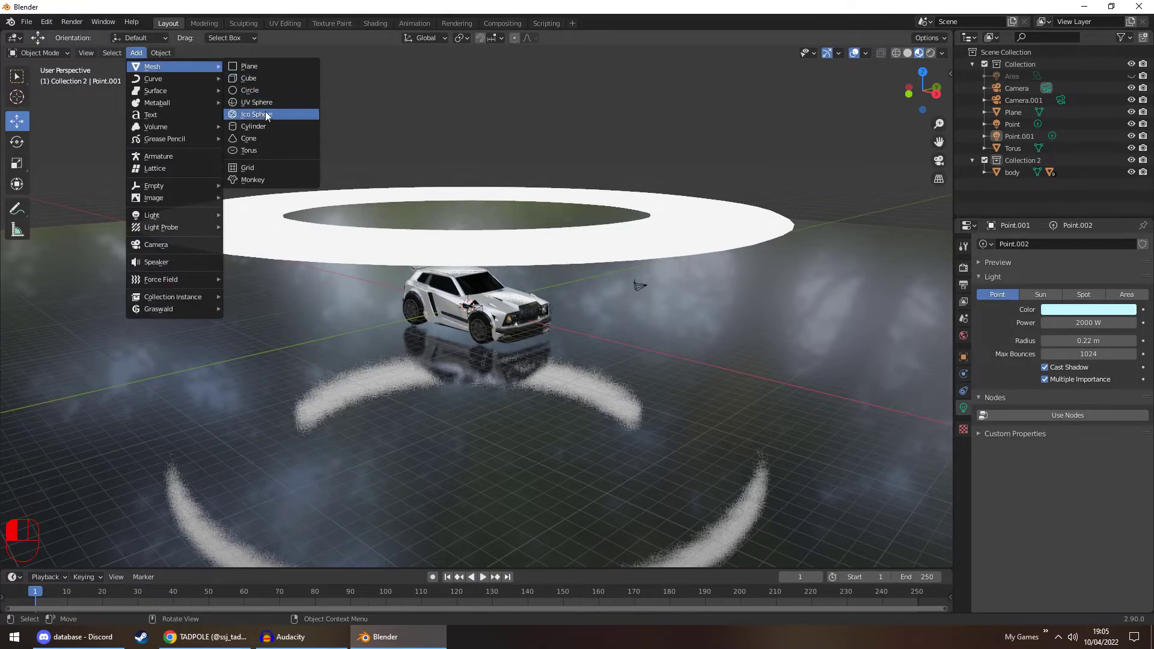
{"action": "left_click", "coordinate": [256, 180]}
{"action": "left_click_drag", "start_coordinate": [467, 262], "coordinate": [548, 146]}
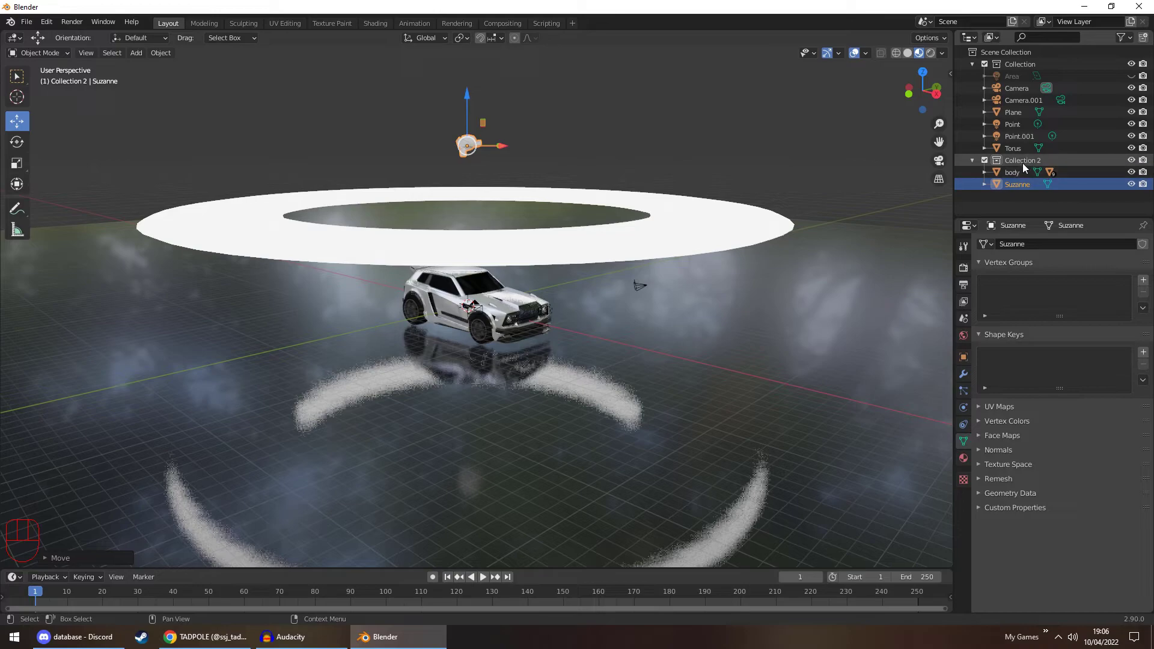
Make Camera.001 the active scene camera and set the first collection, Collection, as the active one
{"action": "left_click", "coordinate": [997, 63]}
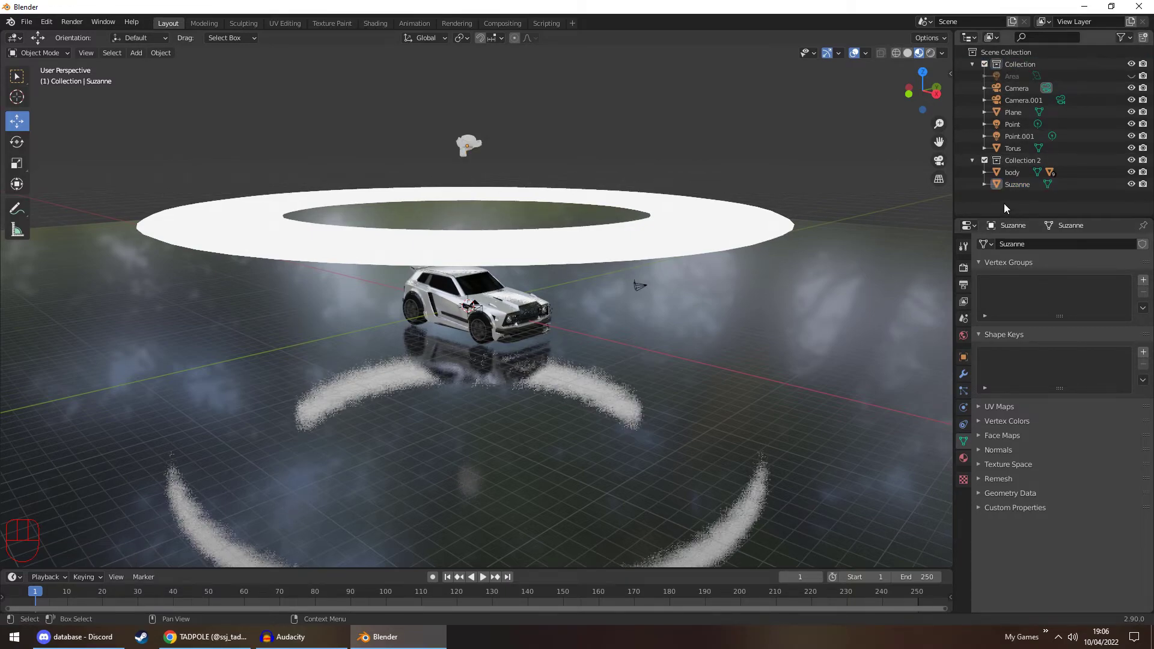
{"action": "left_click", "coordinate": [1061, 100]}
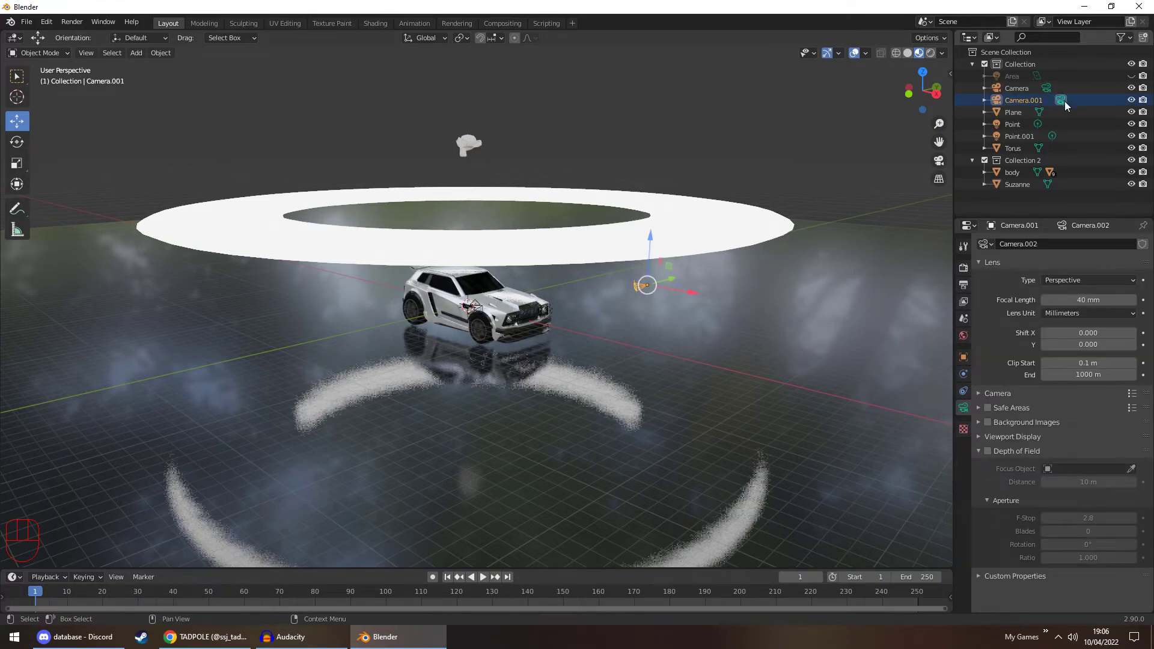
{"action": "left_click", "coordinate": [998, 64]}
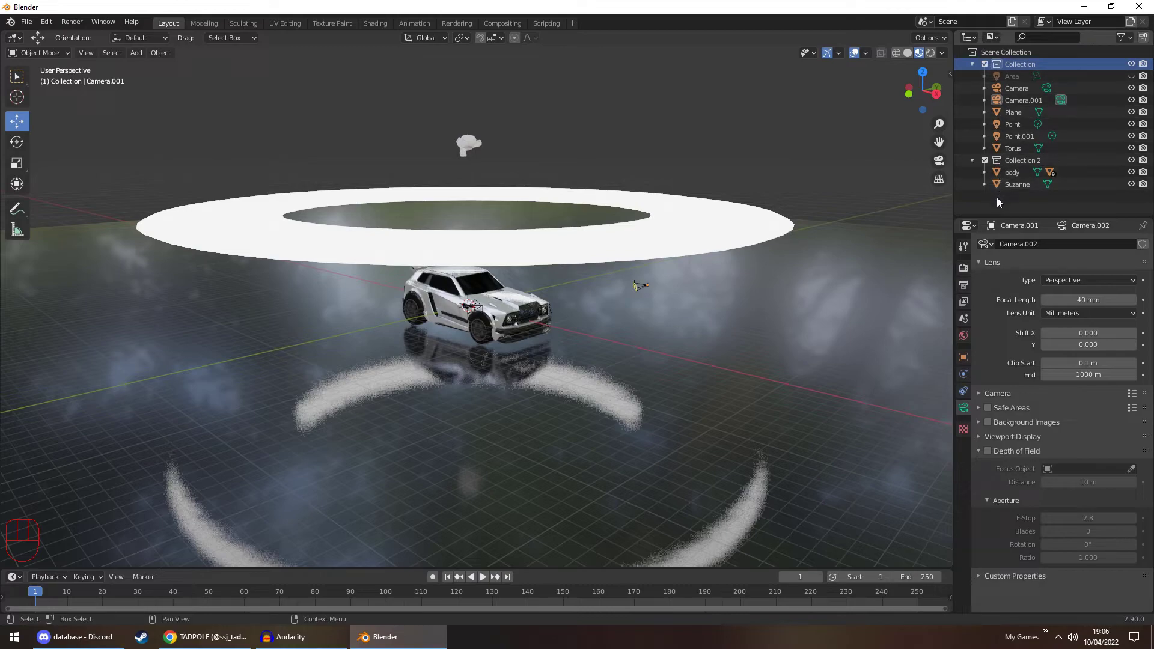
{"action": "left_click", "coordinate": [1002, 161]}
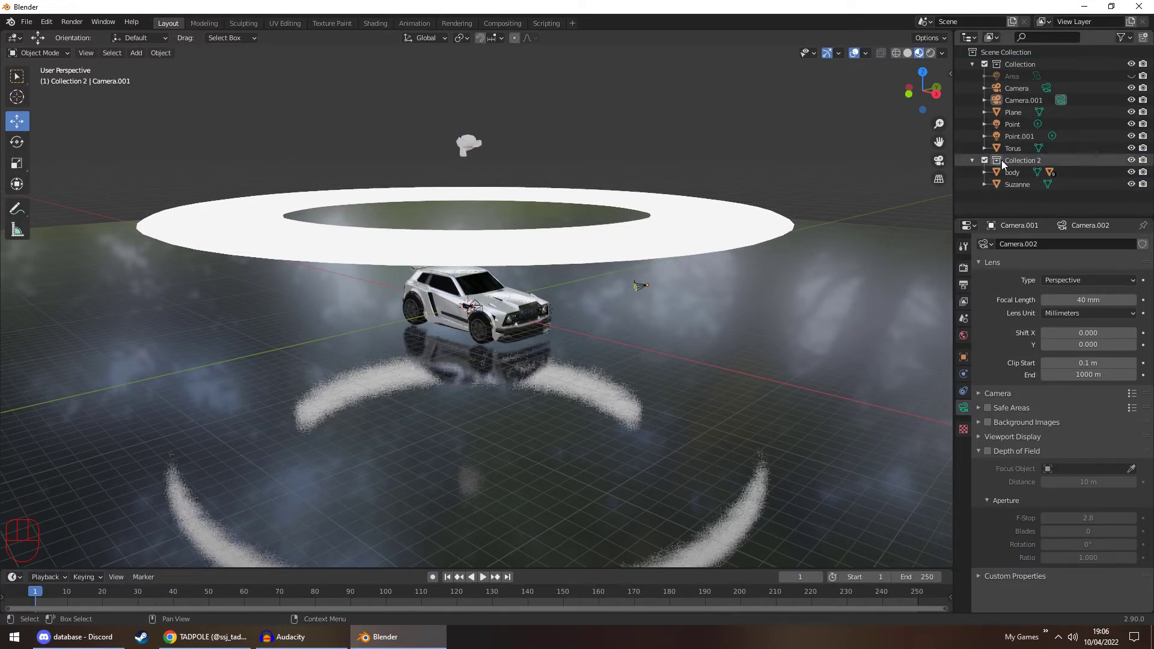
{"action": "left_click", "coordinate": [997, 64]}
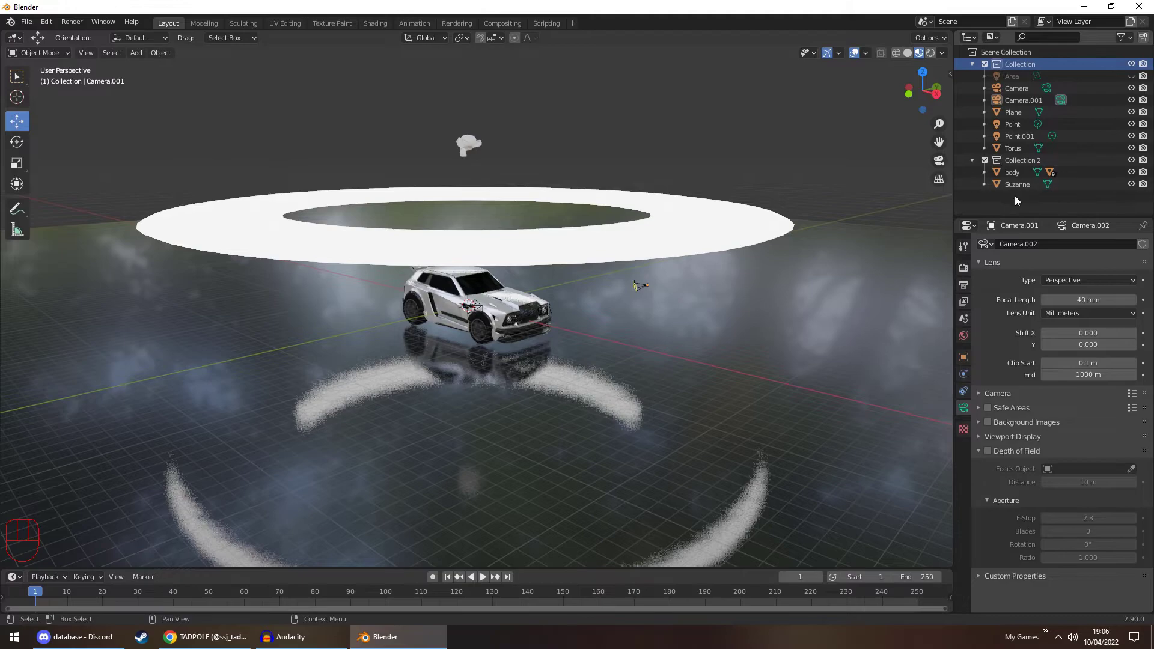
{"action": "left_click", "coordinate": [1016, 198]}
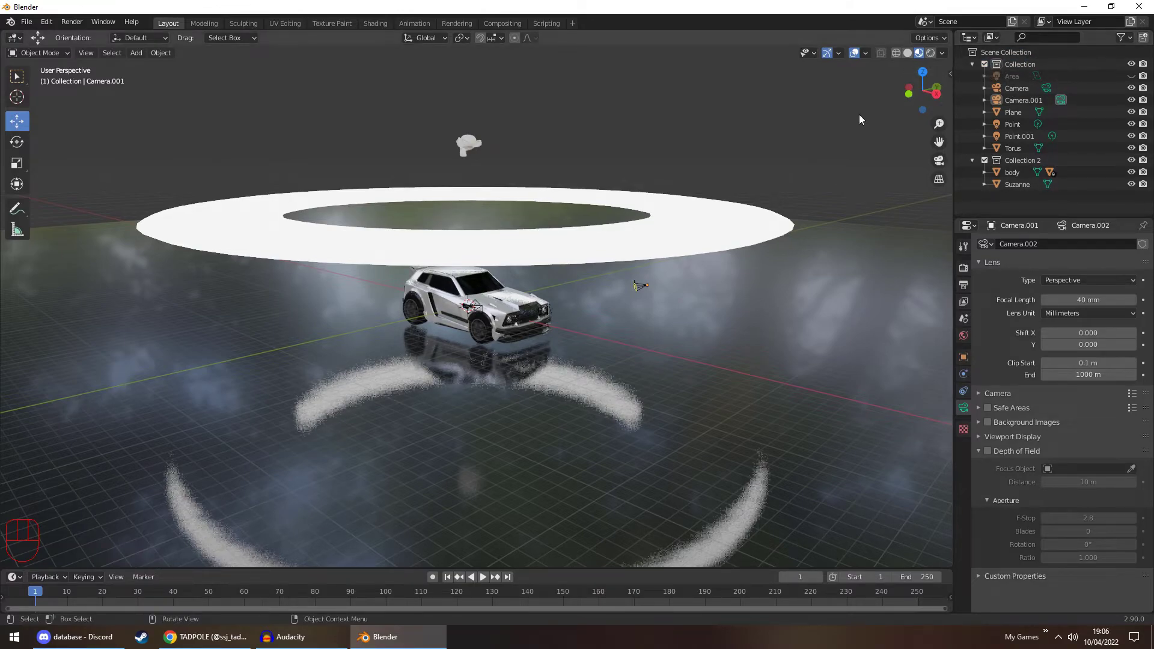
Add a second torus mesh to the first collection
{"action": "left_click", "coordinate": [130, 53]}
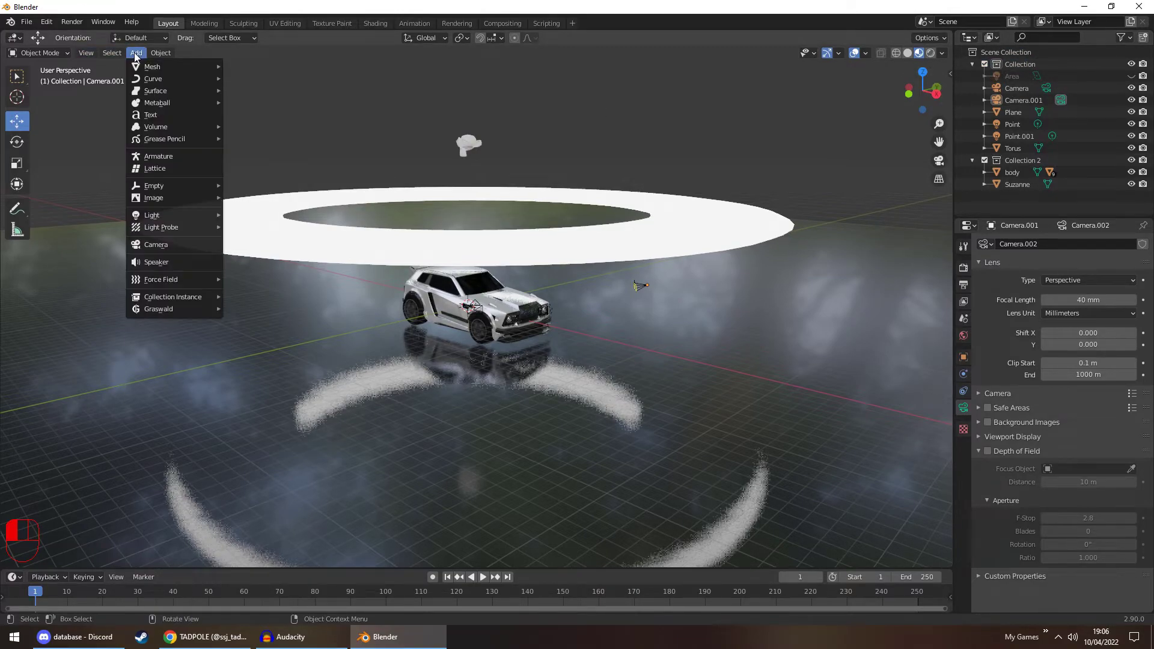
{"action": "mouse_move", "coordinate": [165, 67]}
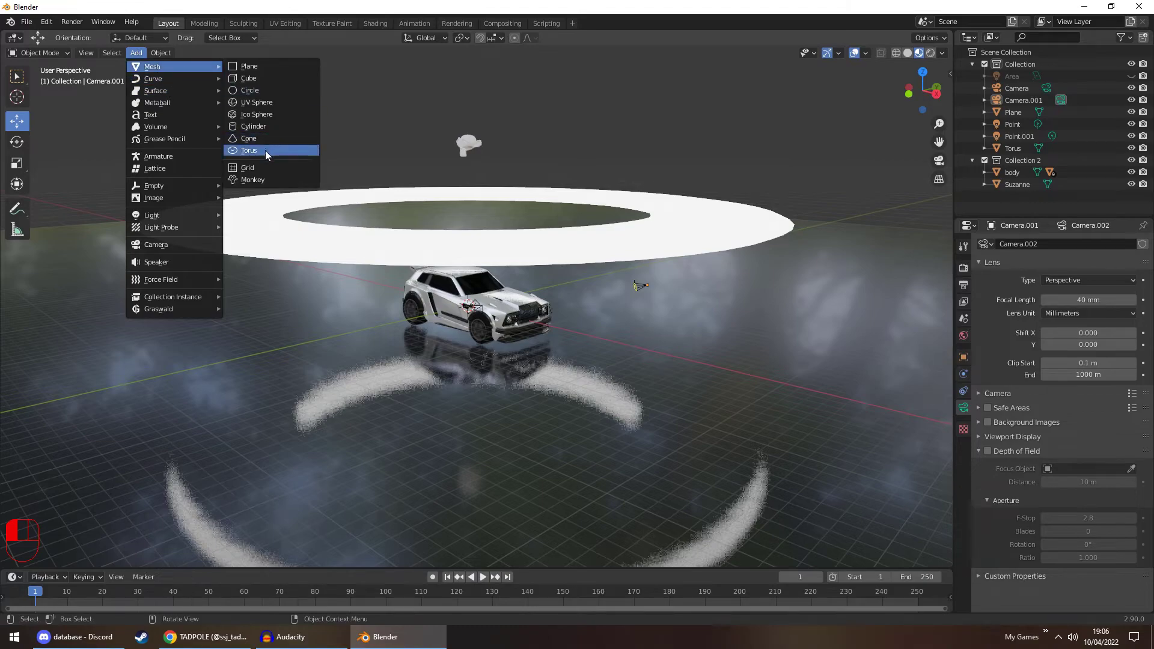
{"action": "left_click", "coordinate": [258, 147]}
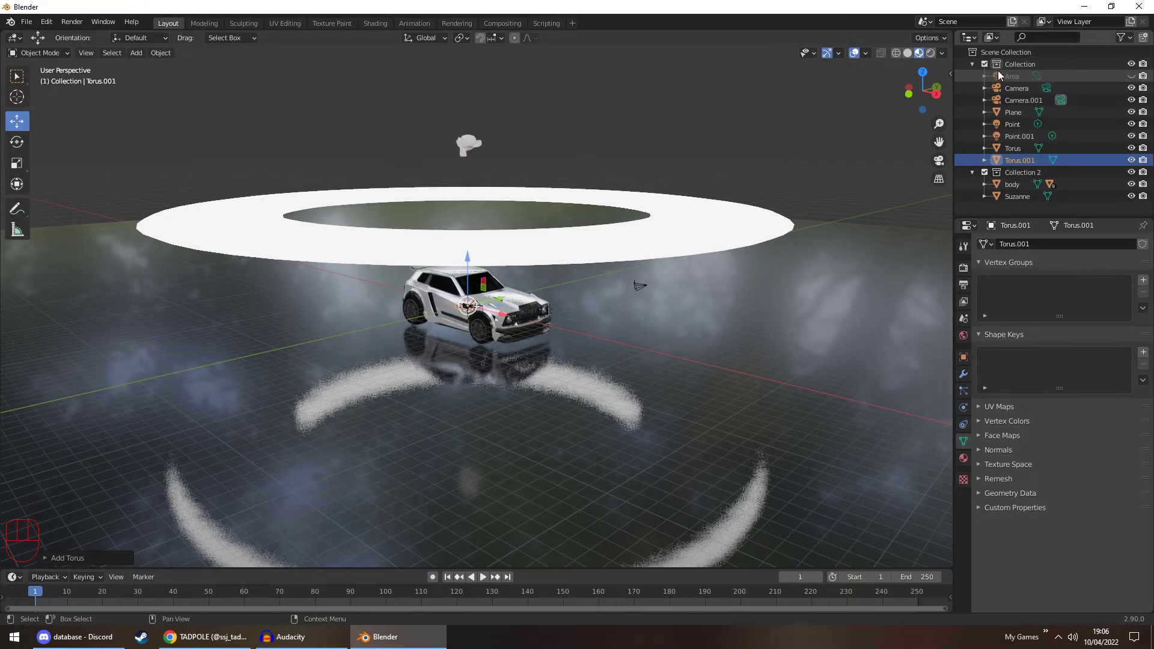
Delete the newly added torus and the monkey above the light ring
{"action": "key", "text": "Delete"}
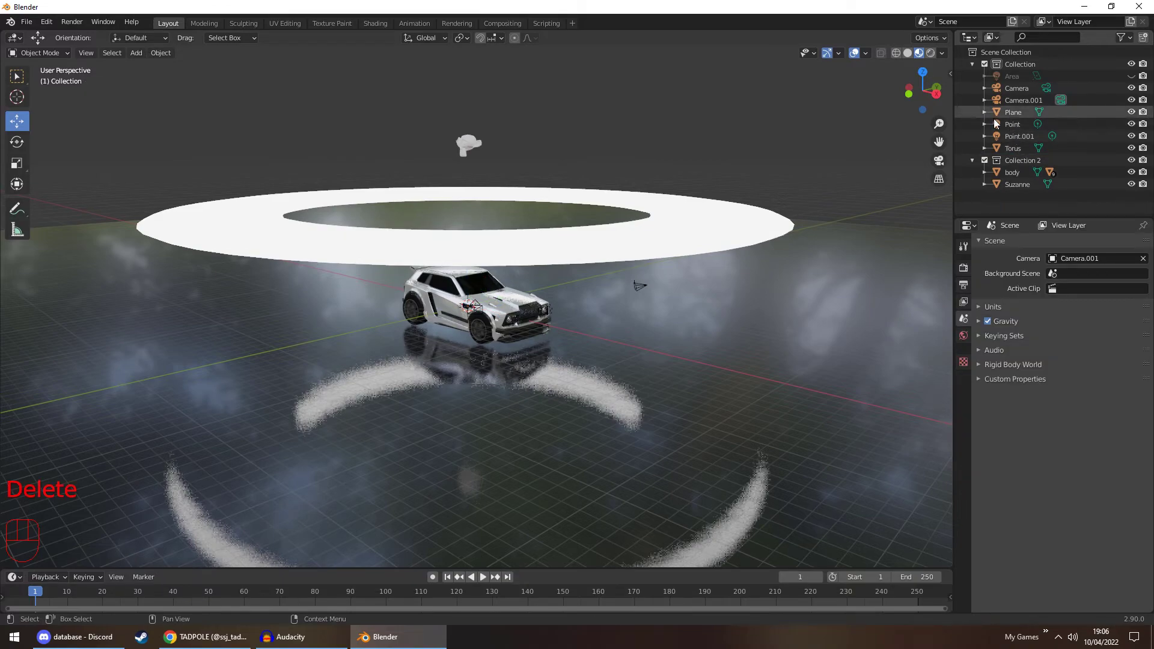
{"action": "left_click", "coordinate": [470, 145]}
{"action": "key", "text": "Delete"}
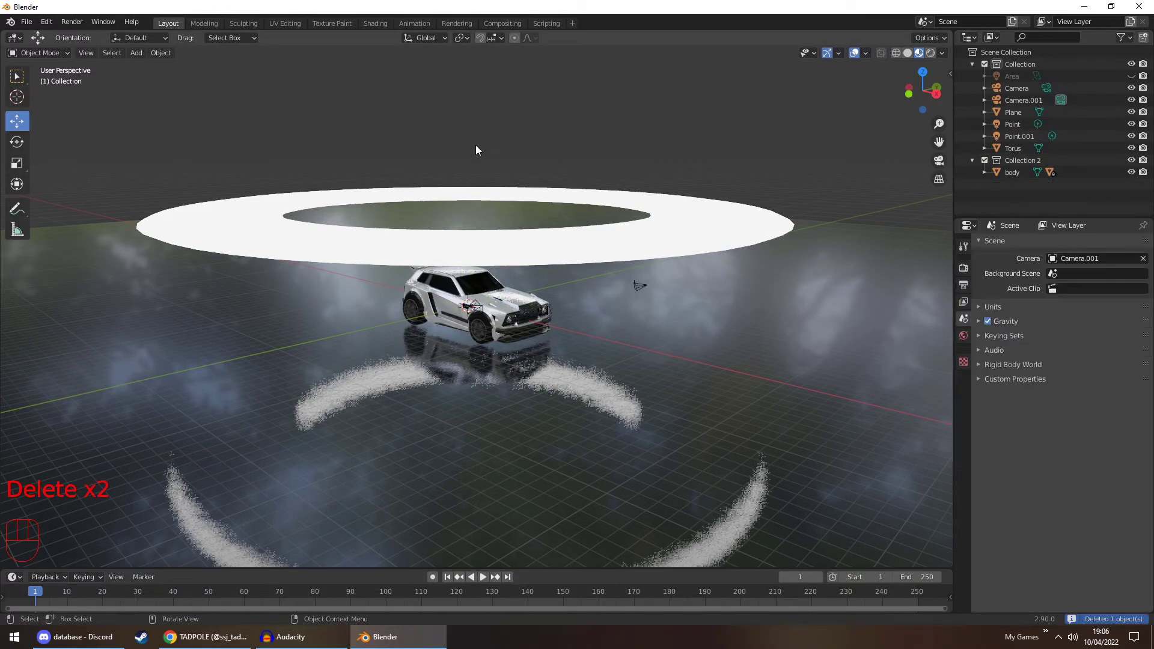
Add another new collection to the scene, and rename Collection 2 as Fennec
{"action": "right_click", "coordinate": [1019, 194]}
{"action": "left_click", "coordinate": [1017, 193]}
{"action": "left_click", "coordinate": [1013, 162]}
{"action": "double_click", "coordinate": [1015, 161]}
{"action": "type", "text": "Fennec"}
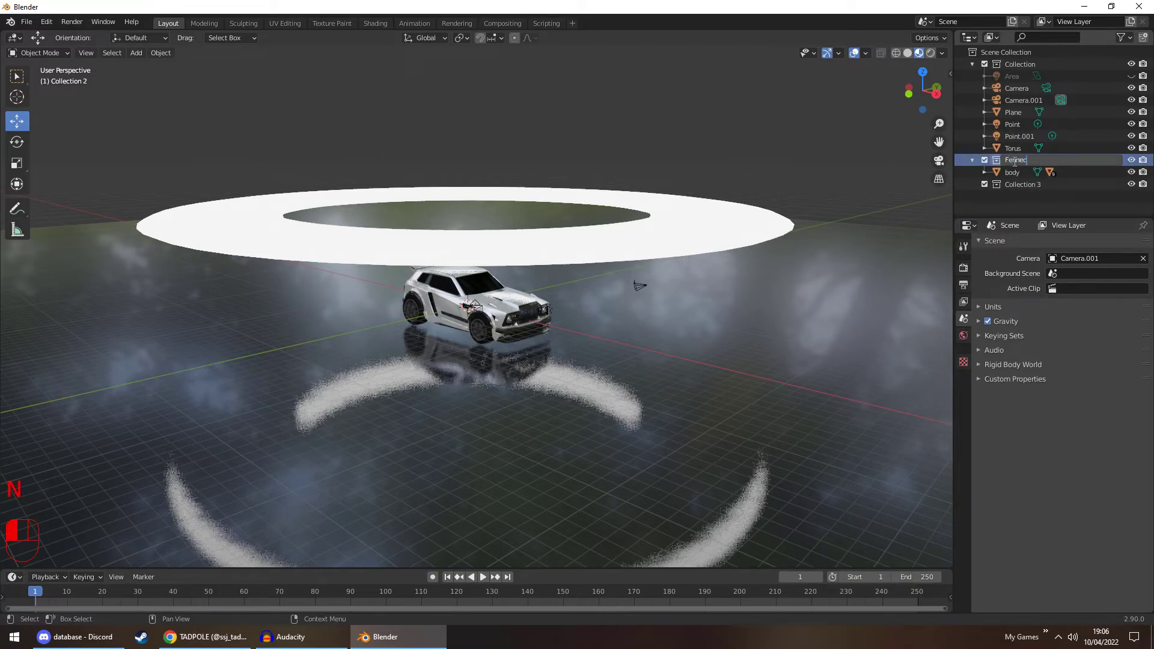
{"action": "key", "text": "Return"}
Rename the empty Collection 3 as Dominus and clear the selection
{"action": "double_click", "coordinate": [1021, 184]}
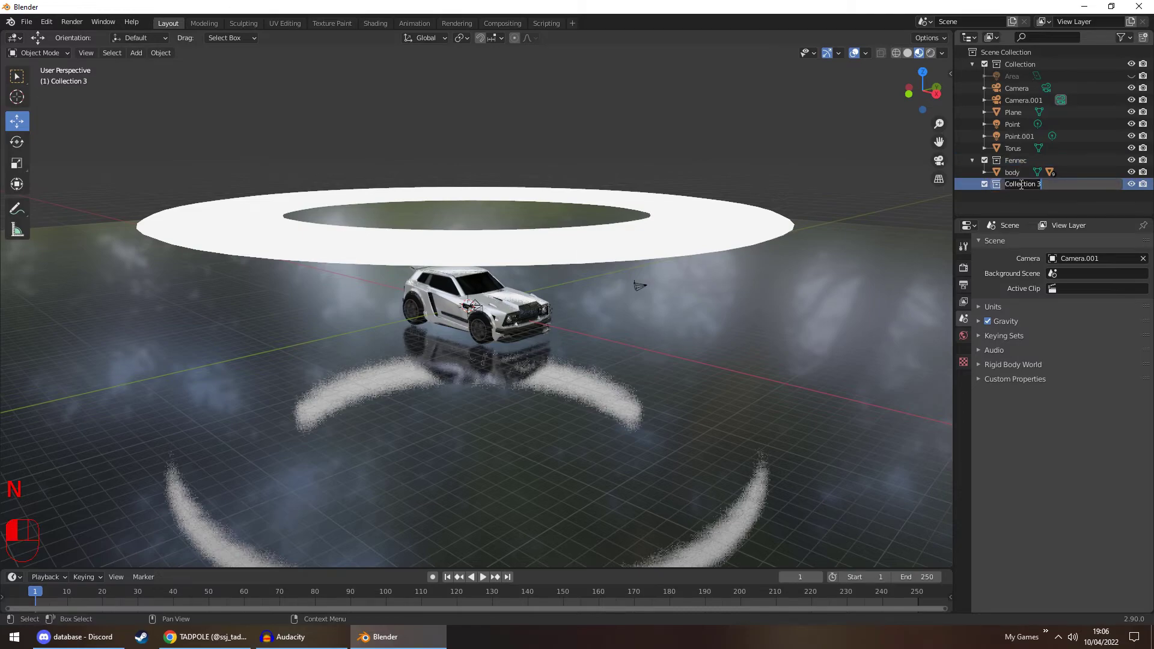
{"action": "type", "text": "Dominus"}
{"action": "key", "text": "Return"}
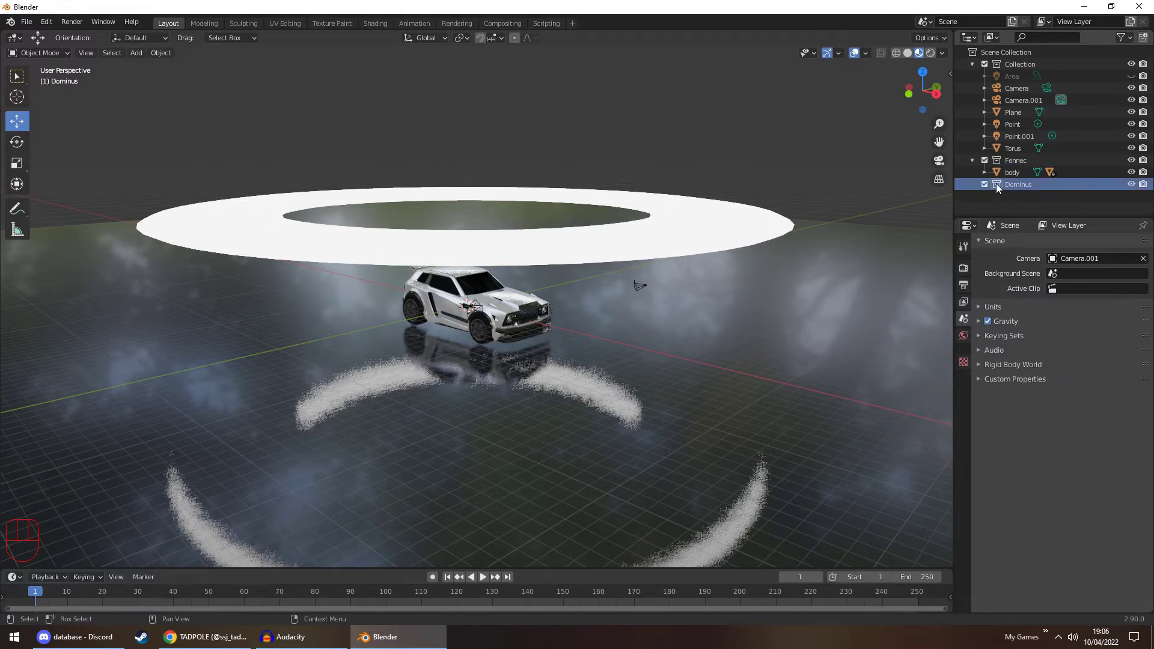
{"action": "left_click", "coordinate": [997, 199]}
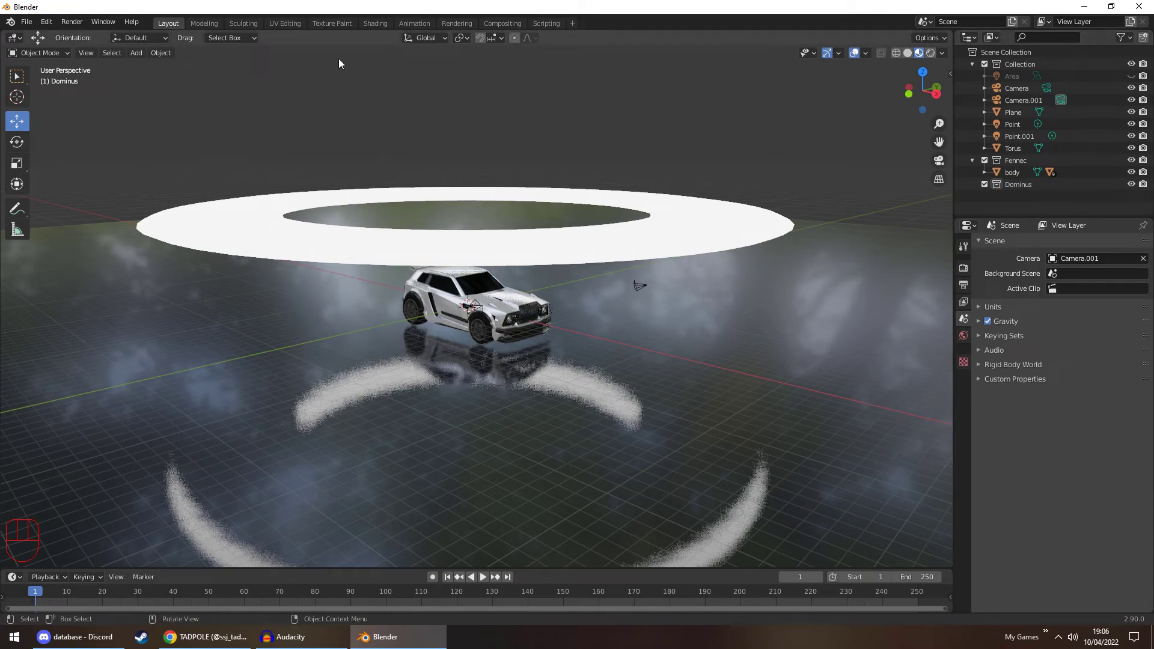
Import the OBJ wheel model from the Dieci folder of the Wheels pack into the Dominus collection
{"action": "left_click", "coordinate": [23, 23]}
{"action": "left_click", "coordinate": [175, 315]}
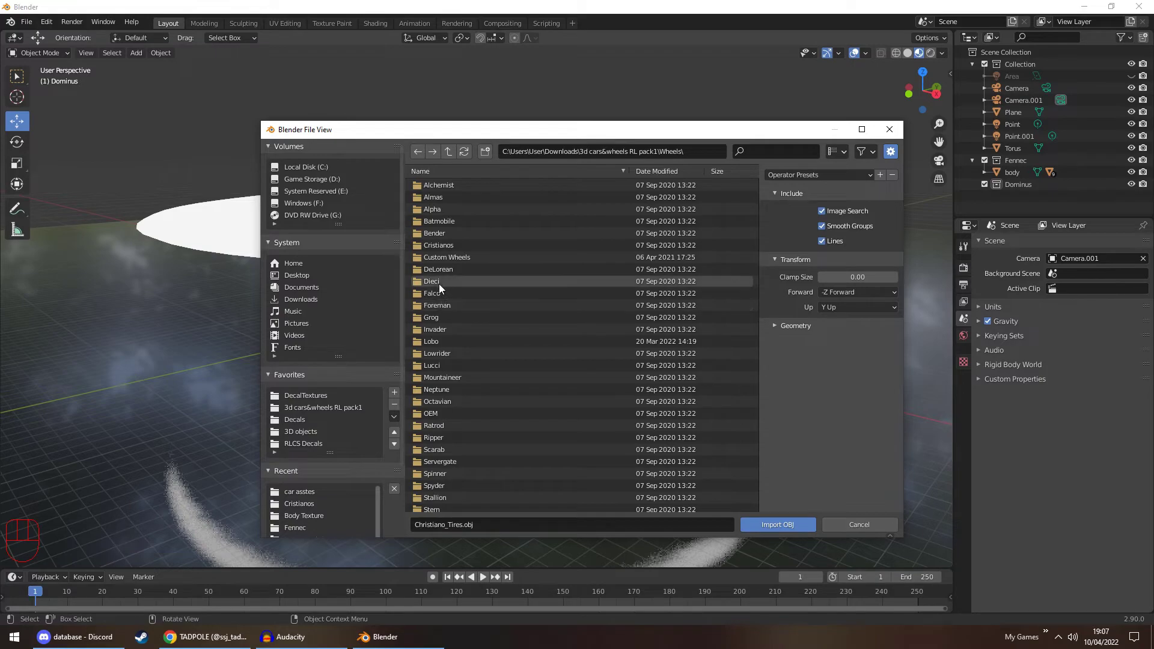
{"action": "double_click", "coordinate": [439, 282]}
{"action": "double_click", "coordinate": [438, 197]}
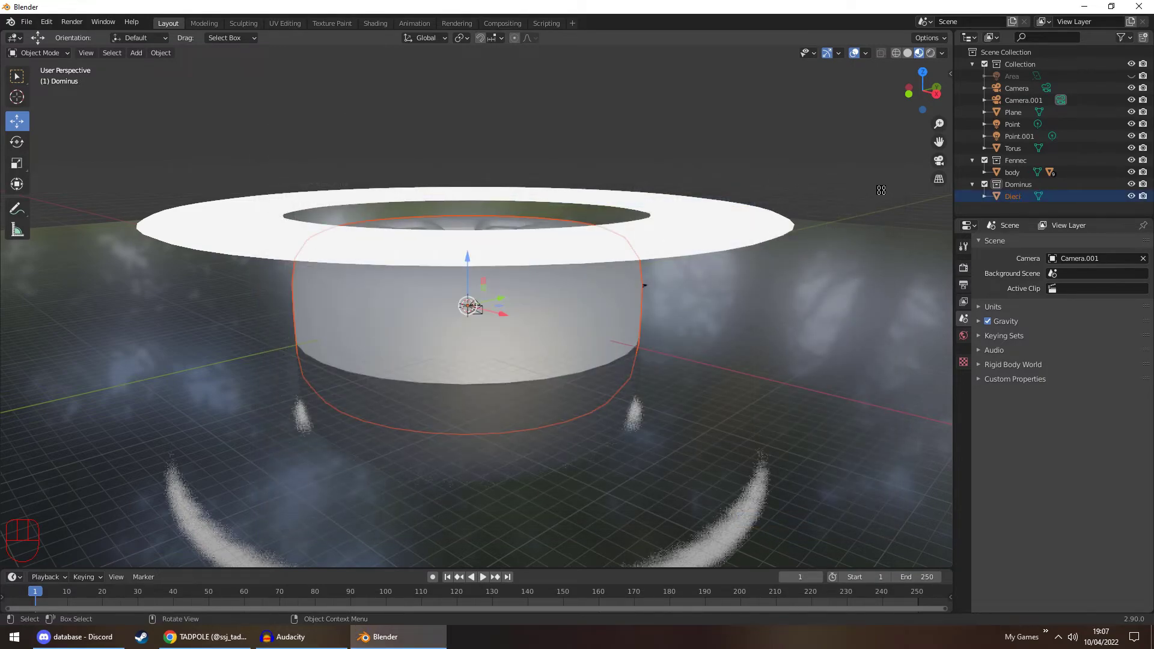
Delete the imported Dieci wheel from the Dominus collection
{"action": "left_click", "coordinate": [1018, 211]}
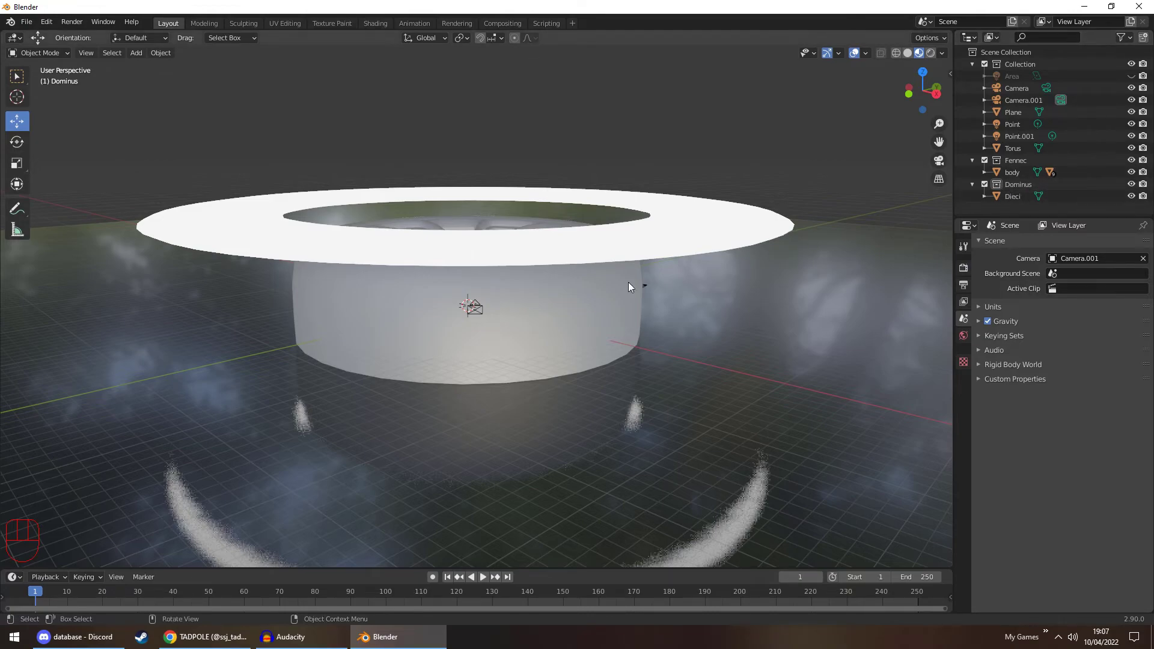
{"action": "left_click", "coordinate": [576, 285]}
{"action": "key", "text": "Delete"}
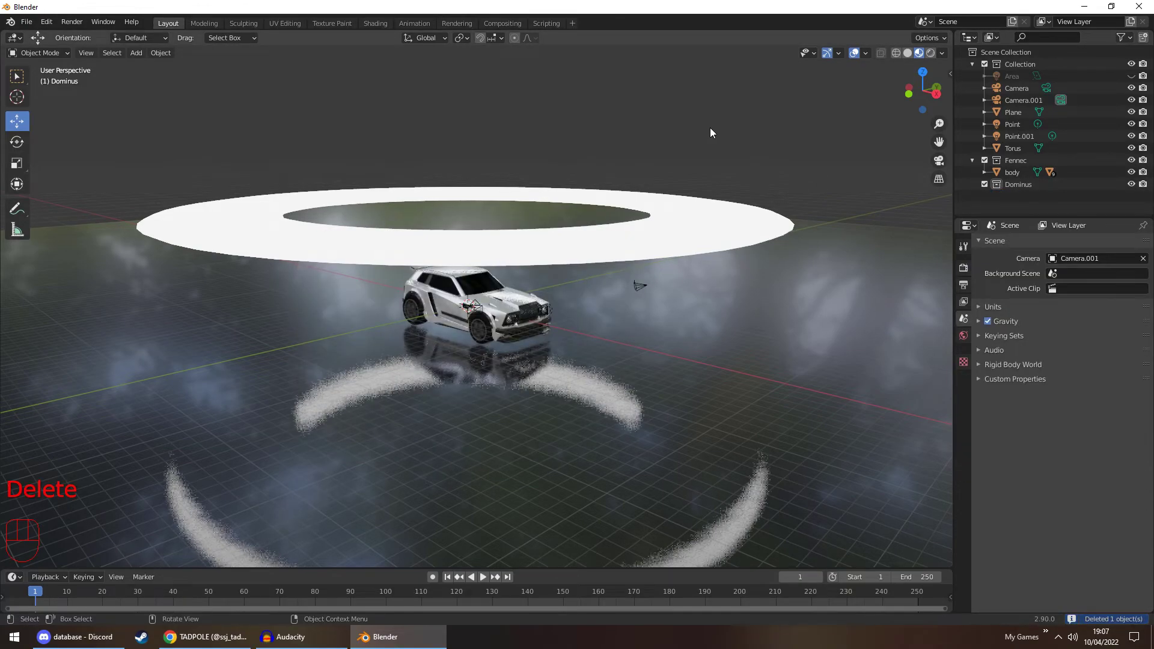